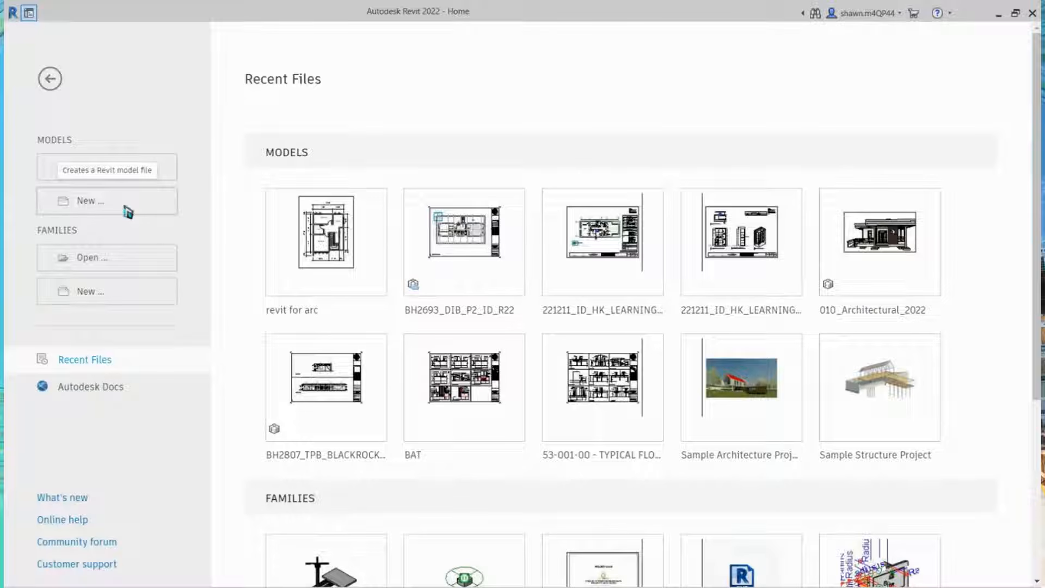
Step: Create a new project from the DefaultMetric.rte template
left_click(127, 212)
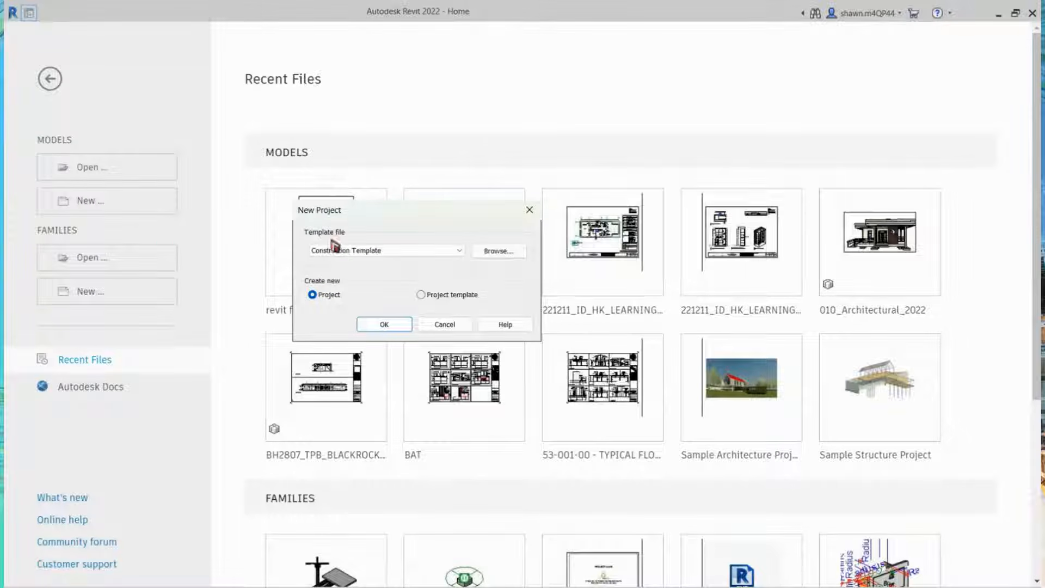
left_click_drag(391, 221, 428, 124)
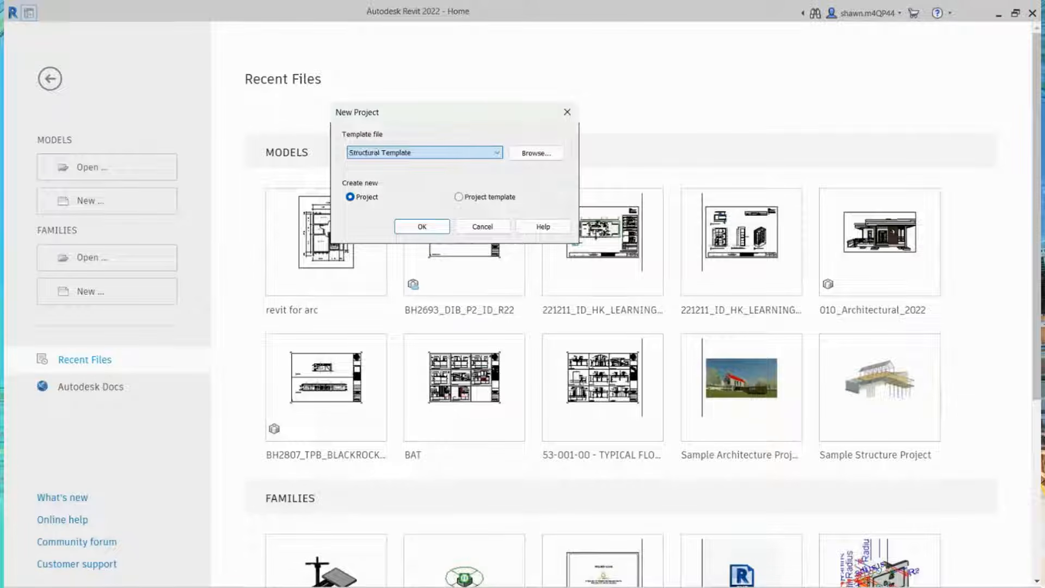
scroll(425, 153, "up", 2)
scroll(442, 160, "down", 1)
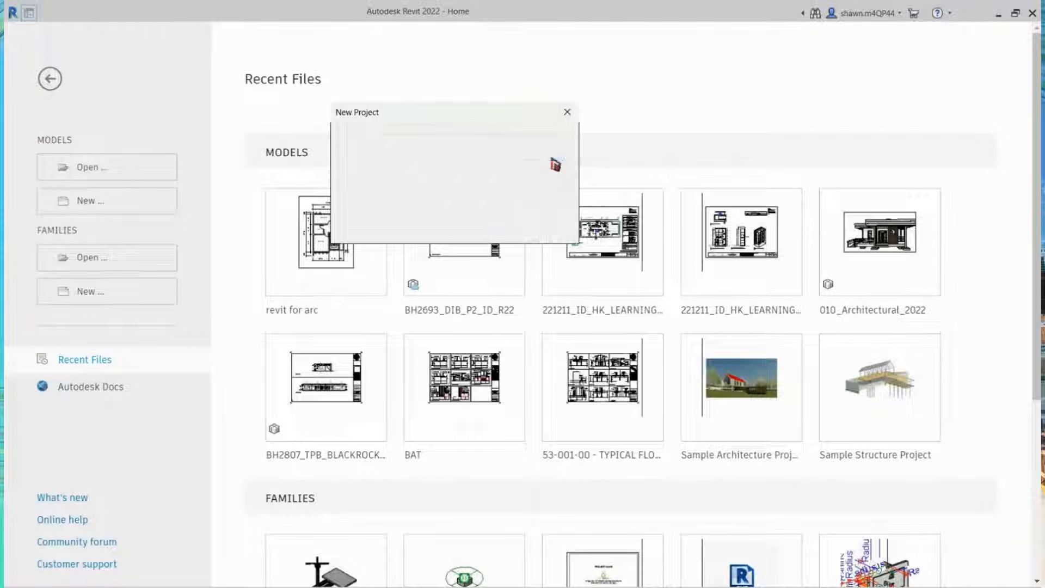
left_click(552, 159)
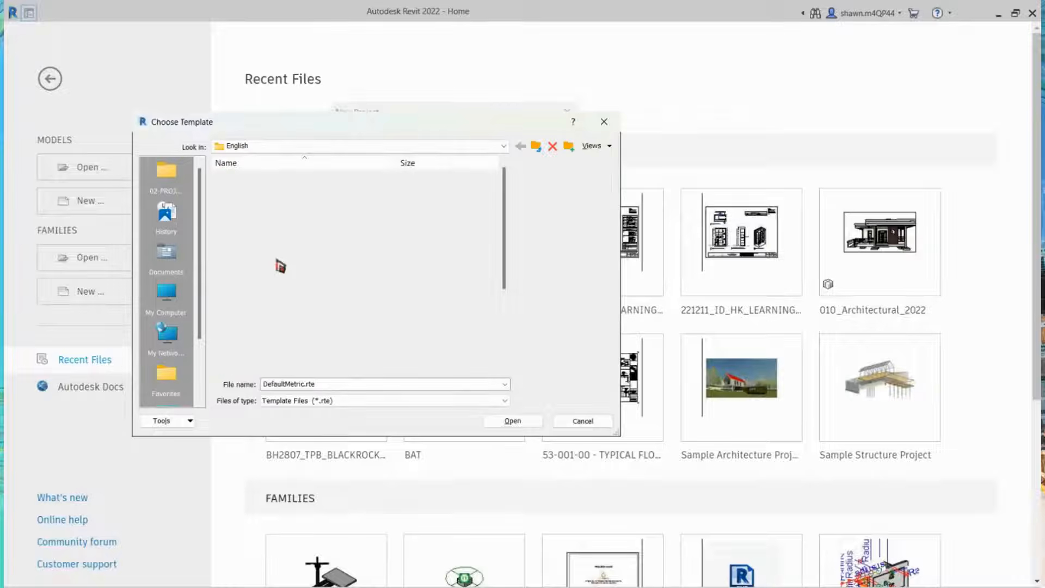
double_click(277, 259)
left_click(422, 227)
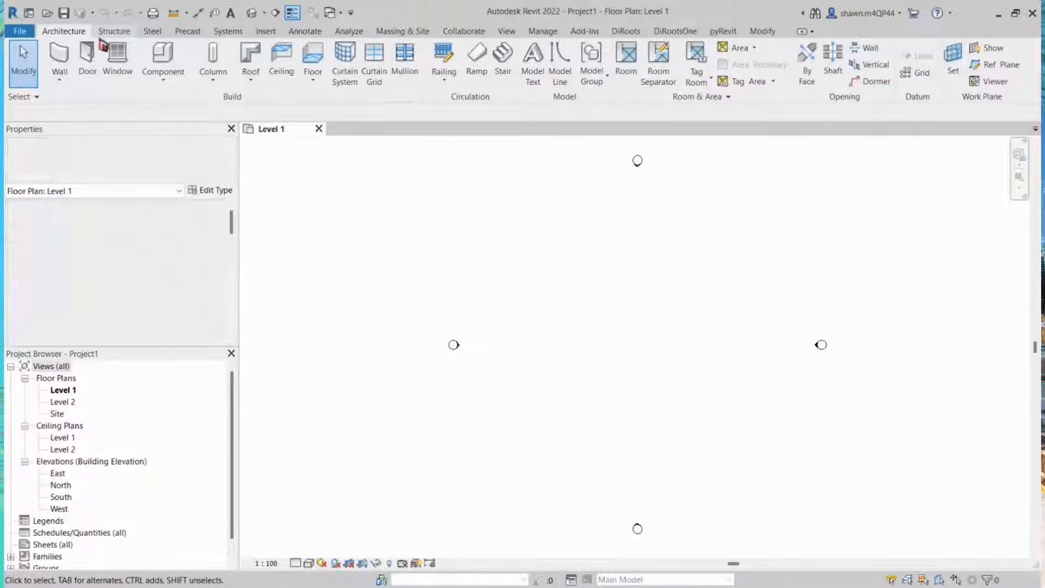
Step: Browse the Structure, Systems and Annotate ribbon tabs to review available tools
middle_click_drag(464, 163, 424, 166)
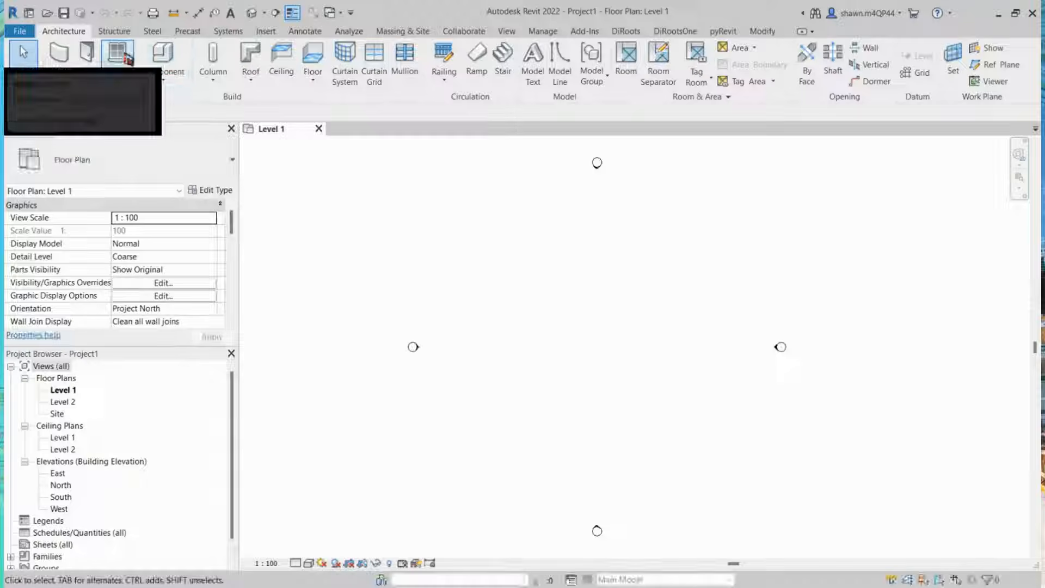
left_click(121, 38)
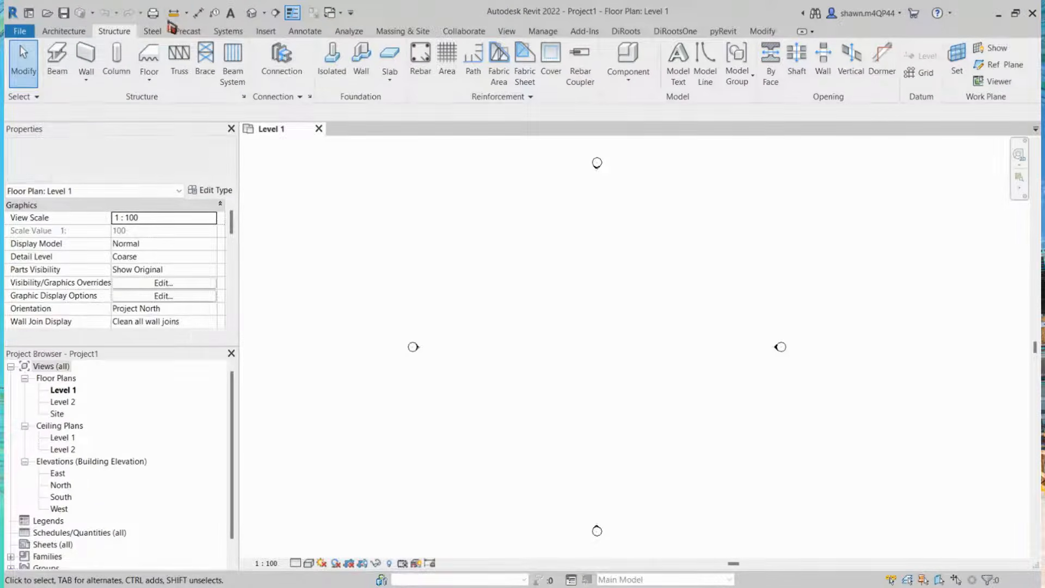
left_click(229, 32)
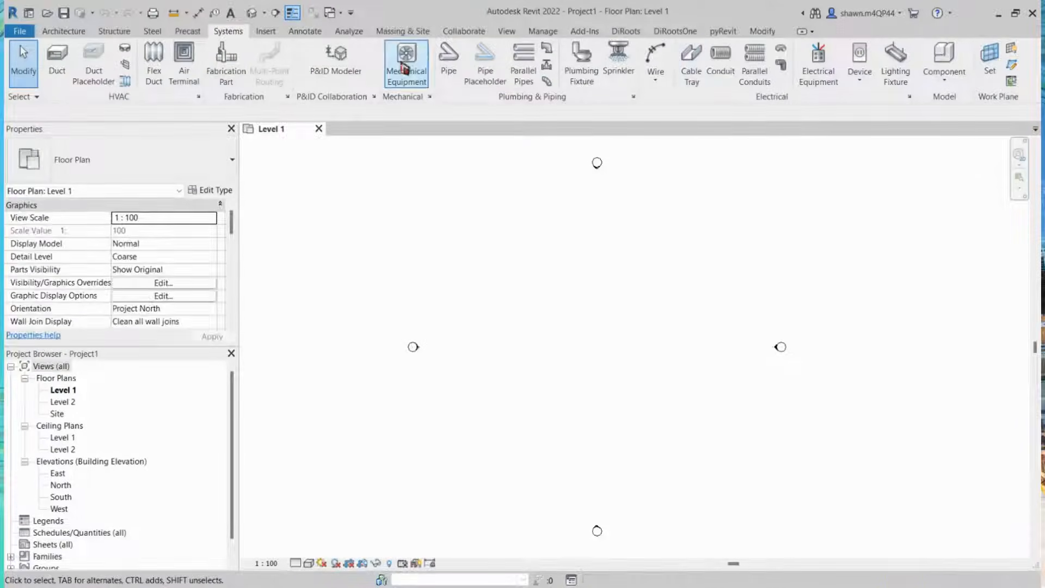
left_click(304, 32)
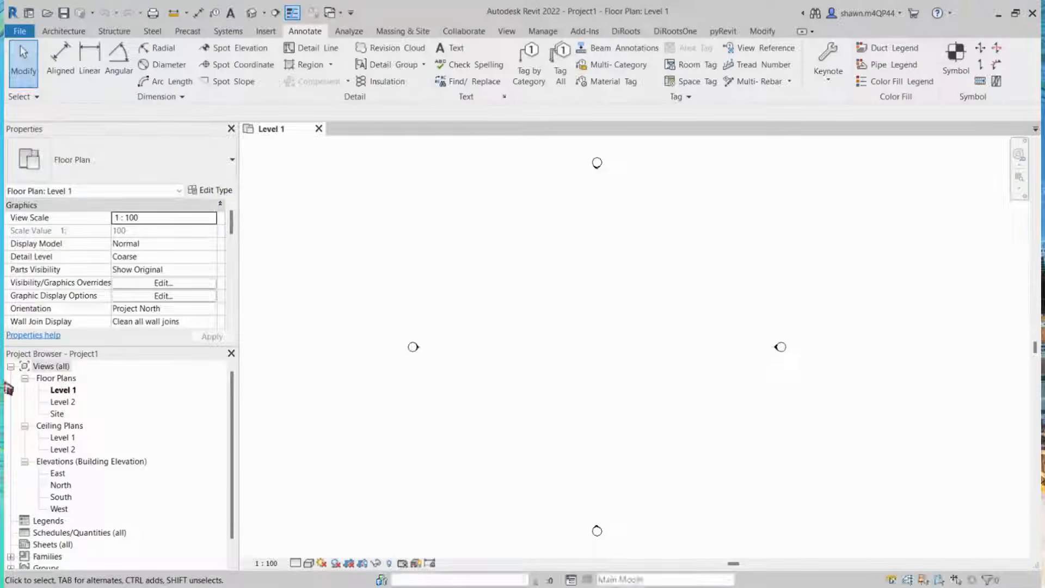
Step: Explore the project browser's floor plans, elevations, sheets and families
left_click(59, 390)
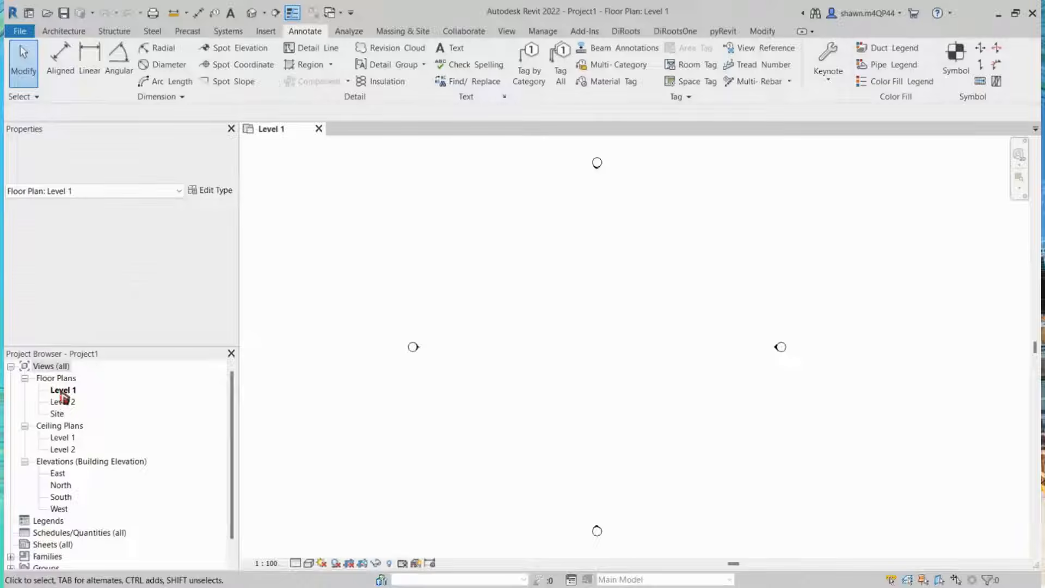
left_click(65, 403)
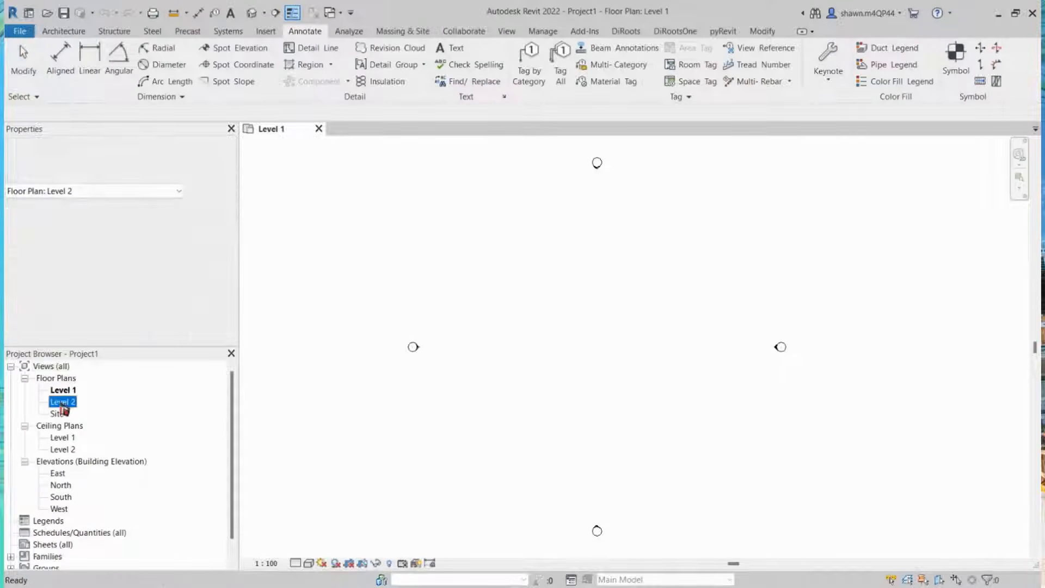
left_click(64, 390)
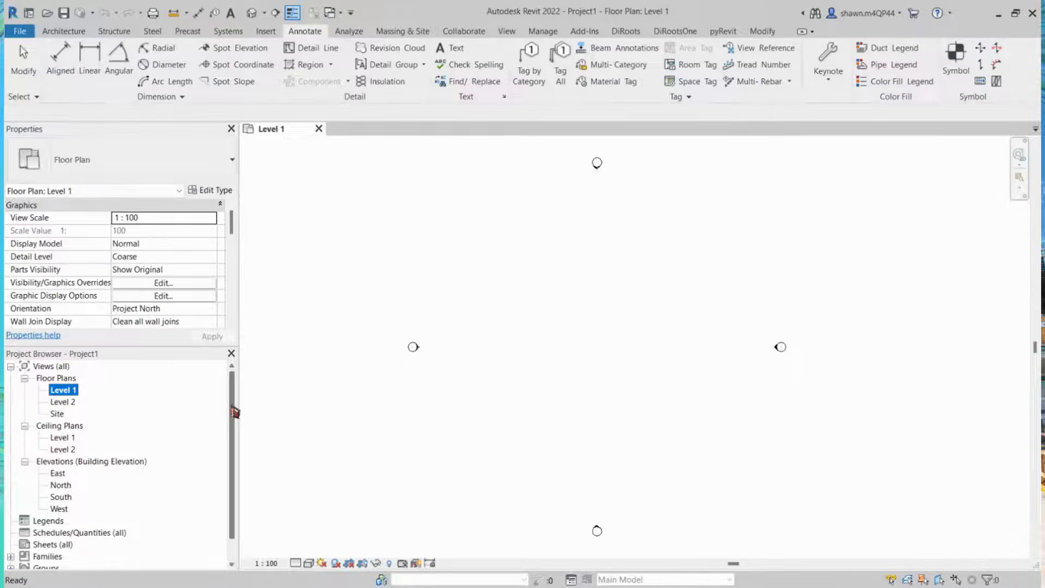
scroll(156, 431, "down", 1)
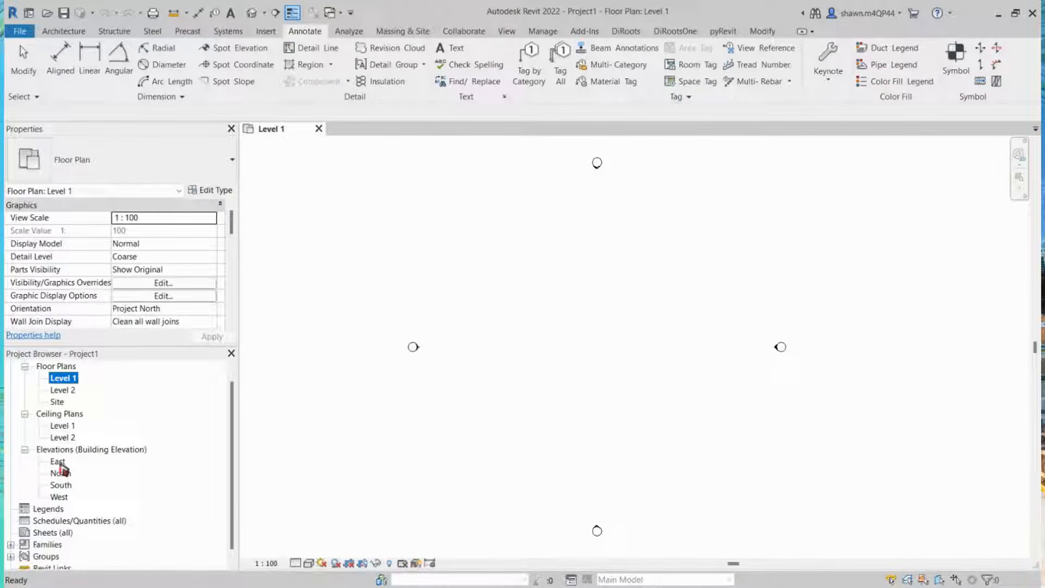
left_click(58, 463)
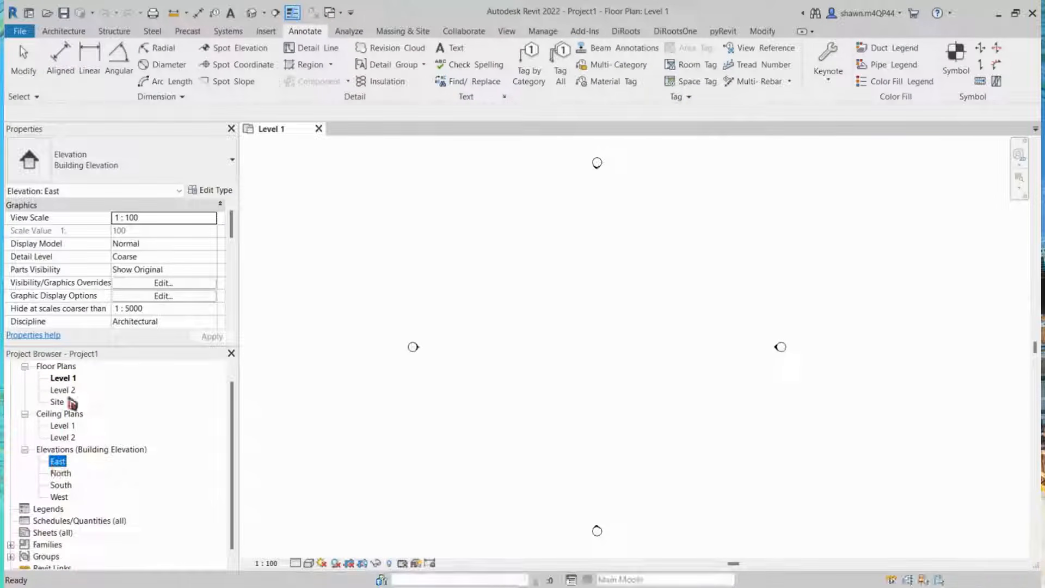
mouse_move(233, 413)
left_mouse_down()
mouse_move(234, 422)
mouse_move(228, 394)
mouse_move(227, 418)
left_mouse_up()
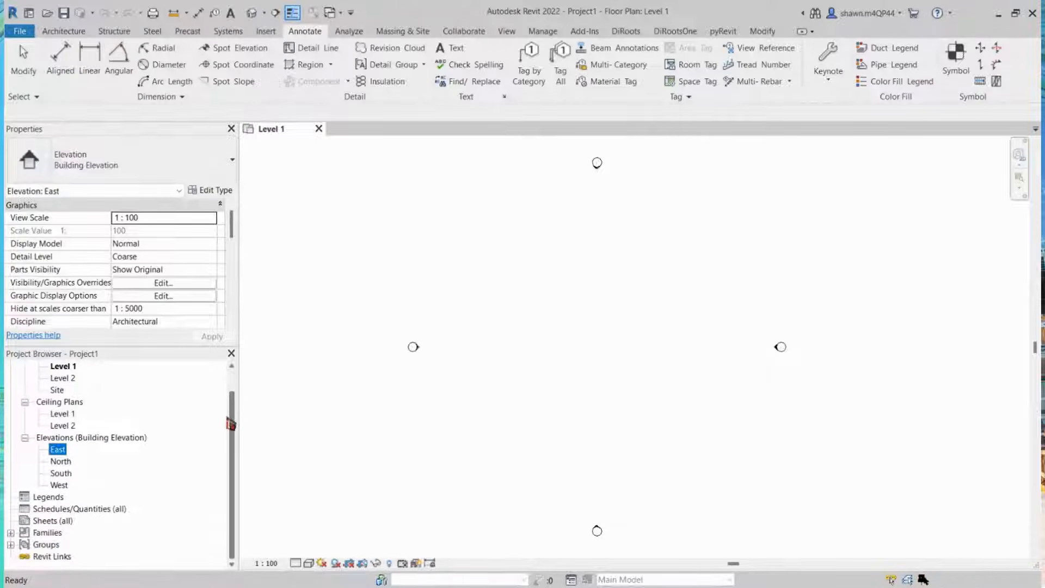
left_click(10, 532)
scroll(53, 501, "up", 5)
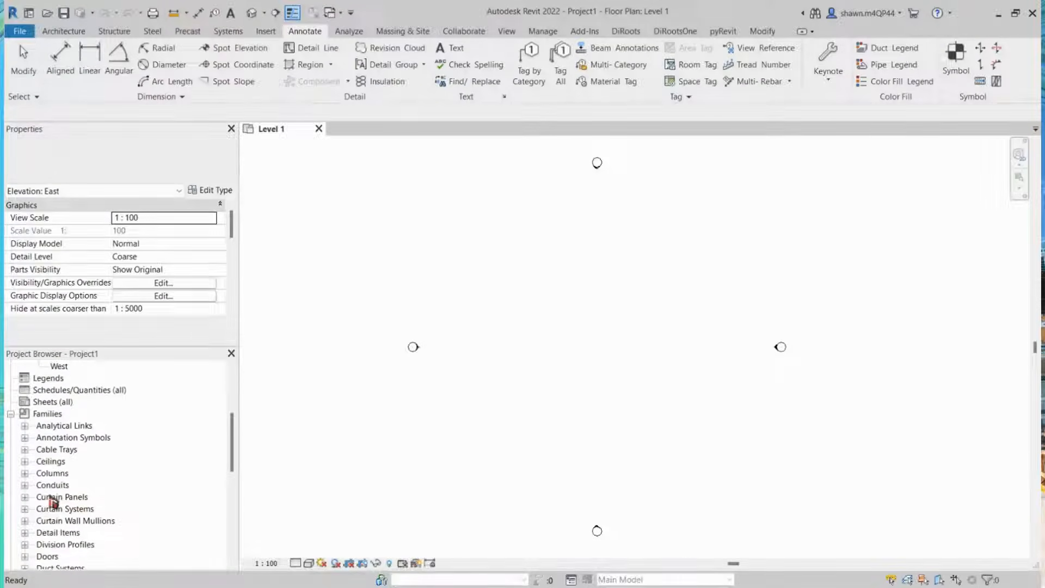
scroll(52, 502, "up", 2)
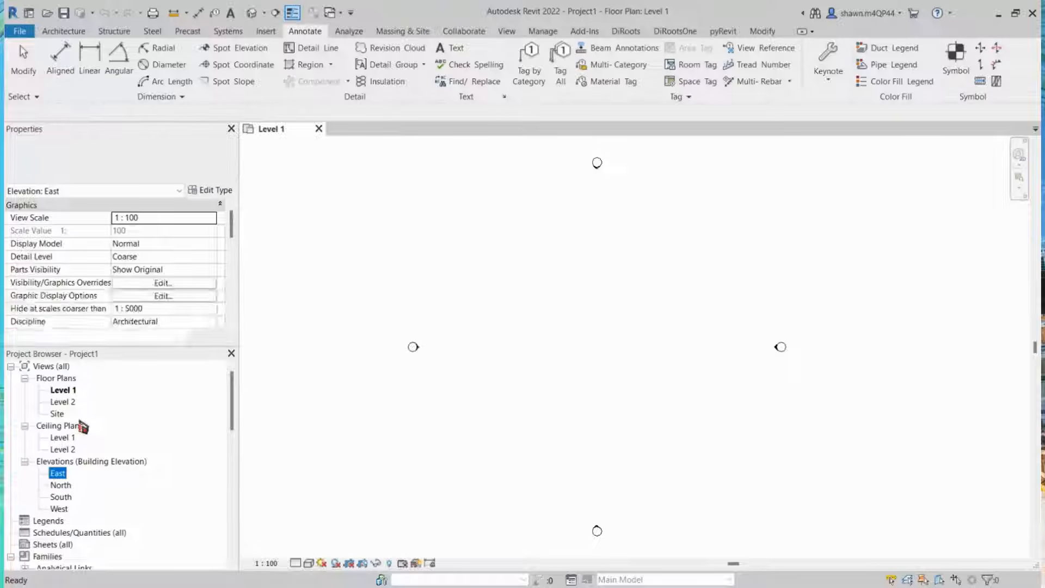
left_click(60, 389)
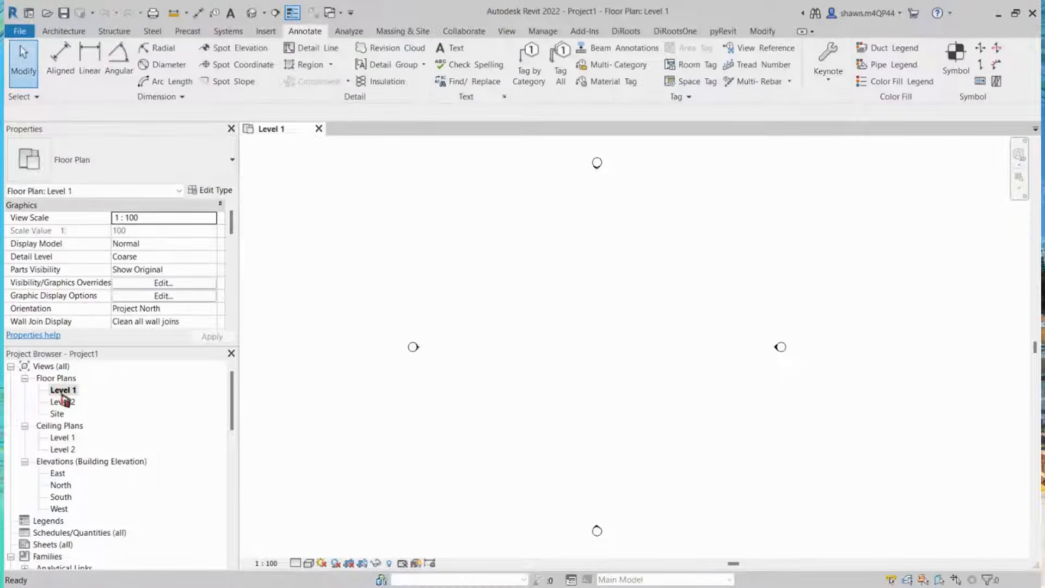
scroll(71, 468, "down", 1)
scroll(70, 473, "down", 2)
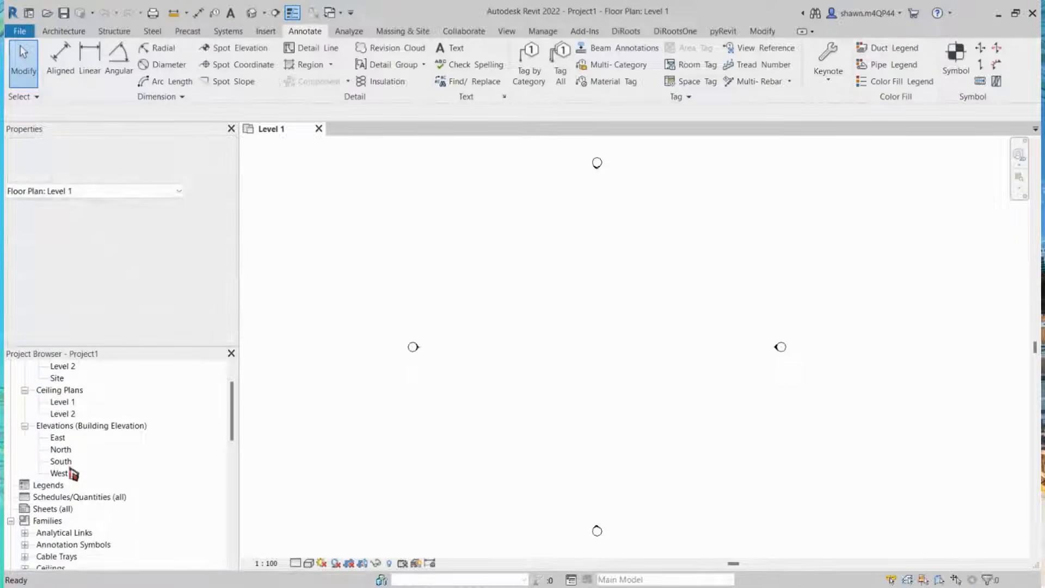
scroll(70, 487, "down", 1)
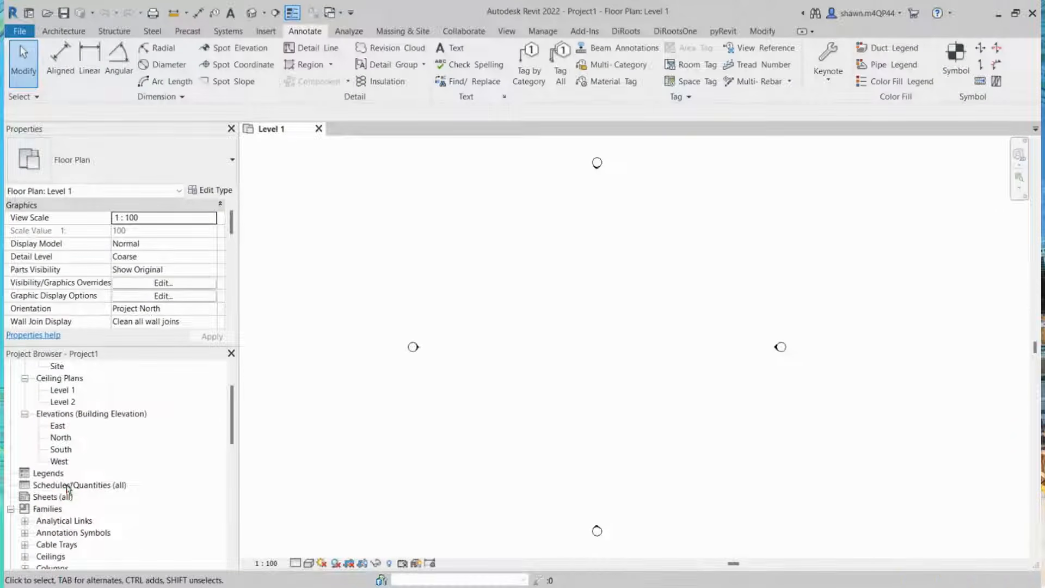
left_click(67, 485)
left_click(63, 497)
scroll(63, 490, "down", 4)
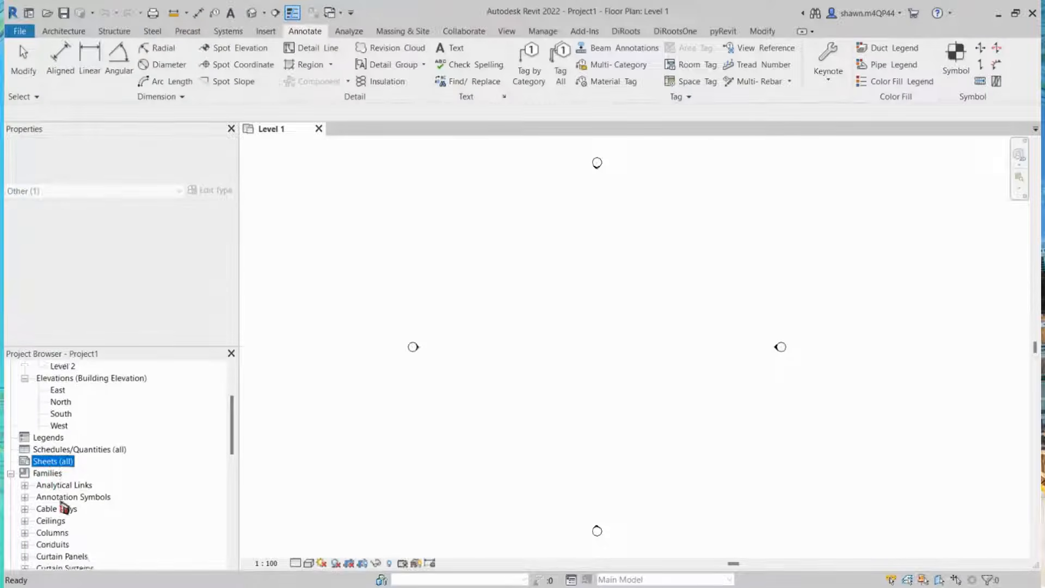
left_click(60, 462)
scroll(55, 465, "down", 1)
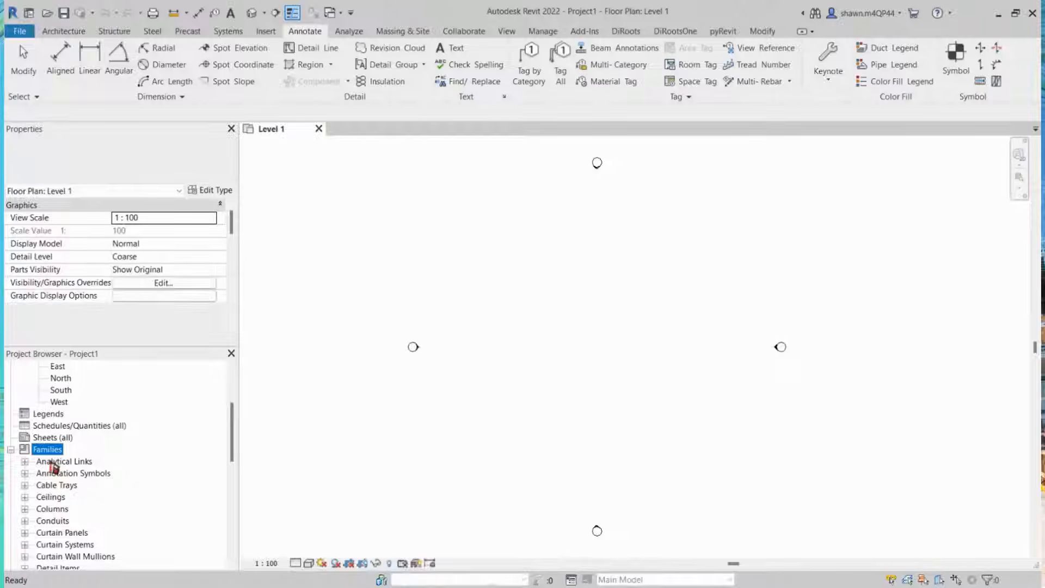
scroll(57, 467, "up", 6)
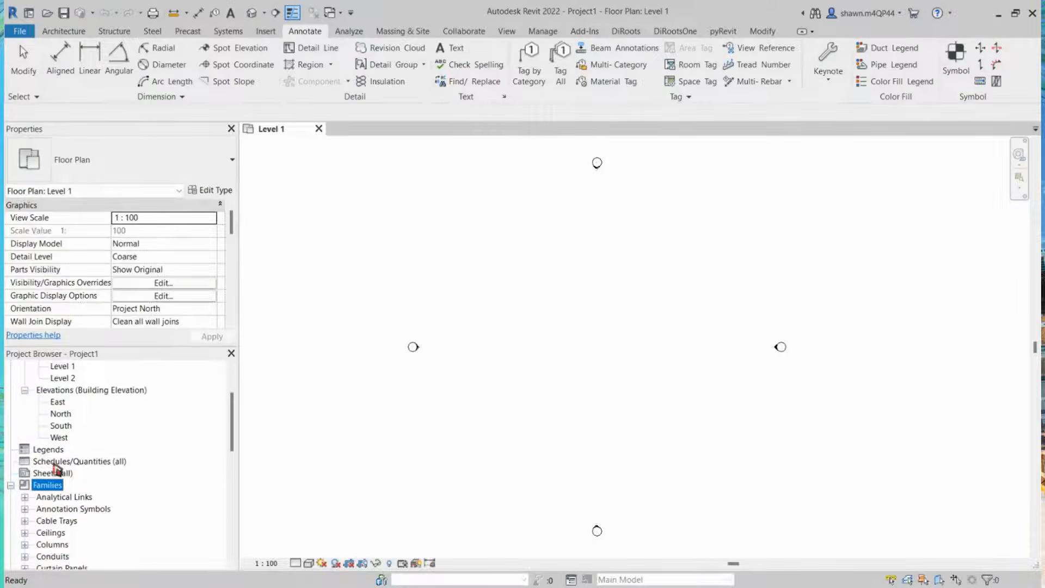
scroll(57, 467, "up", 3)
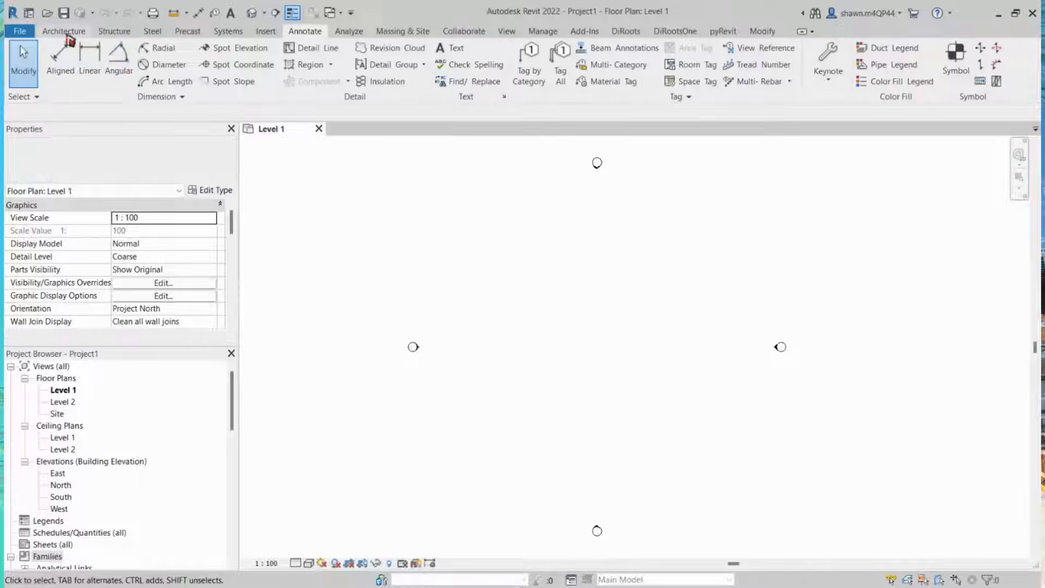
Step: Start the Wall: Architectural tool
left_click(66, 35)
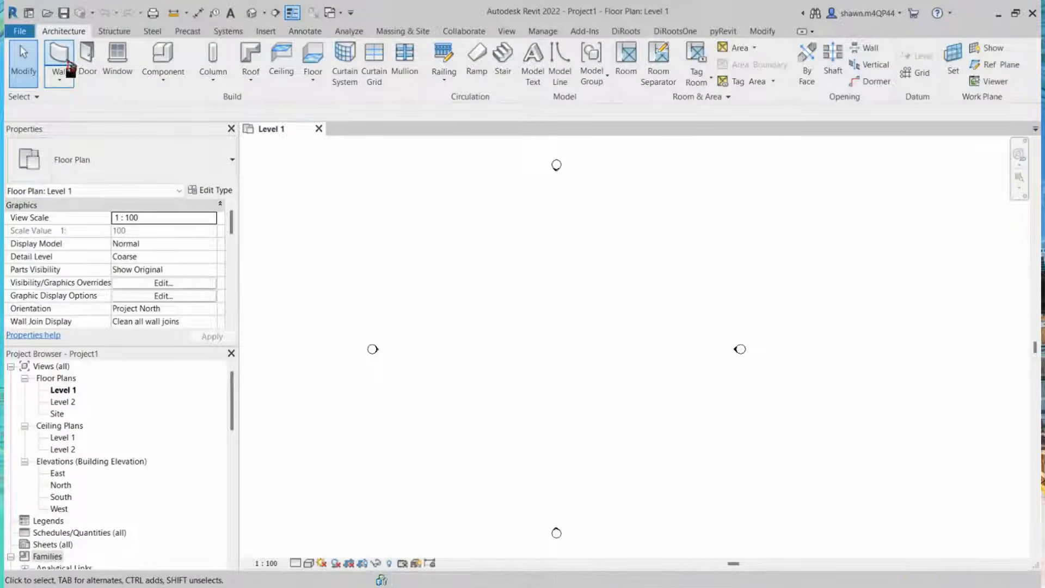
left_click(62, 80)
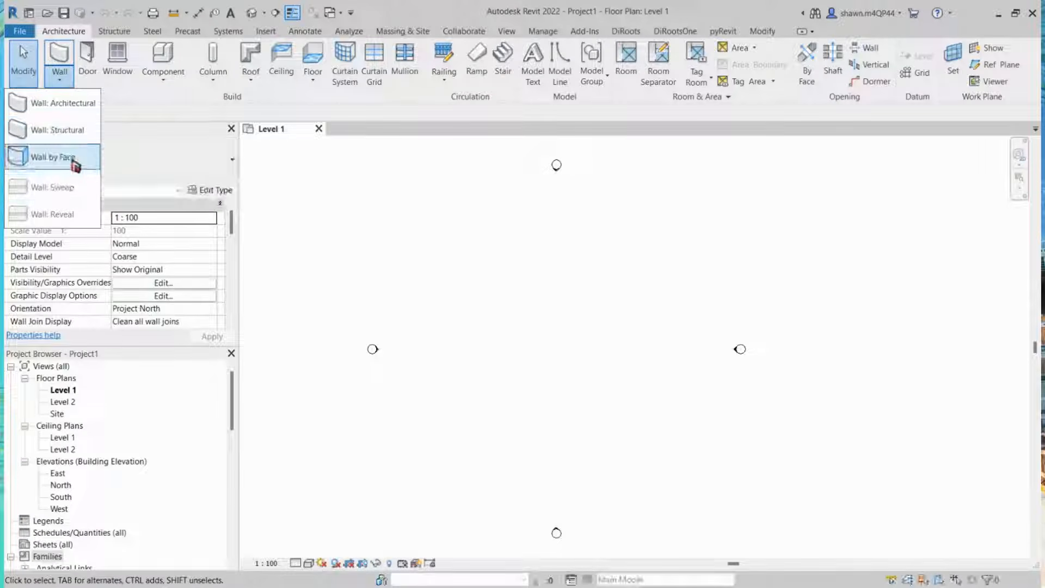
left_click(82, 112)
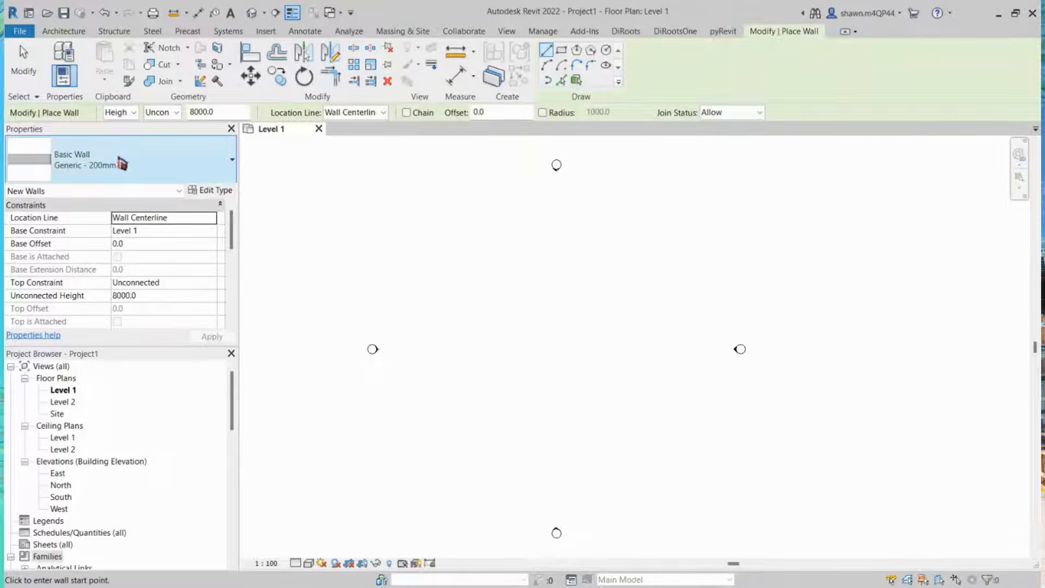
Step: Browse the wall types in the type selector and choose Generic - 200mm
left_click(120, 165)
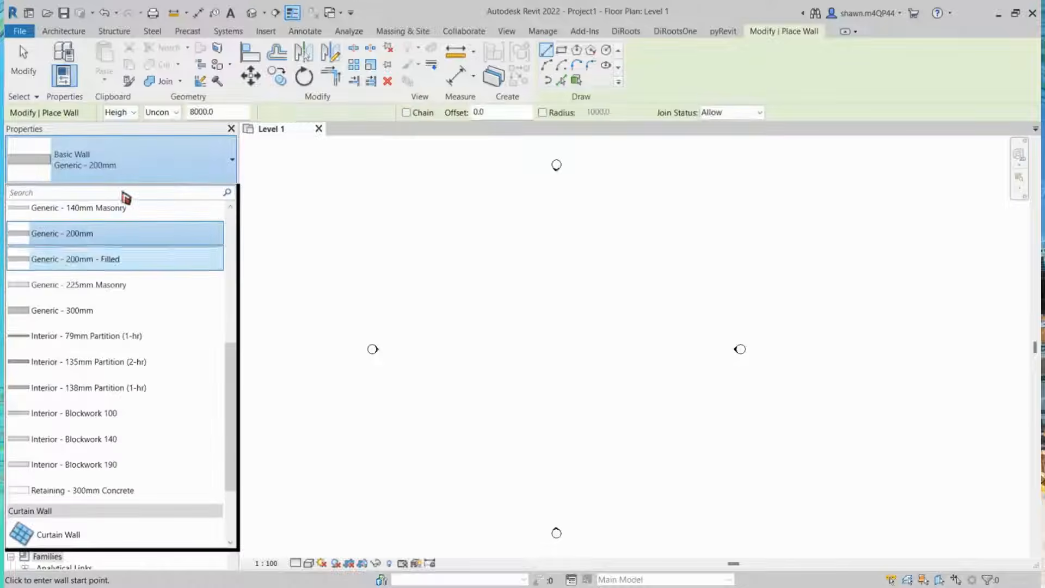
scroll(217, 354, "down", 3)
scroll(223, 327, "up", 10)
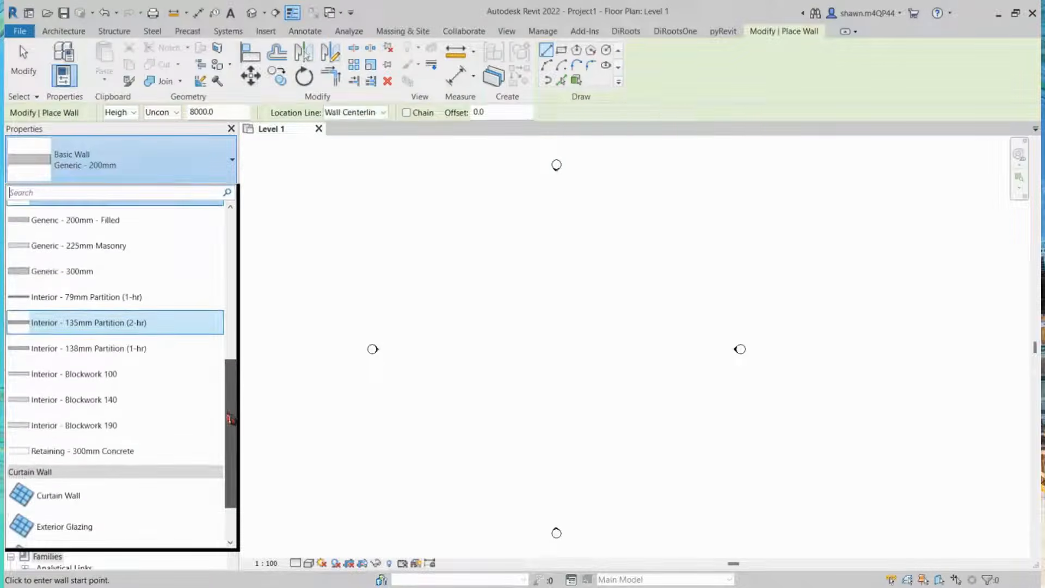
scroll(226, 273, "up", 2)
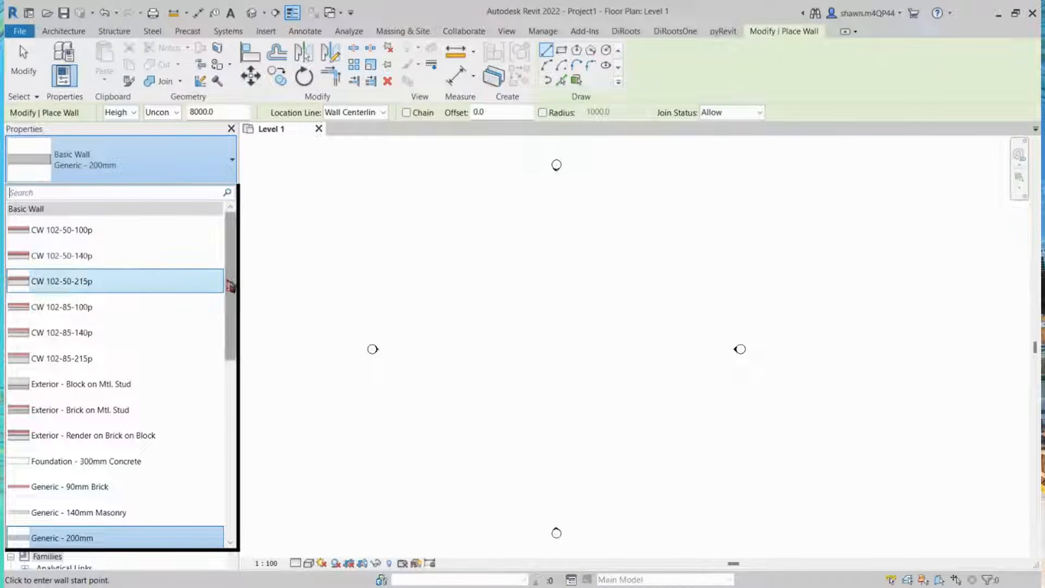
scroll(137, 289, "down", 5)
scroll(156, 303, "down", 10)
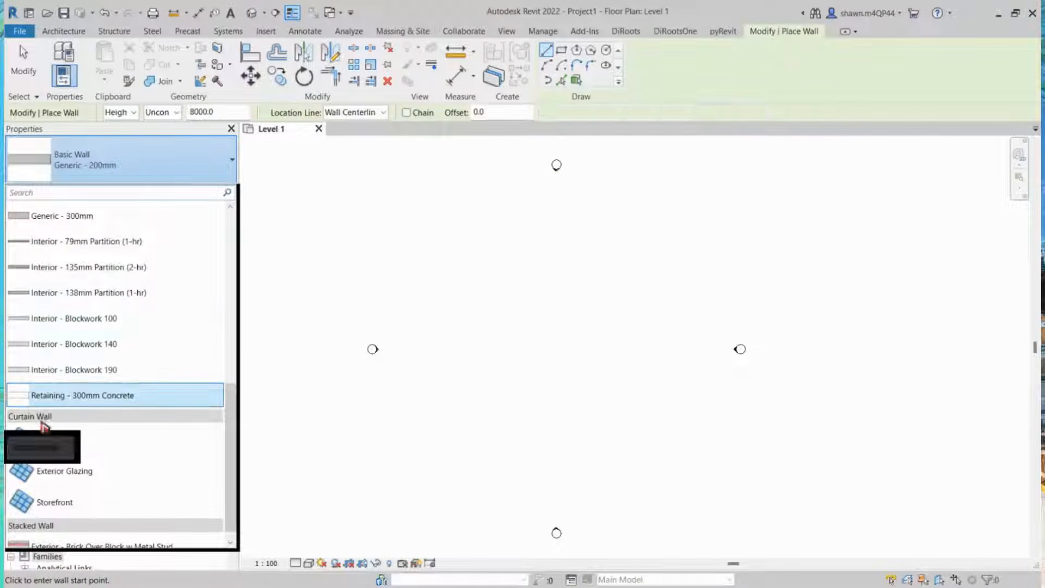
scroll(47, 416, "down", 1)
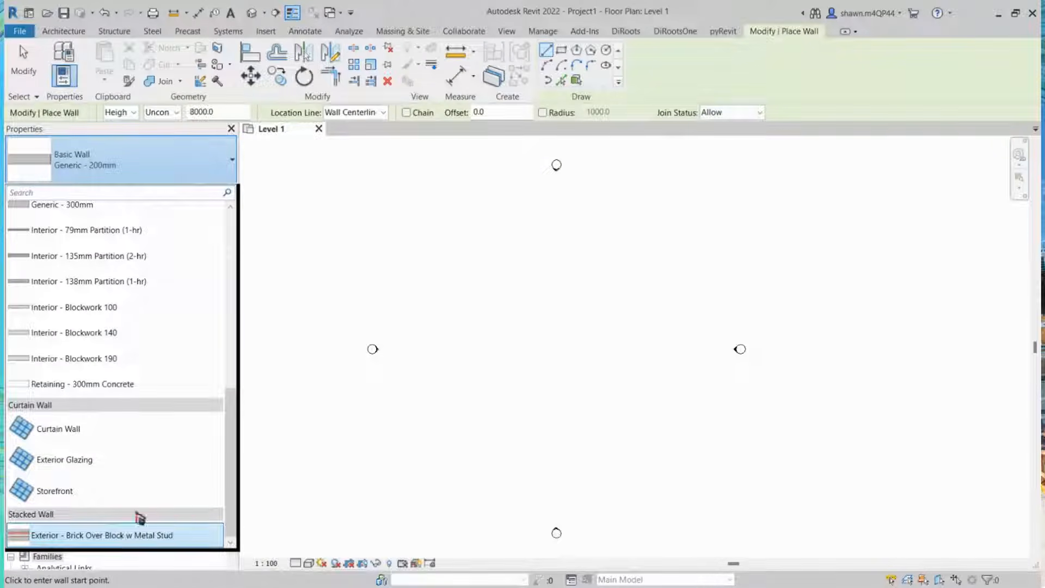
scroll(158, 495, "up", 4)
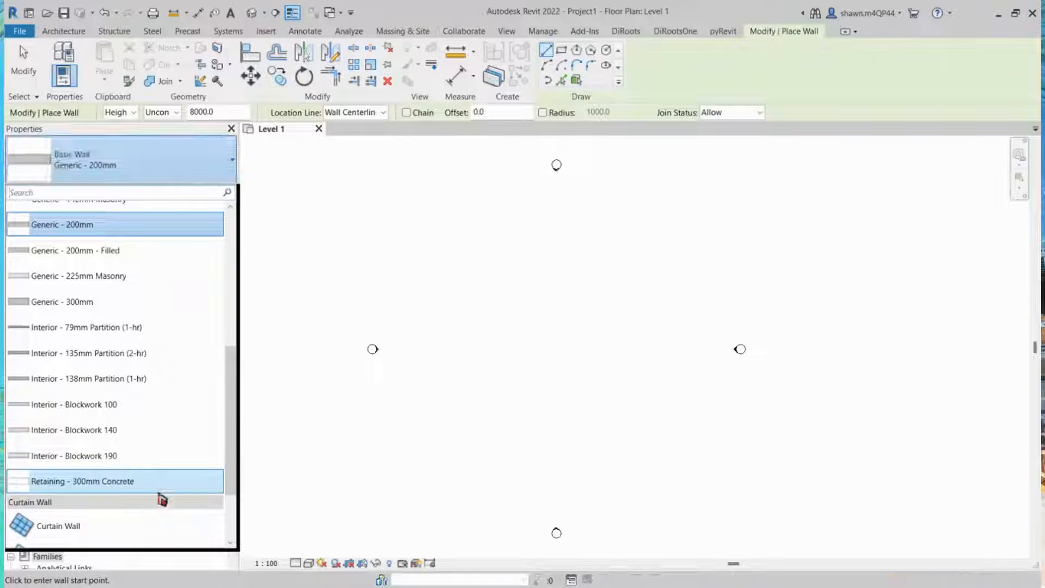
scroll(162, 498, "up", 10)
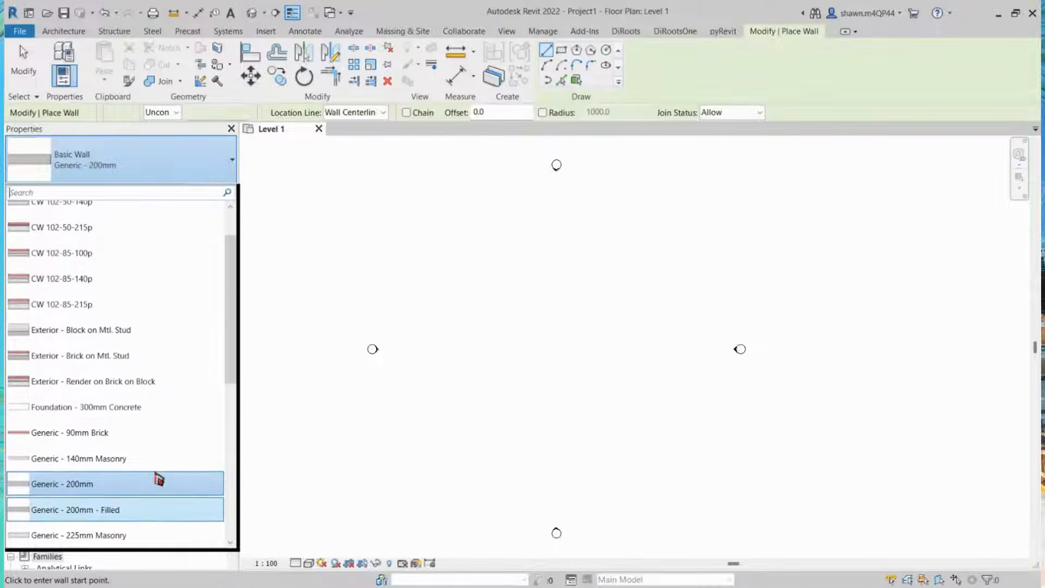
scroll(159, 435, "up", 2)
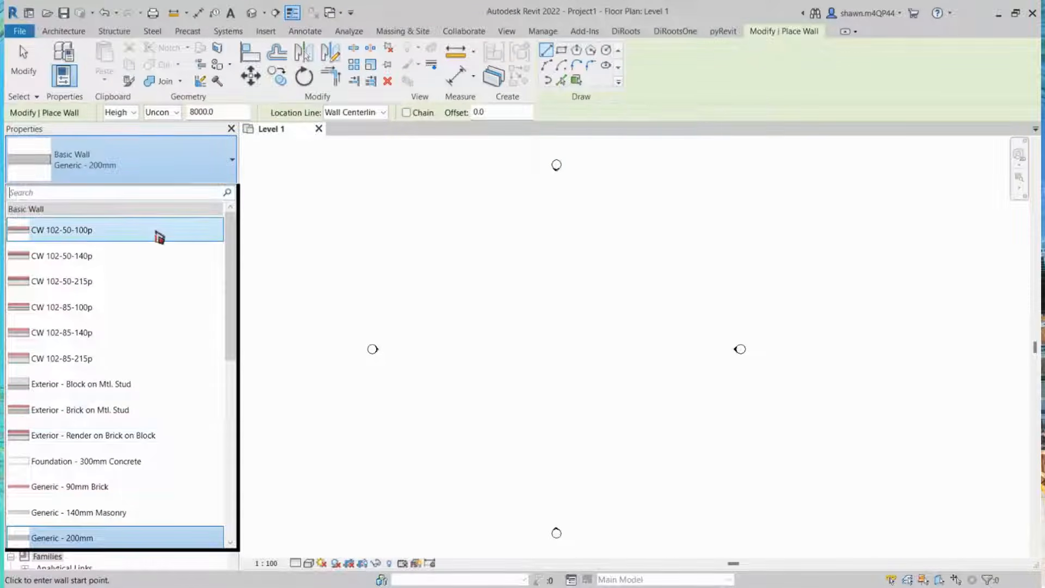
left_click(113, 238)
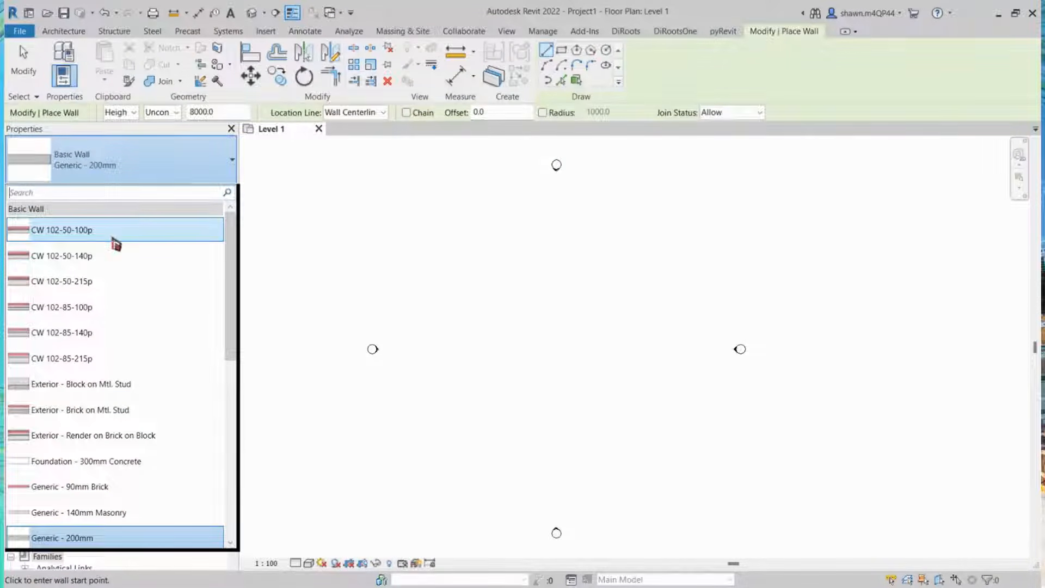
scroll(137, 261, "down", 1)
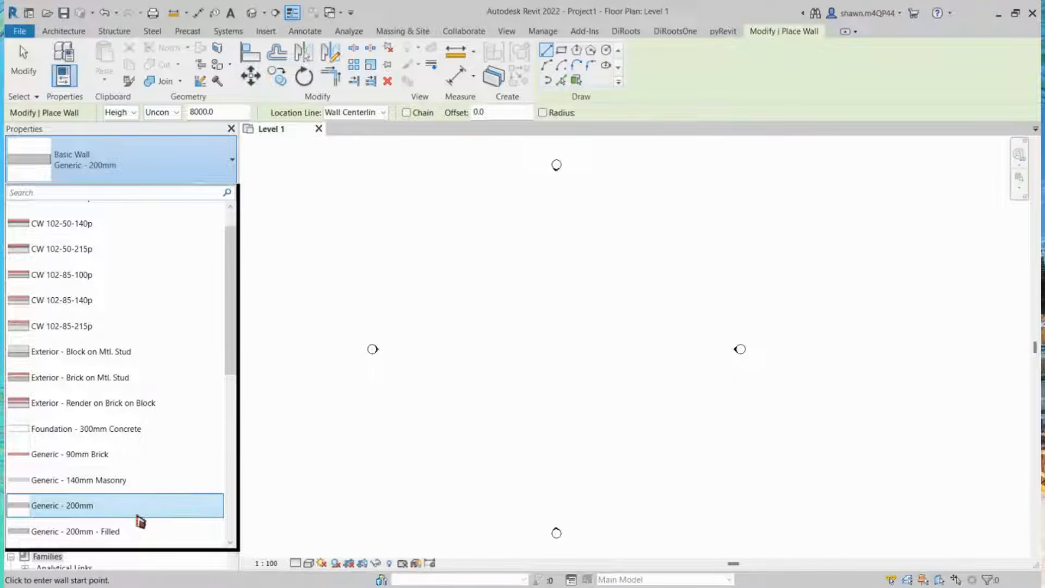
left_click(141, 516)
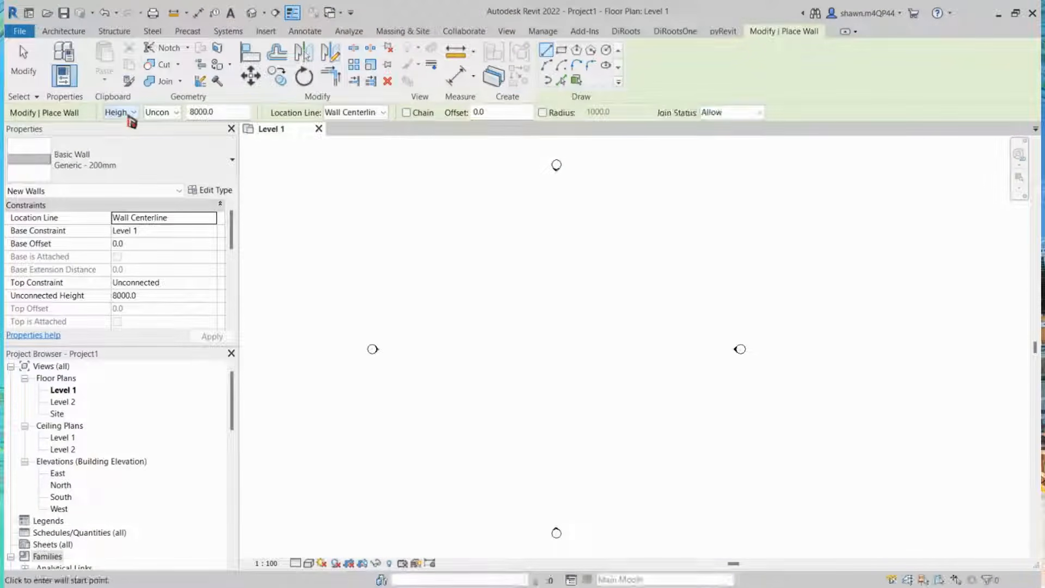
Step: Set the wall's height to Level 2 and draw a horizontal 5000 mm wall in the Level 1 plan
left_click(131, 113)
left_click(125, 124)
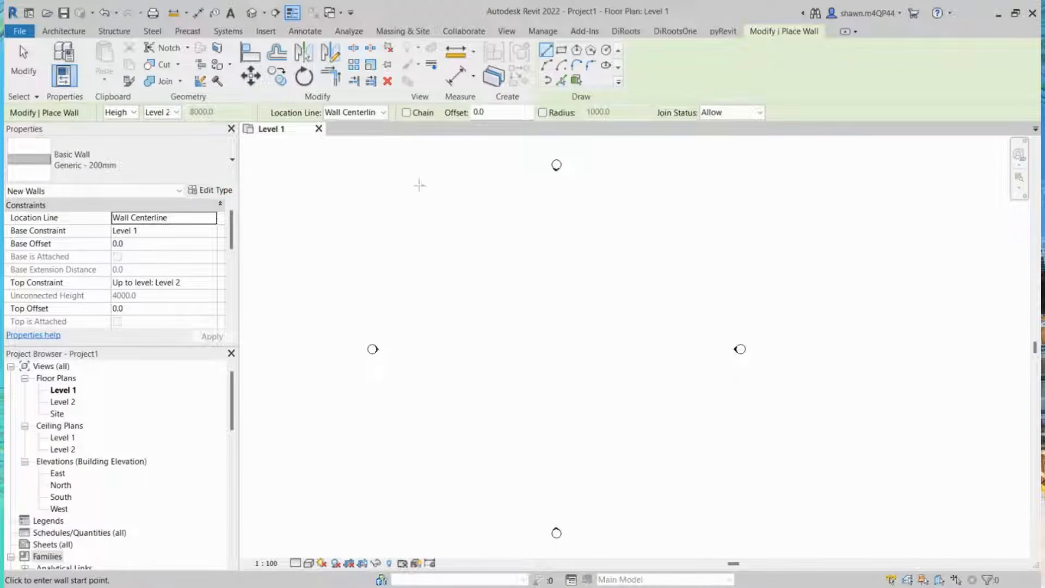
scroll(596, 190, "down", 1)
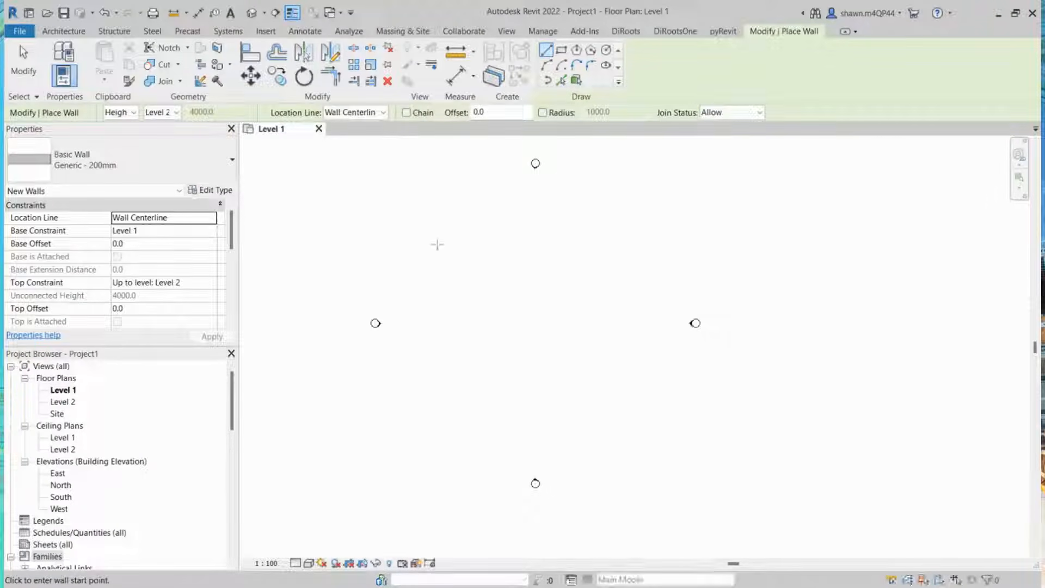
scroll(448, 255, "down", 1)
middle_click_drag(458, 262, 448, 314)
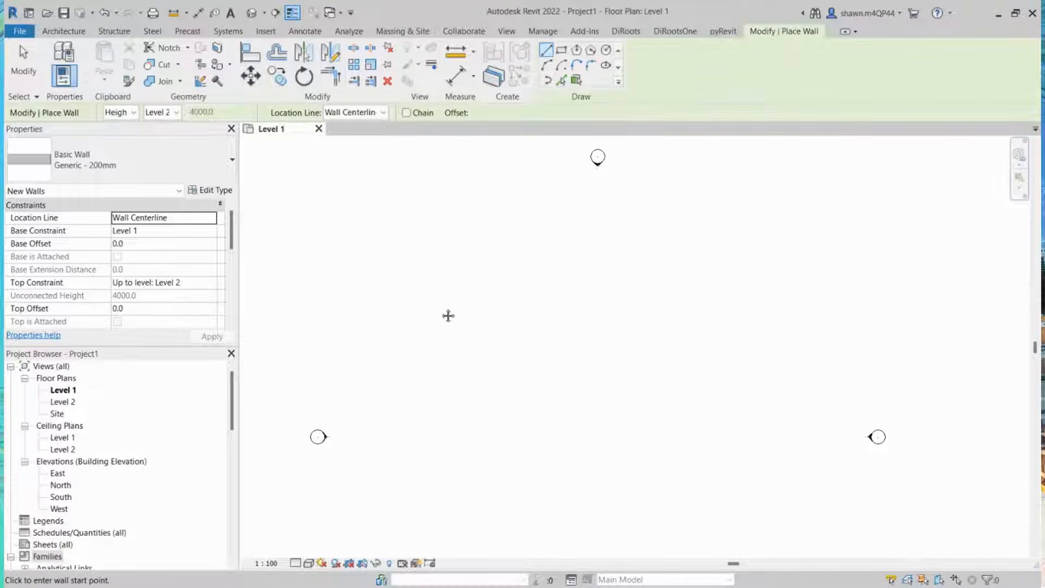
left_click(449, 251)
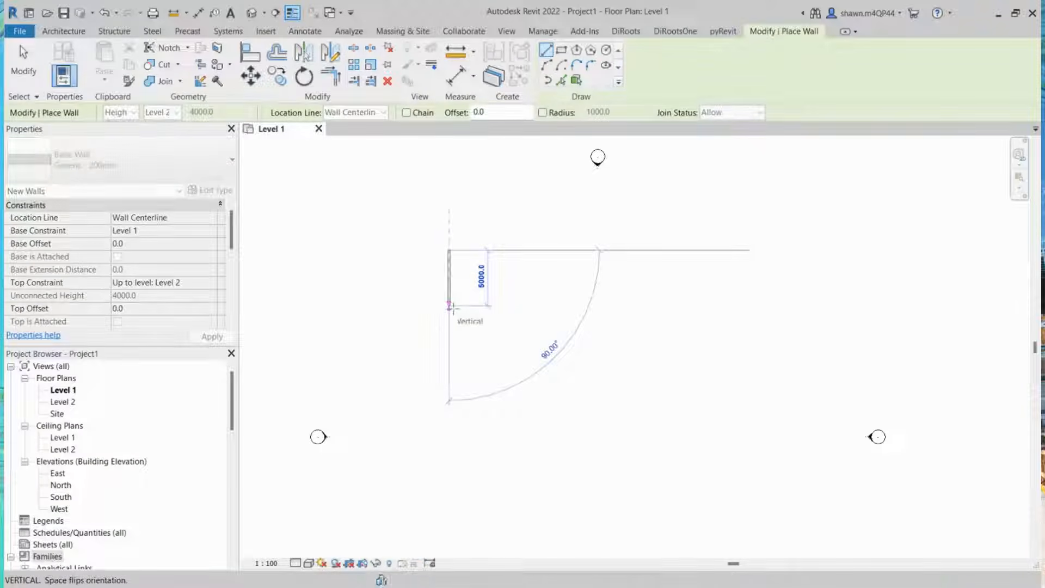
scroll(487, 256, "up", 2)
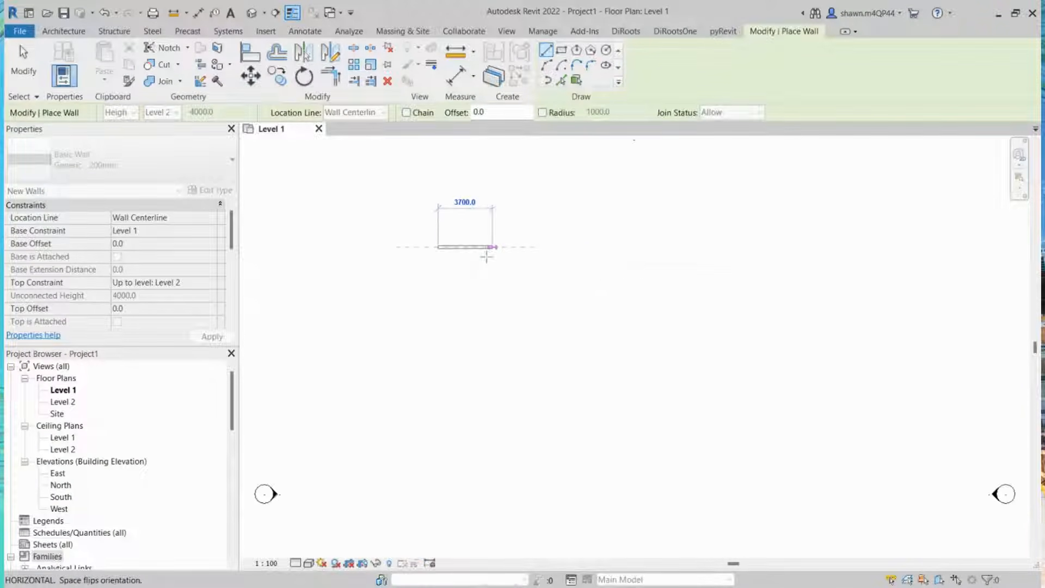
scroll(492, 248, "up", 1)
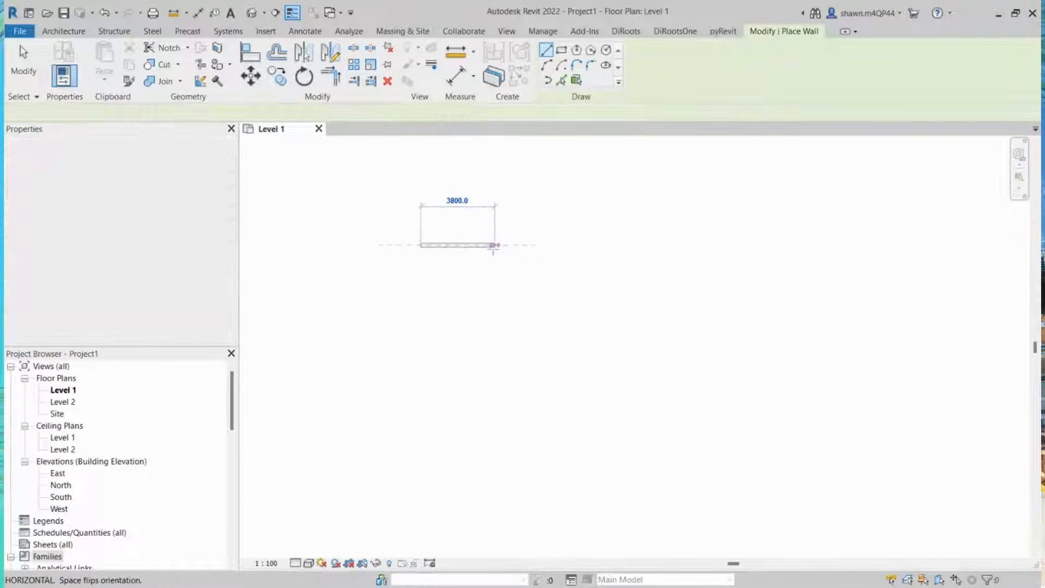
scroll(493, 245, "up", 2)
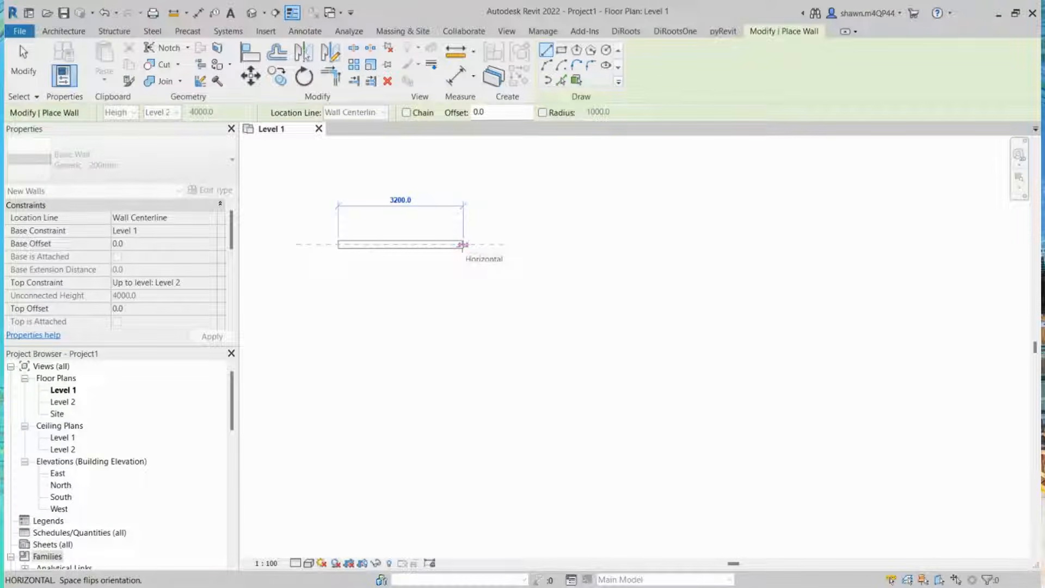
type("5000")
key("Return")
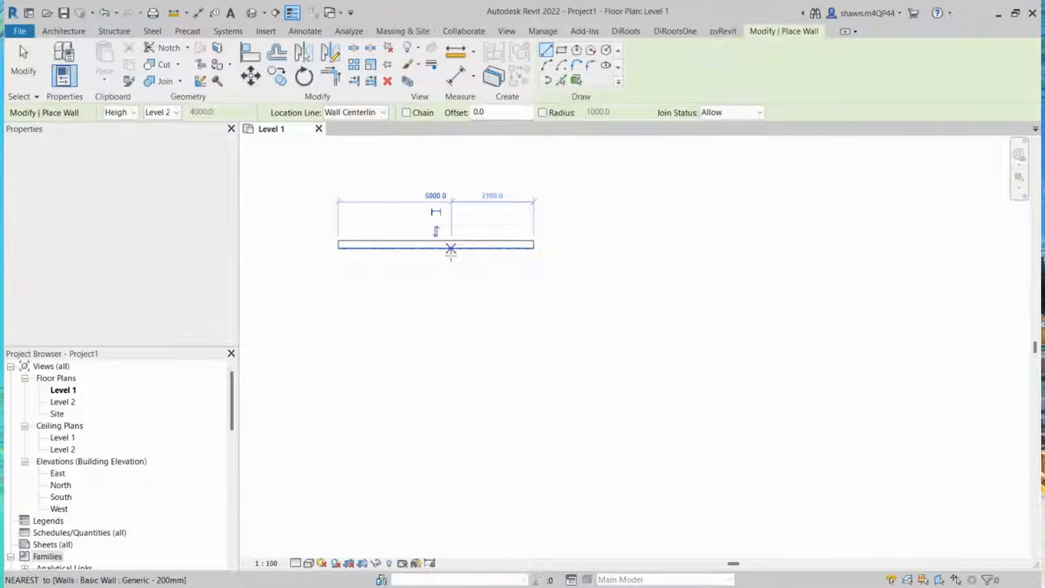
key("Escape")
key("Escape")
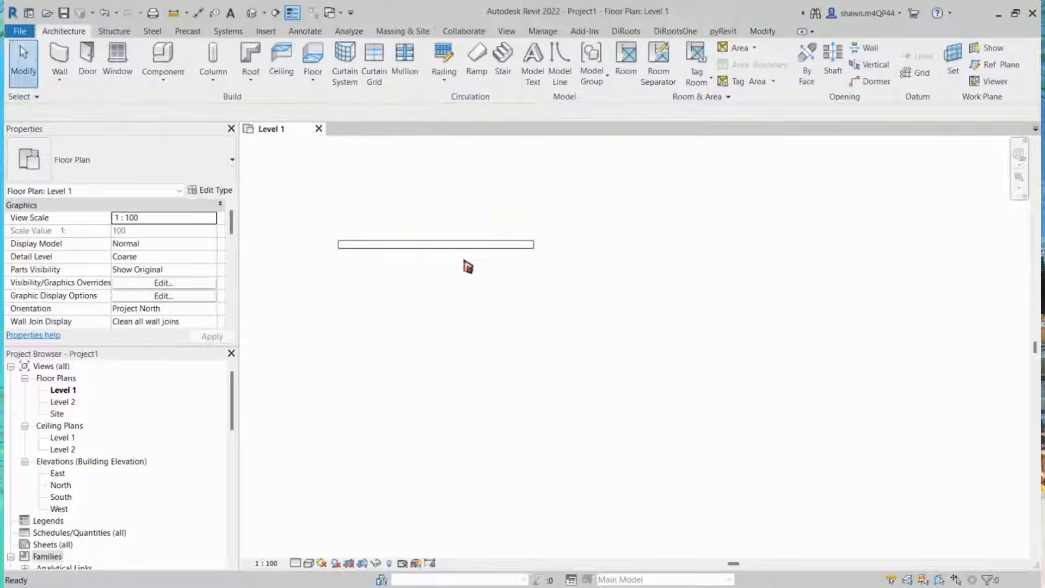
Step: Select the new wall in the plan to inspect its properties
scroll(467, 267, "down", 5)
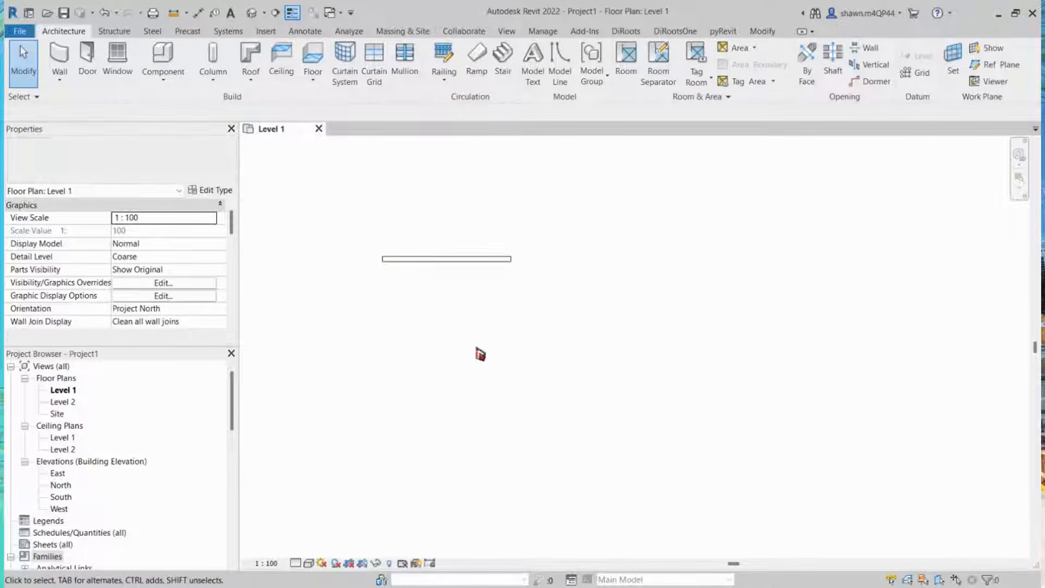
middle_click_drag(509, 355, 517, 296)
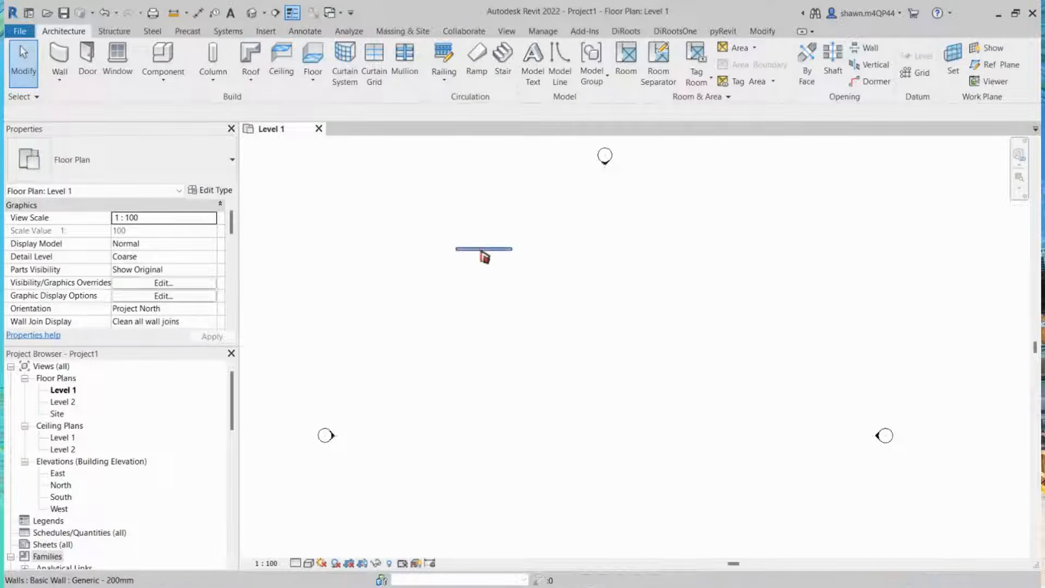
left_click(483, 254)
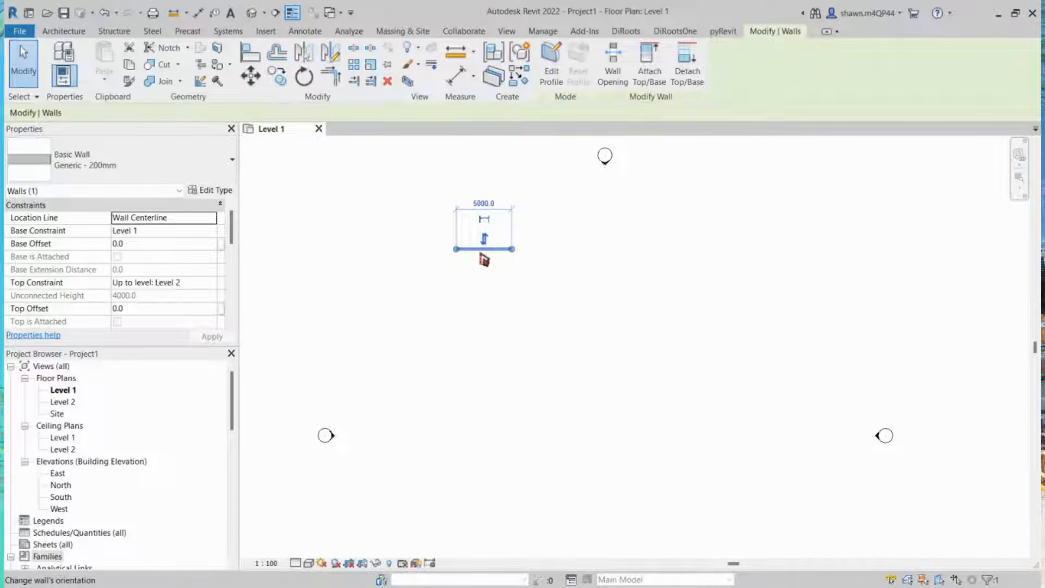
key("Escape")
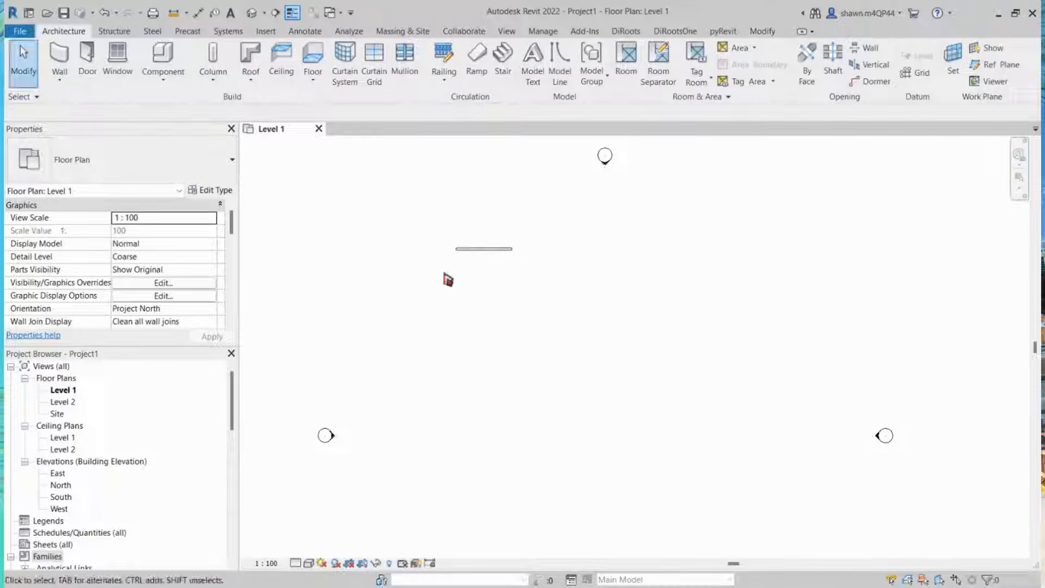
Step: Open the North elevation view
left_click(58, 473)
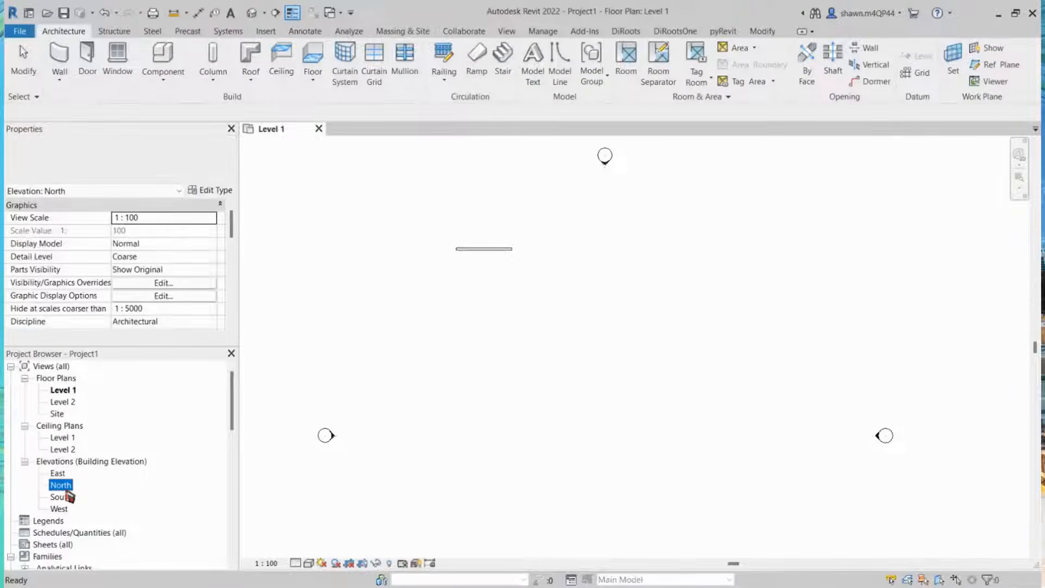
double_click(66, 487)
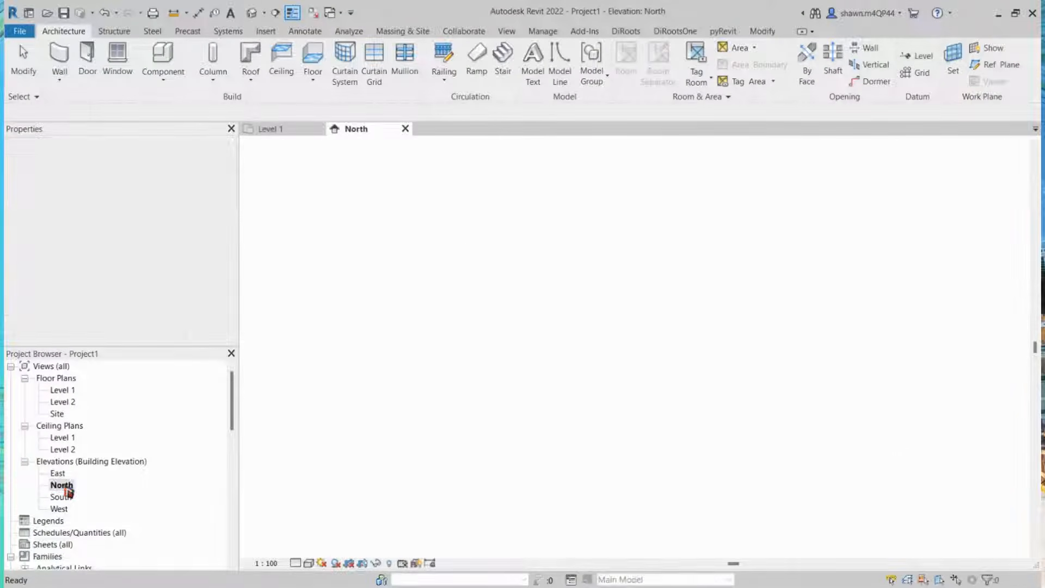
scroll(443, 371, "down", 1)
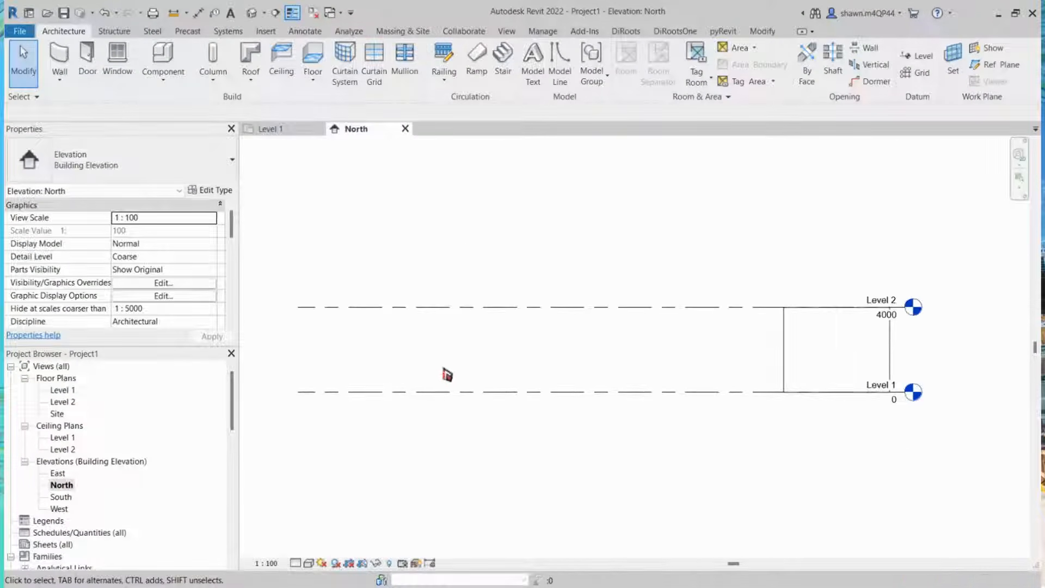
scroll(444, 371, "down", 1)
middle_click_drag(662, 368, 571, 359)
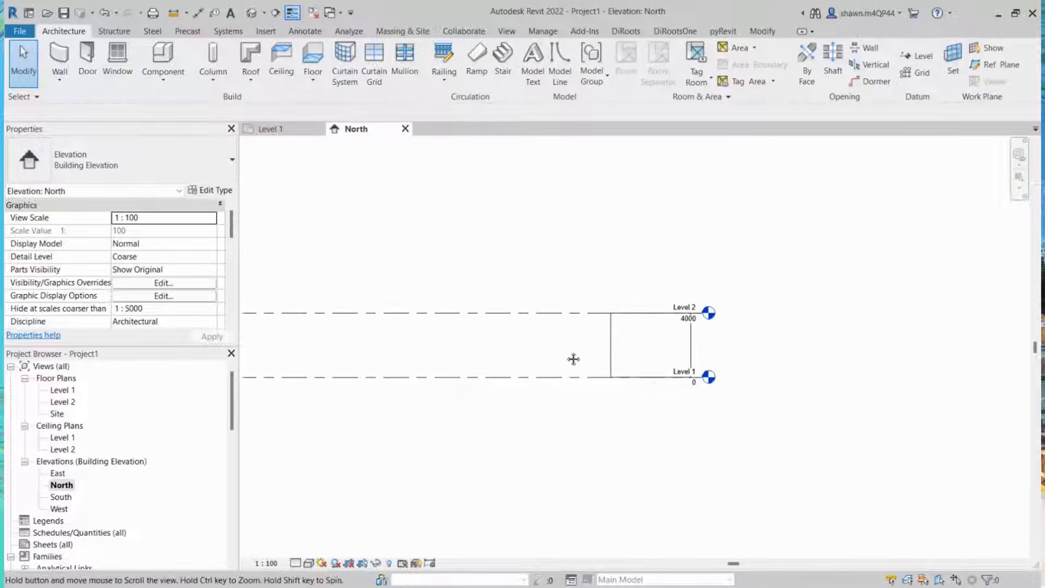
Step: Select the wall in the North elevation to inspect its extent between Level 1 and Level 2
left_click(618, 337)
left_click(637, 240)
scroll(610, 357, "up", 3)
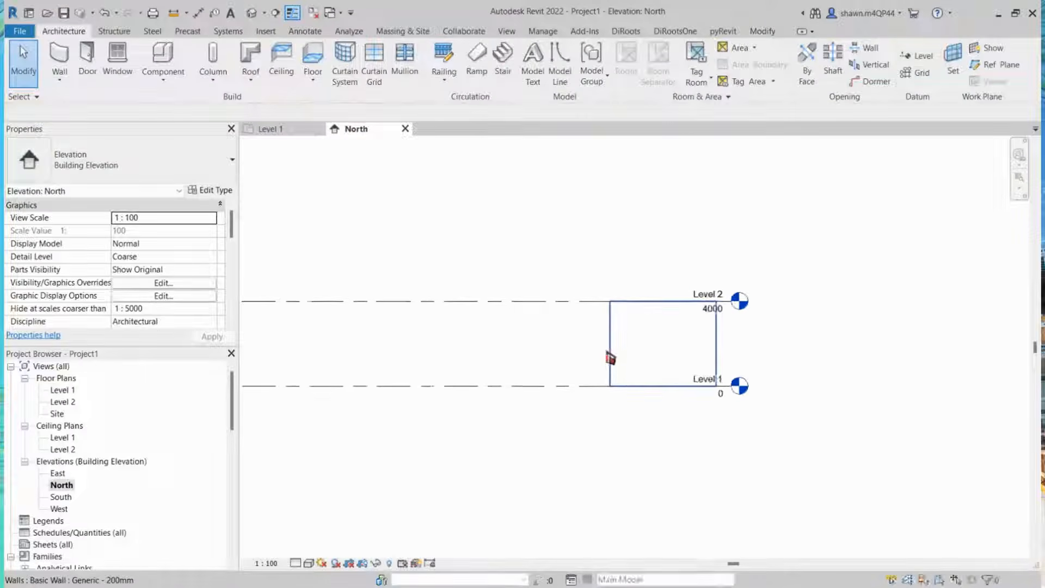
left_click(620, 343)
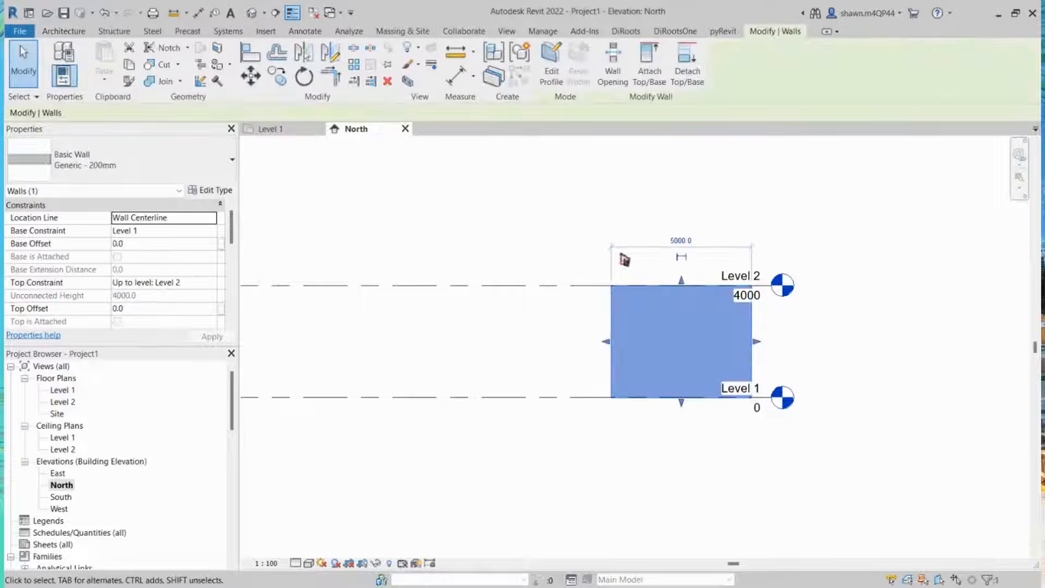
scroll(609, 316, "up", 1)
scroll(610, 313, "up", 1)
left_click(952, 385)
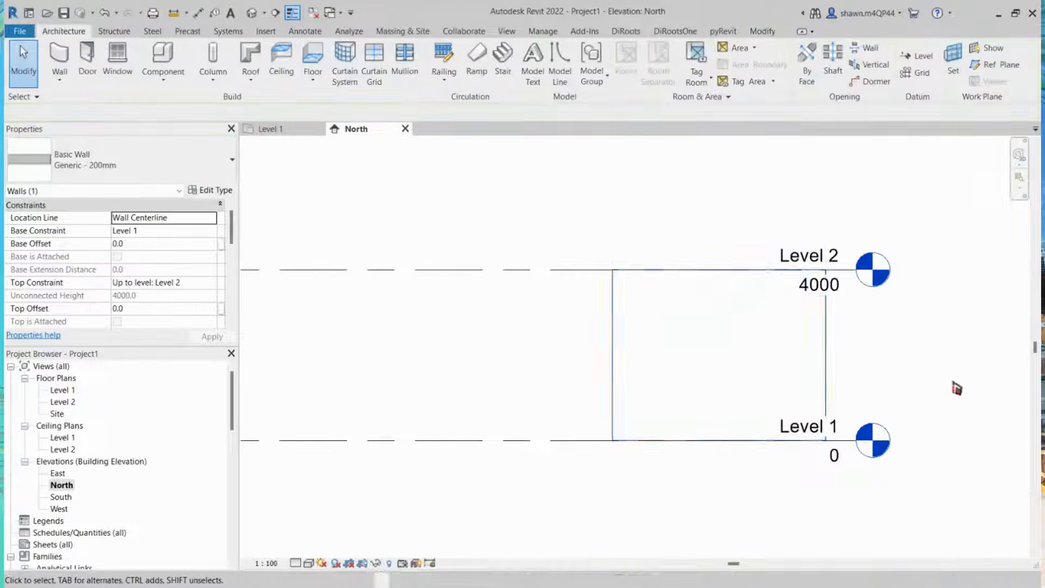
left_click(645, 334)
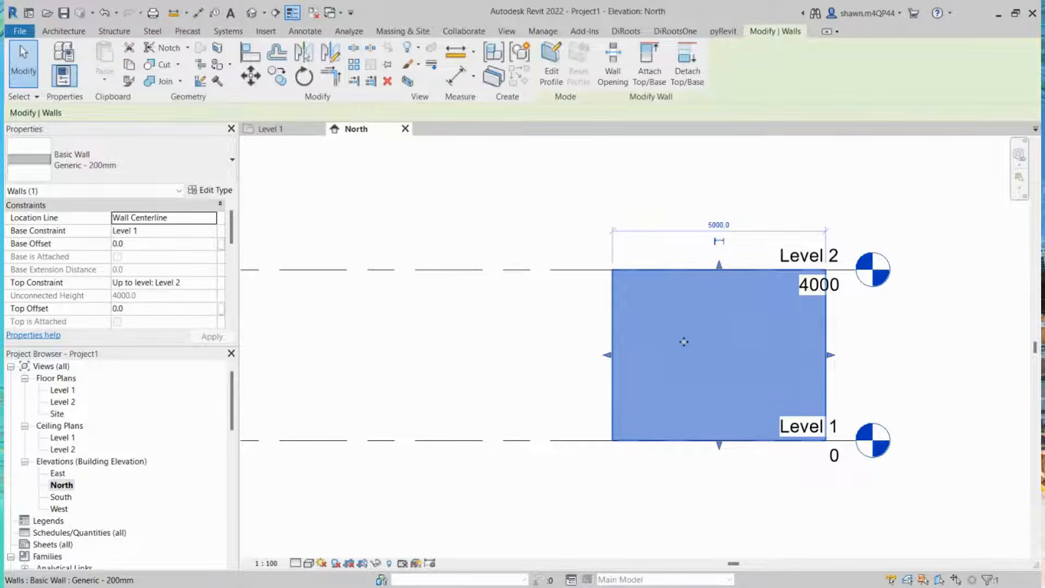
Step: Return to the Level 1 floor plan and clear the wall selection
left_click(273, 129)
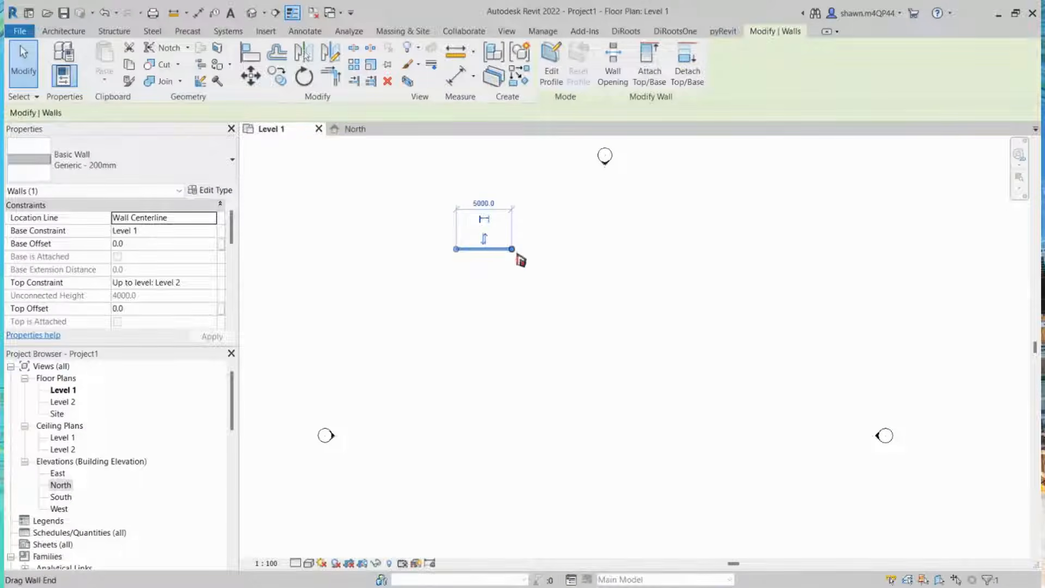
scroll(469, 260, "down", 1)
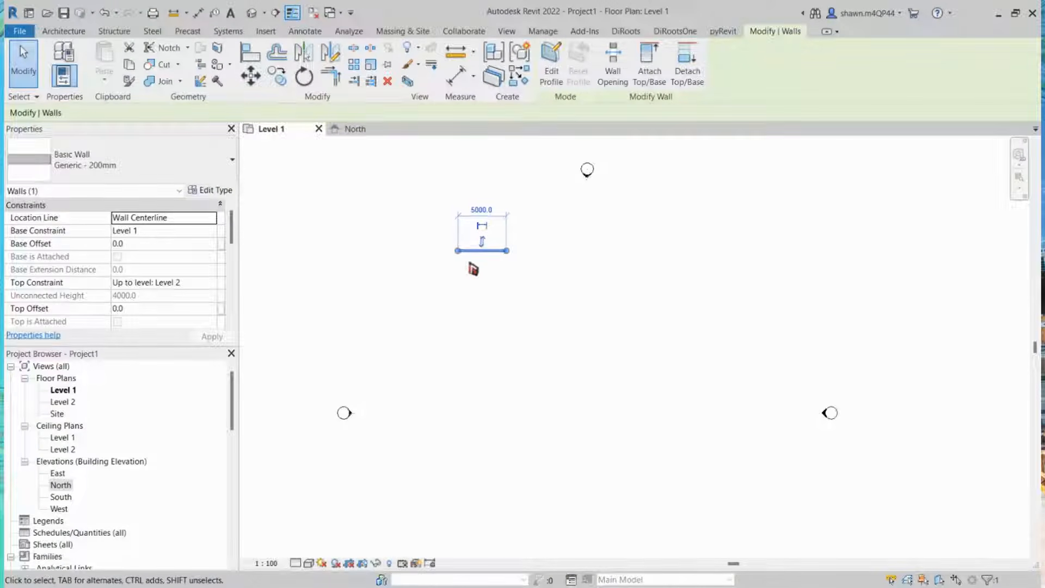
left_click(497, 352)
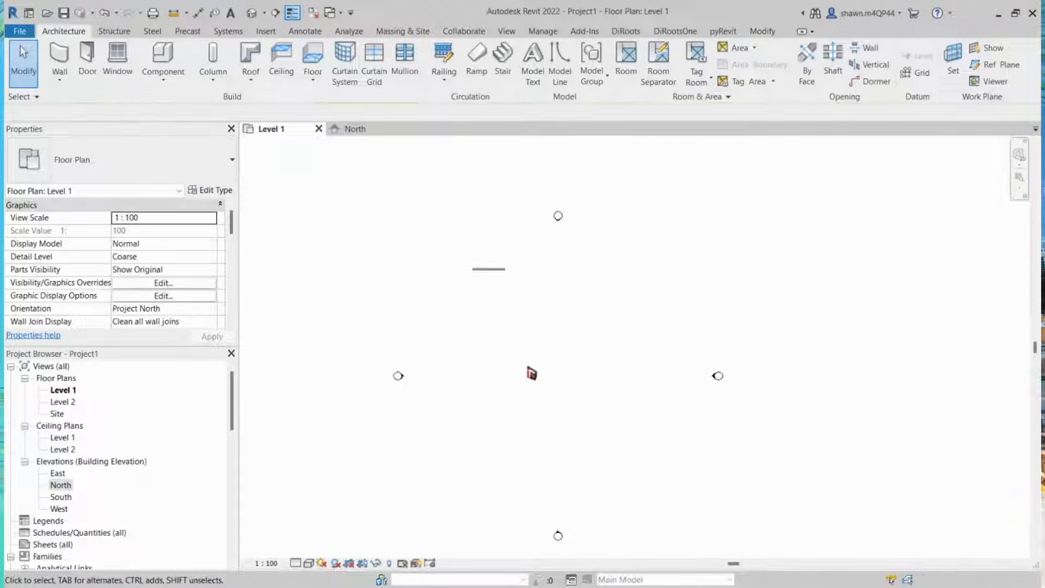
Step: Open the North elevation and select the wall shown there
left_click(357, 129)
left_click(667, 357)
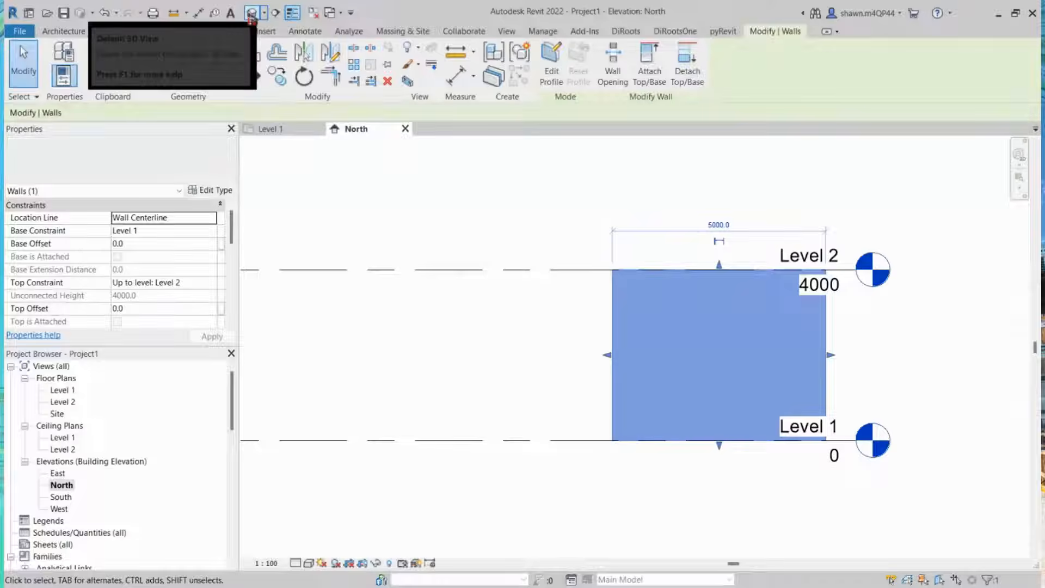
Step: Open the default 3D view and orbit it to inspect the wall and the levels
left_click(254, 15)
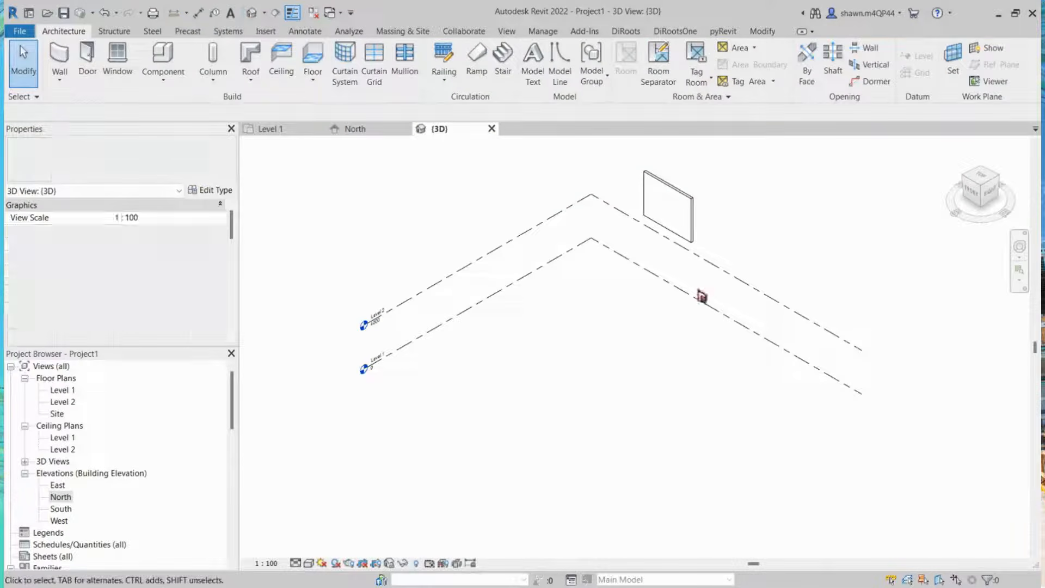
middle_click_drag(773, 338, 585, 354, "shift")
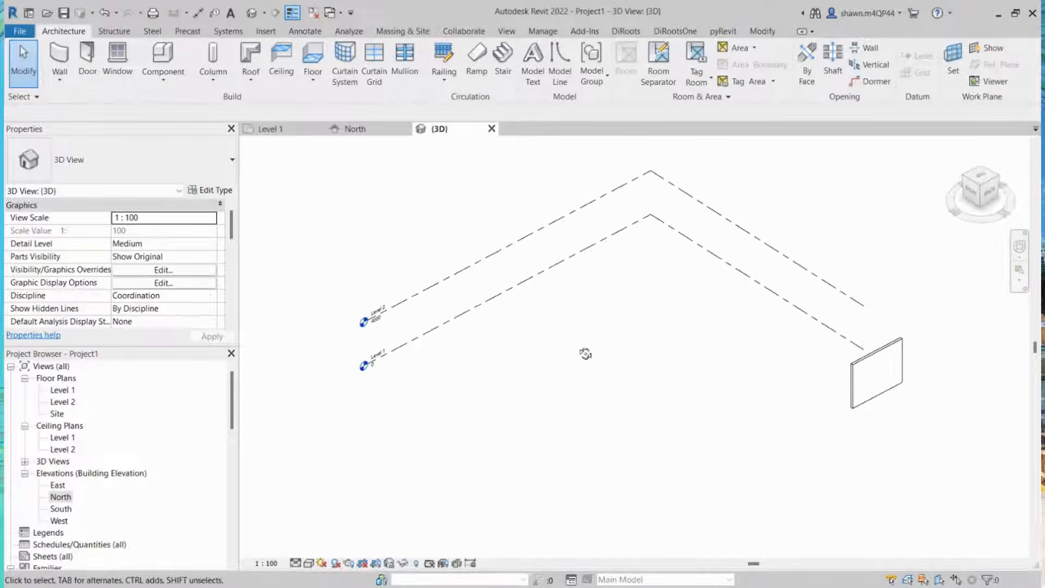
Step: Return to the North elevation and select the wall to review its base and top constraints, then deselect it
left_click(273, 129)
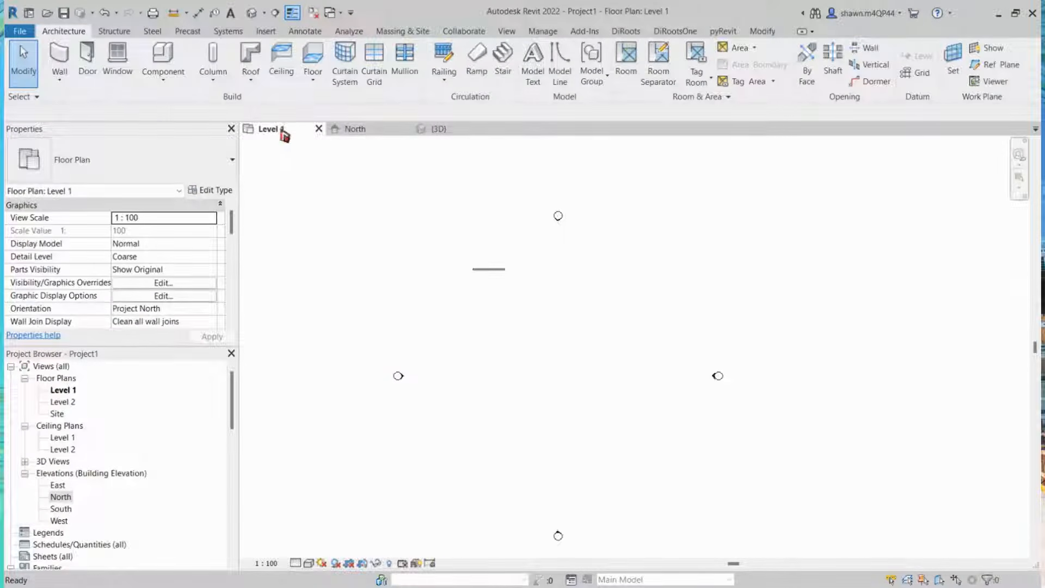
left_click(368, 131)
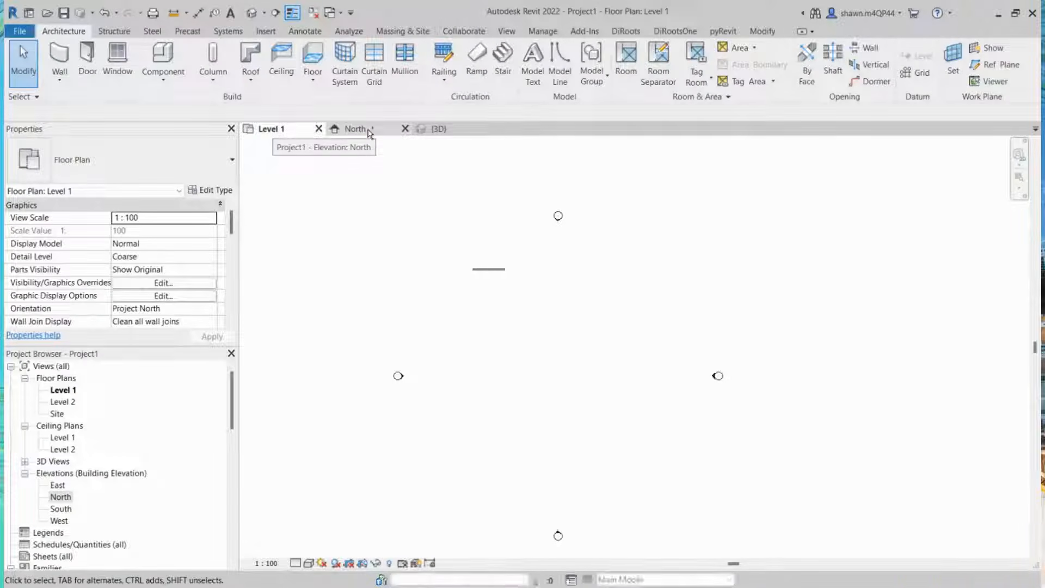
left_click(368, 131)
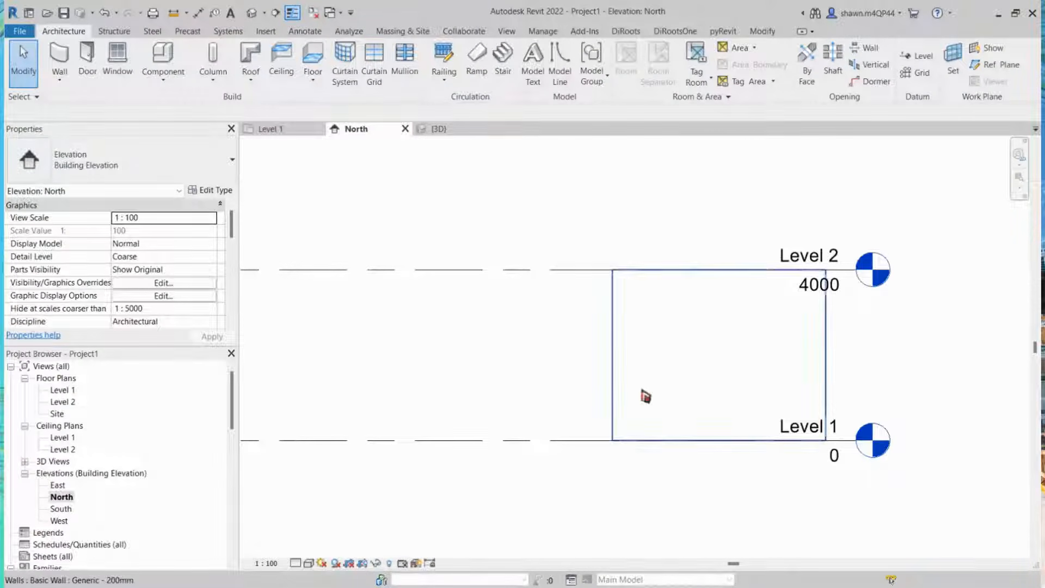
scroll(644, 394, "down", 3)
middle_click_drag(448, 413, 577, 394)
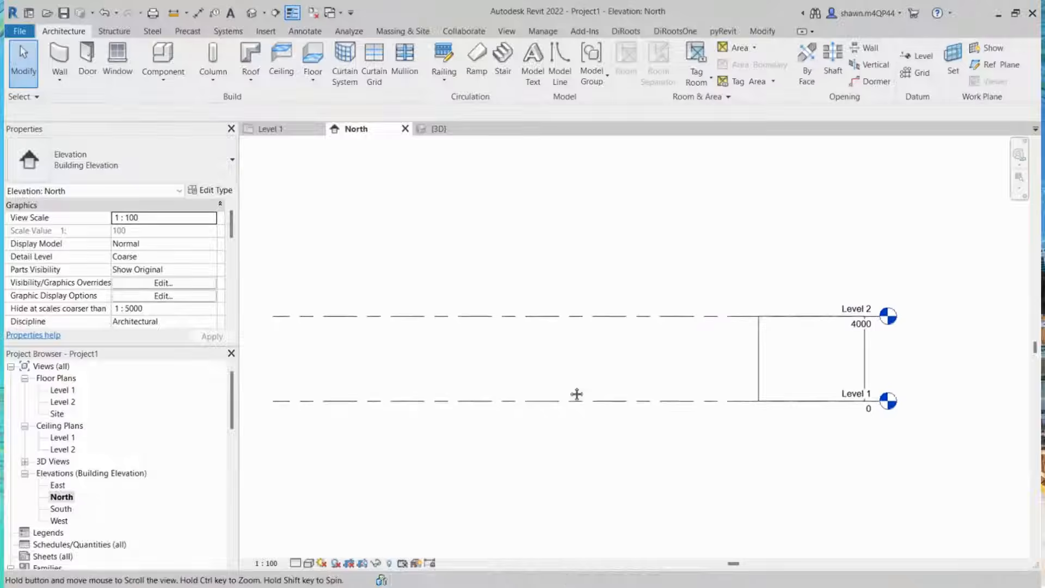
left_click(759, 366)
scroll(756, 330, "down", 1)
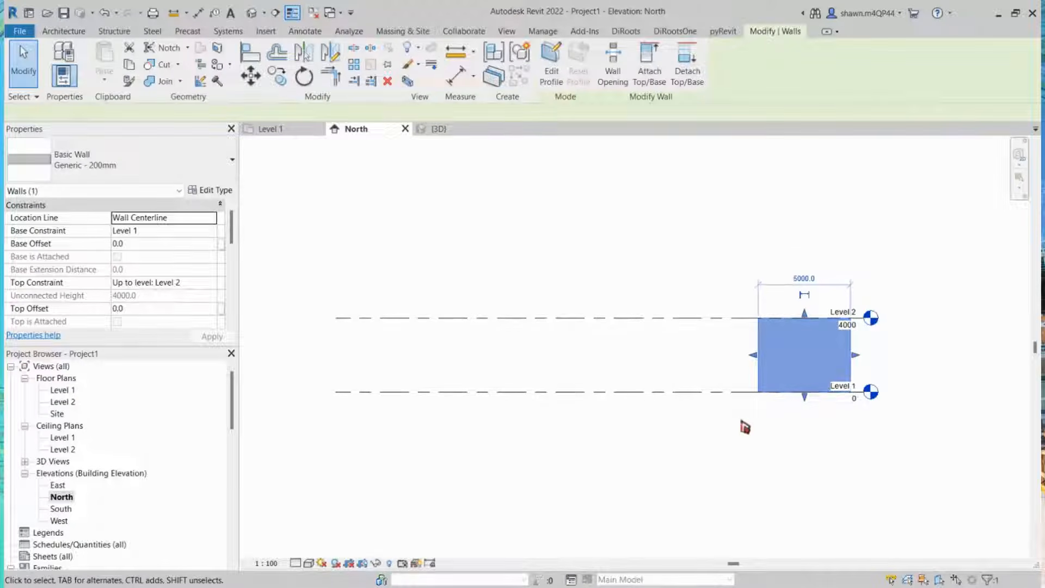
middle_click_drag(724, 463, 728, 455)
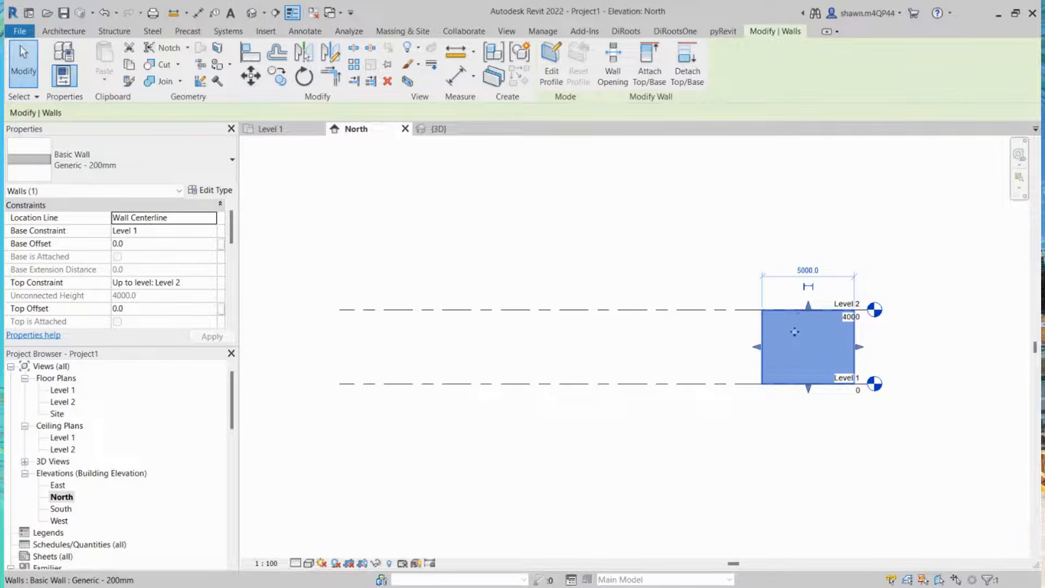
scroll(820, 387, "up", 1)
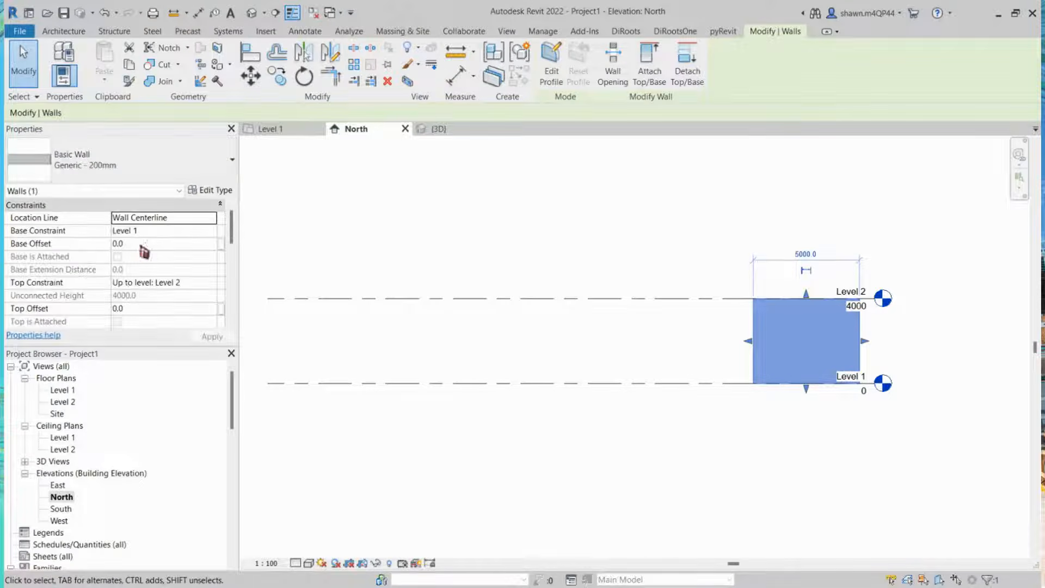
scroll(853, 304, "up", 3)
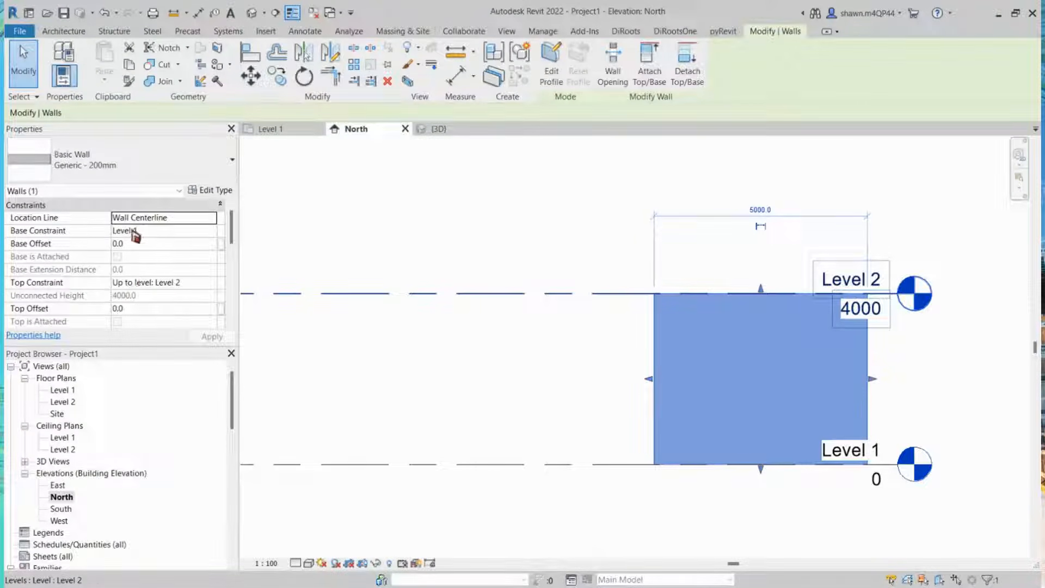
left_click(121, 245)
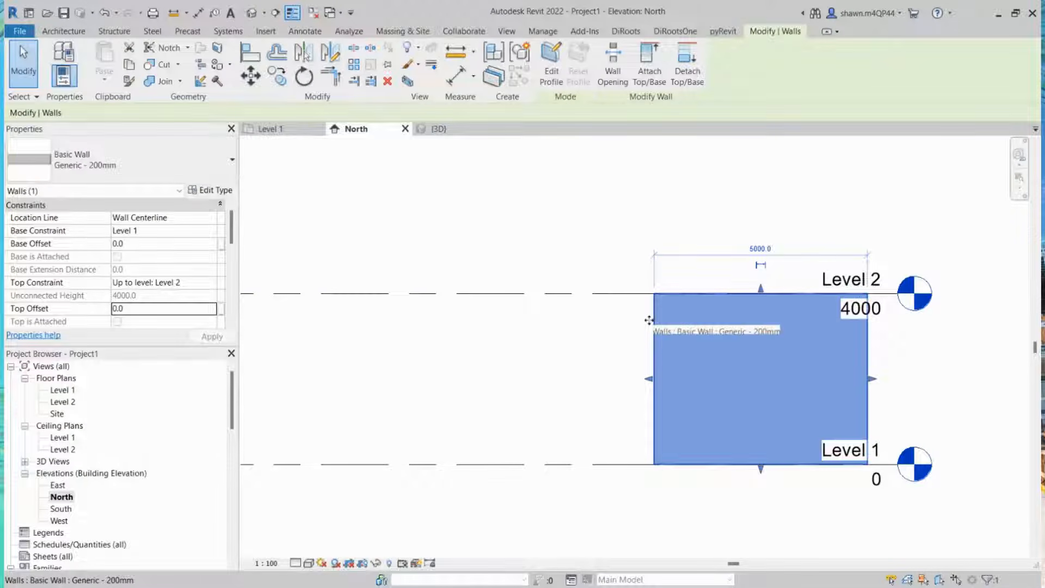
scroll(649, 320, "down", 5)
left_click(625, 265)
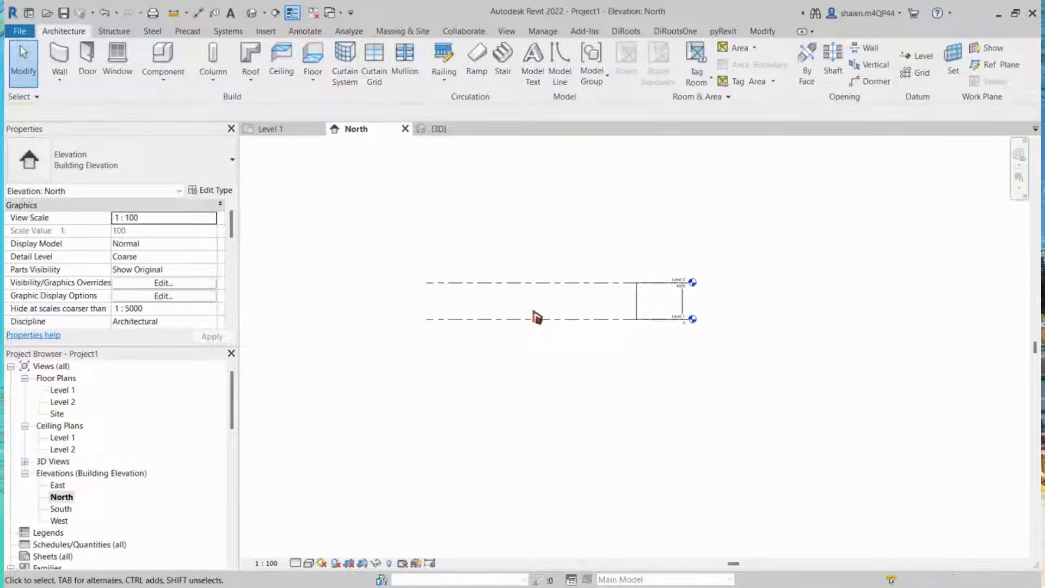
Step: Select Level 2 and drag its left end outward to extend the level line
scroll(514, 334, "up", 2)
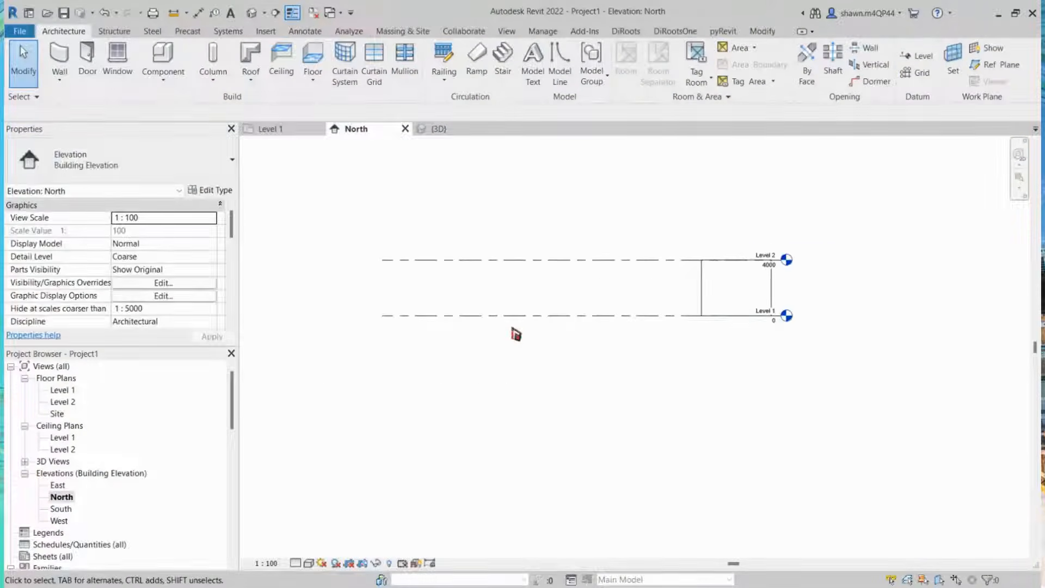
scroll(585, 229, "up", 2)
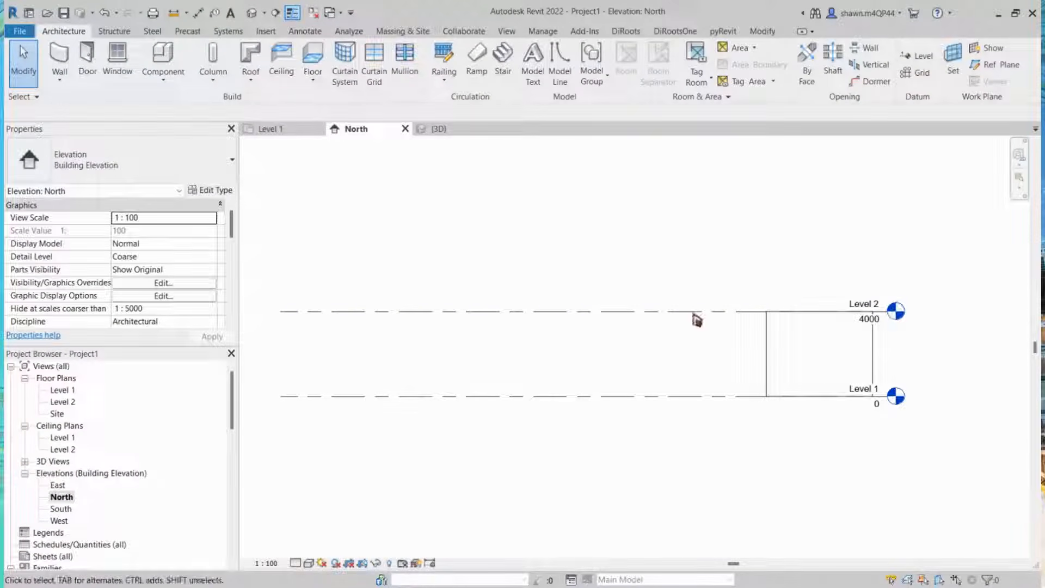
middle_click_drag(528, 385, 555, 388)
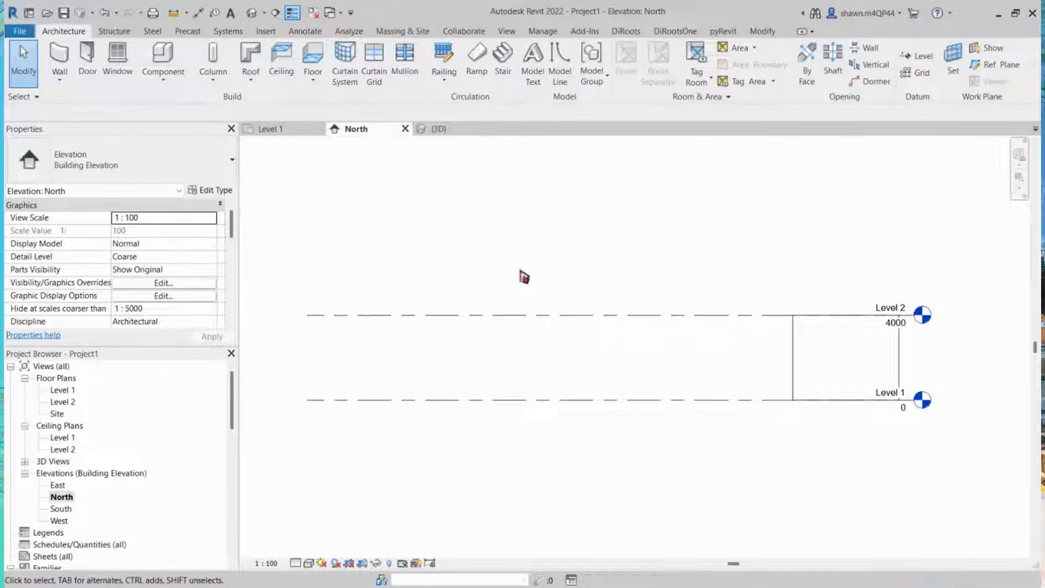
left_click(543, 319)
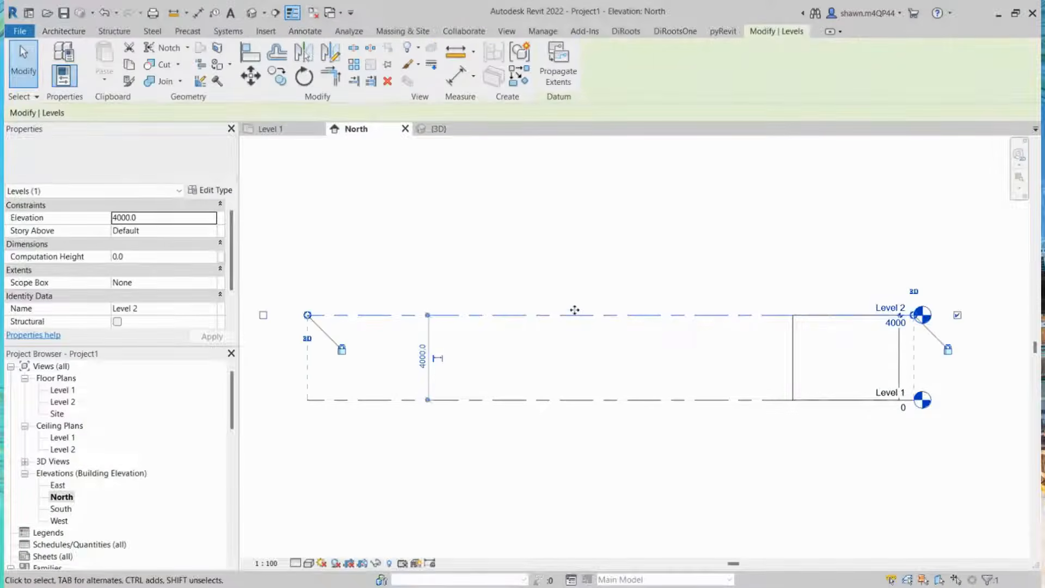
middle_click_drag(501, 362, 537, 389)
scroll(538, 389, "up", 1)
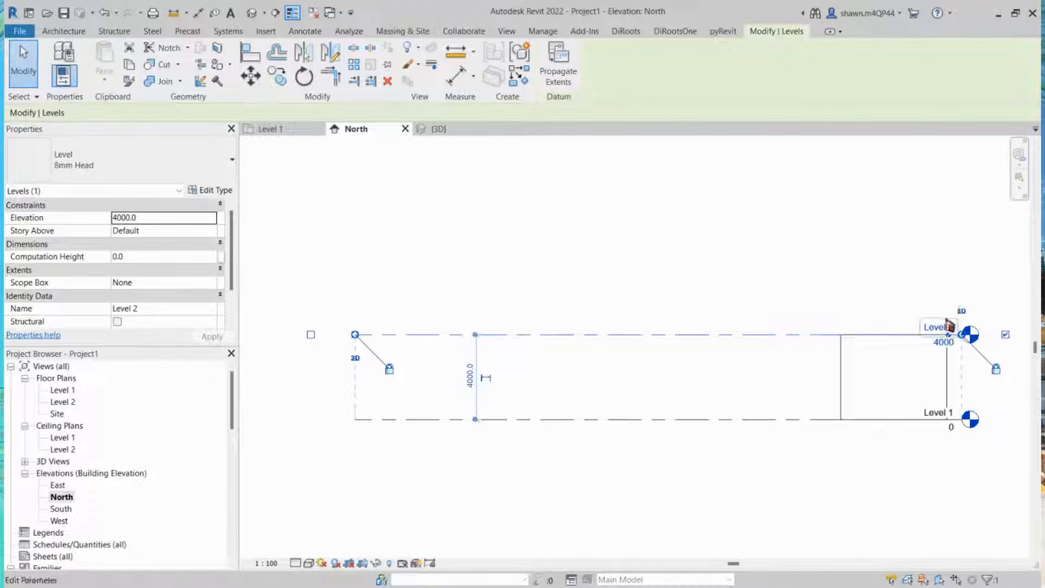
left_click(957, 350)
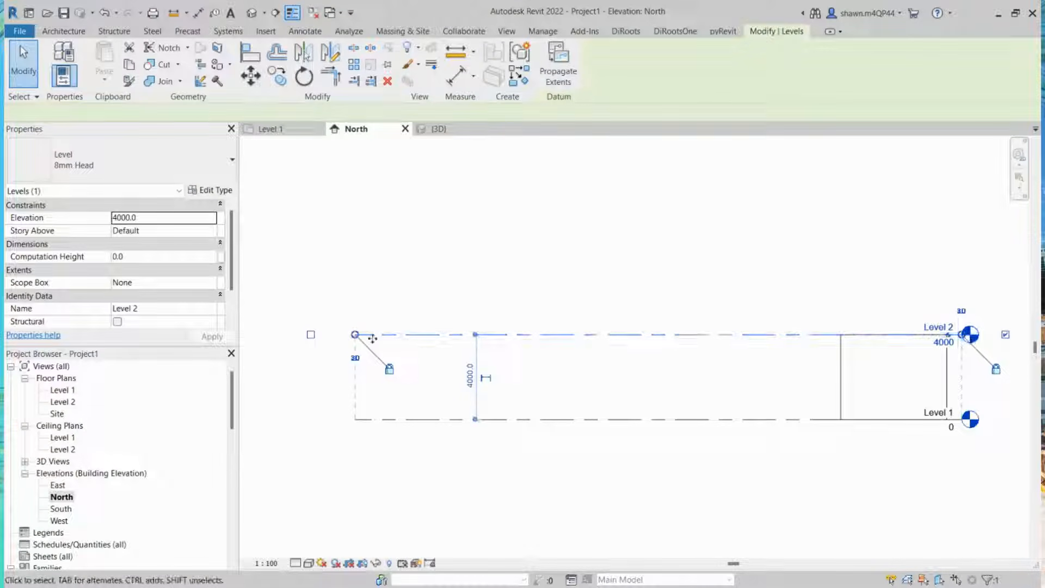
scroll(304, 337, "up", 2)
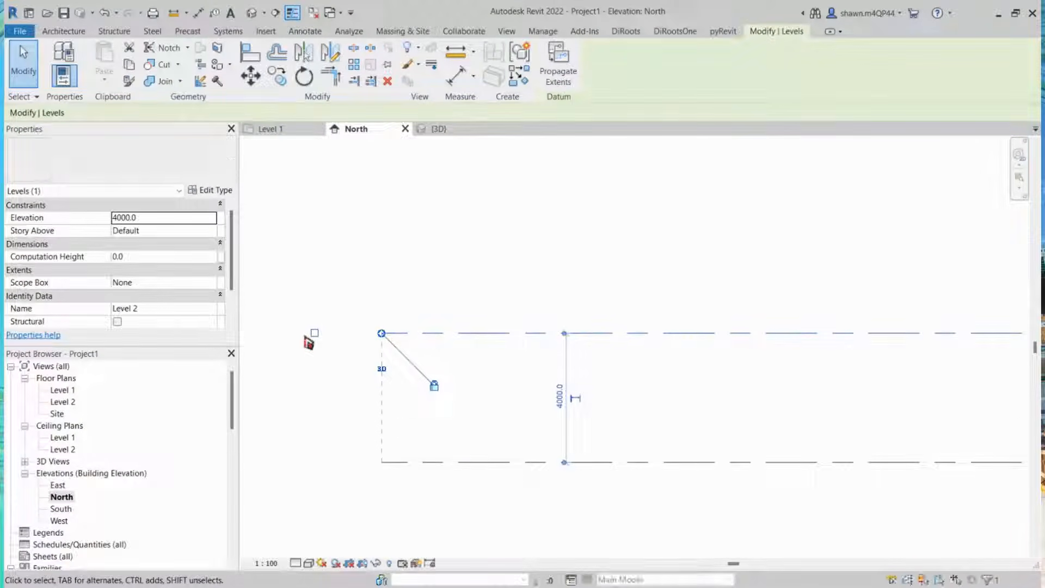
scroll(308, 342, "down", 3)
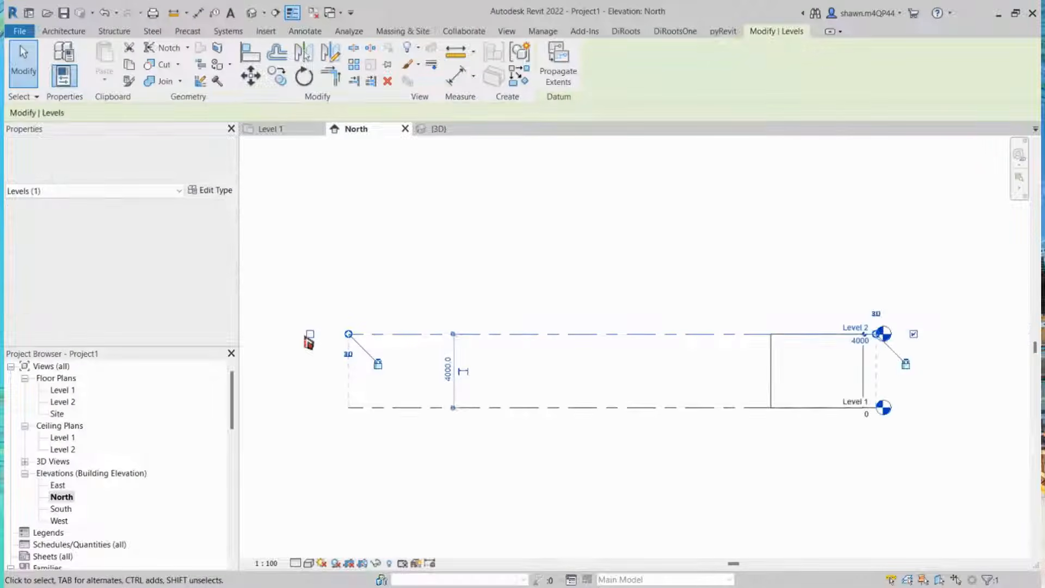
scroll(345, 334, "up", 4)
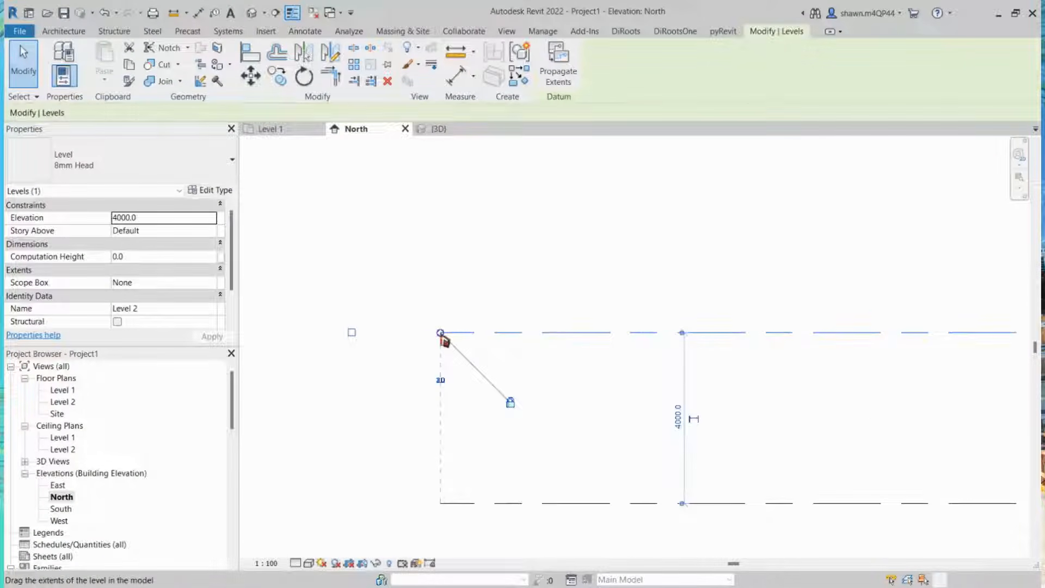
left_click_drag(441, 334, 360, 333)
left_click_drag(441, 334, 358, 333)
scroll(378, 333, "down", 3)
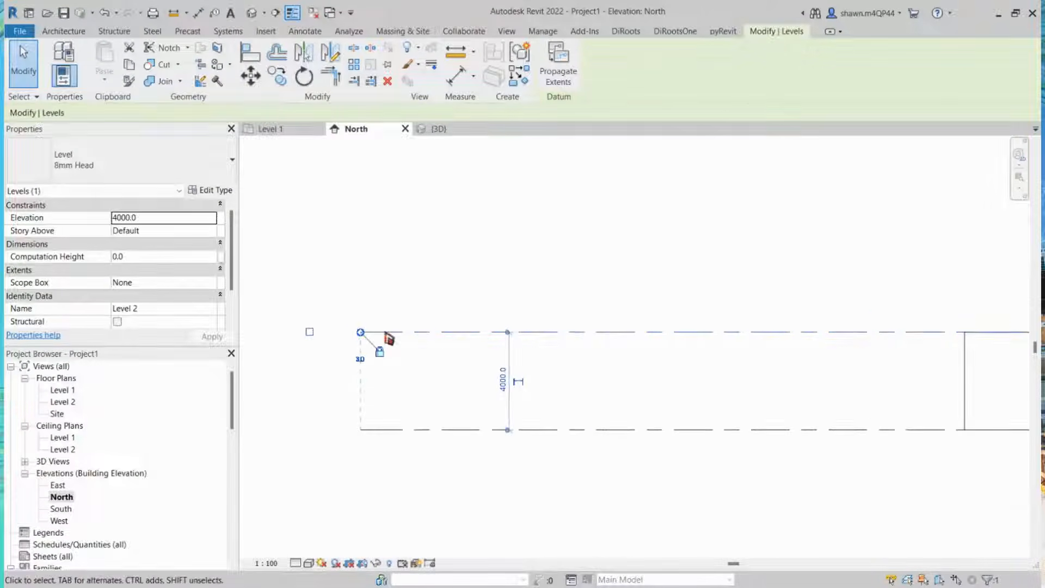
Step: Drag Level 2 downward to an elevation of 3500
middle_click_drag(861, 346, 569, 355)
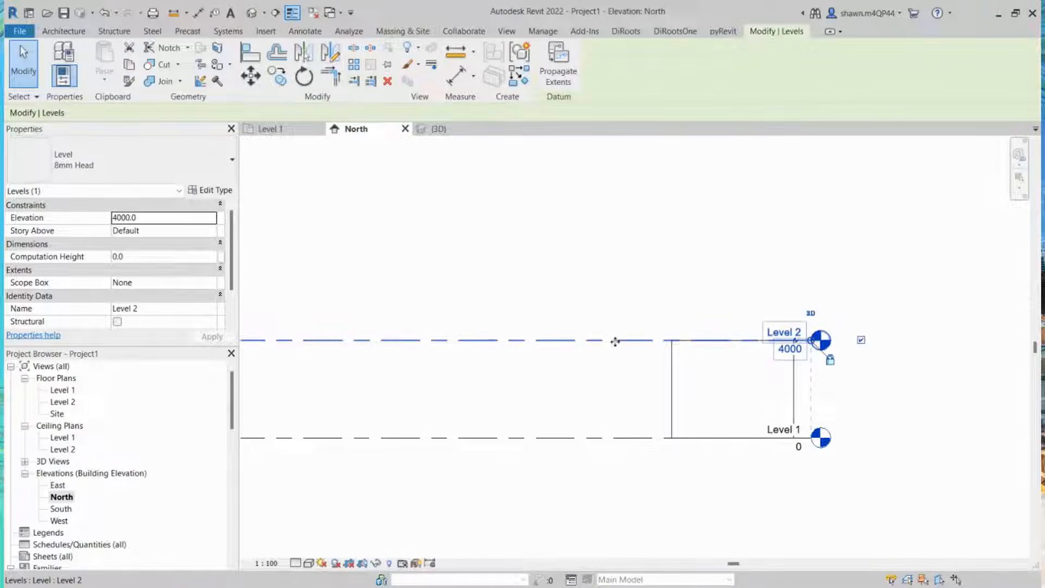
mouse_move(615, 341)
left_mouse_down()
mouse_move(615, 311)
mouse_move(613, 341)
left_mouse_up()
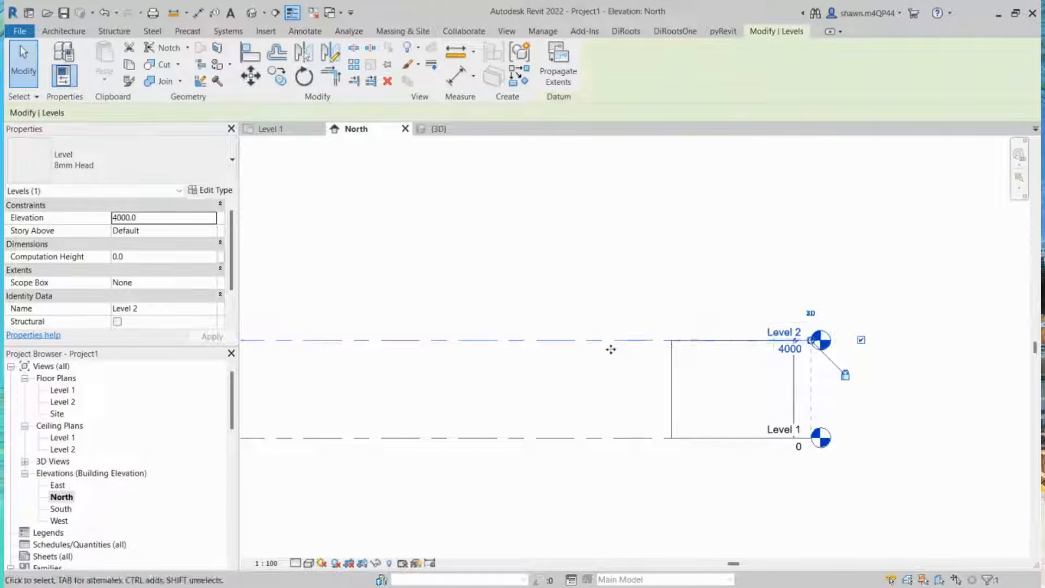
scroll(619, 351, "down", 1)
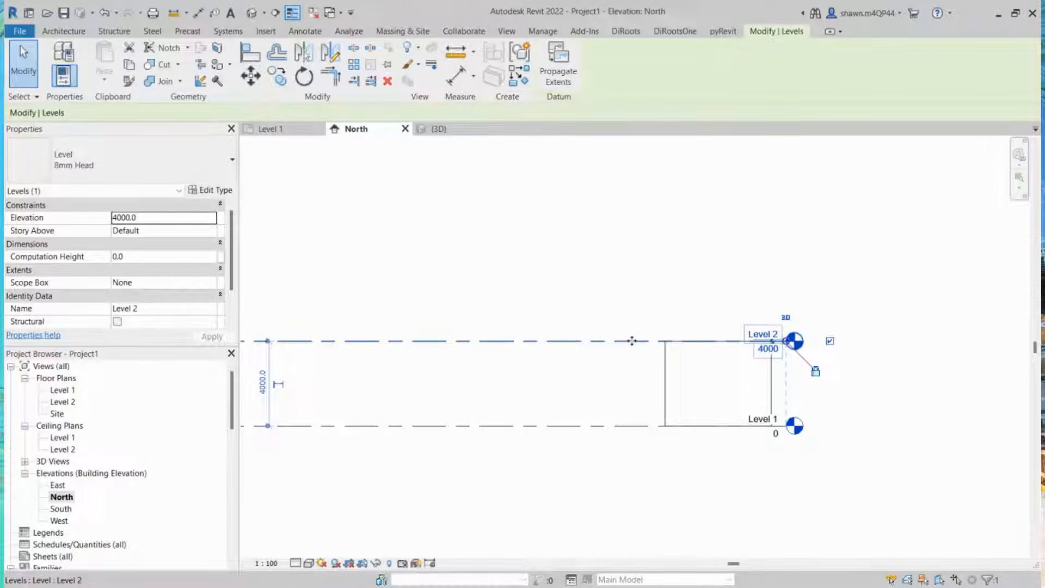
mouse_move(631, 341)
left_mouse_down()
mouse_move(632, 304)
mouse_move(632, 351)
left_mouse_up()
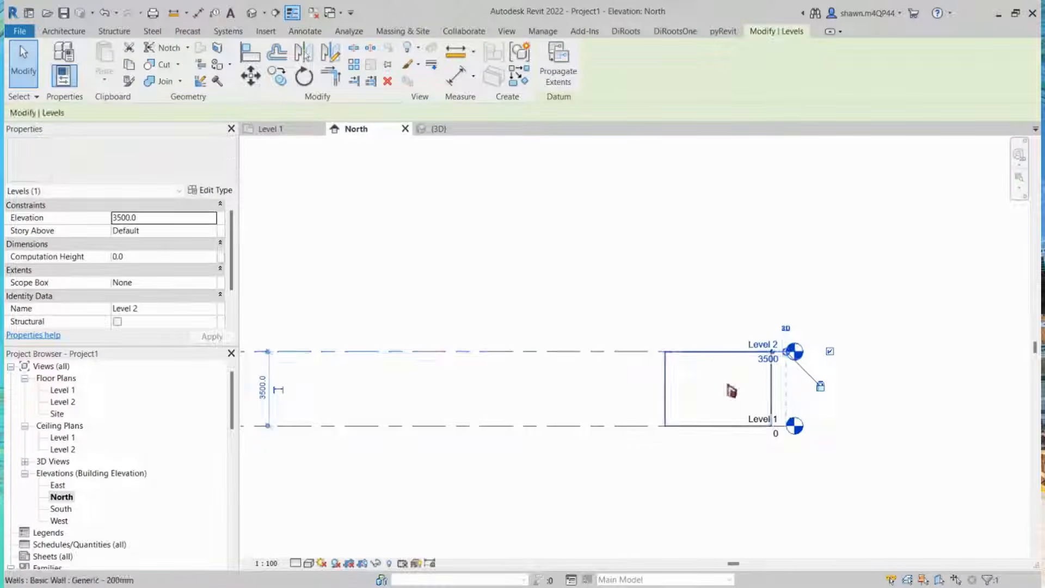
Step: Set Level 2's elevation to 4000 and clear the selection
scroll(773, 396, "up", 1)
scroll(772, 396, "up", 1)
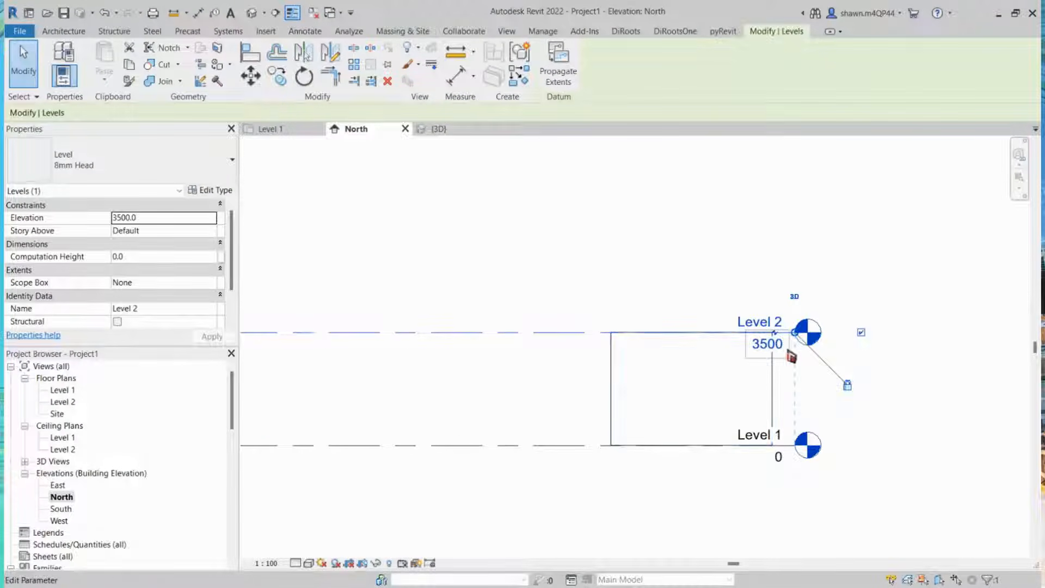
left_click(778, 352)
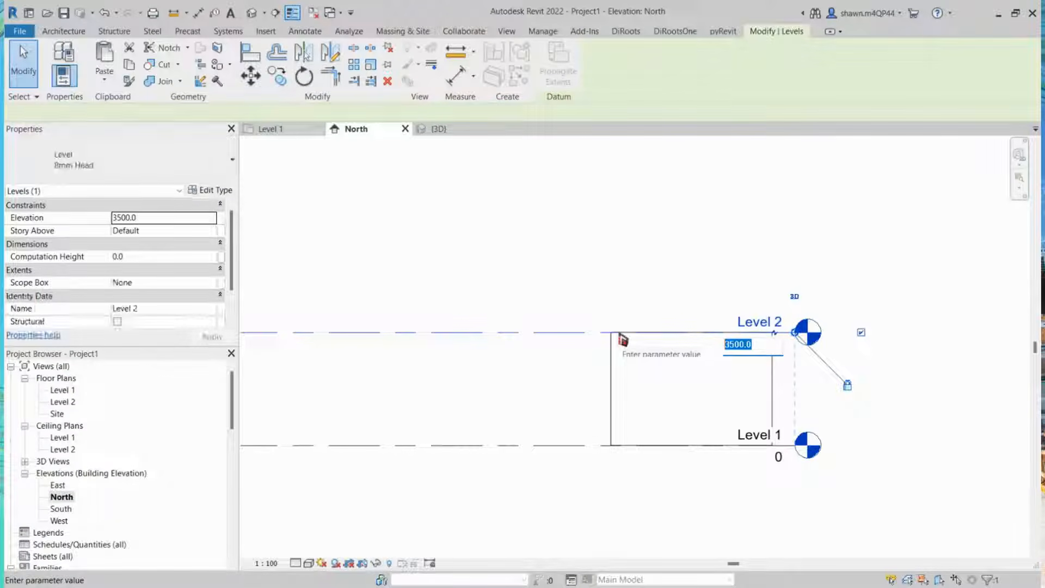
type("4000")
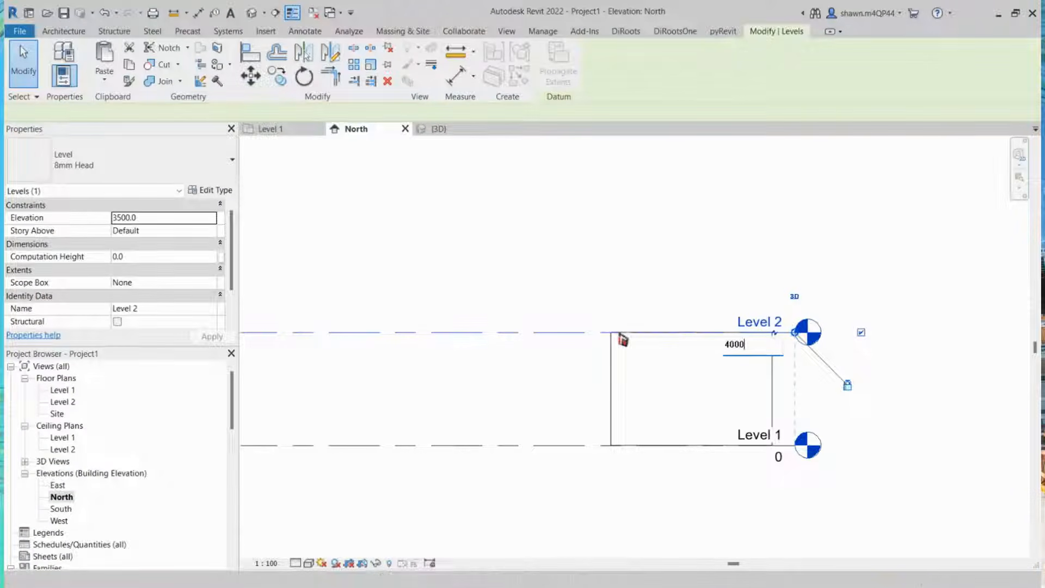
key("Return")
left_click(804, 288)
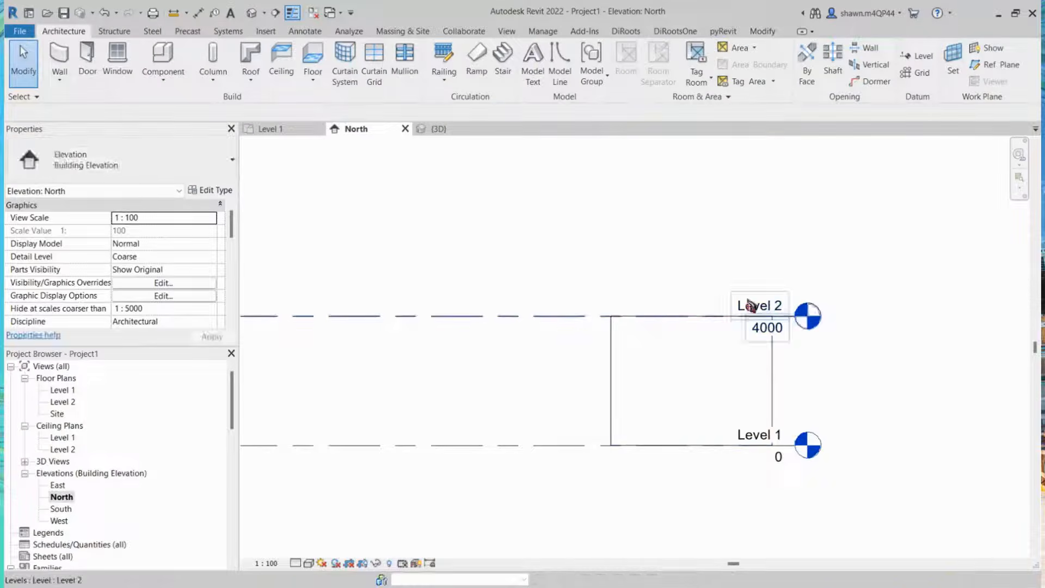
Step: Add a new level at about 7500 mm, drawn across the full width of the existing level lines
scroll(745, 305, "down", 3)
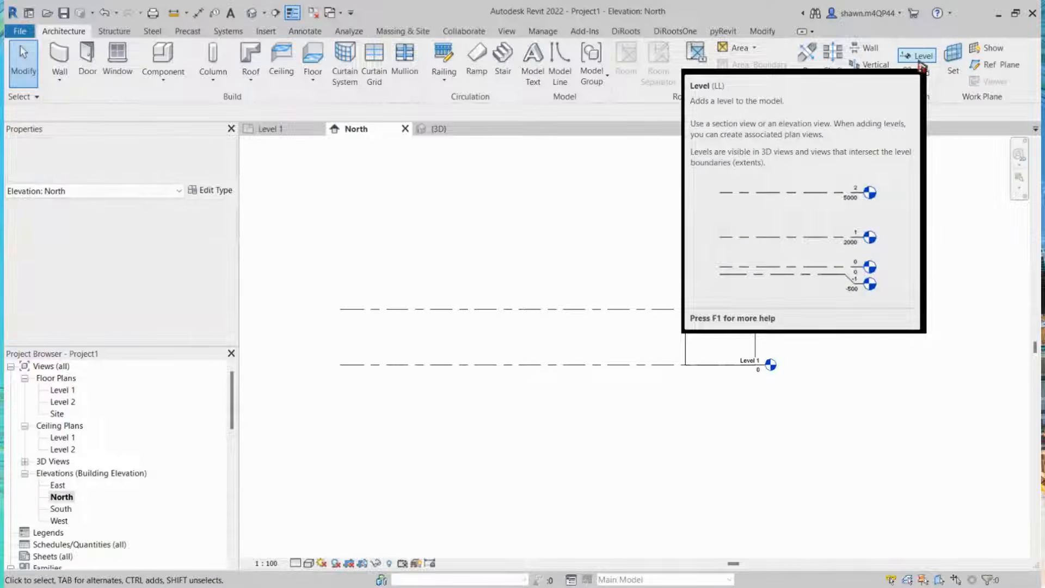
left_click(920, 65)
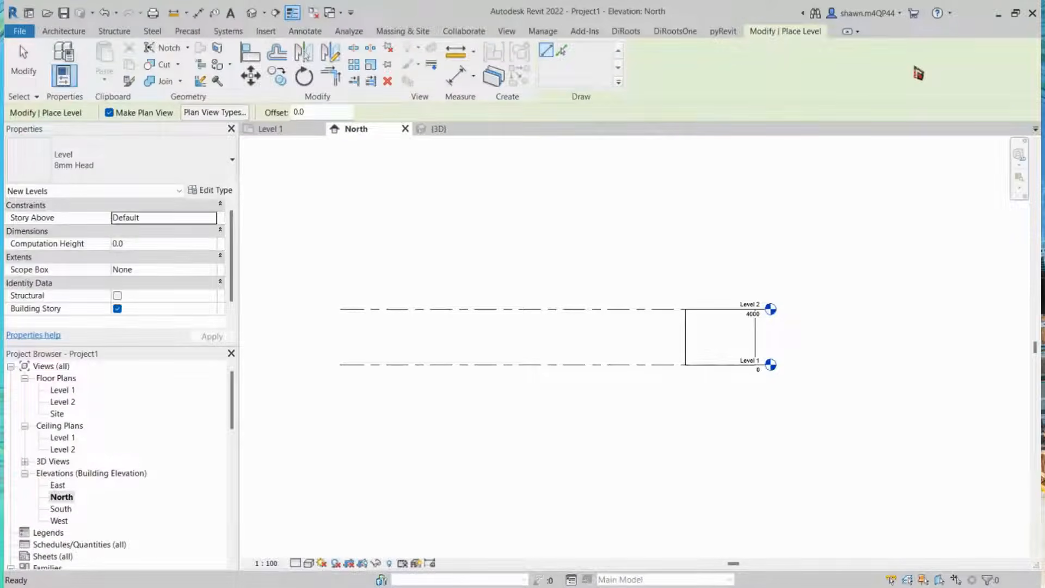
key("Escape")
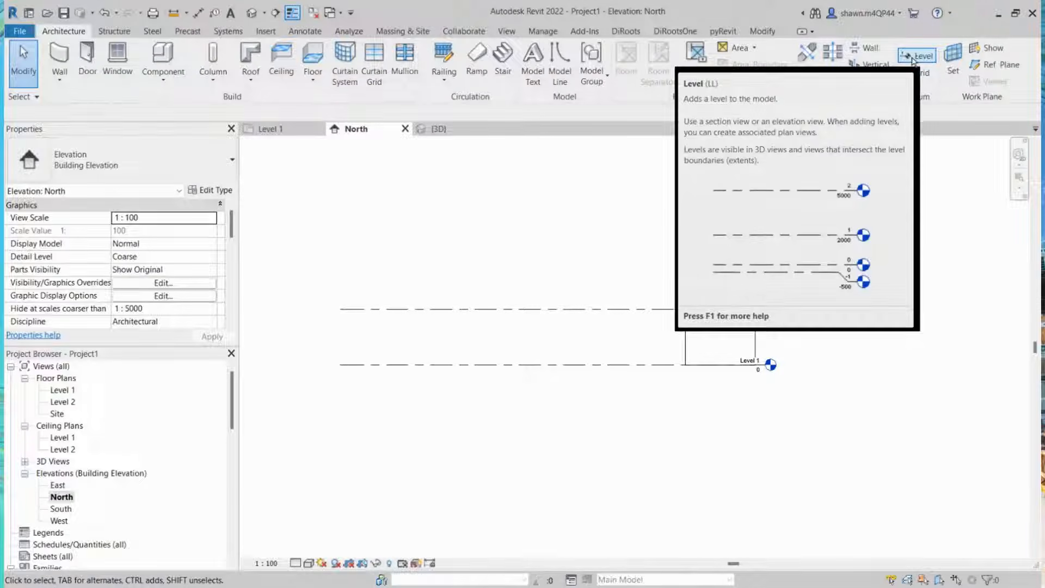
left_click(915, 64)
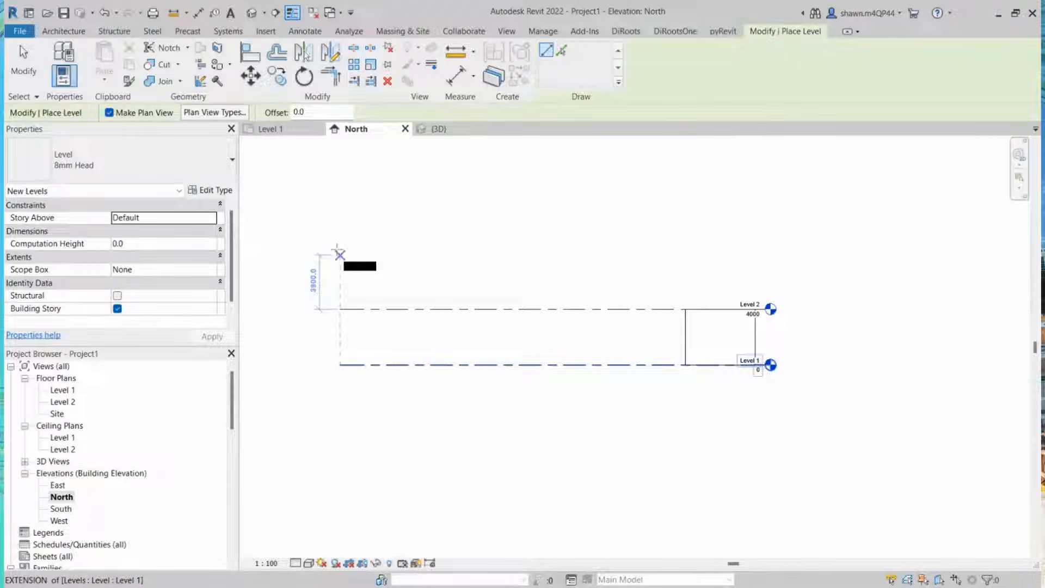
left_click(340, 261)
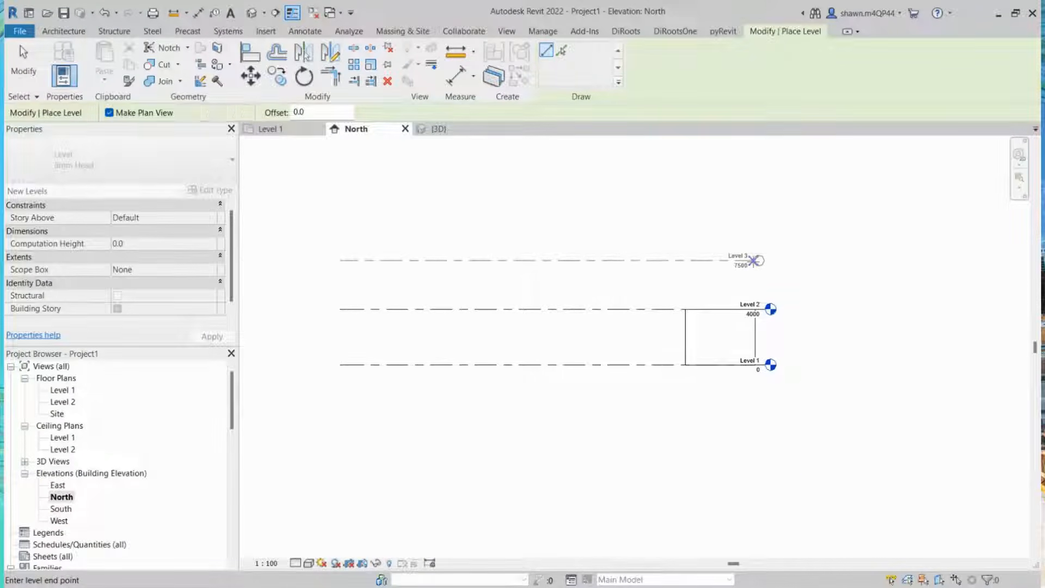
scroll(754, 261, "up", 3)
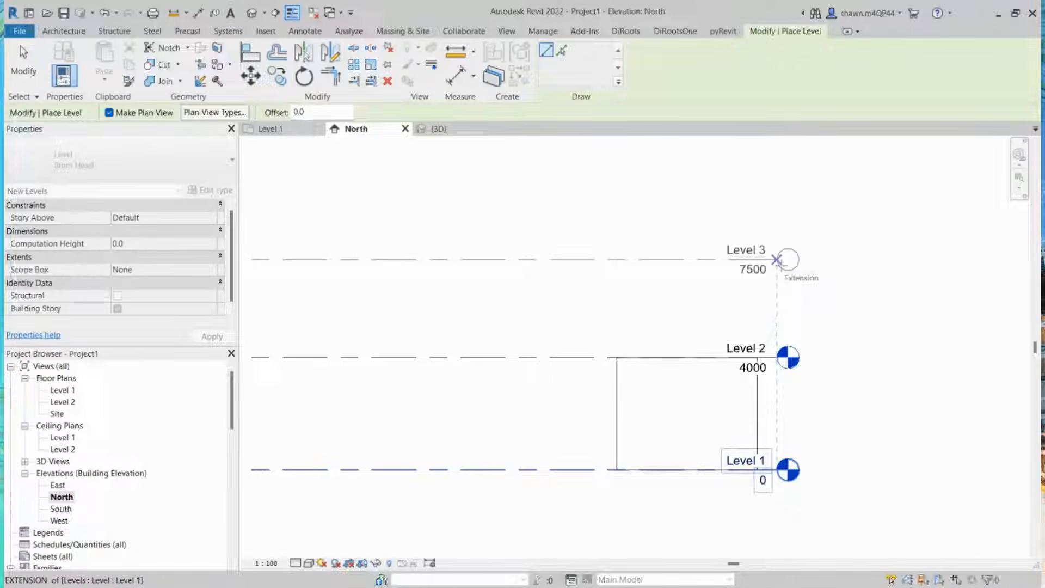
left_click(776, 260)
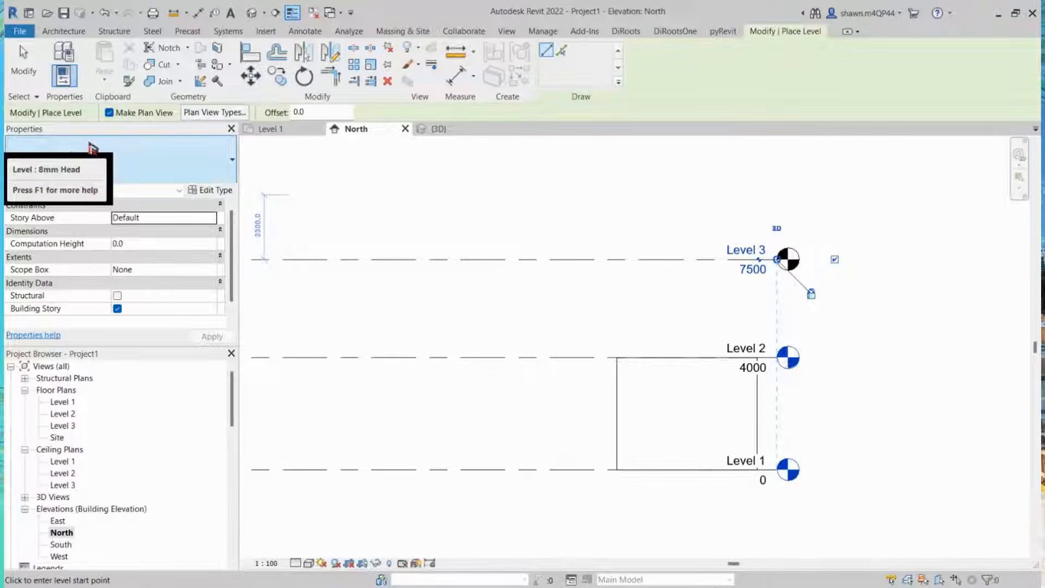
key("Escape")
key("Escape")
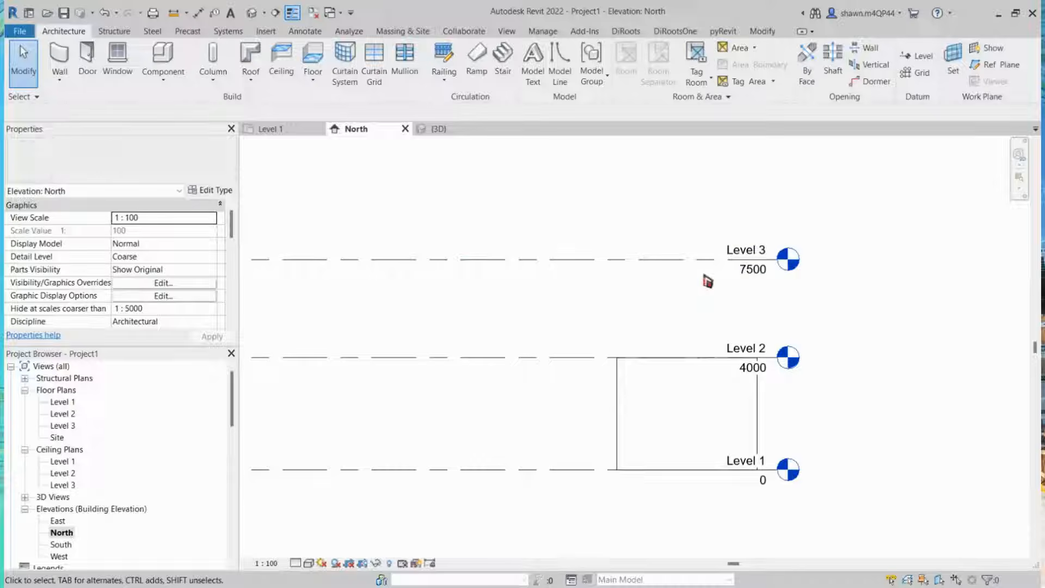
Step: Examine the plan views listed for each level in the project browser, including the Structural Plans group
scroll(497, 191, "down", 6)
middle_click_drag(394, 336, 607, 434)
scroll(688, 282, "up", 2)
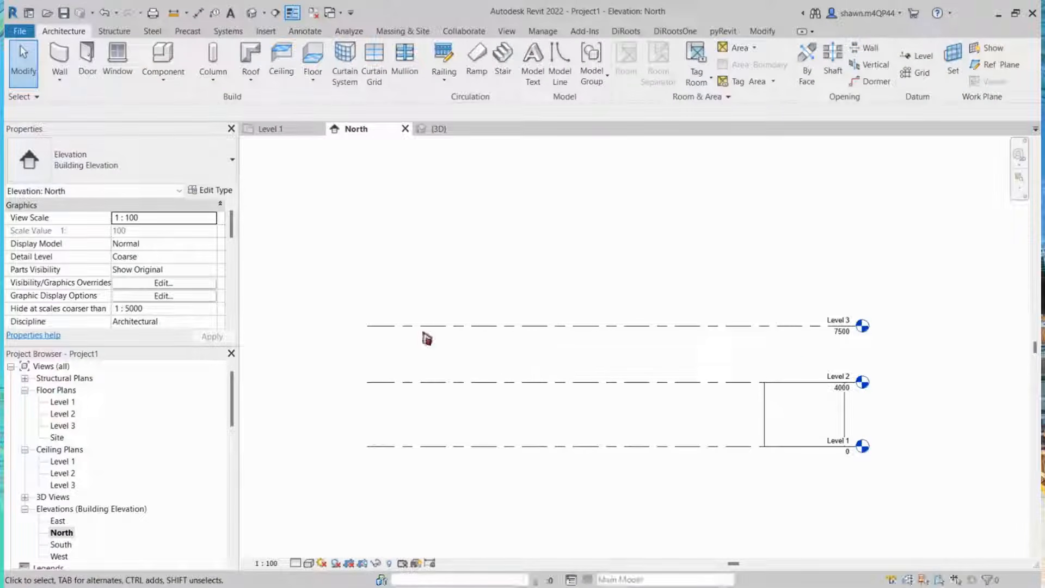
scroll(66, 418, "down", 1)
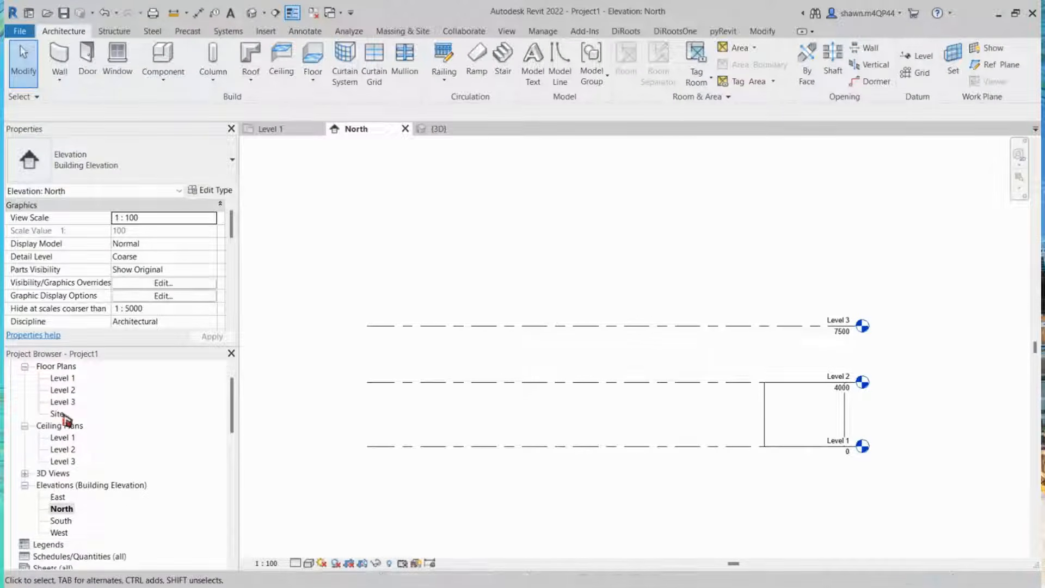
scroll(65, 418, "up", 1)
scroll(65, 418, "up", 1)
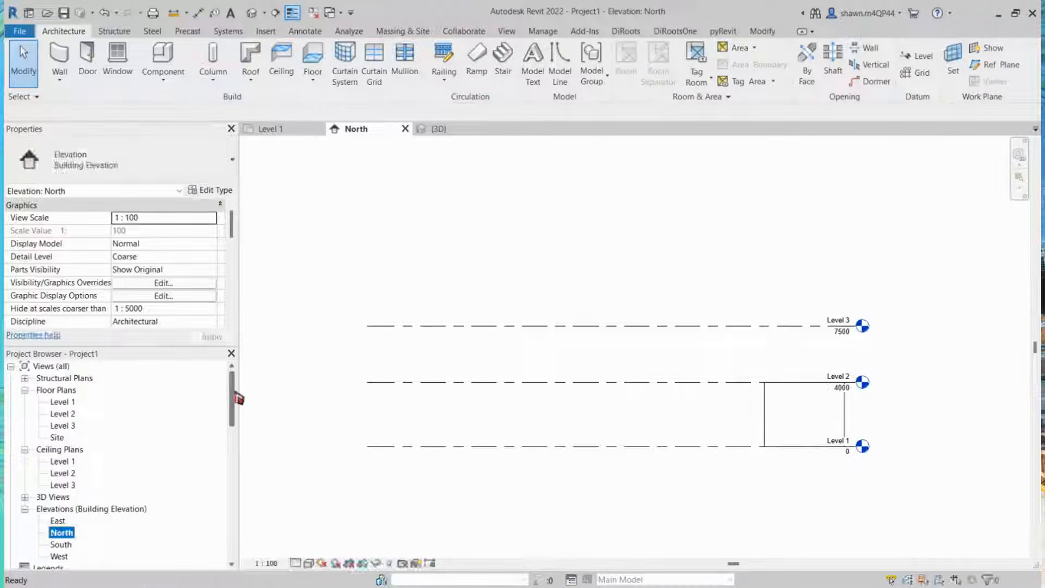
scroll(234, 393, "down", 3)
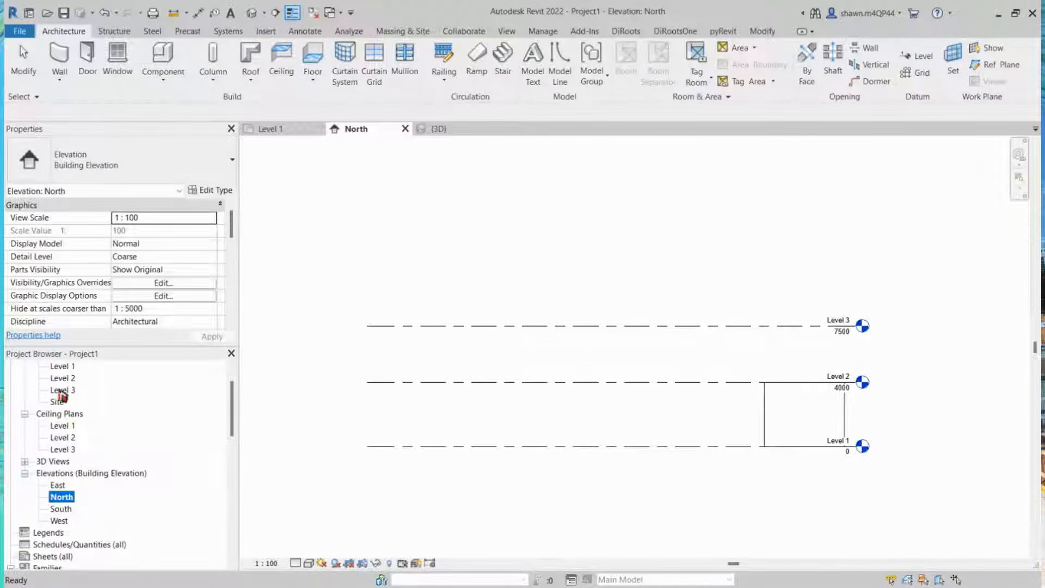
scroll(66, 400, "up", 2)
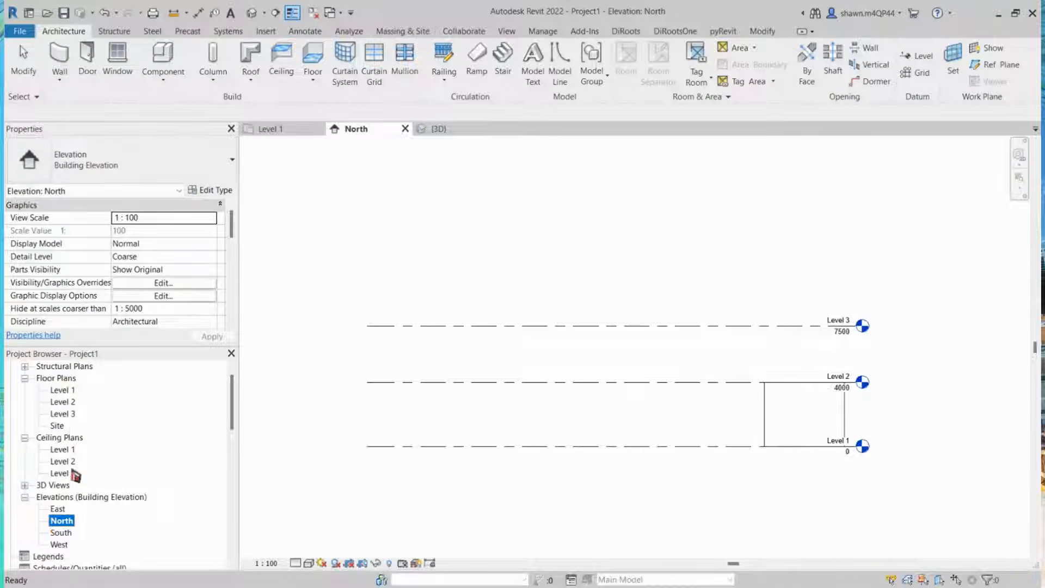
double_click(65, 366)
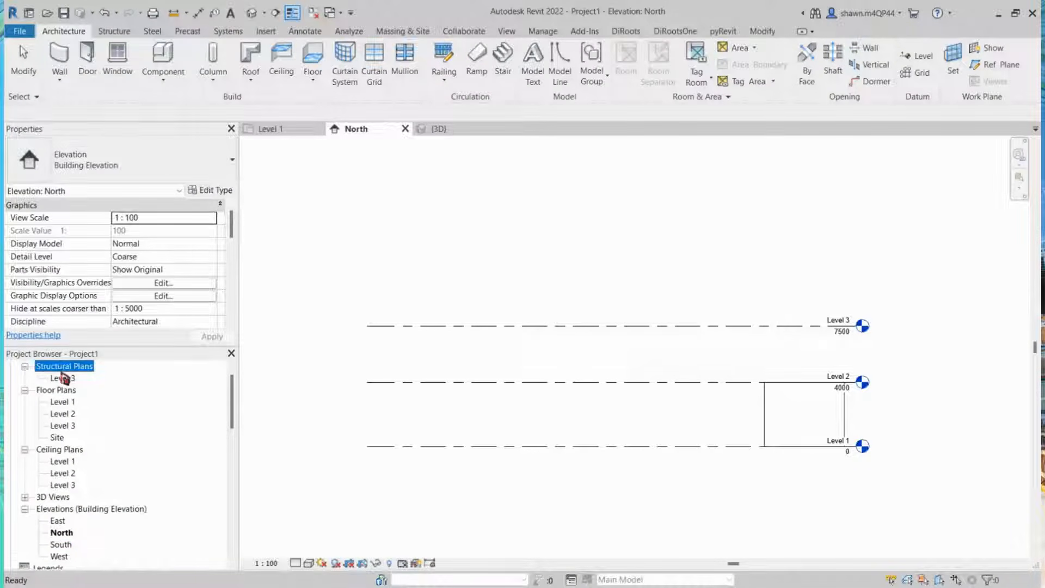
scroll(58, 385, "up", 1)
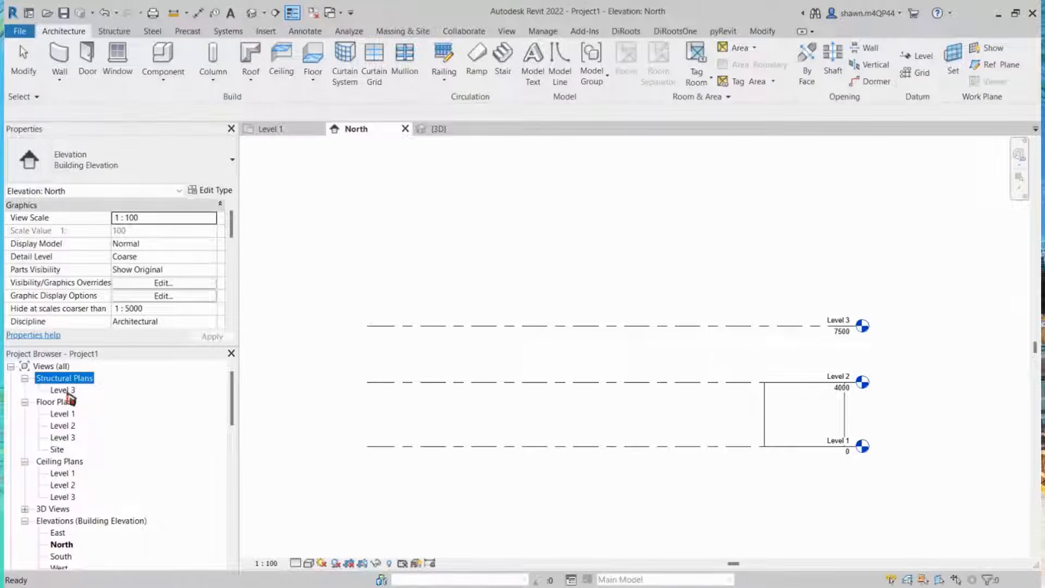
left_click(64, 390)
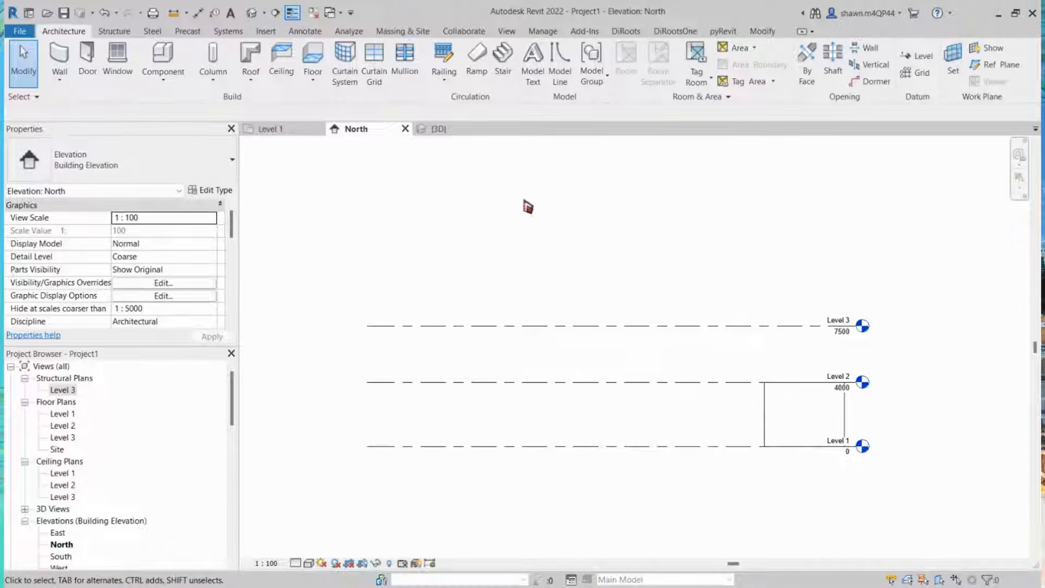
left_click(919, 56)
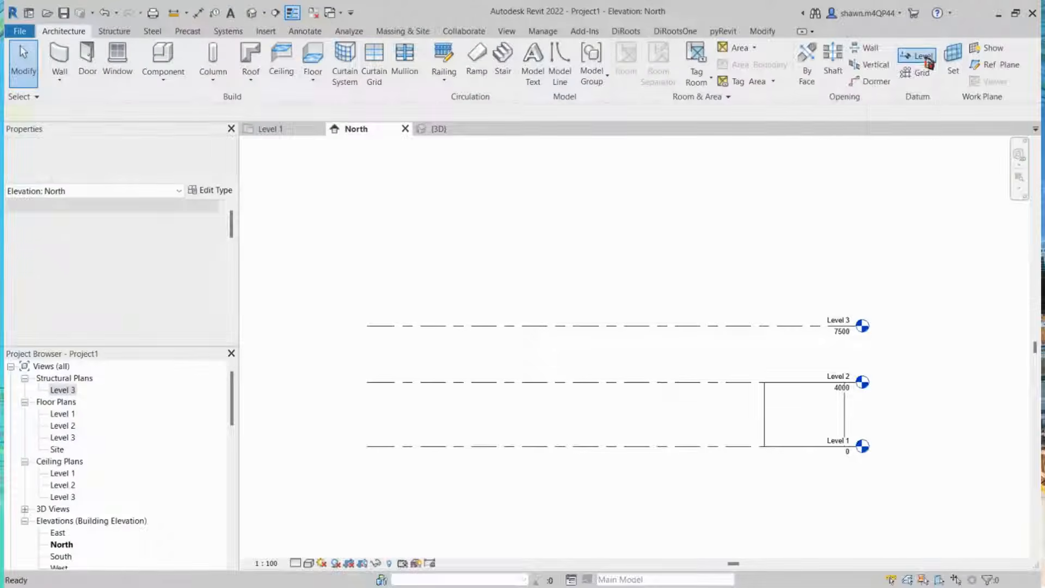
key("Escape")
key("Escape")
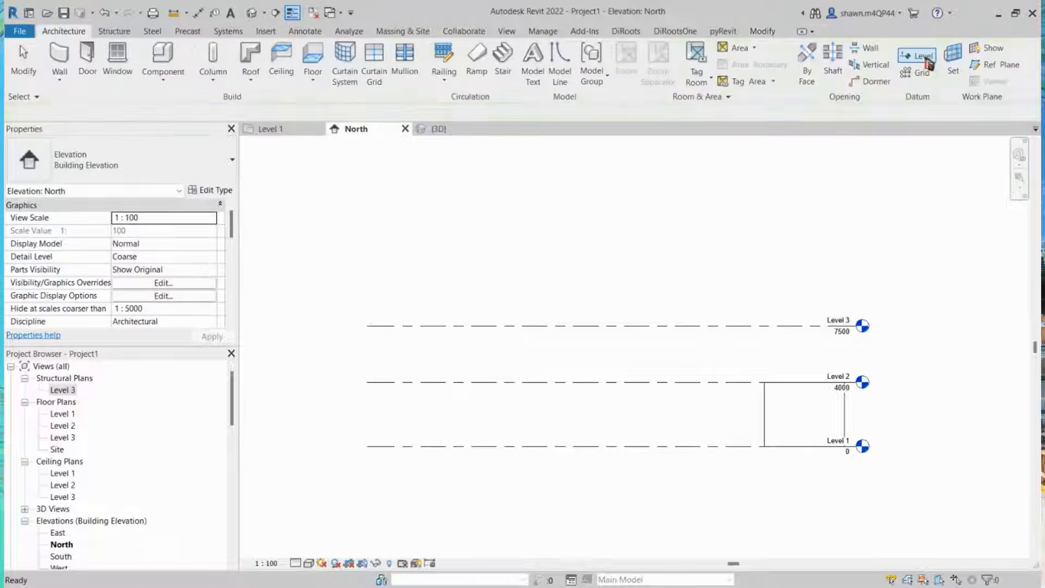
Step: Start the Level tool and limit the plan view types to create to Ceiling Plan and Floor Plan
left_click(929, 65)
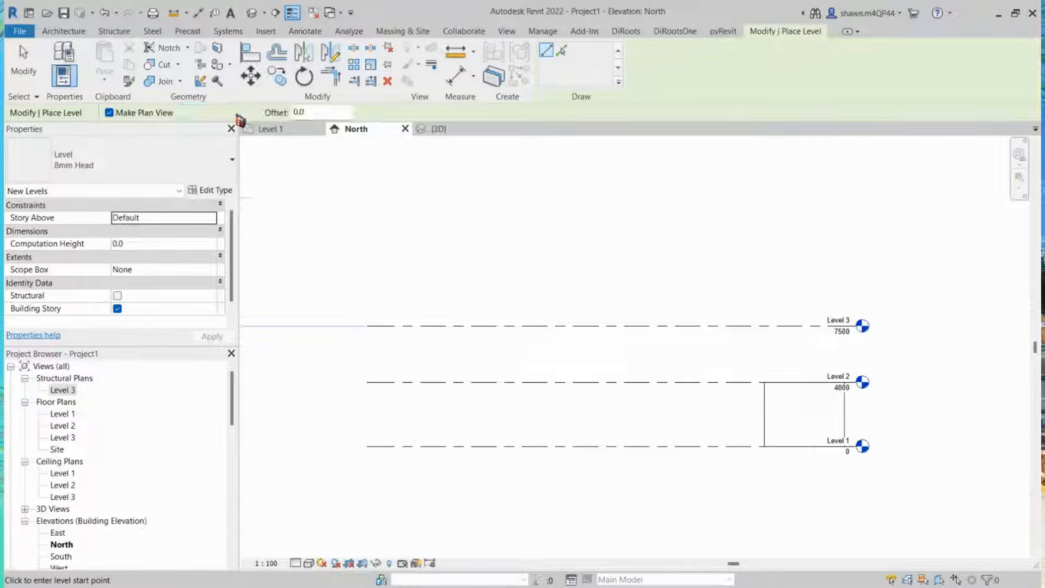
left_click(235, 112)
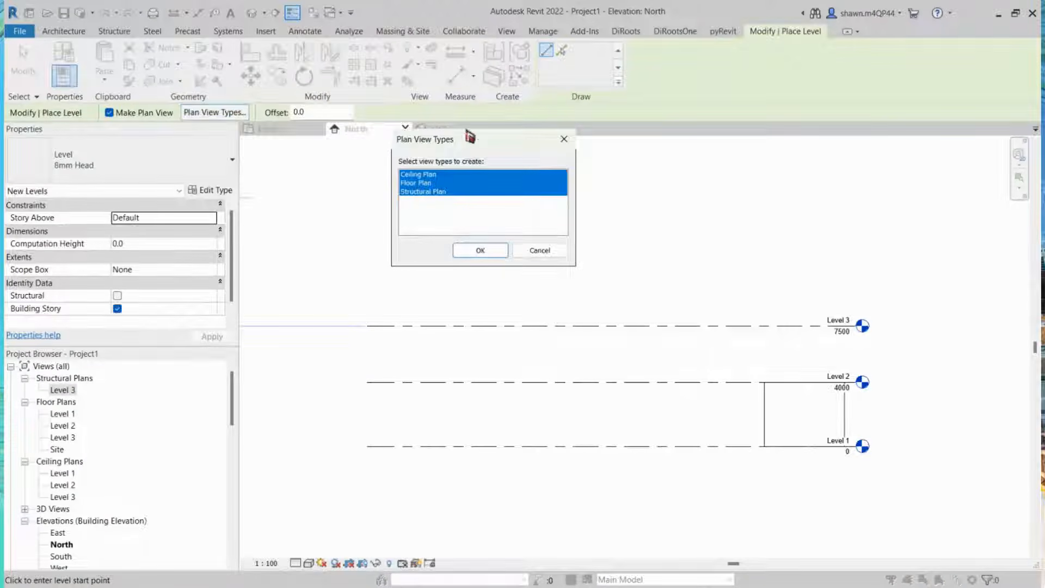
left_click_drag(486, 142, 478, 161)
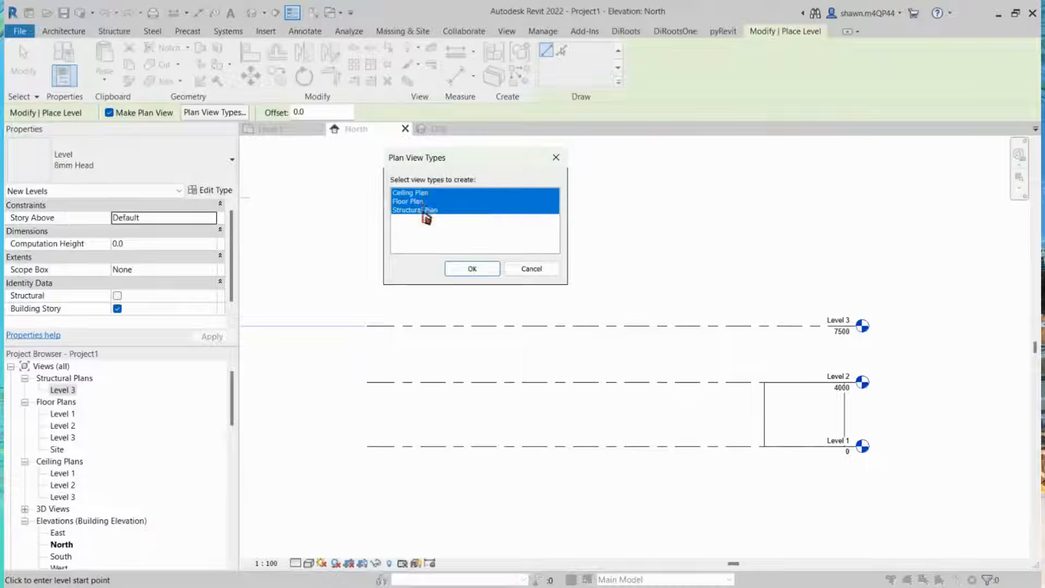
left_click(425, 193, "ctrl")
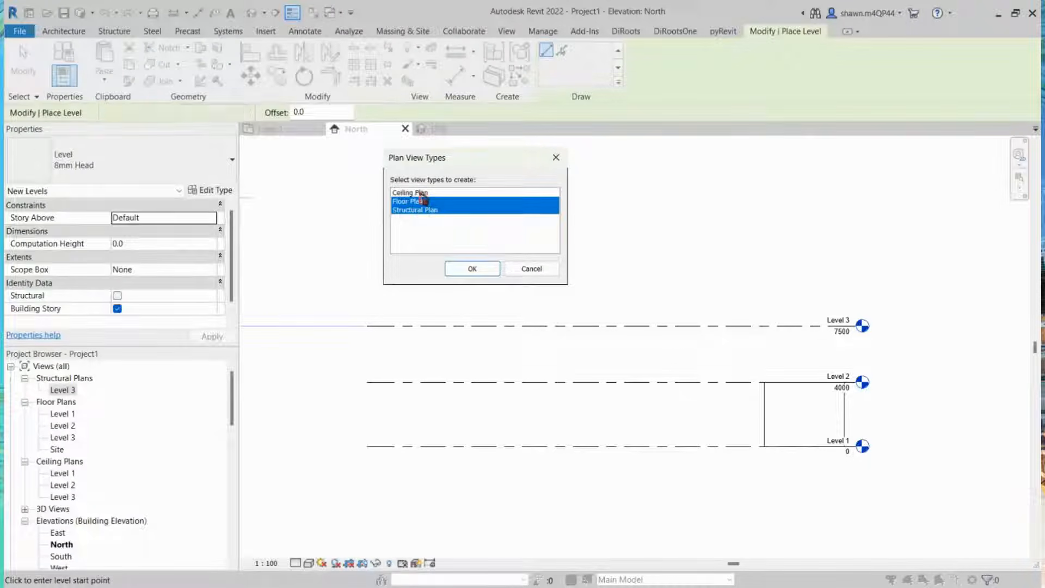
left_click(422, 193, "ctrl")
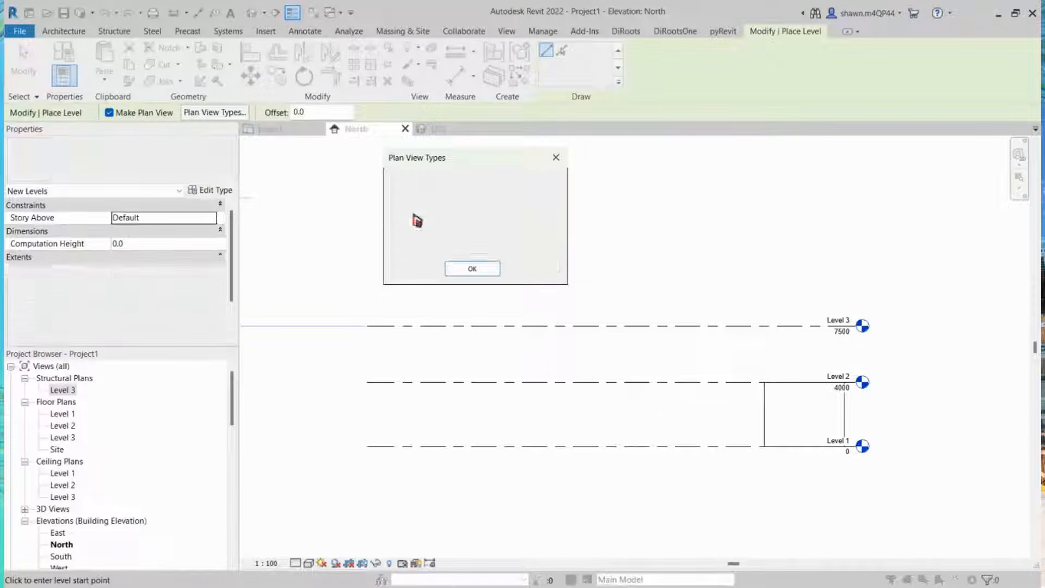
left_click(417, 211)
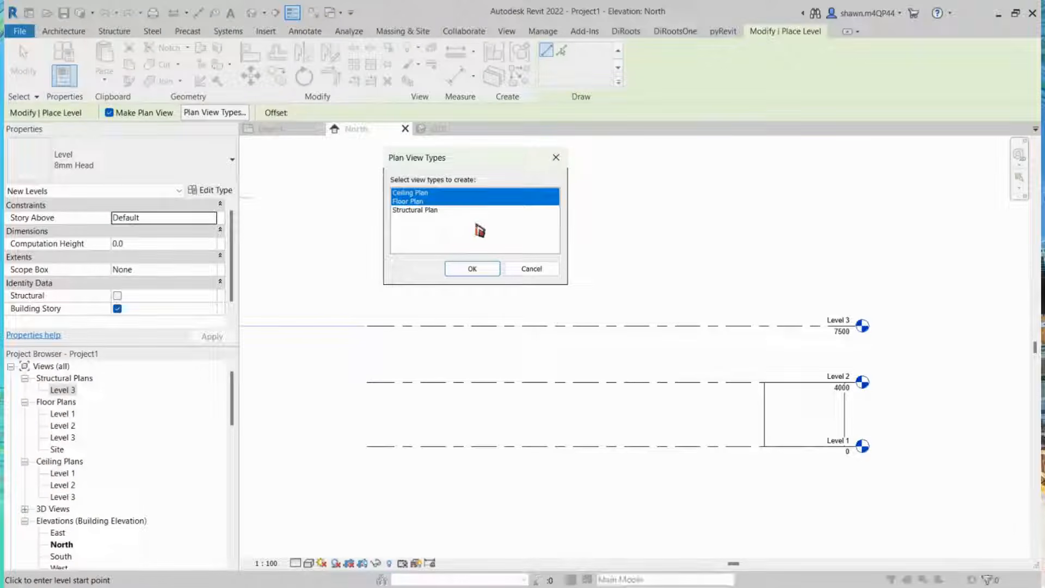
left_click(475, 268)
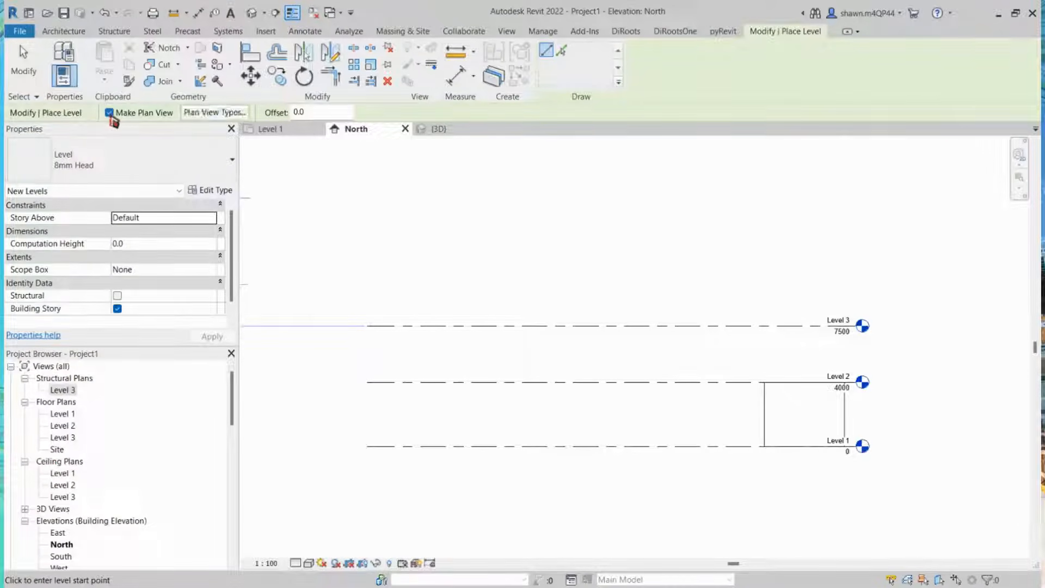
Step: Turn off Make Plan View and draw another level at about 13300 mm across the existing levels
left_click(109, 112)
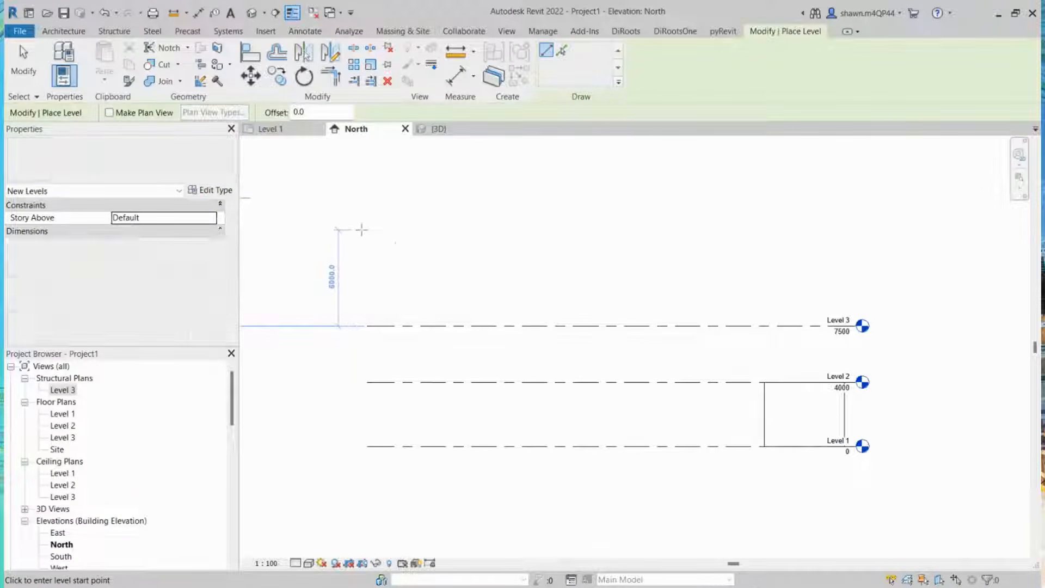
left_click(367, 233)
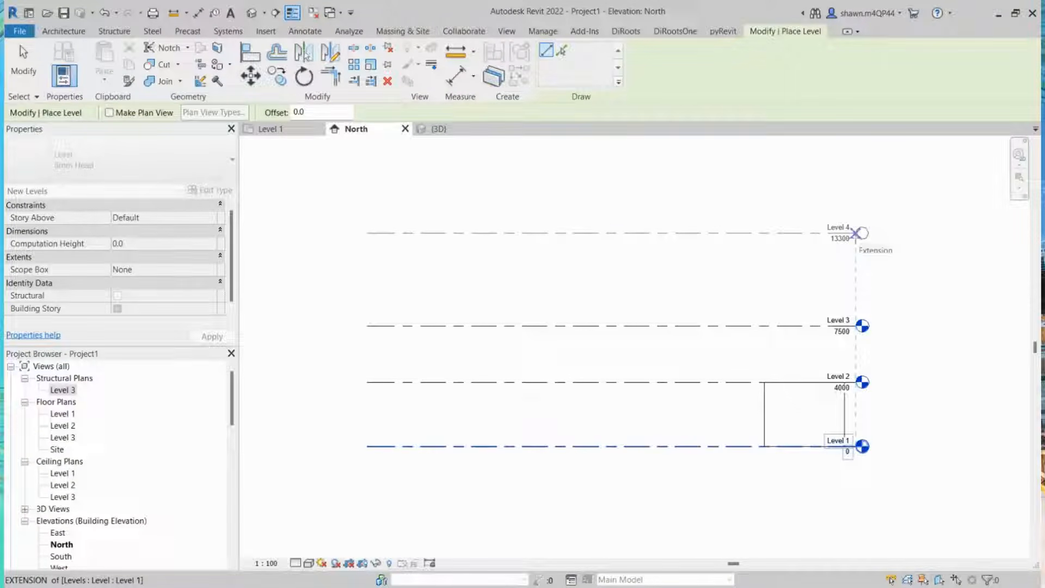
scroll(855, 233, "up", 2)
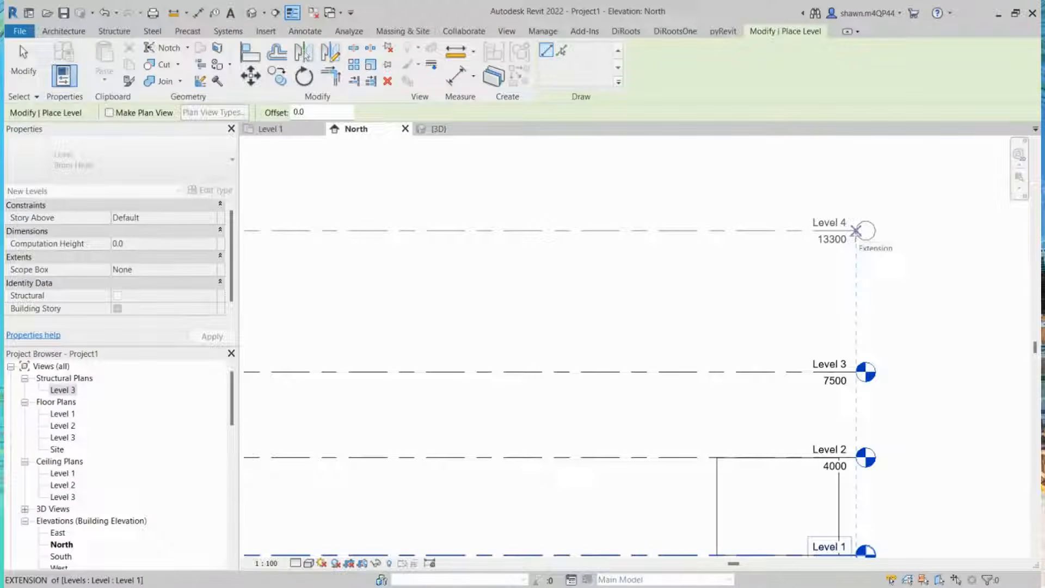
left_click(855, 231)
scroll(857, 232, "down", 2)
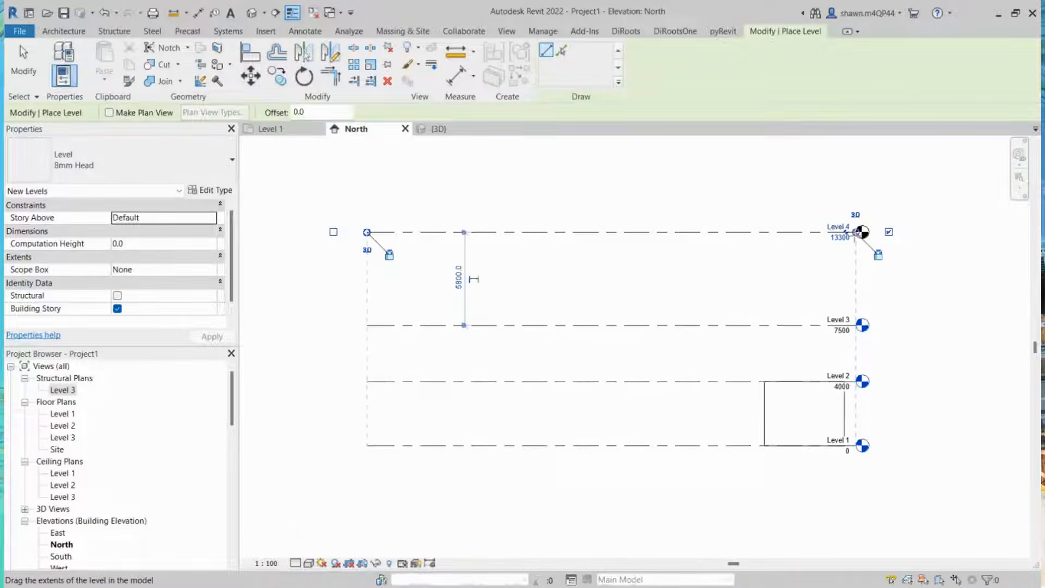
key("Escape")
key("Escape")
Step: Review the level heads and the Level 3 plan views in the elevation and project browser
middle_click_drag(922, 315, 693, 299)
scroll(660, 240, "up", 2)
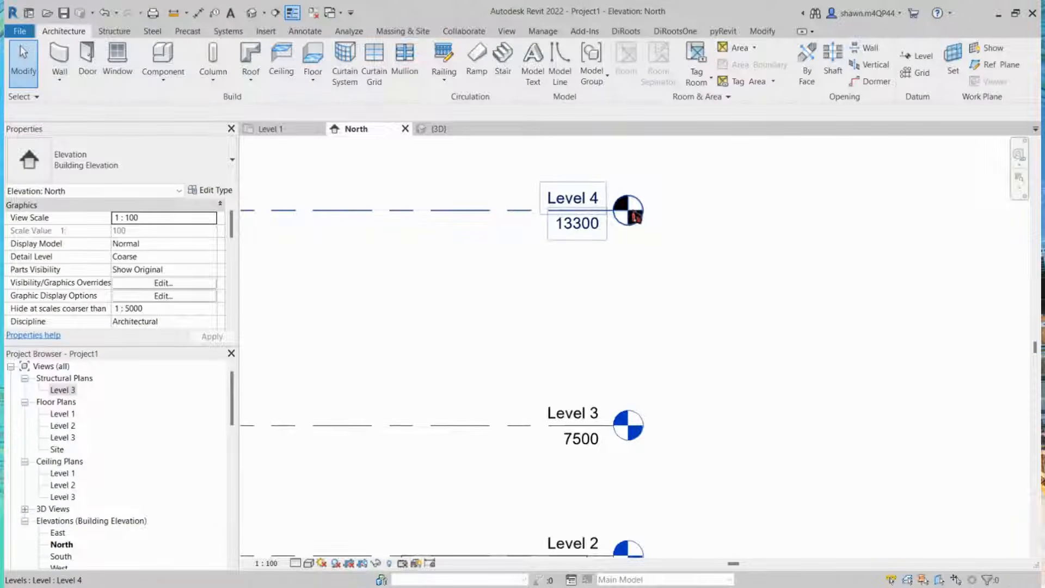
scroll(634, 212, "down", 1)
middle_click_drag(811, 485, 811, 409)
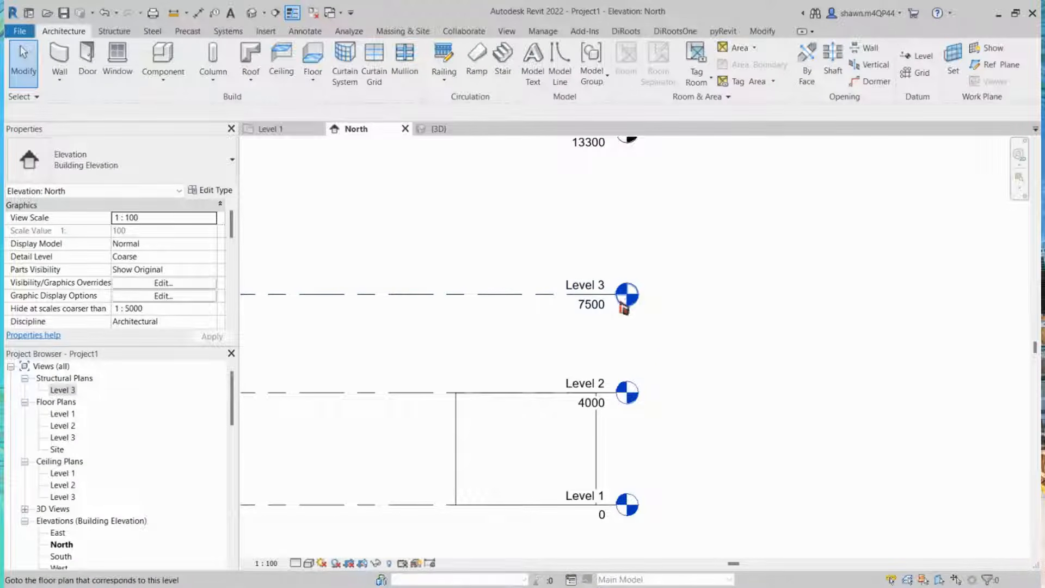
scroll(624, 310, "down", 1)
middle_click_drag(669, 230, 669, 257)
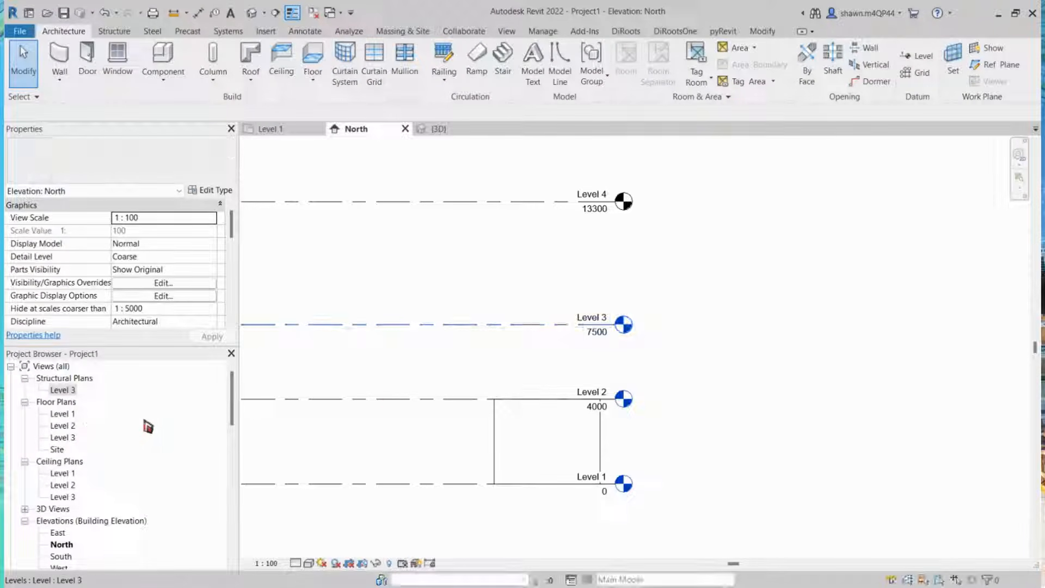
left_click_drag(234, 385, 246, 390)
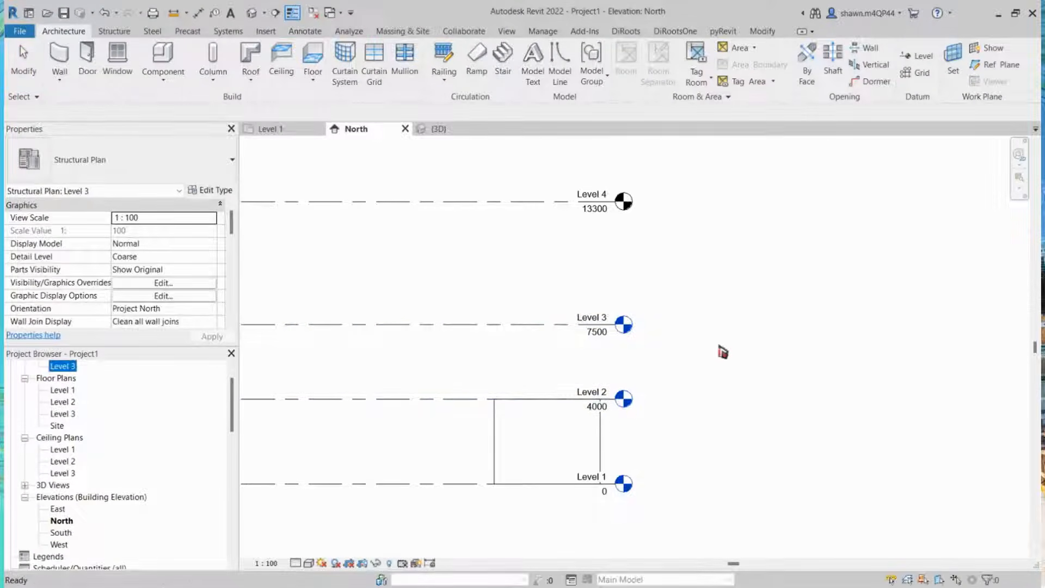
left_click(717, 348)
scroll(614, 342, "up", 2)
scroll(617, 347, "up", 1)
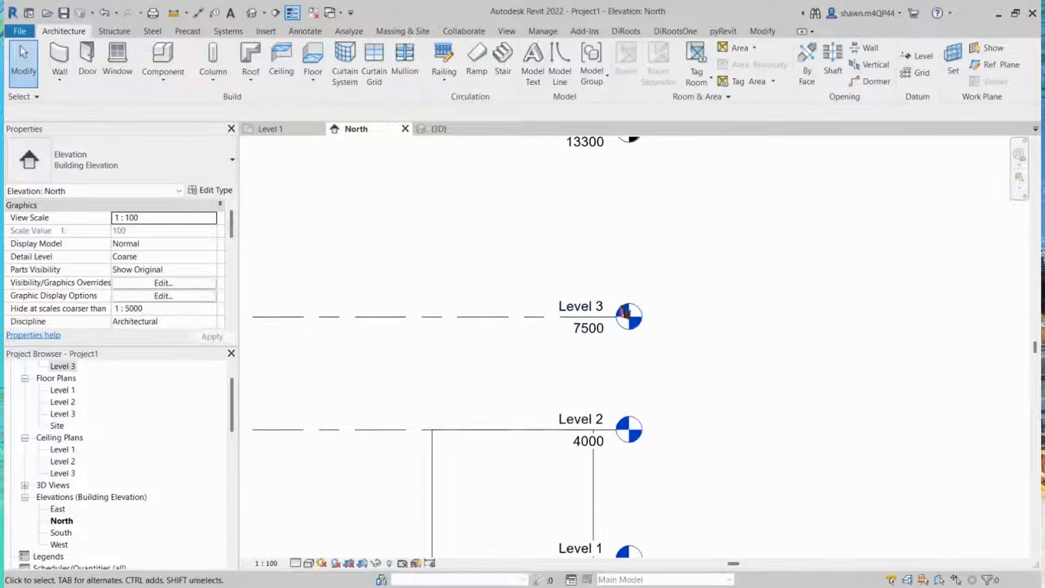
left_click(625, 305)
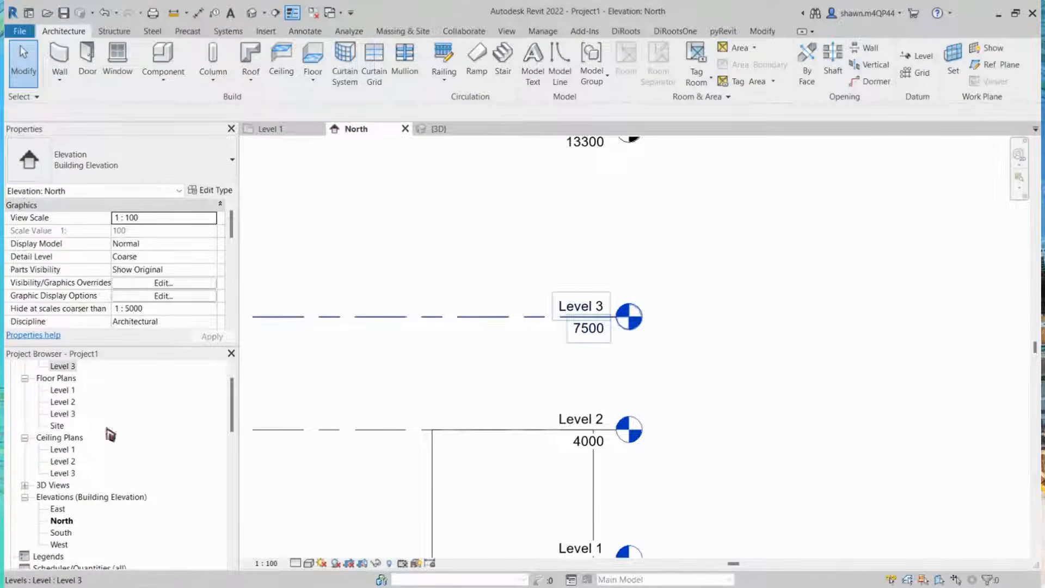
Step: Create a new floor plan view for Level 4 from the elevation
left_click_drag(233, 404, 231, 394)
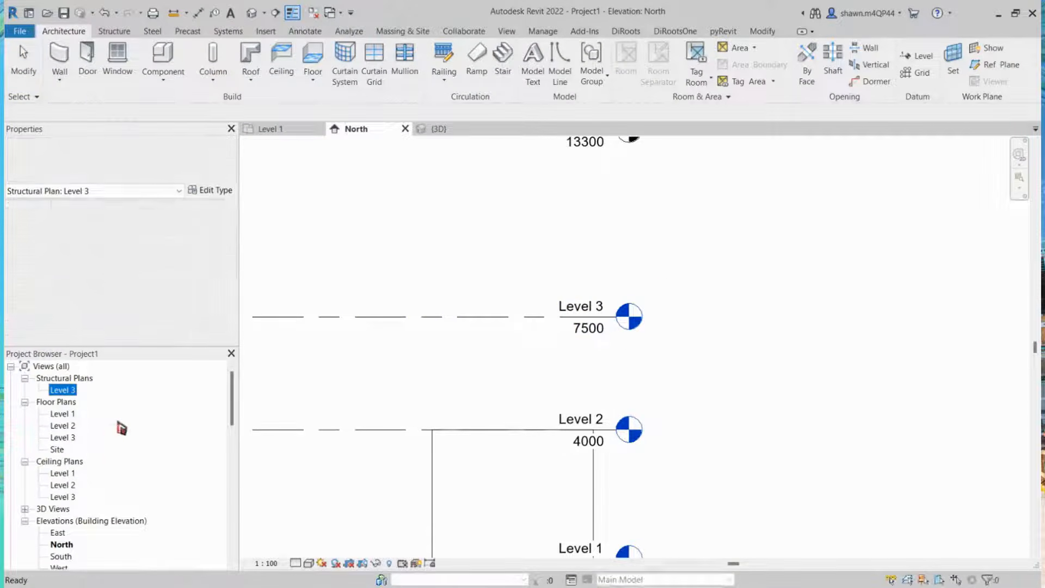
scroll(725, 239, "down", 2)
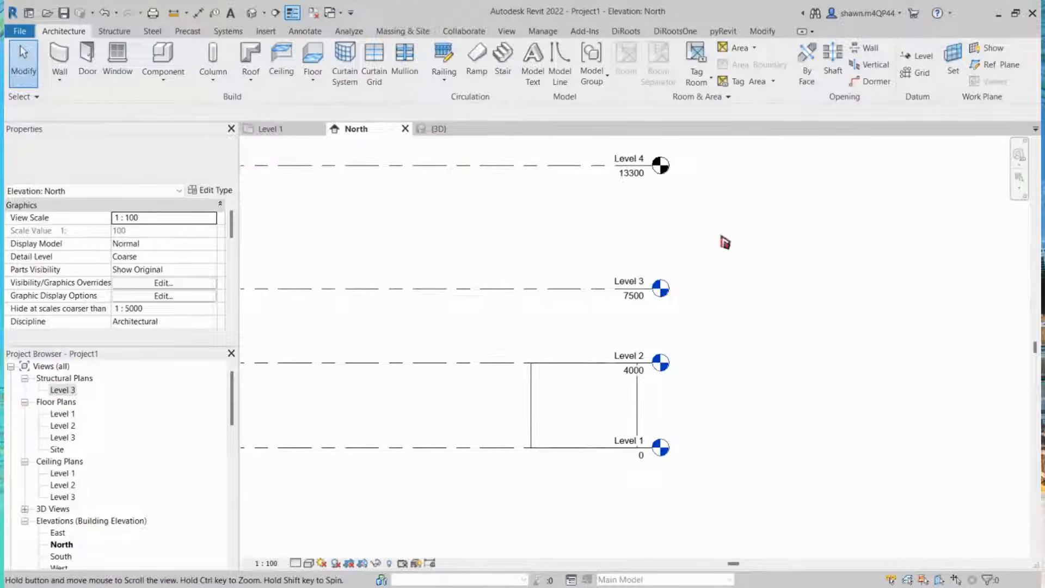
middle_click_drag(725, 243, 738, 366)
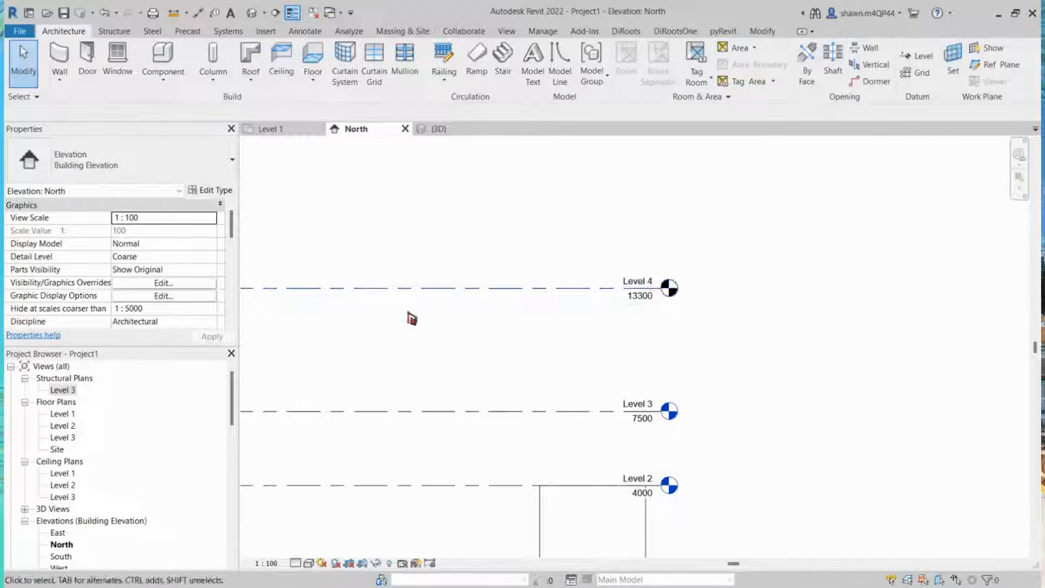
double_click(71, 425)
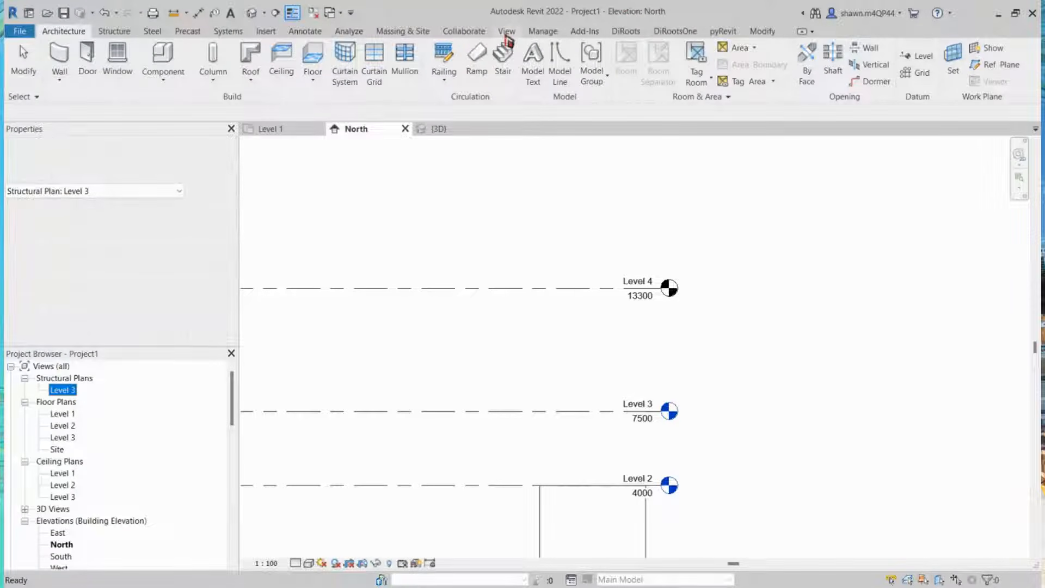
left_click(505, 33)
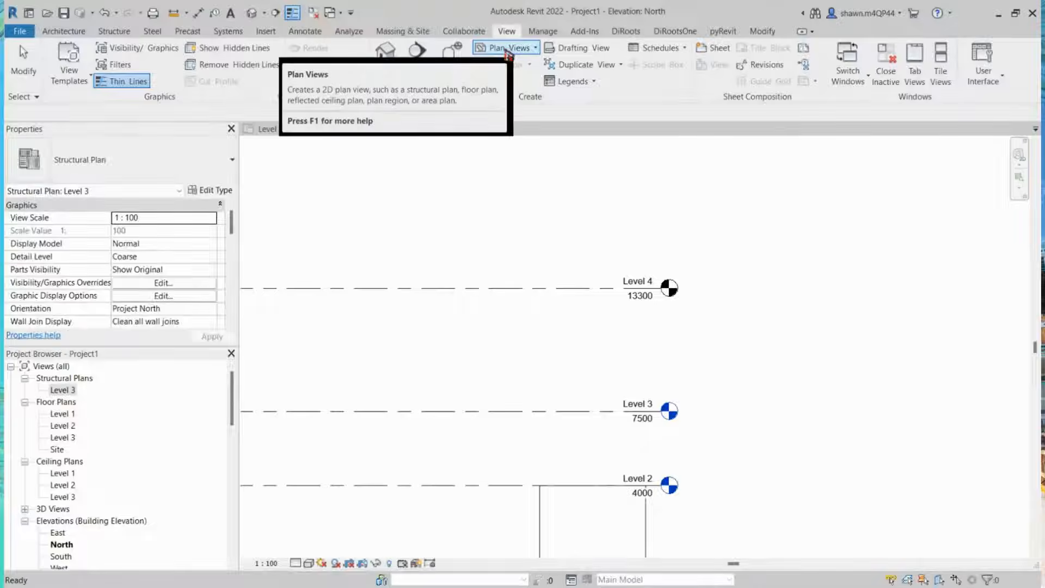
left_click(508, 52)
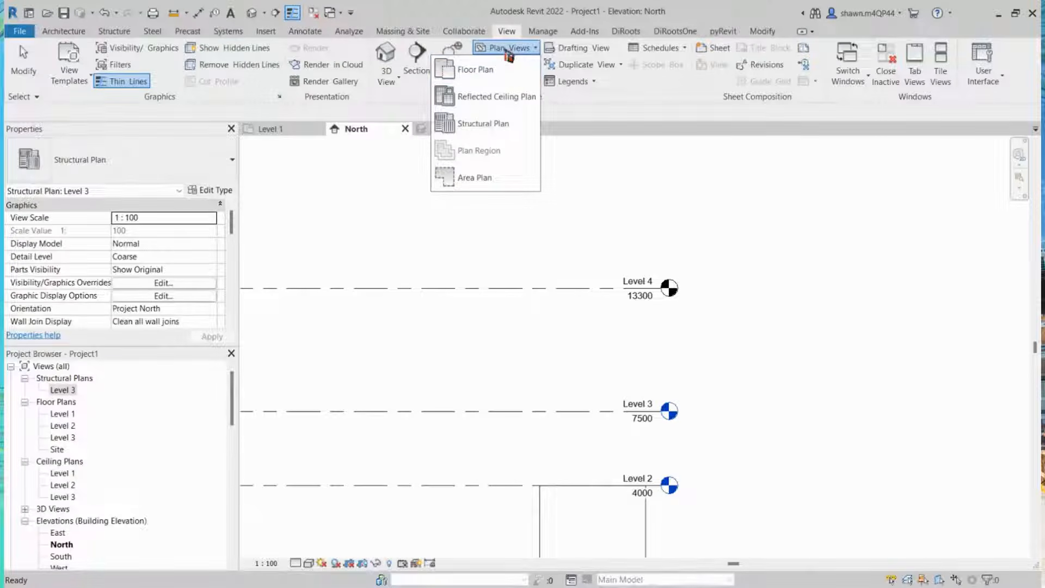
left_click(493, 70)
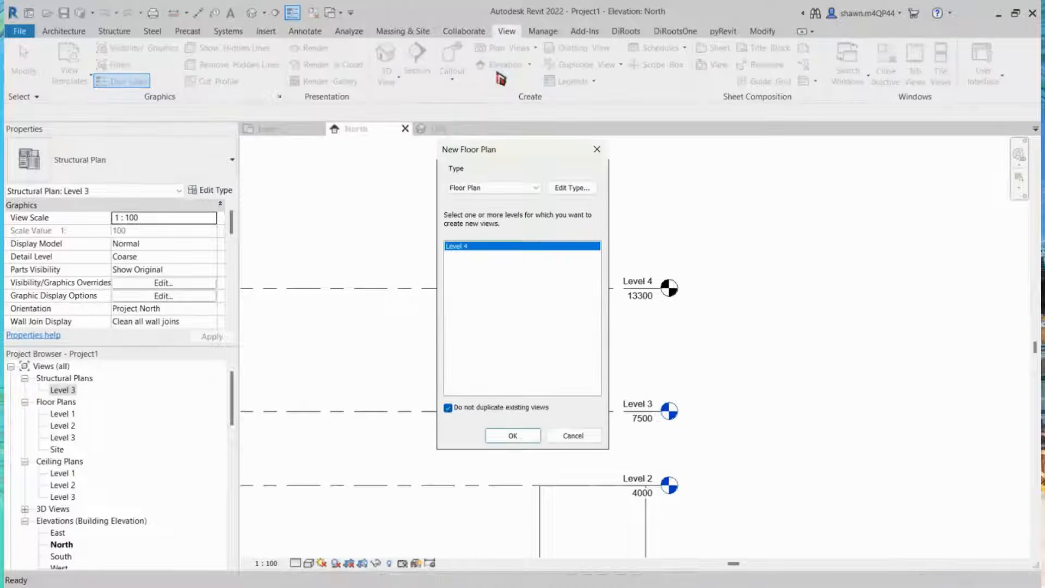
left_click_drag(538, 159, 339, 153)
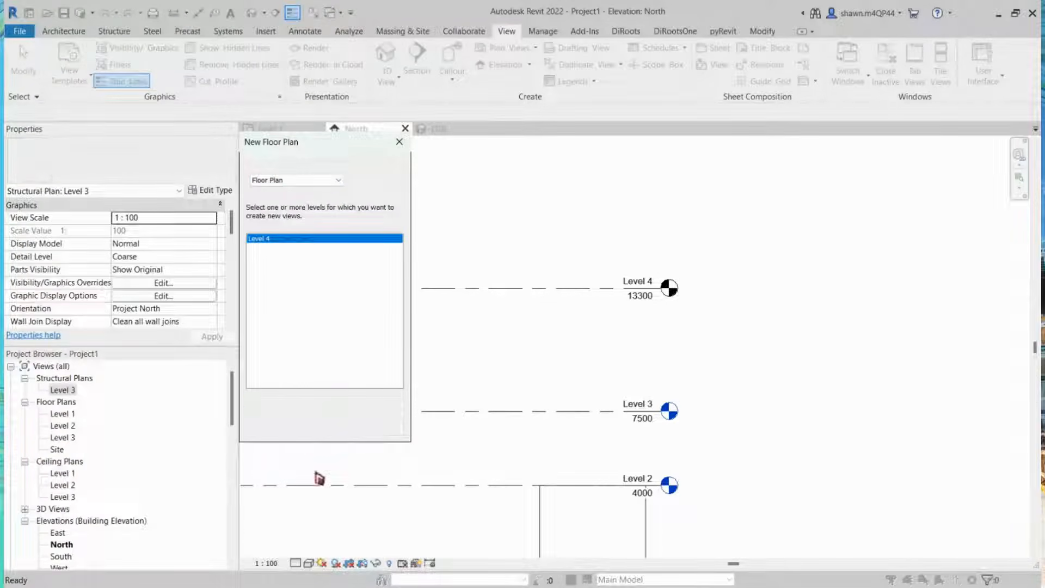
left_click(313, 428)
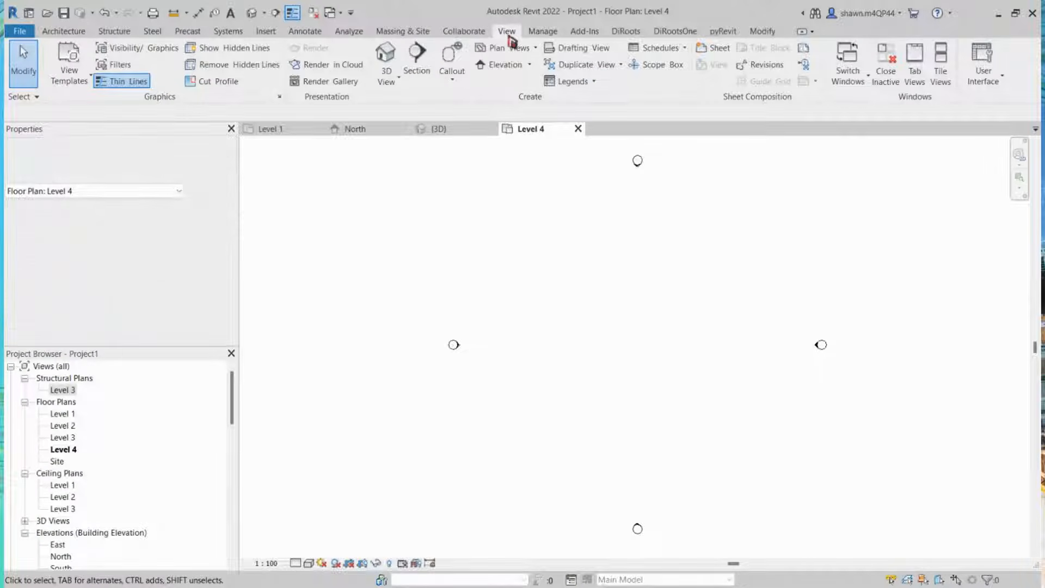
Step: Open the Level 1 floor plan and close all other inactive views
left_click(512, 48)
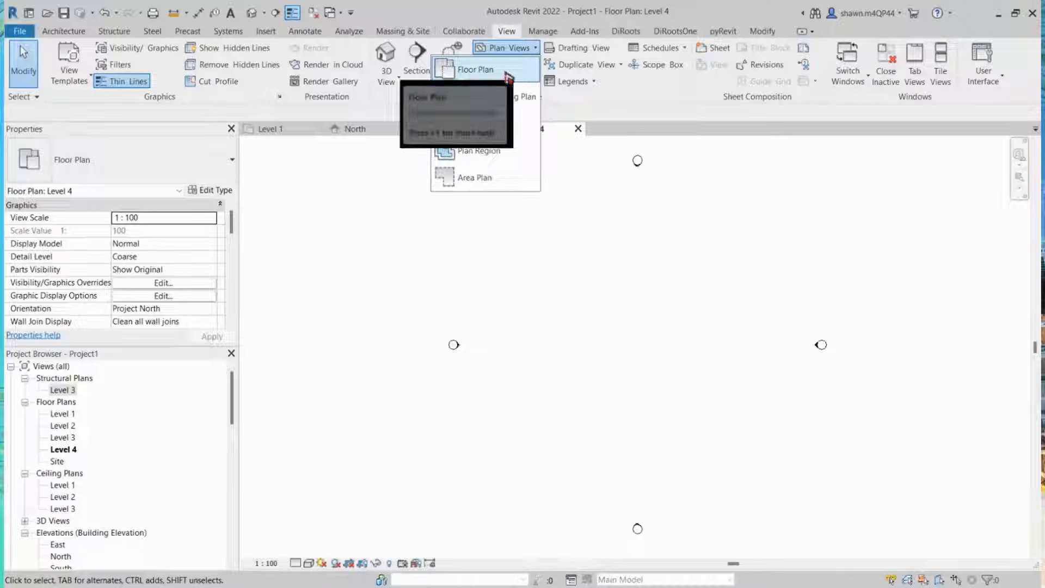
left_click(526, 47)
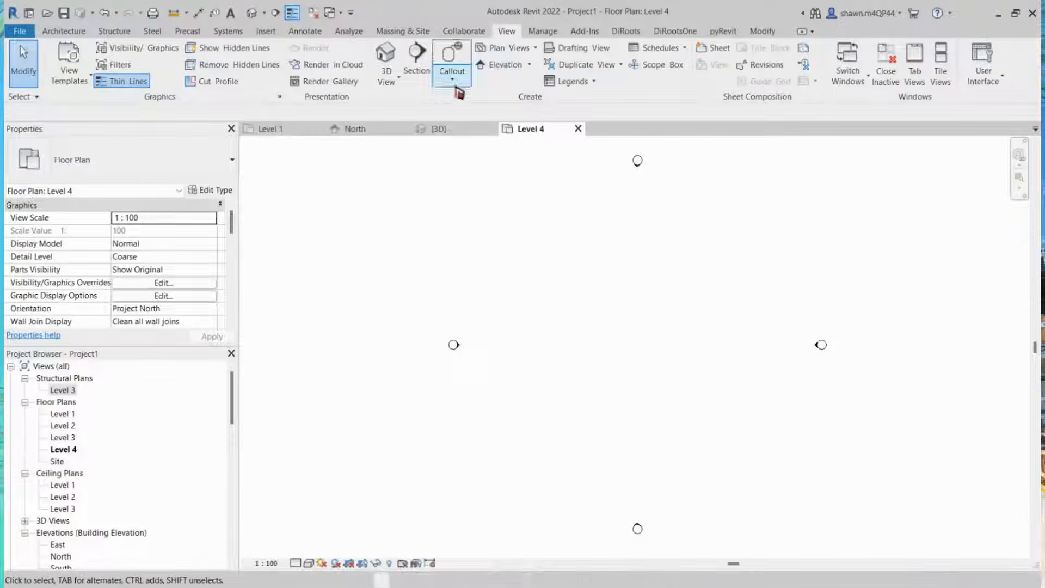
left_click(62, 415)
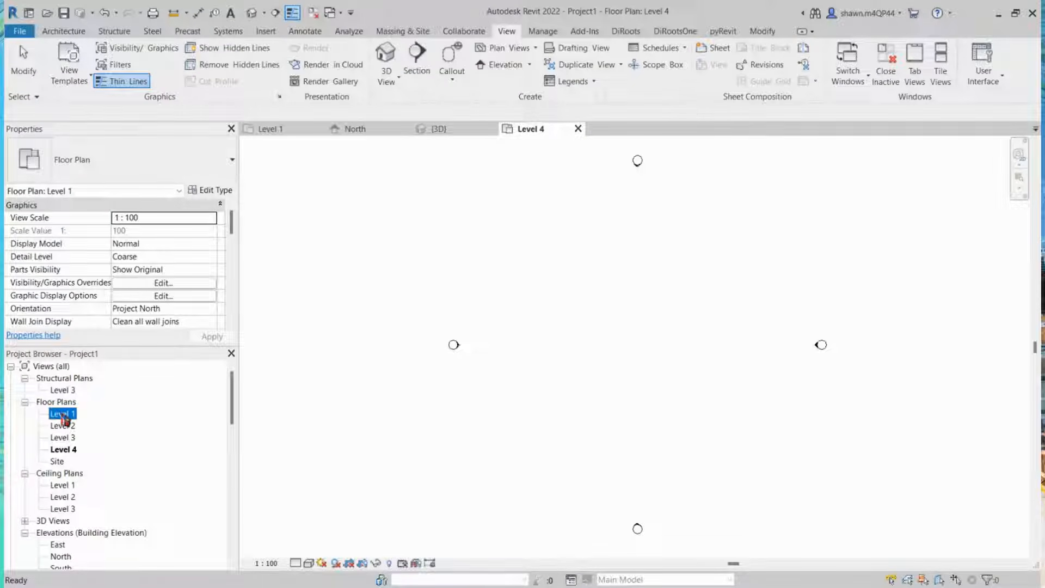
double_click(62, 415)
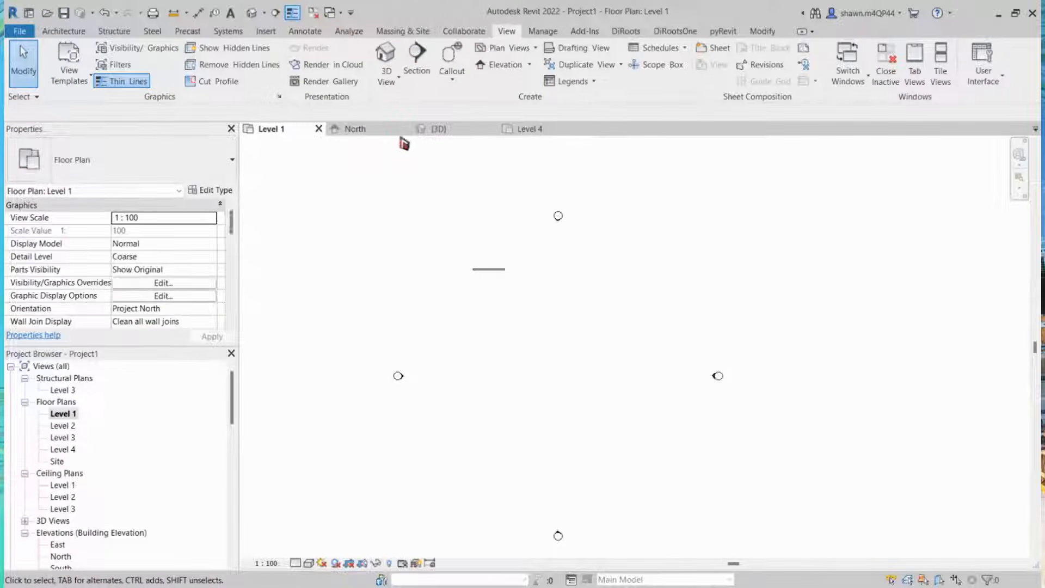
left_click(355, 132)
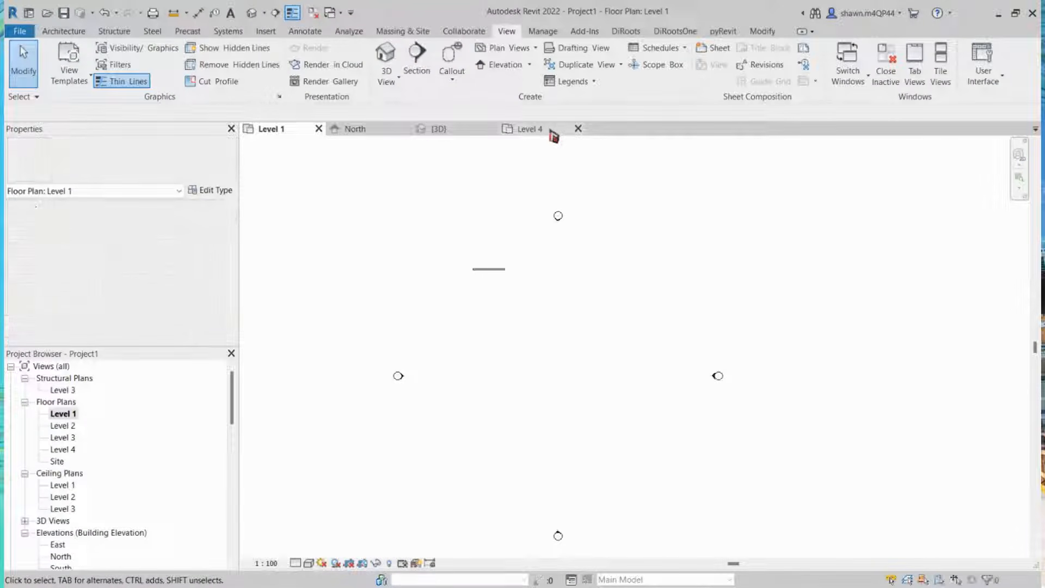
left_click(355, 136)
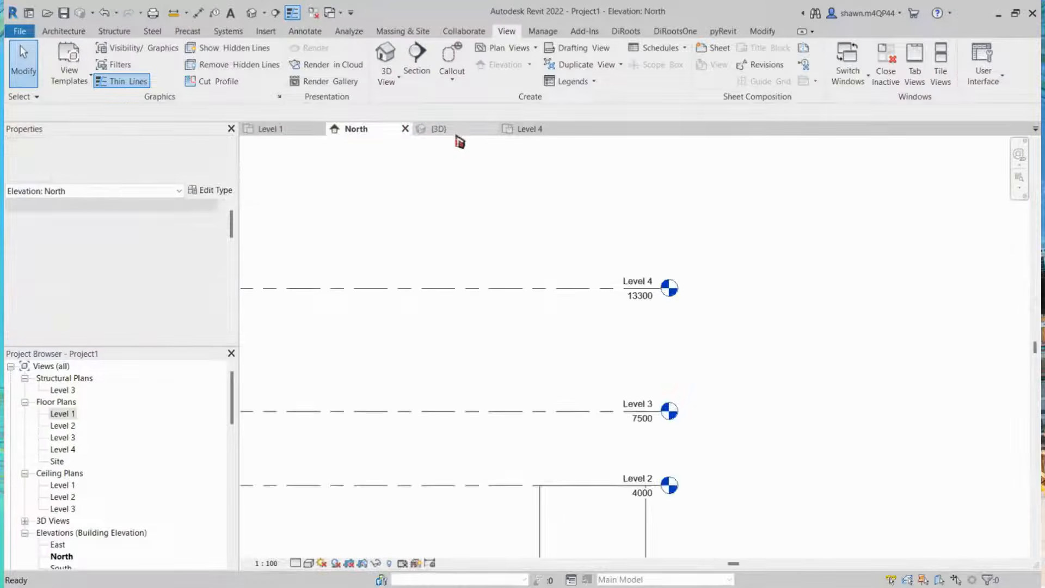
left_click(456, 133)
left_click(536, 133)
left_click(291, 133)
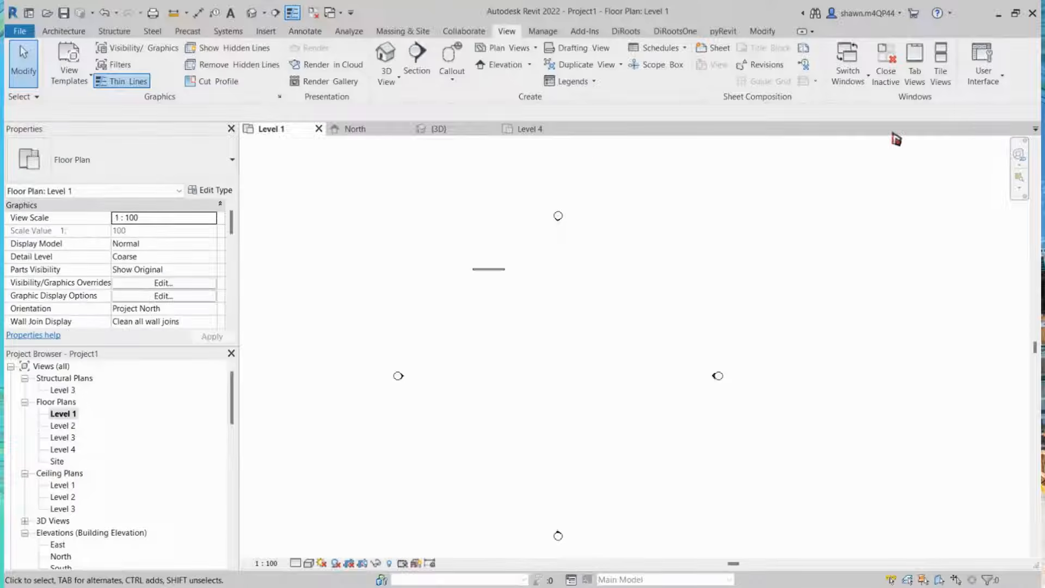
left_click(315, 14)
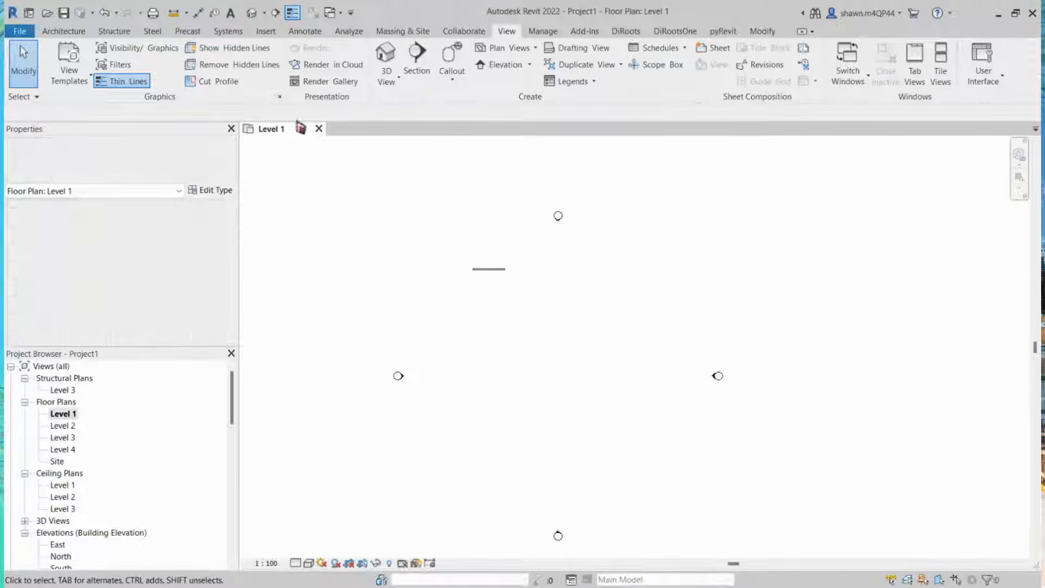
Step: Browse through the ribbon tabs to review the available tool sets
left_click(56, 34)
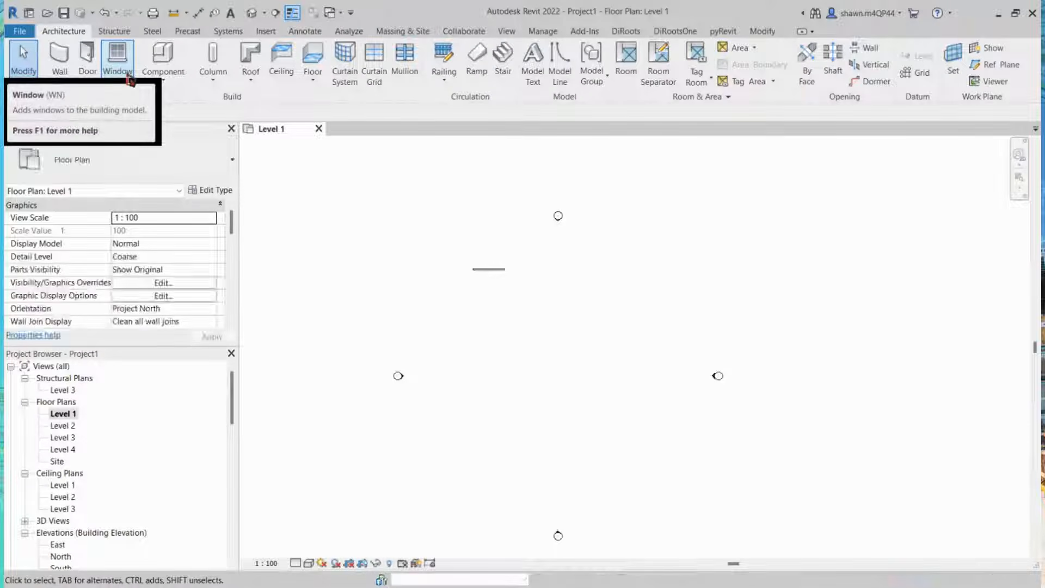
left_click(130, 79)
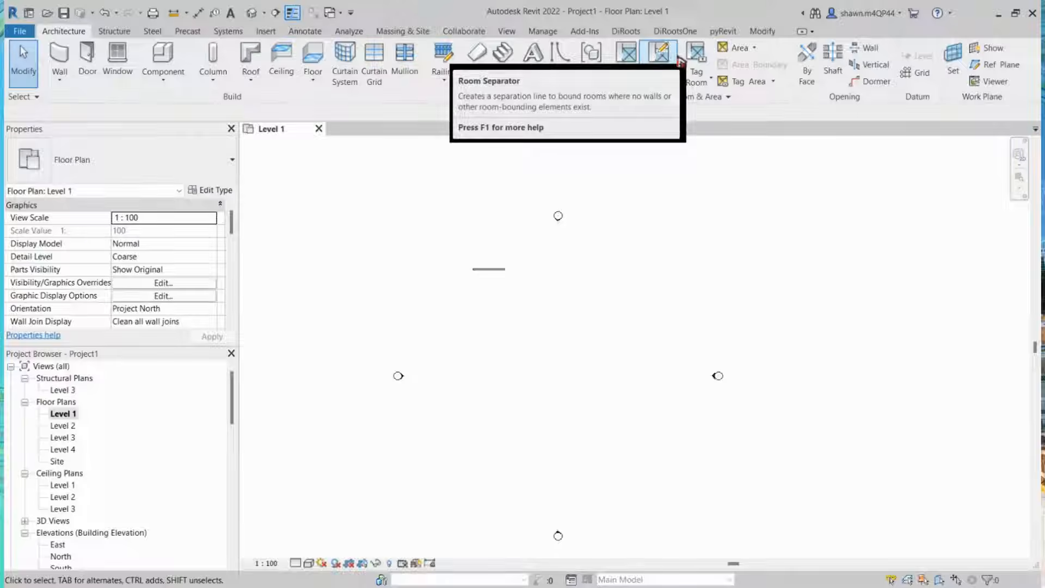
left_click(114, 31)
left_click(151, 31)
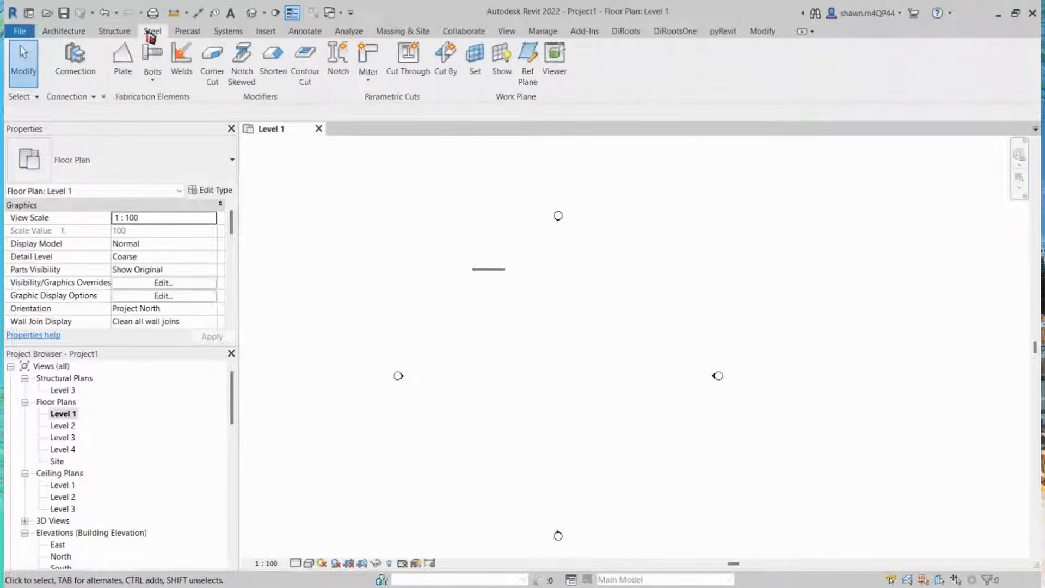
left_click(188, 31)
left_click(228, 31)
left_click(266, 31)
left_click(305, 31)
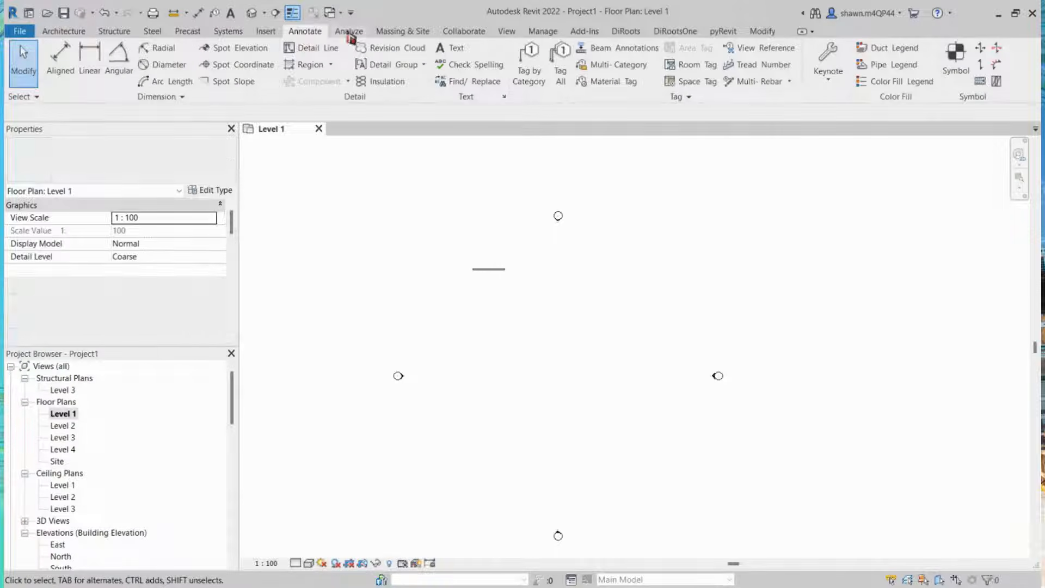
left_click(349, 33)
left_click(406, 32)
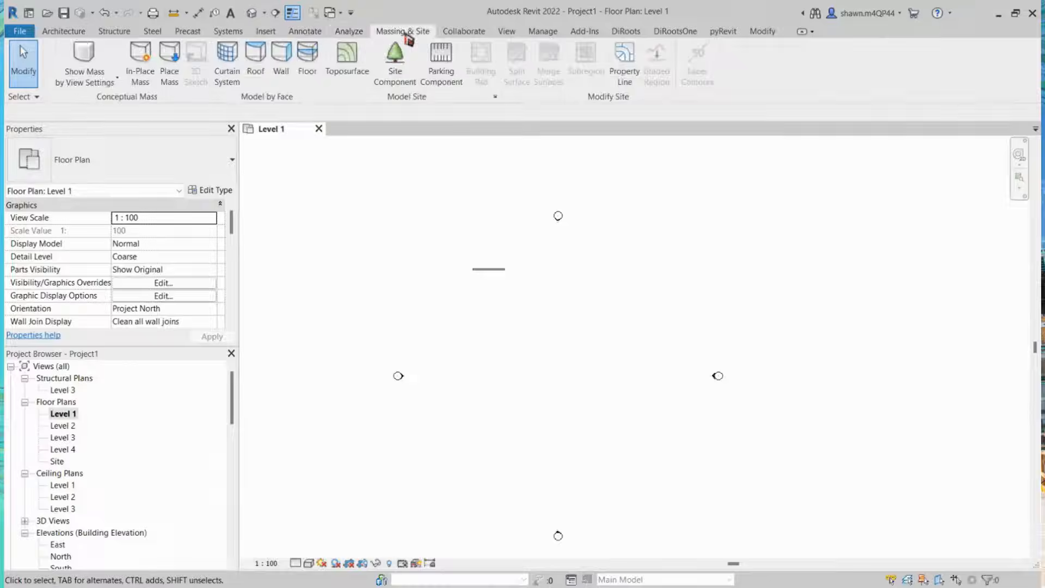
left_click(454, 34)
Step: Start the Wall tool with chaining and draw a horizontal wall about 5000 mm long on Level 1
left_click(69, 35)
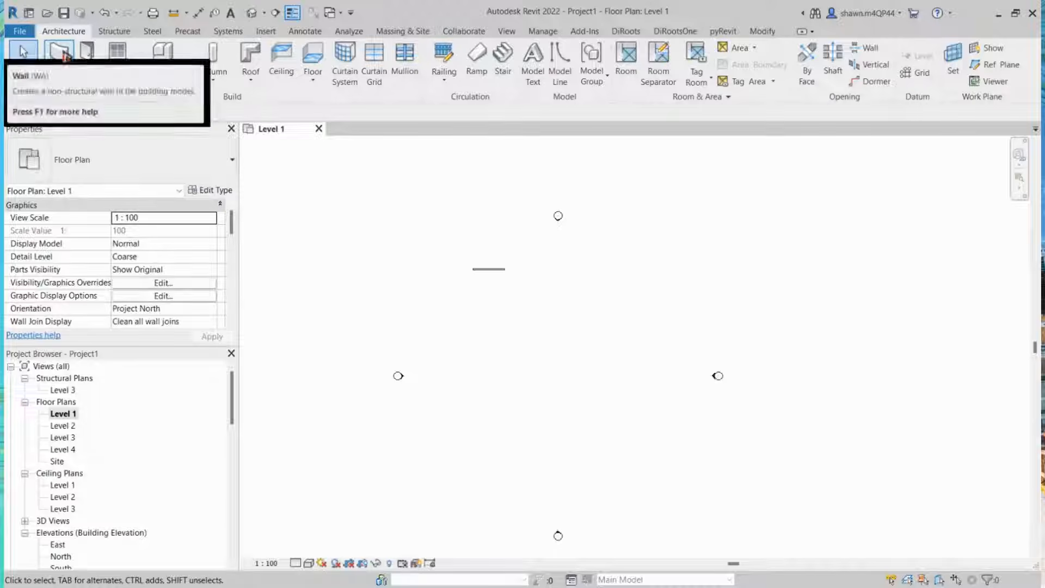
left_click(59, 53)
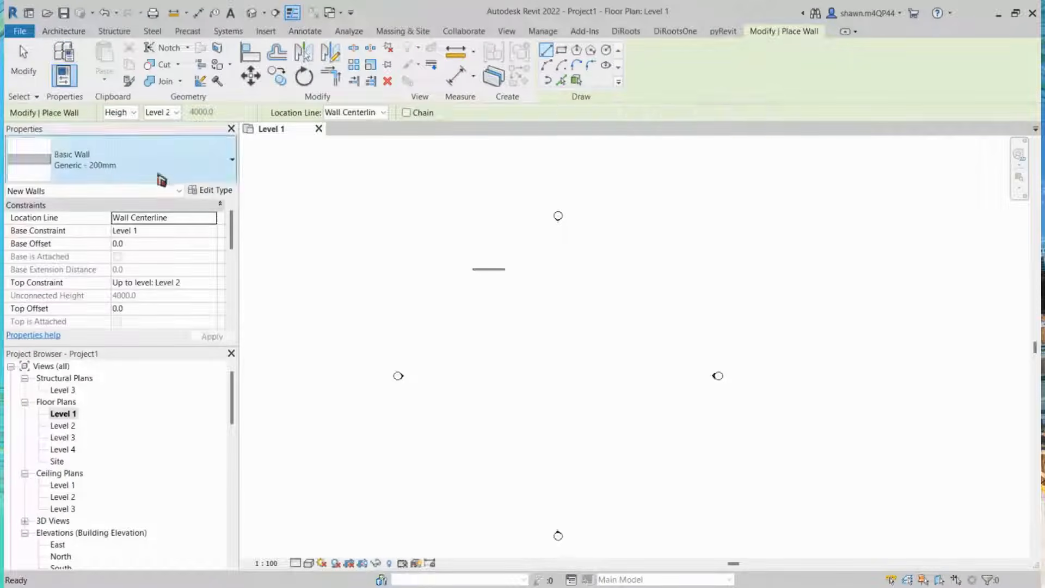
middle_click_drag(596, 358, 506, 257)
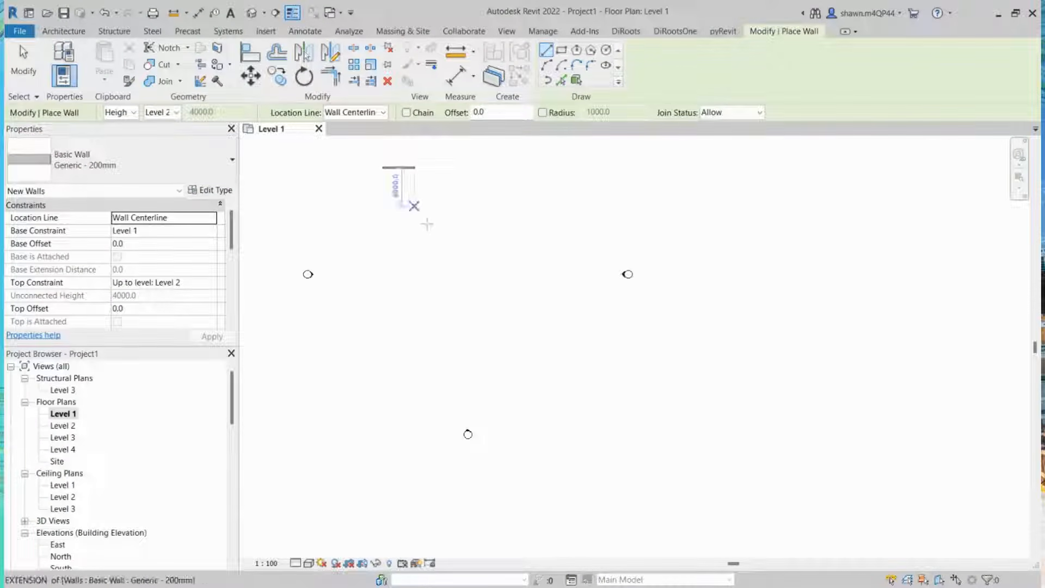
scroll(400, 166, "up", 5)
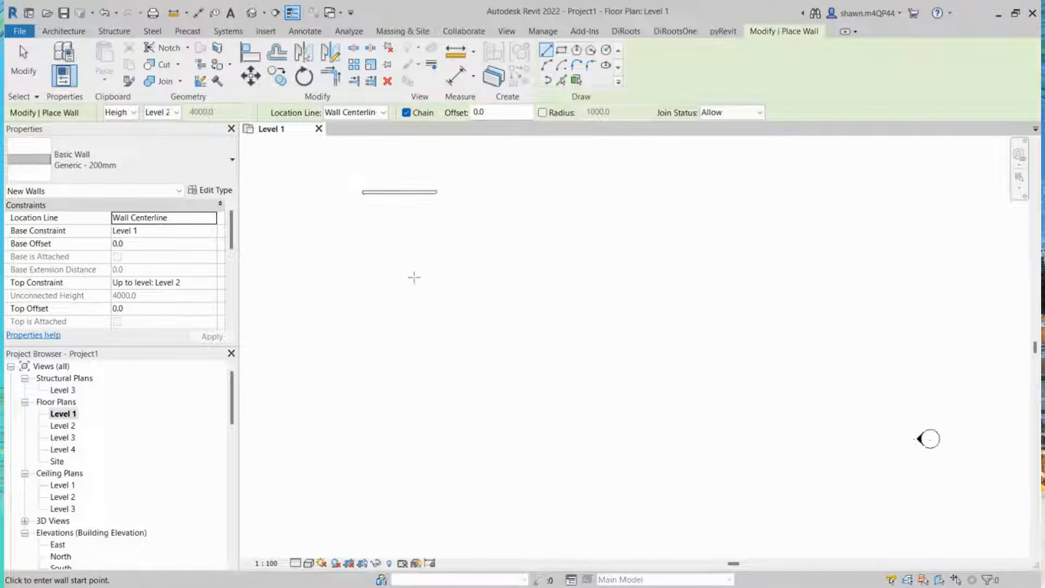
scroll(413, 278, "down", 2)
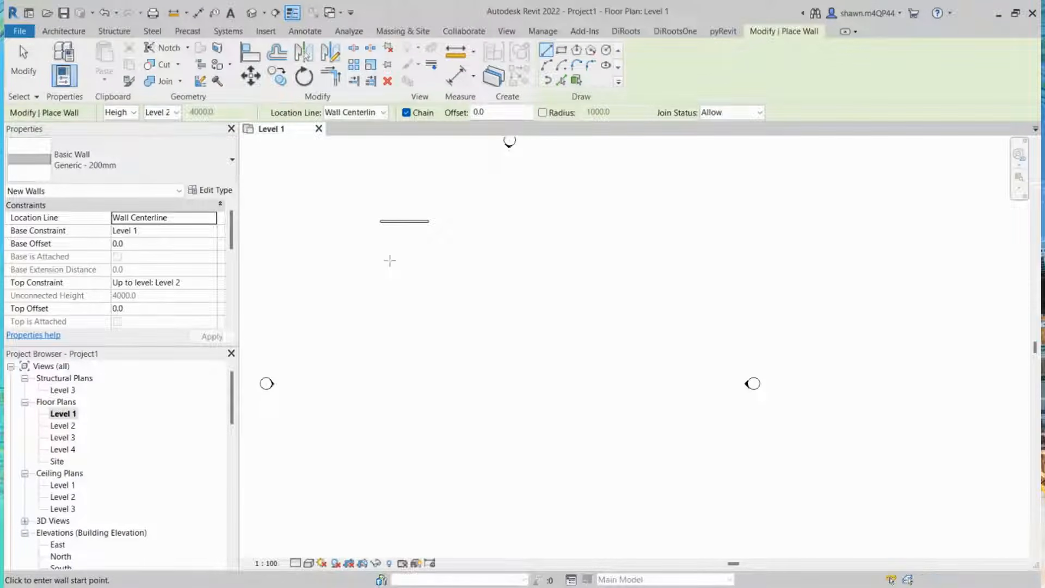
left_click(380, 261)
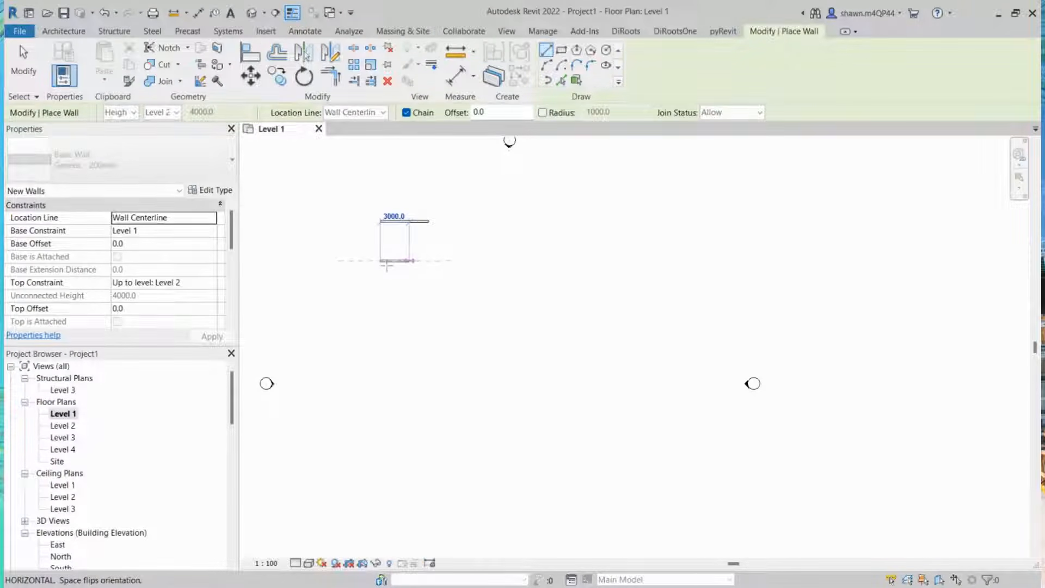
scroll(415, 266, "up", 1)
scroll(415, 267, "up", 1)
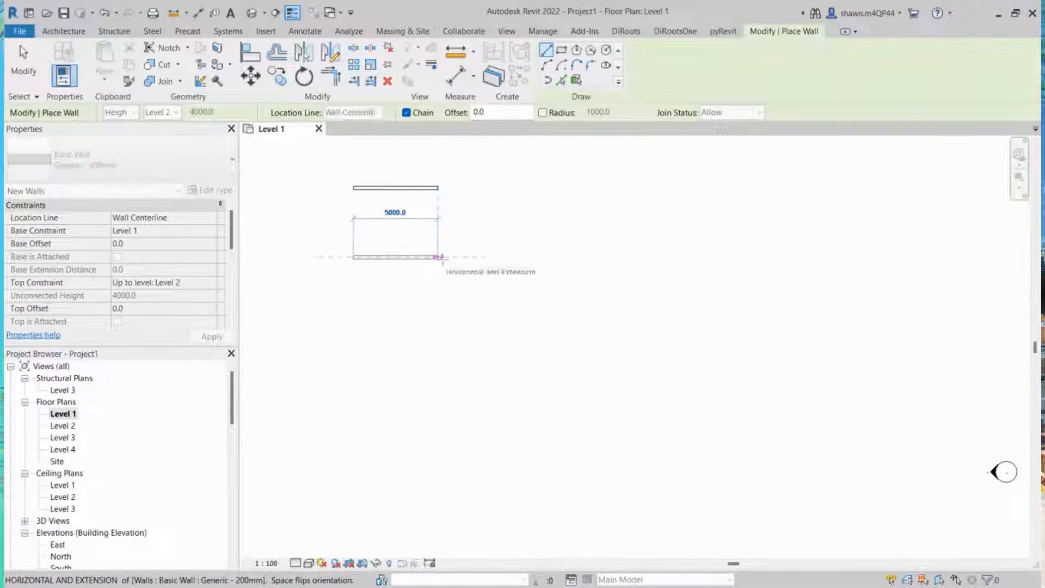
left_click(440, 257)
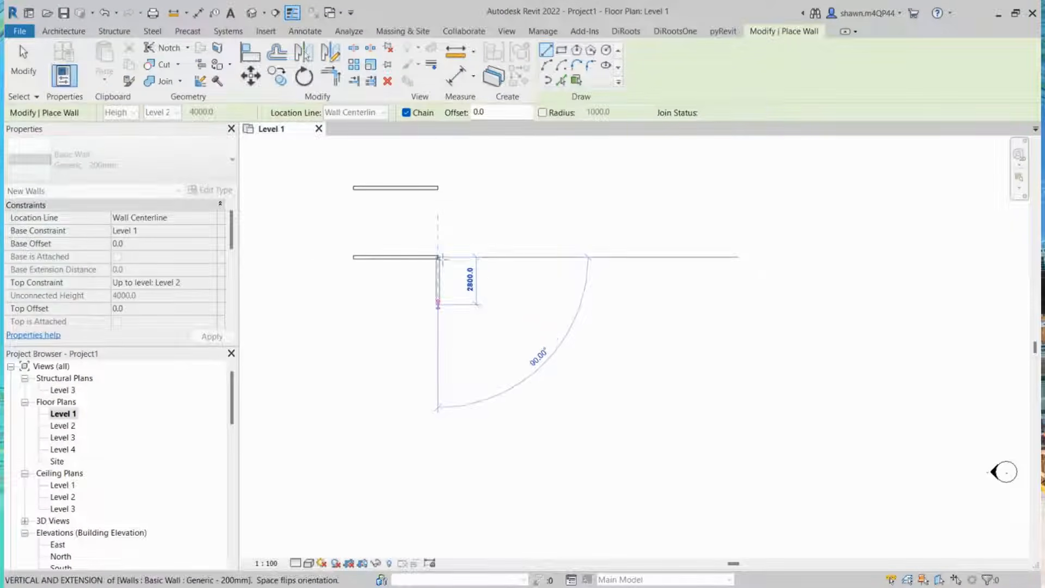
Step: Continue the chain with a vertical wall about 4300 mm long downward
middle_click_drag(452, 316, 505, 305)
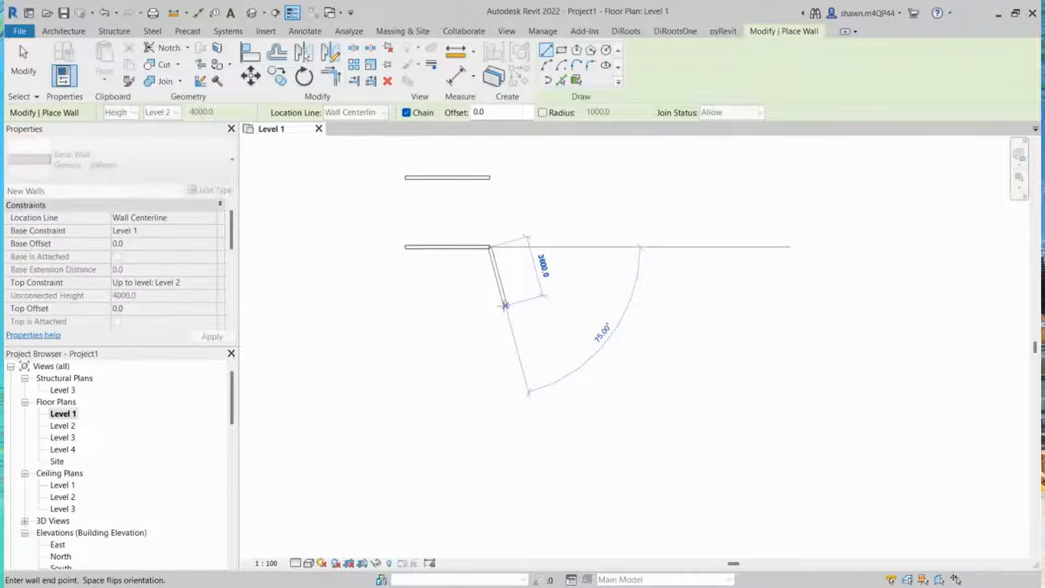
scroll(504, 305, "up", 2)
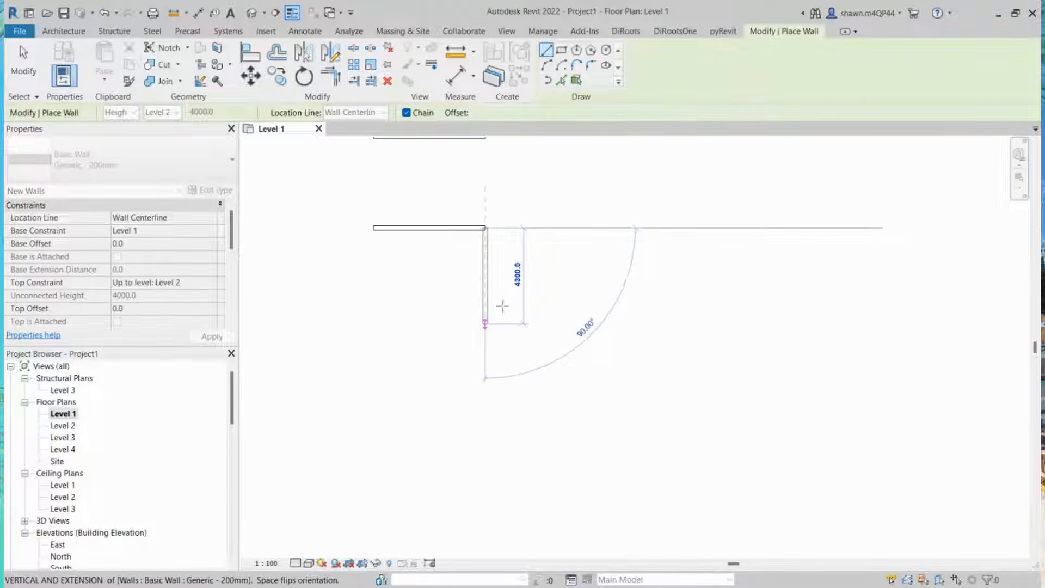
left_click(502, 306)
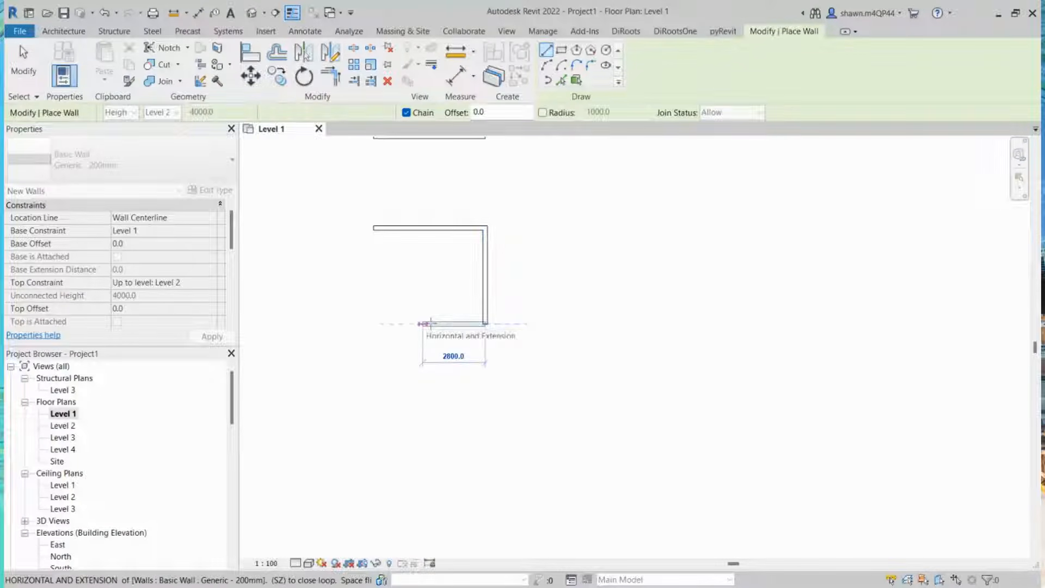
Step: Continue the chain with a horizontal wall about 7600 mm long leftward along the bottom
scroll(369, 326, "down", 2)
middle_click_drag(369, 326, 403, 328)
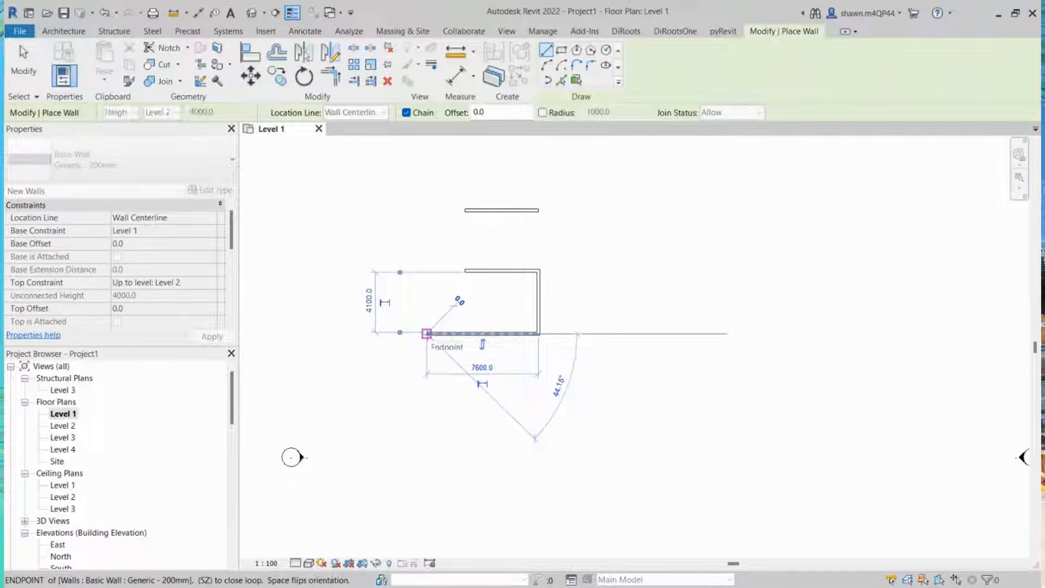
scroll(427, 333, "up", 2)
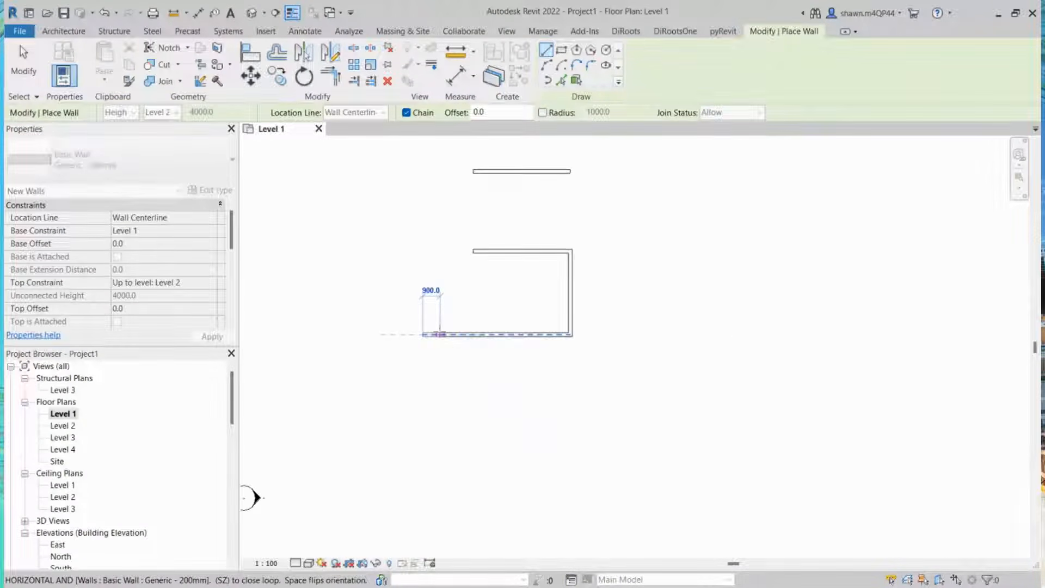
left_click(424, 334)
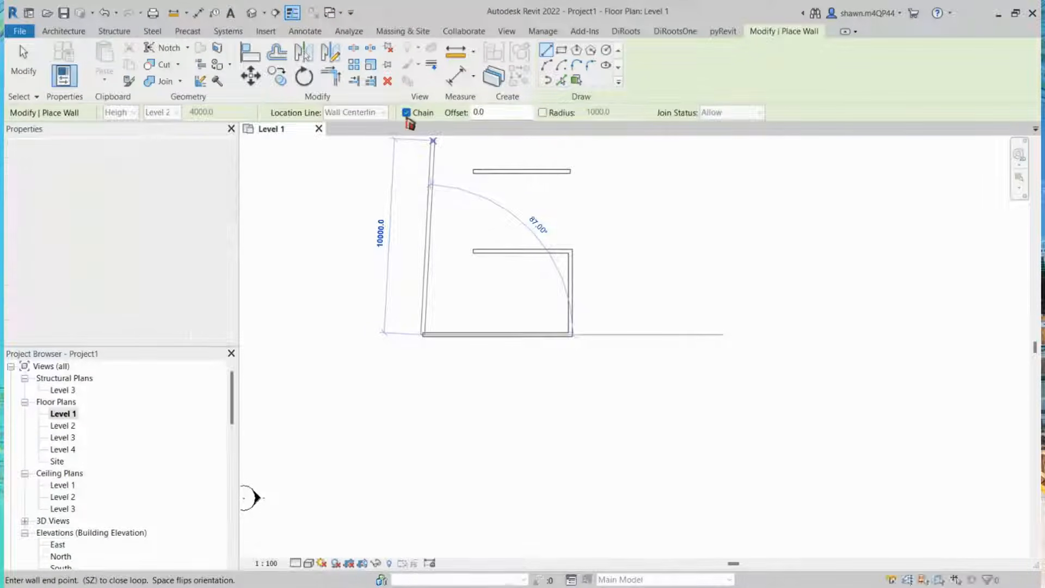
Step: Turn off chaining and draw a separate horizontal wall about 7600 mm long below the chained walls
left_click(406, 112)
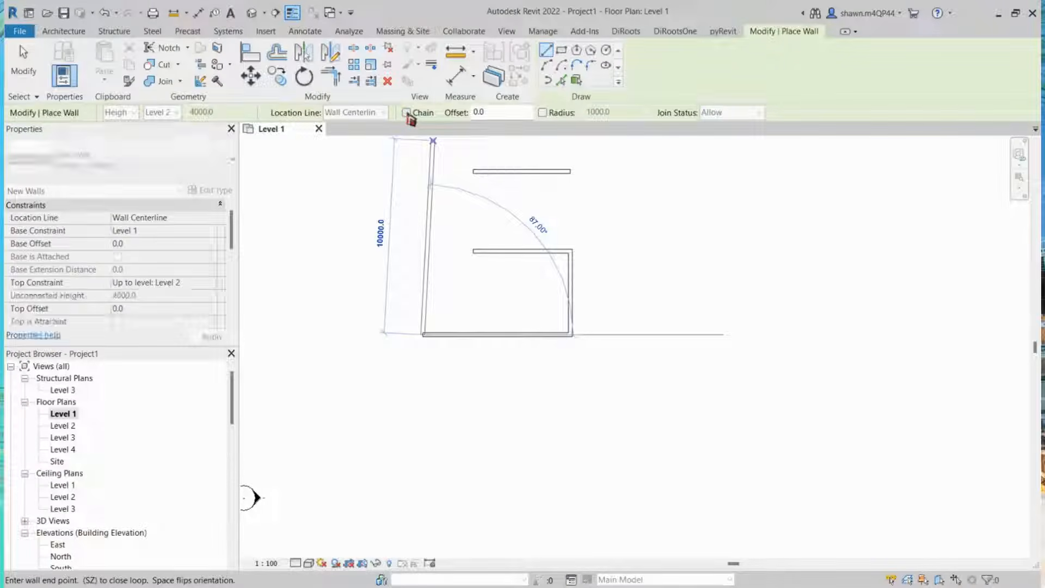
key("Escape")
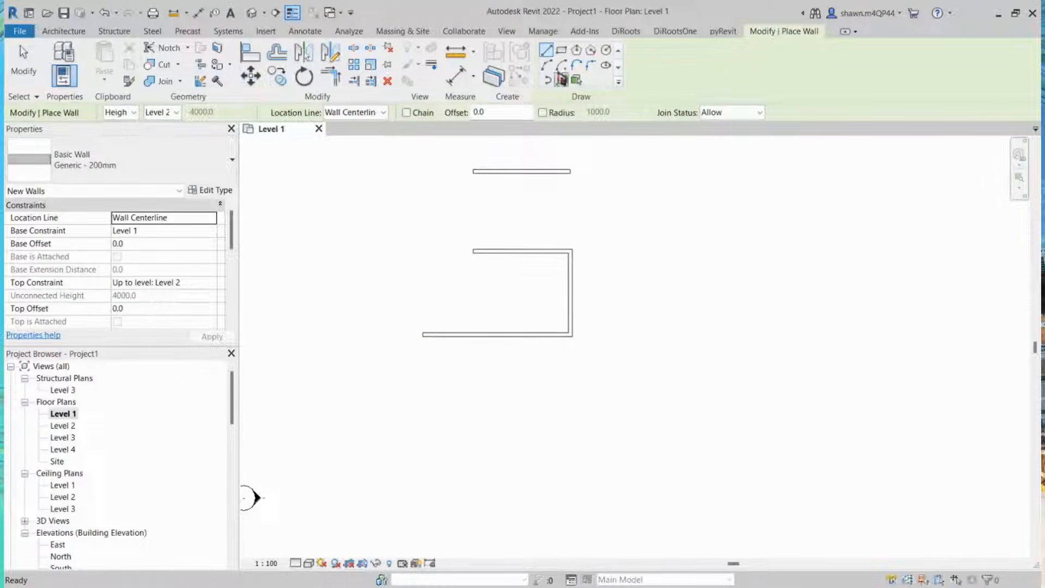
middle_click_drag(446, 389, 429, 343)
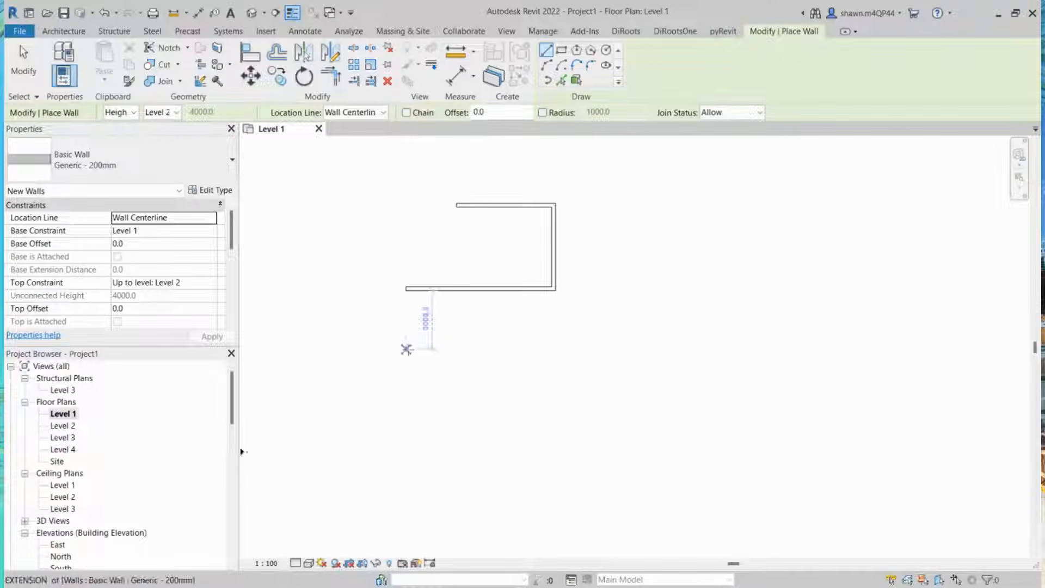
left_click(407, 349)
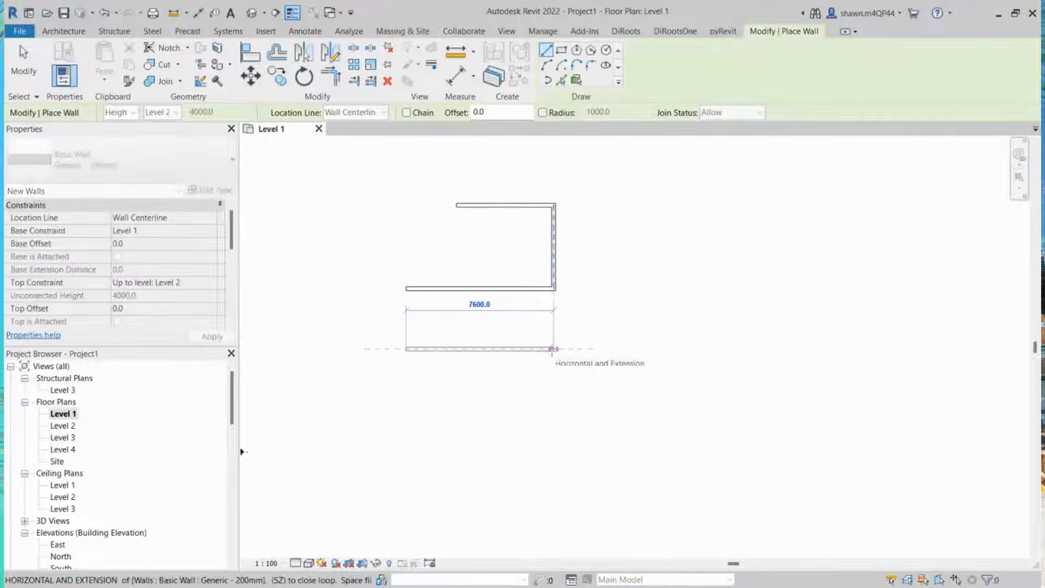
scroll(554, 348, "up", 2)
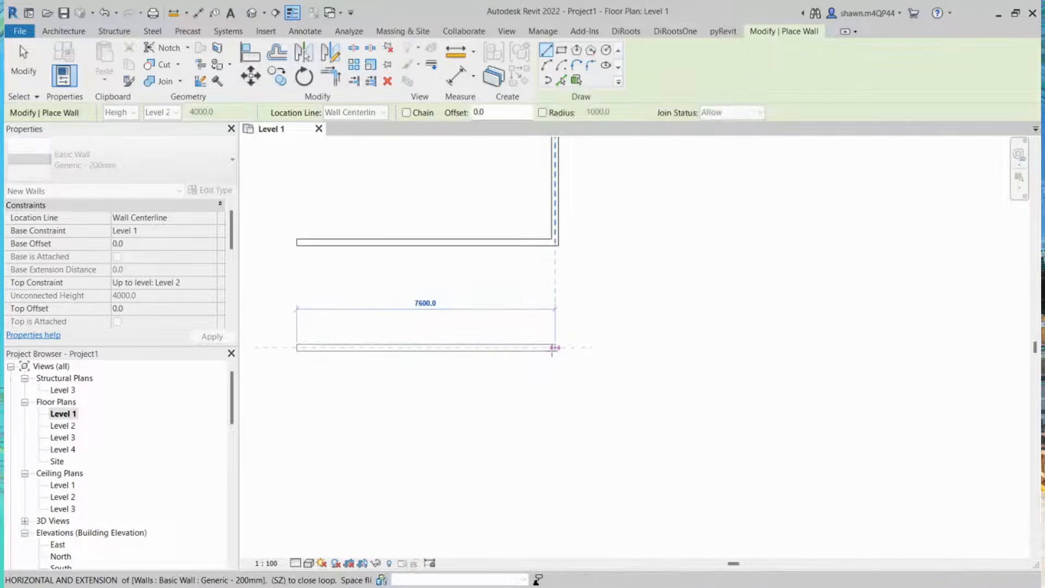
left_click(555, 347)
Step: Draw another parallel horizontal wall about 7600 mm long about 2200 mm below the previous one
scroll(553, 473, "down", 1)
middle_click_drag(543, 494, 576, 441)
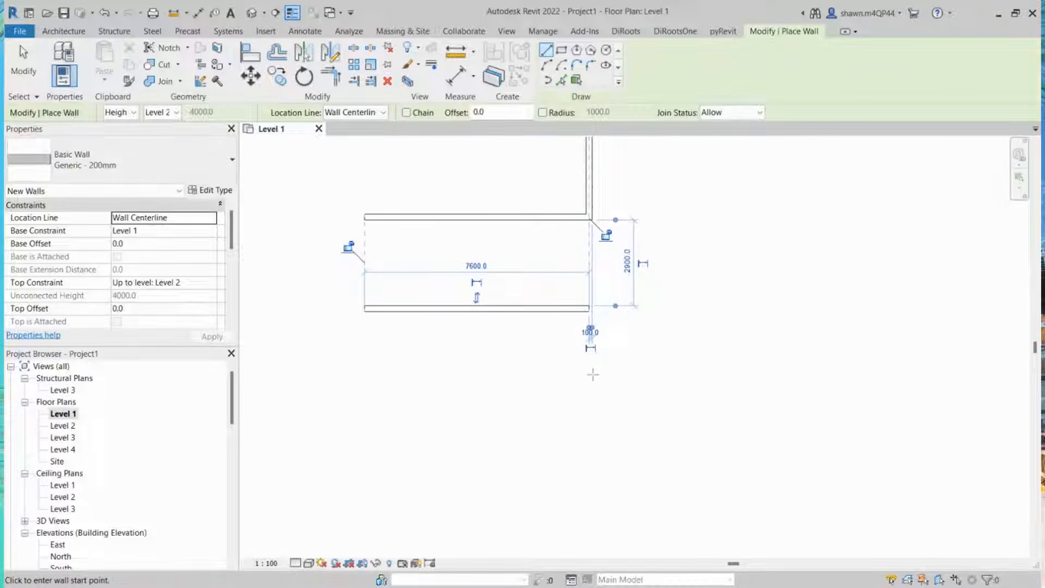
scroll(591, 378, "up", 1)
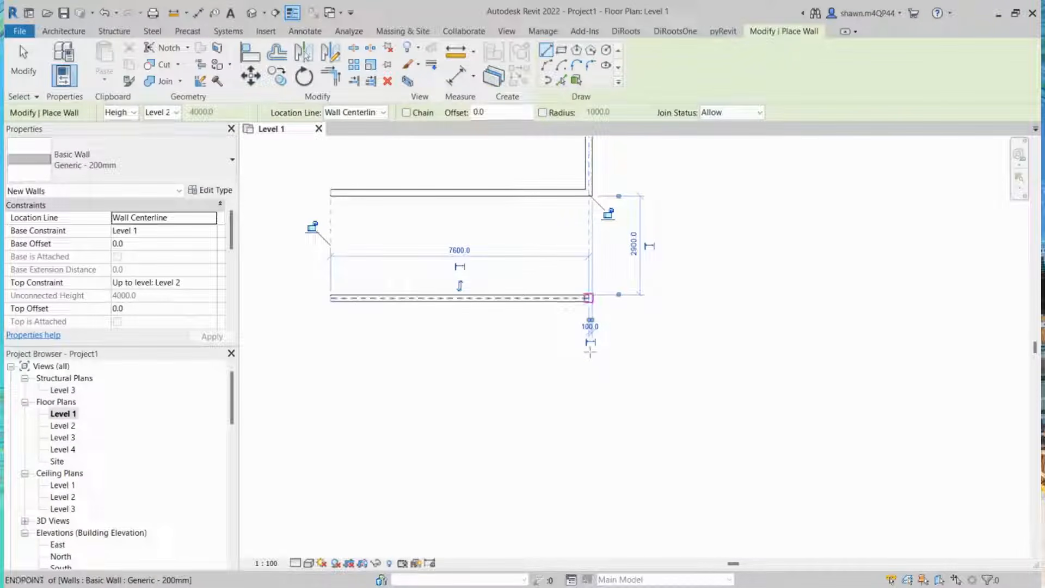
left_click(589, 301)
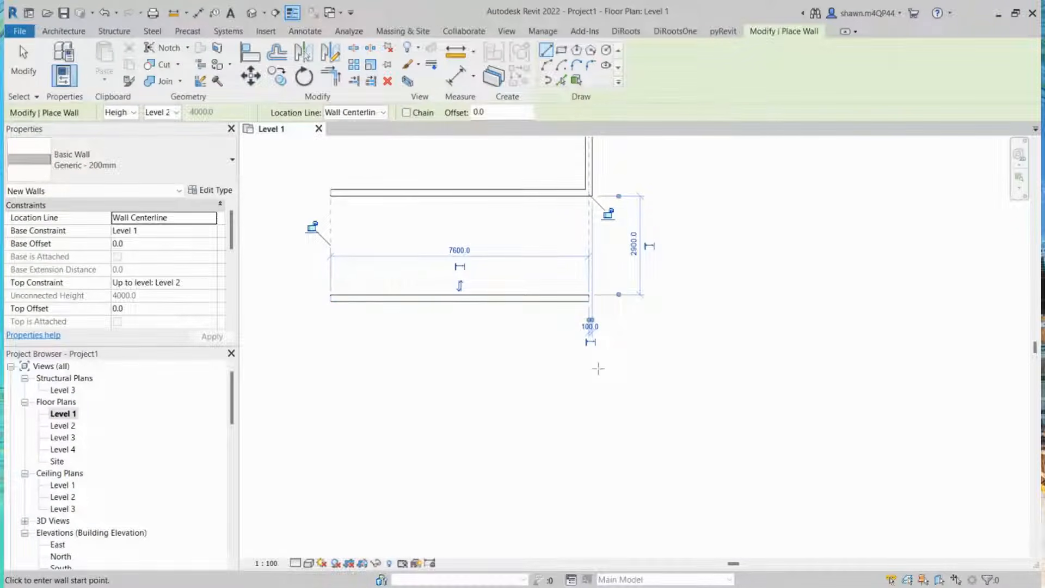
middle_click_drag(598, 368, 613, 362)
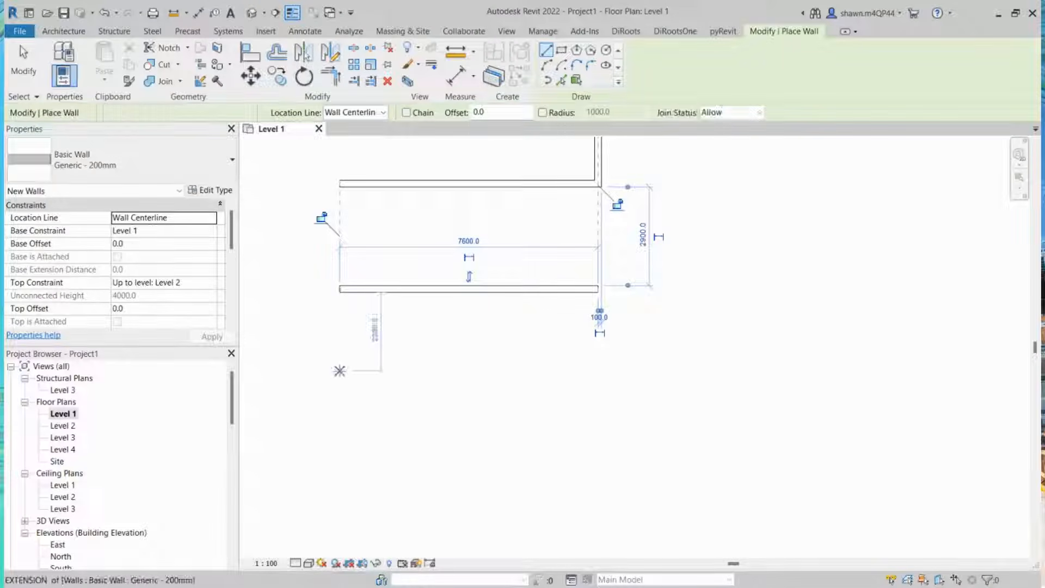
left_click(340, 370)
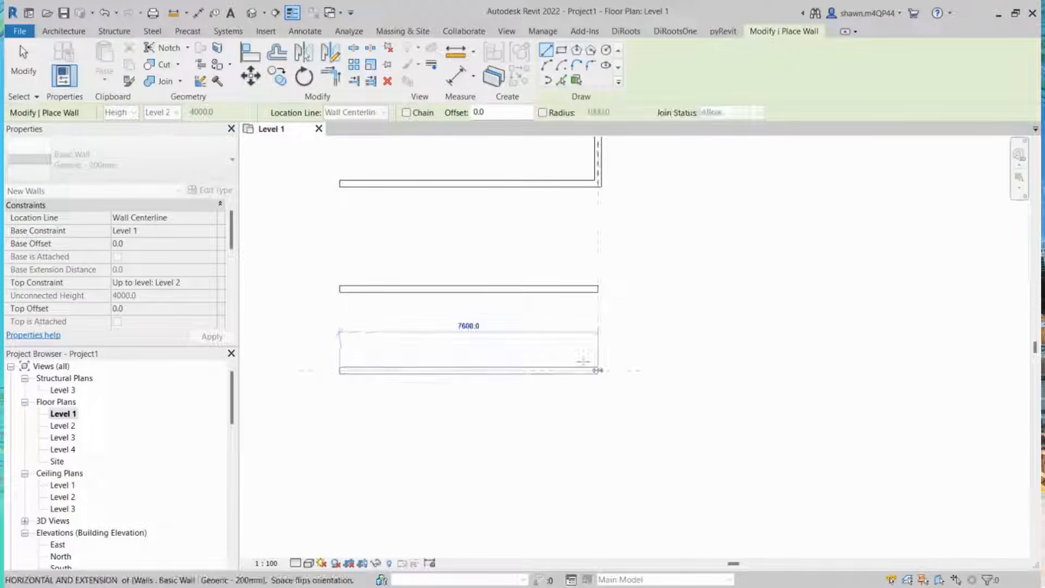
left_click(599, 370)
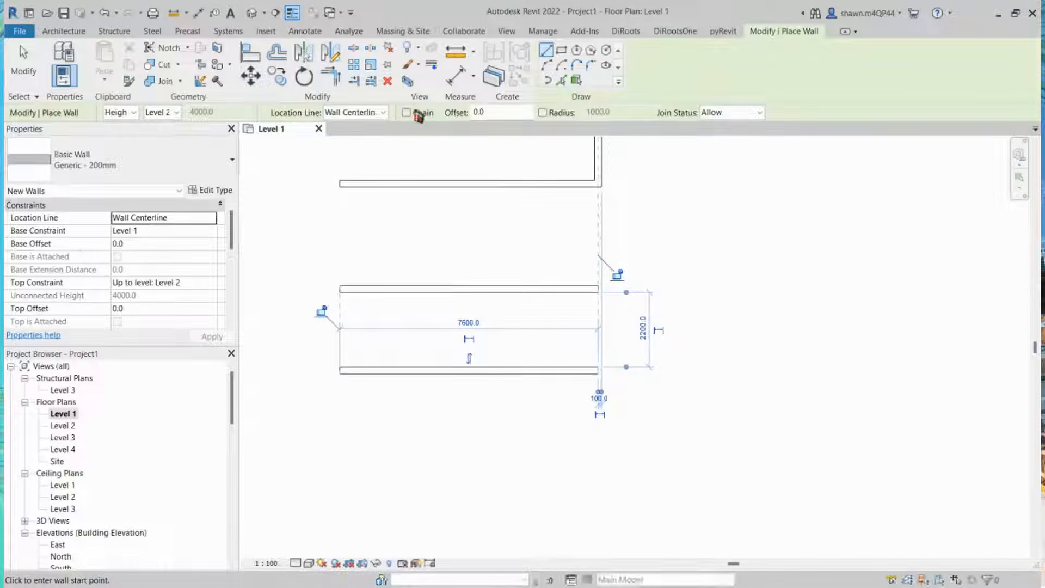
Step: Exit the Wall tool, then select all walls in the plan with a window and delete them
scroll(451, 220, "down", 1)
middle_click_drag(457, 224, 357, 396)
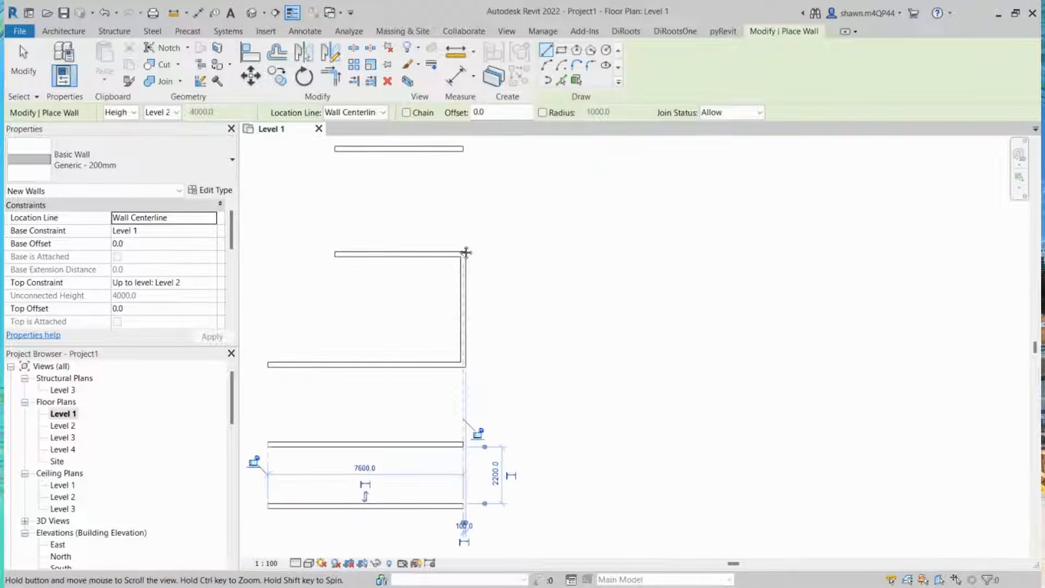
middle_click_drag(393, 274, 467, 270)
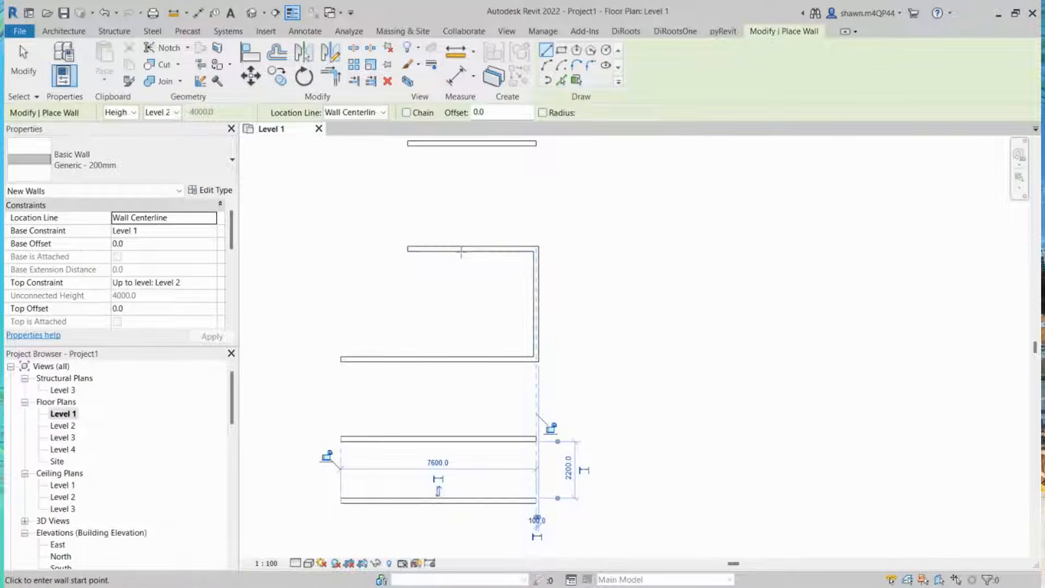
scroll(533, 250, "up", 2)
scroll(576, 216, "up", 1)
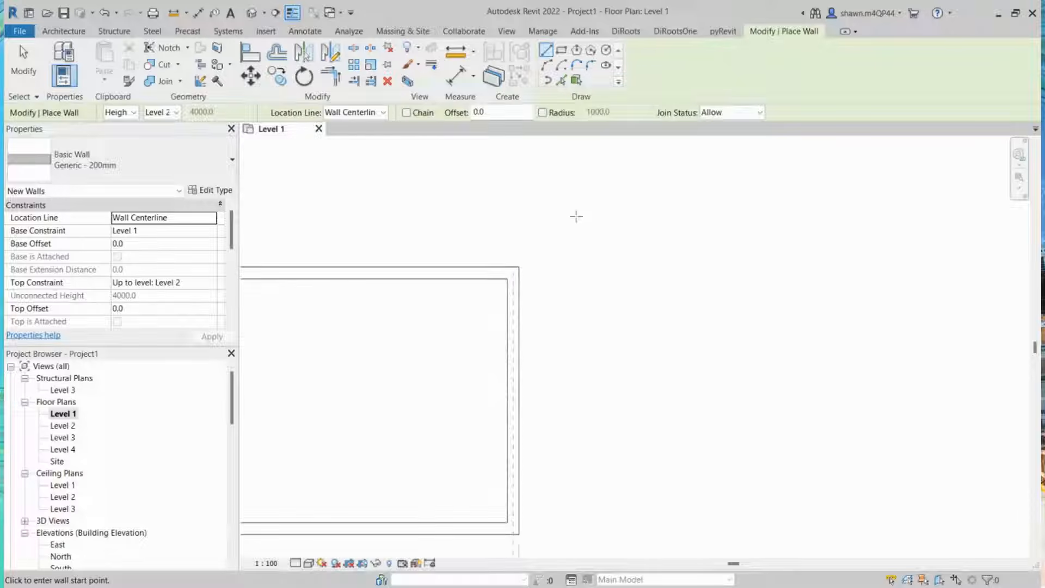
scroll(520, 278, "down", 1)
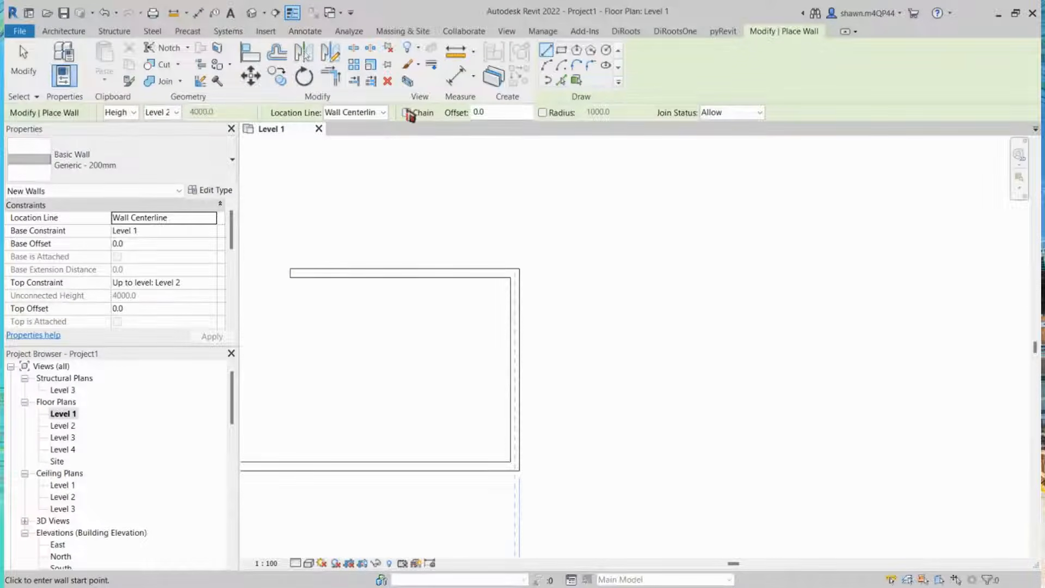
scroll(456, 237, "down", 3)
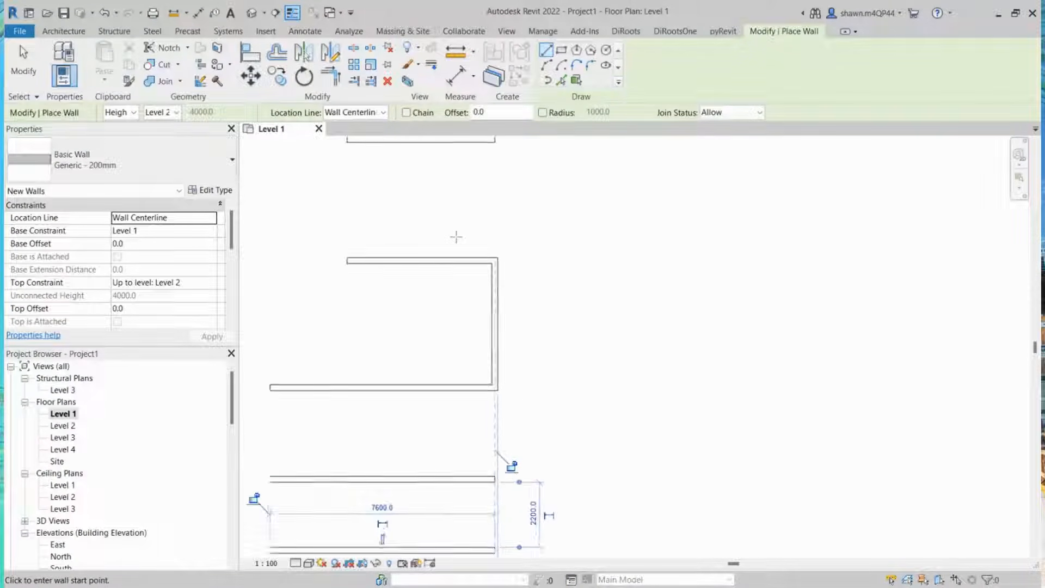
key("Escape")
key("Escape")
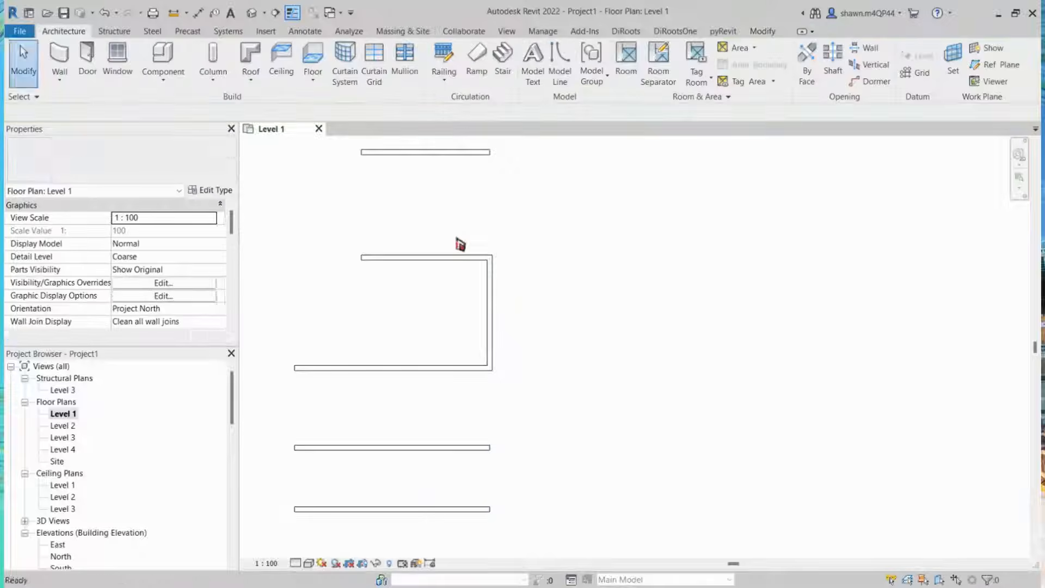
scroll(458, 242, "down", 1)
scroll(459, 248, "down", 4)
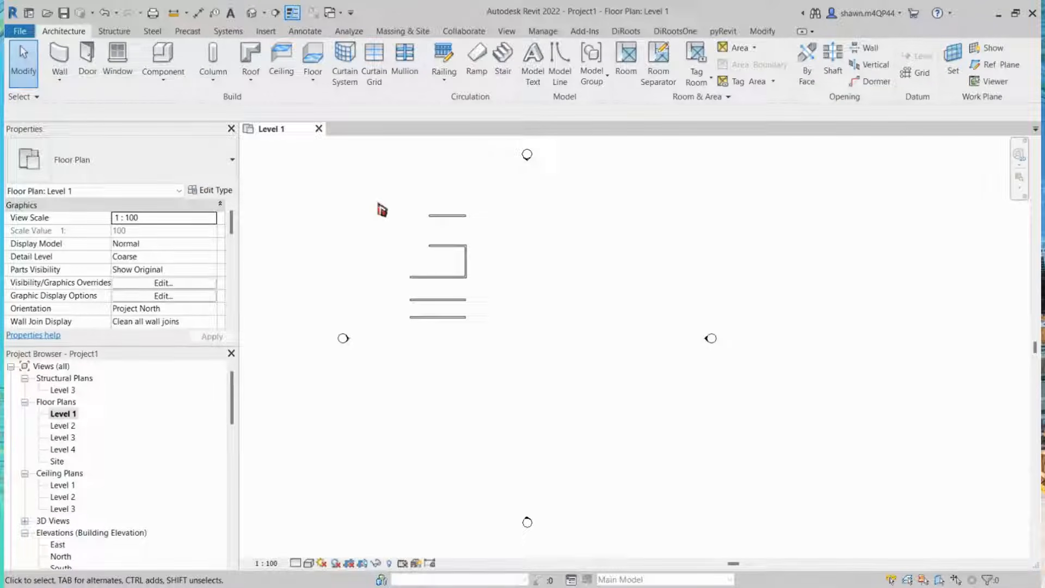
left_click_drag(372, 195, 523, 374)
key("Delete")
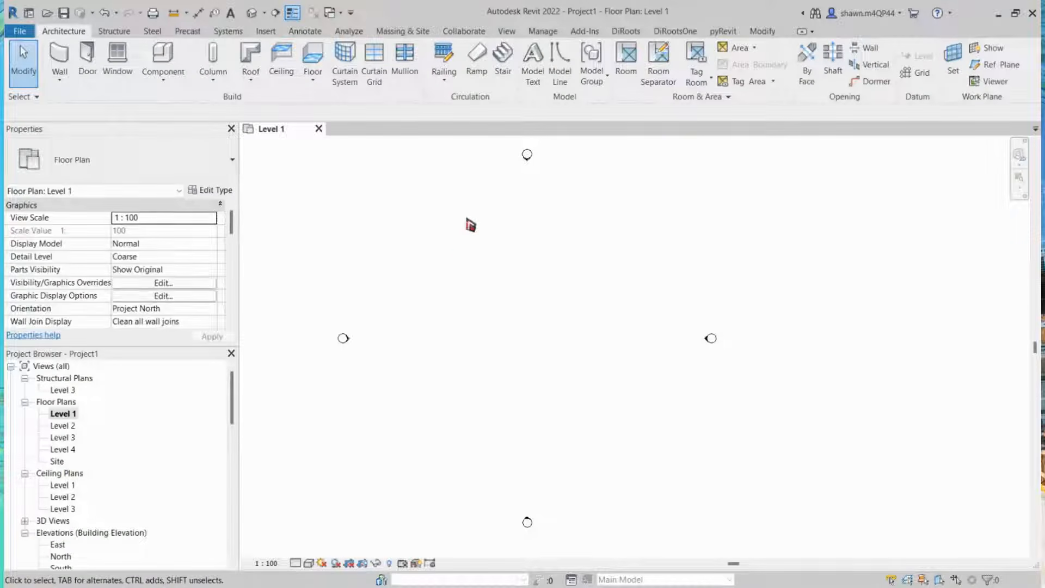
scroll(471, 225, "up", 1)
key("w")
key("a")
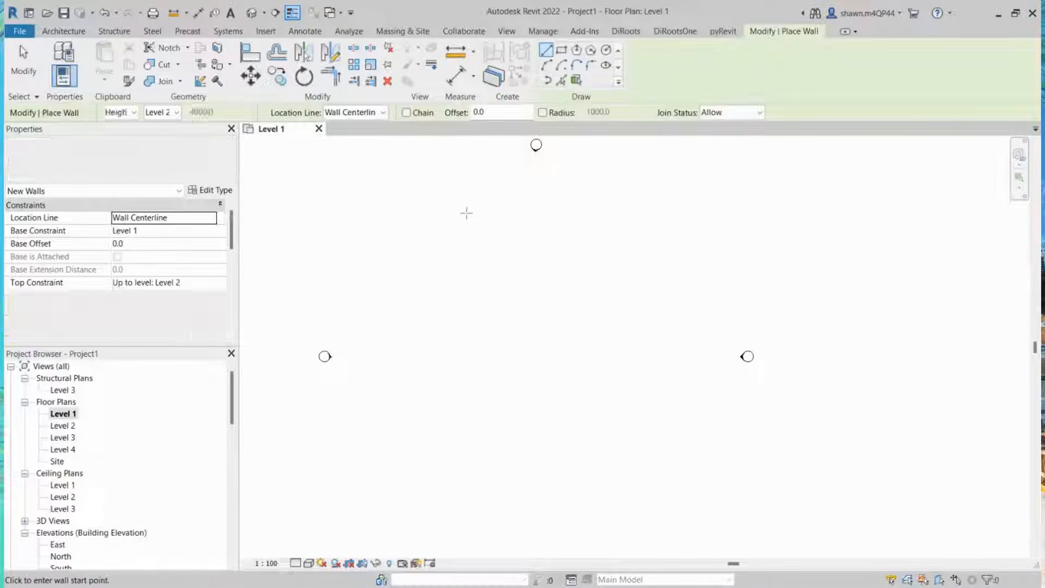
left_click(196, 174)
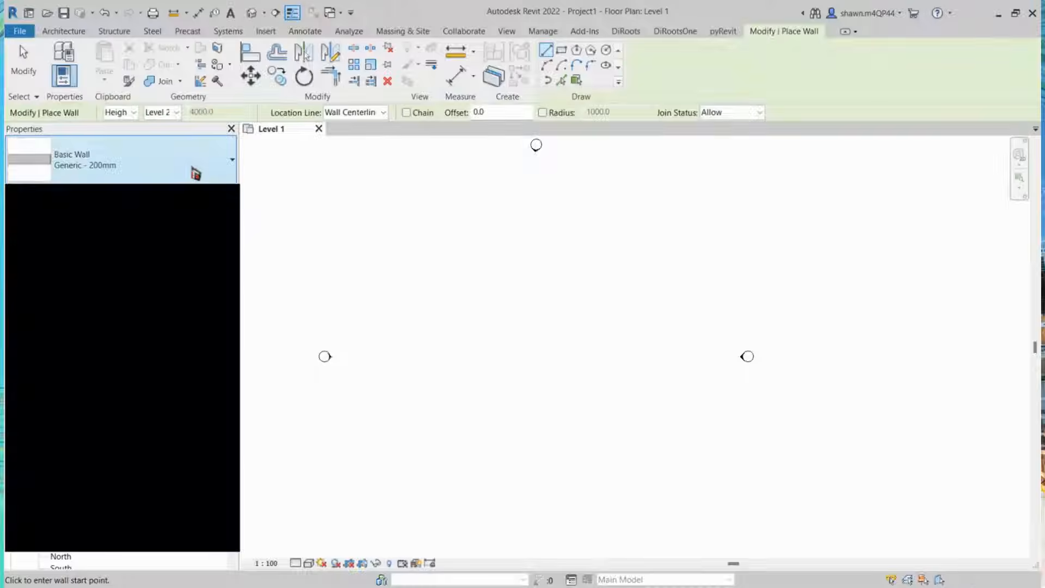
left_click(192, 171)
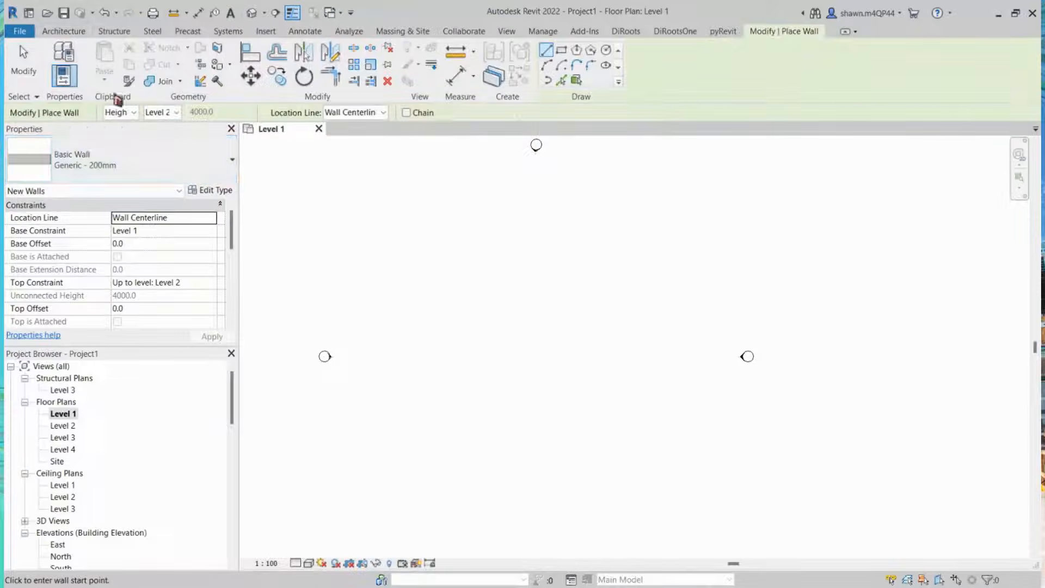
key("Escape")
key("Escape")
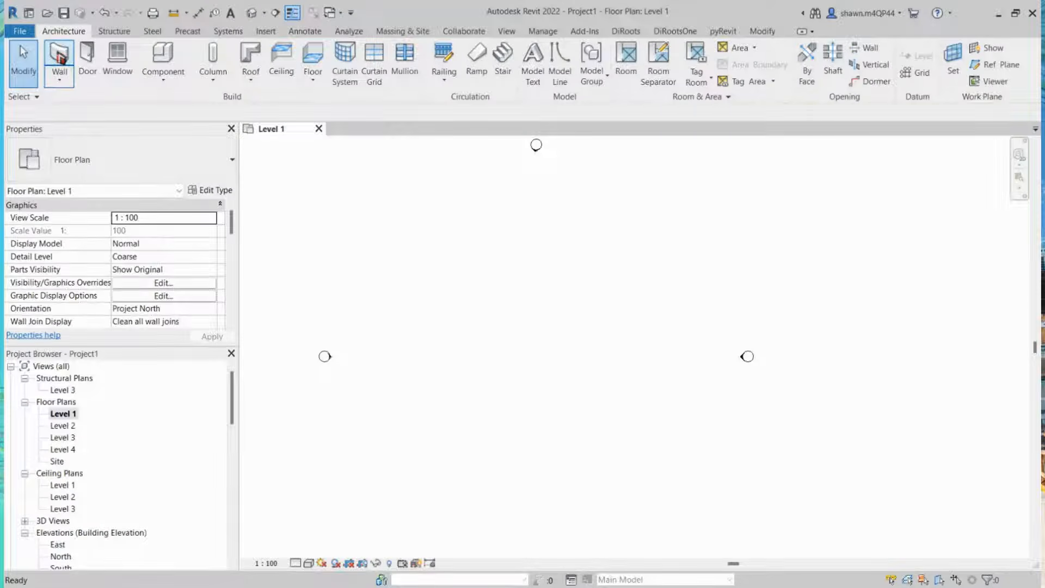
Step: Start the Wall tool with the Exterior - Brick on Mtl. Stud type and draw a vertical wall about 8000 mm long downward
left_click(59, 57)
left_click(127, 168)
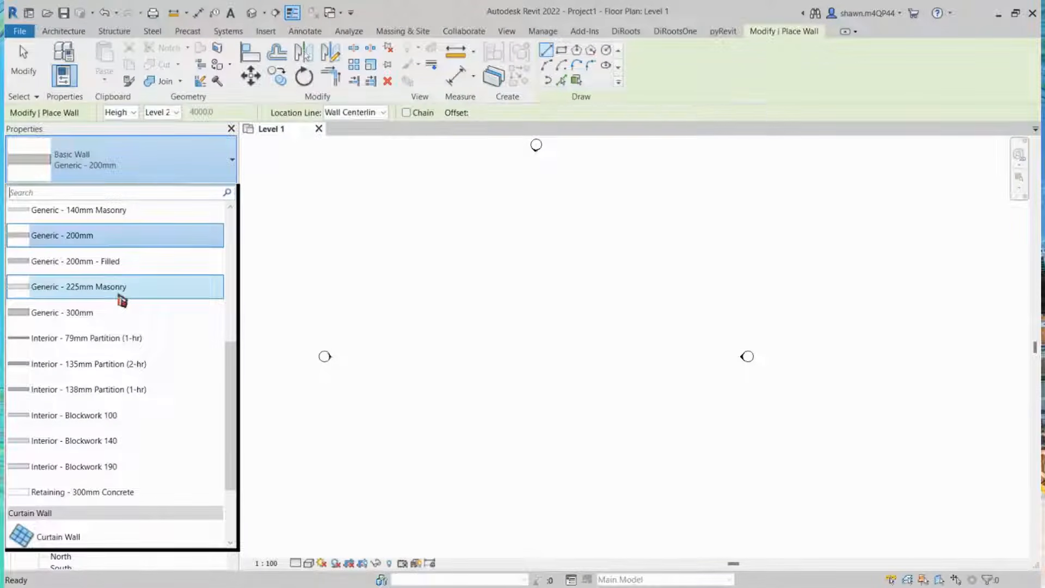
scroll(121, 300, "down", 3)
scroll(121, 300, "up", 7)
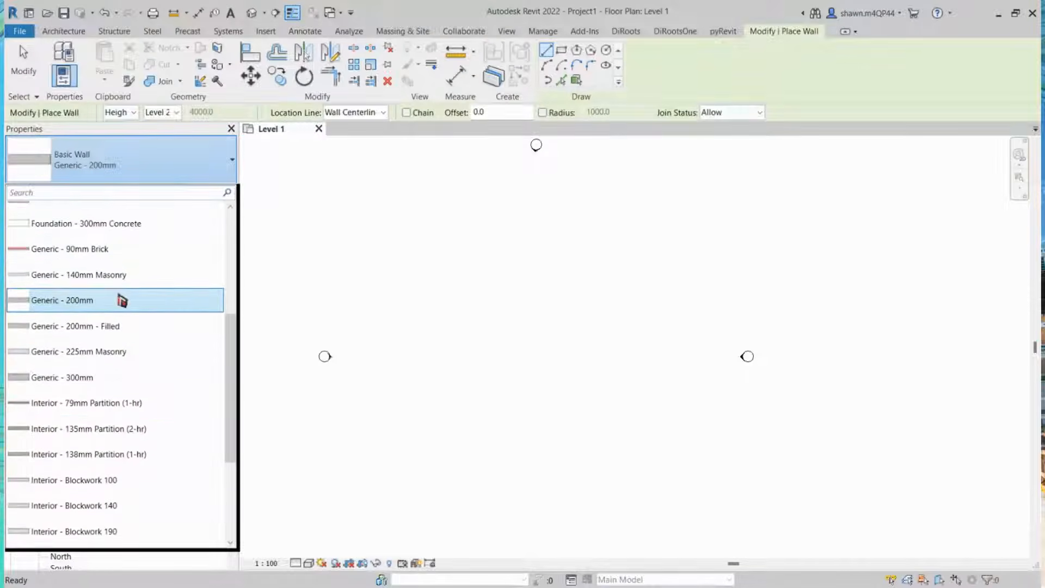
scroll(135, 327, "up", 3)
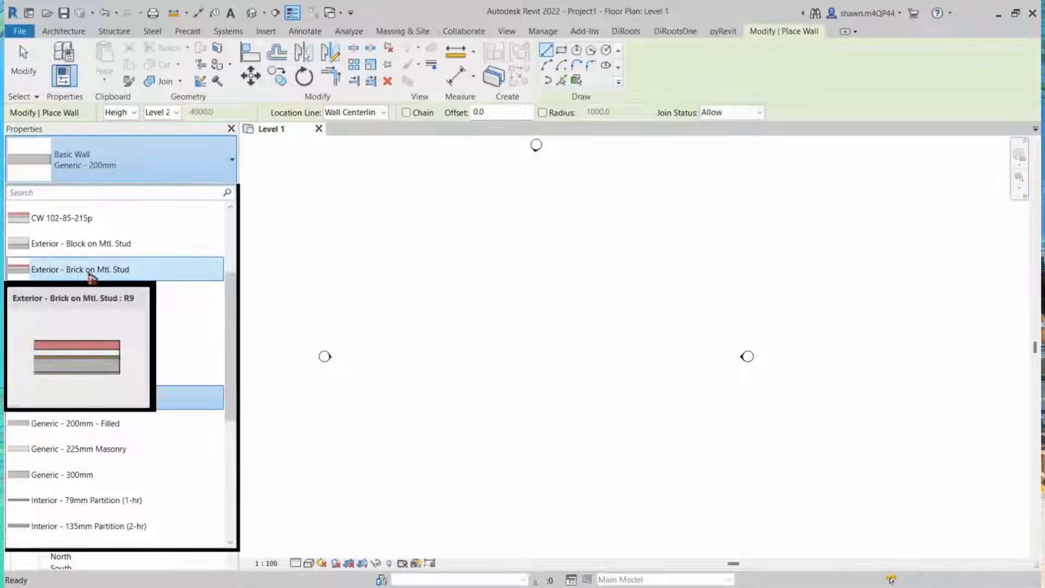
left_click(162, 271)
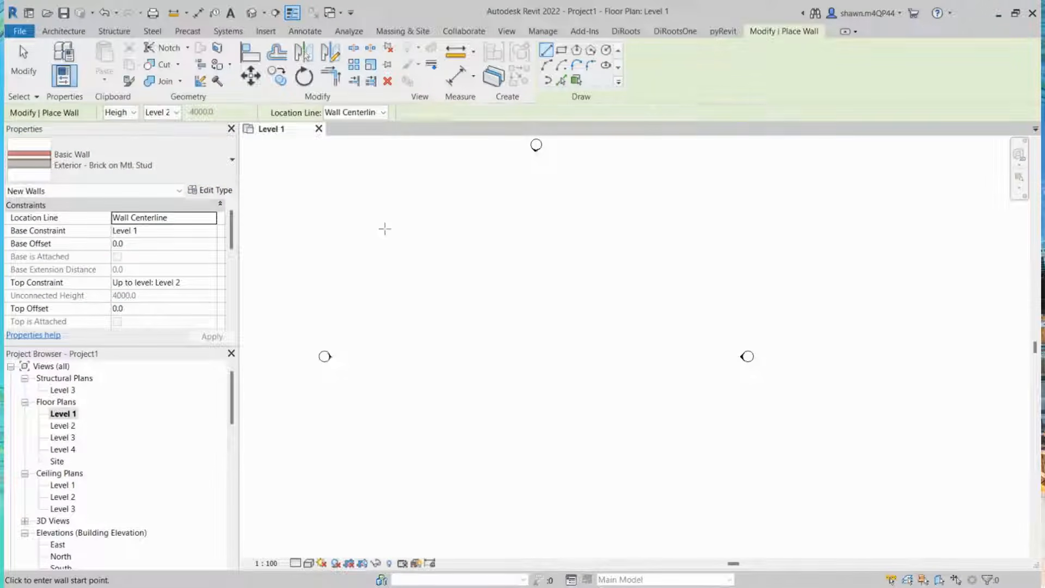
left_click(405, 187)
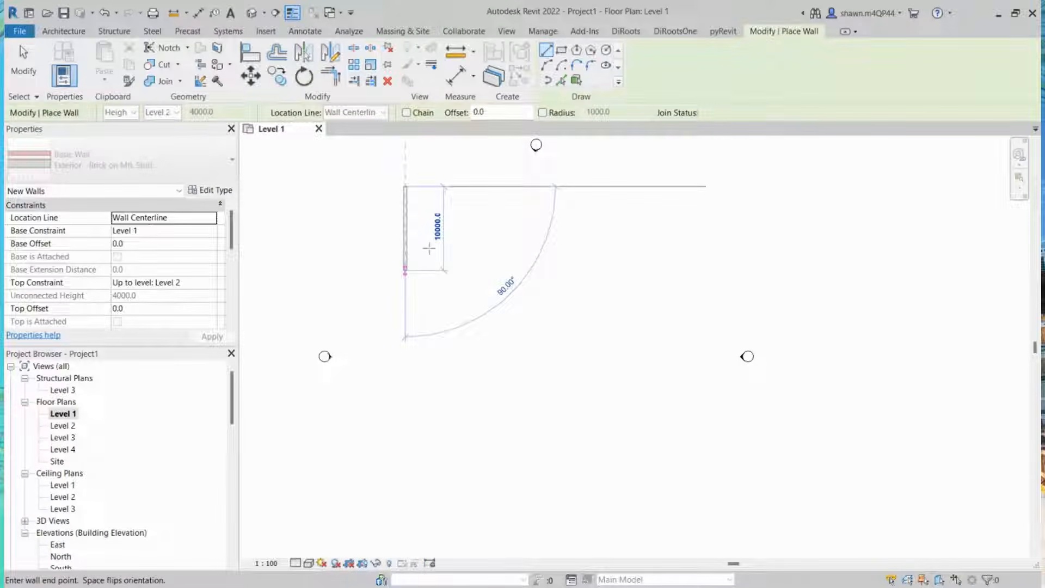
left_click(405, 253)
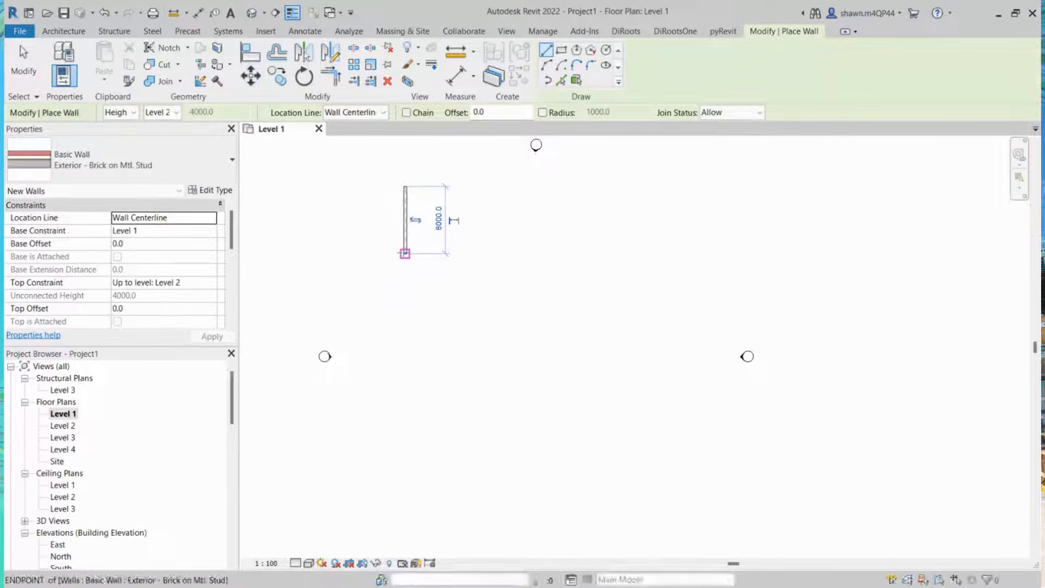
scroll(422, 199, "up", 1)
middle_click_drag(422, 198, 394, 345)
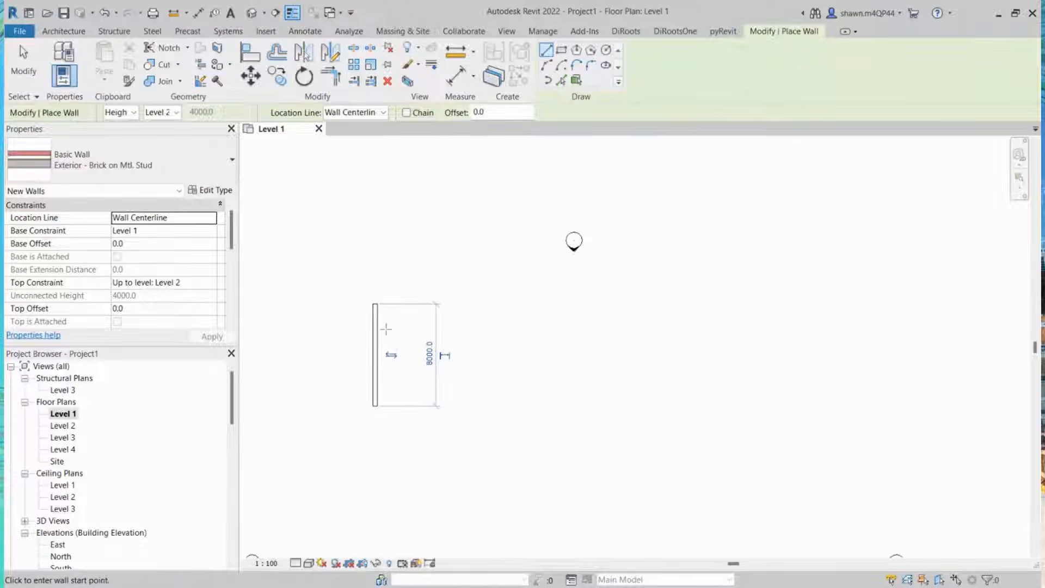
key("Escape")
key("Escape")
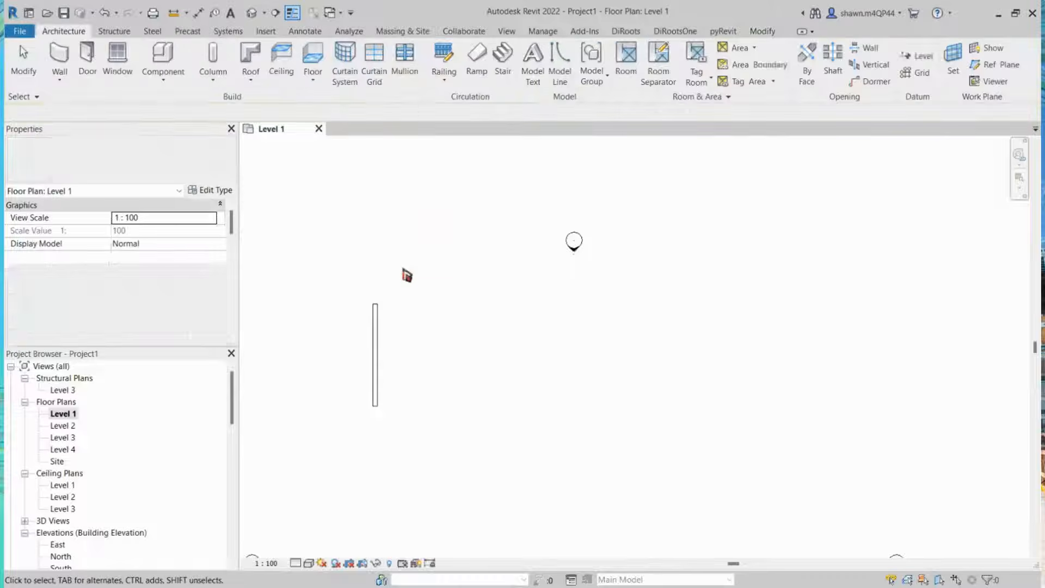
Step: Select the vertical brick wall and open its type's structure layers to review them, then close the dialogs
left_click(378, 338)
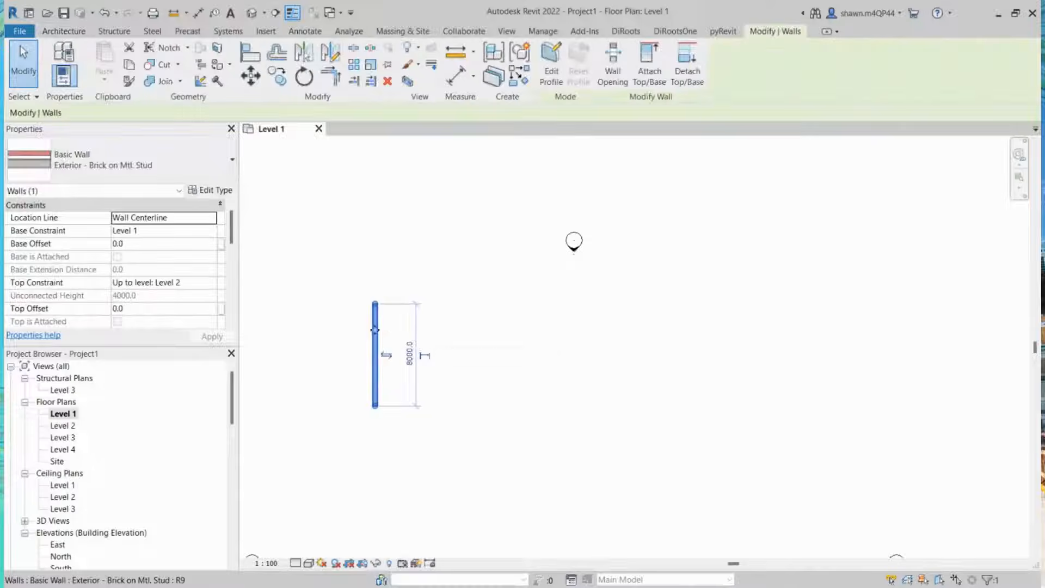
key("Escape")
left_click(377, 329)
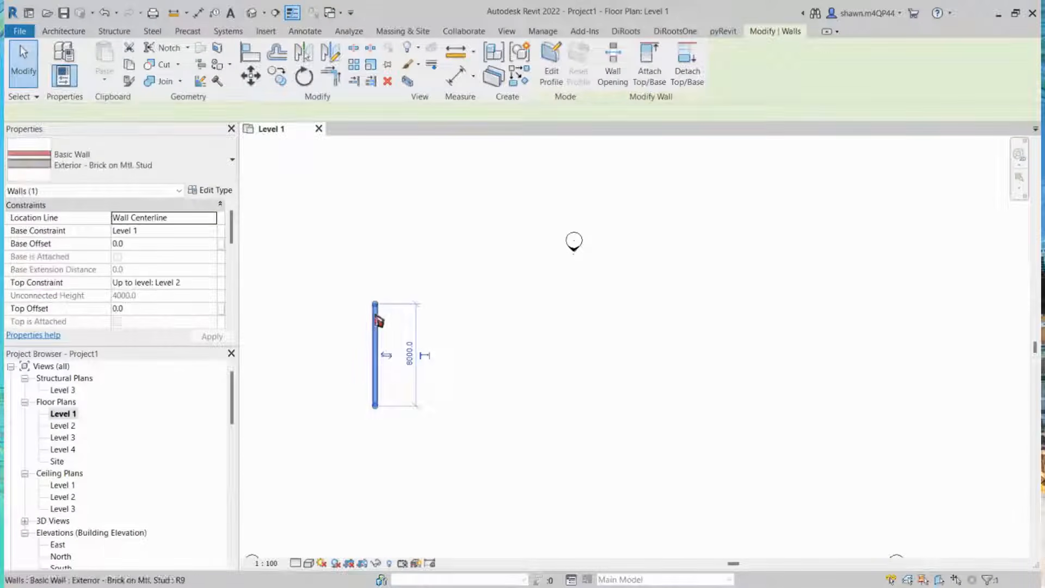
left_click(213, 192)
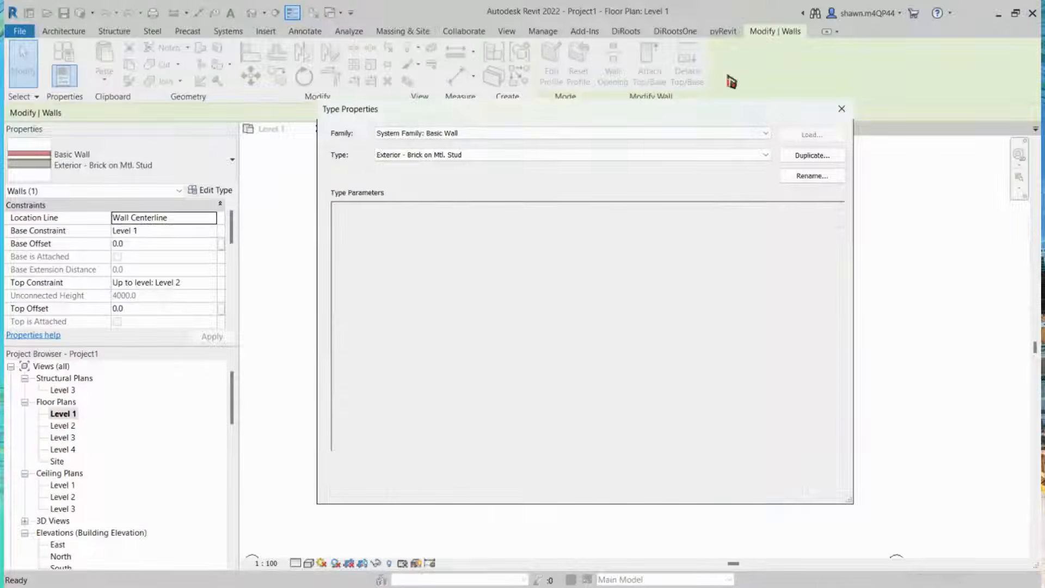
left_click_drag(705, 100, 706, 51)
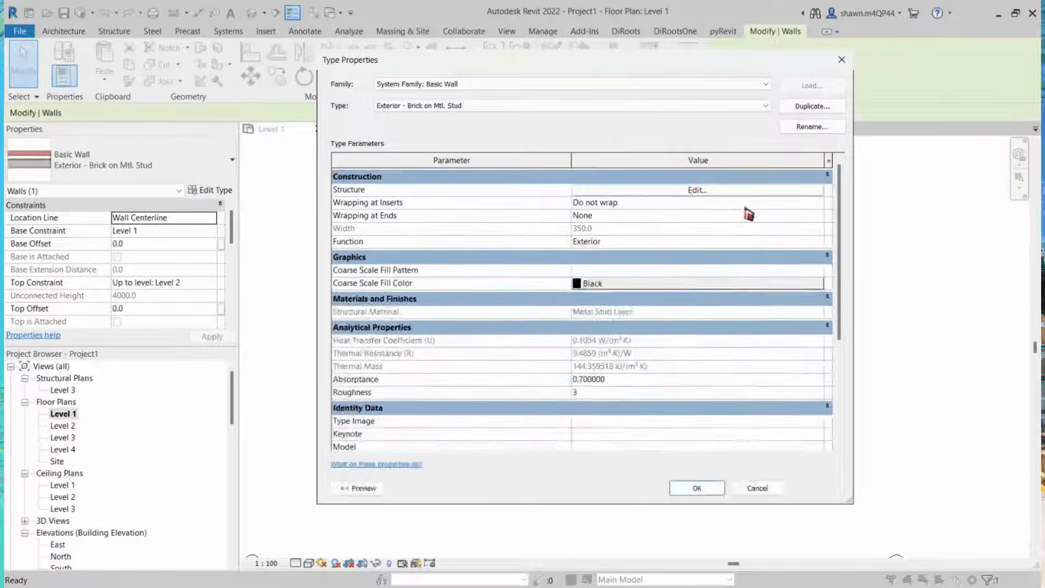
left_click(699, 195)
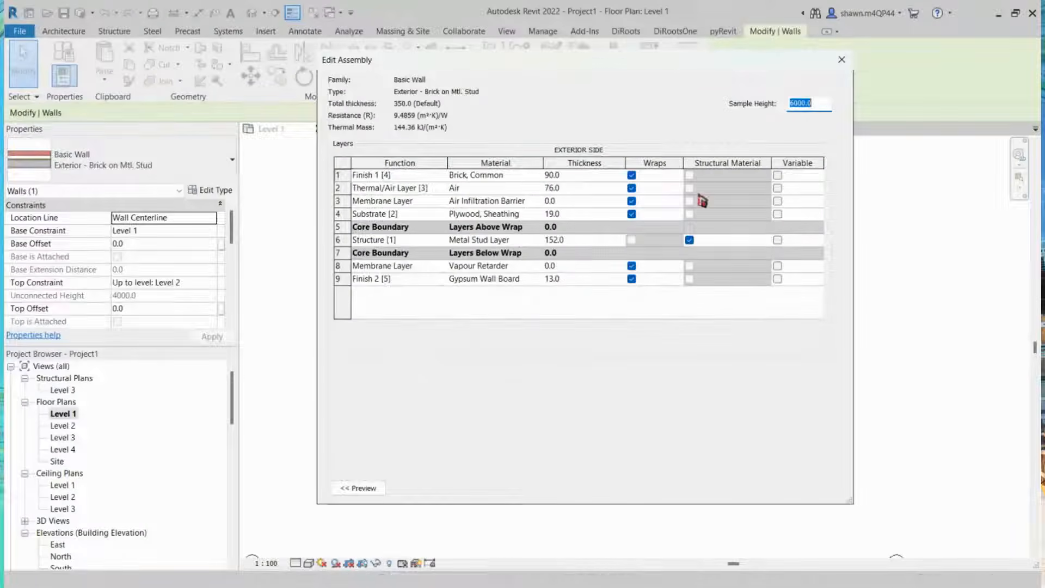
left_click_drag(684, 65, 592, 81)
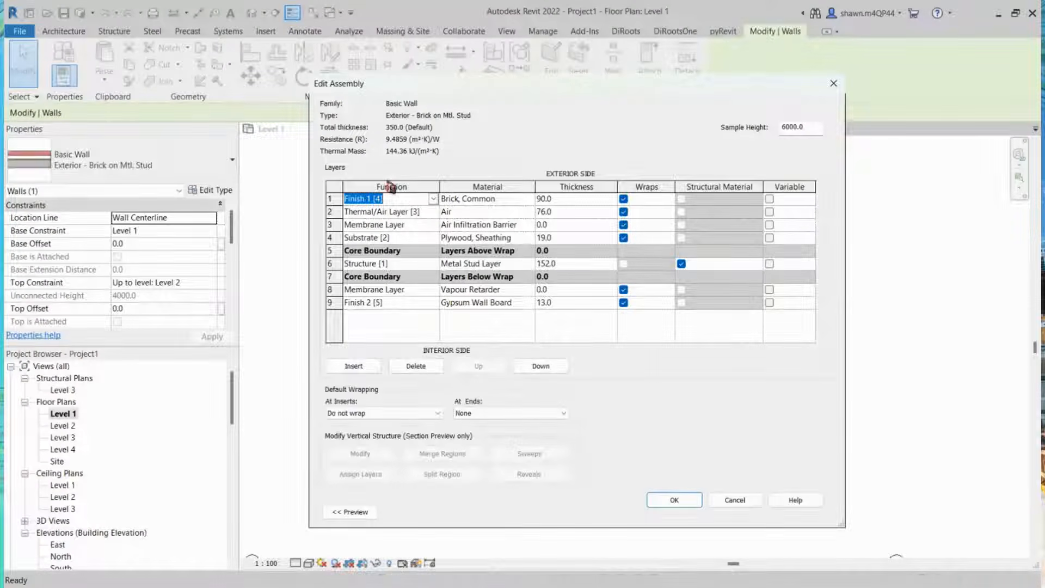
left_click(494, 199)
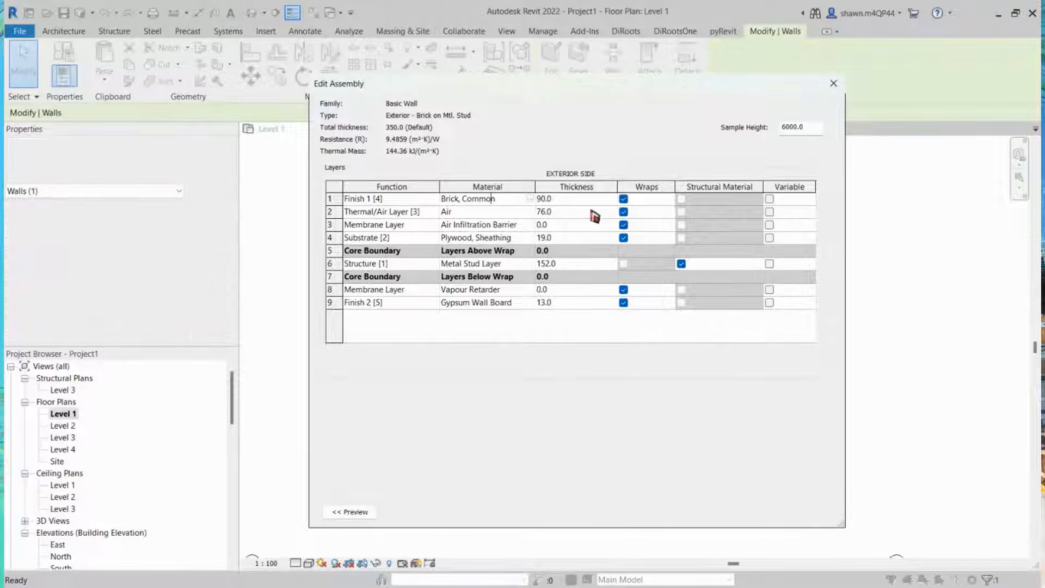
left_click(575, 201)
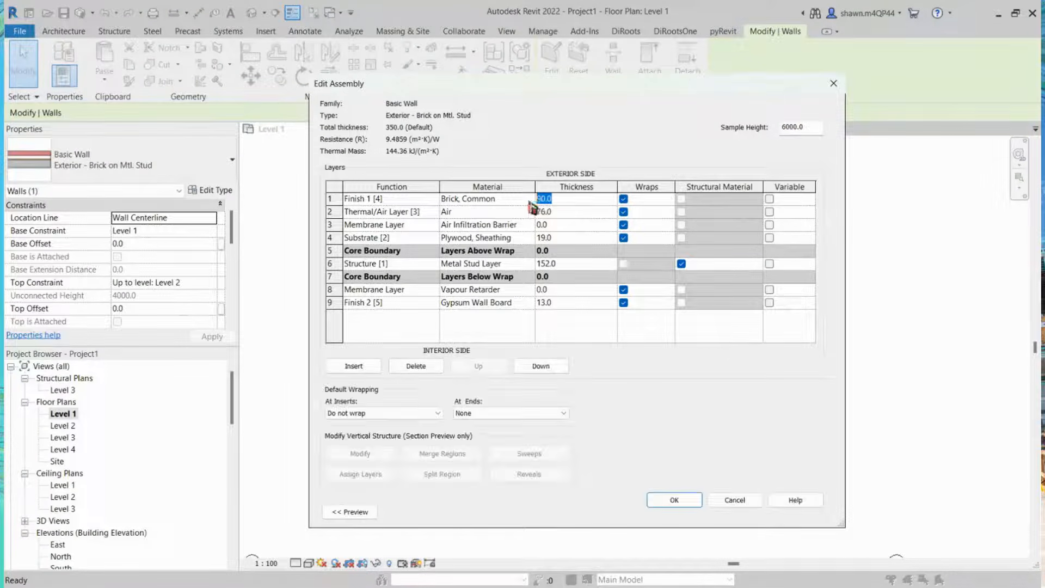
left_click(833, 84)
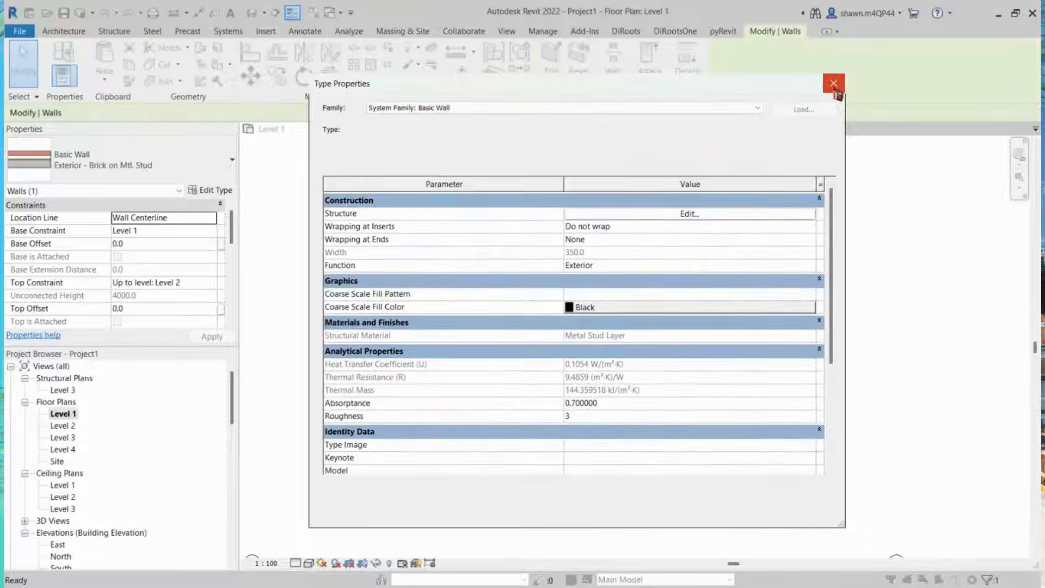
left_click(841, 83)
key("Escape")
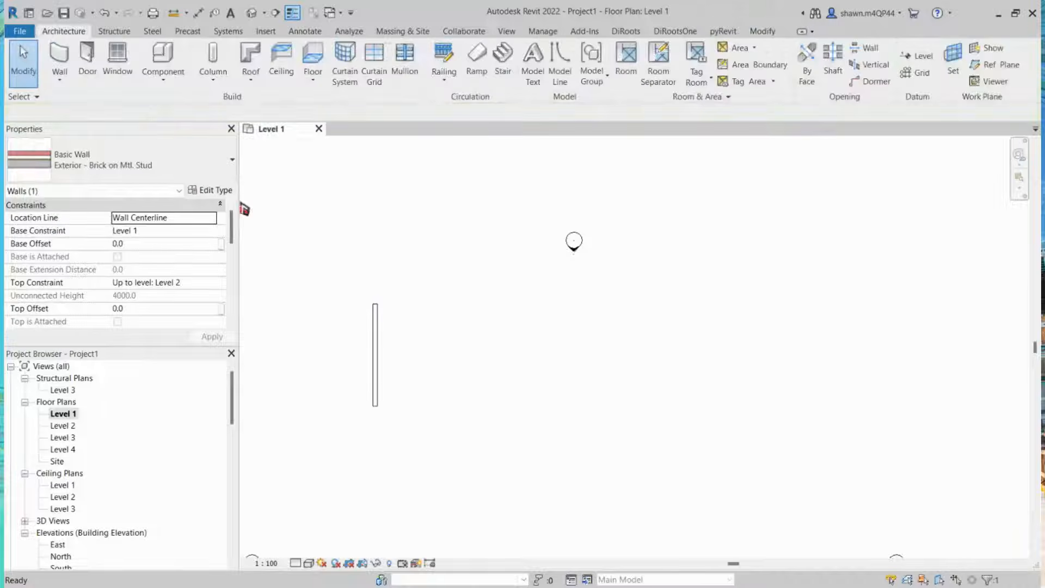
Step: Zoom in on the wall to examine its layers in plan, then zoom back out
scroll(376, 381, "up", 1)
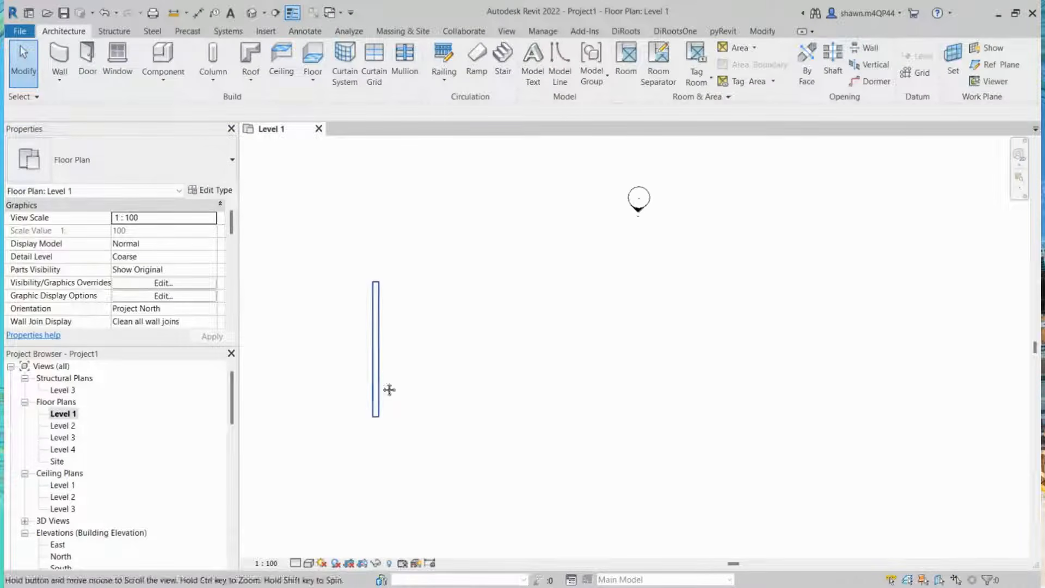
middle_click_drag(389, 390, 457, 362)
scroll(458, 361, "up", 1)
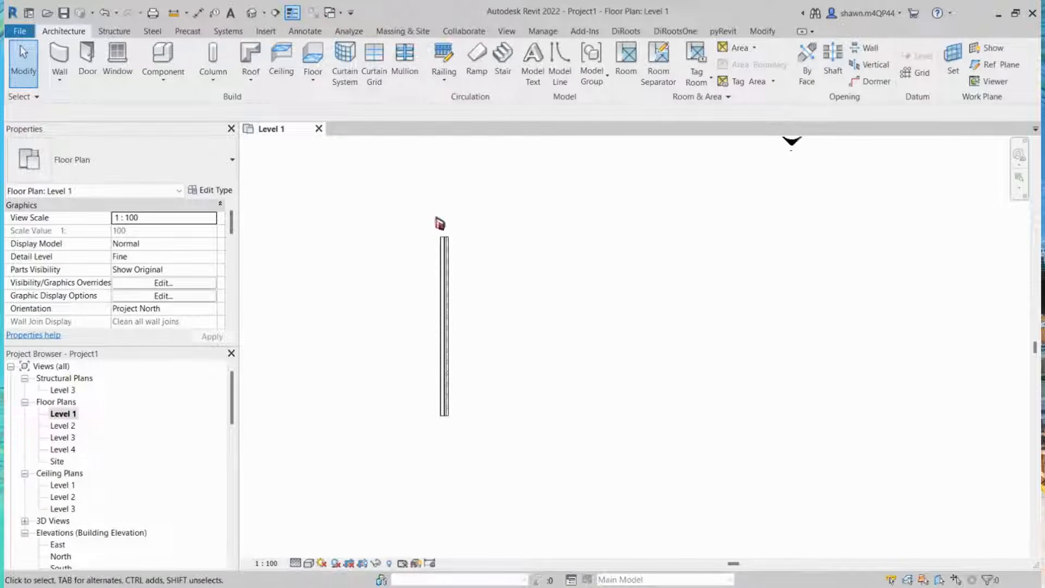
scroll(445, 239, "up", 5)
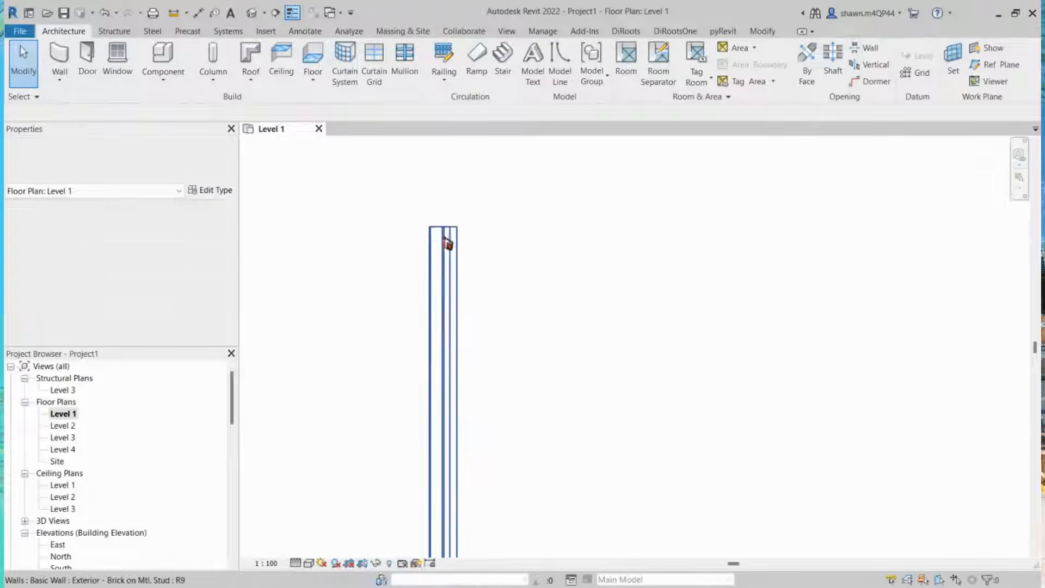
scroll(447, 243, "up", 6)
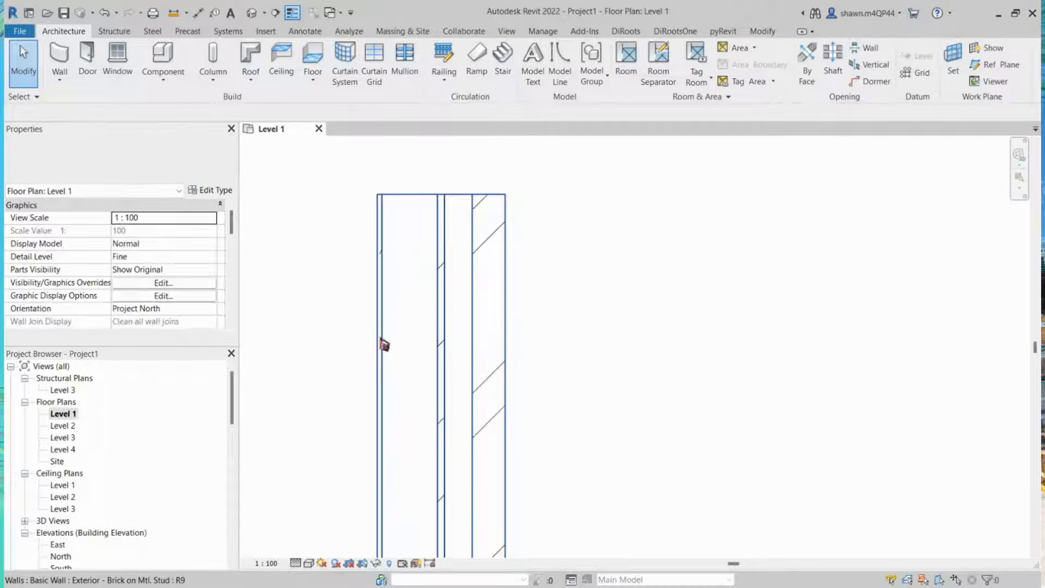
scroll(459, 240, "up", 1)
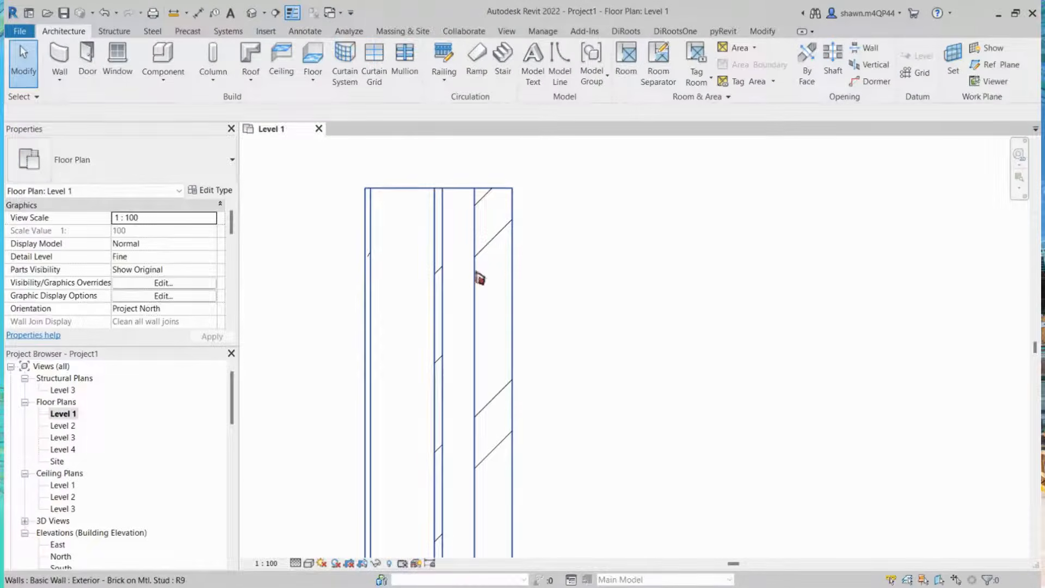
left_click(479, 278)
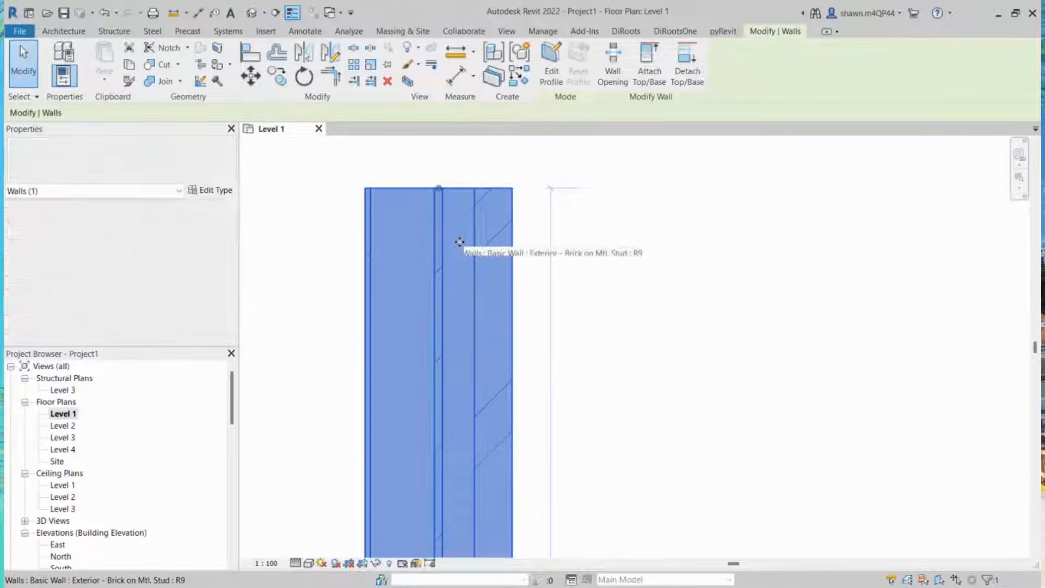
scroll(460, 241, "down", 1)
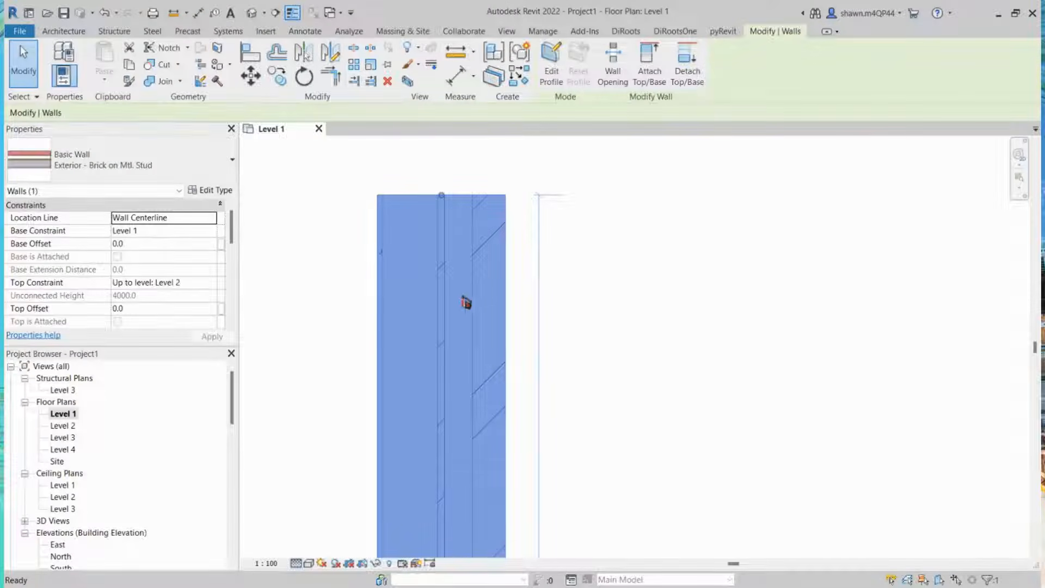
left_click(705, 282)
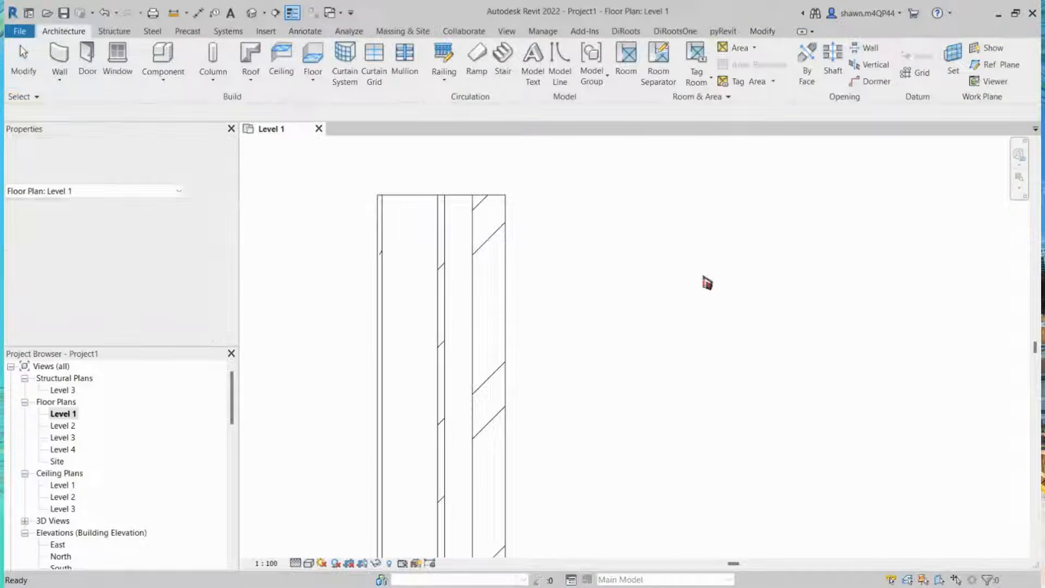
scroll(557, 333, "down", 5)
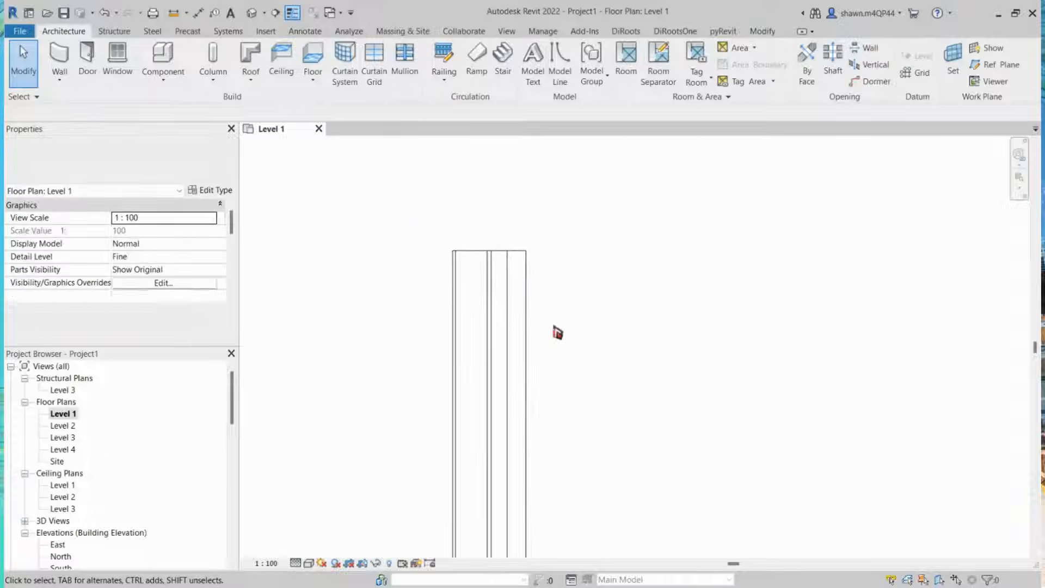
scroll(557, 332, "down", 2)
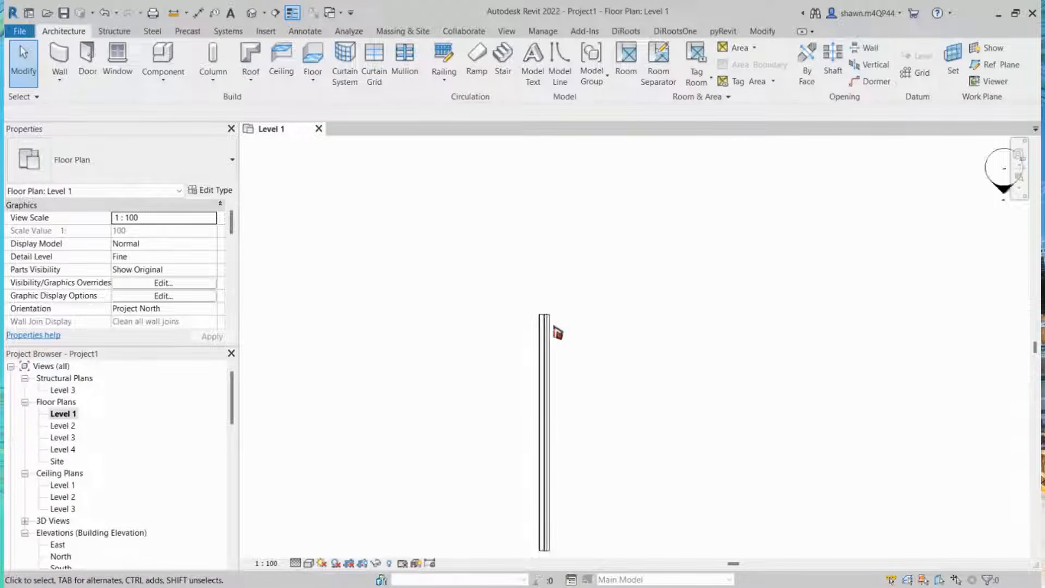
middle_click_drag(745, 468, 590, 348)
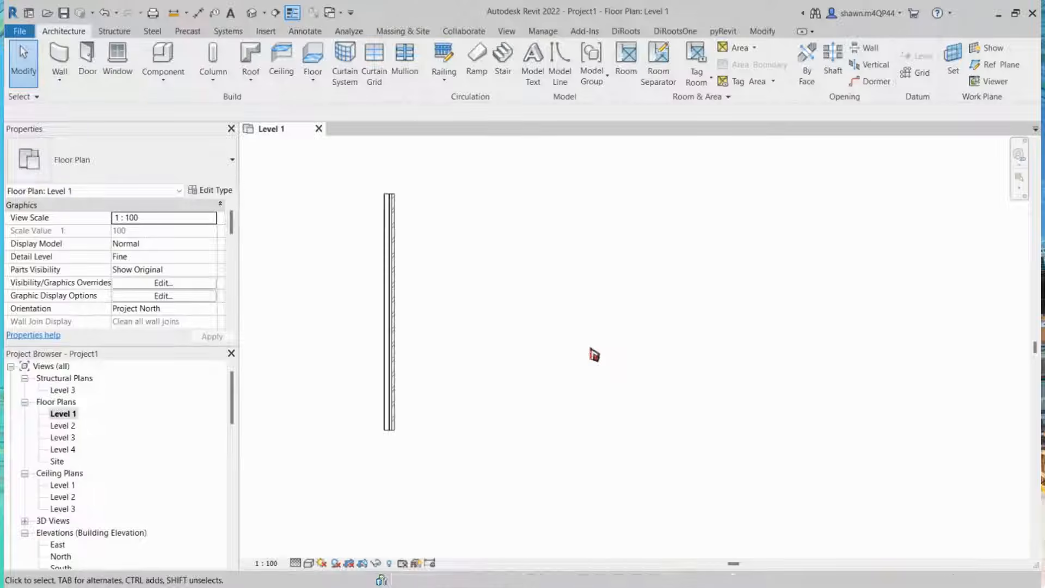
key("w")
key("a")
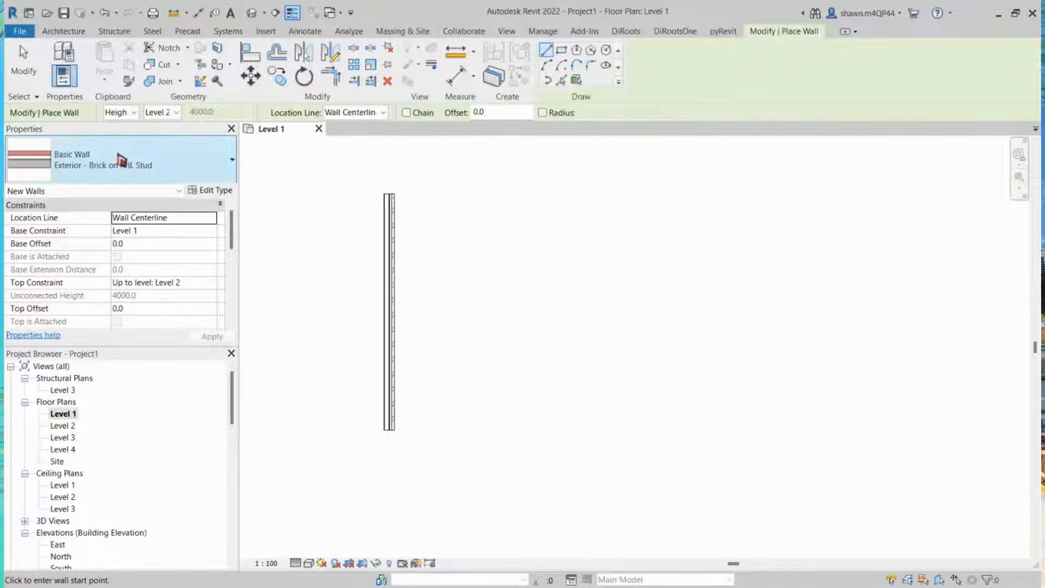
key("Escape")
key("Escape")
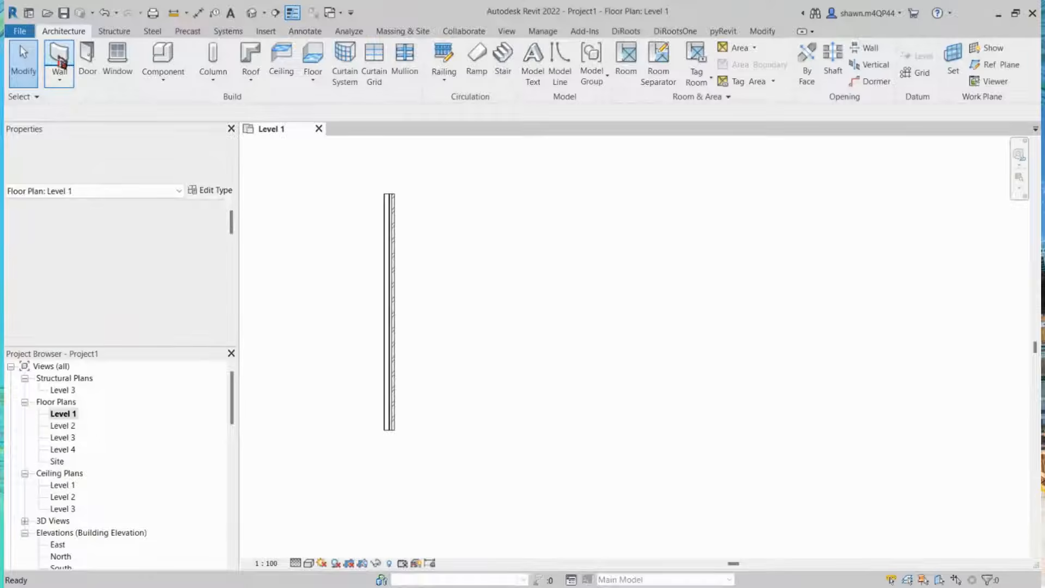
Step: Start the Wall tool and choose the Generic - 200mm wall type
left_click(60, 60)
left_click(122, 168)
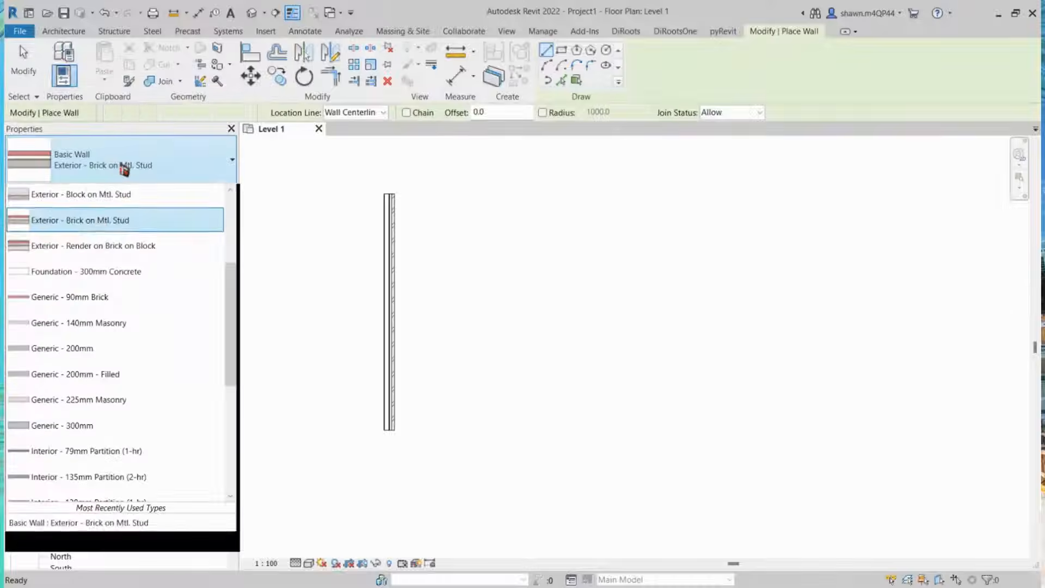
scroll(163, 344, "down", 4)
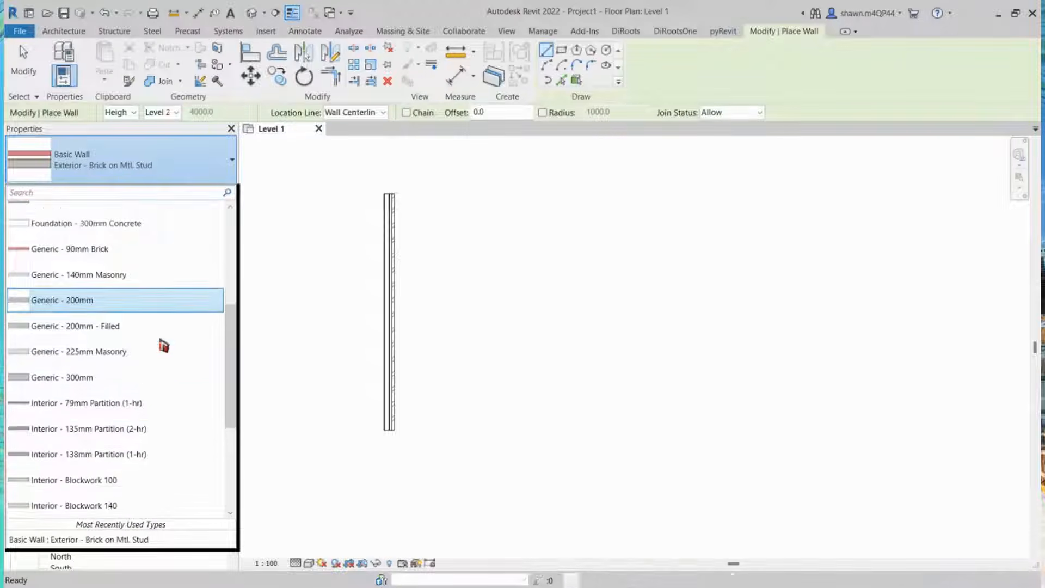
scroll(163, 344, "up", 4)
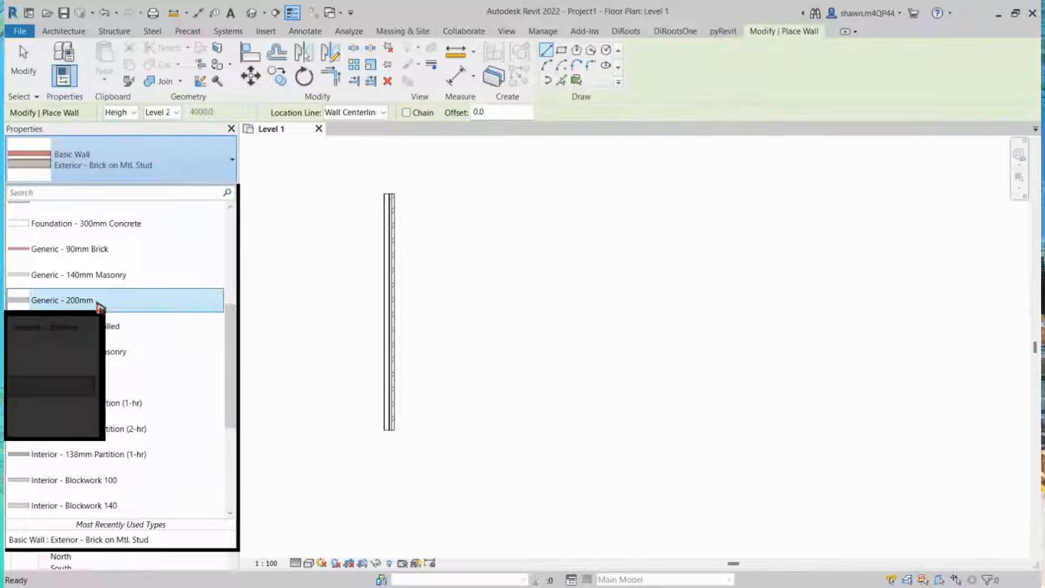
left_click(98, 300)
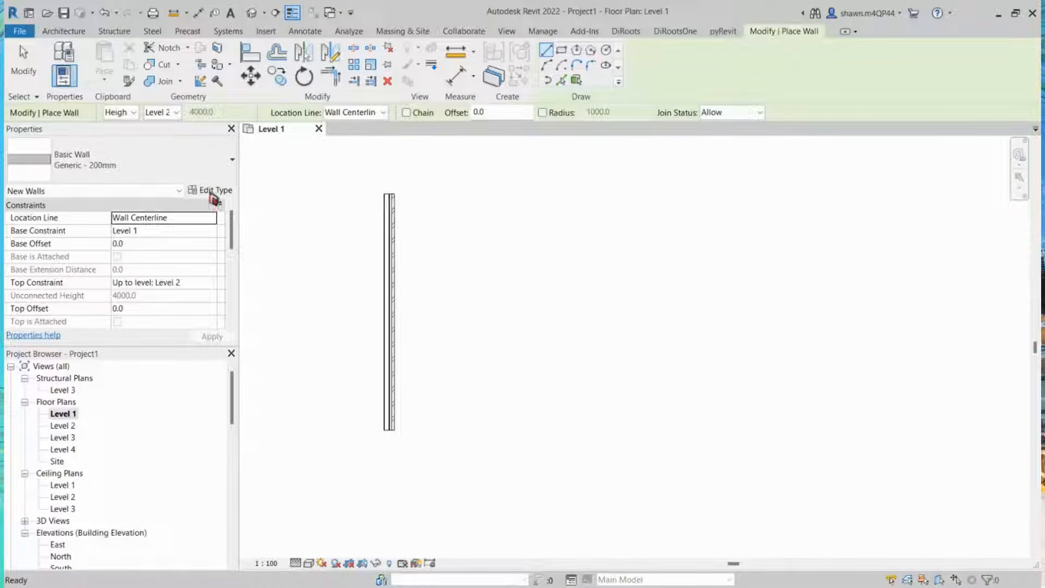
Step: Duplicate the Generic - 200mm type as a new wall type named 150mm CHB with Plastering
left_click(211, 195)
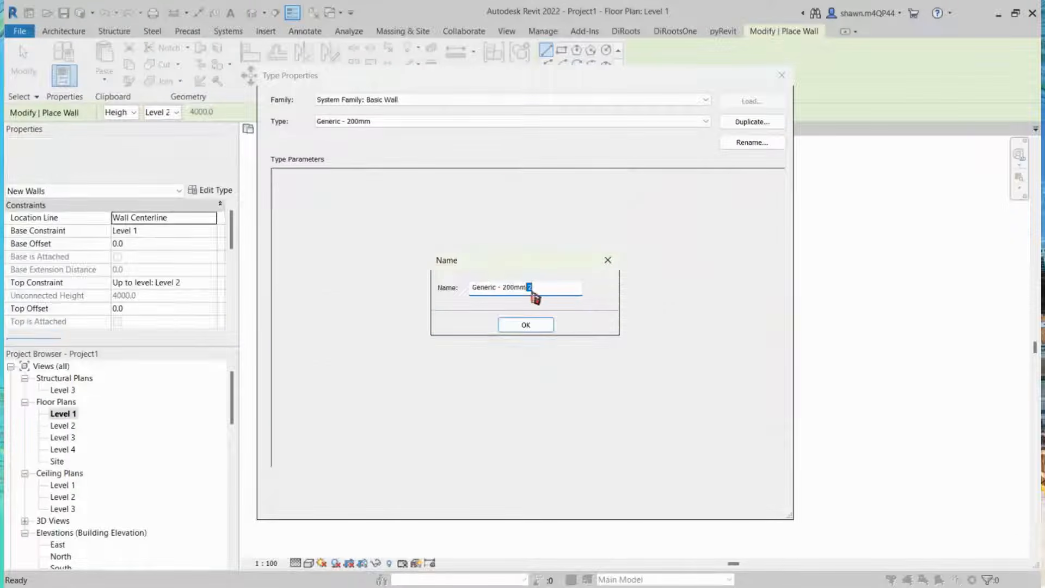
left_click_drag(531, 288, 468, 295)
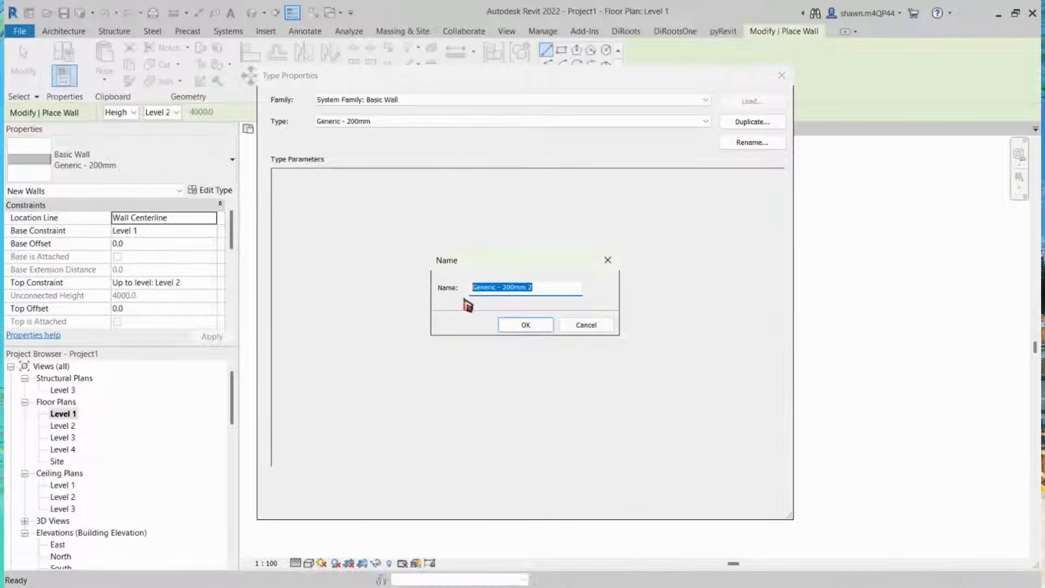
type("150")
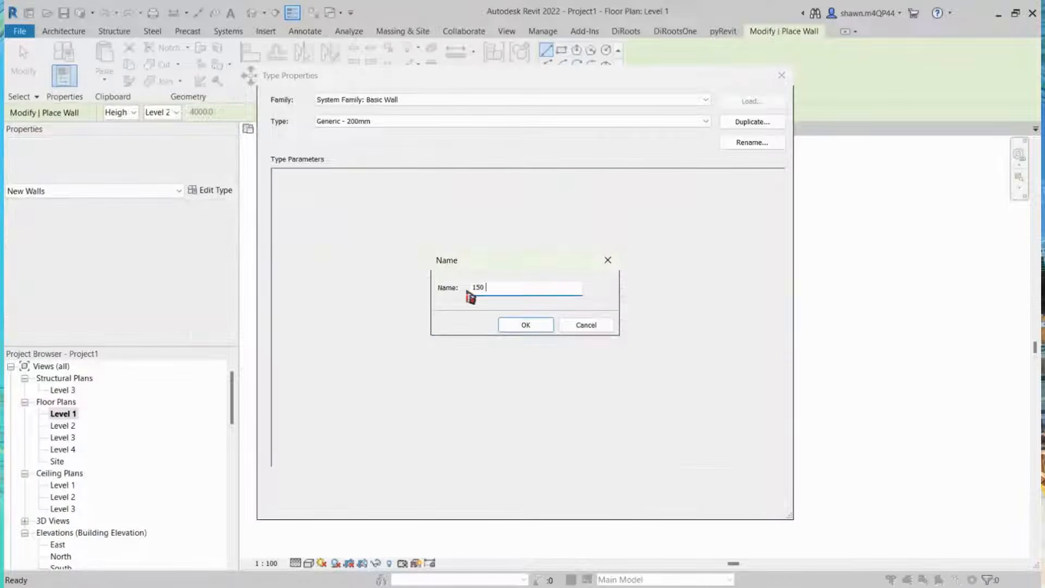
type("mm")
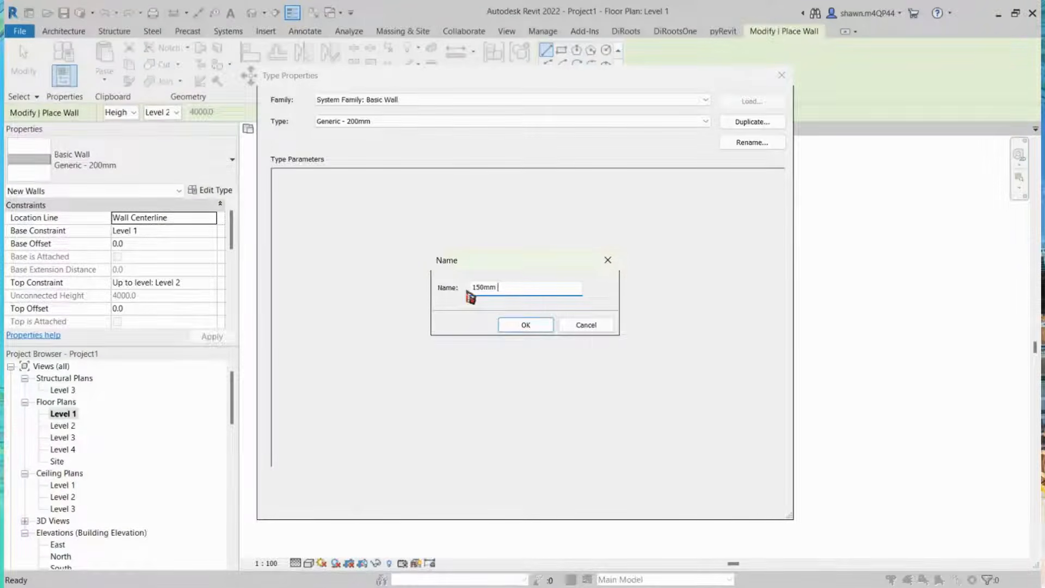
type(" chCH")
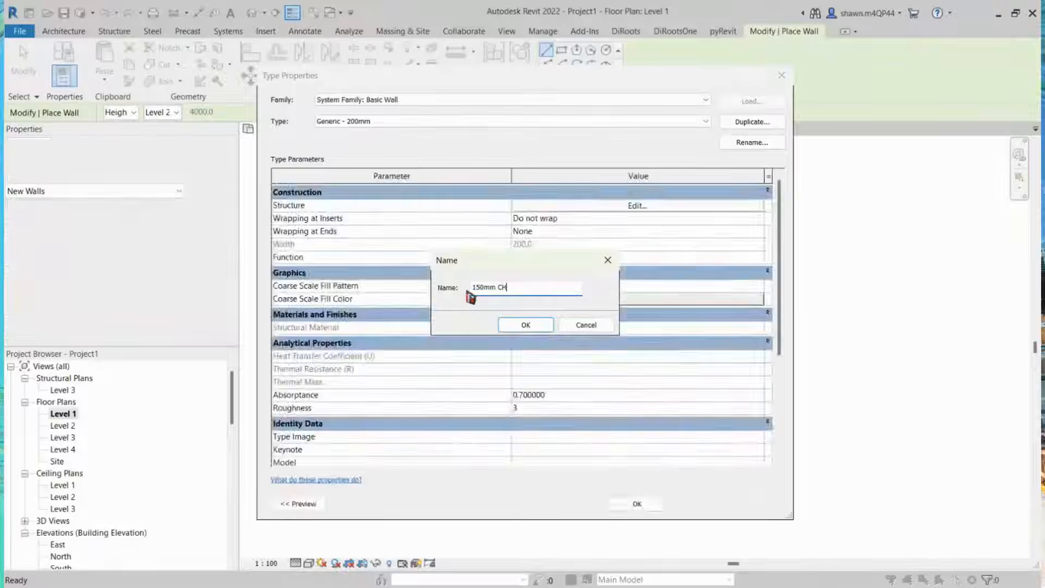
type("B with ")
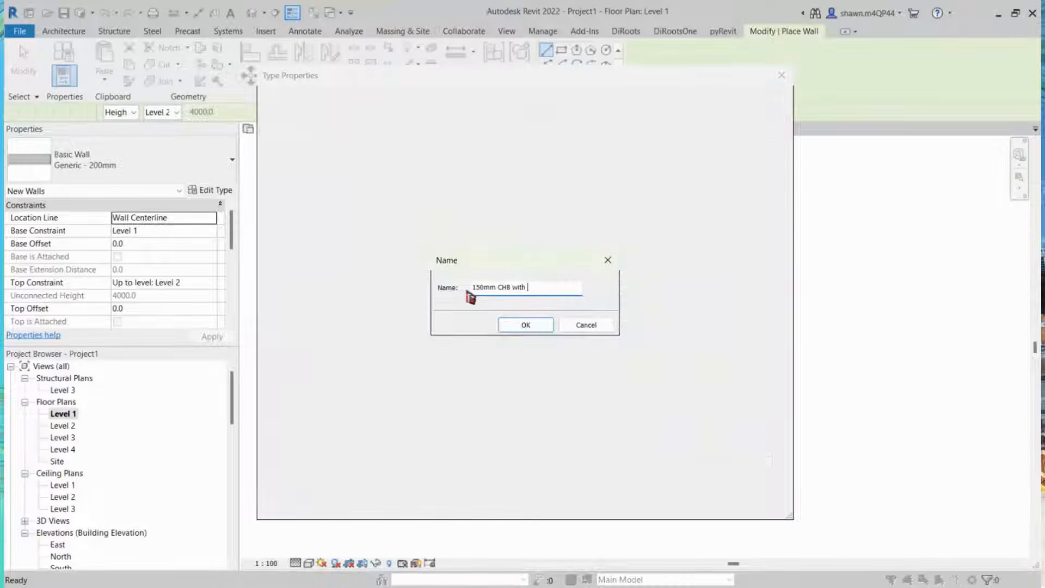
type("Plastering")
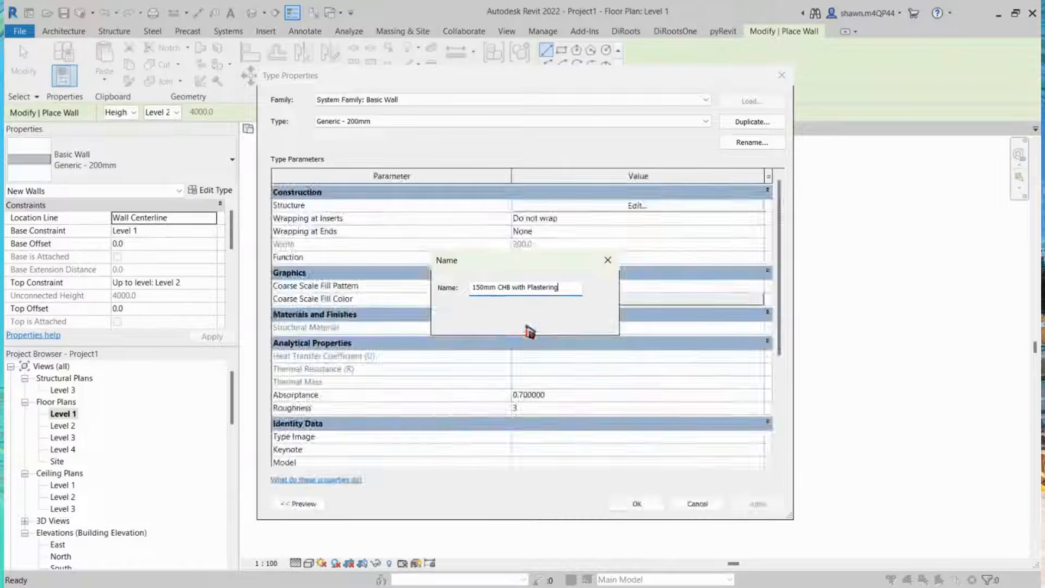
left_click(525, 325)
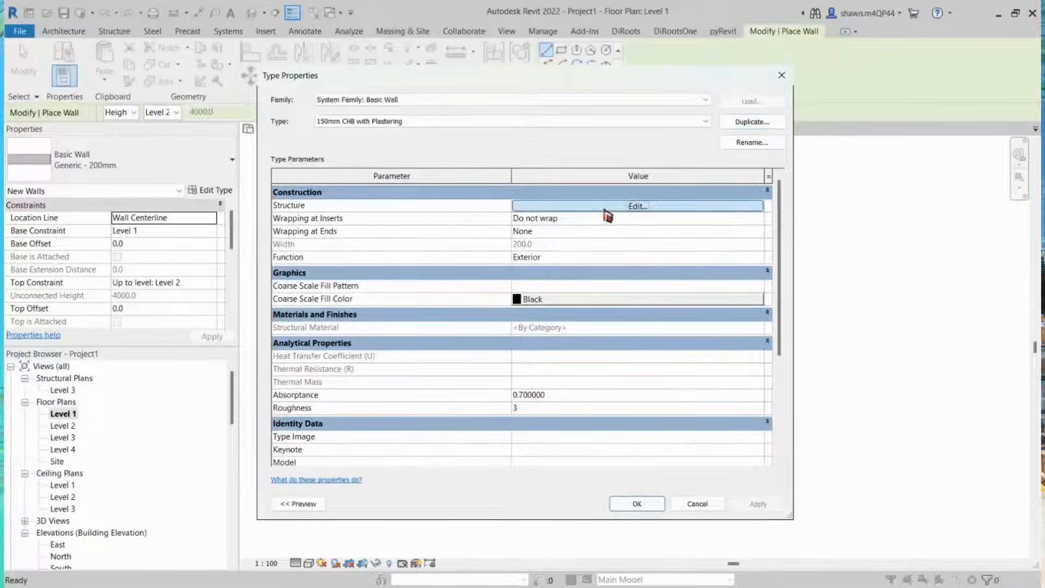
Step: Open the new wall type's structure layers and set the structure layer's thickness to 100 mm
left_click(606, 208)
left_click(520, 207)
left_click(517, 207)
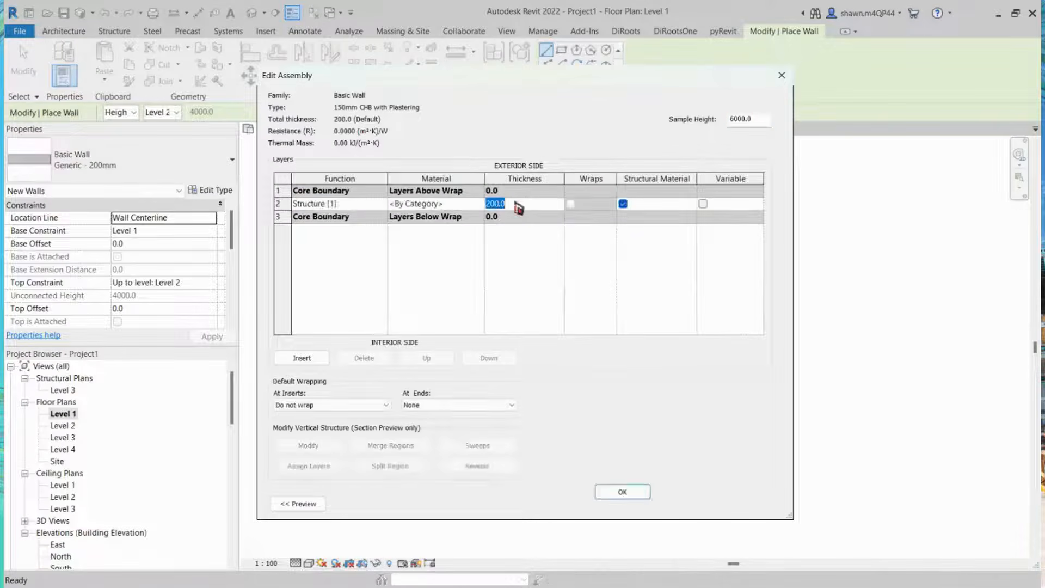
left_click(542, 205)
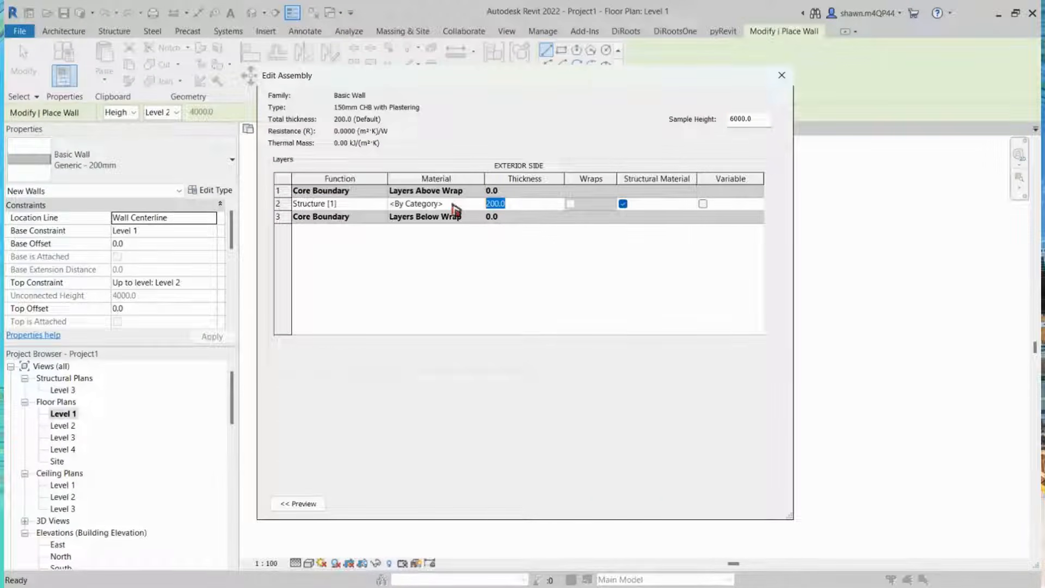
type("100")
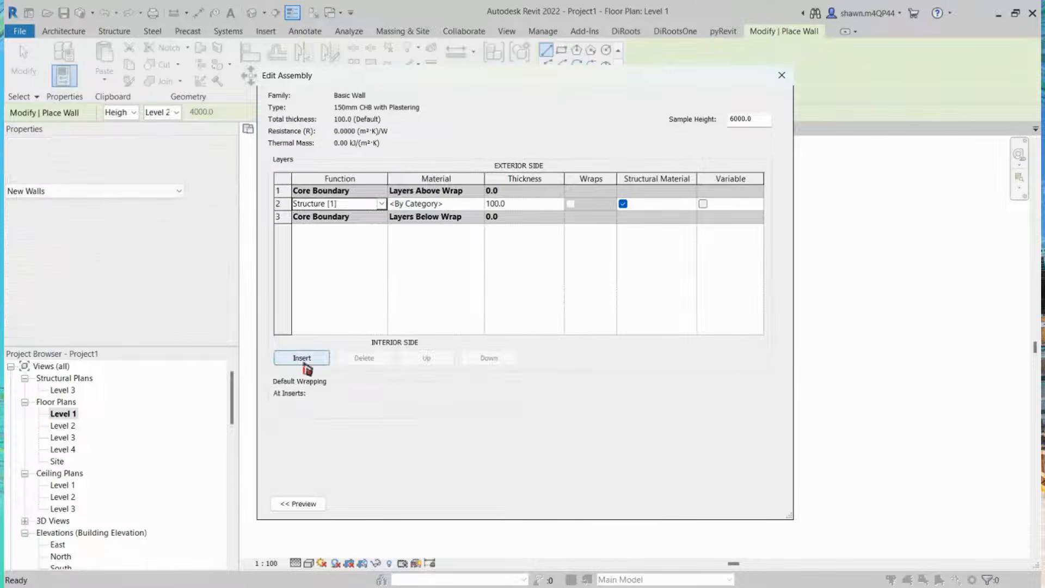
Step: Insert two new layers into the wall assembly
left_click(300, 357)
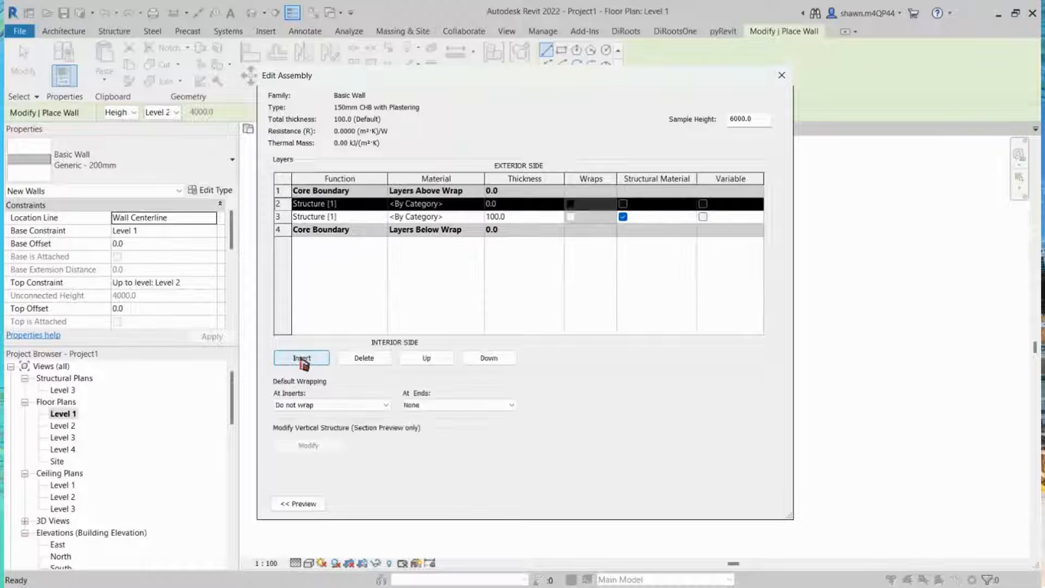
left_click(302, 358)
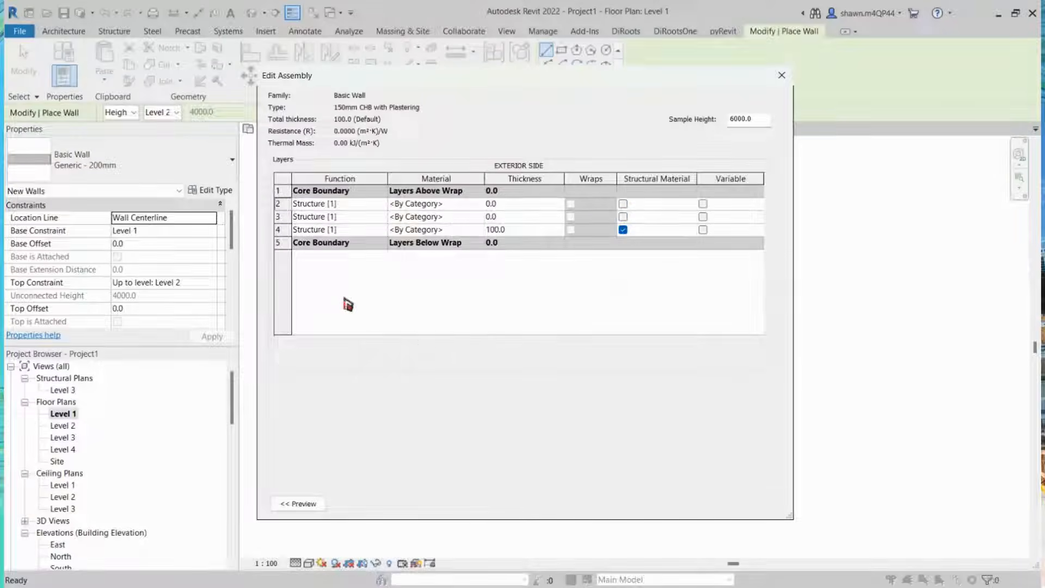
left_click(358, 230)
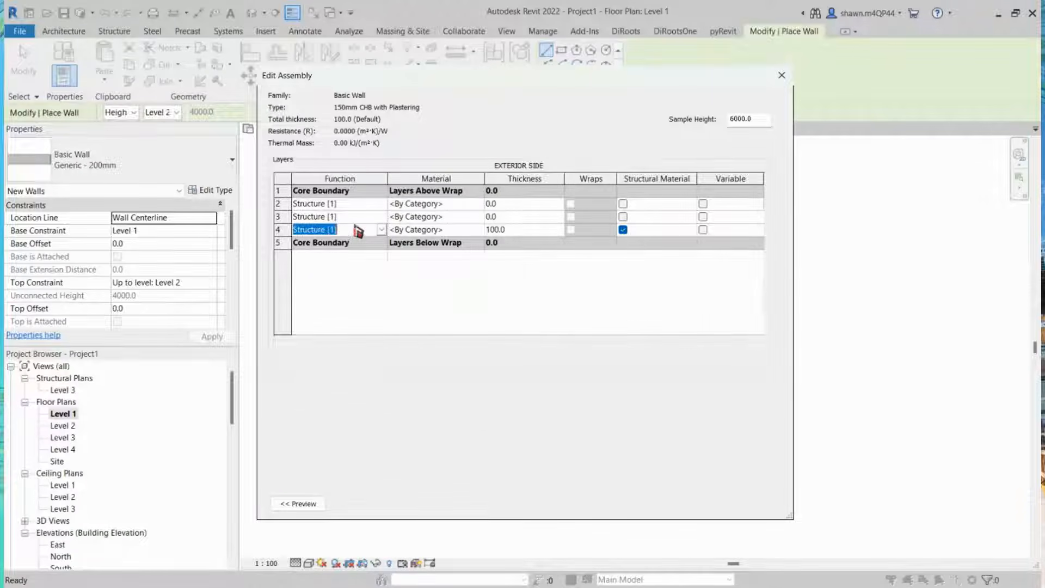
left_click(366, 204)
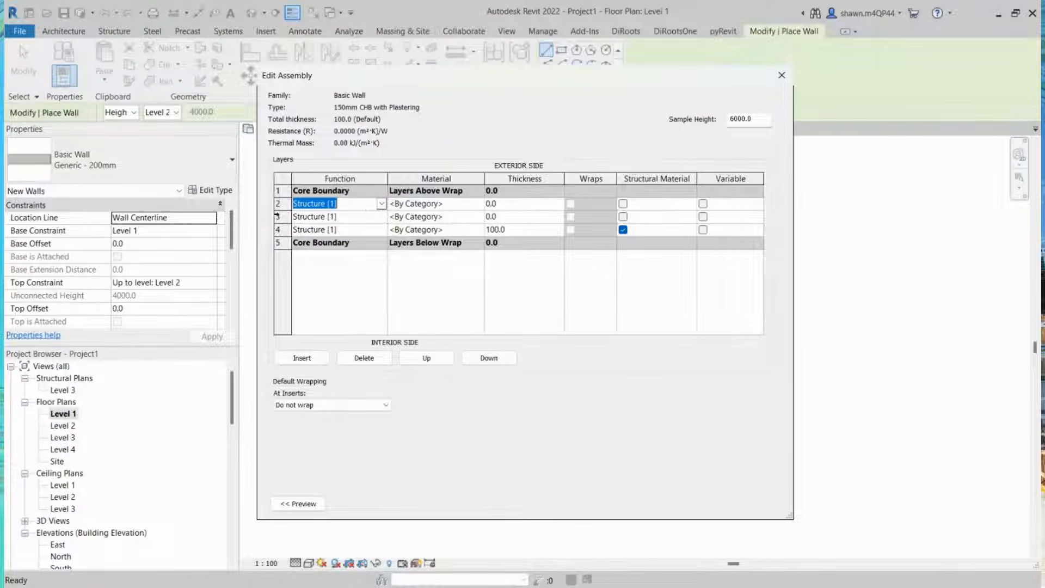
left_click(341, 217)
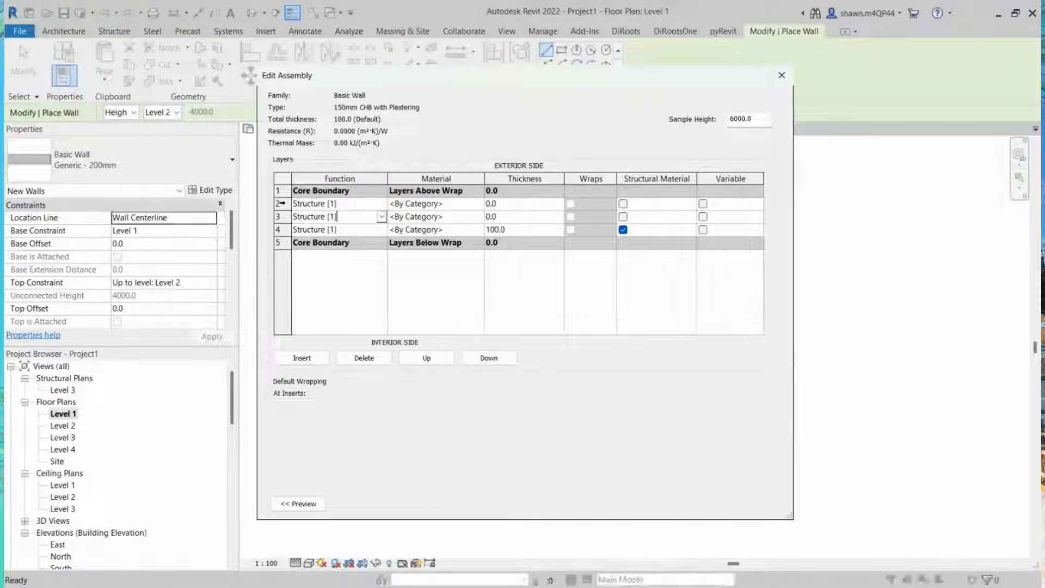
Step: Move one new layer above the upper core boundary and the original structure layer below the lower core boundary
left_click(309, 206)
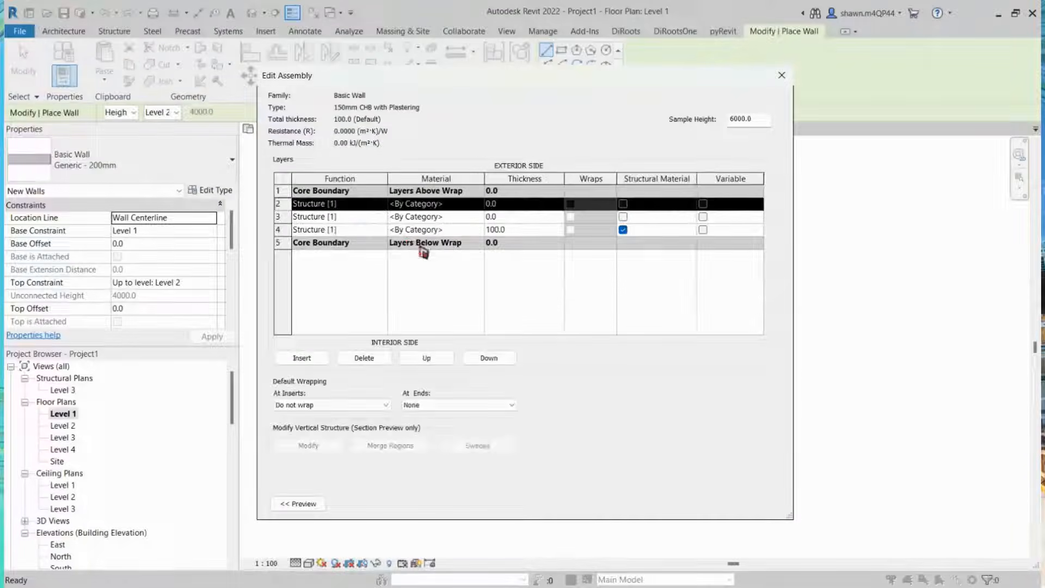
left_click(423, 363)
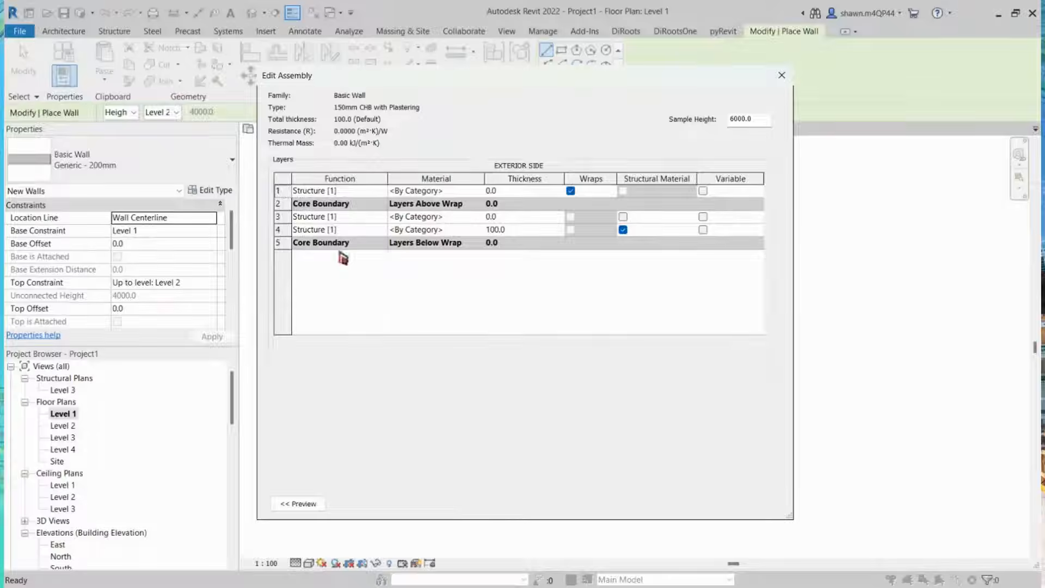
left_click(285, 232)
left_click(492, 367)
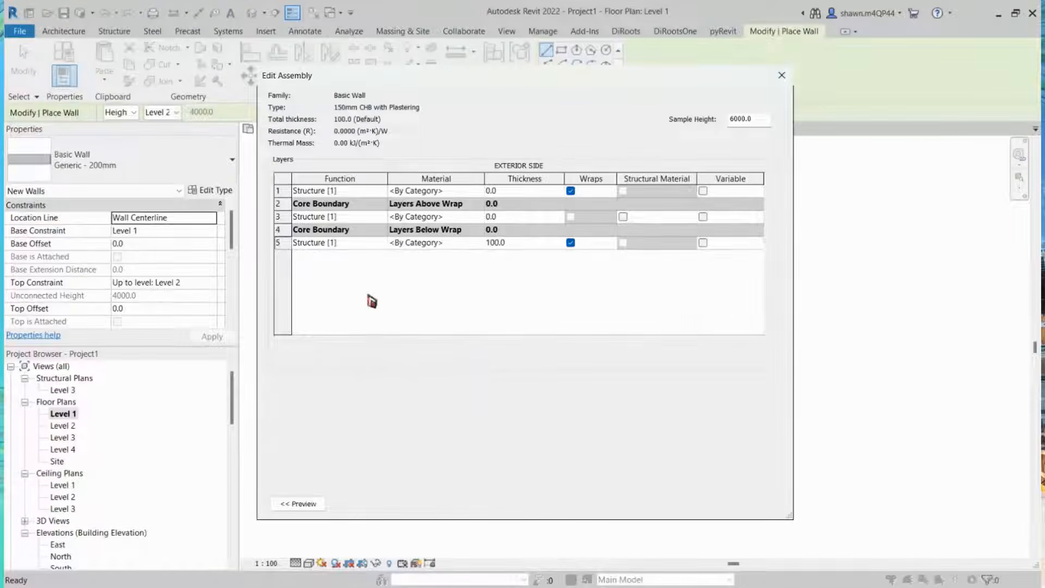
Step: Set the interior outer layer's function to Finish 2 [5] and the exterior outer layer's function to Finish 1 [4]
left_click(384, 246)
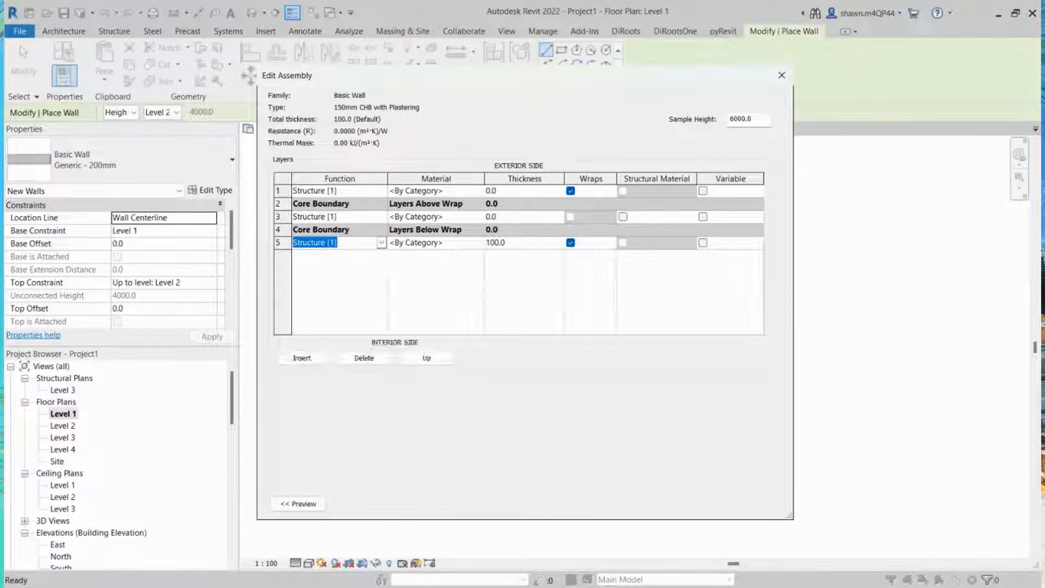
left_click(380, 244)
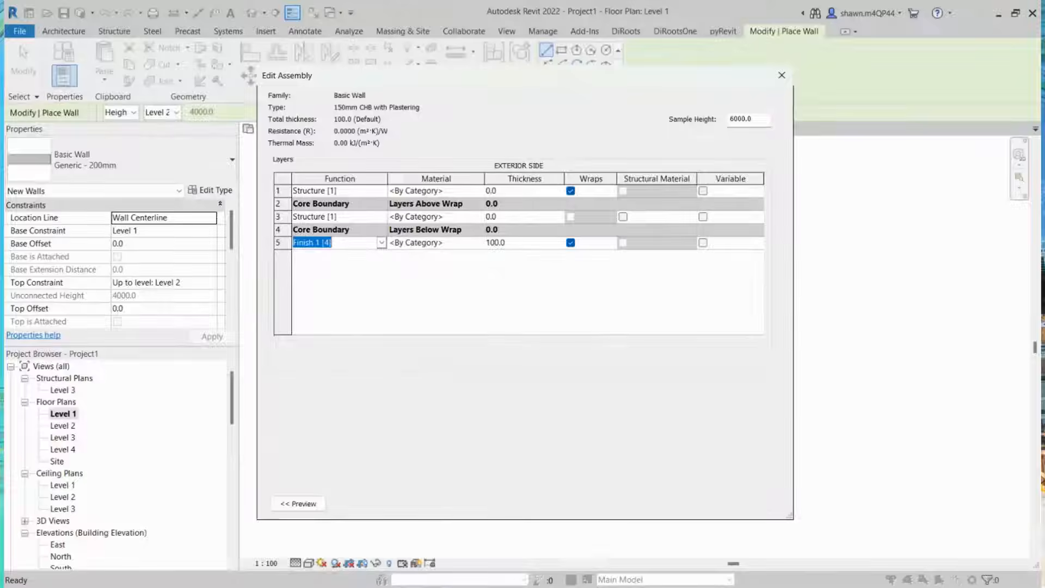
left_click(312, 300)
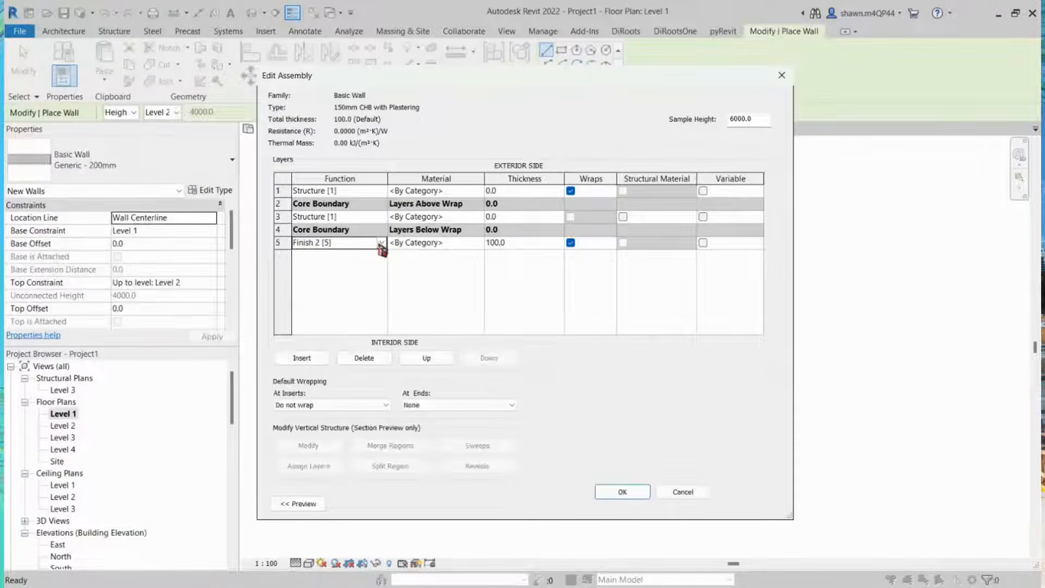
left_click(380, 191)
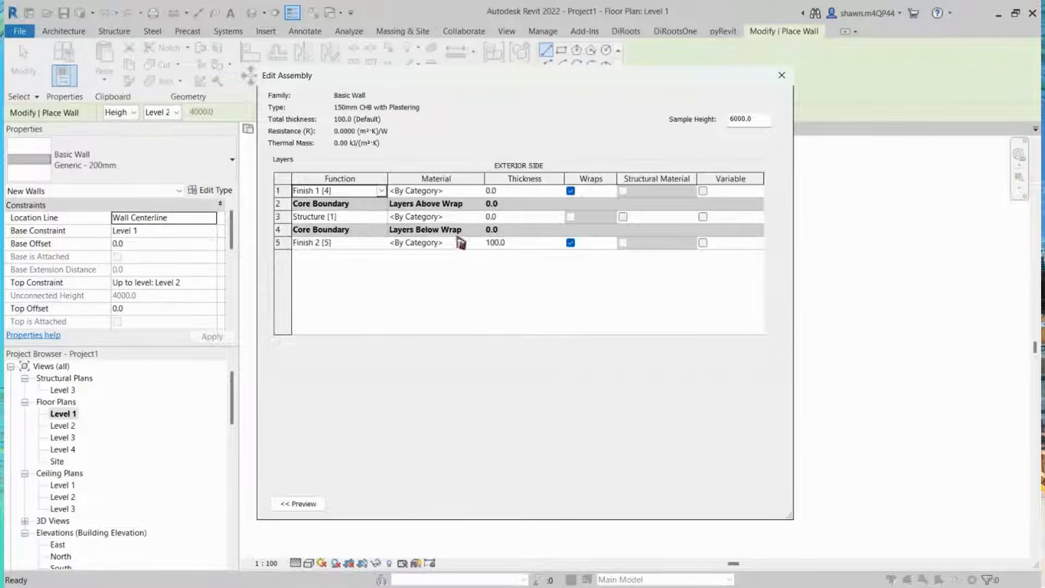
Step: Set the core structure layer's thickness to 100 mm and both finish layers' thicknesses to 12.5 mm
left_click(511, 218)
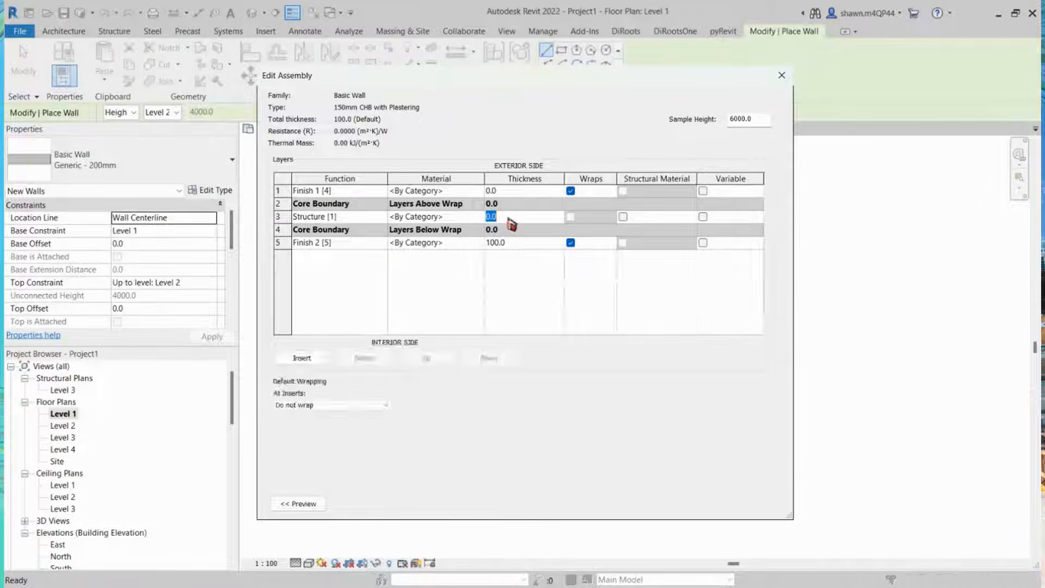
type("100")
left_click(530, 243)
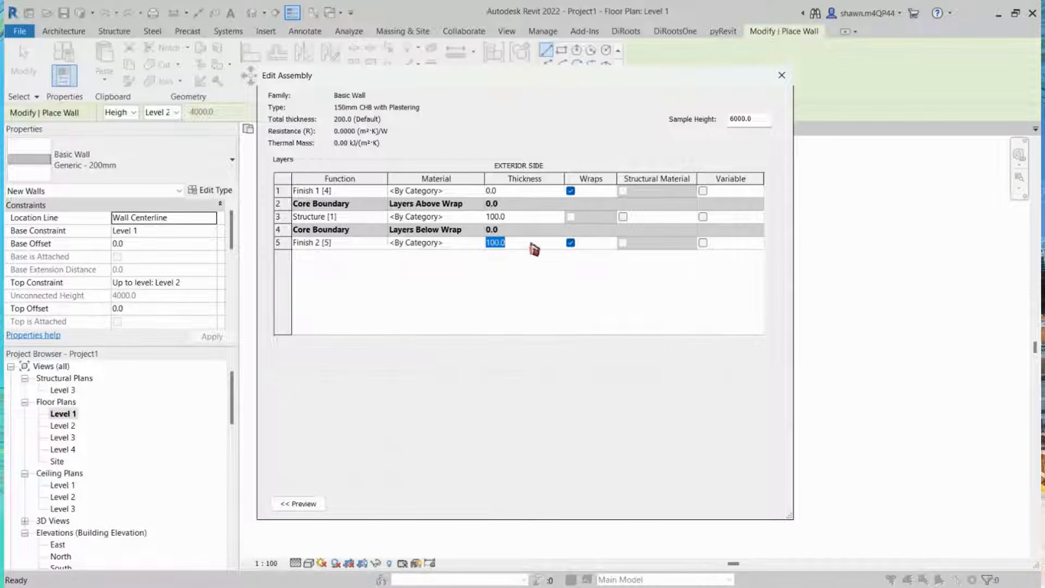
type("25")
type("12.5")
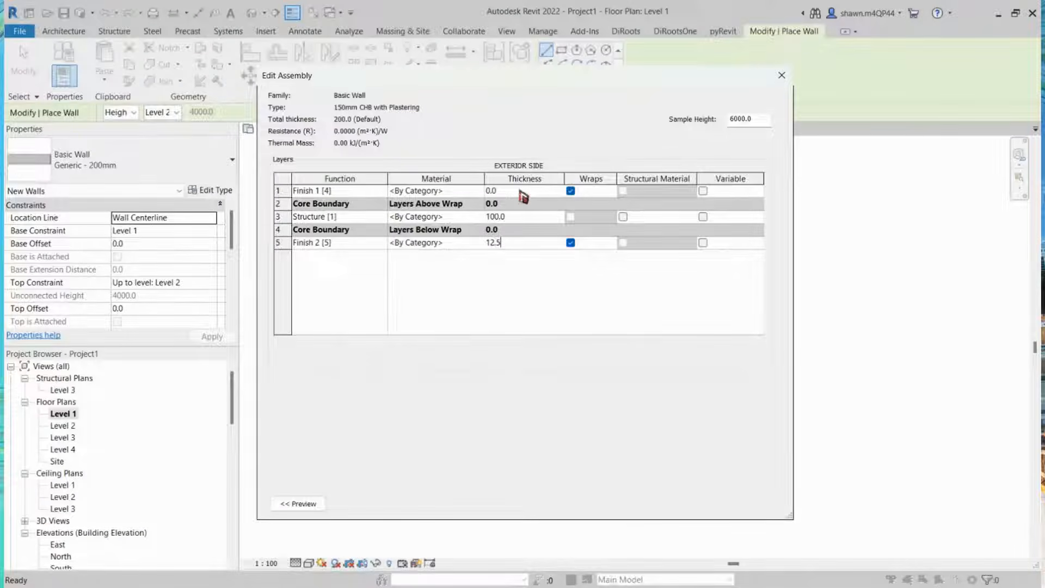
left_click(521, 192)
type("12")
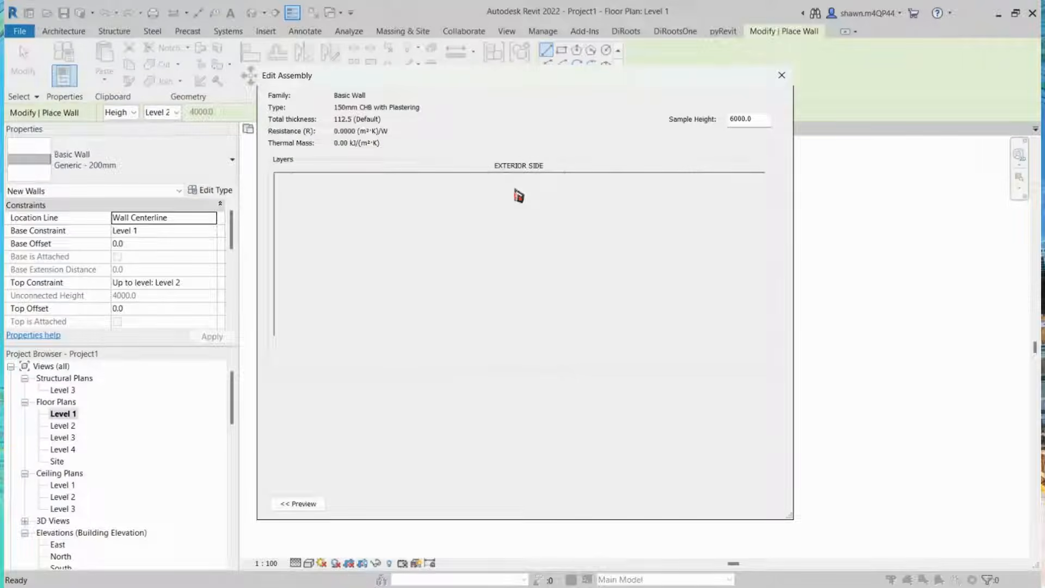
type(".5")
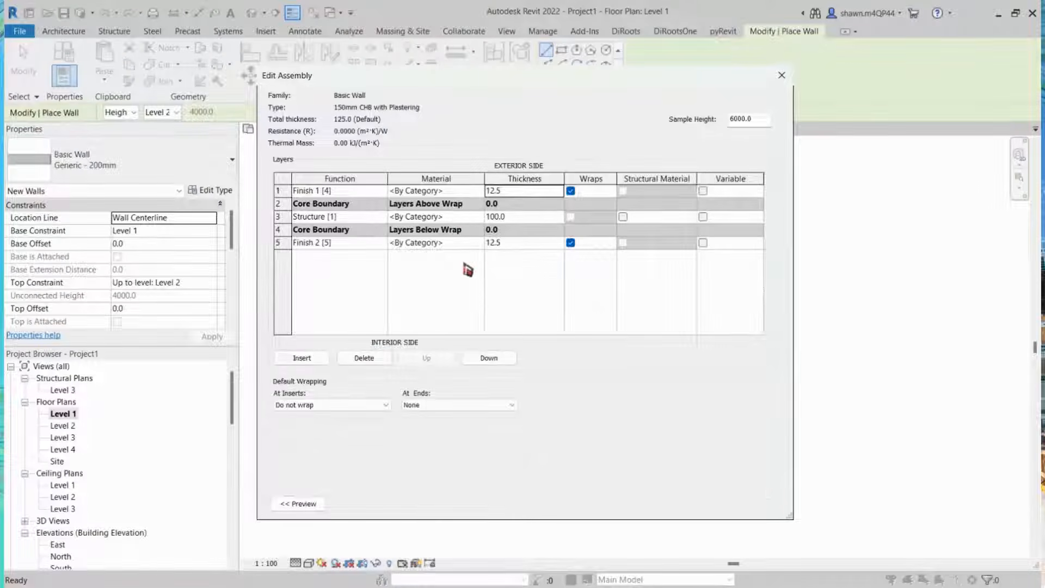
Step: Open the material browser for the core structure layer's material
left_click(459, 218)
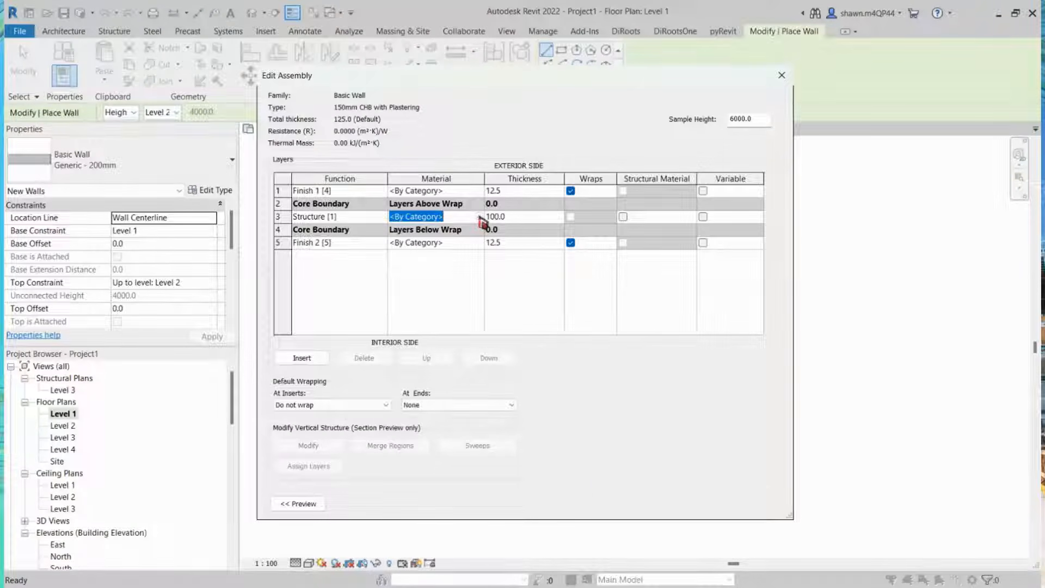
left_click(480, 218)
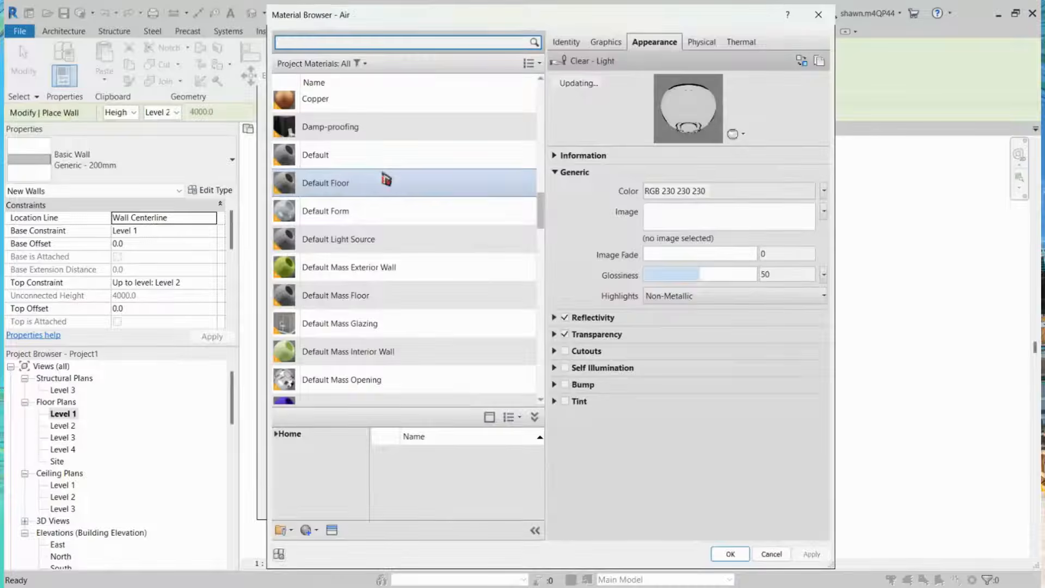
left_click(392, 154)
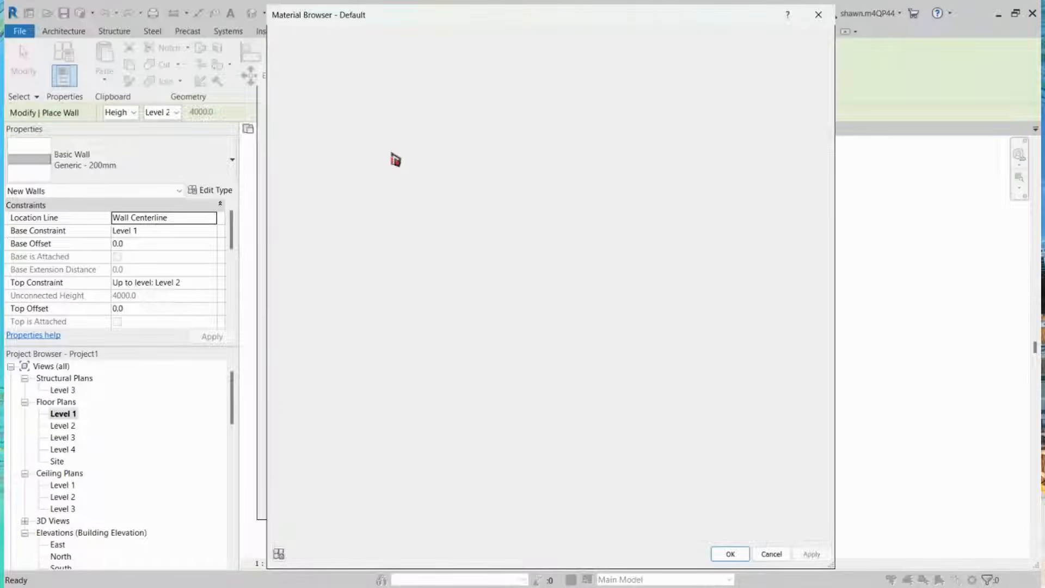
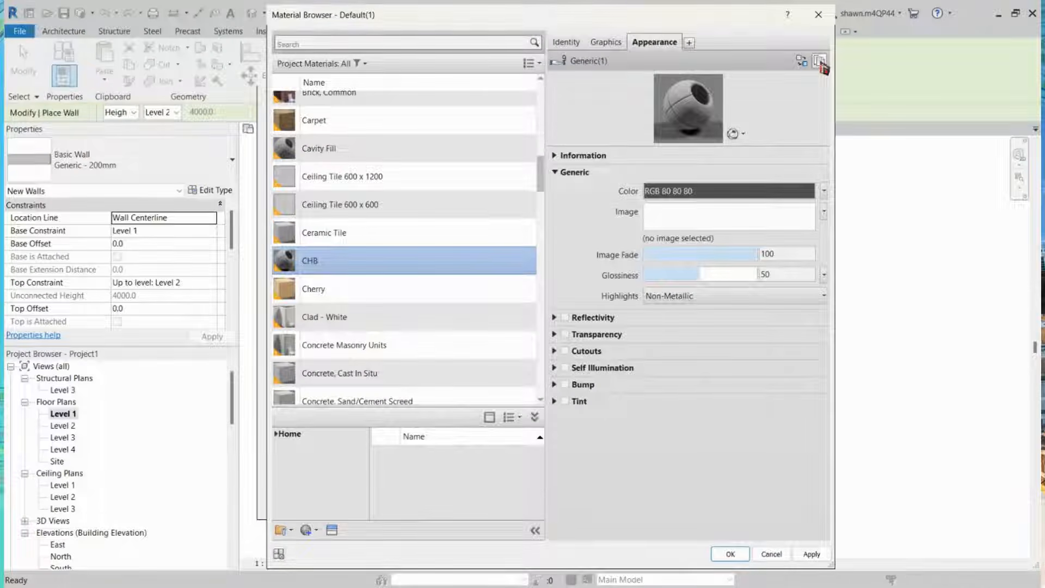
Step: Open the asset browser to replace the CHB material's appearance and search Autodesk Physical Assets for "CONCRETE MASONRY"
left_click_drag(835, 65, 887, 70)
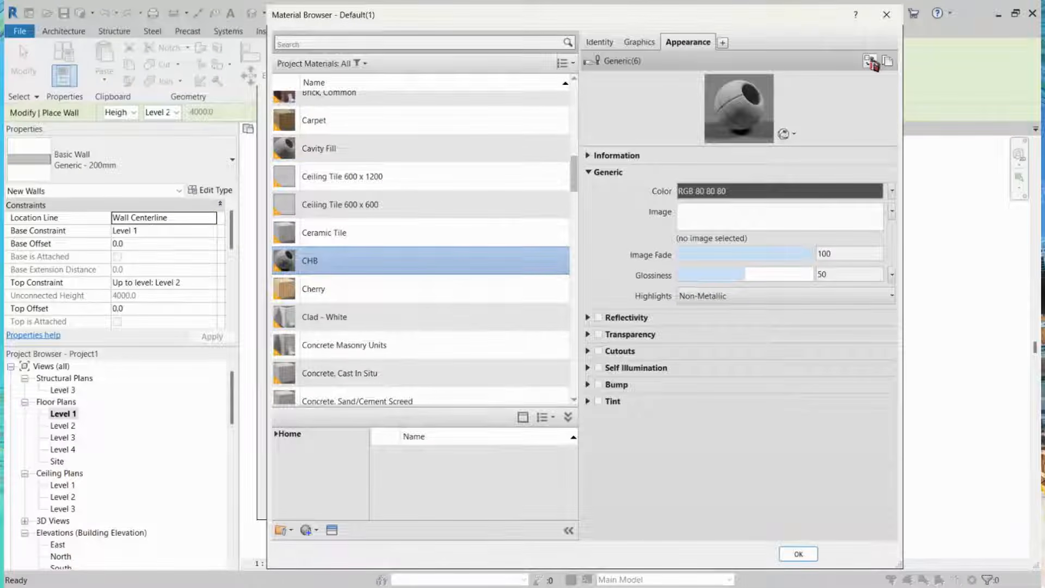
left_click(872, 63)
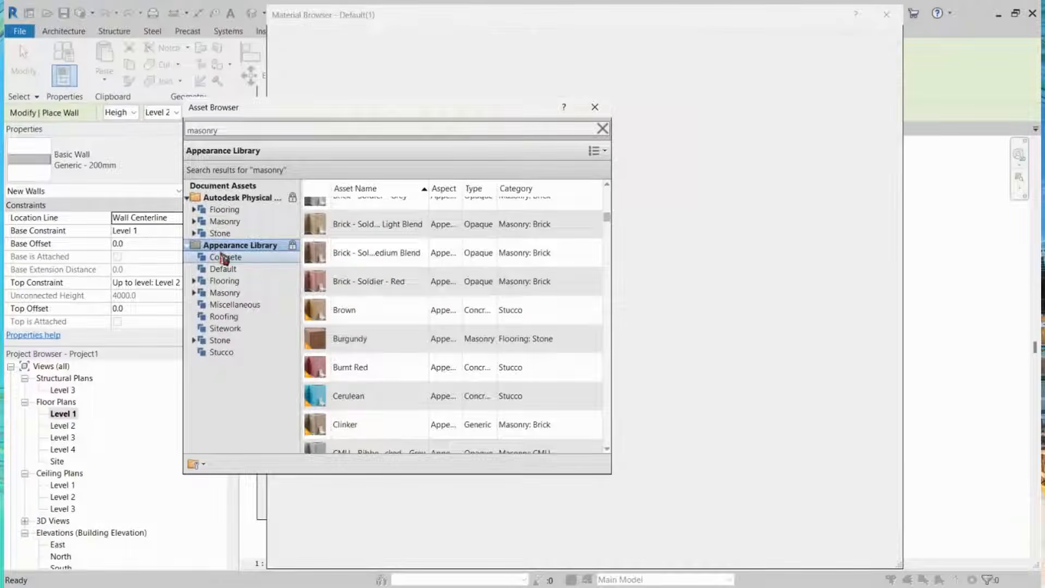
left_click(224, 258)
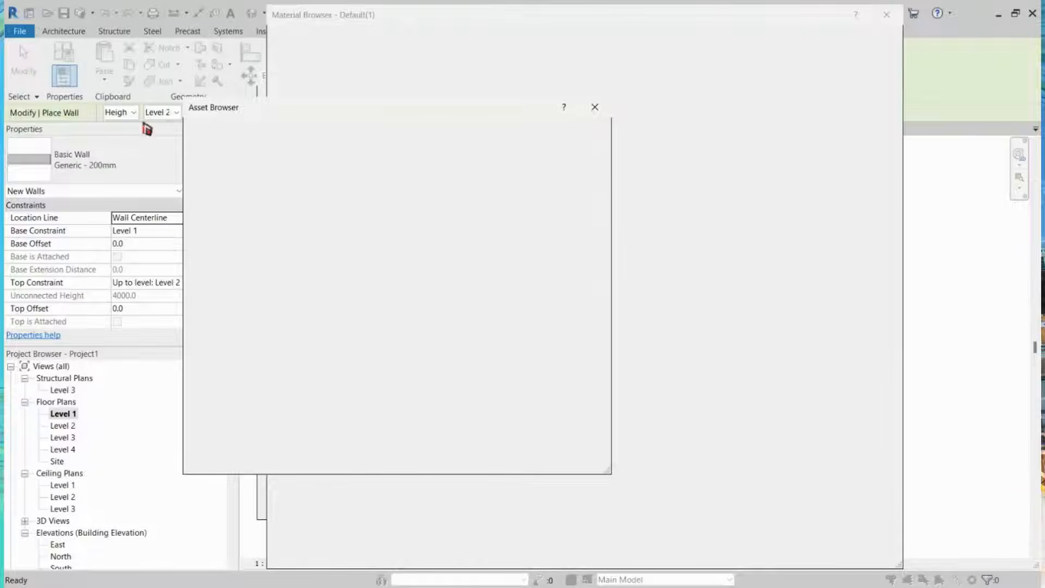
key("Right")
key("Right")
key("Right")
key("Right")
key("Right")
key("Right")
key("BackSpace")
key("BackSpace")
key("BackSpace")
key("BackSpace")
key("BackSpace")
key("BackSpace")
key("BackSpace")
key("BackSpace")
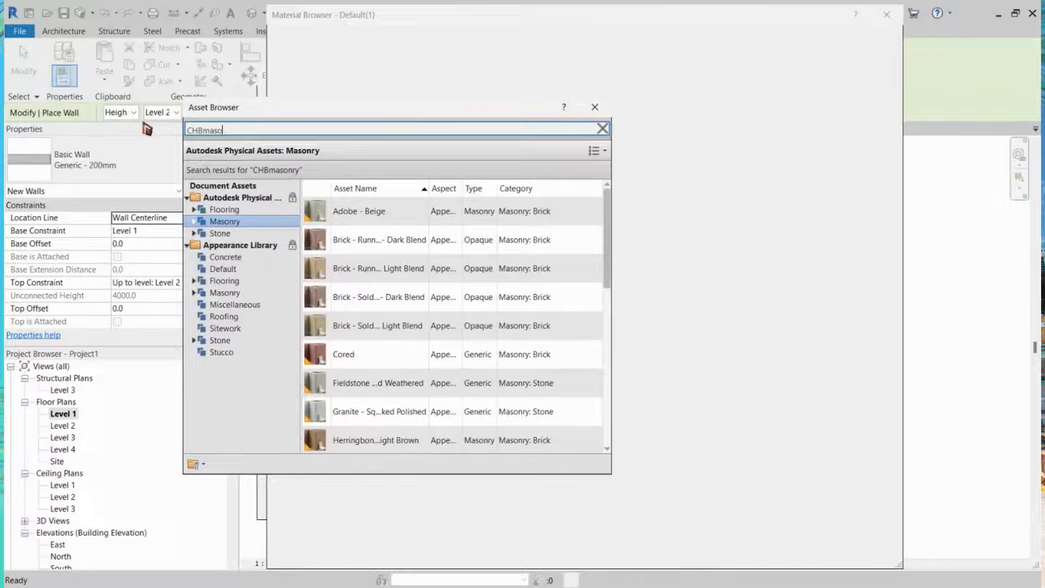
key("BackSpace")
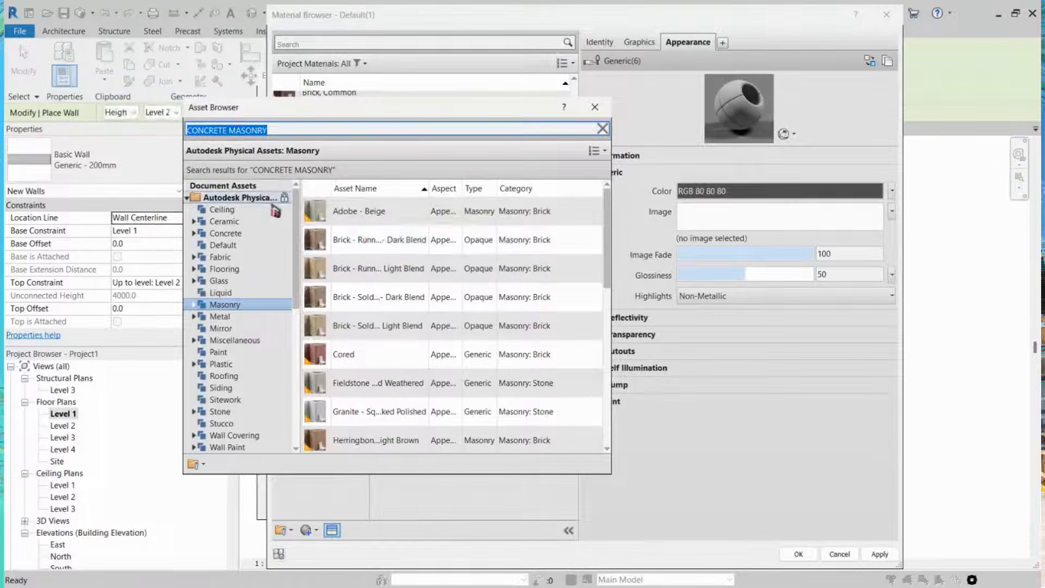
left_click(263, 200)
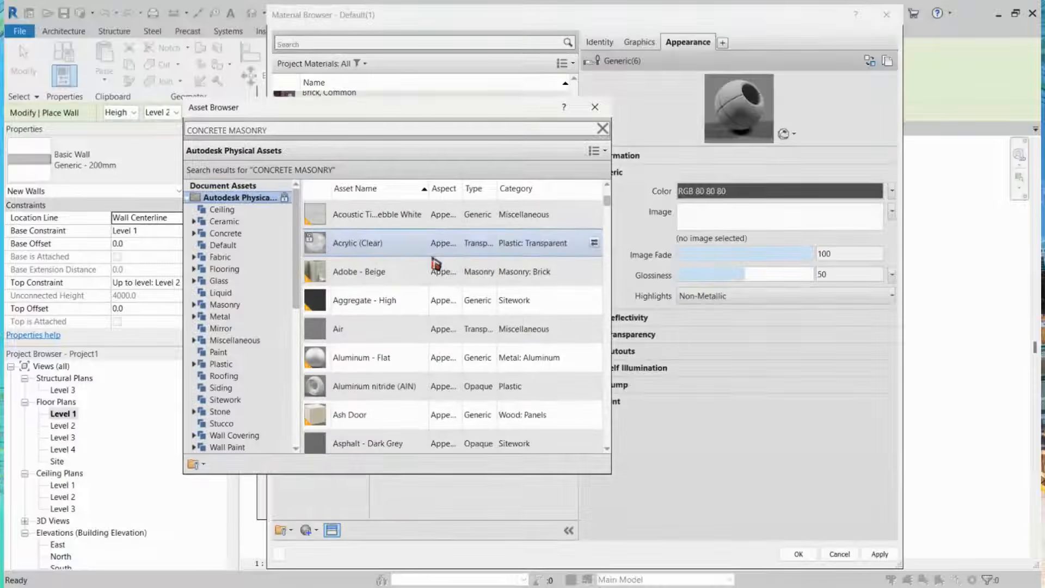
Step: Browse the Appearance Library search results for a suitable masonry asset
scroll(428, 256, "down", 3)
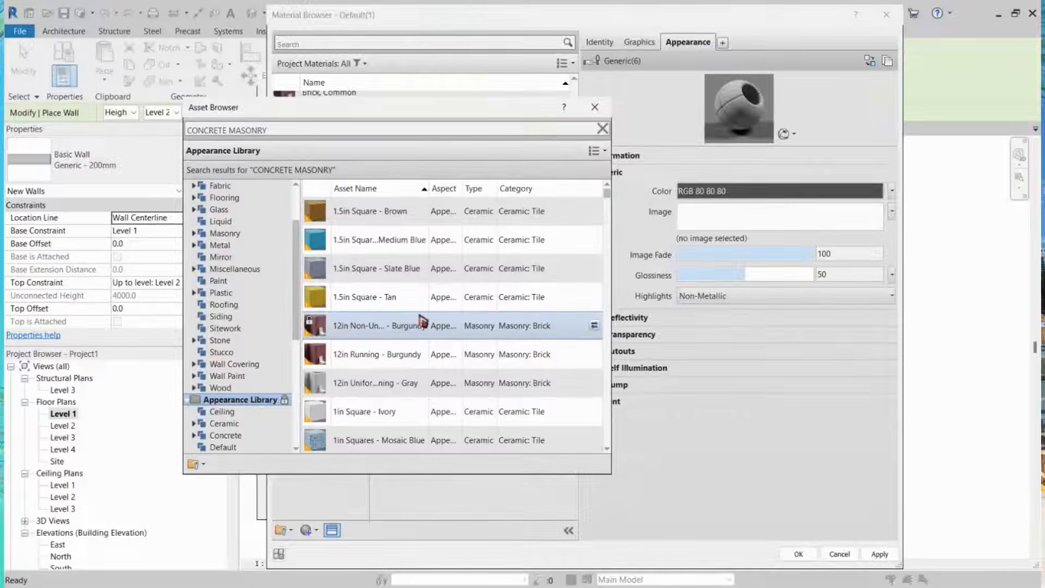
scroll(423, 322, "down", 5)
scroll(423, 321, "down", 10)
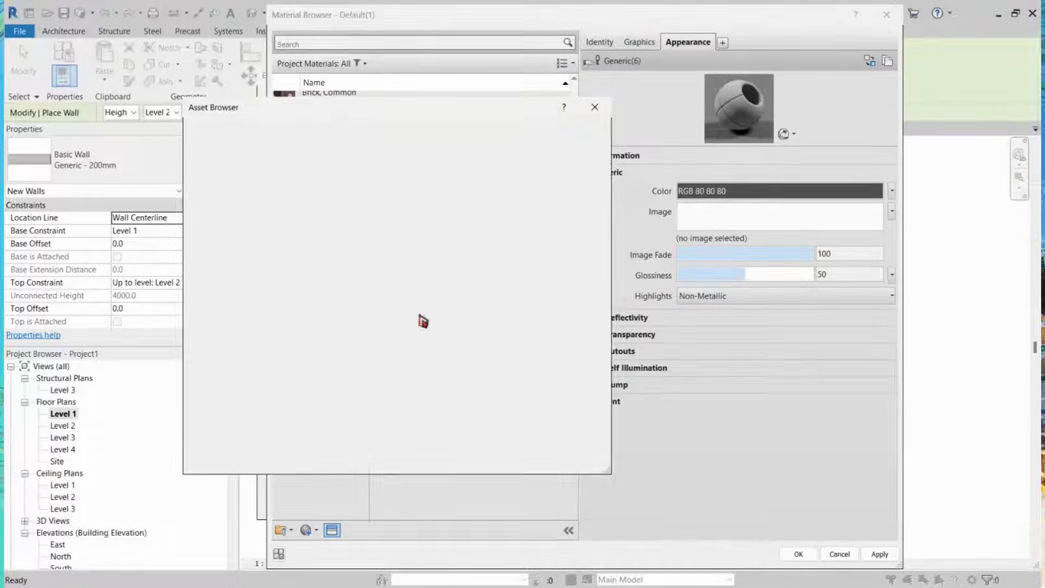
scroll(423, 322, "down", 10)
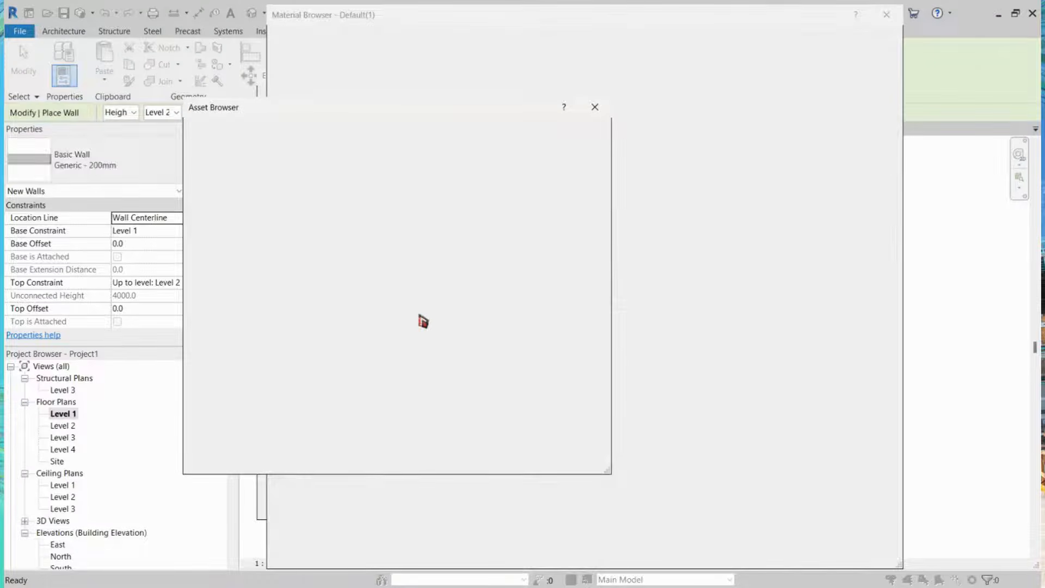
scroll(339, 255, "down", 10)
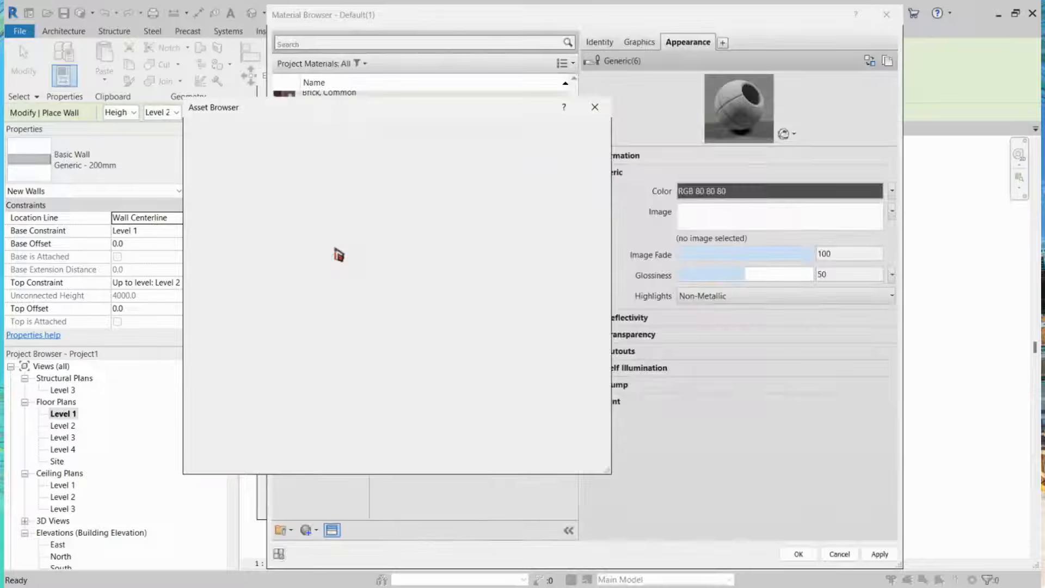
scroll(340, 255, "down", 5)
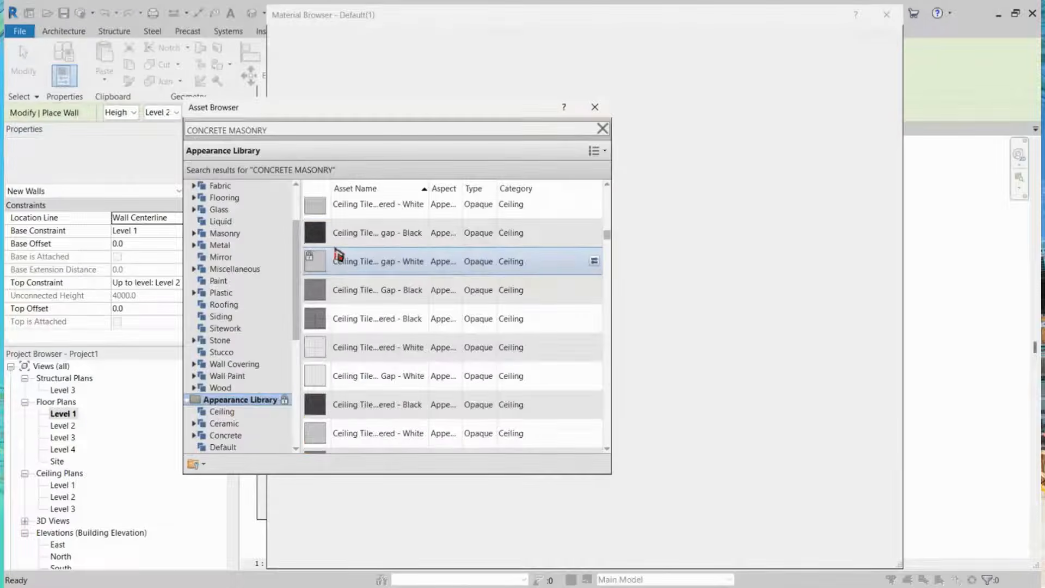
scroll(339, 255, "down", 5)
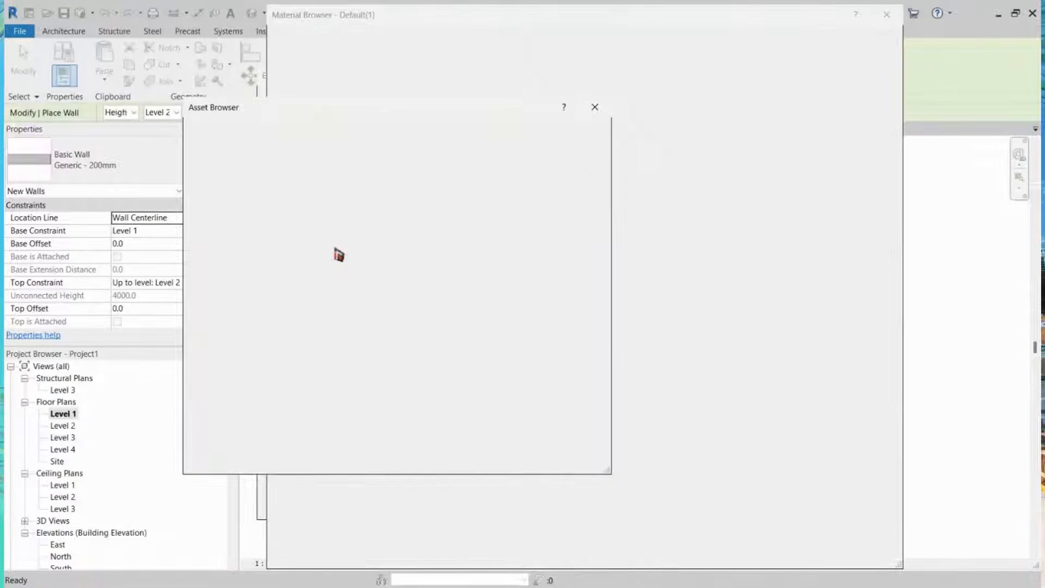
scroll(339, 254, "down", 5)
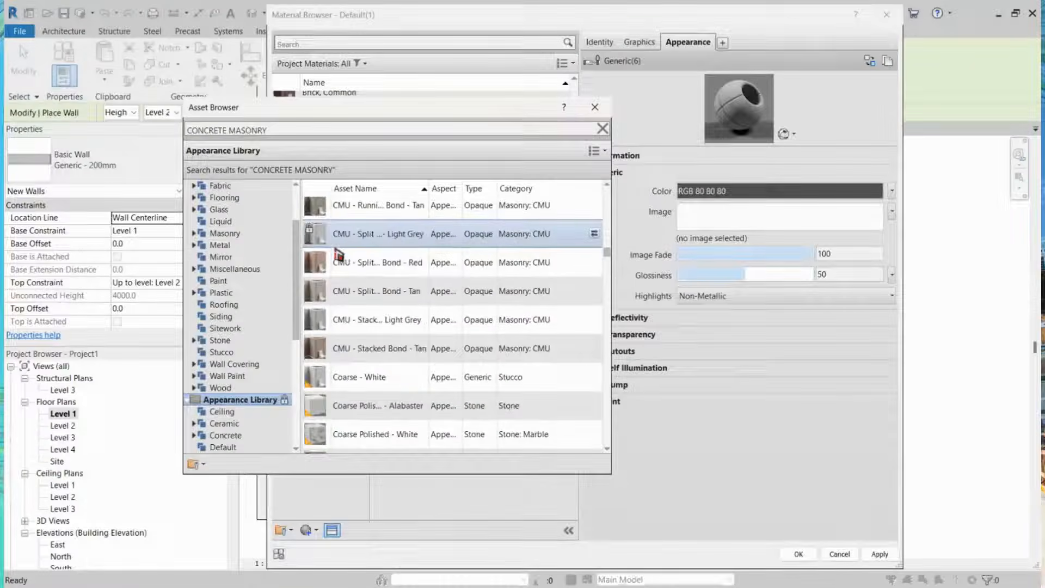
scroll(339, 255, "down", 5)
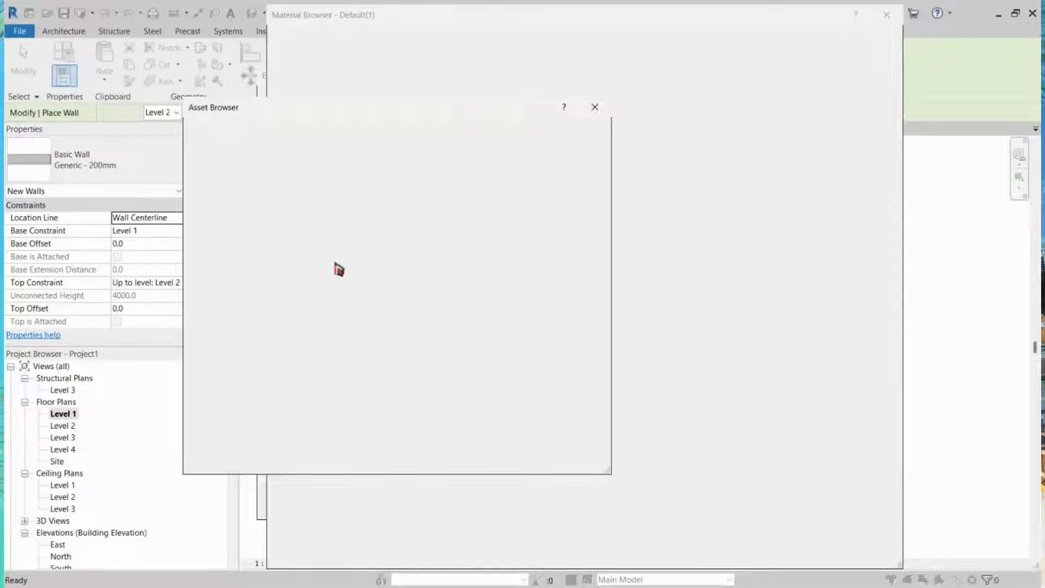
scroll(339, 269, "down", 1)
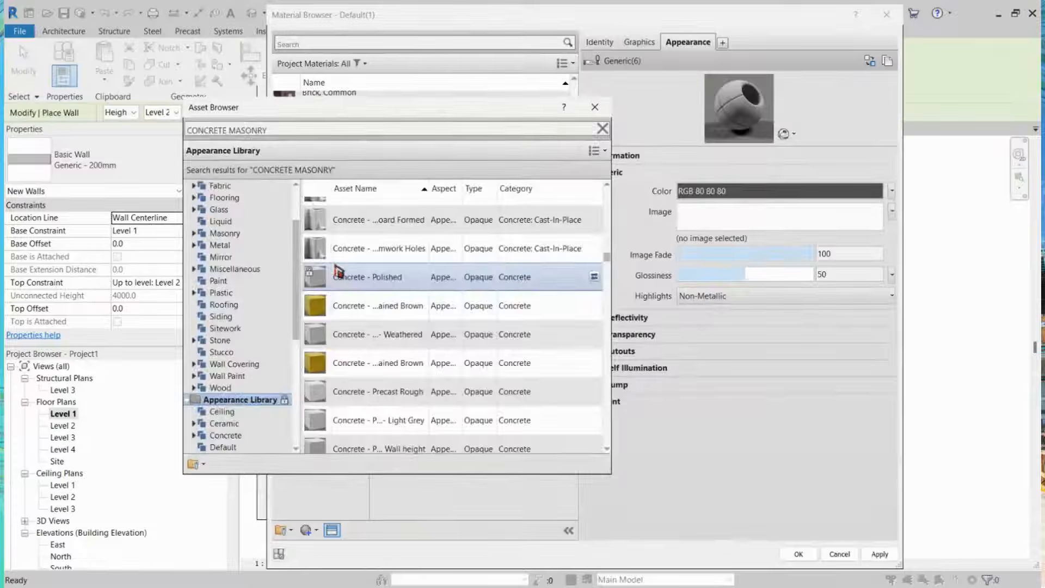
scroll(339, 272, "down", 1)
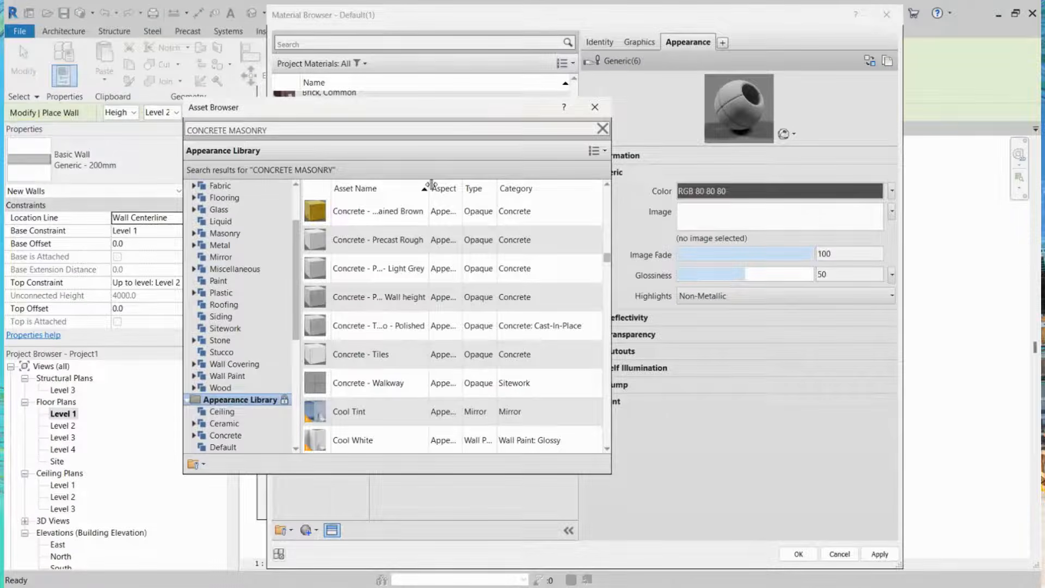
left_click_drag(431, 185, 491, 190)
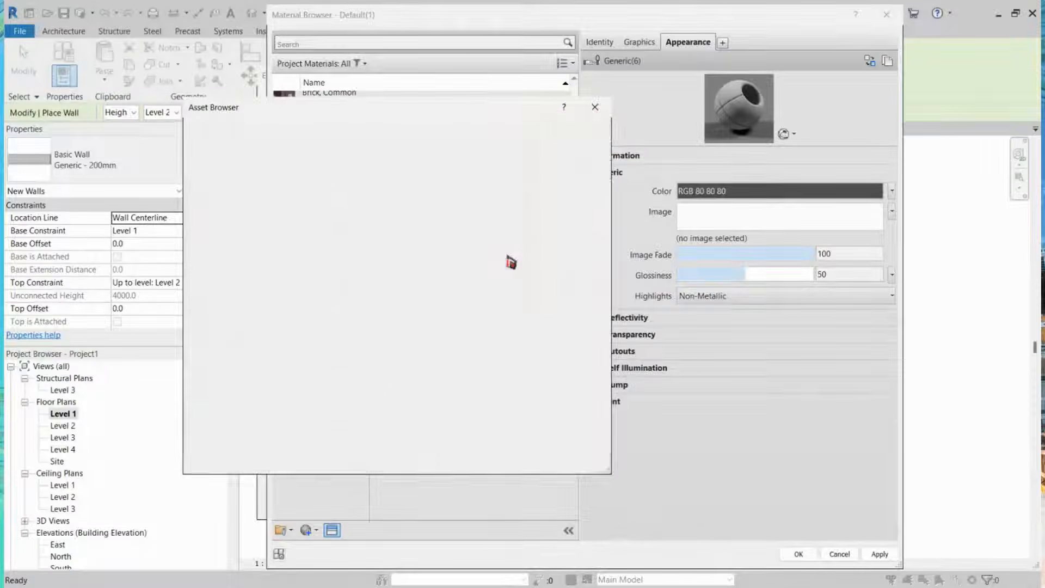
scroll(505, 272, "up", 2)
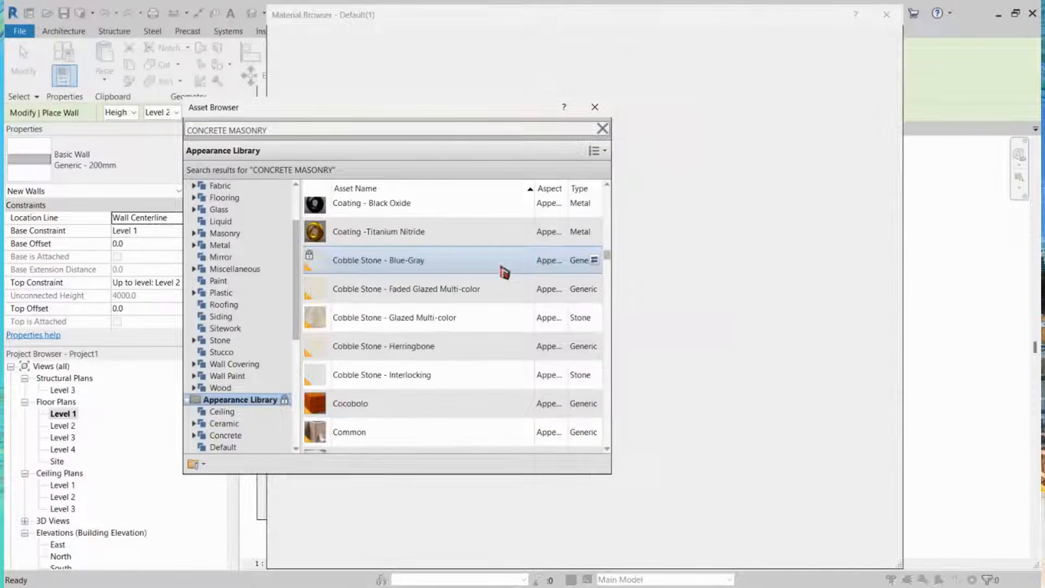
scroll(504, 272, "up", 1)
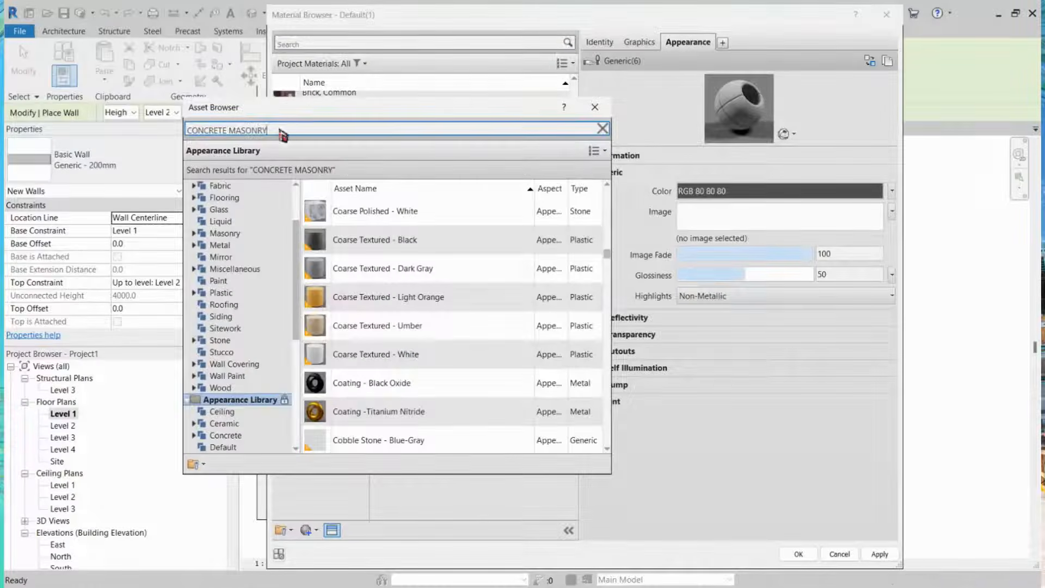
Step: Search the assets for "MASONRY" and replace the CHB appearance with the Non-Uniform Running - Gray asset
left_click_drag(280, 130, 145, 122)
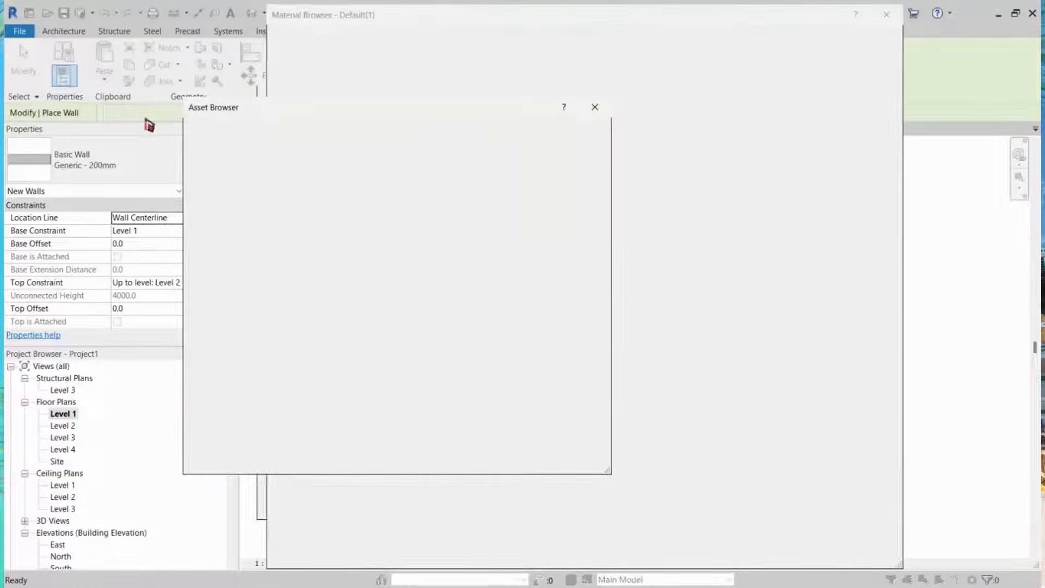
type("MASONRY")
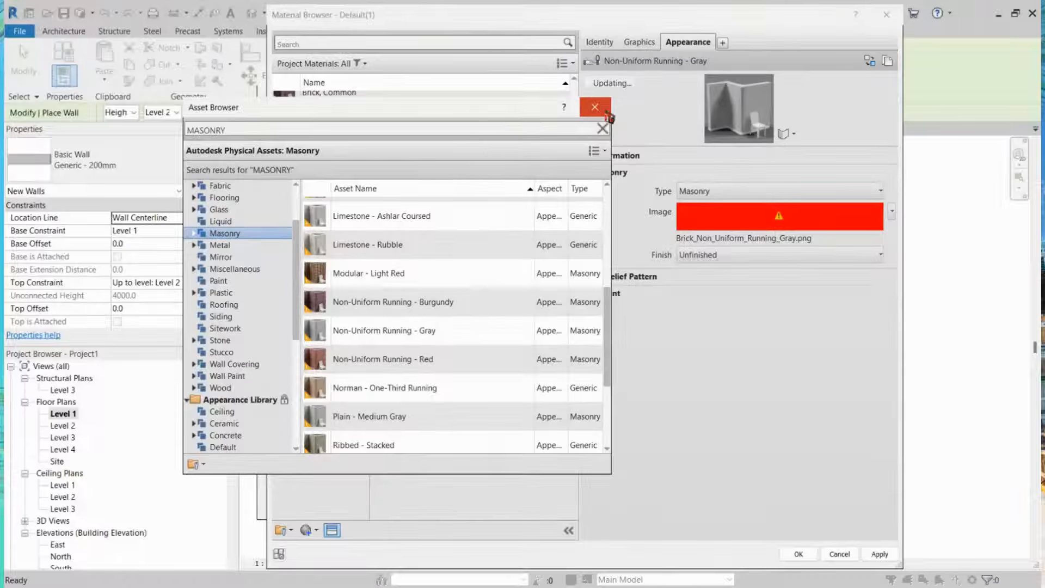
left_click(595, 107)
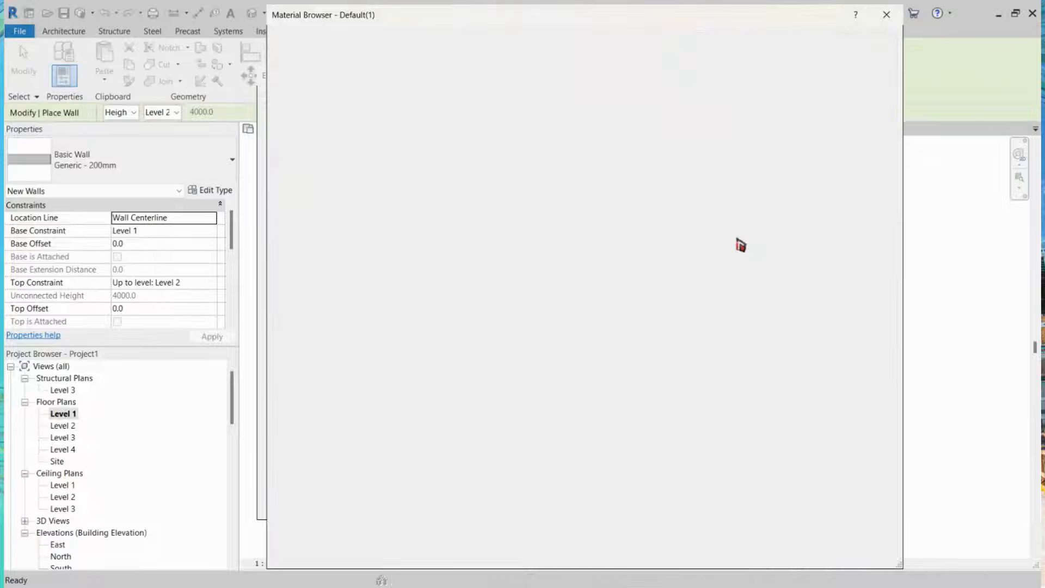
Step: Try to find the missing non-uniform running masonry image by searching the Mats folder for "NON UNIFORM"
left_click(736, 239)
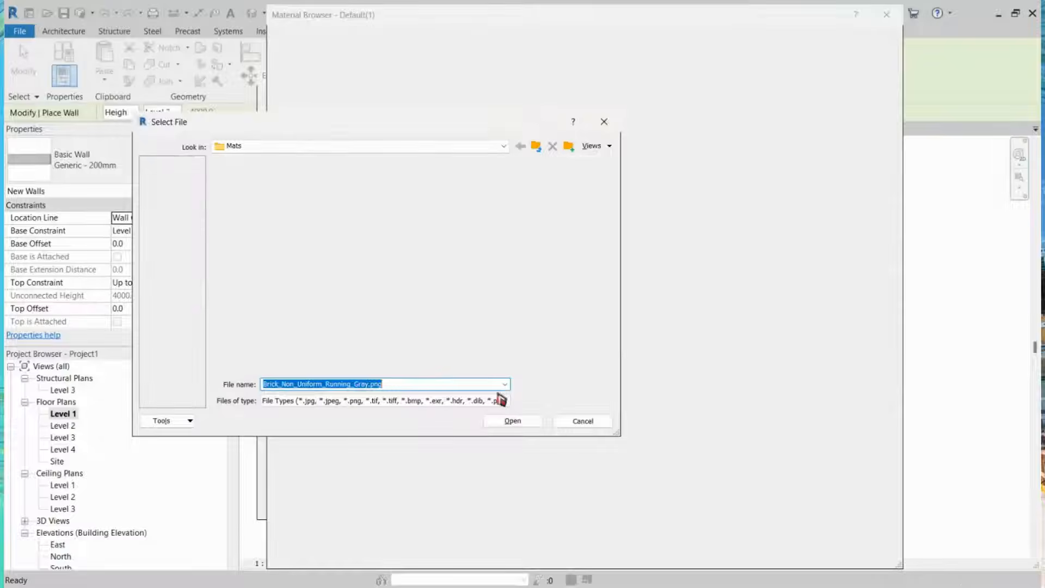
scroll(294, 281, "down", 12)
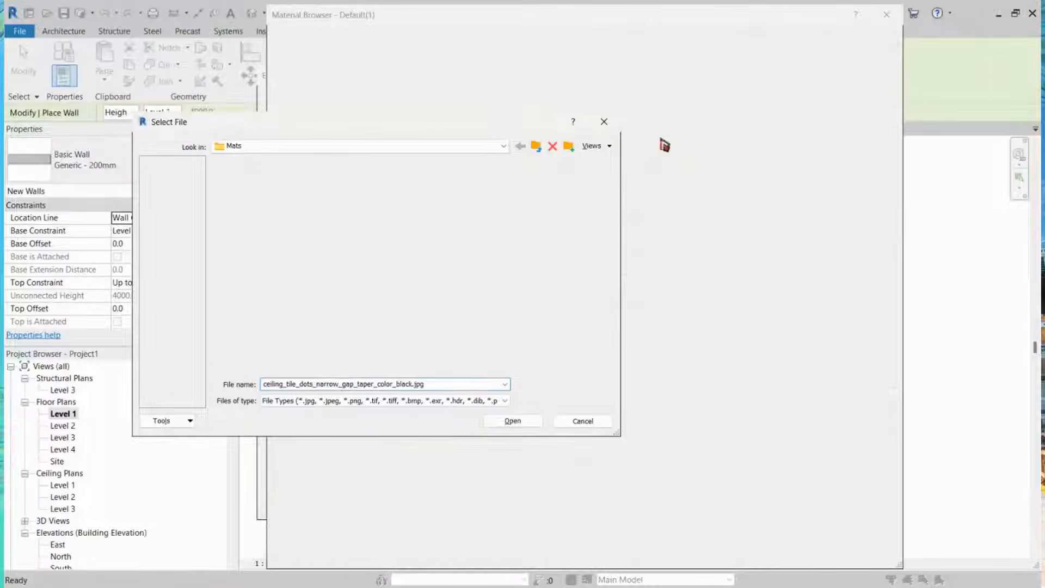
type("N")
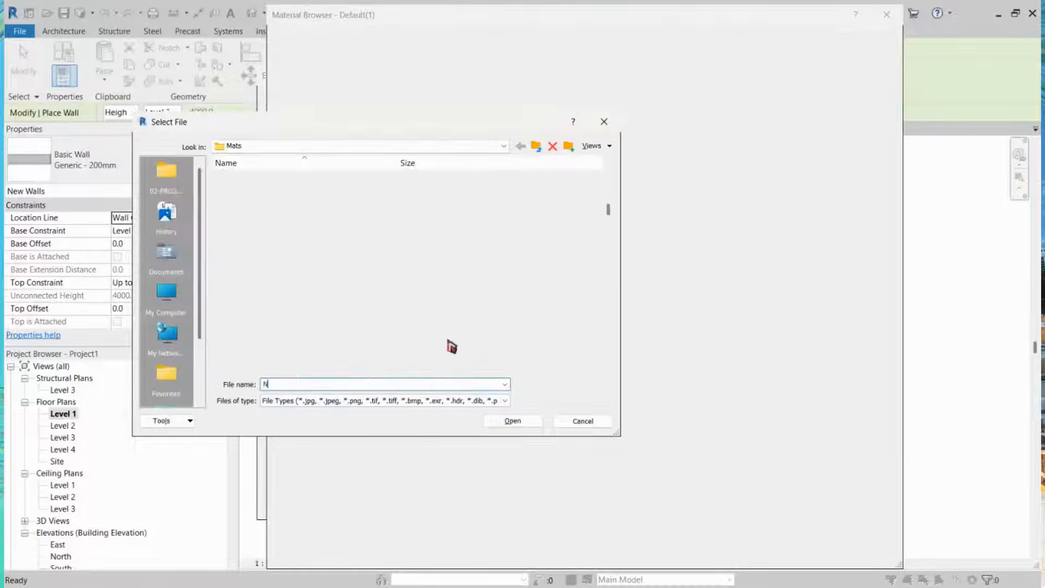
type("ON UNIFORM")
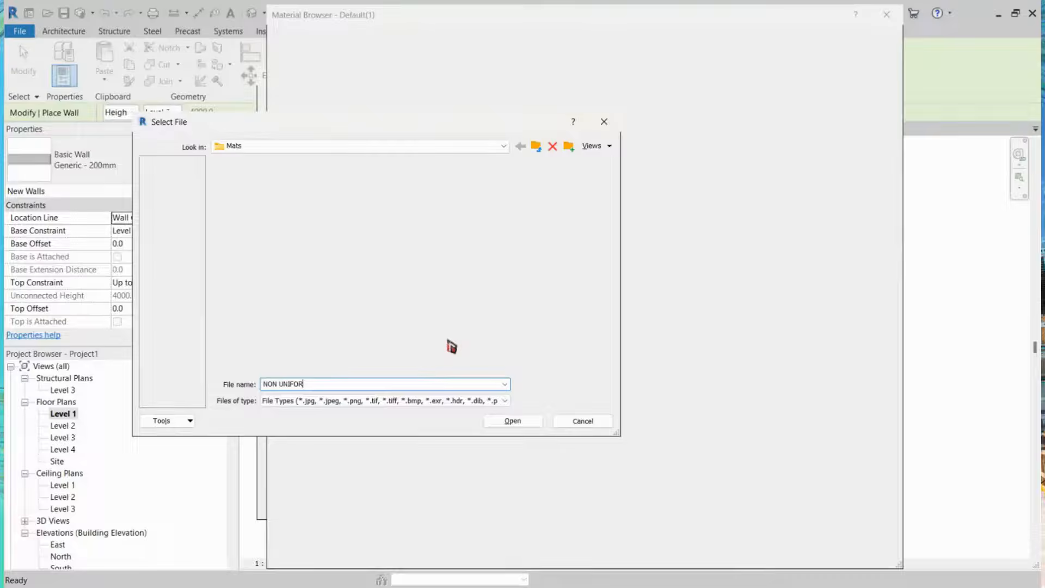
key("Return")
key("Return")
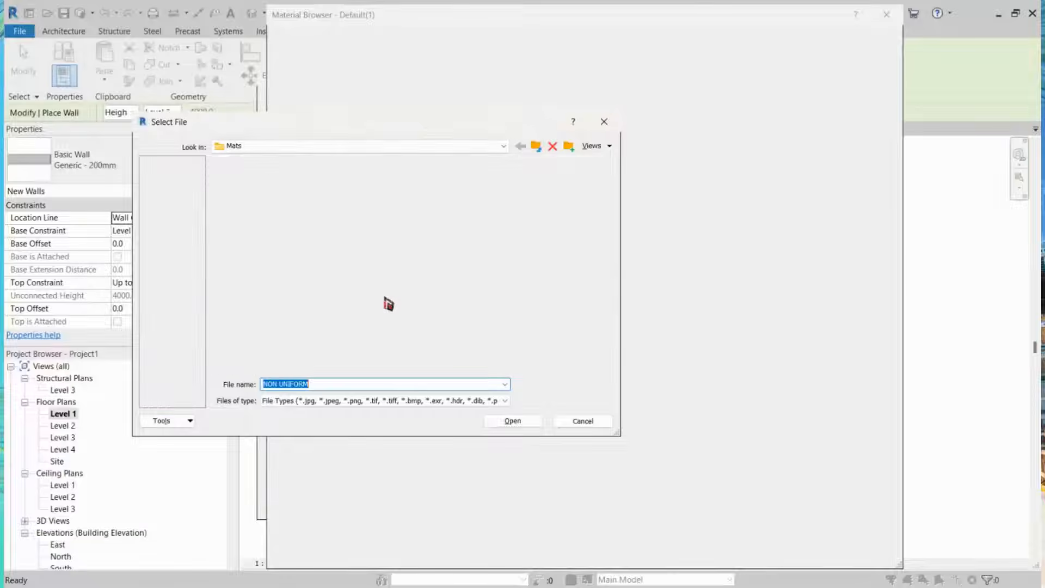
scroll(384, 299, "up", 1)
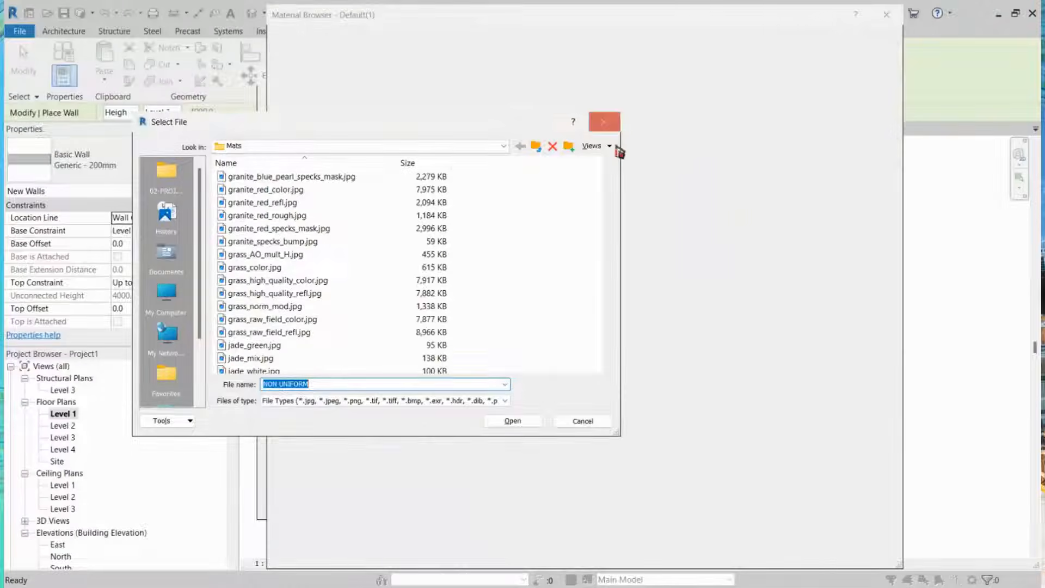
left_click(609, 125)
Step: Try to open Brick_Non_Uniform_Running_Gray.png as the masonry image
left_click(724, 245)
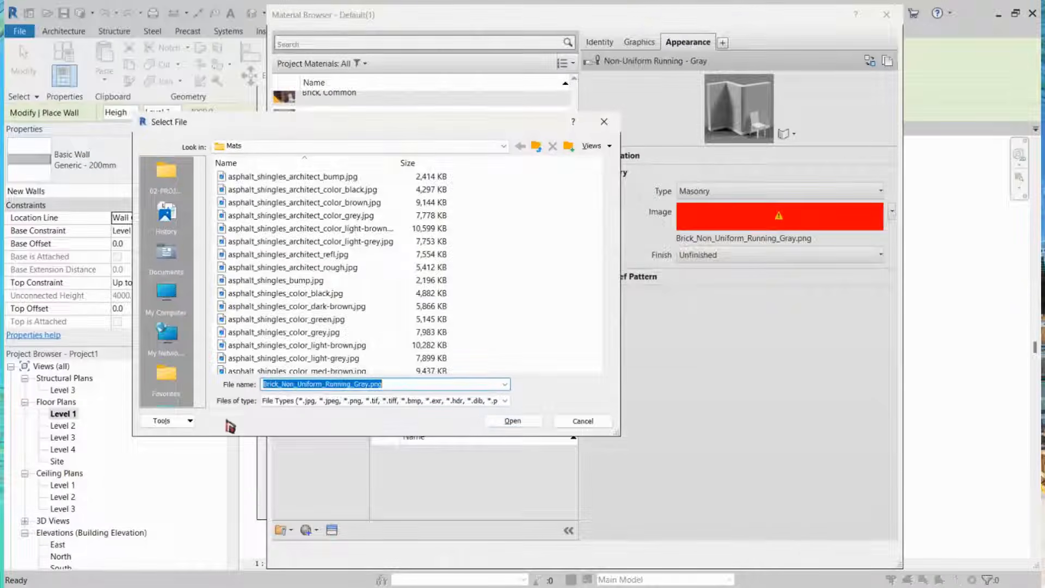
left_click(525, 424)
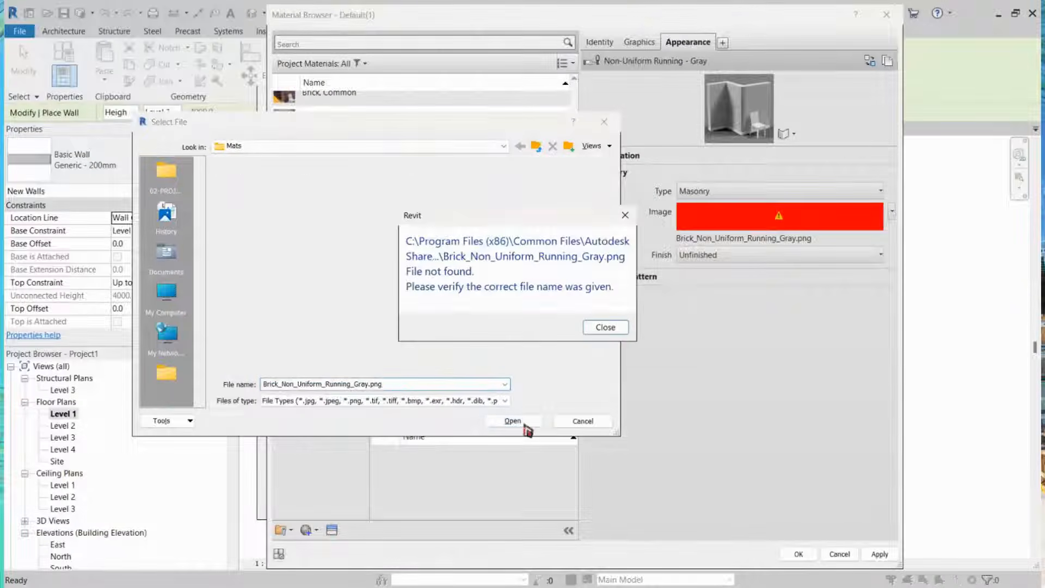
left_click(604, 327)
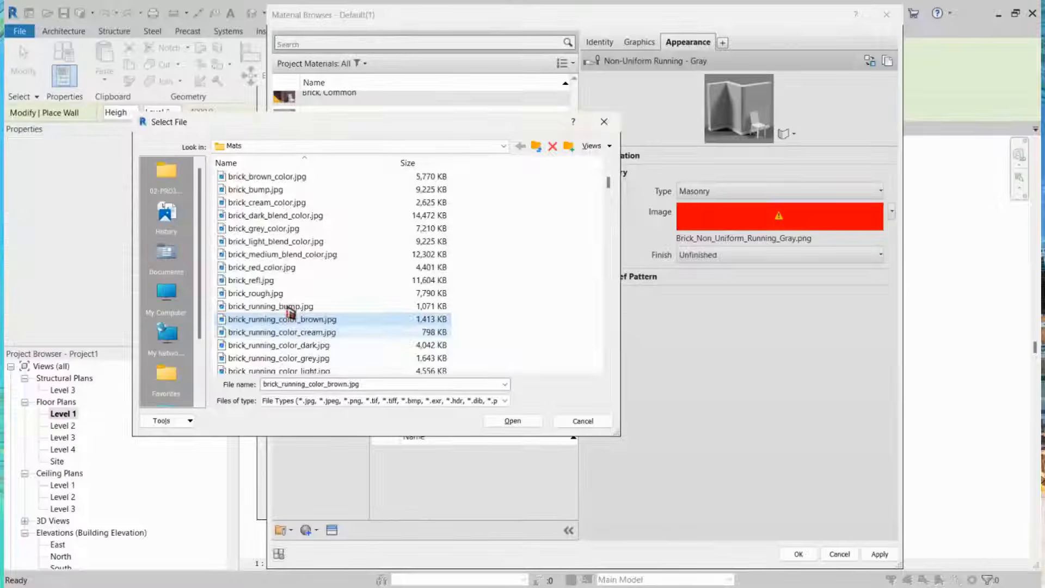
Step: Set the masonry image to brick_running_color_grey.jpg from the Mats folder and confirm the CHB material
left_click(287, 332)
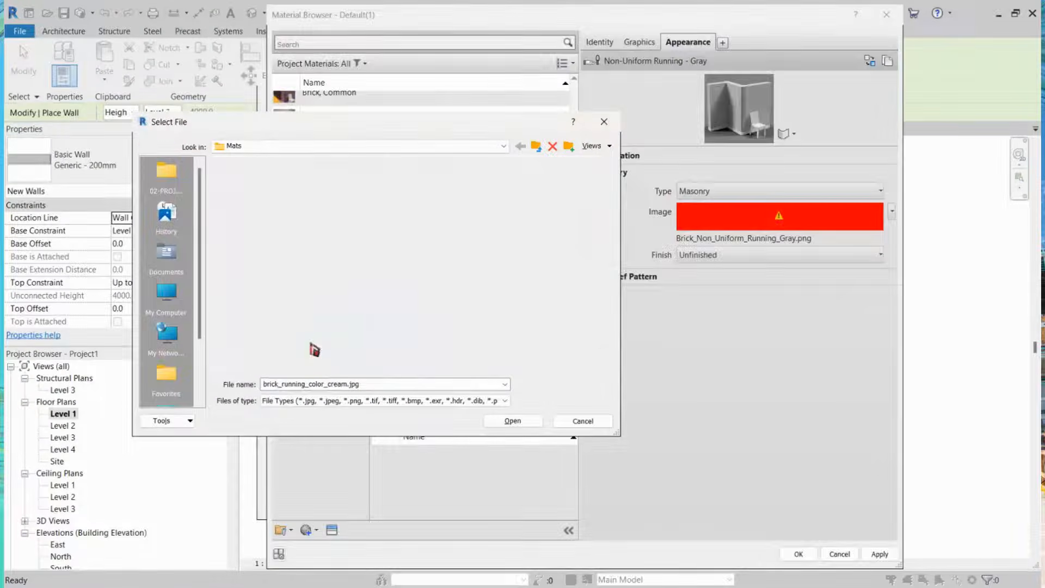
left_click(316, 329)
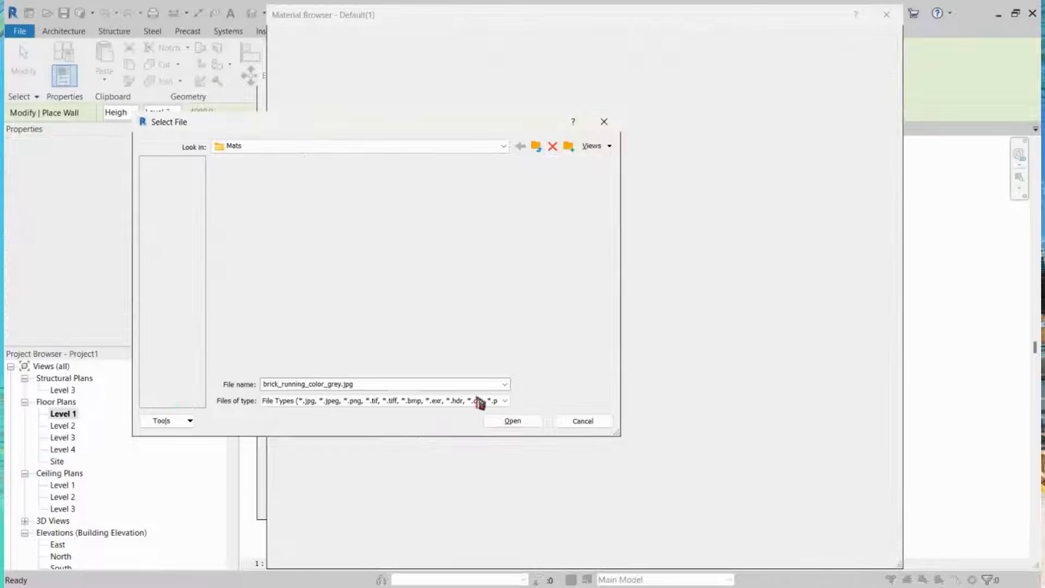
left_click(521, 423)
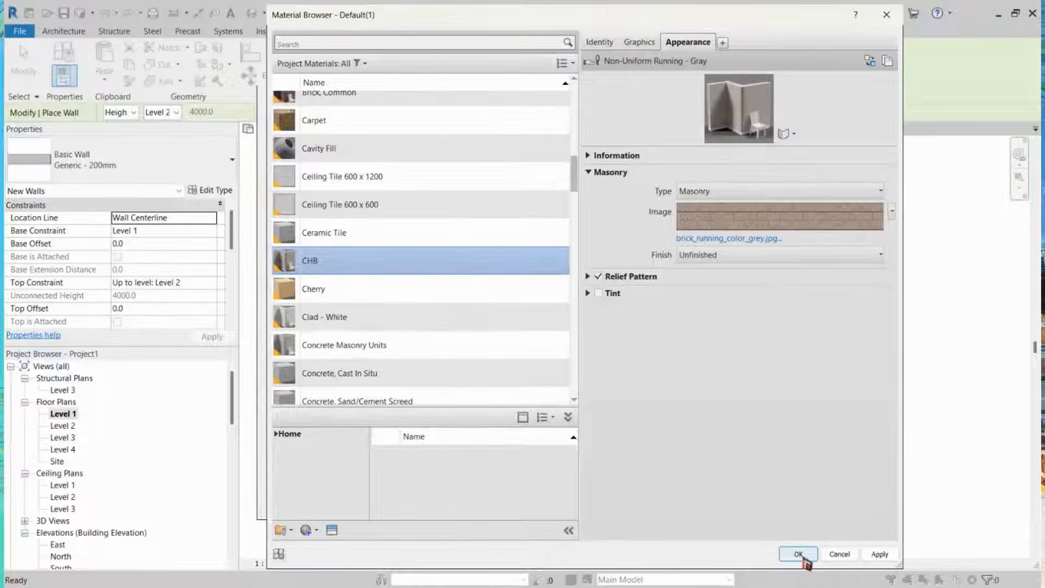
left_click(798, 553)
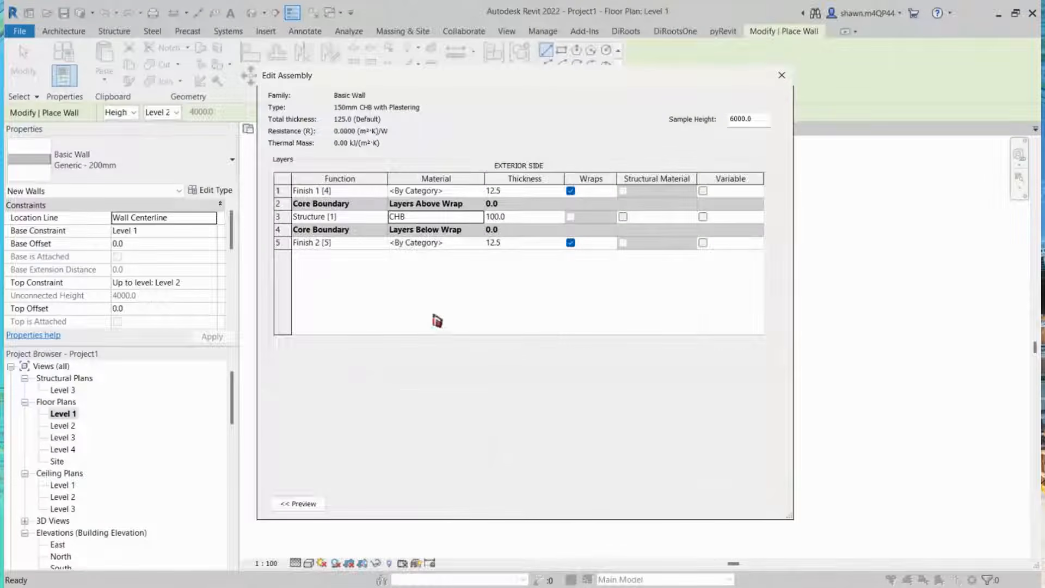
Step: Set the exterior finish layer's material to Gypsum Wall Board, found by searching for PLASTER
left_click(460, 192)
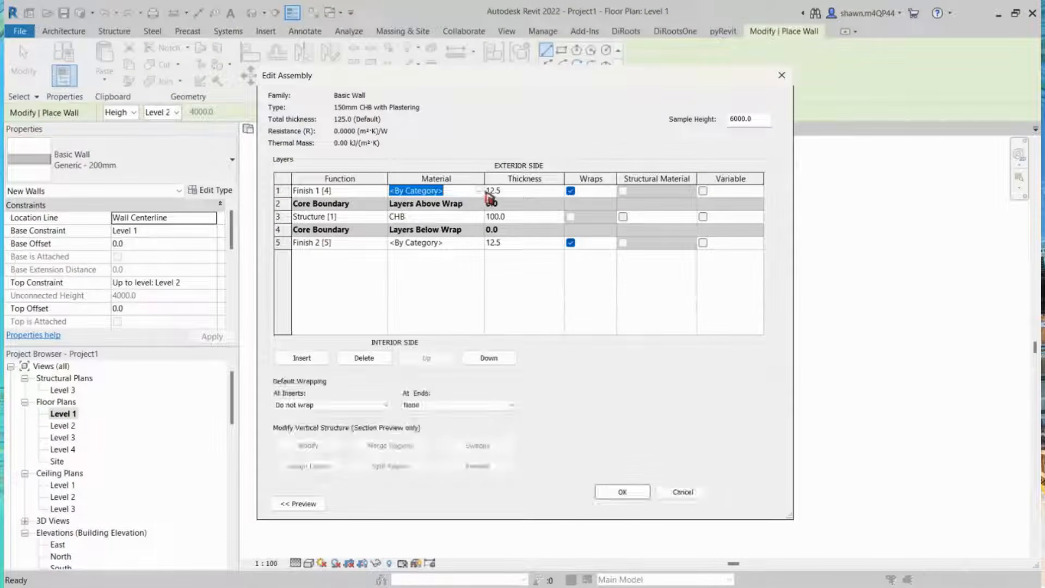
left_click(479, 193)
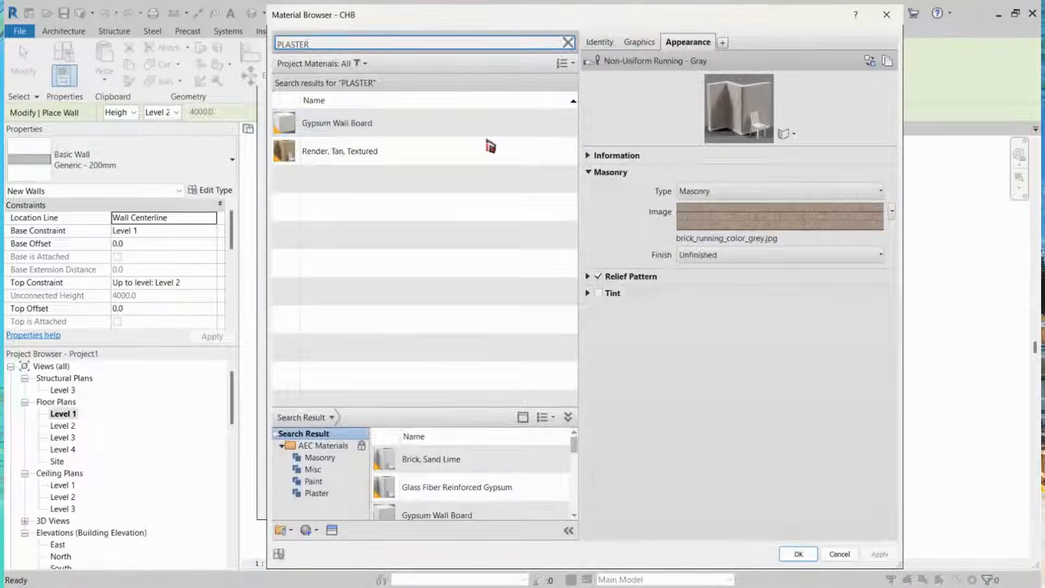
left_click(340, 128)
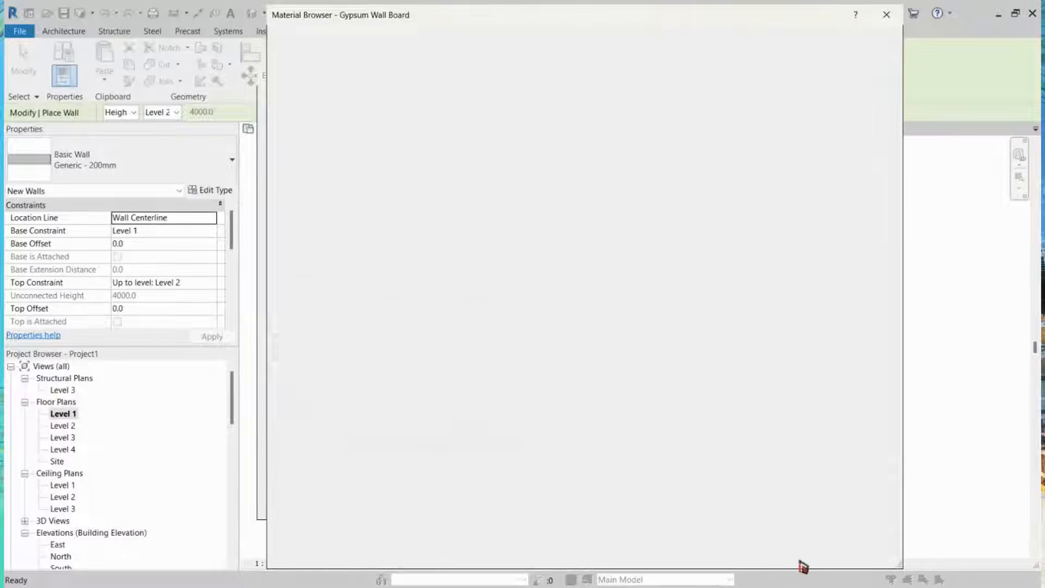
left_click(800, 561)
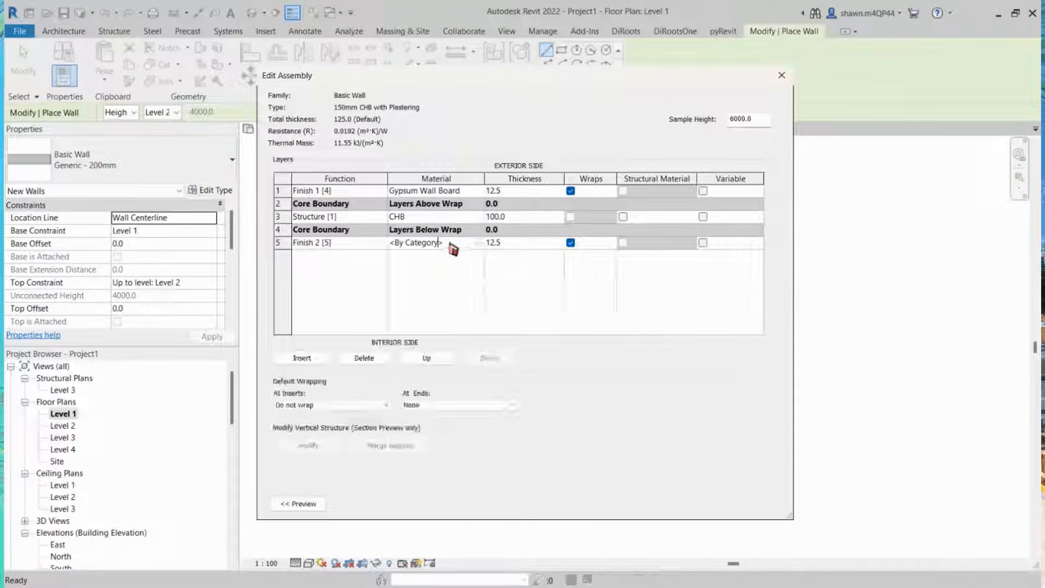
Step: Set the interior finish layer's material to Gypsum Wall Board and confirm the wall structure and type properties
left_click(482, 243)
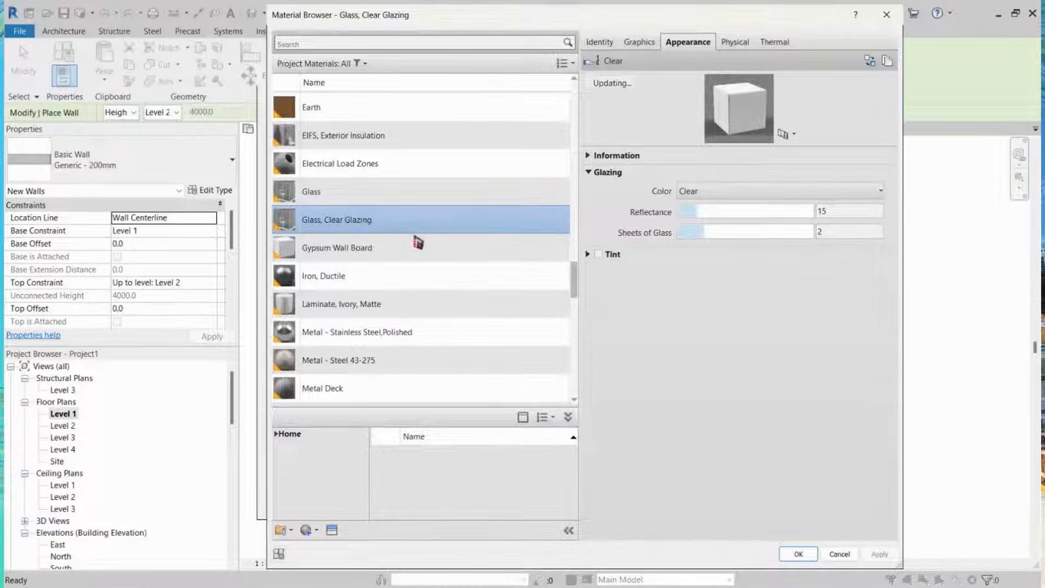
left_click(418, 246)
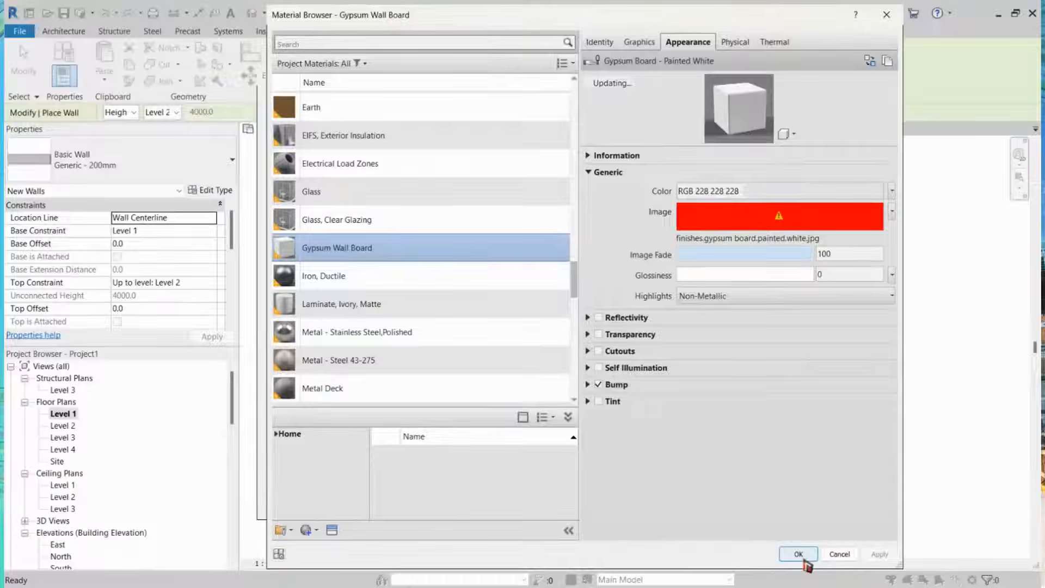
left_click(798, 554)
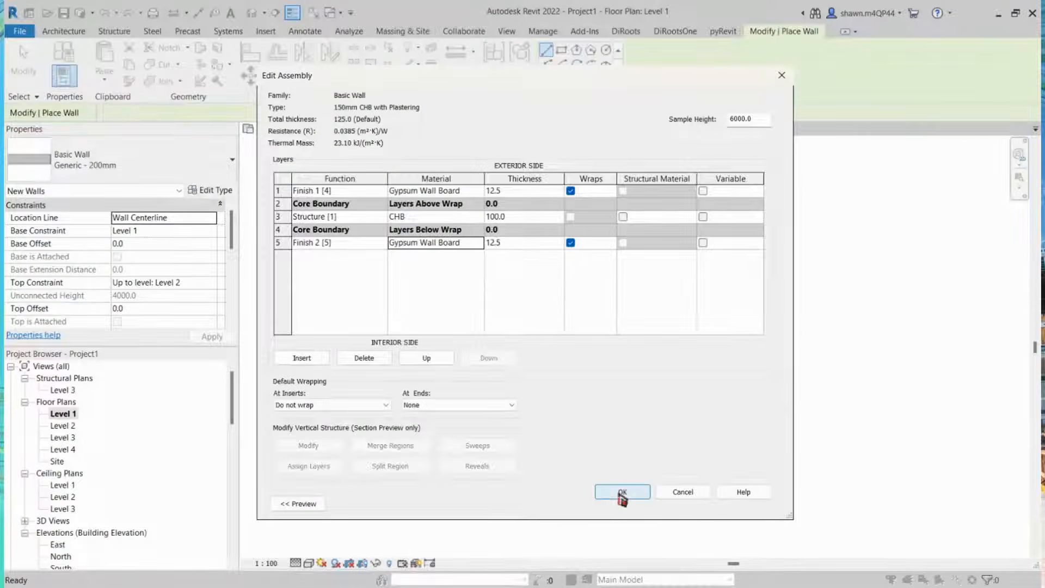
left_click(624, 493)
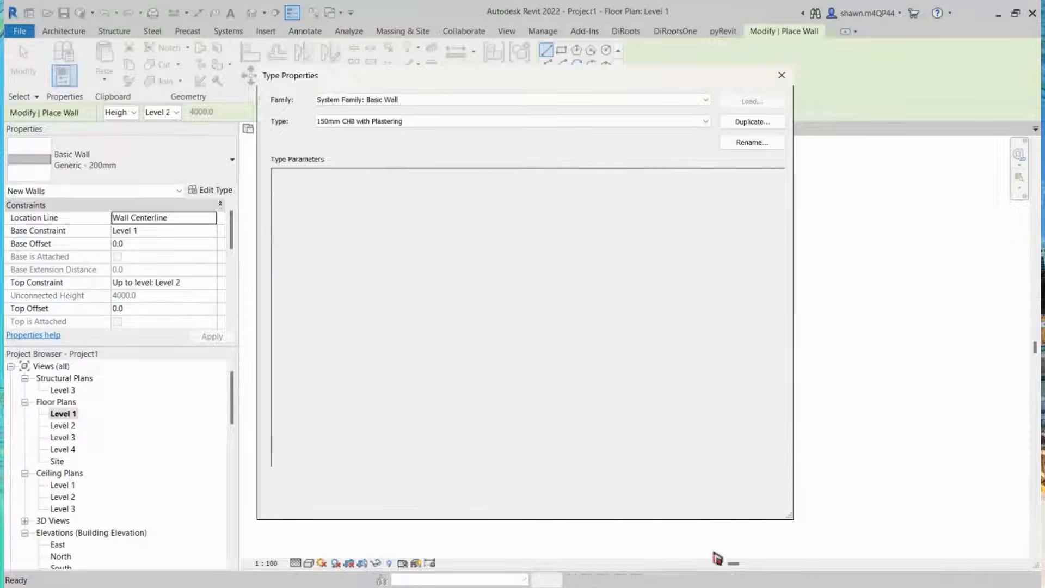
left_click(631, 504)
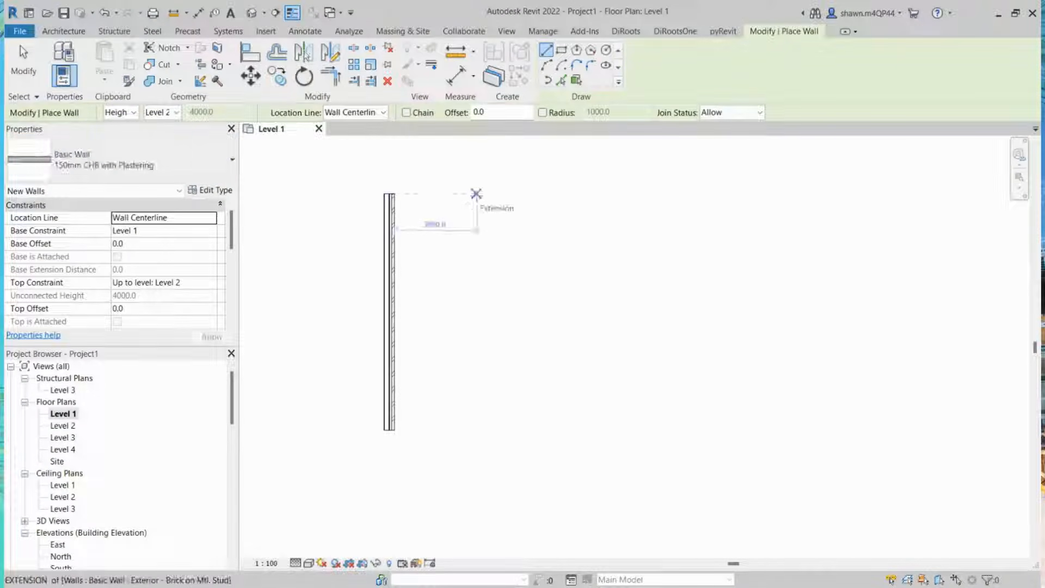
Step: Draw a vertical 150mm CHB with Plastering wall about 8000 mm long beside the existing wall on Level 1
left_click(476, 194)
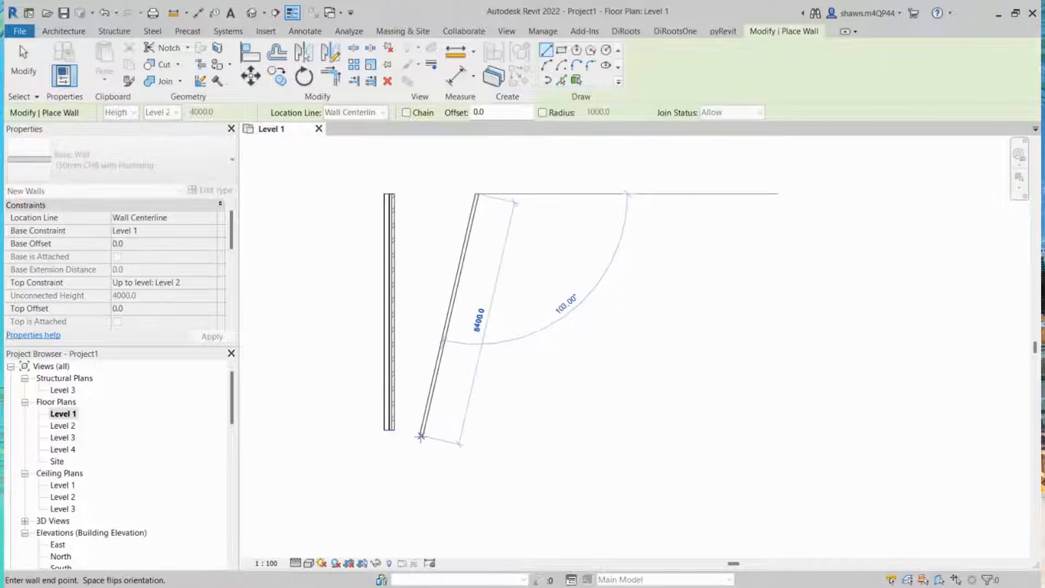
scroll(472, 425, "up", 1)
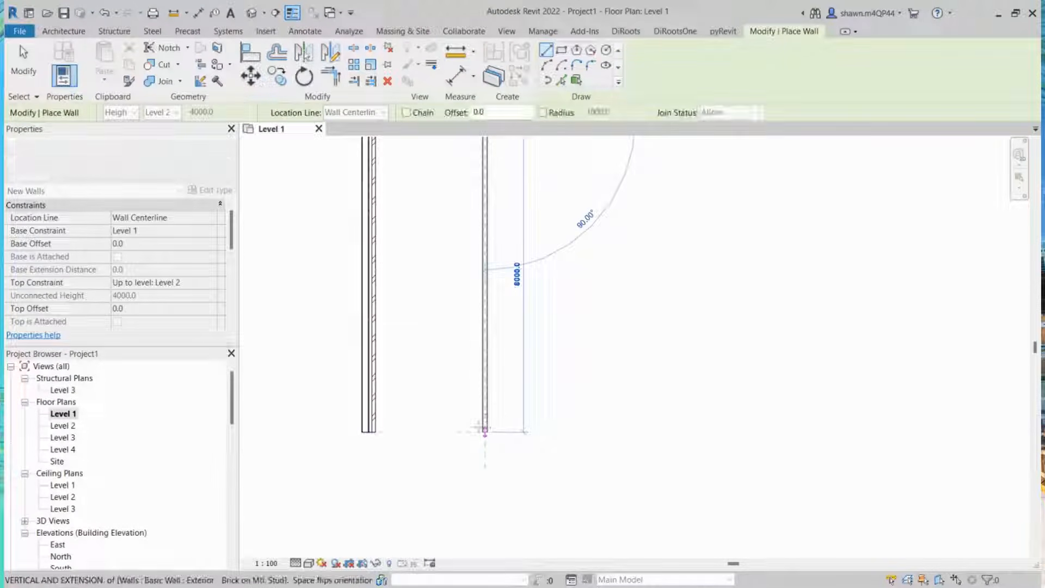
left_click(487, 449)
middle_click_drag(570, 315, 566, 495)
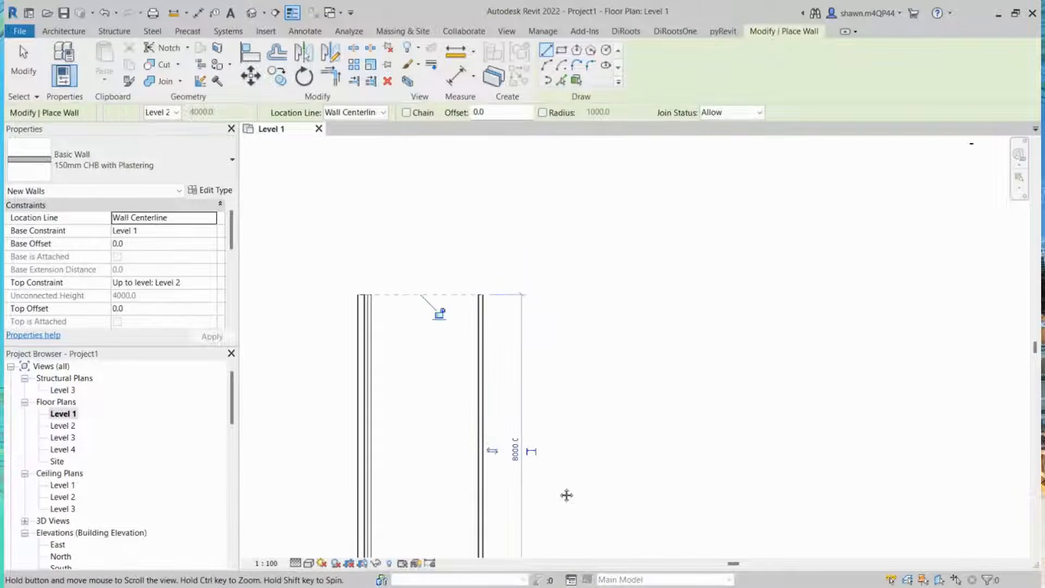
key("Escape")
key("Escape")
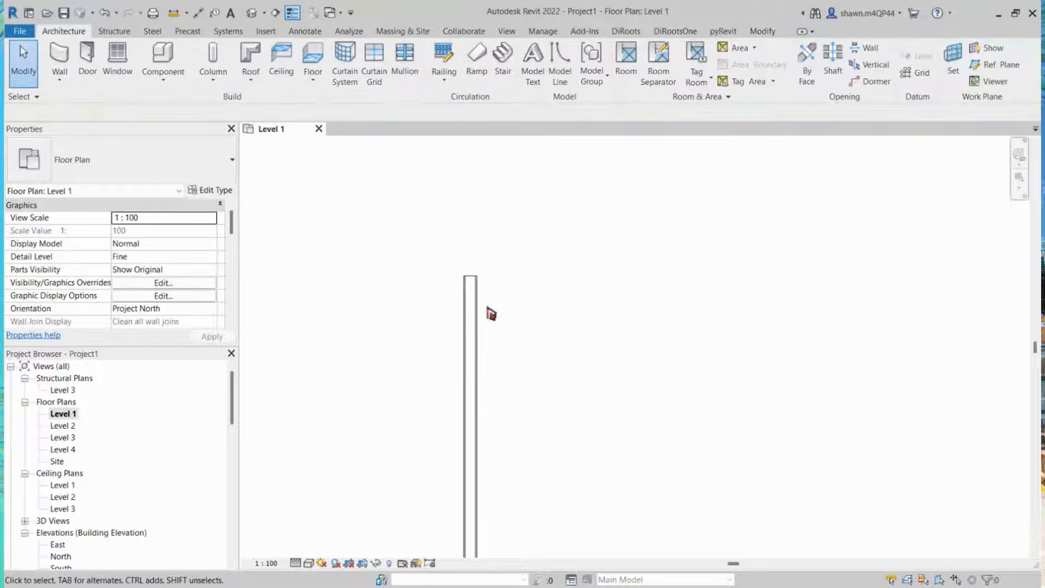
Step: Zoom in on the new wall in plan and select it to inspect its layers
scroll(492, 314, "up", 2)
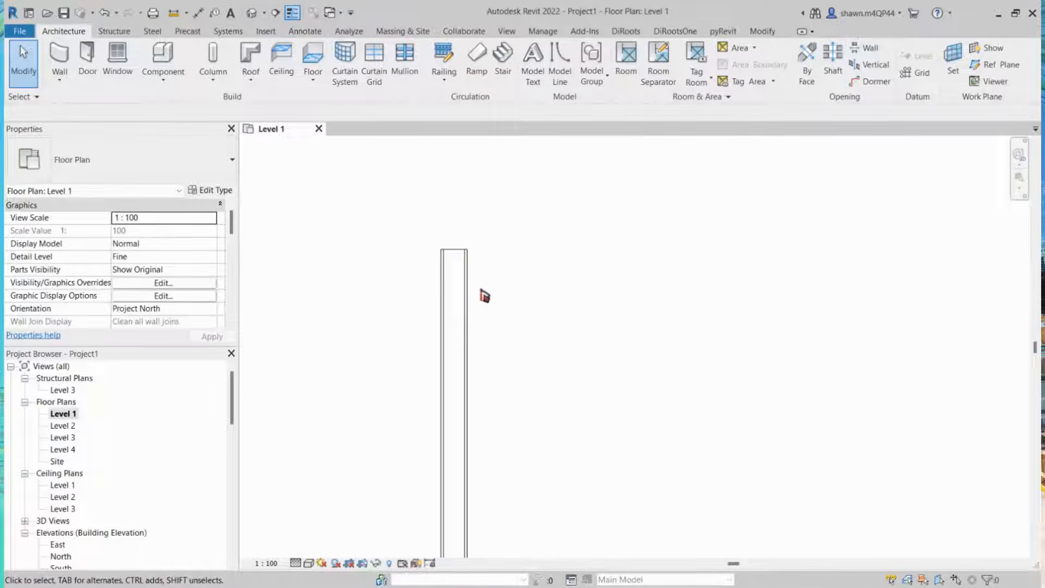
scroll(470, 279, "up", 1)
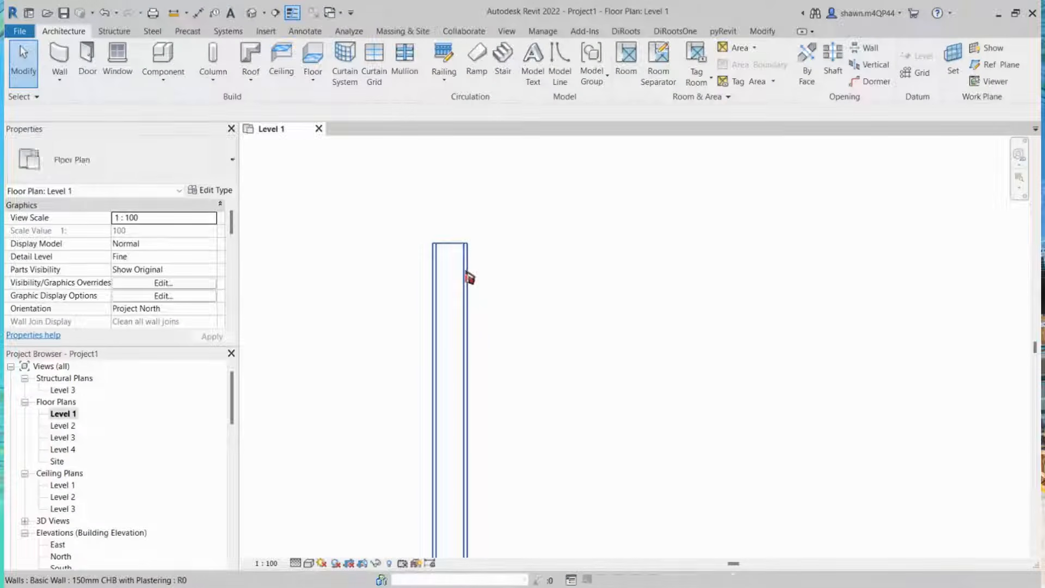
scroll(470, 277, "up", 2)
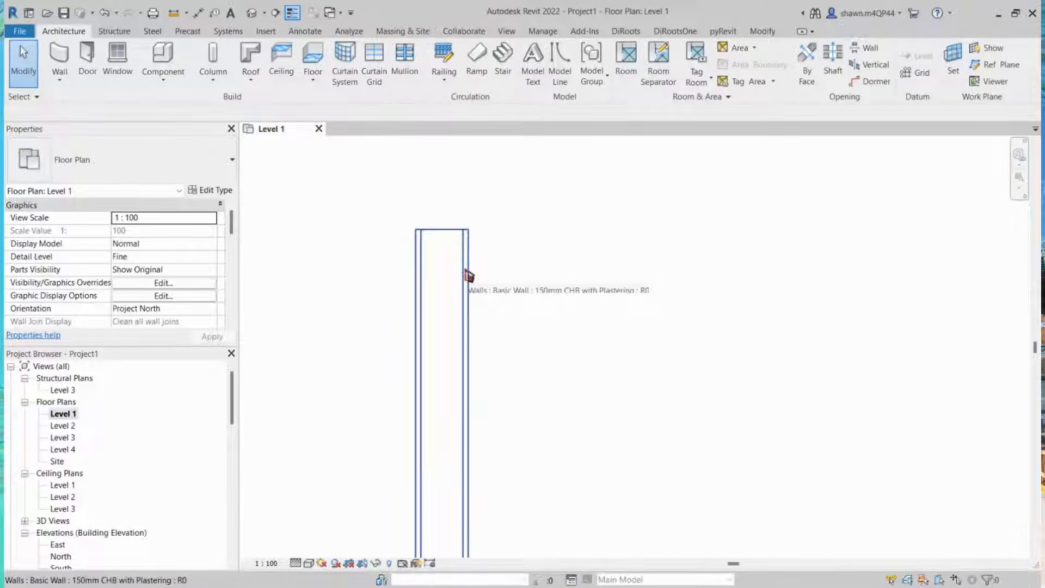
left_click(465, 270)
key("Escape")
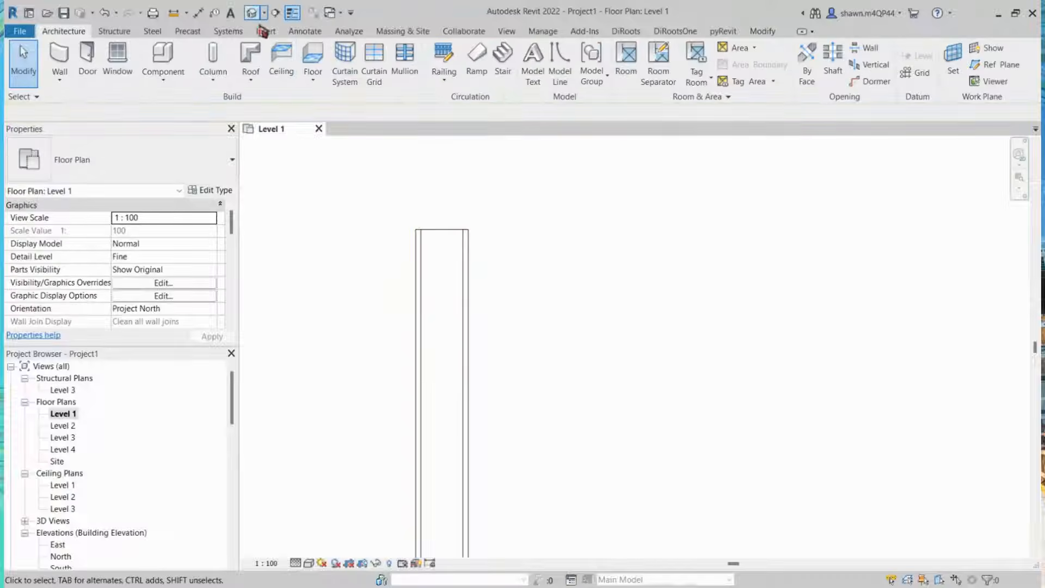
Step: Open the default 3D view and orbit and zoom around the two walls
left_click(252, 12)
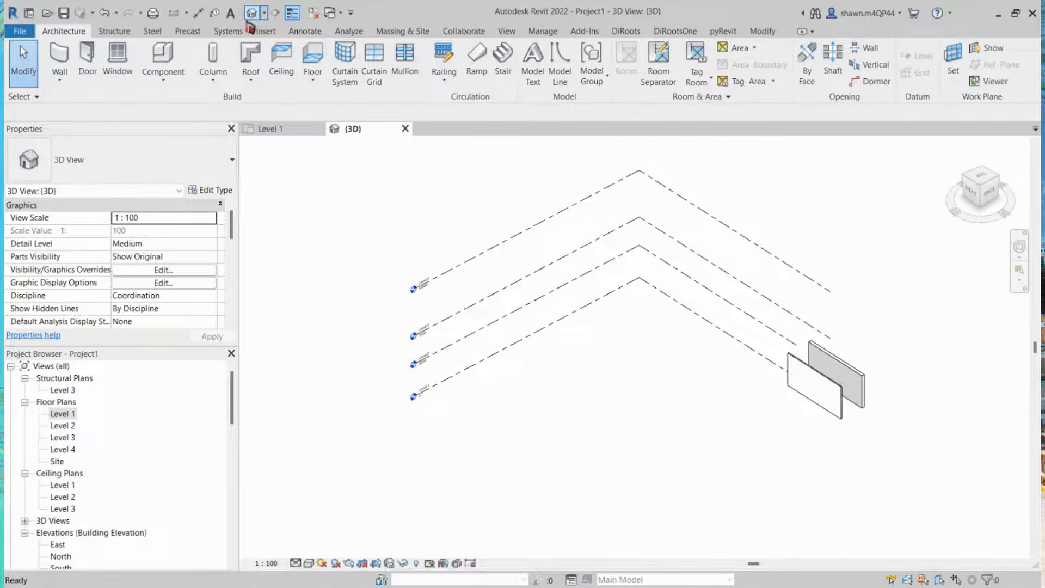
middle_click_drag(828, 461, 511, 379)
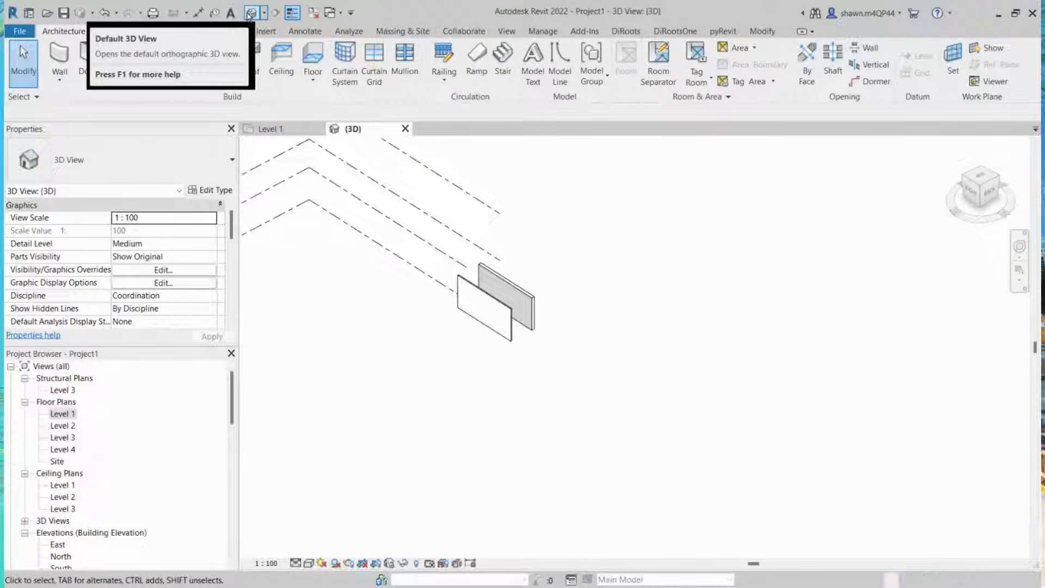
scroll(500, 314, "up", 3)
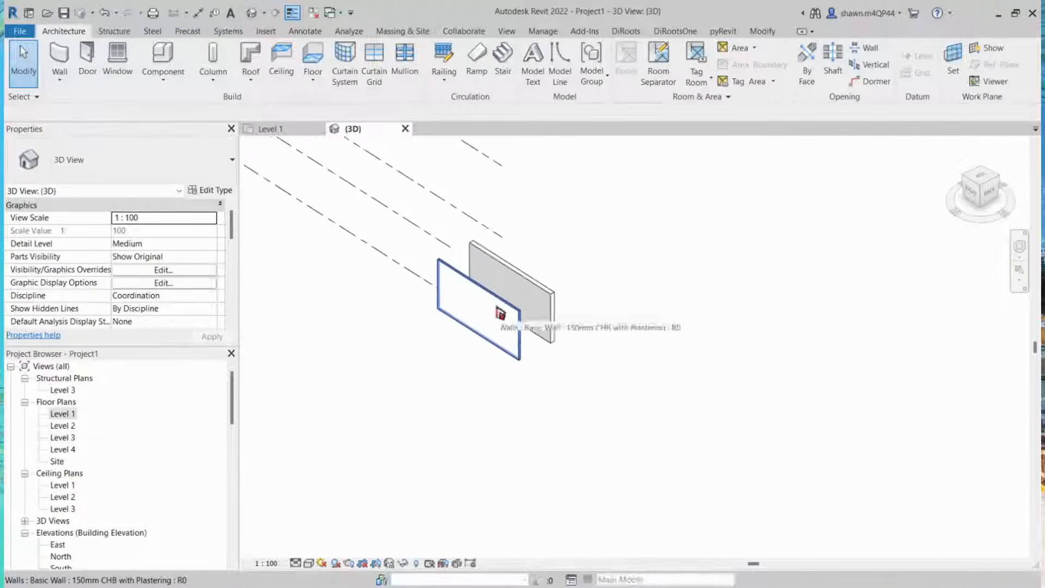
scroll(498, 310, "up", 5)
left_click(495, 307)
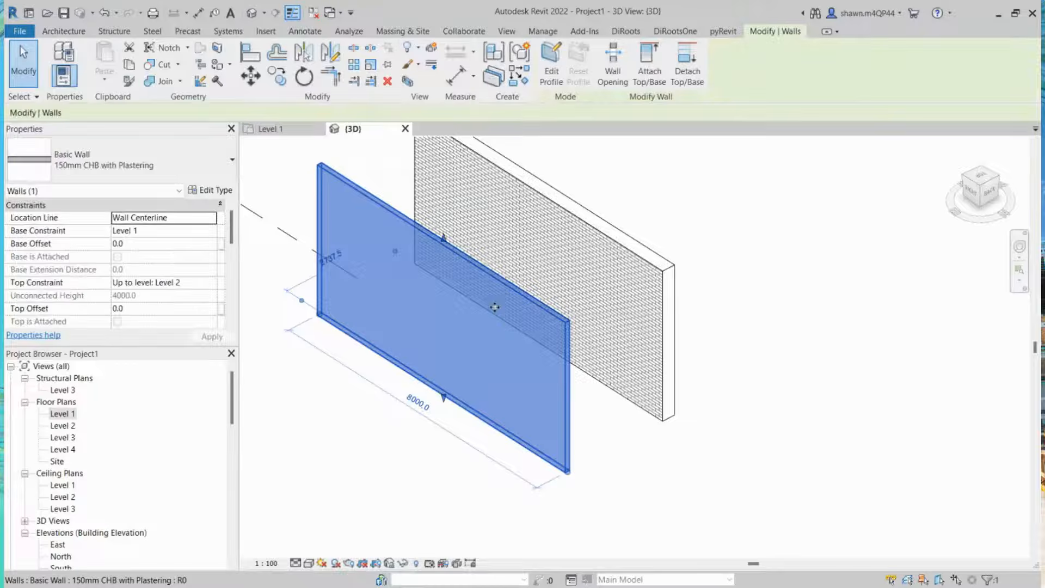
middle_click_drag(508, 346, 723, 318, "shift")
mouse_move(640, 322)
middle_mouse_down("shift")
mouse_move(794, 318)
mouse_move(851, 264)
mouse_move(838, 305)
mouse_move(800, 350)
mouse_move(843, 358)
mouse_move(814, 359)
middle_mouse_up("shift")
left_click(800, 350)
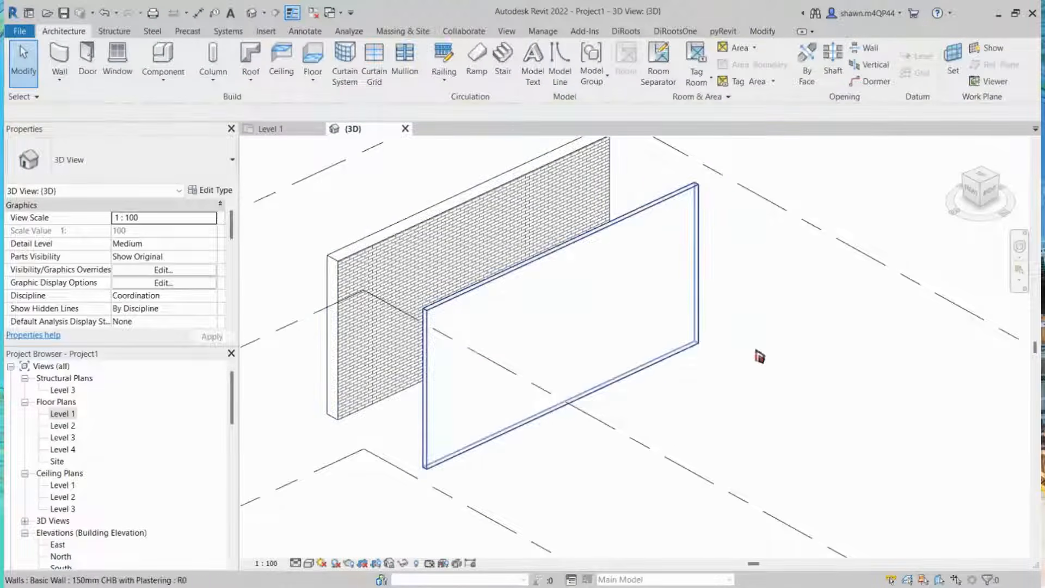
scroll(583, 256, "up", 1)
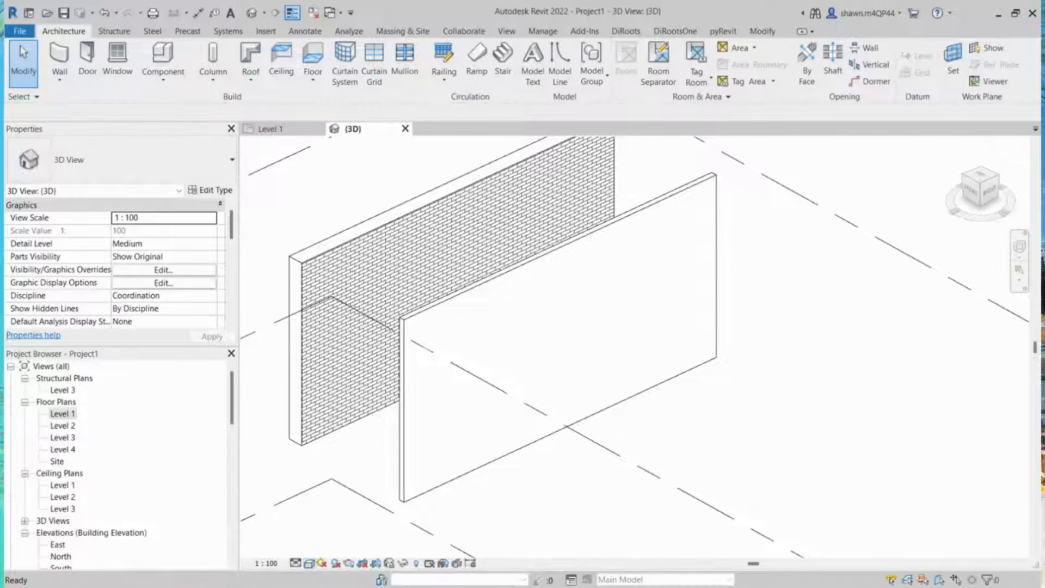
Step: Switch the 3D view to a shaded visual style and compare the walls
left_click(312, 564)
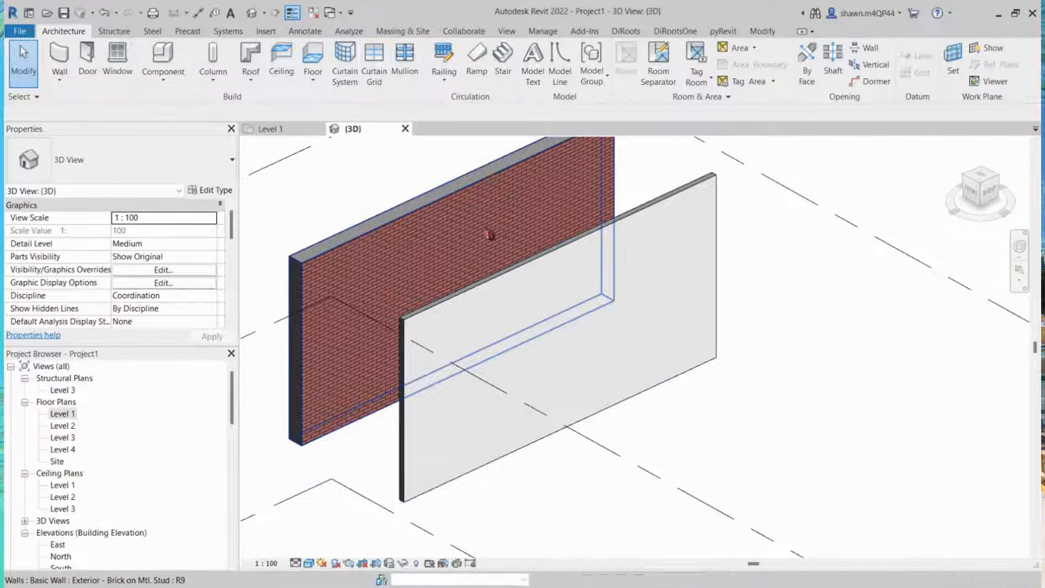
left_click(490, 236)
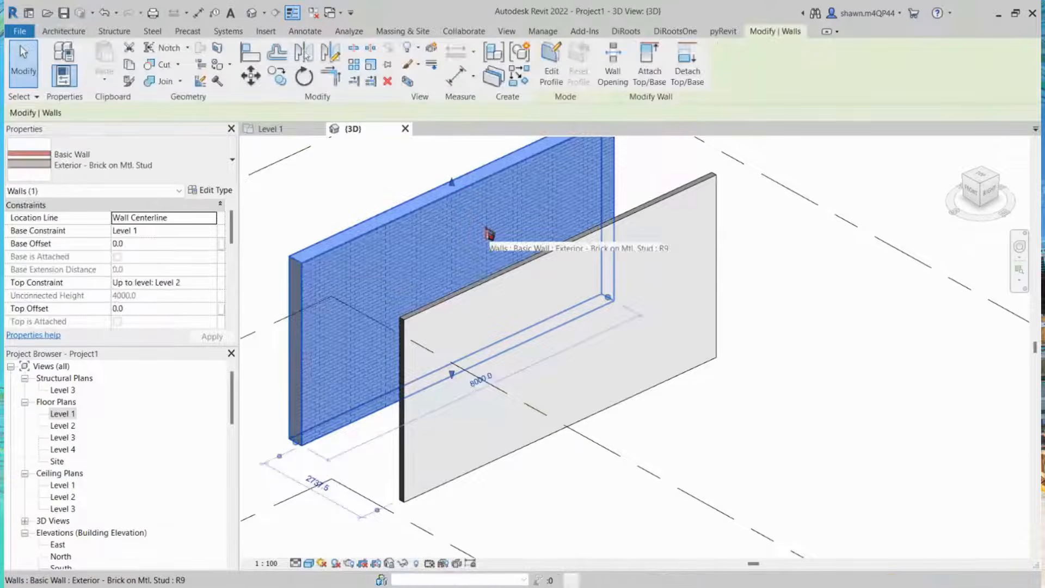
key("Escape")
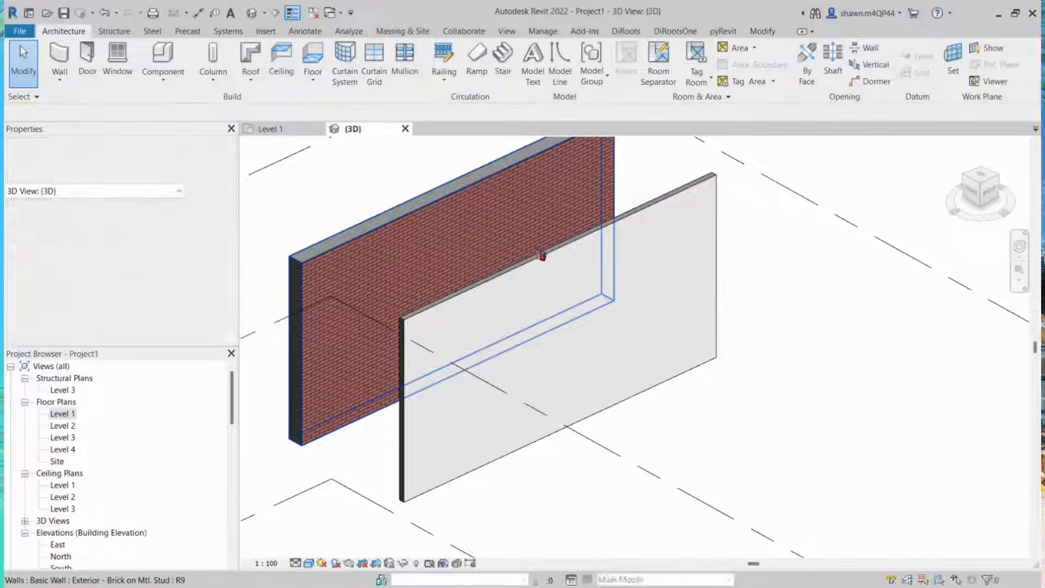
scroll(540, 255, "down", 1)
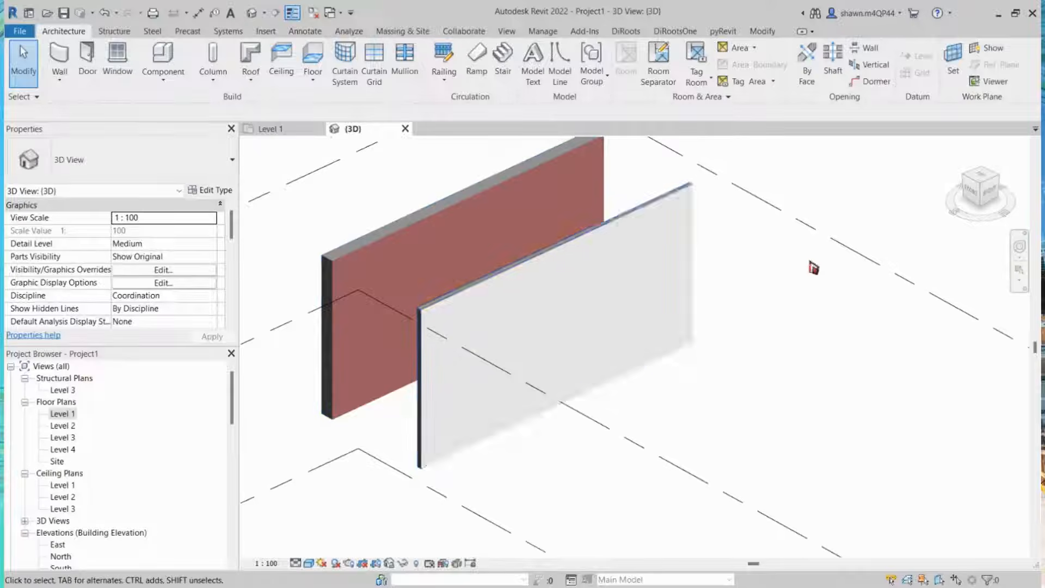
middle_click_drag(789, 303, 771, 362)
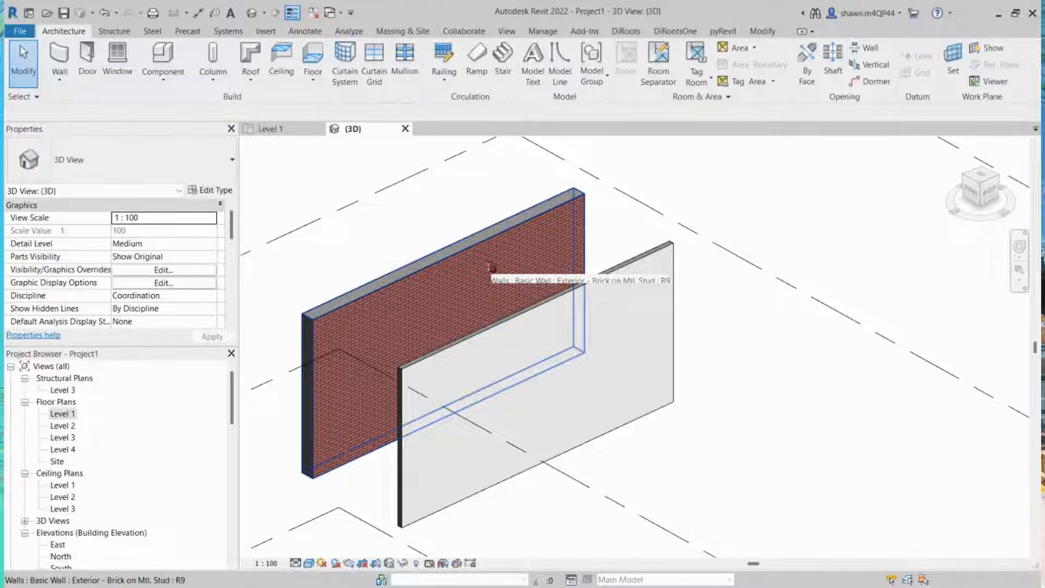
Step: Examine the Exterior - Brick on Mtl. Stud wall's structure and its Brick, Common material graphics settings
left_click(491, 267)
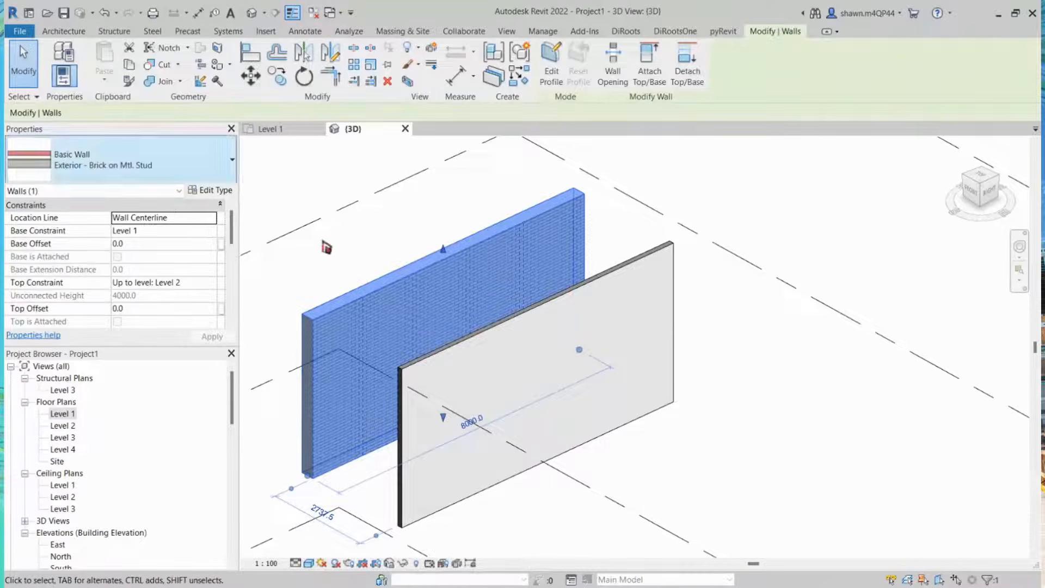
left_click(214, 190)
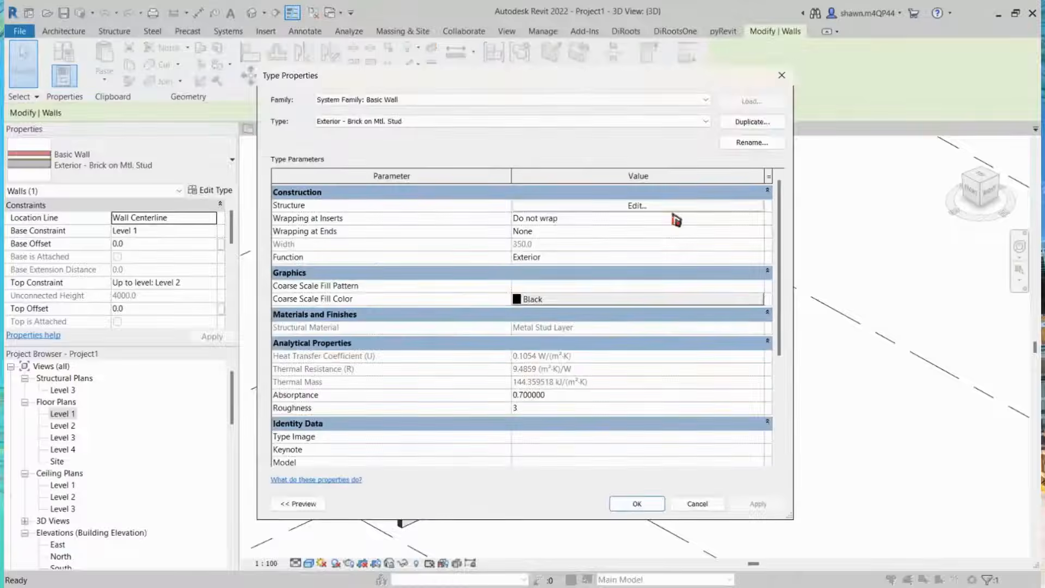
key("Escape")
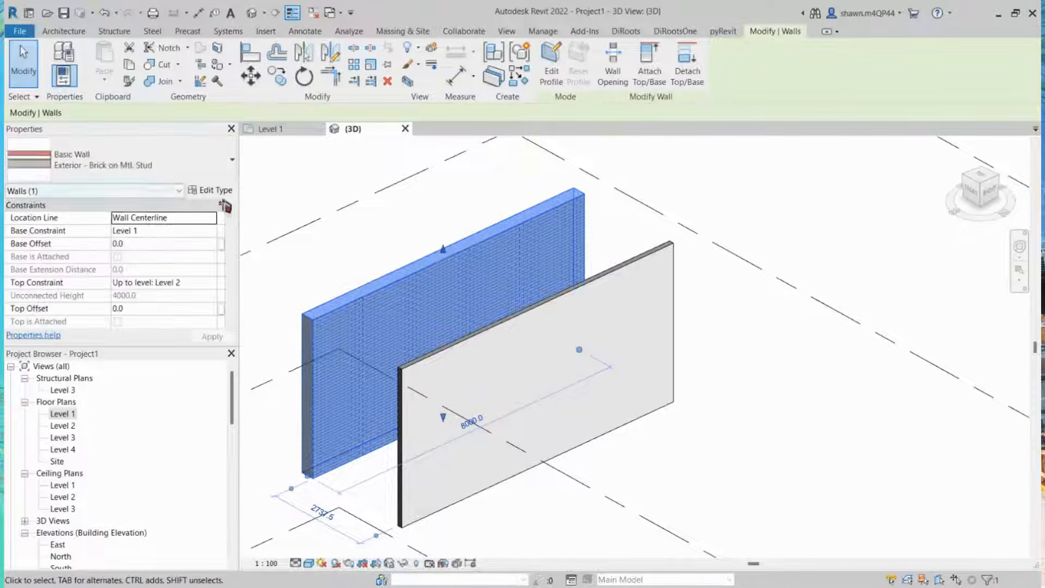
left_click(214, 190)
left_click(634, 203)
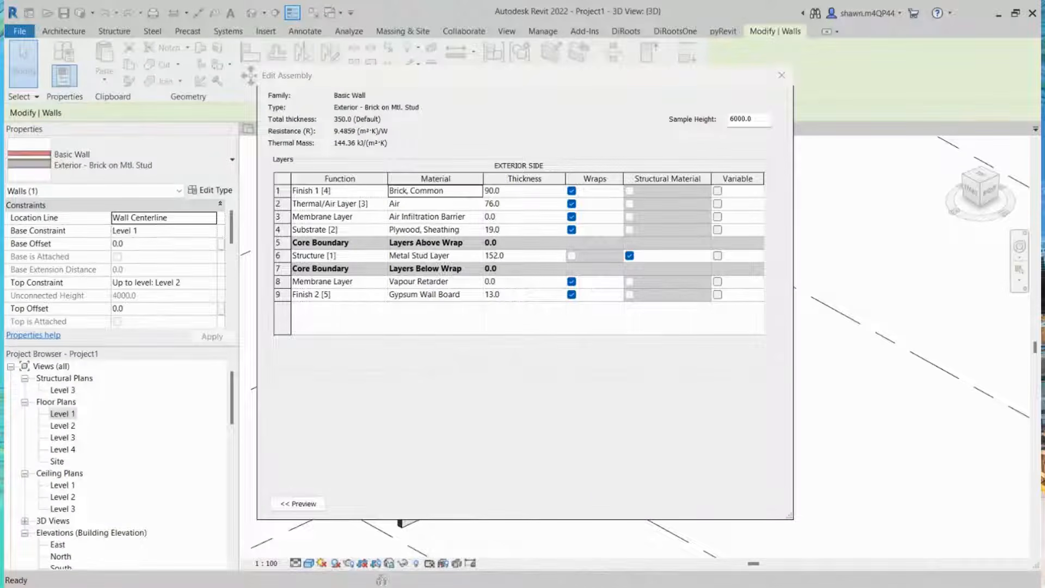
left_click(478, 191)
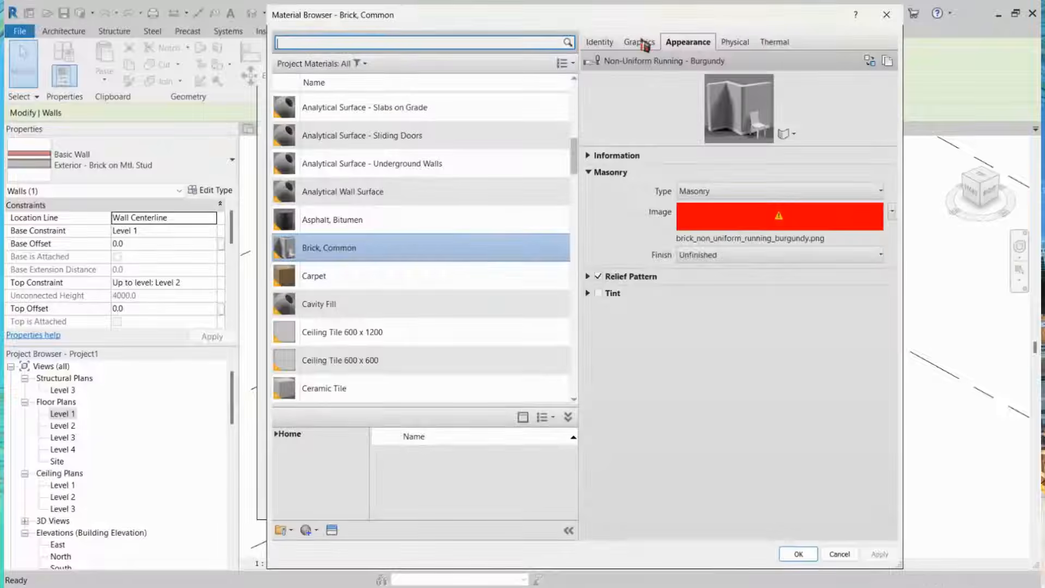
left_click(641, 44)
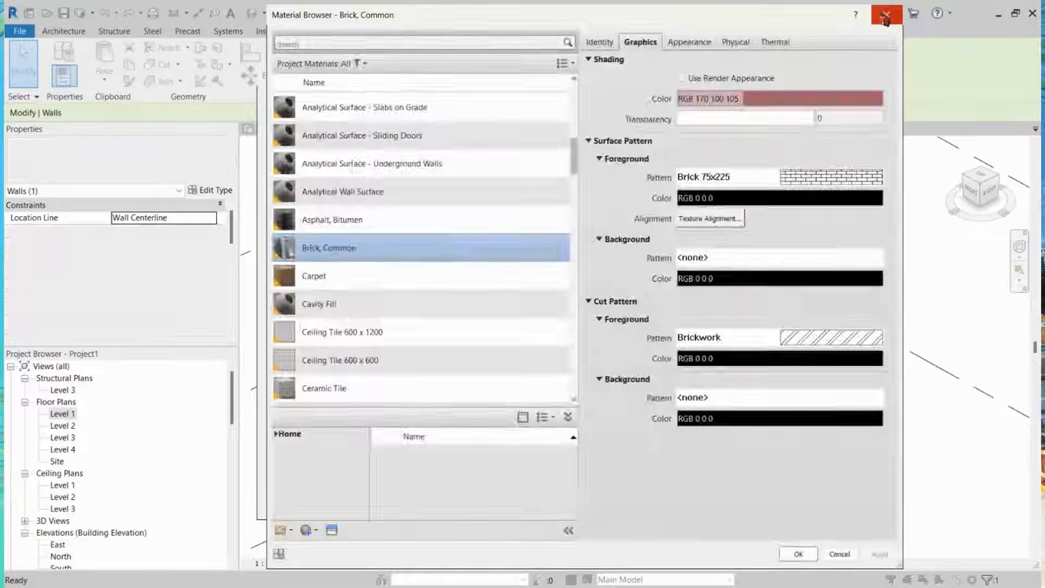
left_click(887, 17)
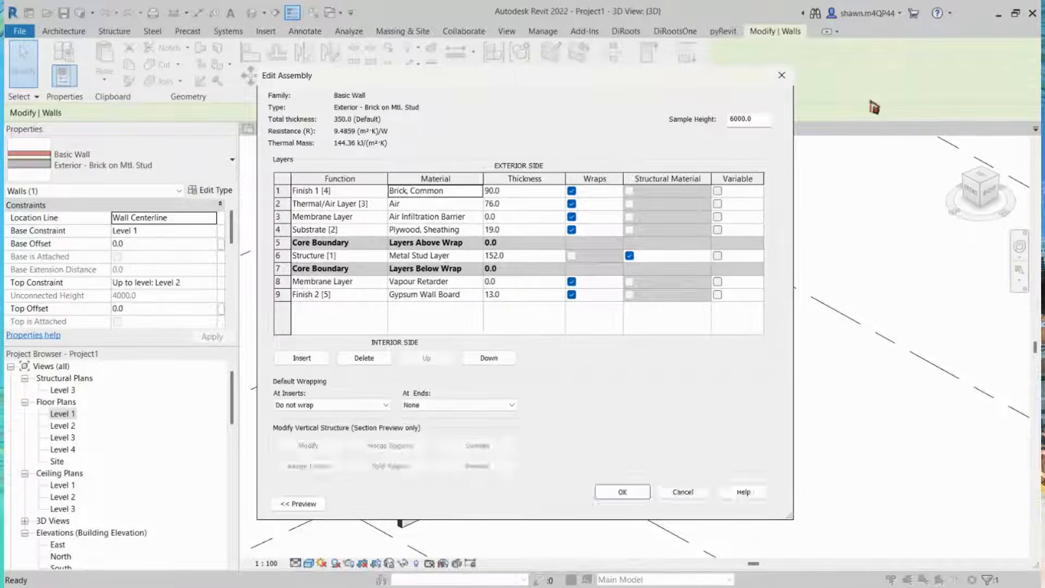
Step: Close the wall type dialogs without changes and clear the selection
left_click(781, 76)
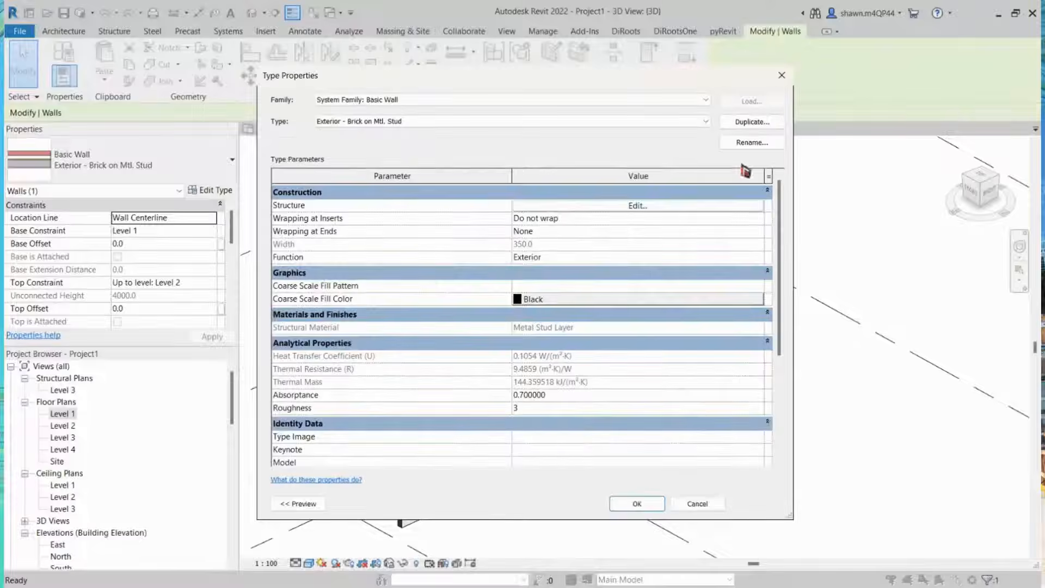
left_click(782, 75)
key("Escape")
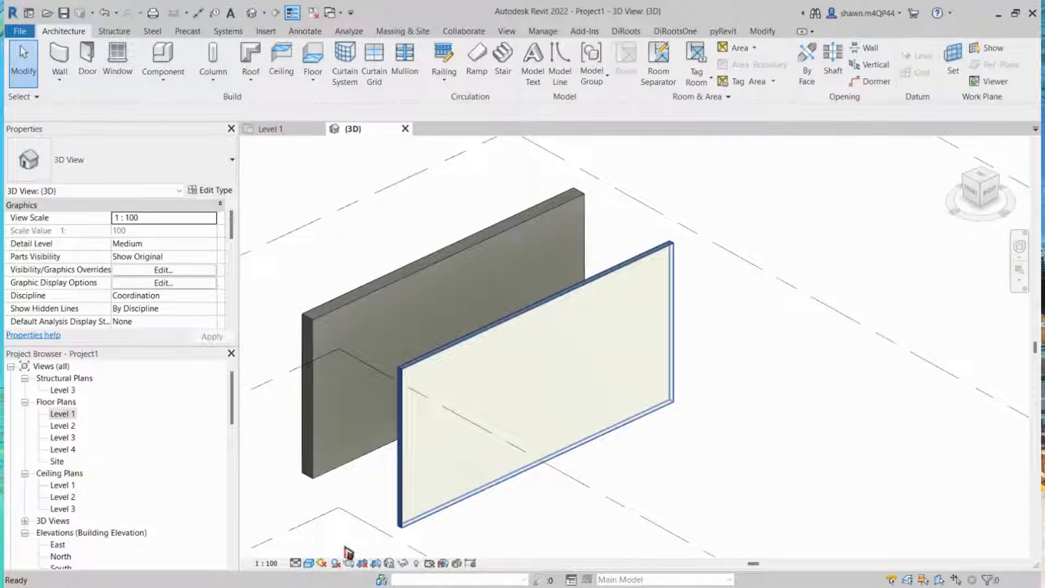
Step: Replace the Brick, Common material's appearance image for the brick wall type with brick_red_color.jpg
left_click(525, 232)
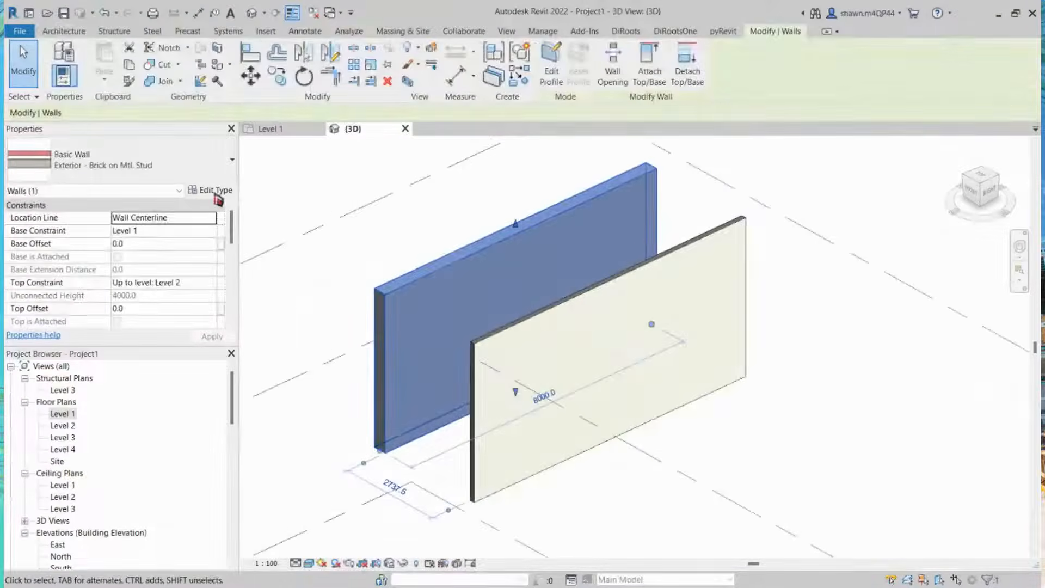
left_click(216, 194)
left_click(572, 217)
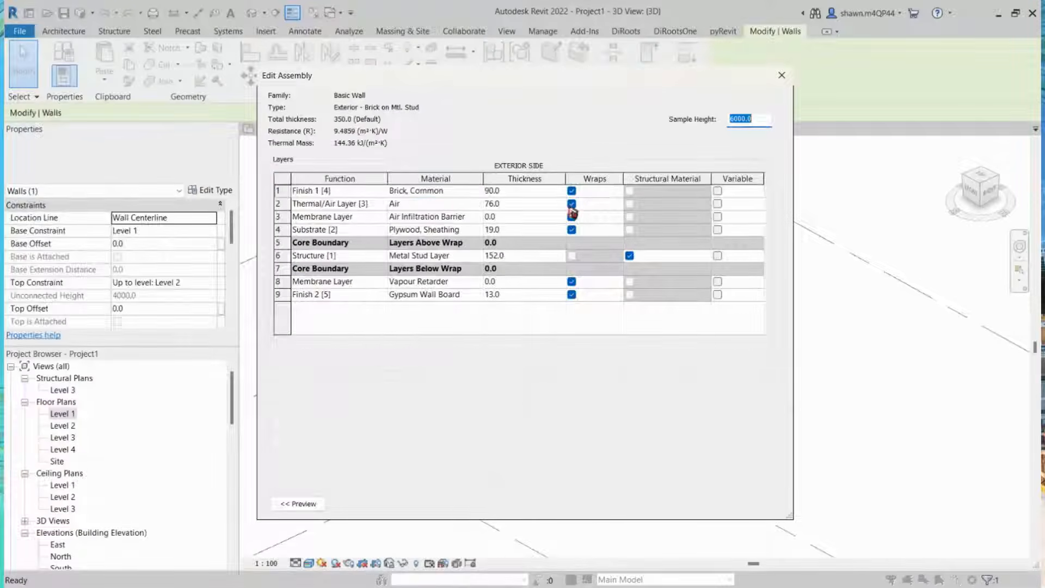
left_click(478, 190)
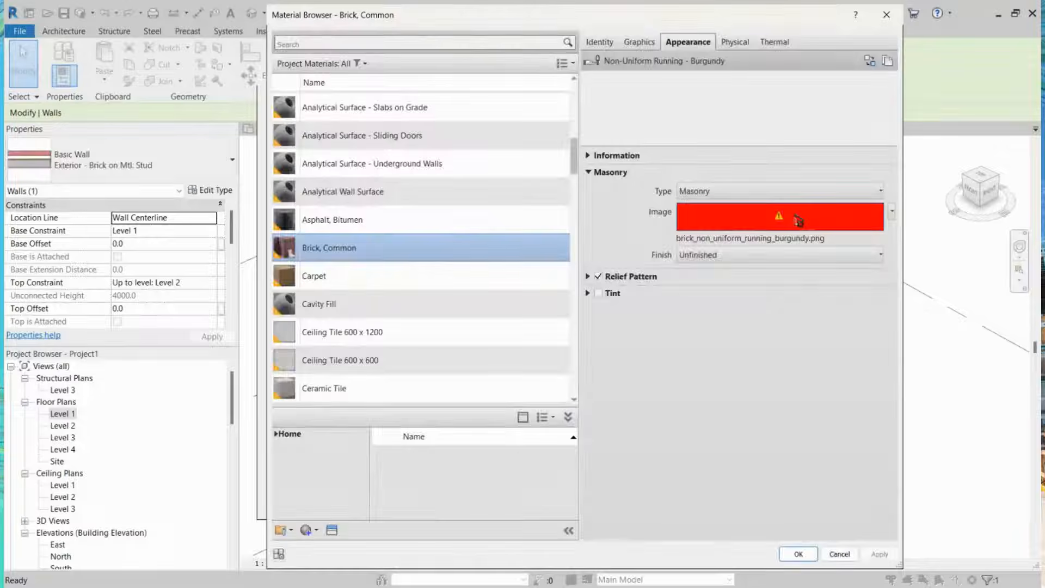
left_click(782, 229)
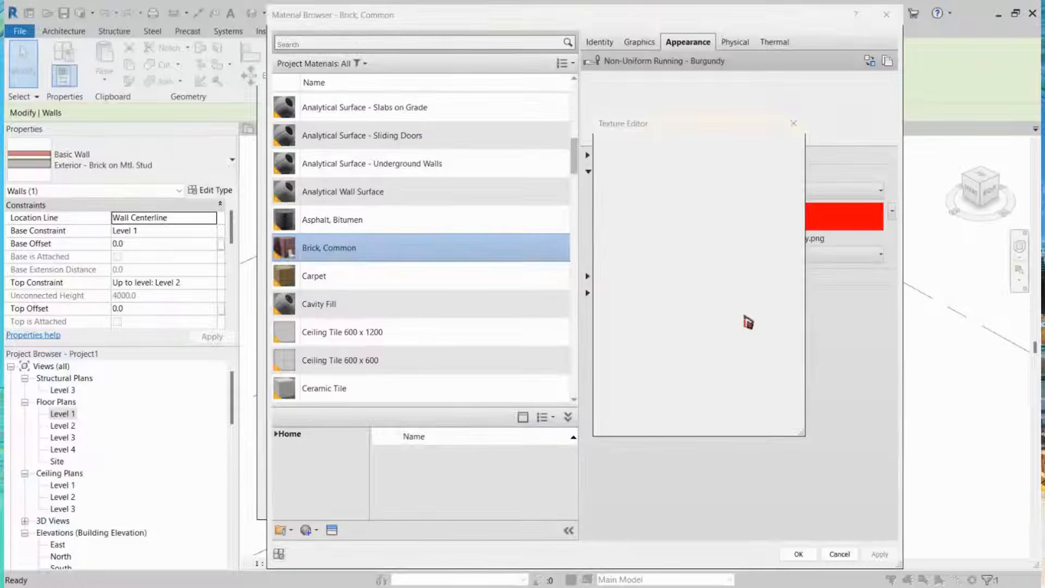
left_click(752, 317)
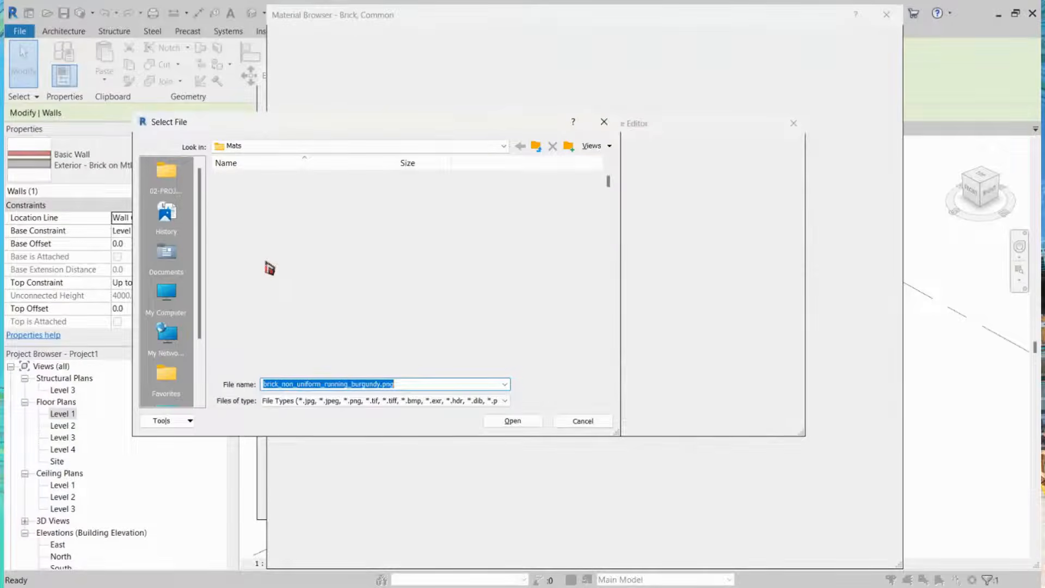
left_click(265, 261)
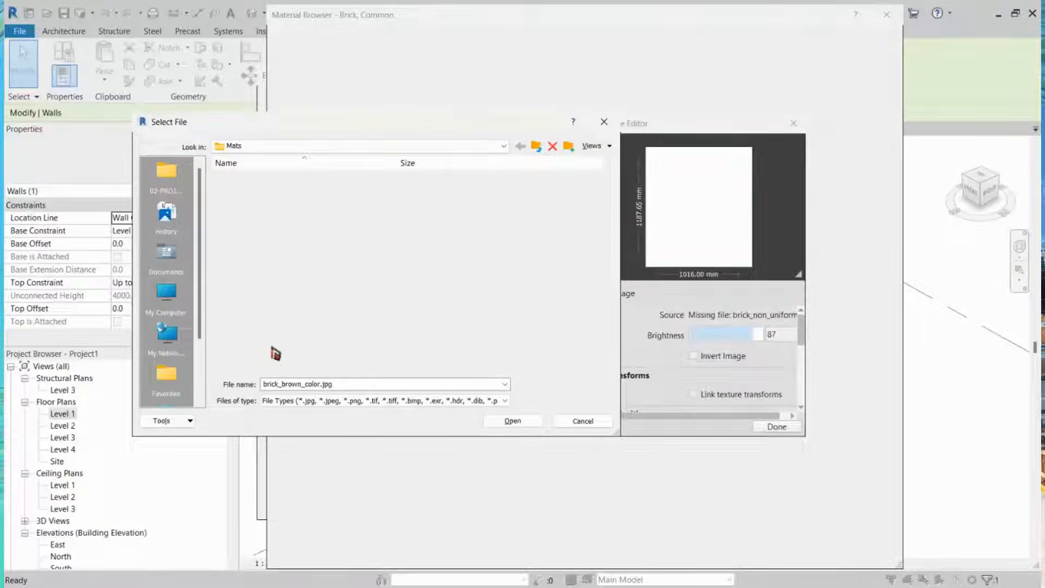
left_click(284, 348)
left_click(524, 423)
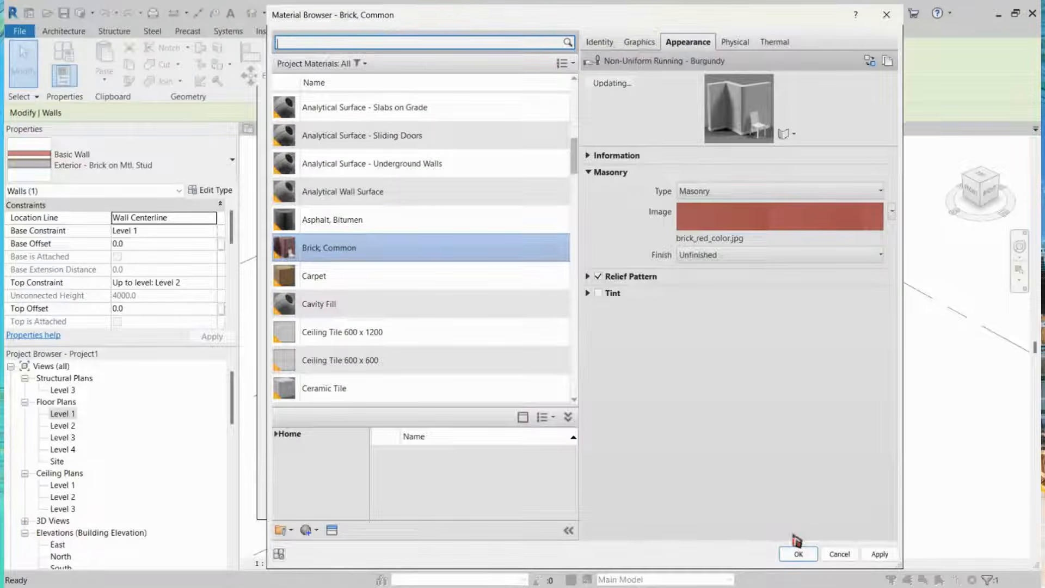
left_click(797, 554)
left_click(628, 496)
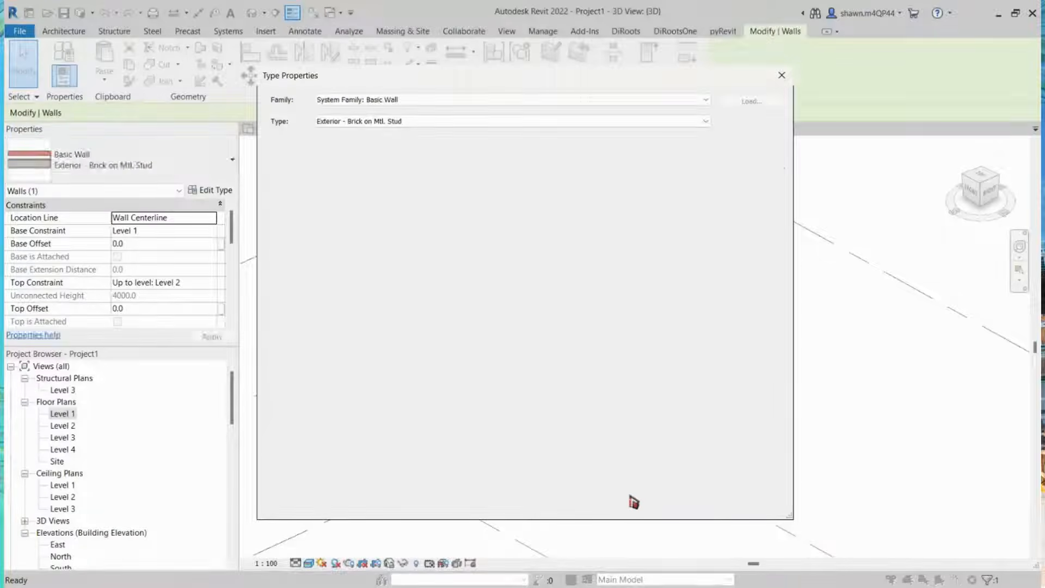
left_click(647, 510)
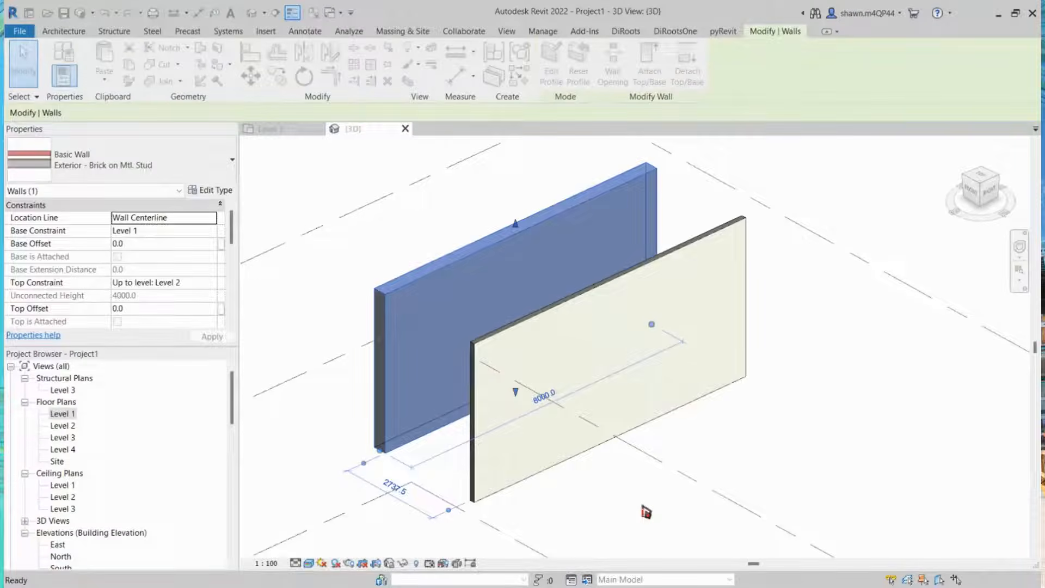
Step: Inspect the retextured brick wall alongside the plastered wall in the 3D view
left_click(597, 472)
scroll(717, 327, "down", 3)
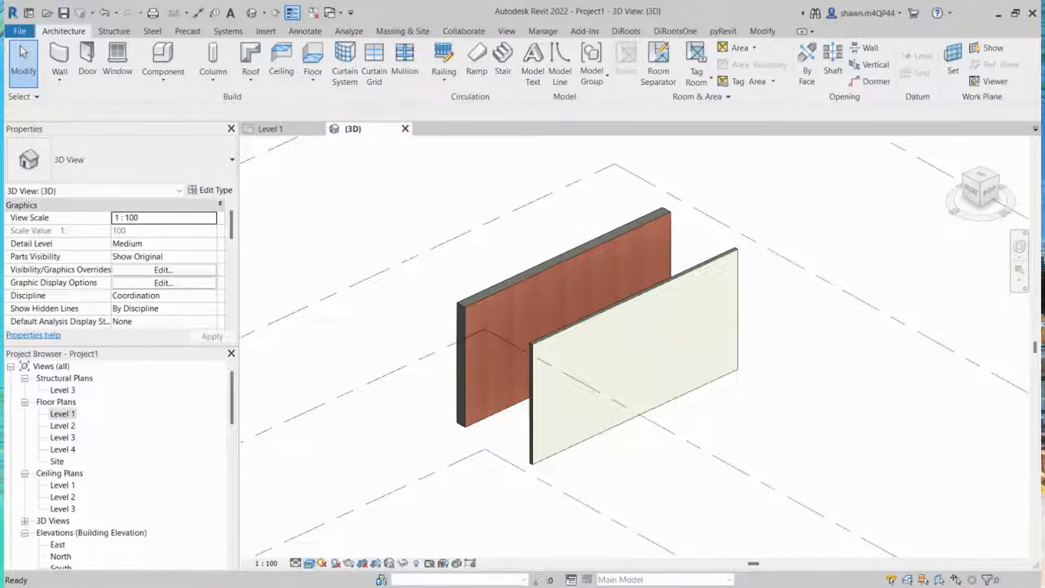
left_click(587, 264)
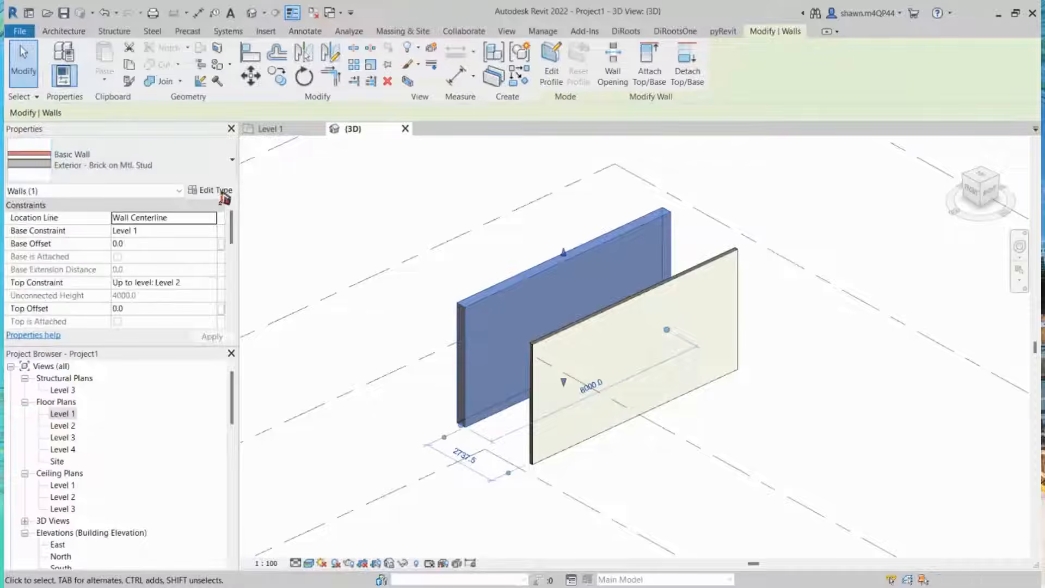
left_click(223, 194)
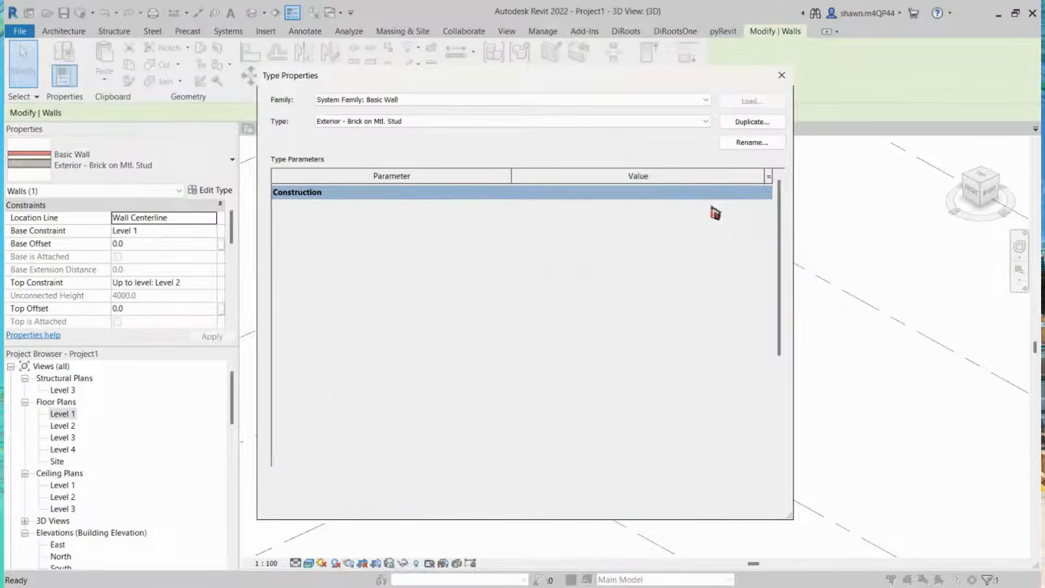
key("Escape")
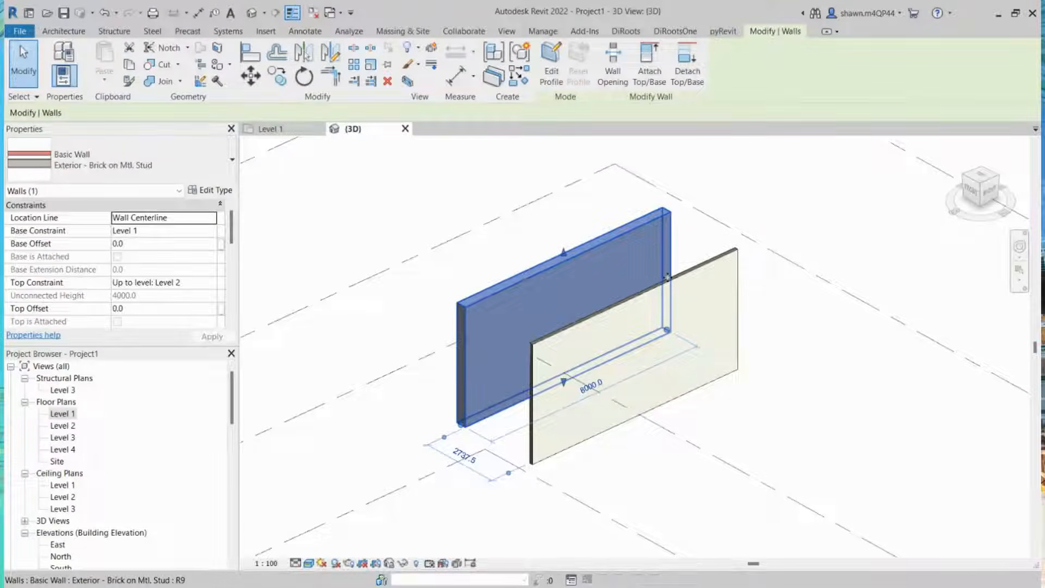
key("Escape")
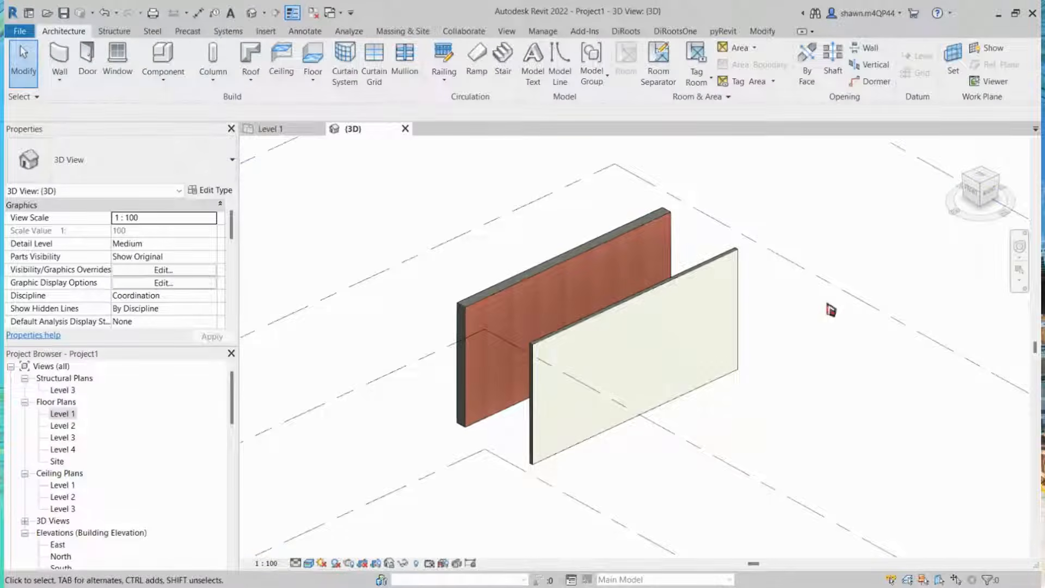
middle_click_drag(831, 310, 774, 306)
scroll(774, 305, "up", 1)
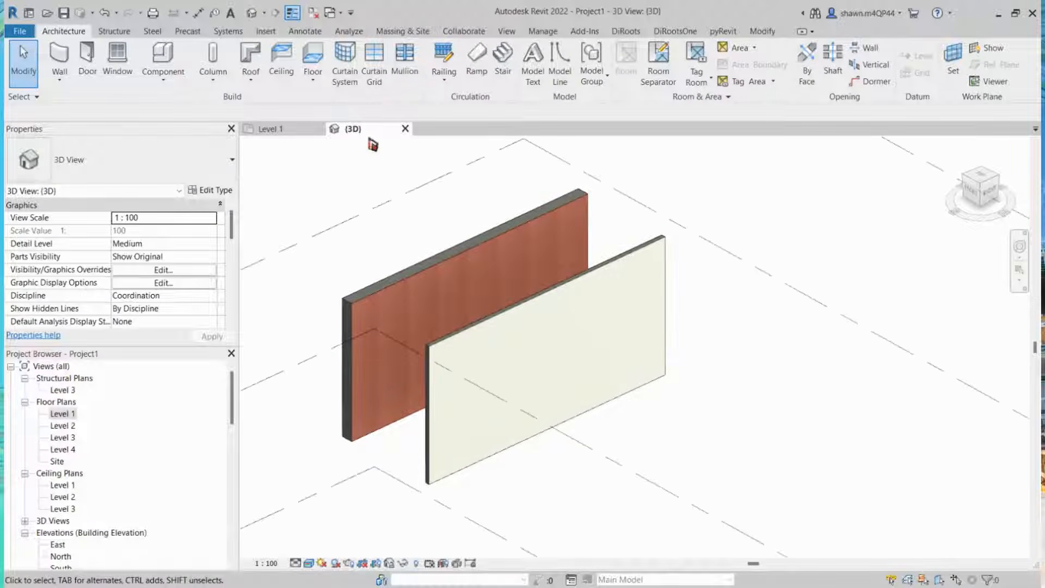
Step: Switch to the Level 1 floor plan showing both walls
left_click(282, 132)
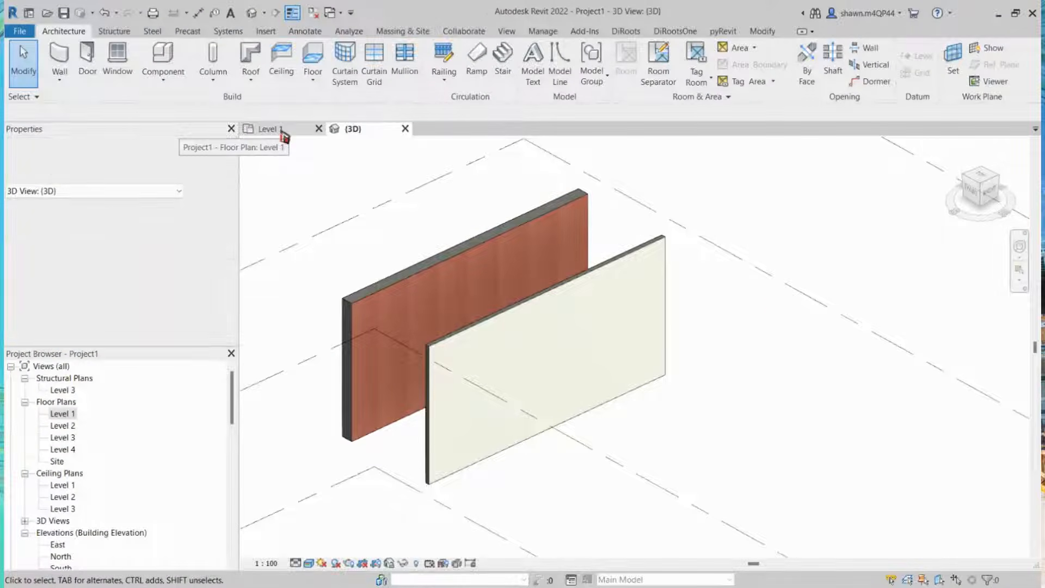
scroll(730, 315, "down", 5)
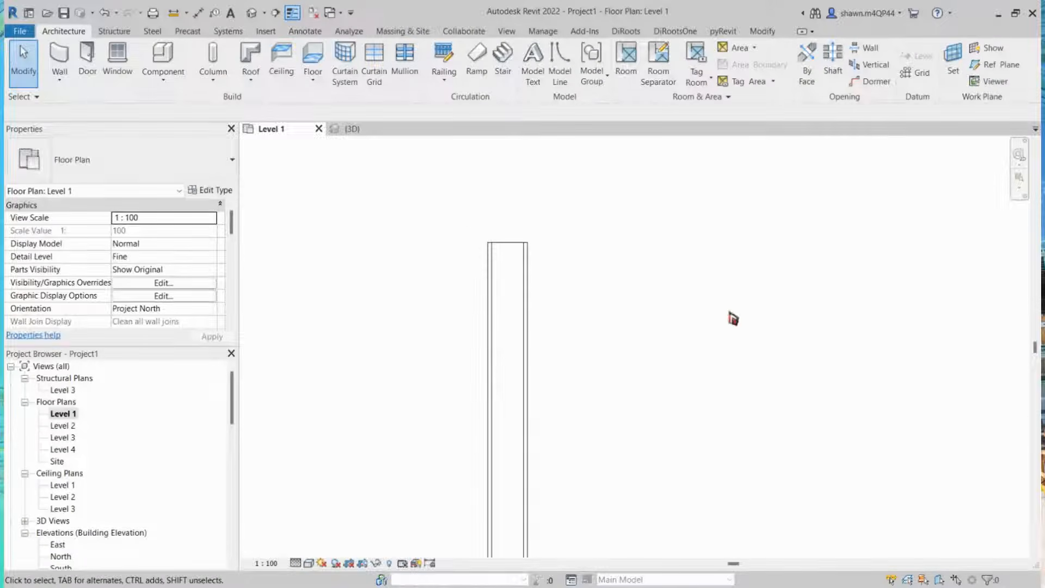
scroll(561, 327, "down", 2)
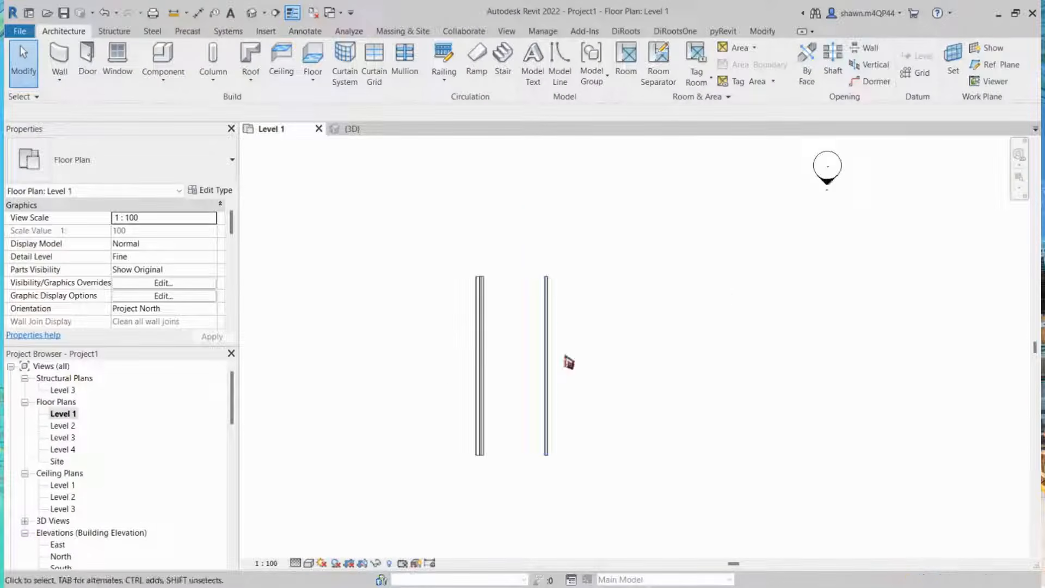
scroll(544, 327, "up", 4)
left_click(520, 303)
left_click_drag(519, 306, 481, 312)
key("Escape")
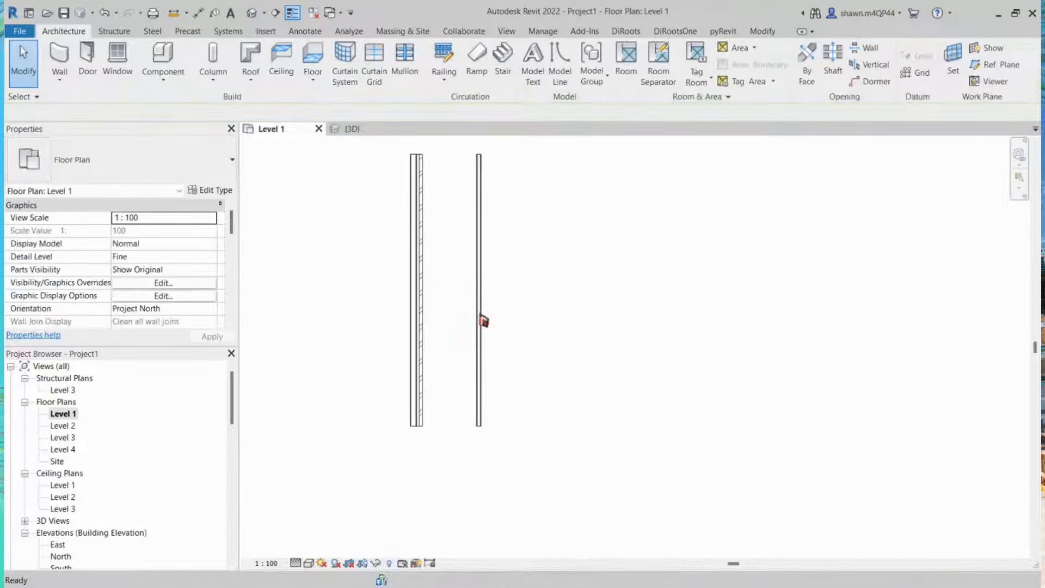
Step: Start the Wall tool and choose the Generic - 200mm wall type
key("a")
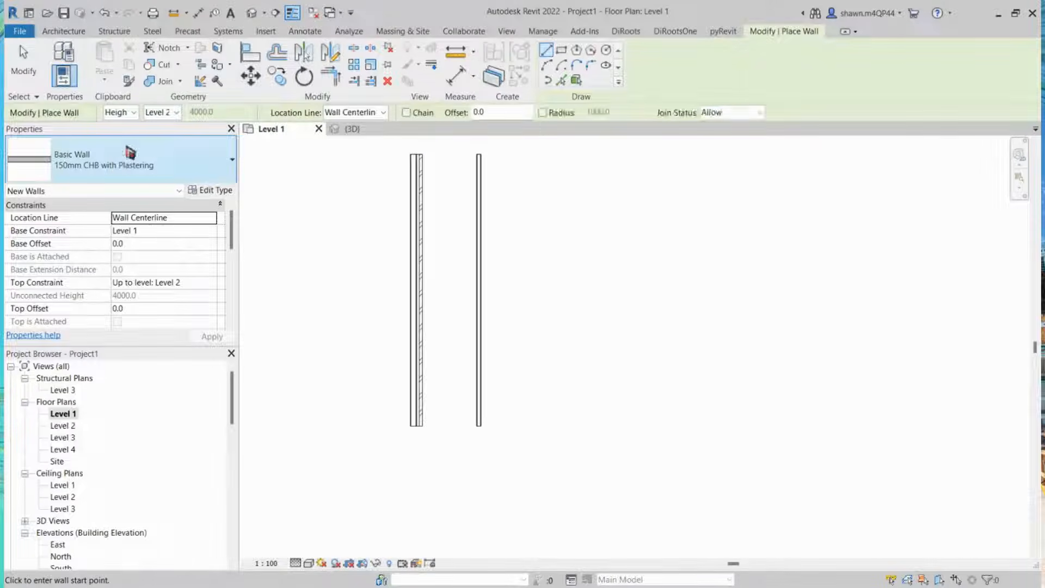
left_click(103, 169)
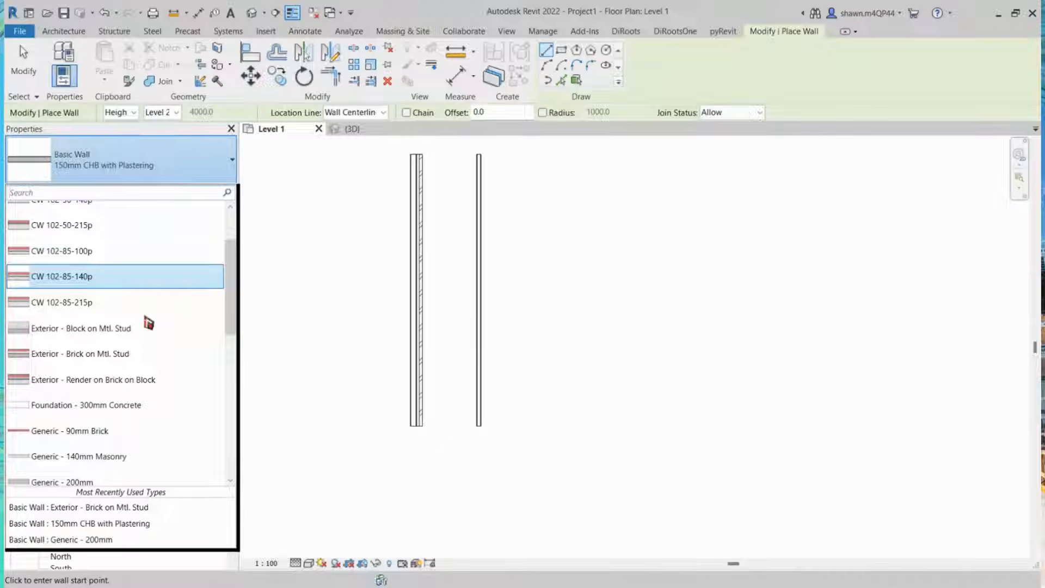
scroll(148, 321, "down", 1)
scroll(148, 320, "down", 10)
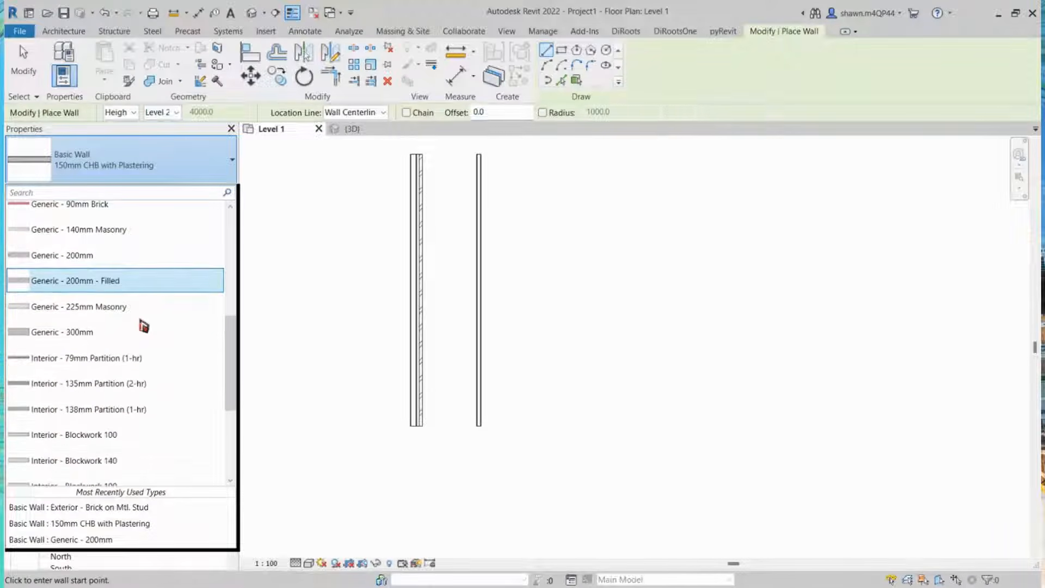
scroll(139, 325, "down", 3)
scroll(132, 338, "up", 5)
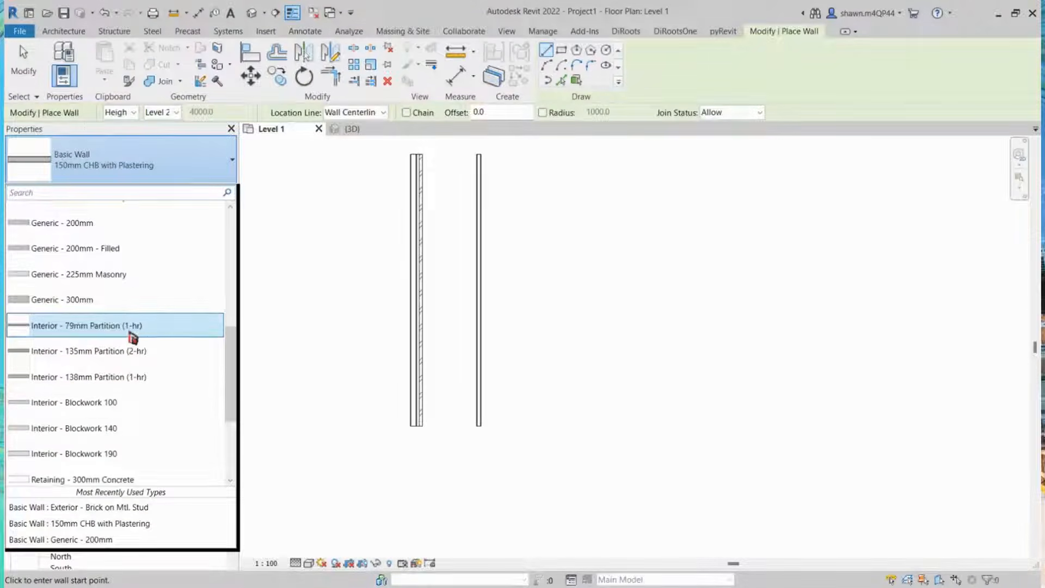
scroll(132, 338, "down", 6)
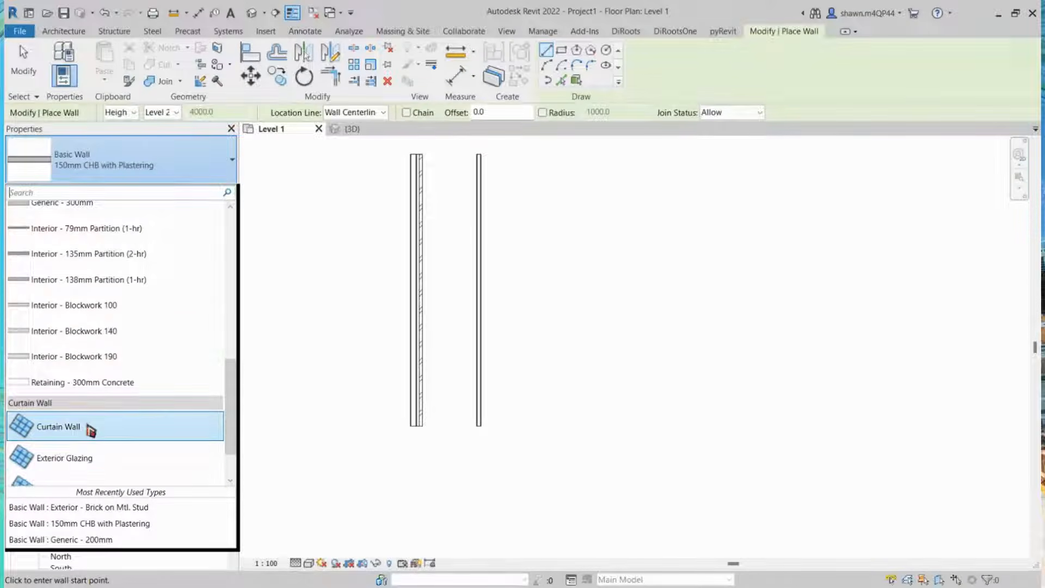
scroll(86, 430, "down", 2)
scroll(163, 357, "up", 5)
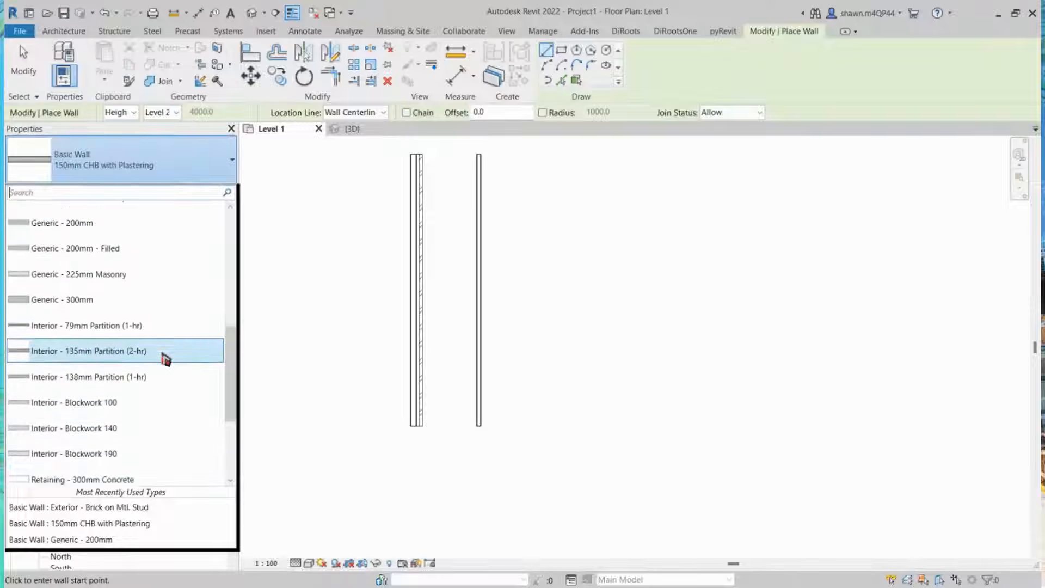
scroll(166, 359, "up", 2)
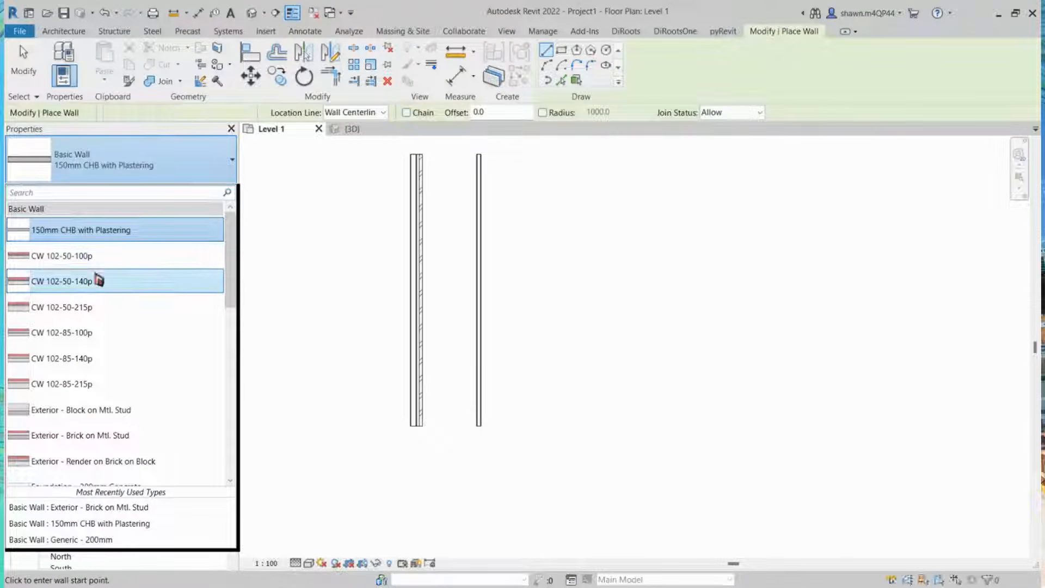
scroll(99, 276, "down", 1)
scroll(81, 310, "down", 1)
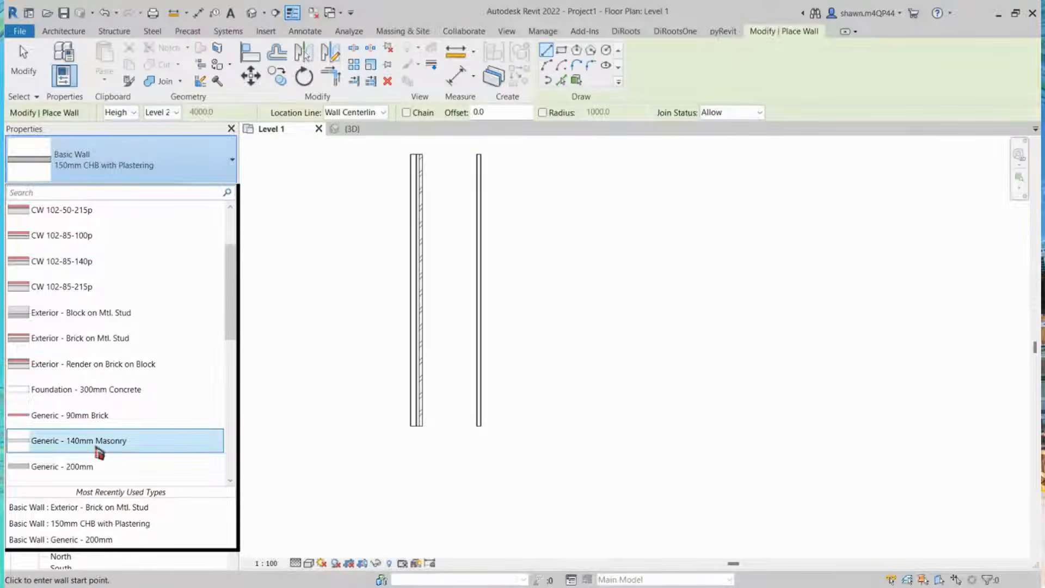
scroll(93, 436, "down", 1)
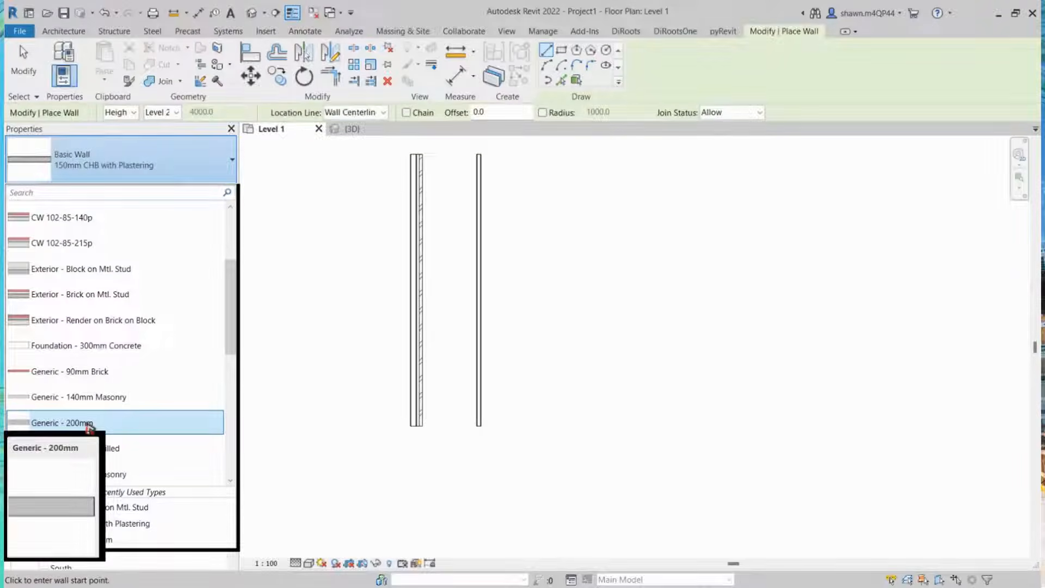
left_click(89, 424)
Step: Duplicate the Generic - 200mm wall type as a new type named Glass
left_click(212, 192)
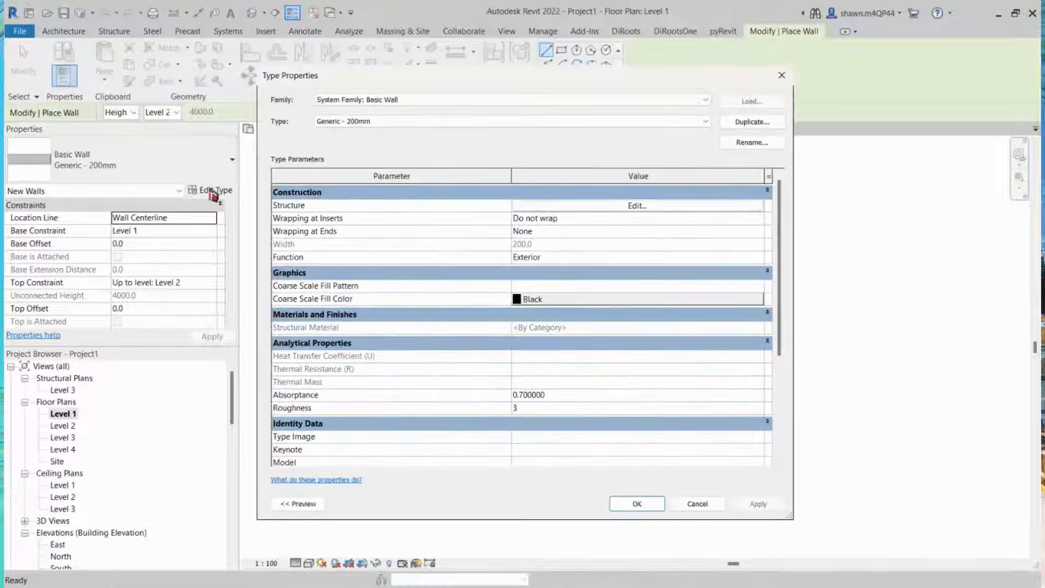
left_click(754, 122)
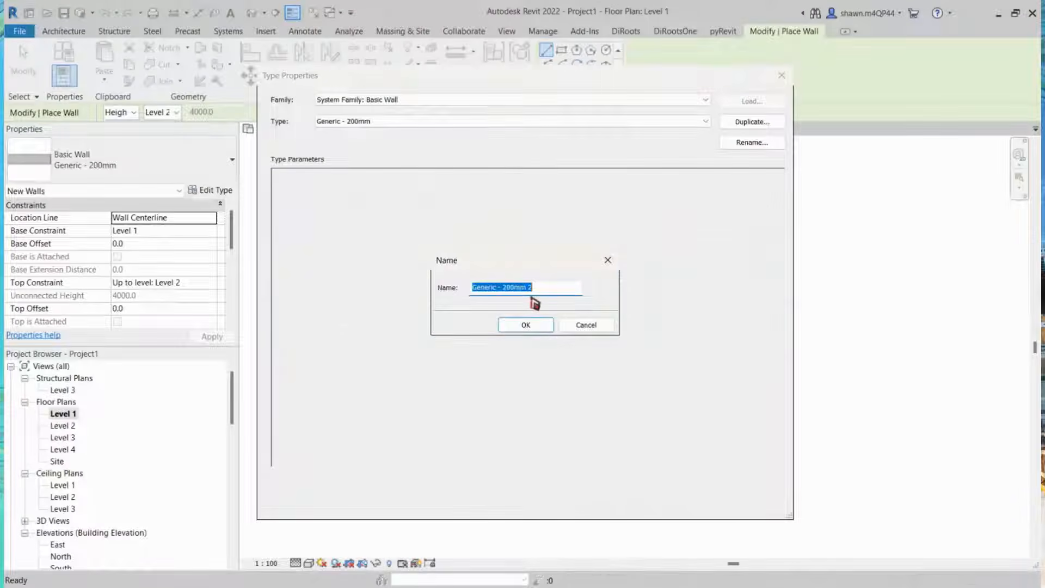
type("gLAS")
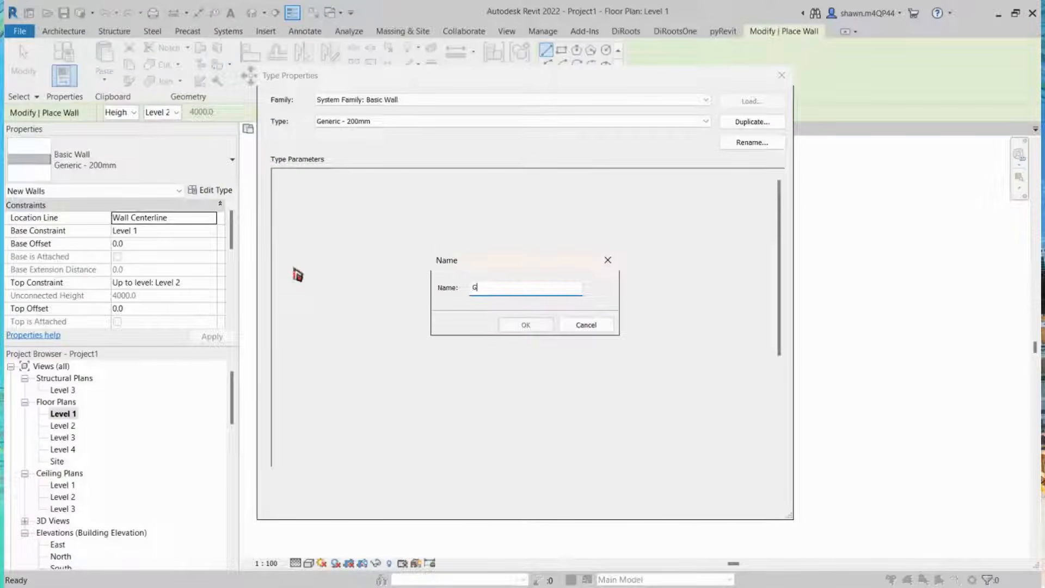
type("lass")
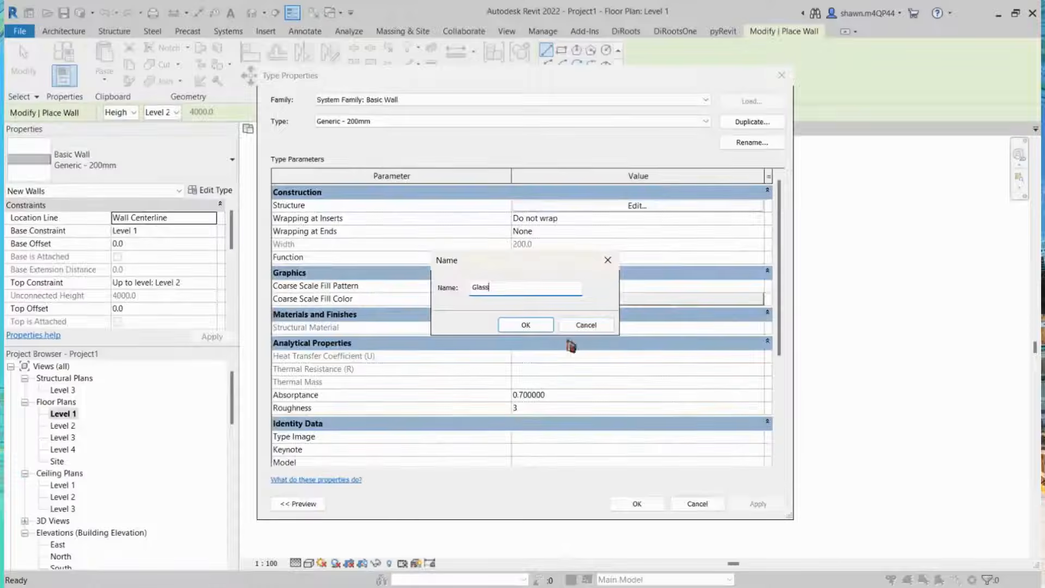
left_click(542, 324)
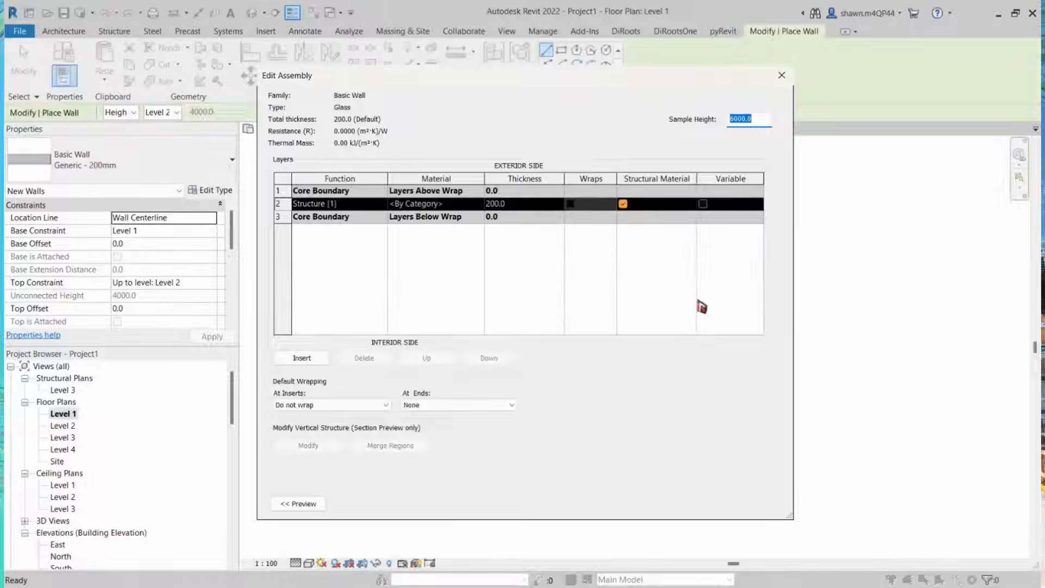
Step: Give the Glass type's single structure layer a thickness of 13.14 and the Glass material, then confirm the assembly
left_click(531, 205)
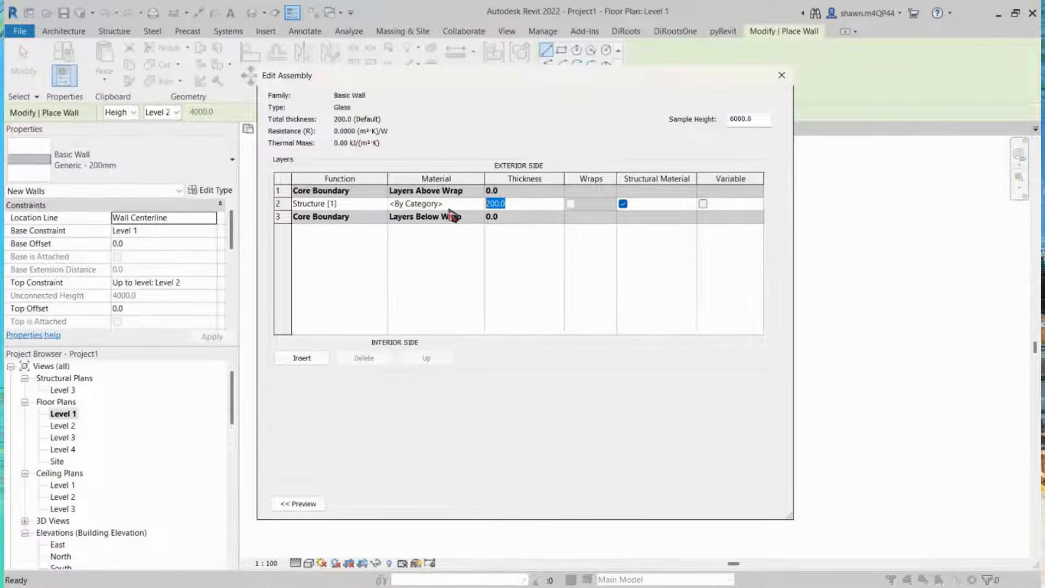
type("13.14")
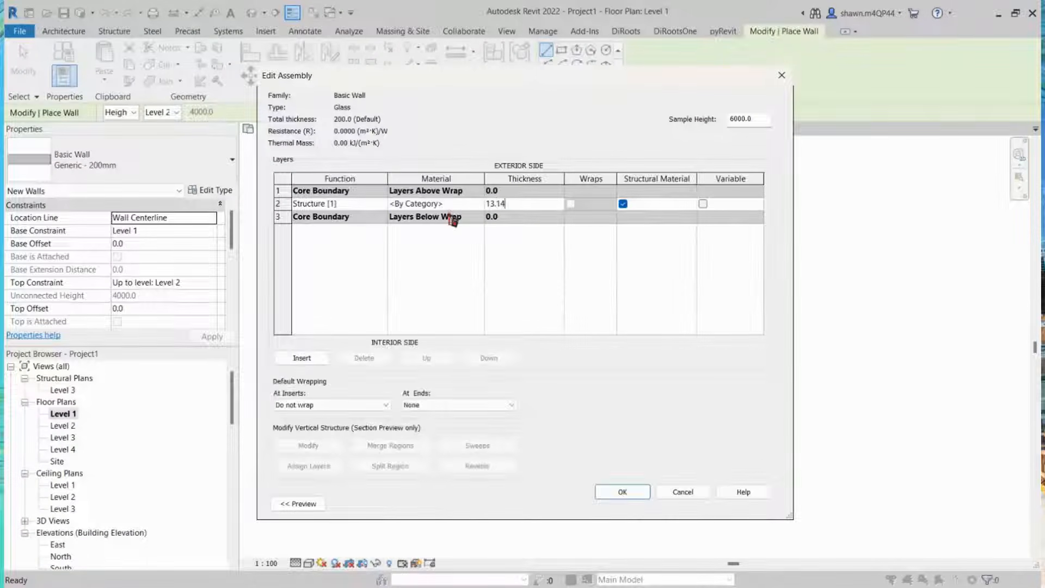
key("Return")
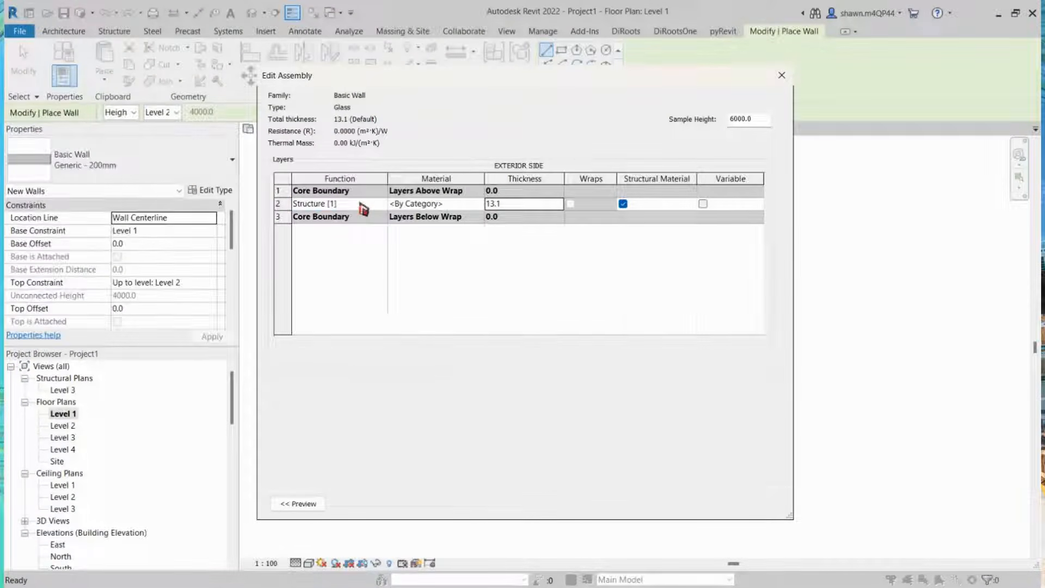
left_click(361, 205)
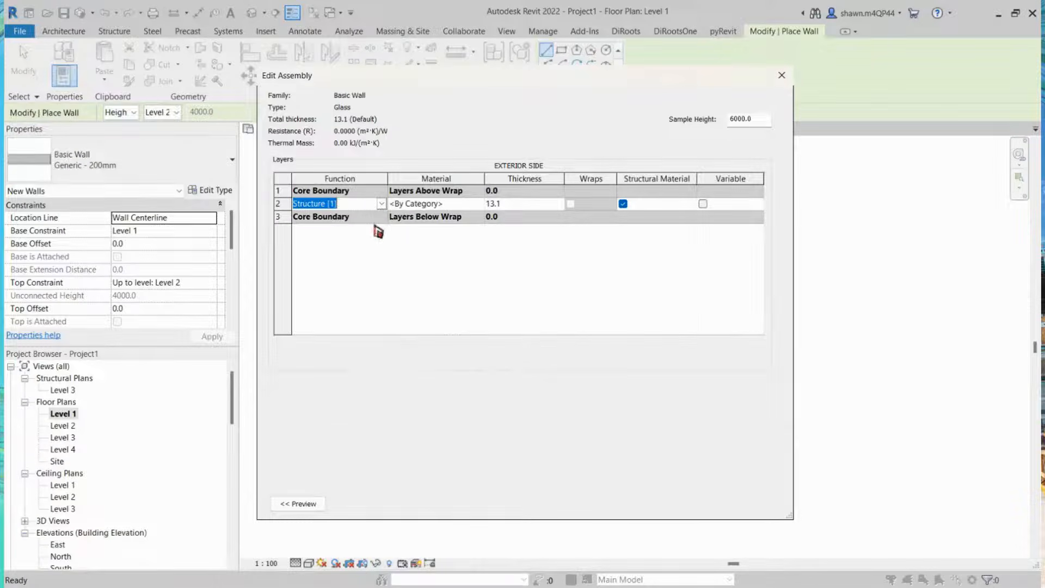
left_click(452, 204)
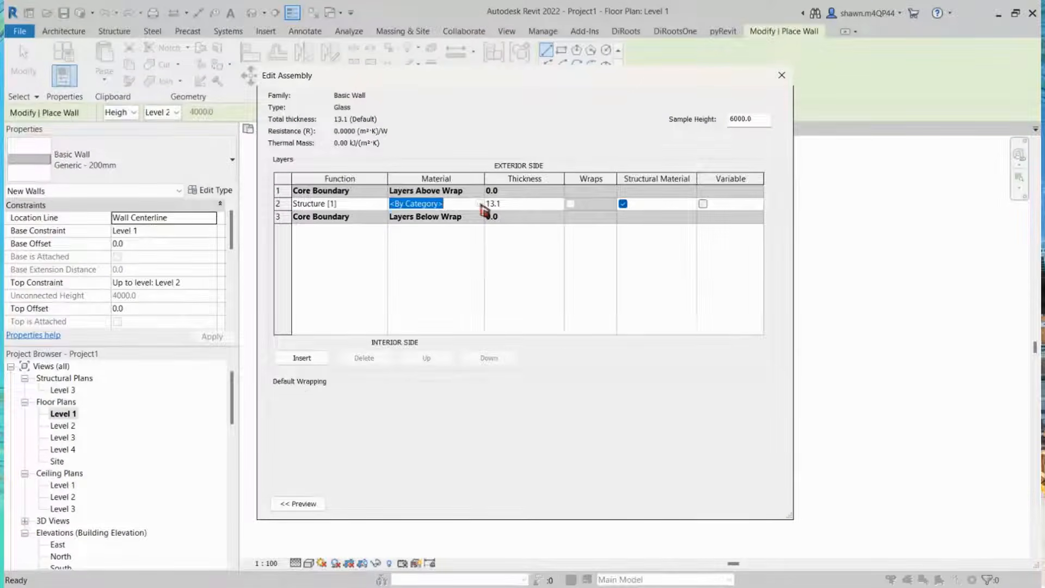
left_click(480, 204)
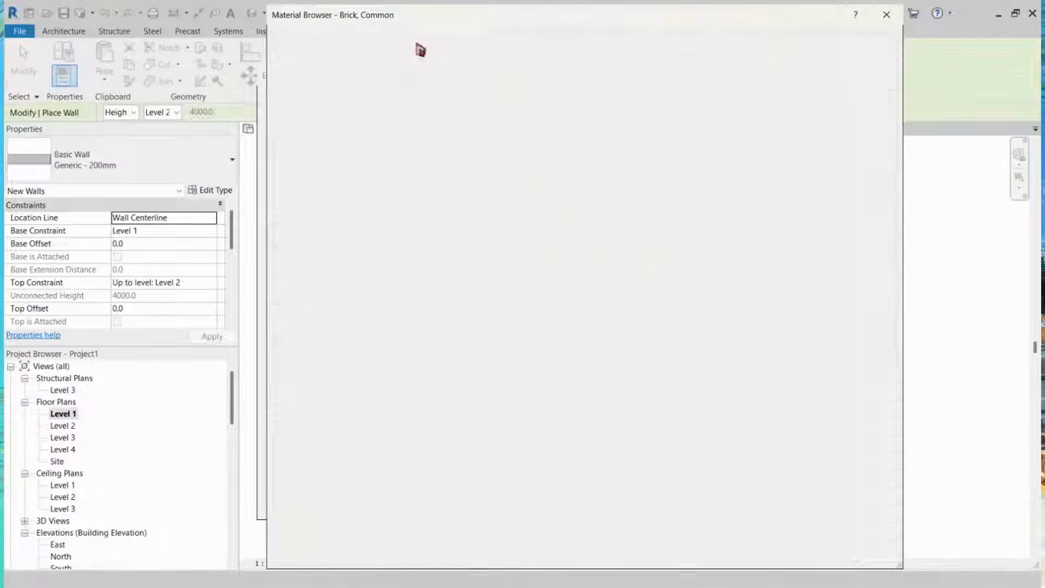
left_click(361, 174)
left_click(368, 159)
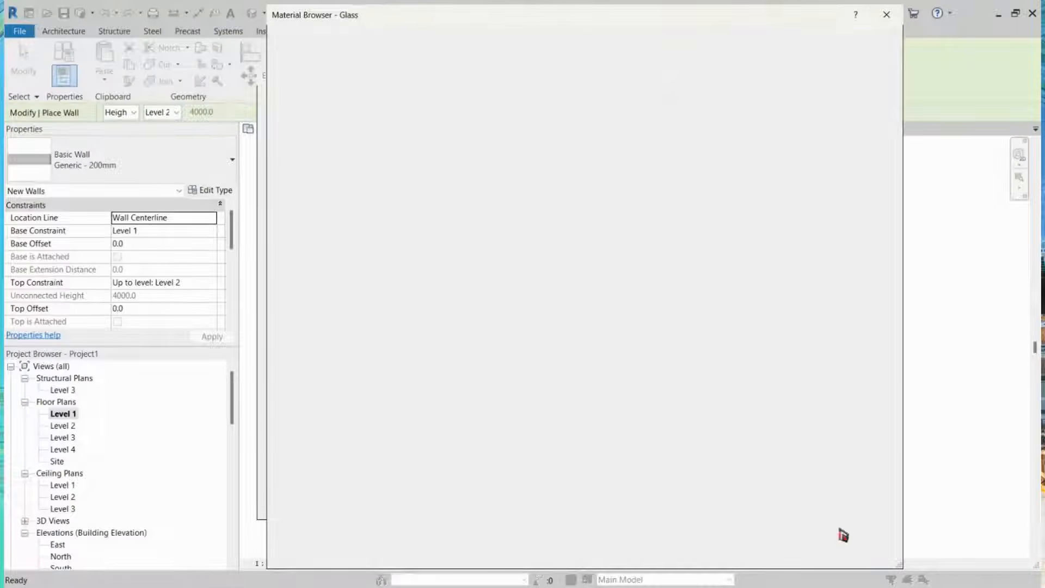
left_click(810, 564)
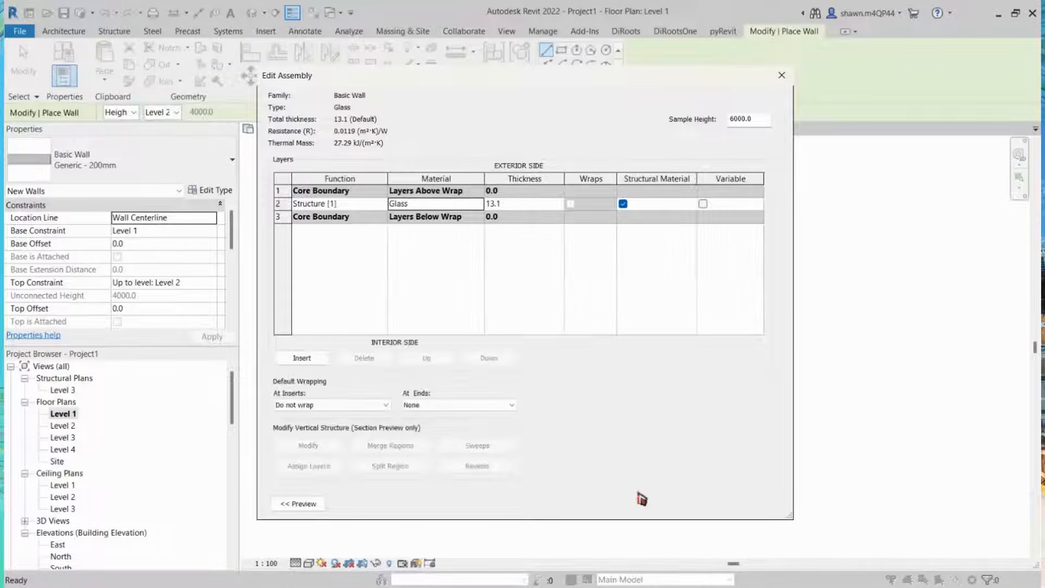
left_click(641, 498)
left_click(635, 510)
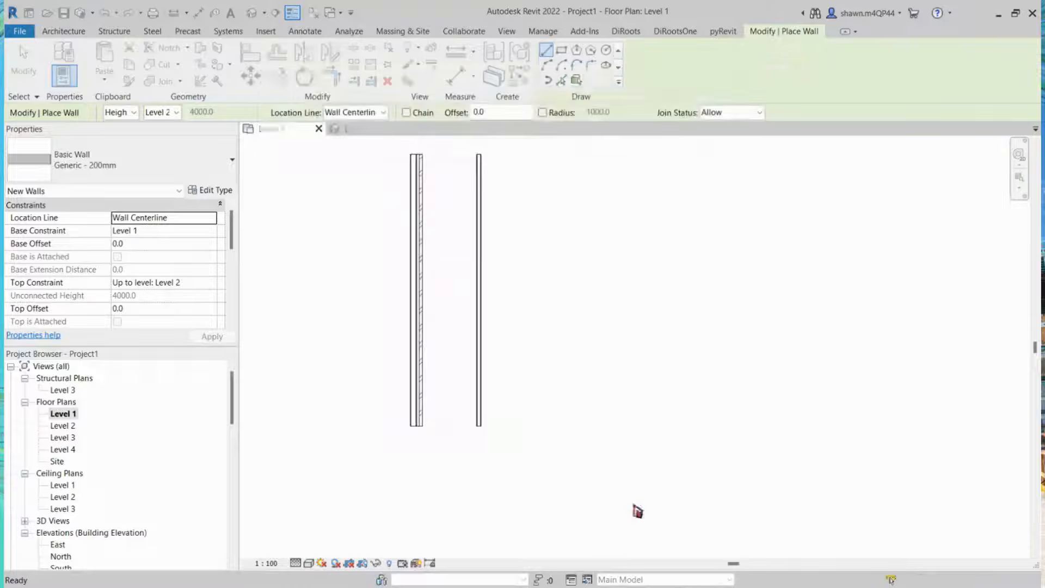
Step: Draw a vertical Glass wall about 8000 mm long to the right of the existing walls
left_click(549, 154)
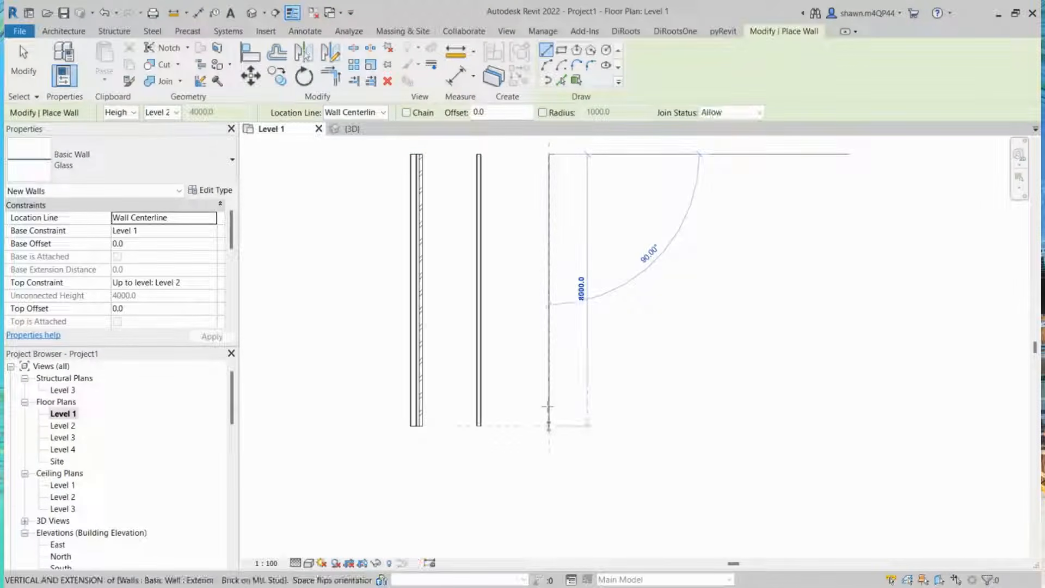
left_click(549, 426)
key("Escape")
key("Escape")
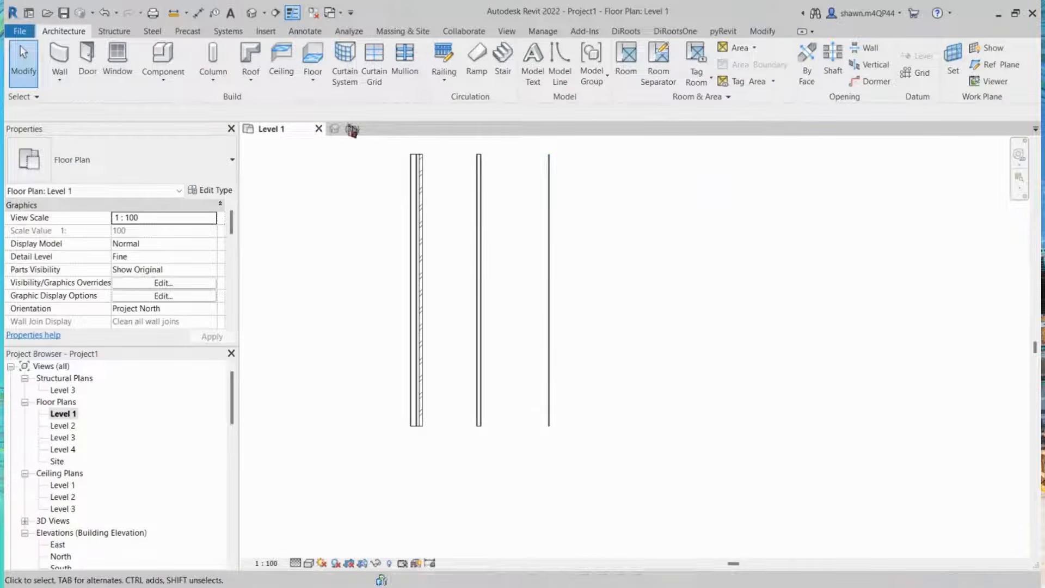
Step: Inspect the new Glass wall next to the brick and plastered walls in the 3D view
left_click(352, 129)
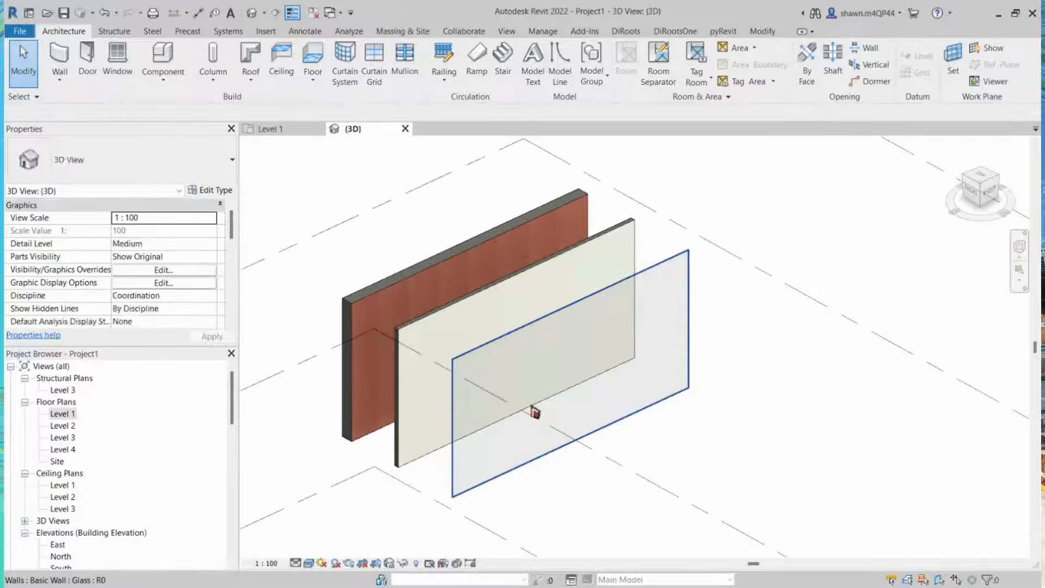
left_click(532, 410)
middle_click_drag(503, 480, 532, 448, "shift")
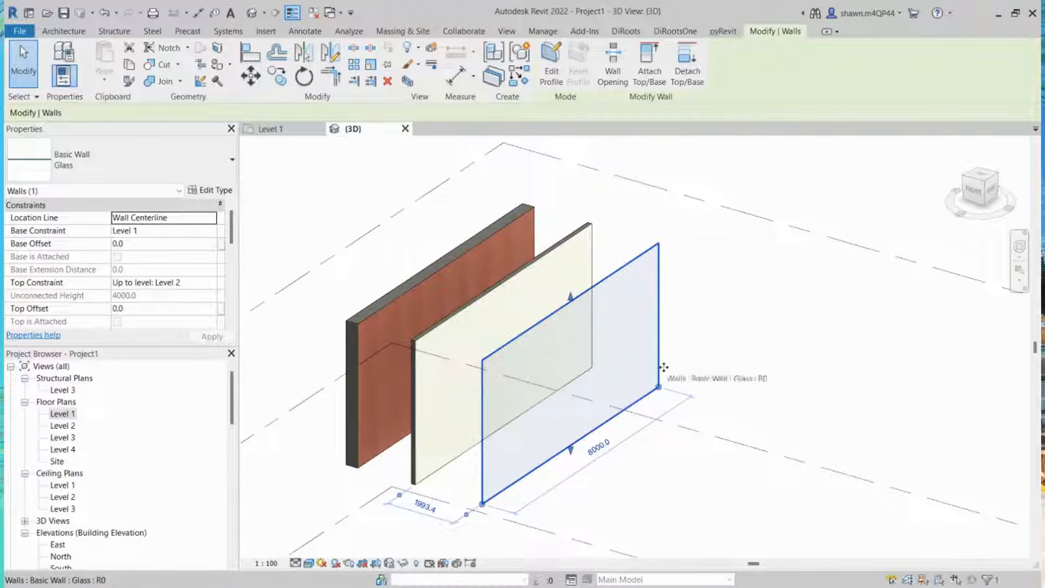
key("Escape")
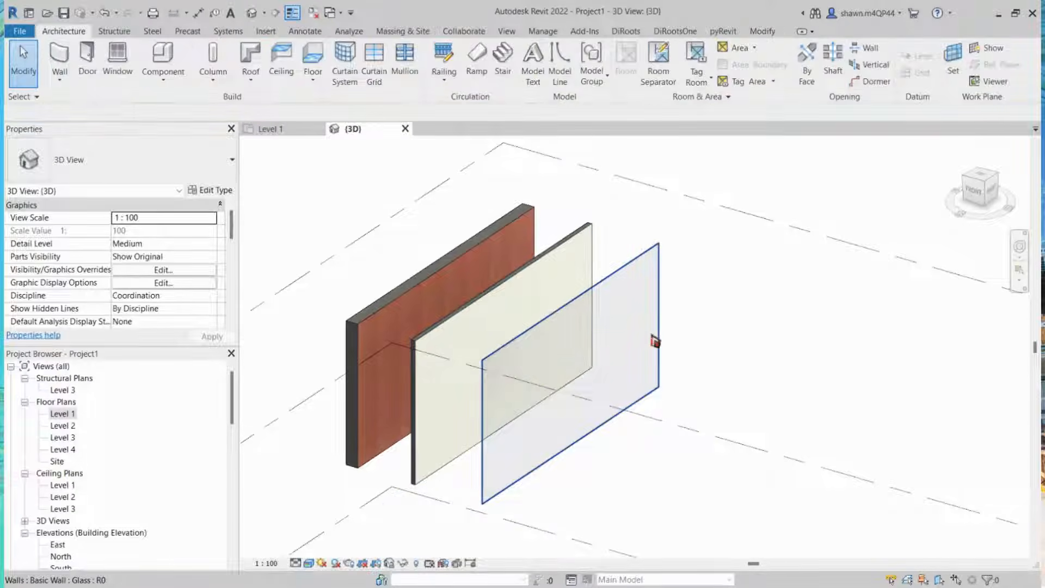
left_click(656, 342)
middle_click_drag(655, 341, 532, 366, "shift")
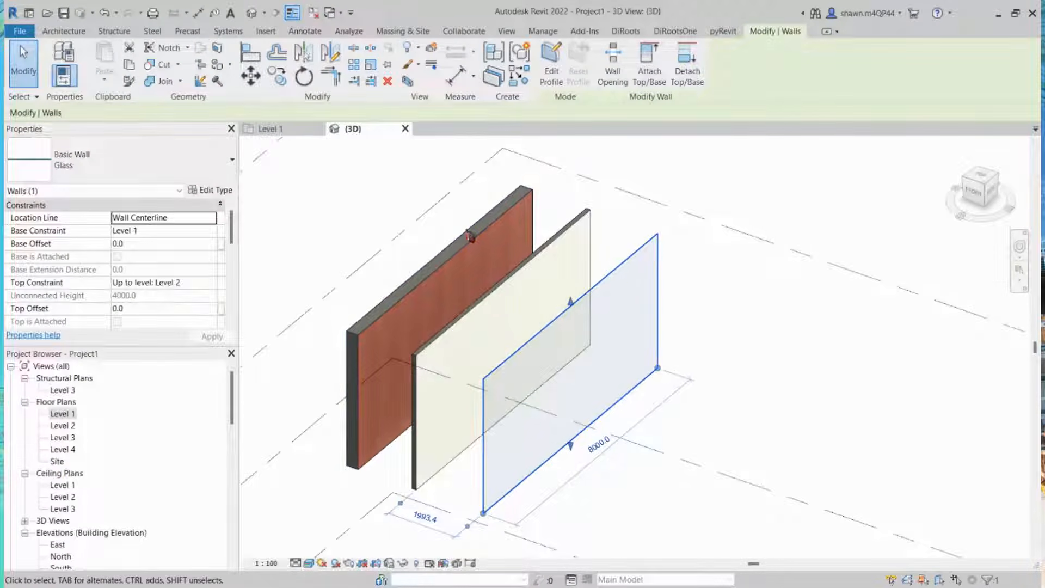
scroll(731, 325, "down", 1)
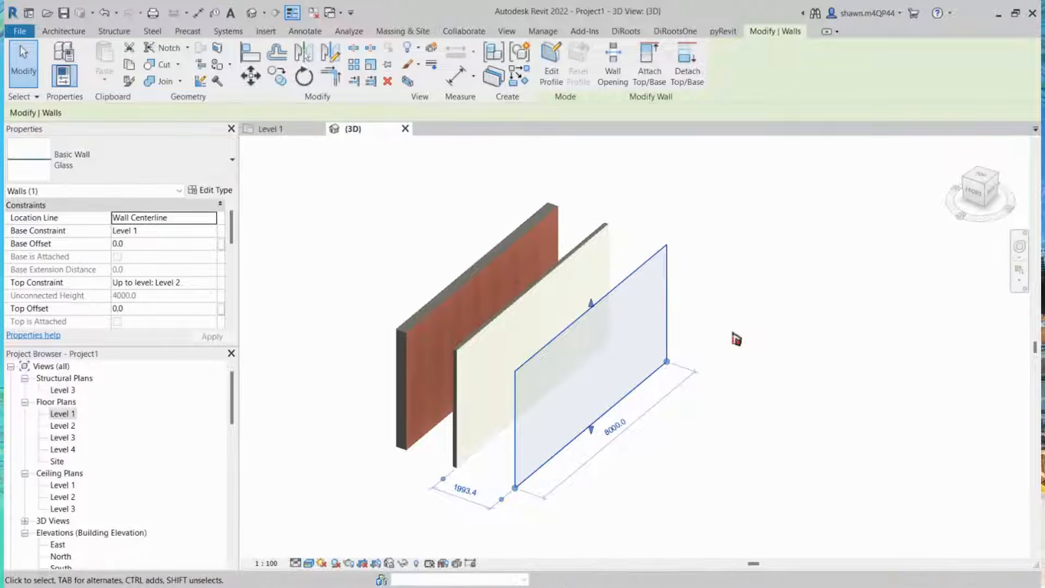
scroll(745, 297, "down", 1)
middle_click_drag(801, 330, 759, 328)
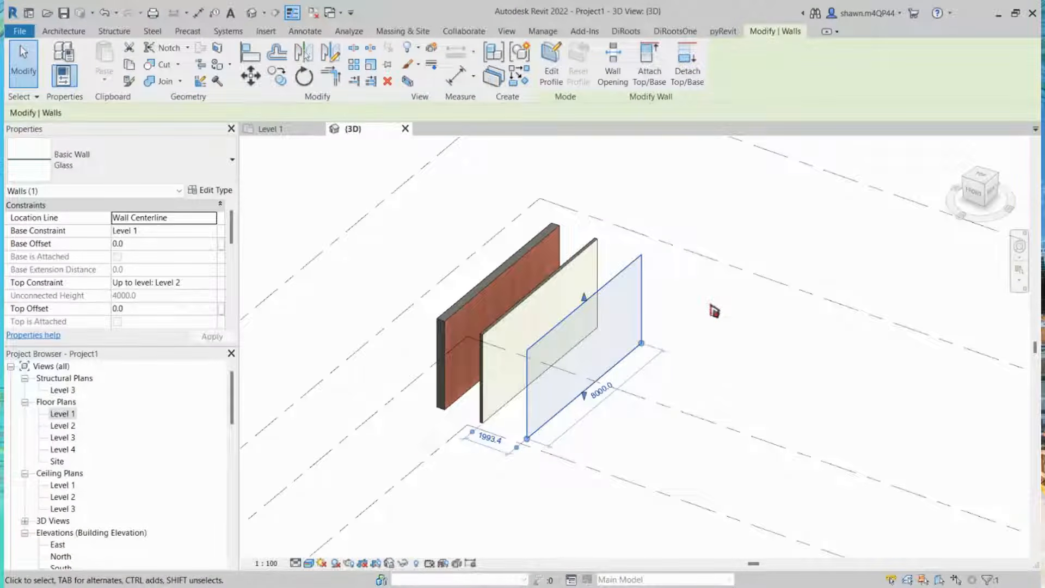
mouse_move(710, 306)
middle_mouse_down("shift")
mouse_move(709, 327)
mouse_move(701, 318)
middle_mouse_up("shift")
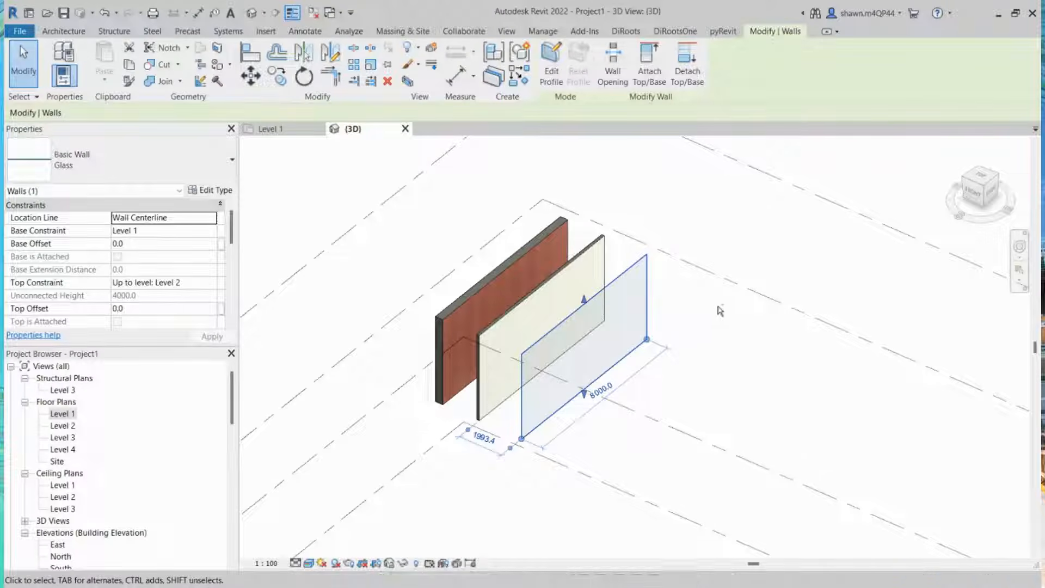
middle_click_drag(662, 370, 688, 401, "shift")
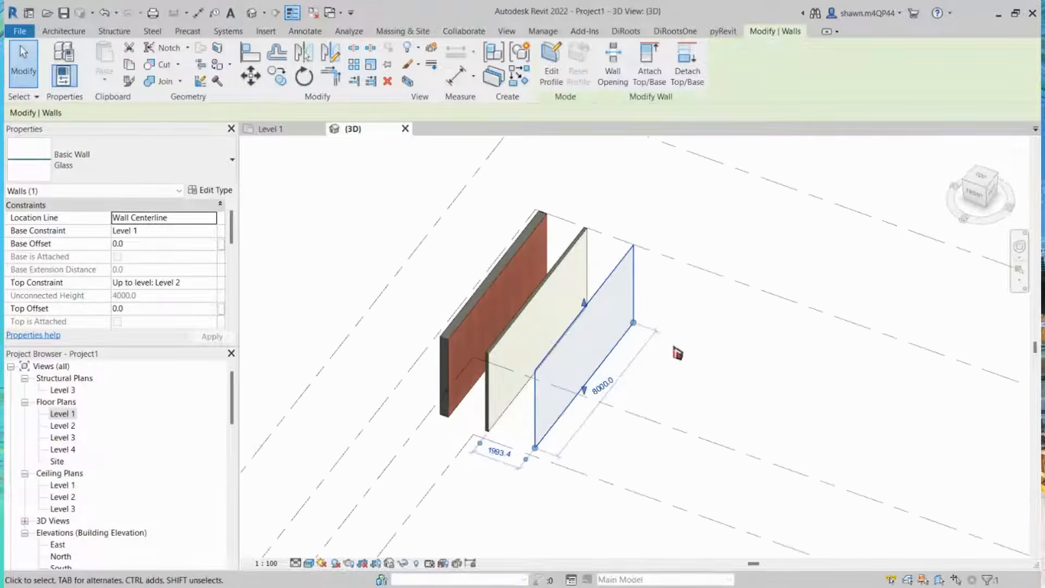
Step: In the Level 1 plan, draw a vertical Curtain Wall about 7200 mm long below the existing walls
left_click(271, 130)
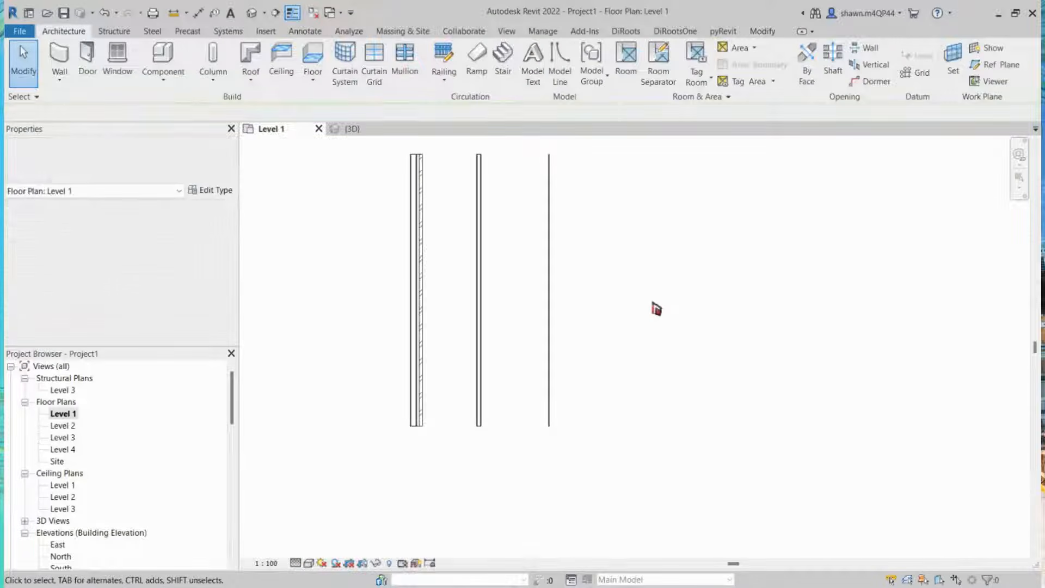
key("w")
key("a")
left_click(108, 167)
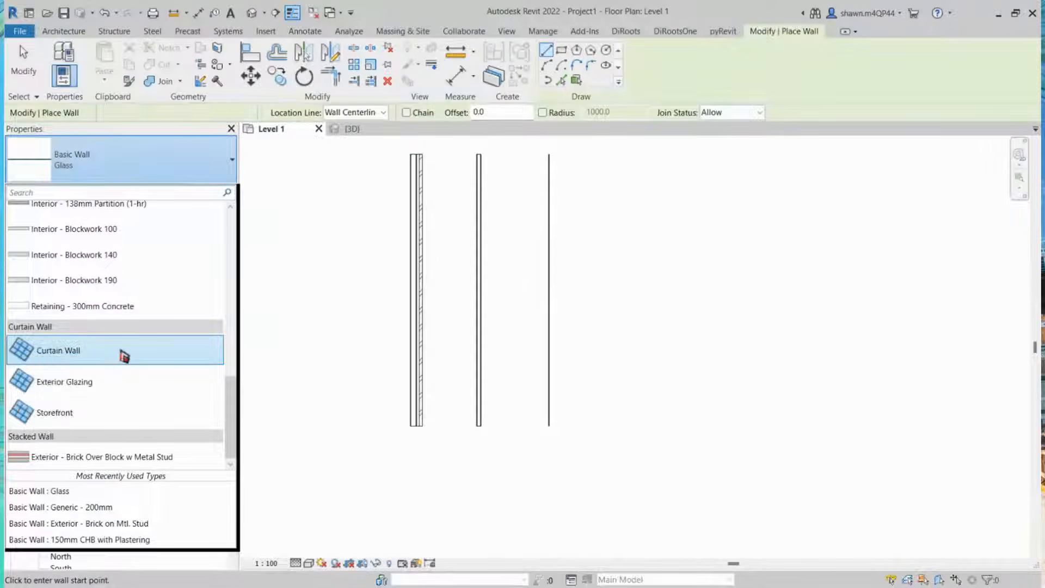
left_click(124, 353)
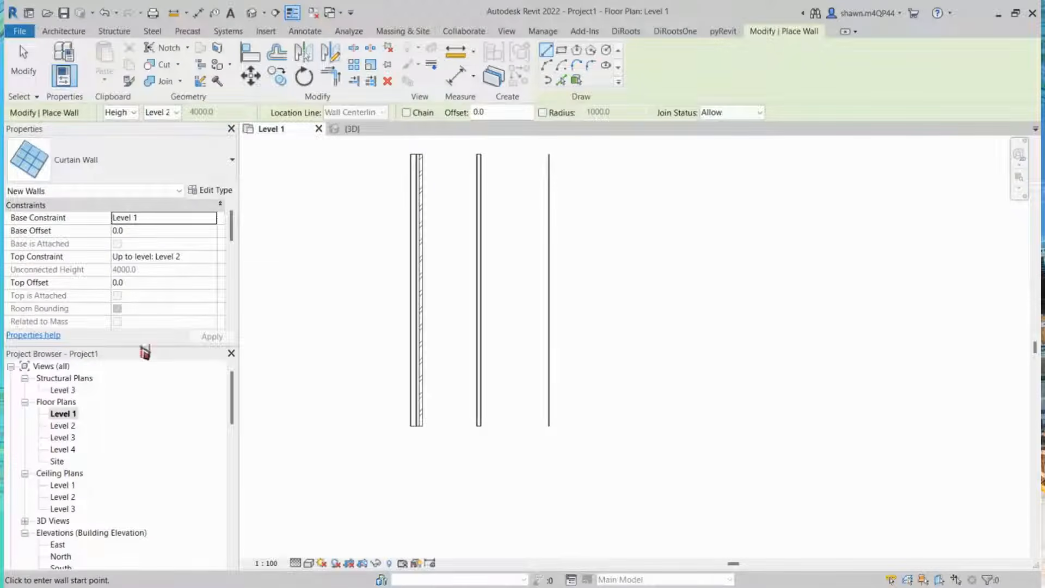
scroll(632, 211, "down", 2)
middle_click_drag(644, 371, 677, 235)
scroll(520, 278, "down", 1)
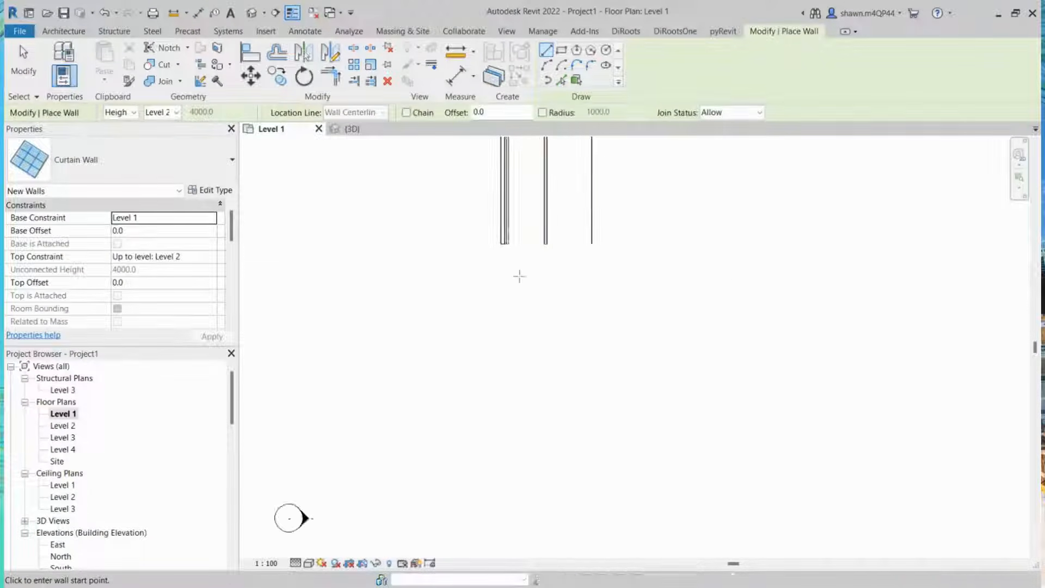
scroll(517, 278, "down", 1)
left_click(506, 296)
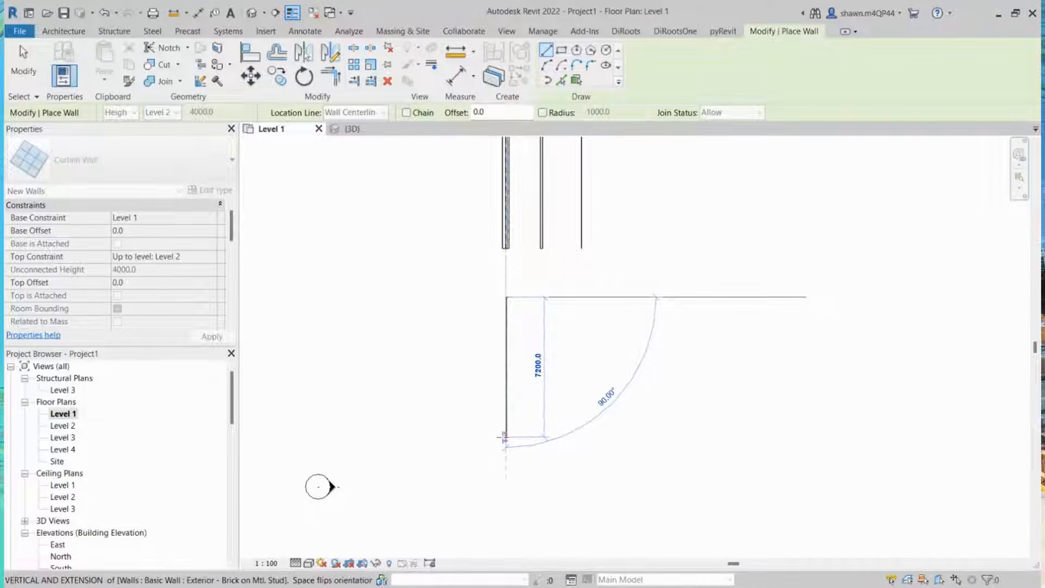
left_click(505, 437)
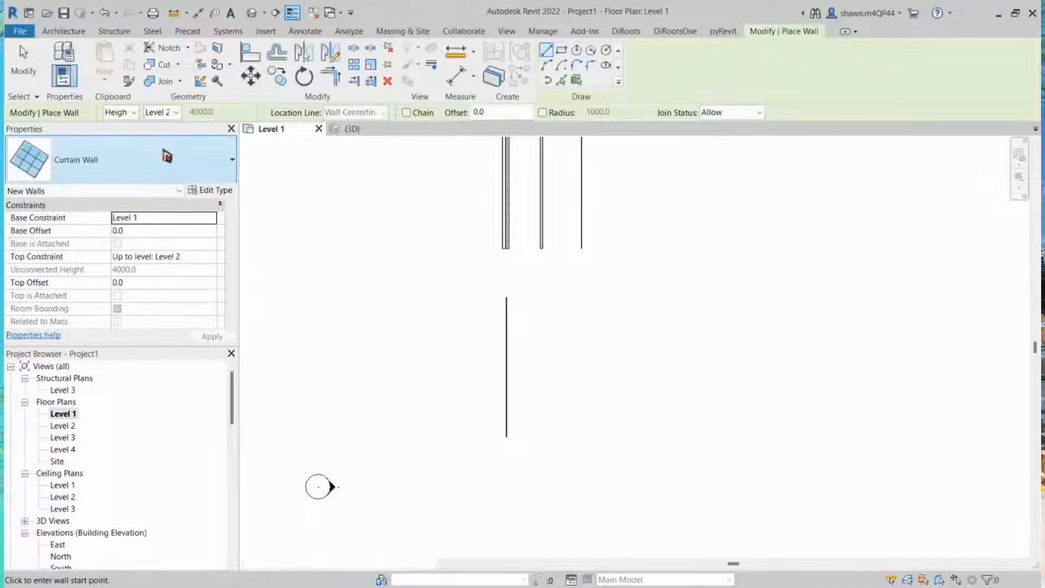
Step: Draw a vertical Exterior Glazing curtain wall about 7800 mm long beside the first curtain wall
left_click(166, 157)
left_click(82, 366)
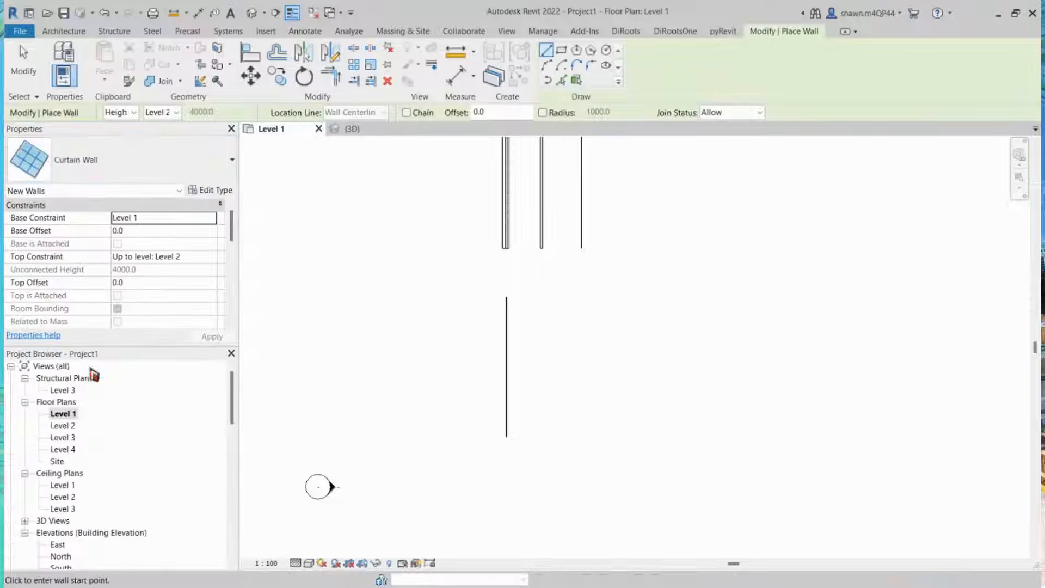
left_click(549, 296)
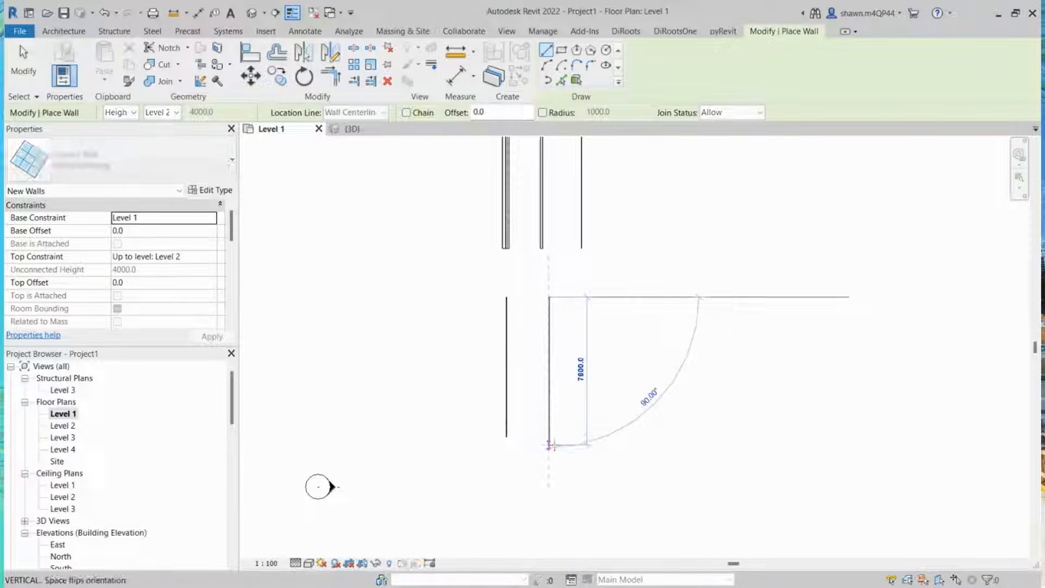
left_click(549, 437)
Step: Draw a vertical Storefront curtain wall beside the Exterior Glazing wall
left_click(115, 163)
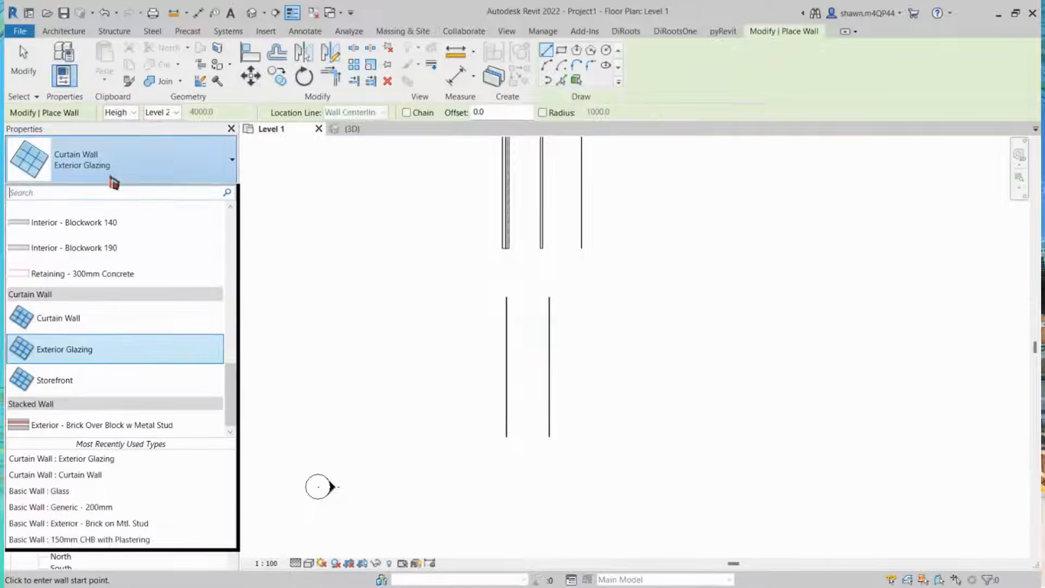
left_click(85, 380)
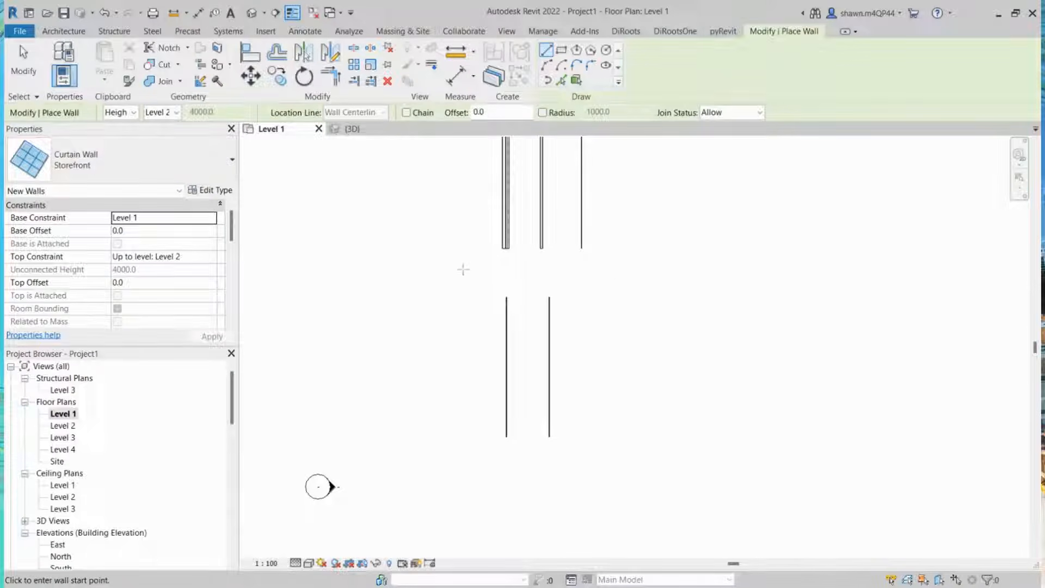
left_click(589, 297)
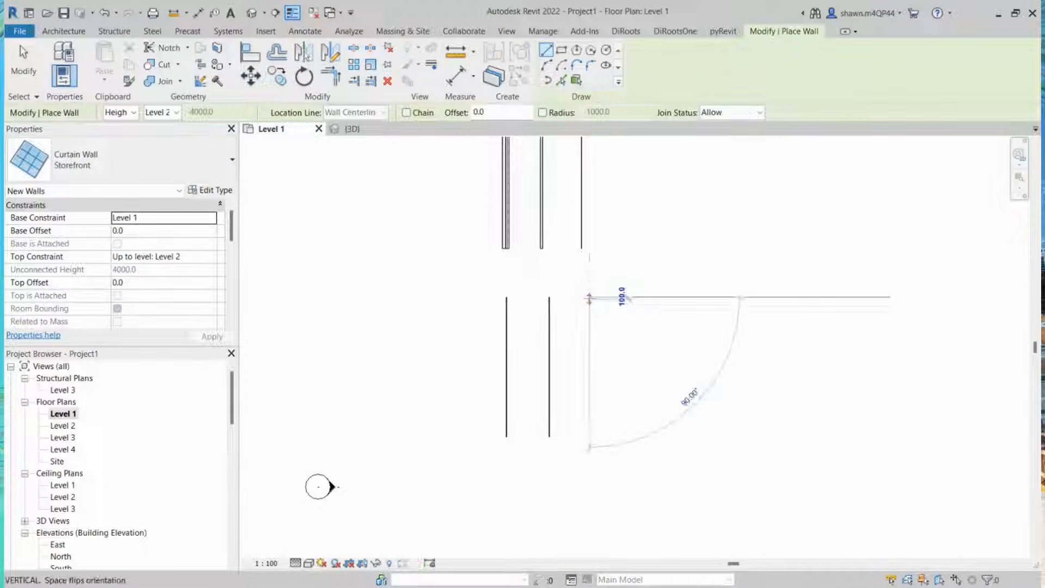
left_click(589, 437)
key("Escape")
key("Escape")
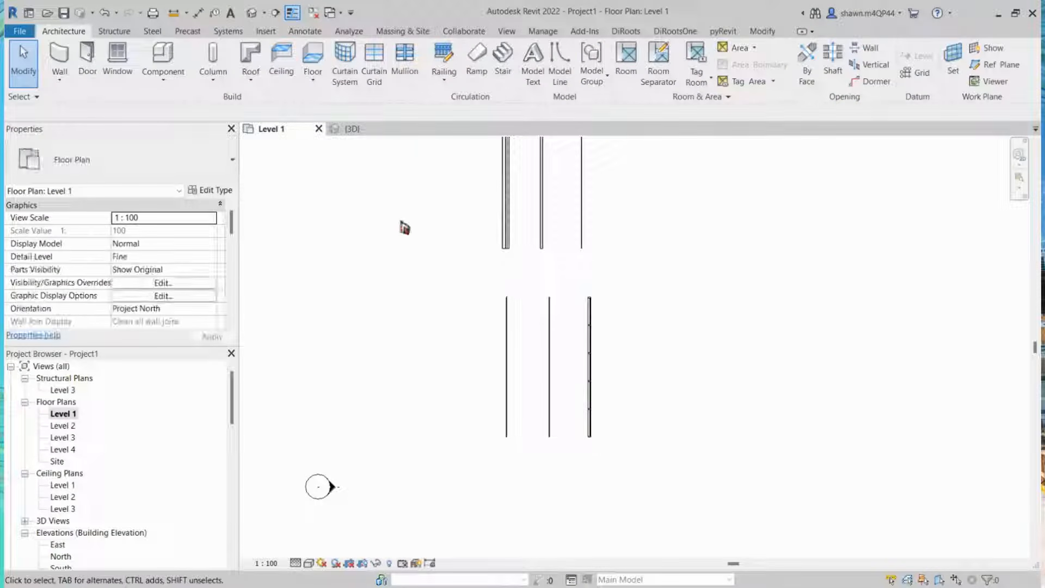
Step: Inspect the three new curtain wall types in the 3D view
left_click_drag(486, 280, 658, 472)
left_click(374, 131)
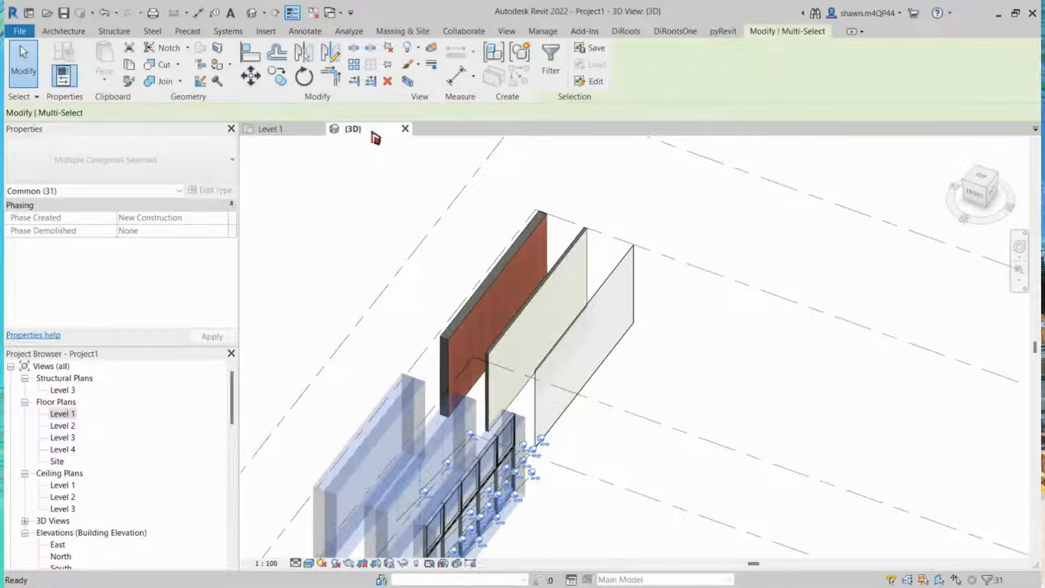
left_click(656, 418)
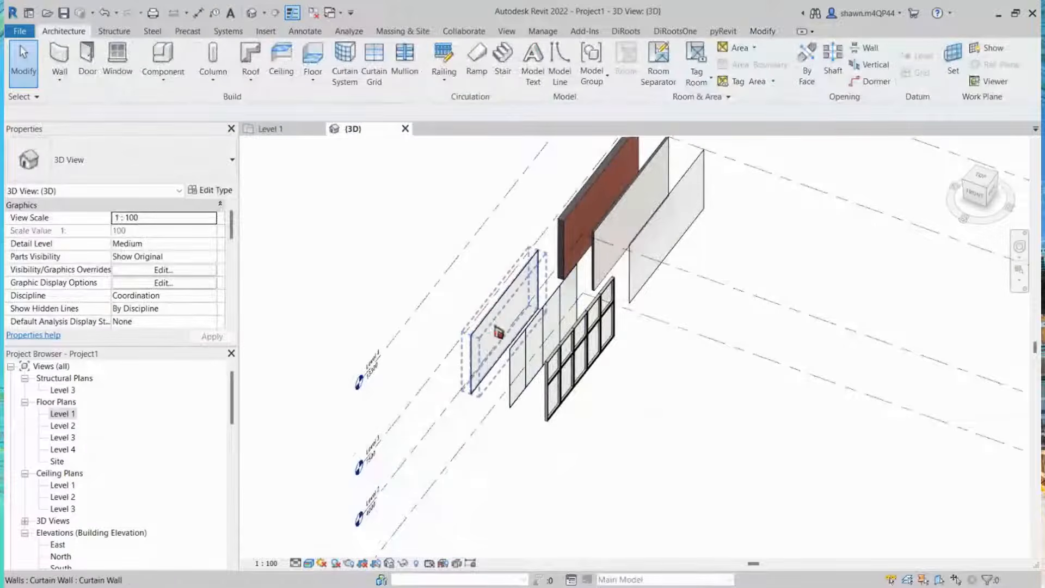
left_click(494, 324)
scroll(493, 322, "up", 4)
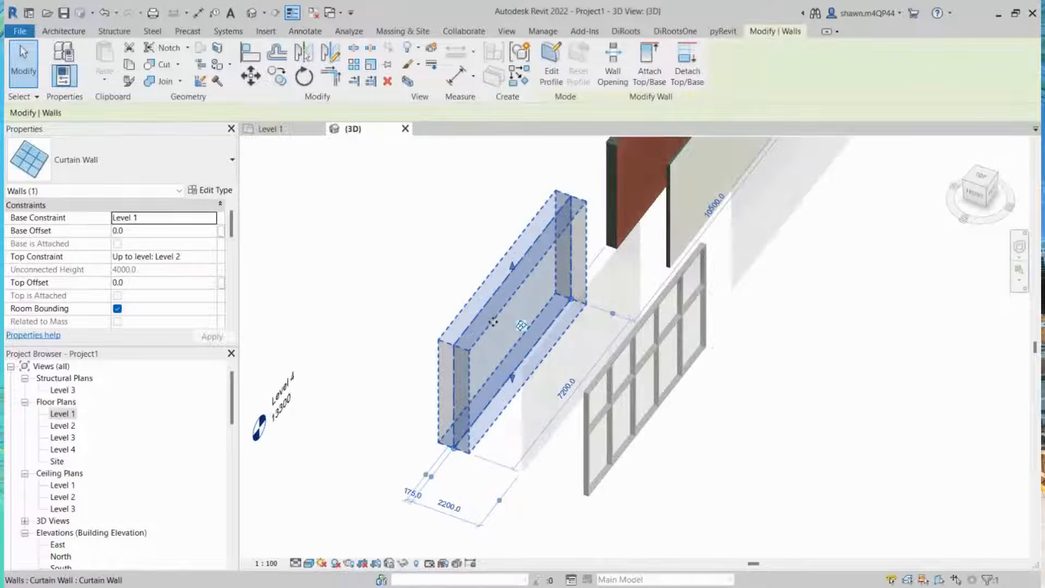
middle_click_drag(570, 286, 564, 233, "shift")
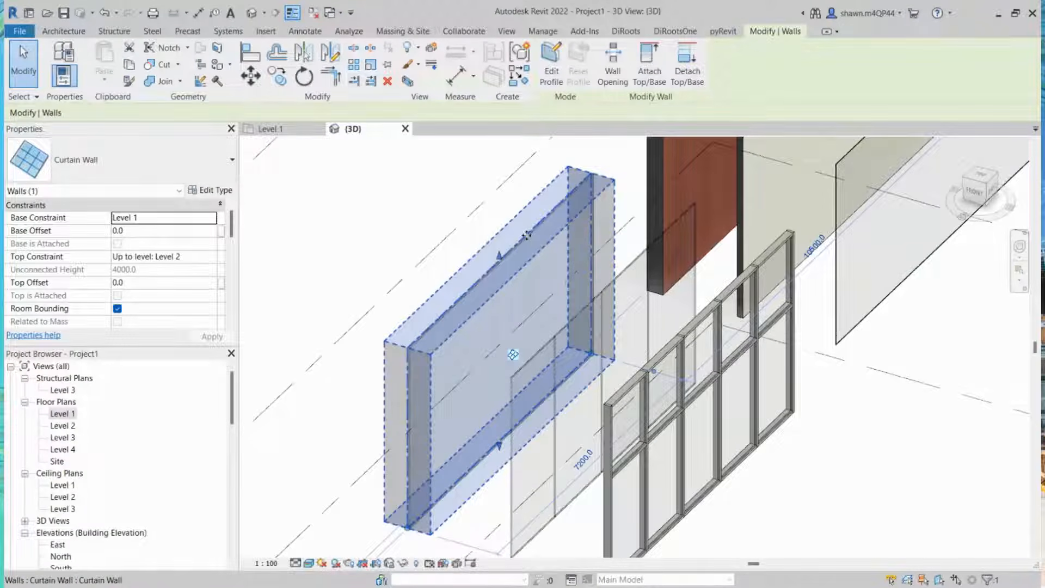
Step: Examine the Curtain Wall and Exterior Glazing walls and the Exterior Glazing grid lines up close in the 3D view
mouse_move(502, 345)
middle_mouse_down("shift")
mouse_move(719, 352)
mouse_move(555, 357)
mouse_move(509, 369)
mouse_move(492, 390)
mouse_move(490, 338)
middle_mouse_up("shift")
key("Escape")
left_click(509, 424)
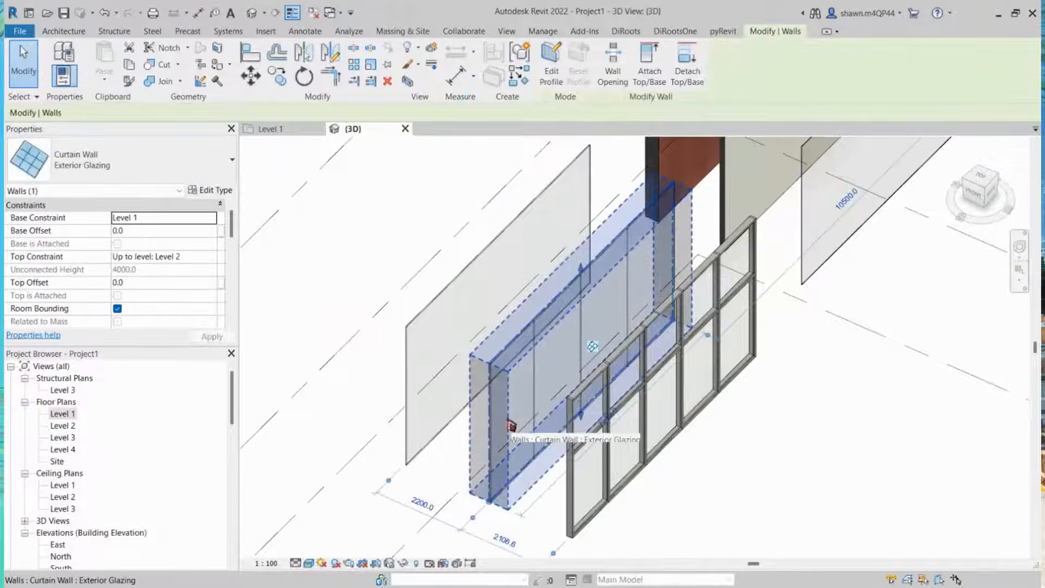
key("Escape")
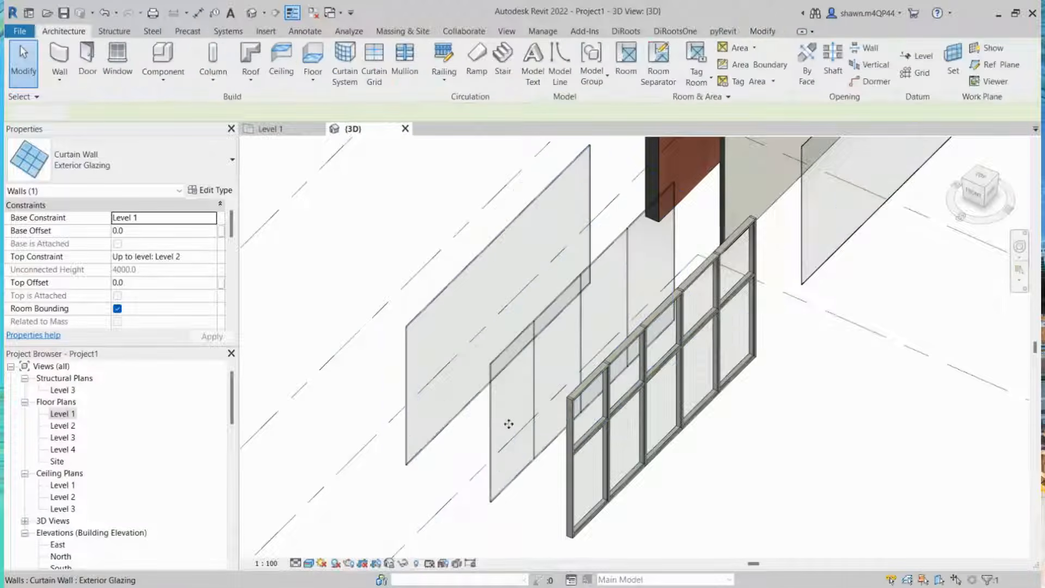
scroll(509, 428, "up", 5)
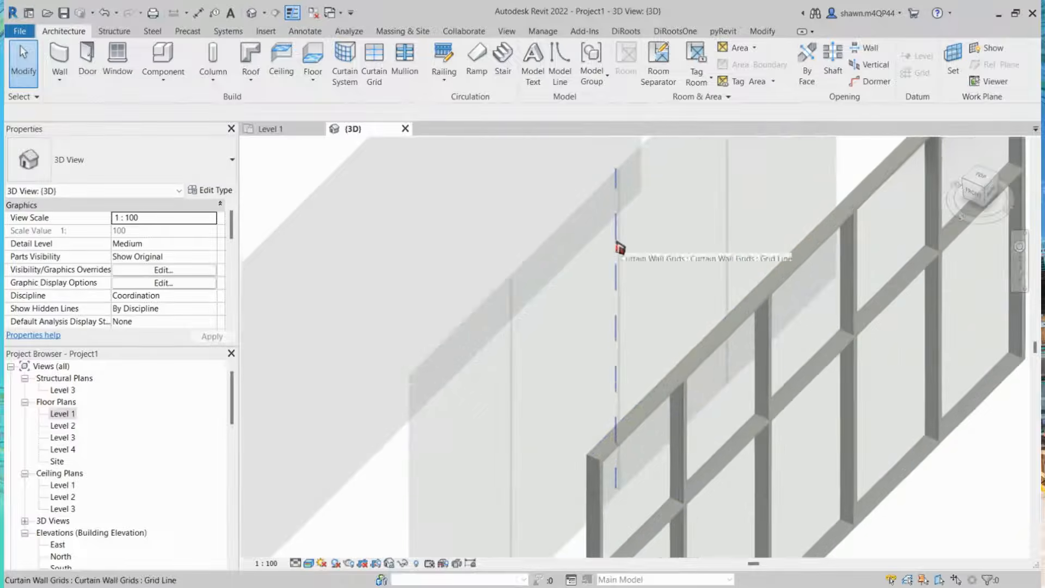
left_click(620, 247)
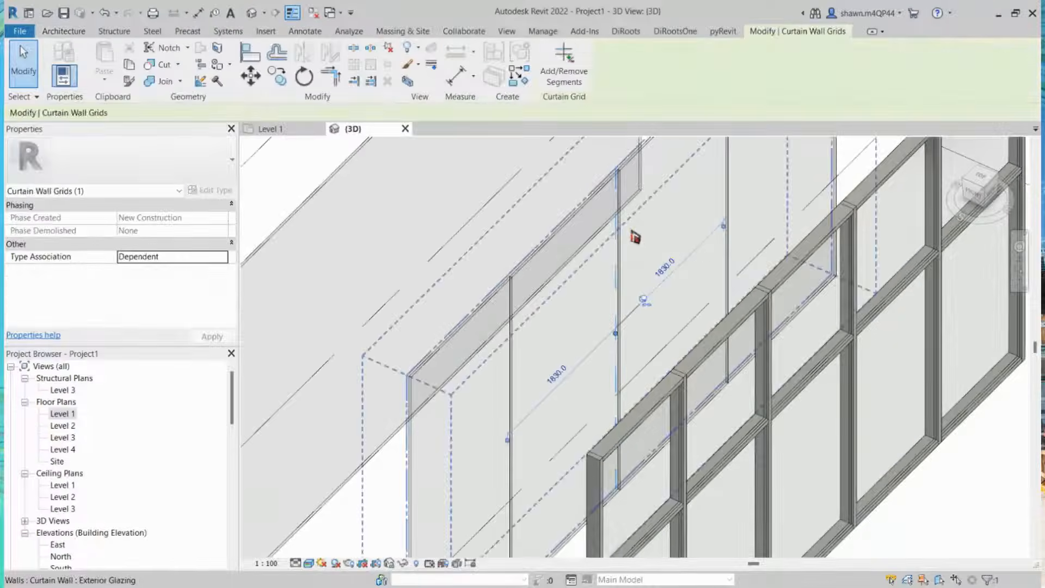
scroll(463, 387, "up", 2)
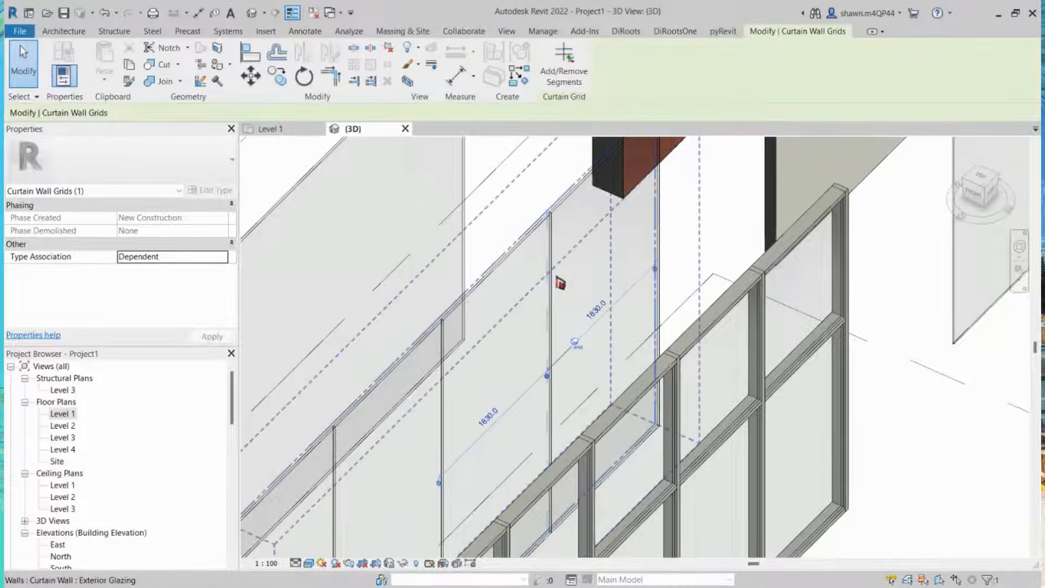
key("Escape")
scroll(578, 241, "down", 1)
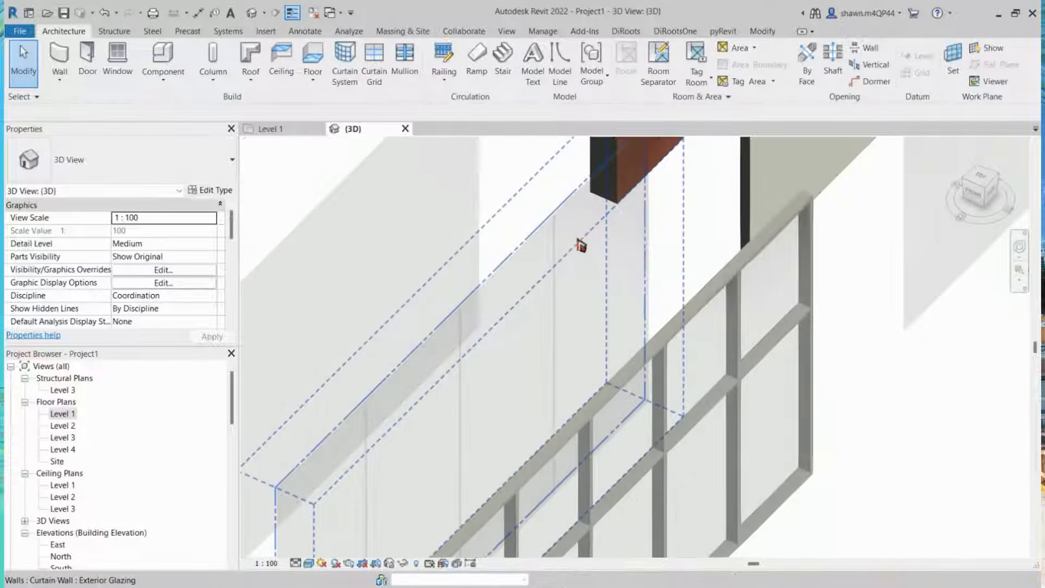
scroll(567, 256, "down", 1)
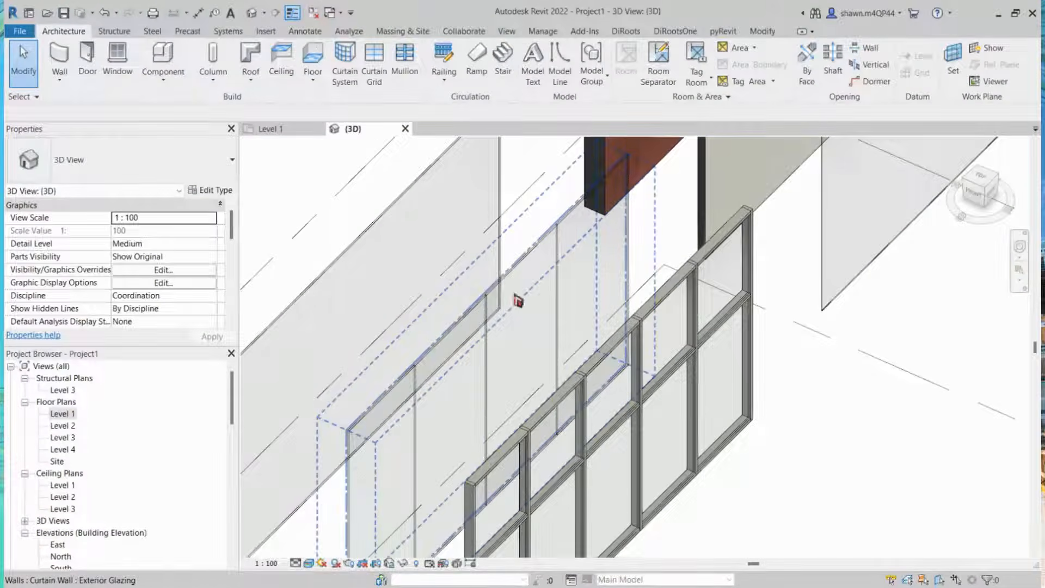
scroll(483, 338, "down", 2)
middle_click_drag(783, 542, 733, 493)
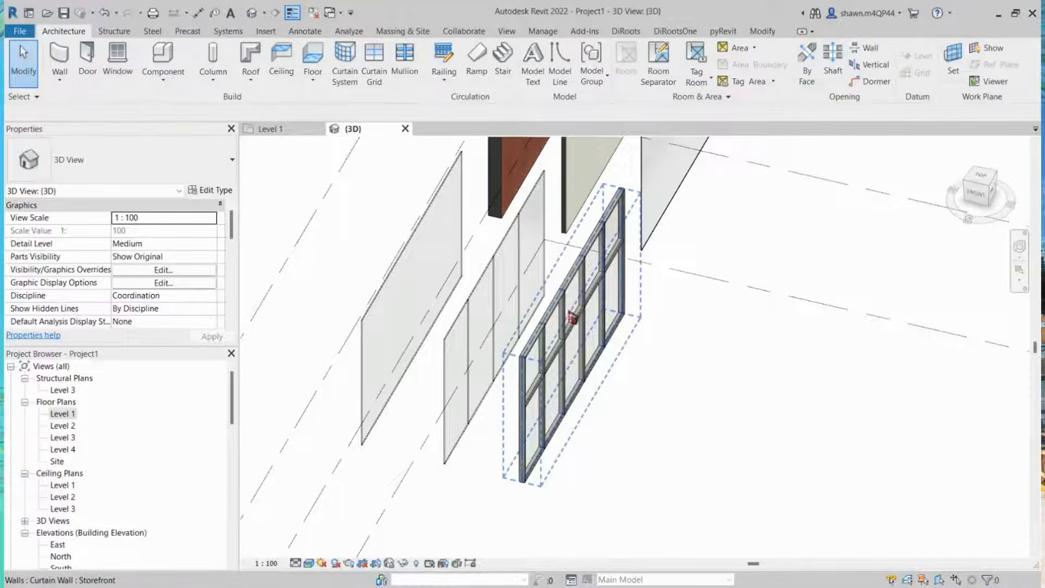
Step: Examine the Storefront curtain wall and one of its rectangular mullions up close
left_click(573, 318)
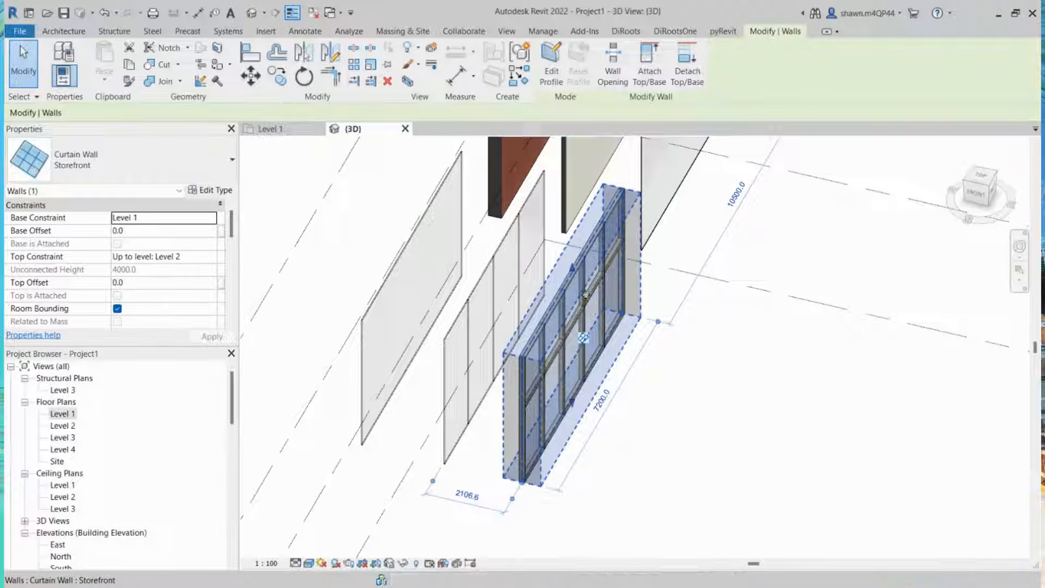
left_click(689, 393)
middle_click_drag(689, 393, 675, 321, "shift")
scroll(636, 307, "up", 3)
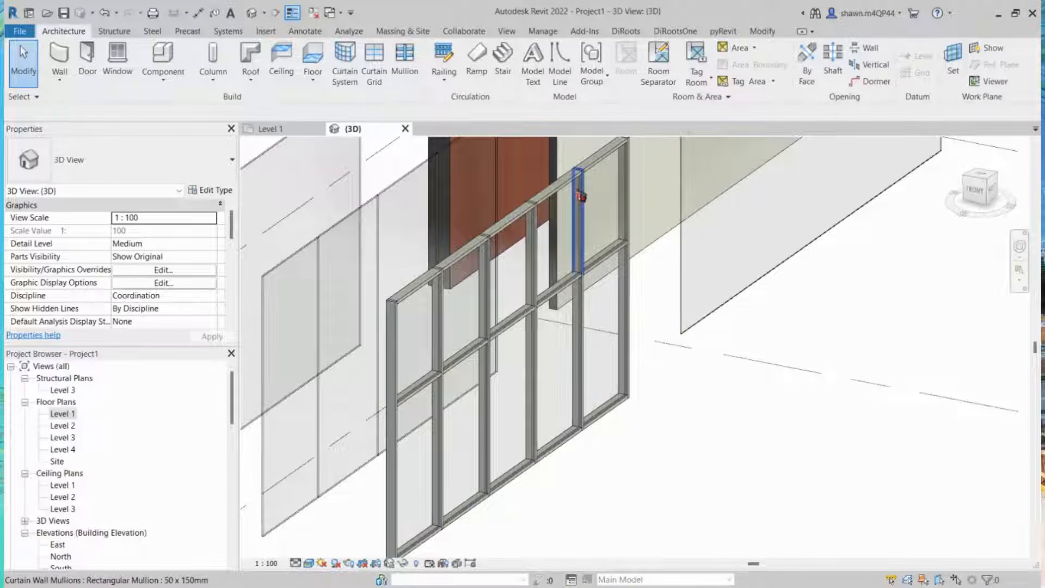
left_click(578, 194)
scroll(578, 192, "up", 2)
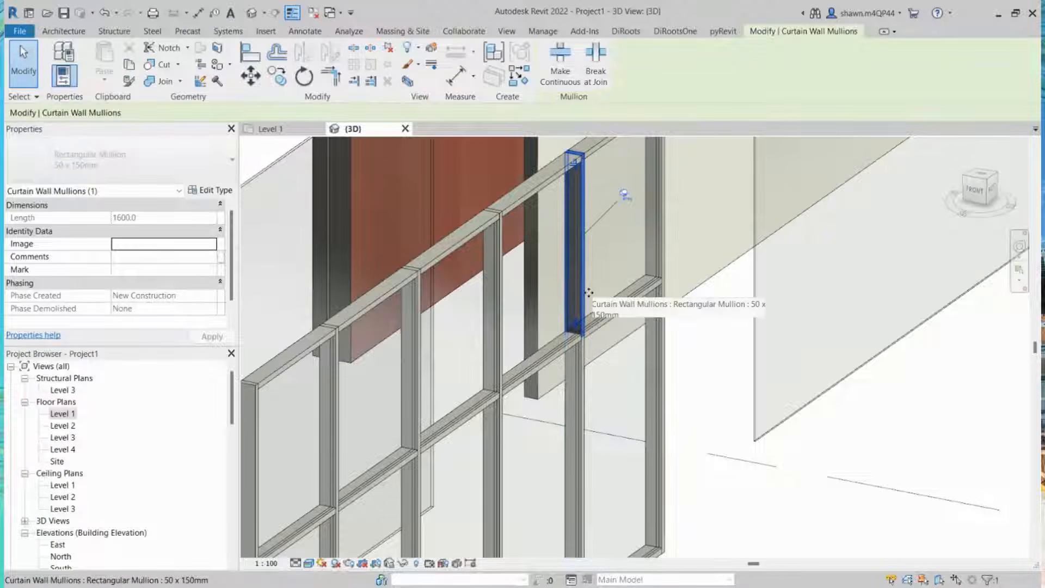
key("Escape")
scroll(589, 294, "down", 3)
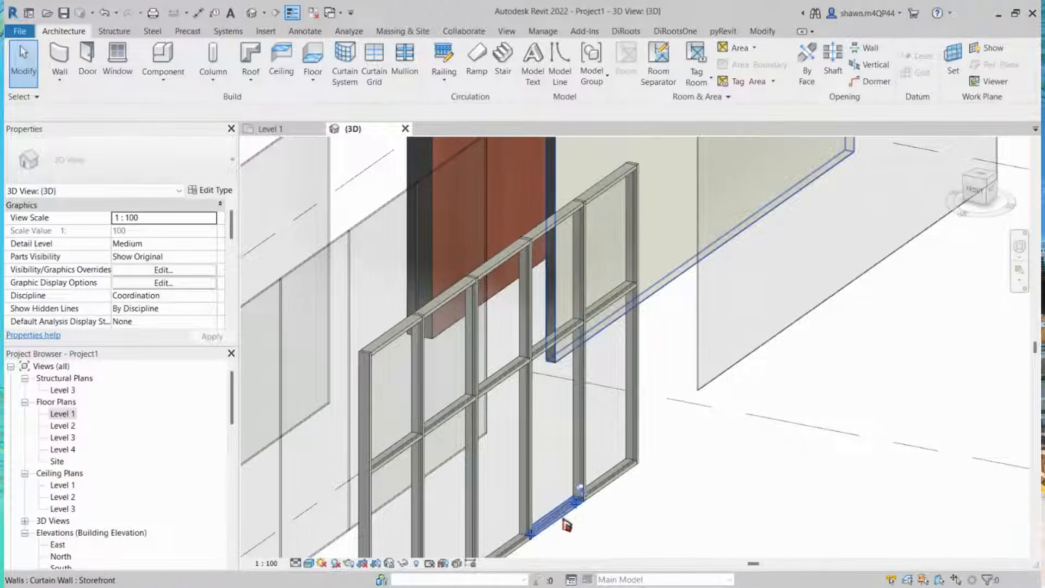
scroll(569, 214, "down", 3)
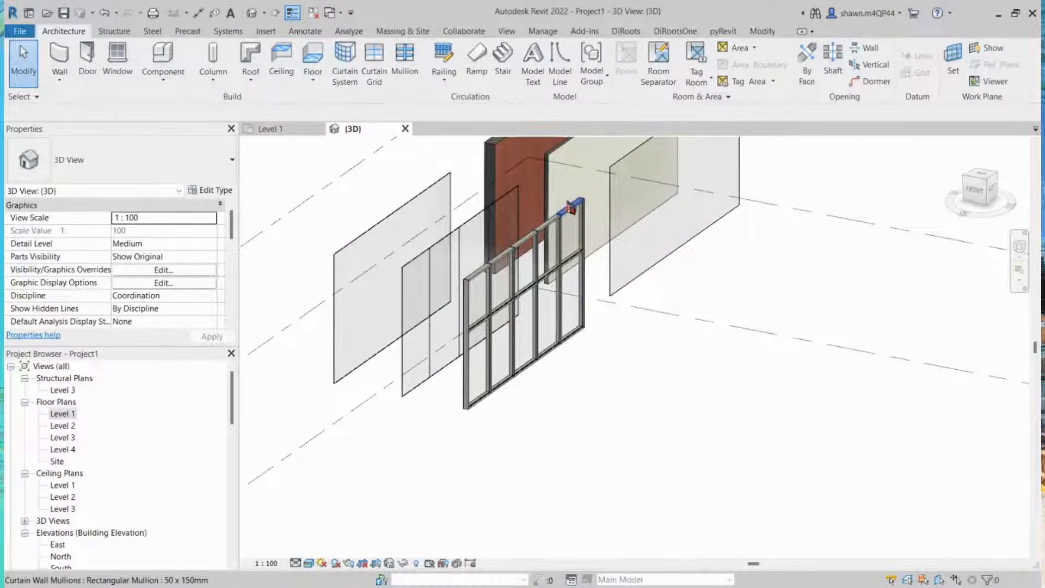
Step: Select the Storefront wall and review the wall types listed in the type selector
key("Tab")
left_click(570, 210)
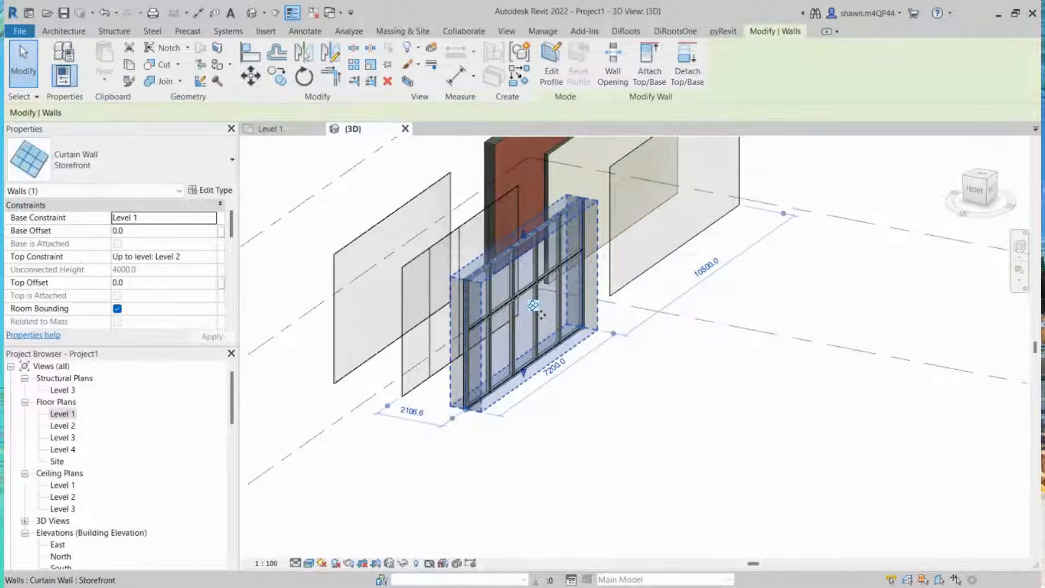
middle_click_drag(540, 314, 658, 362, "shift")
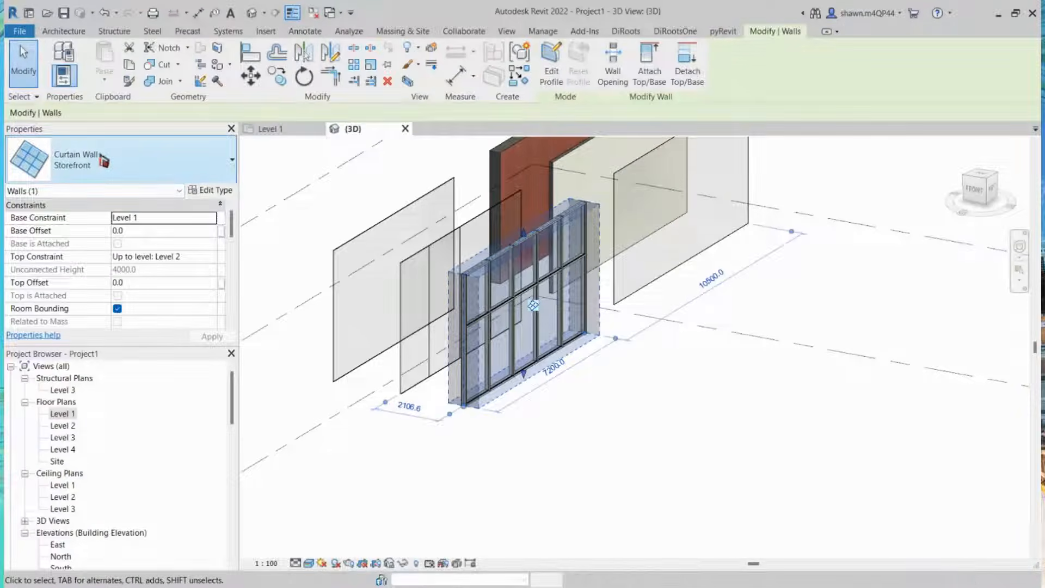
left_click(95, 179)
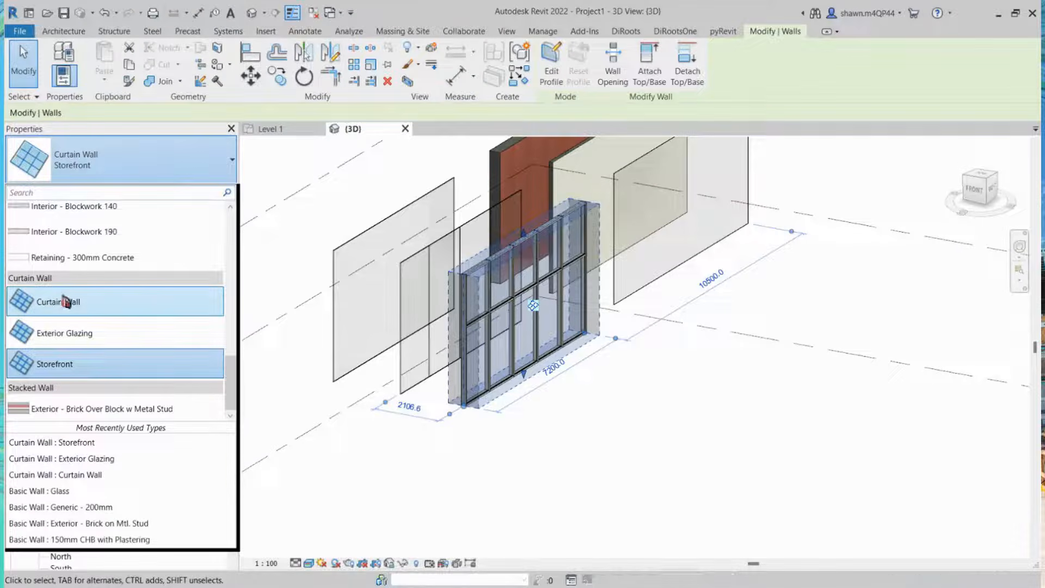
left_click(135, 372)
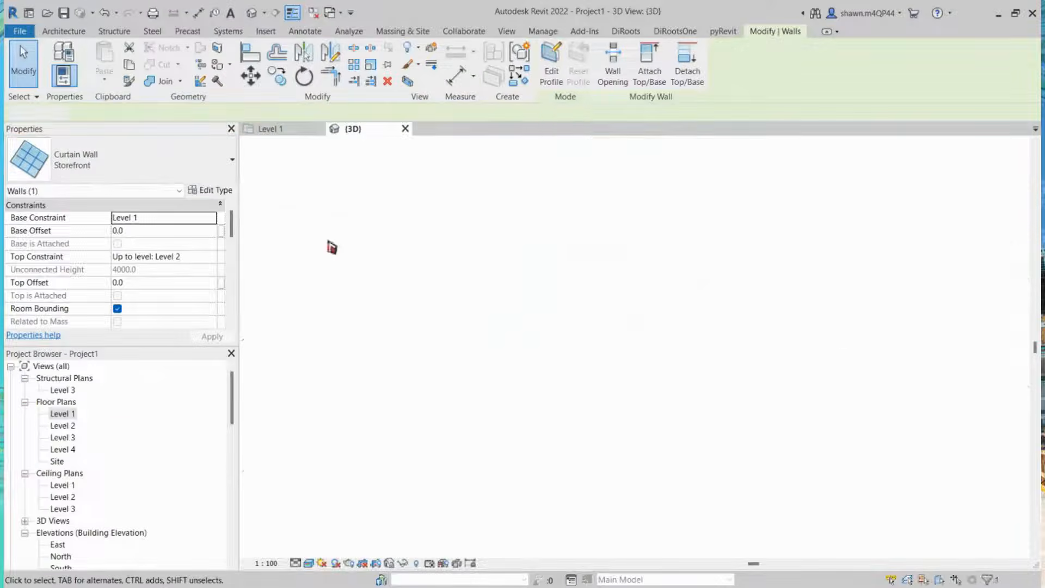
Step: In the Level 1 plan, draw a vertical Exterior - Brick Over Block w Metal Stud stacked wall about 8000 mm long
left_click(328, 241)
left_click(280, 134)
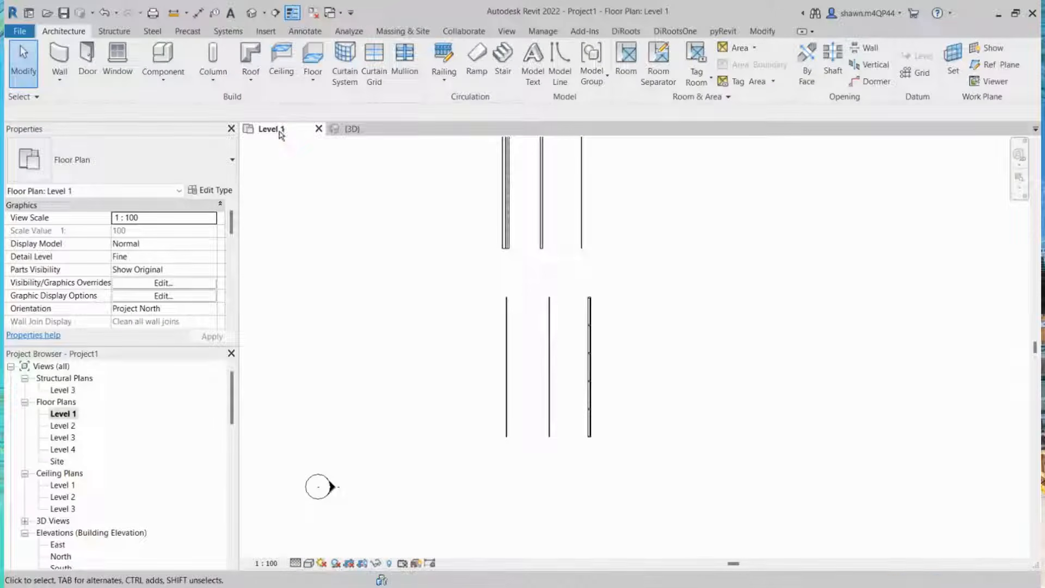
scroll(607, 310, "down", 3)
key("w")
key("a")
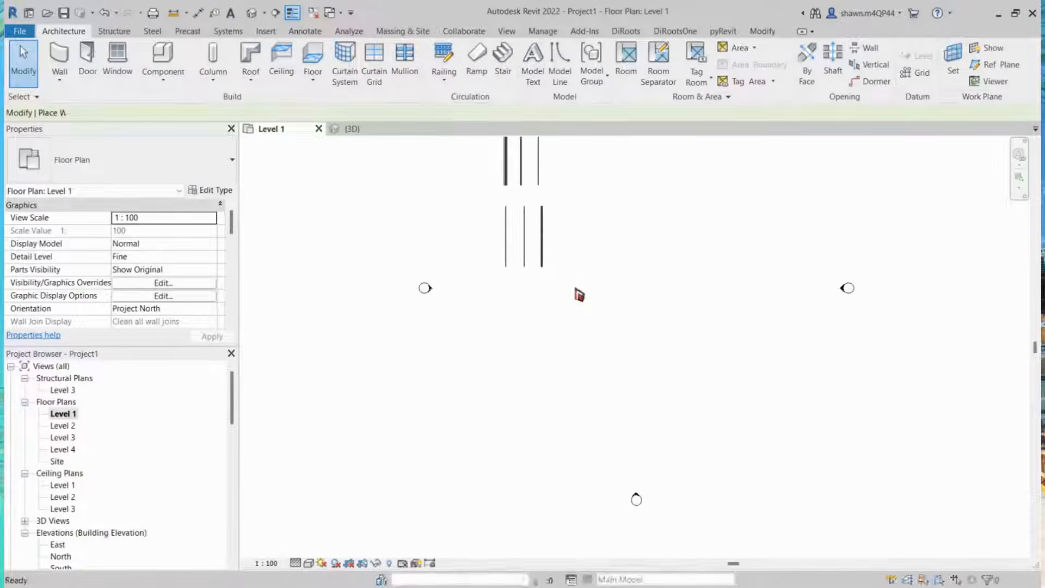
left_click(140, 167)
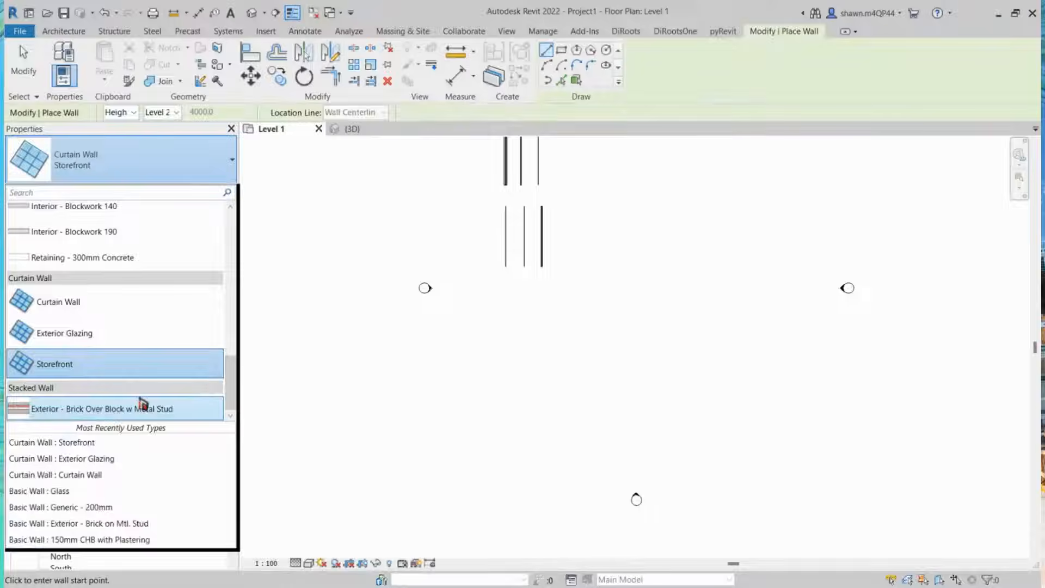
mouse_move(111, 417)
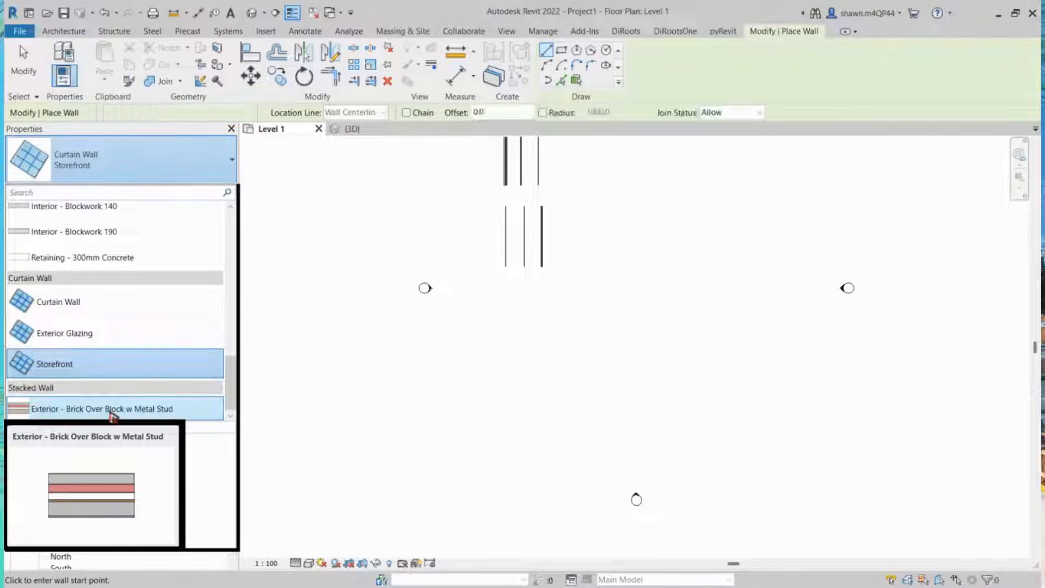
left_click(110, 412)
scroll(595, 240, "down", 1)
middle_click_drag(596, 239, 497, 358)
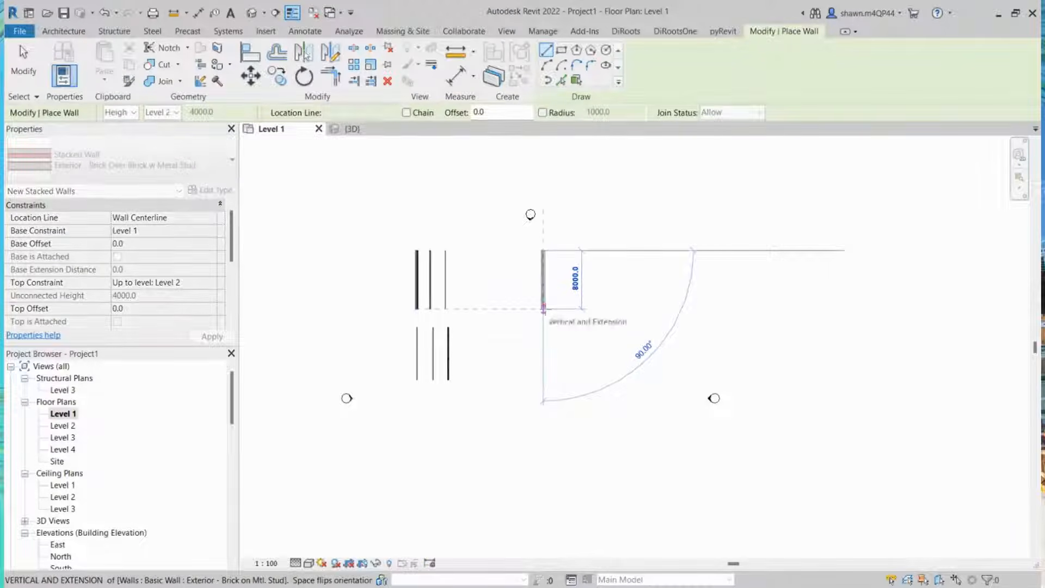
scroll(543, 309, "up", 2)
left_click(544, 309)
key("Escape")
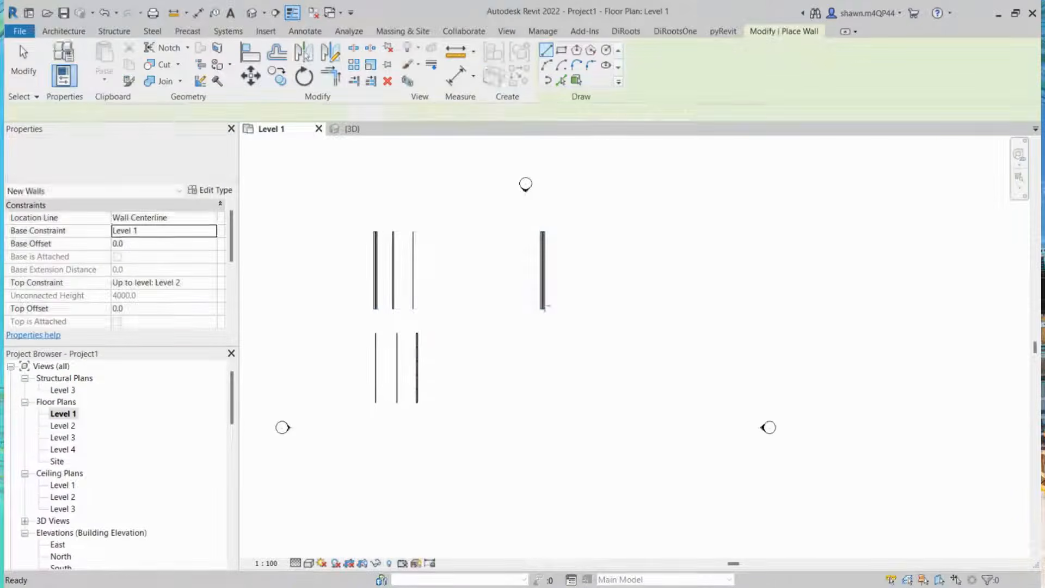
key("Escape")
Step: Inspect the new stacked wall in the 3D view and select it
left_click(355, 131)
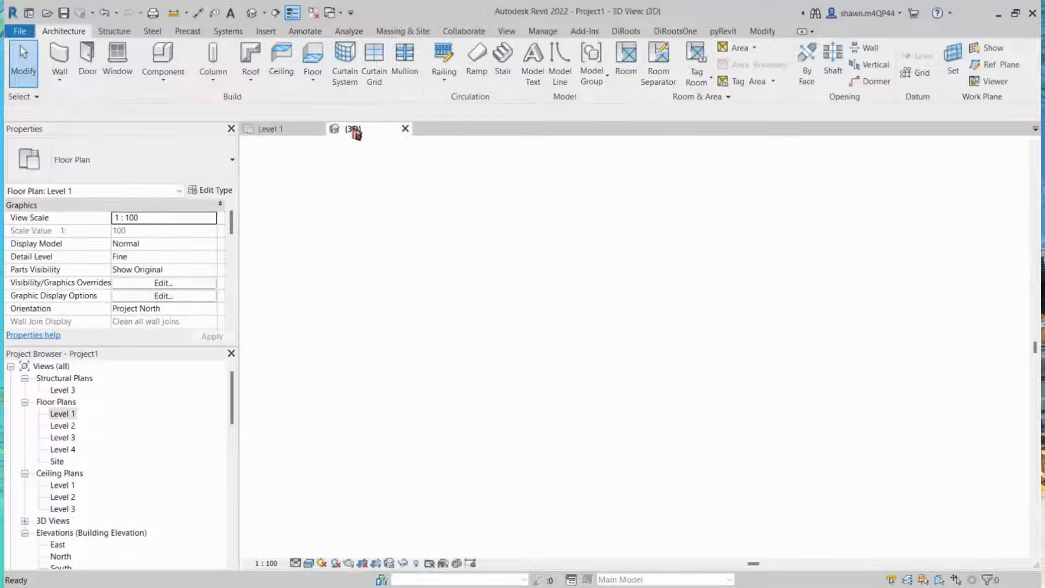
scroll(841, 356, "down", 1)
middle_click_drag(846, 360, 430, 327)
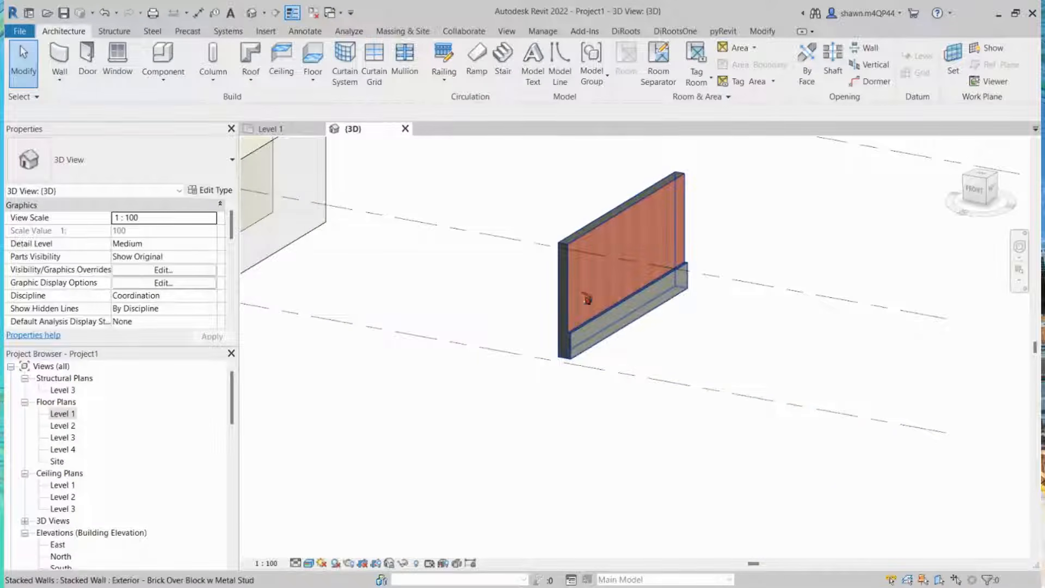
left_click(614, 301)
scroll(611, 297, "up", 2)
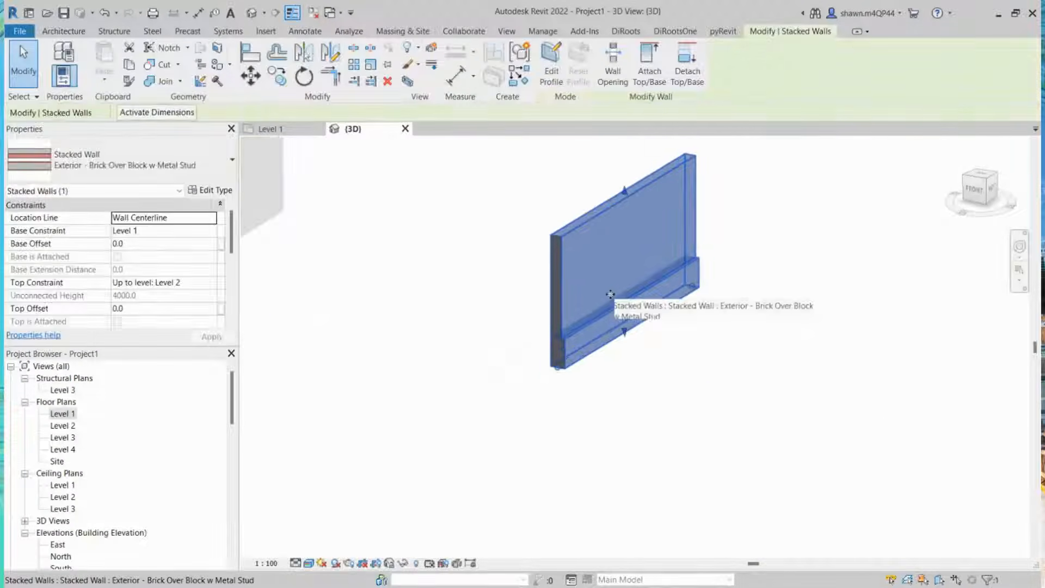
scroll(611, 294, "up", 2)
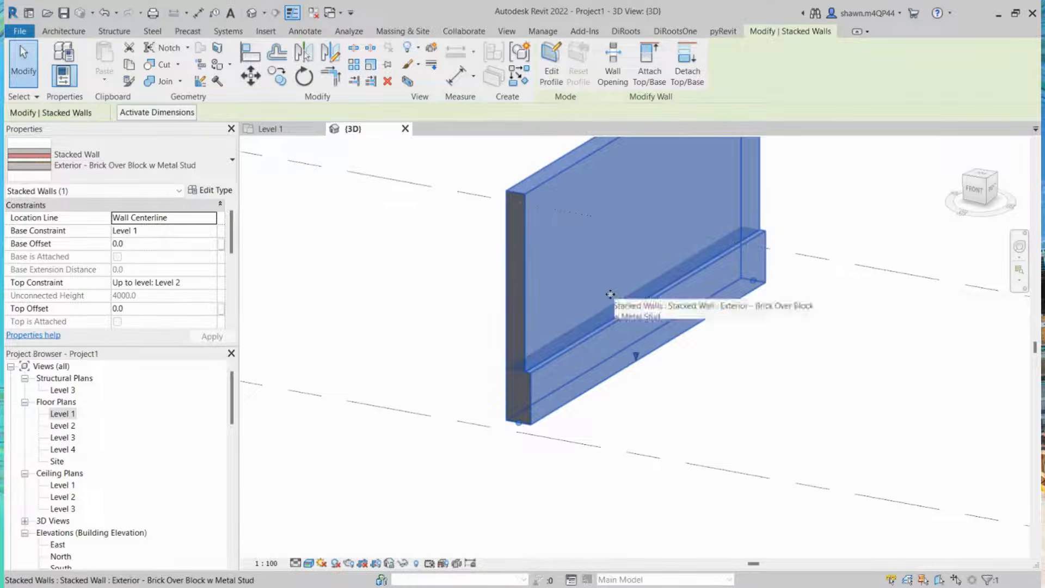
middle_click_drag(684, 317, 647, 412)
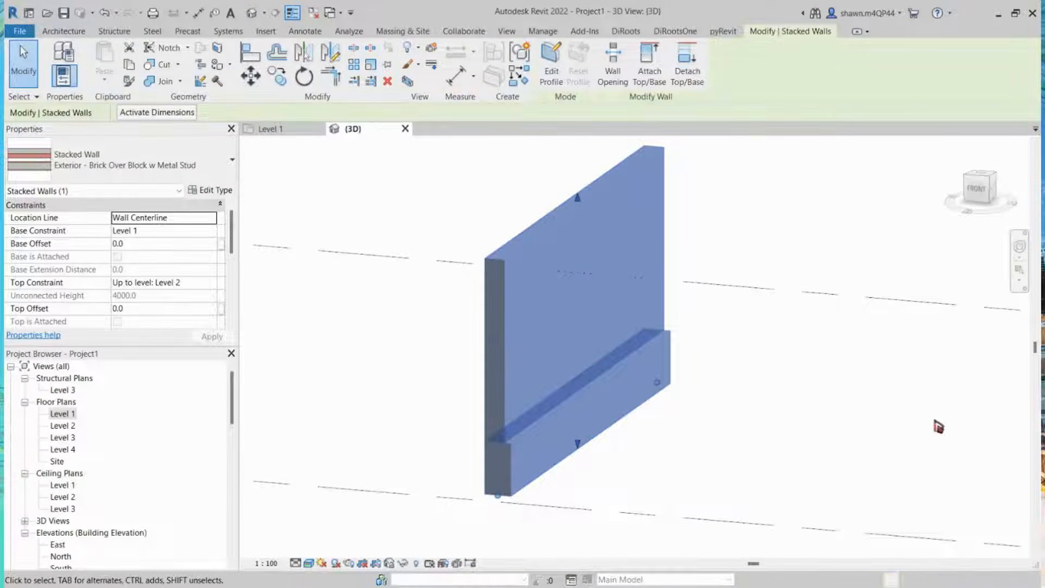
left_click(753, 375)
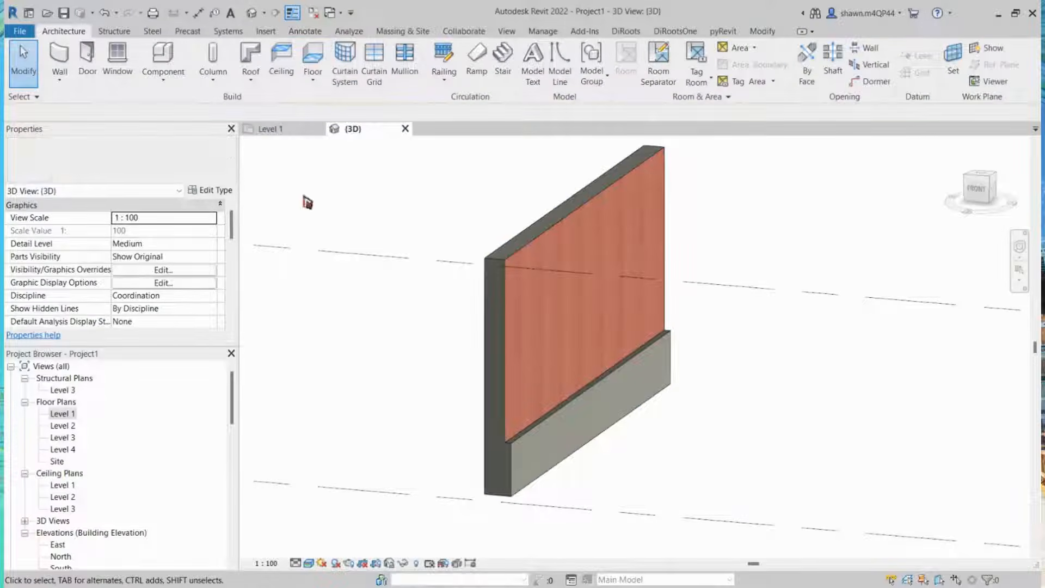
left_click(579, 296)
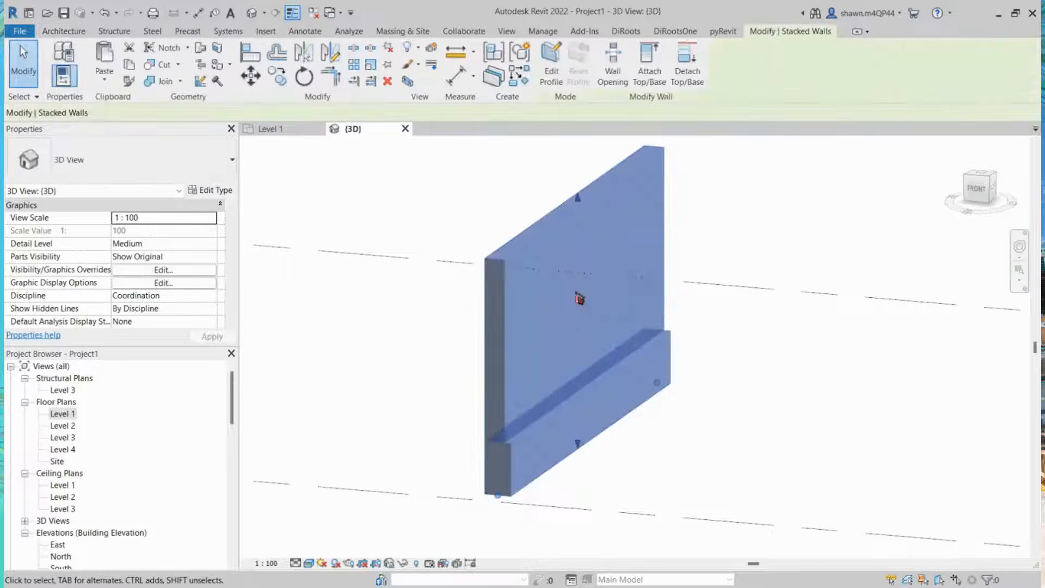
Step: Open the stacked wall type's structure assembly and review its two component wall types and heights
left_click(222, 194)
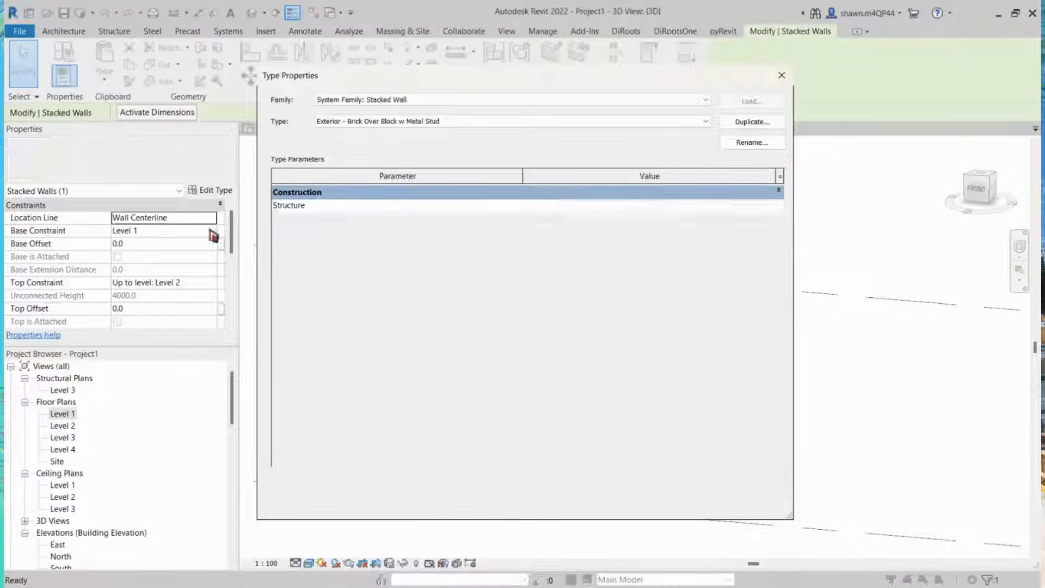
left_click(610, 206)
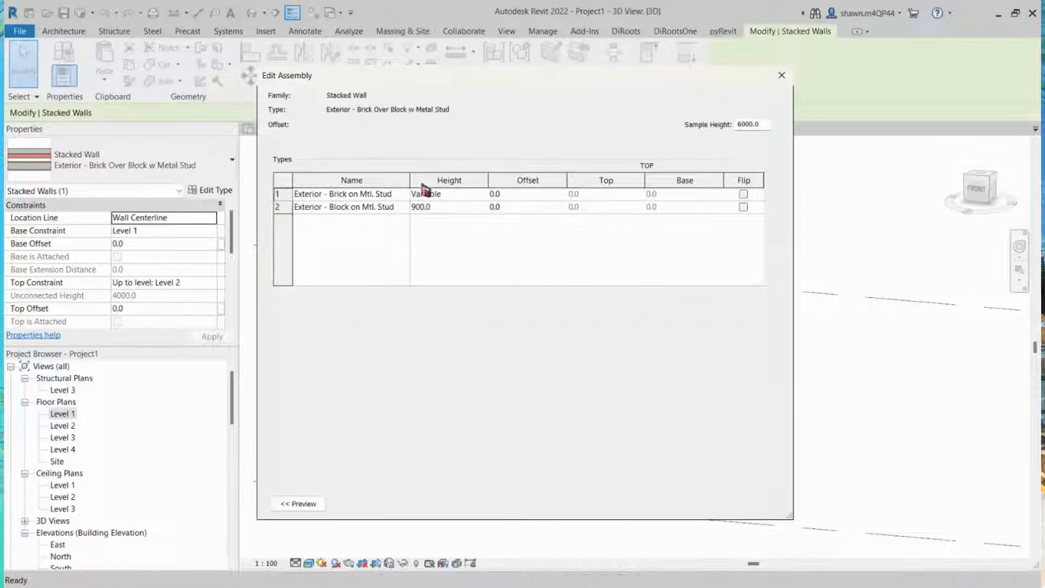
left_click_drag(411, 179, 510, 180)
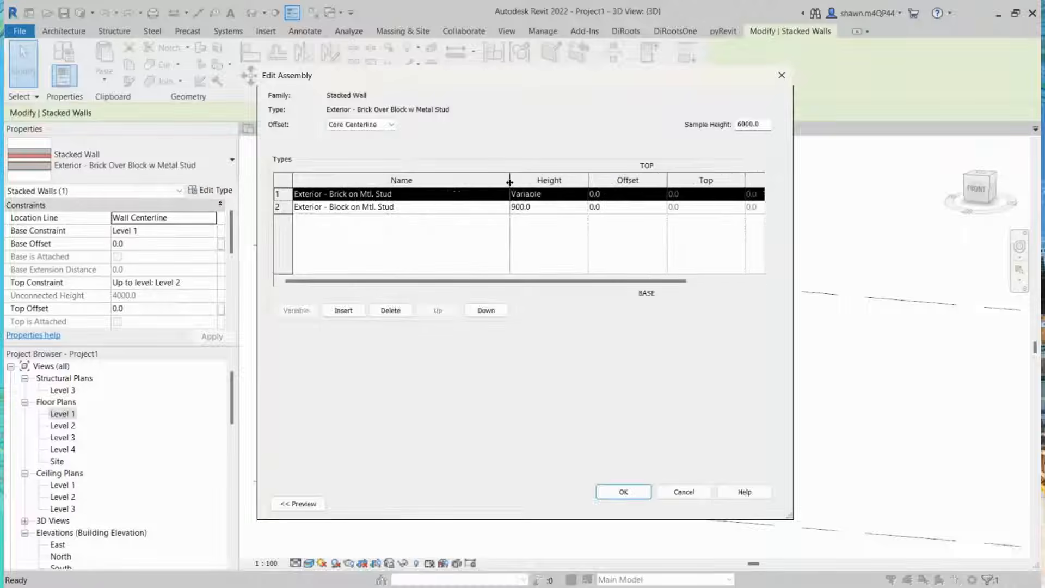
left_click(427, 196)
left_click(418, 210)
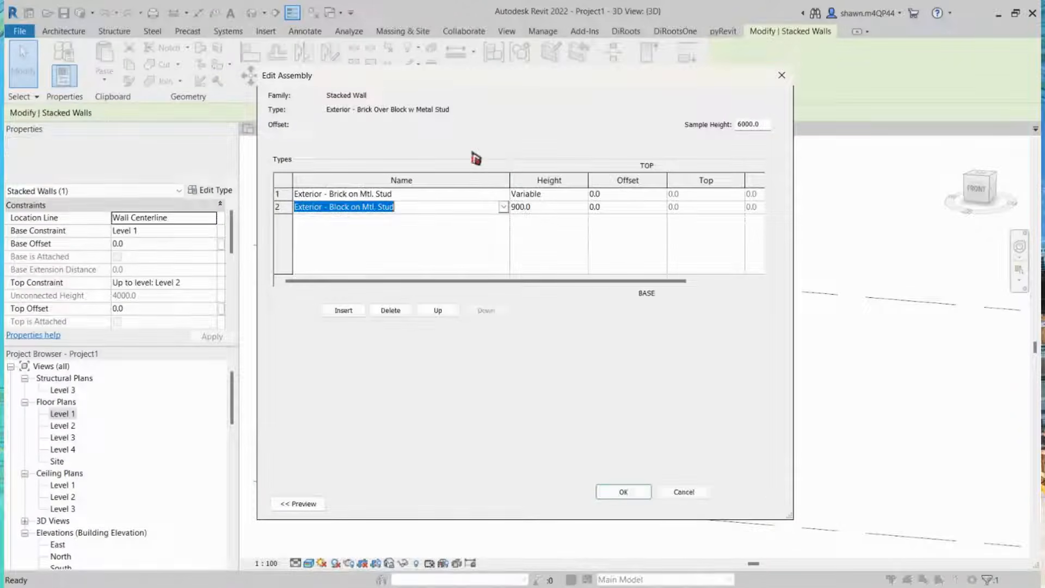
left_click(449, 198)
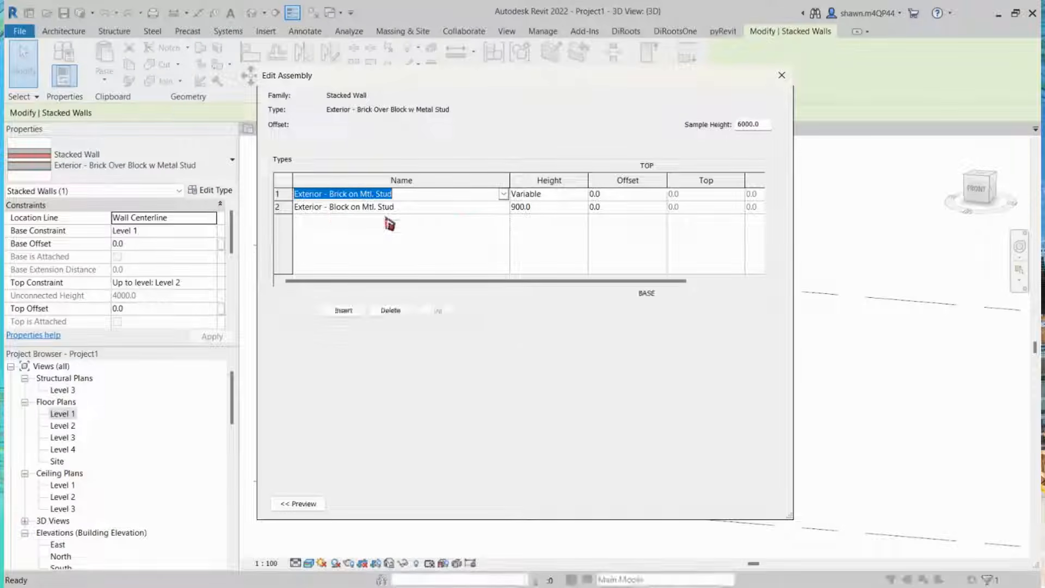
left_click(326, 208)
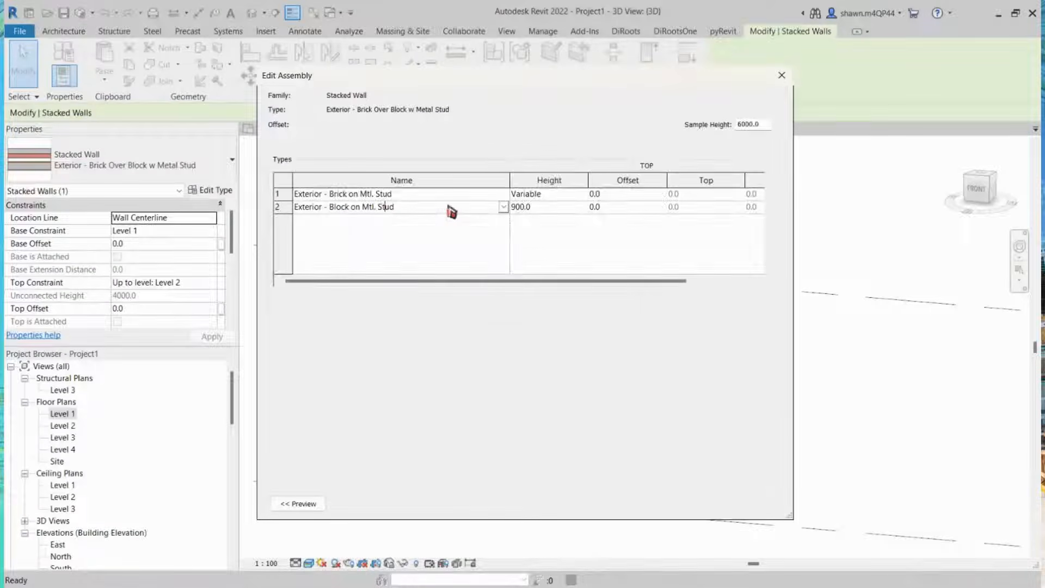
left_click(385, 208)
Step: Show and zoom the section preview of the stacked wall assembly, then close the assembly and type dialogs
left_click_drag(562, 88, 316, 93)
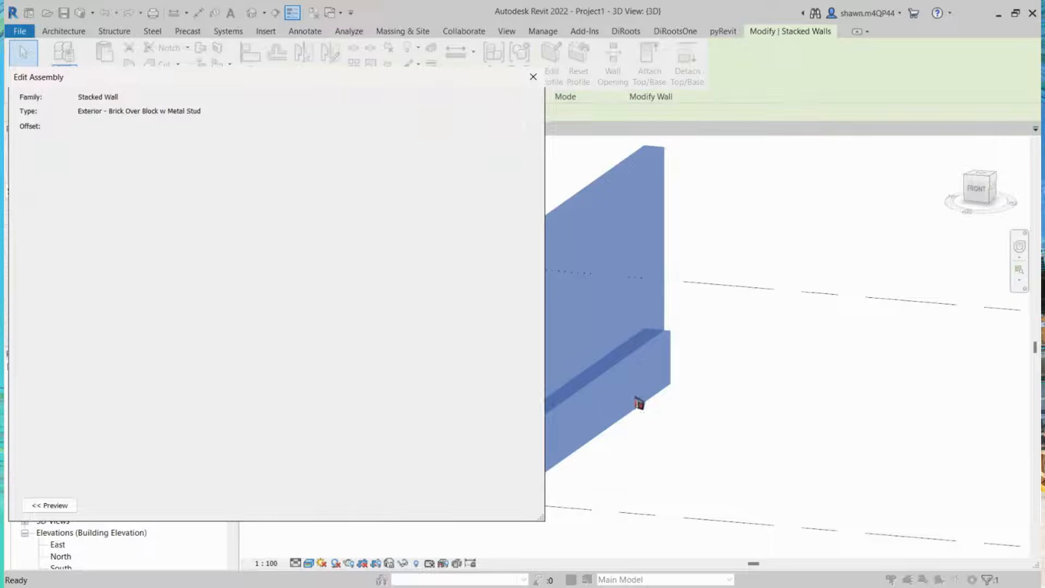
left_click(52, 505)
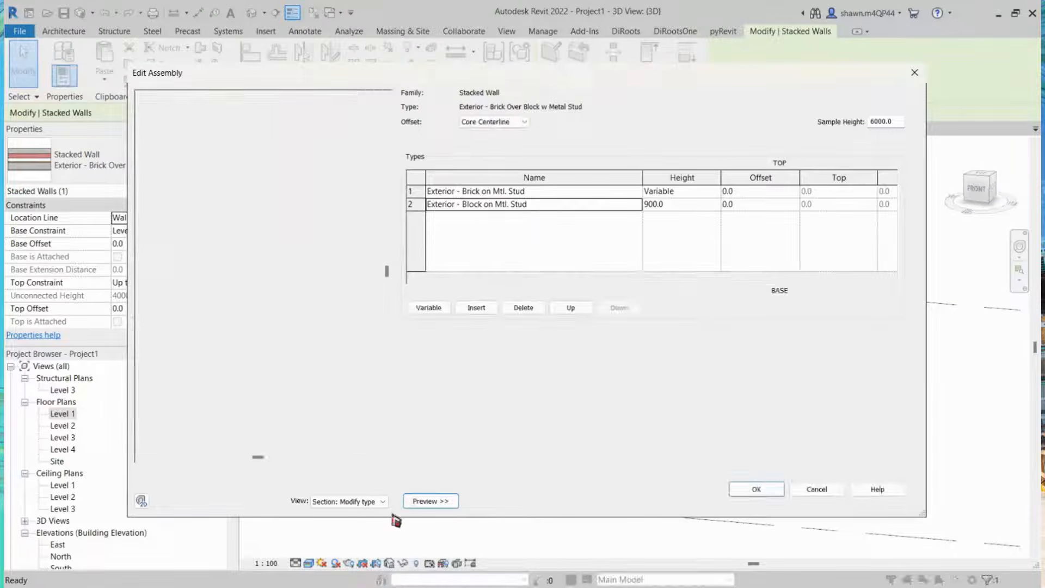
left_click(416, 501)
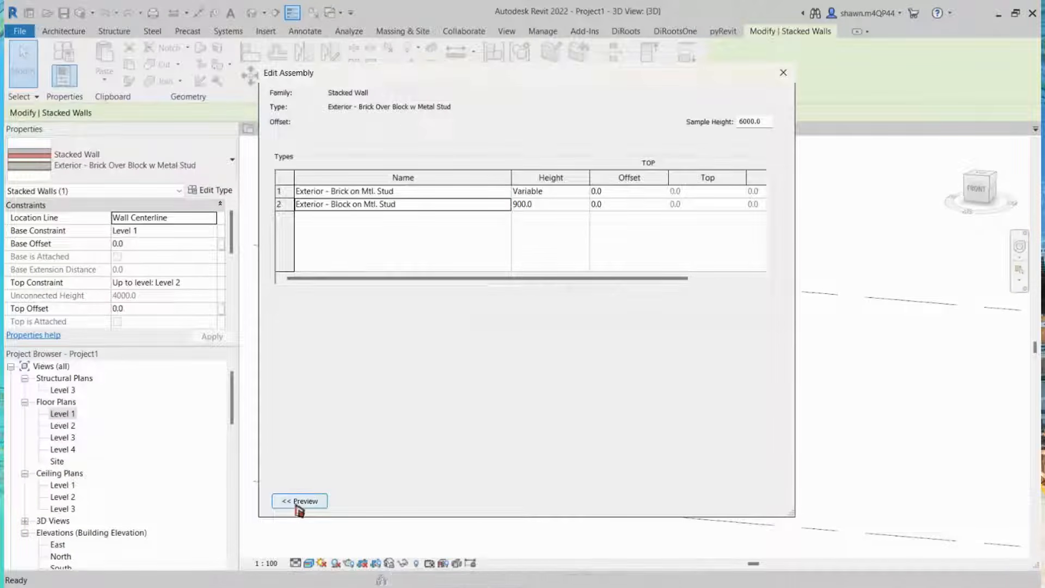
left_click(303, 501)
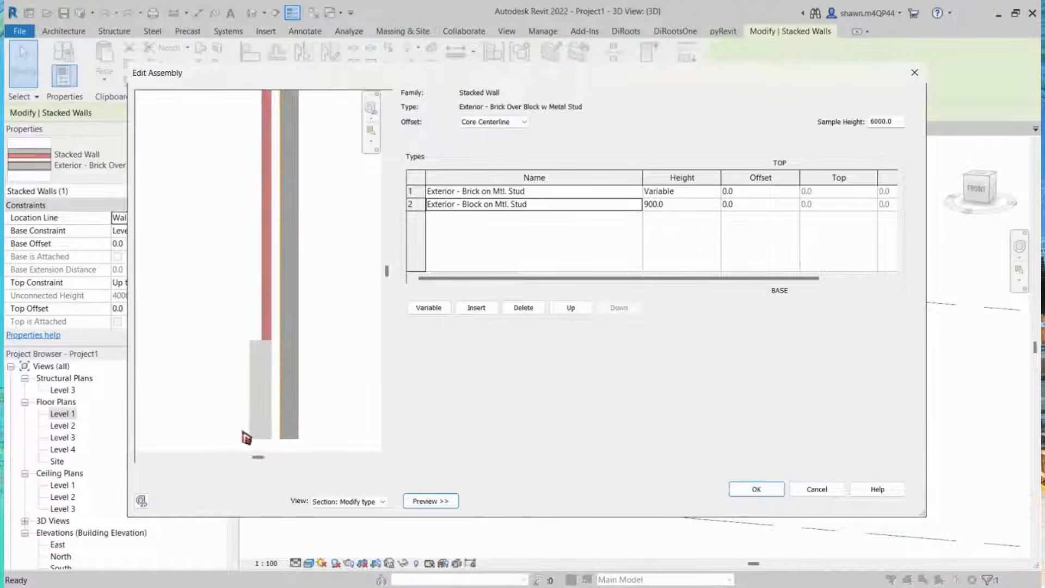
scroll(273, 419, "up", 3)
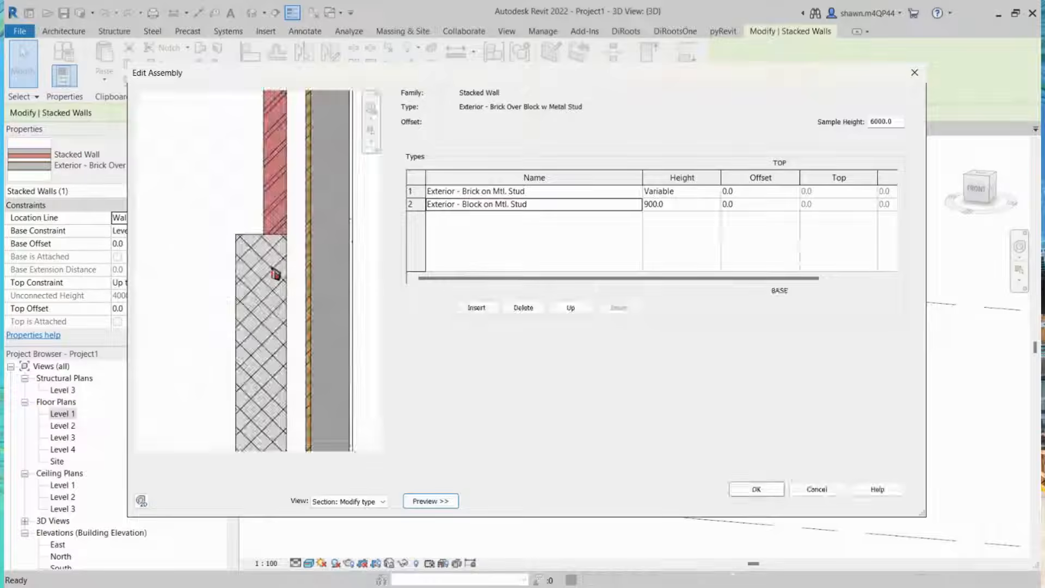
scroll(237, 308, "down", 1)
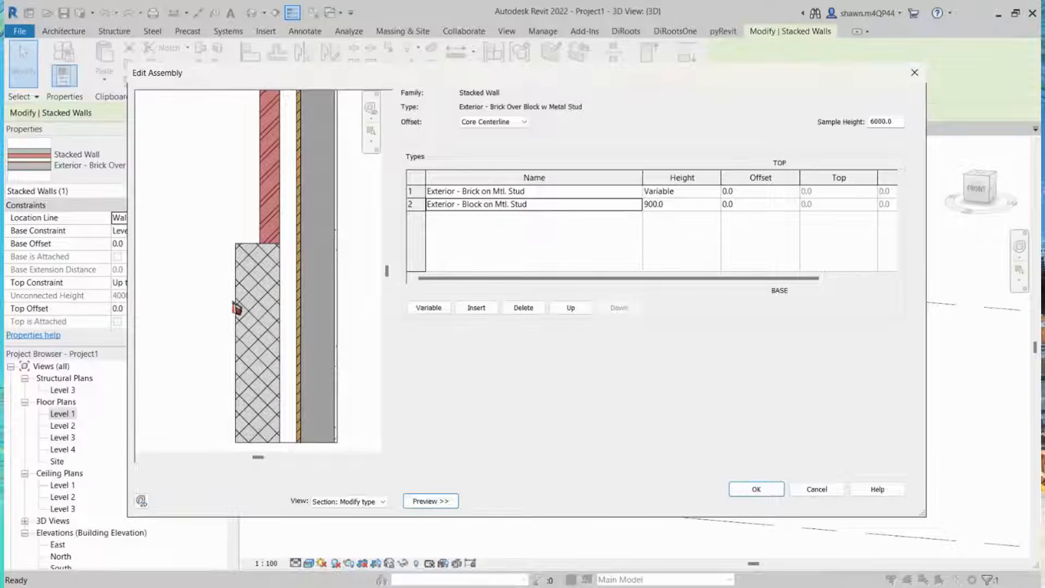
scroll(290, 309, "down", 1)
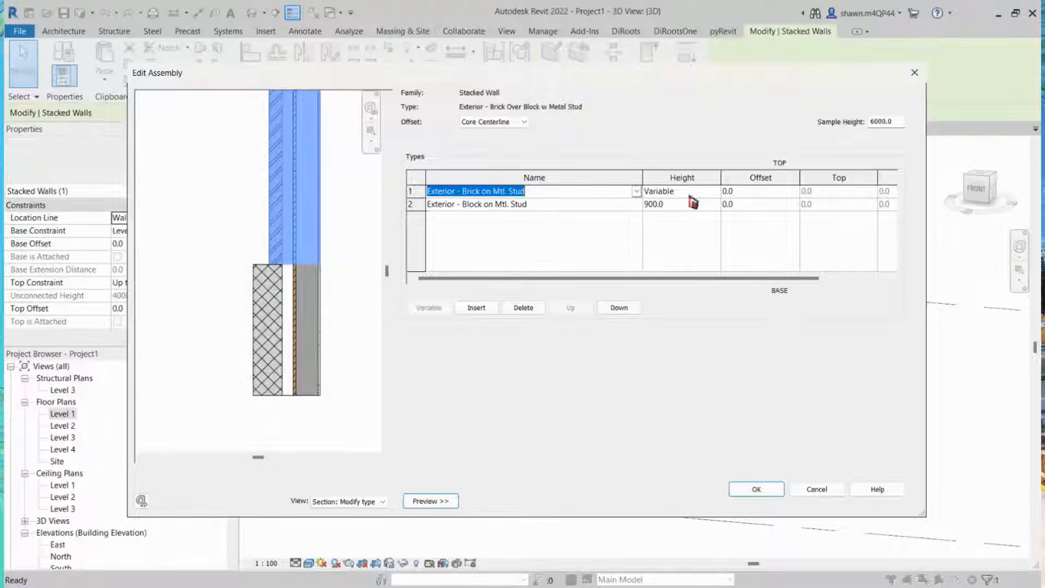
left_click(555, 207)
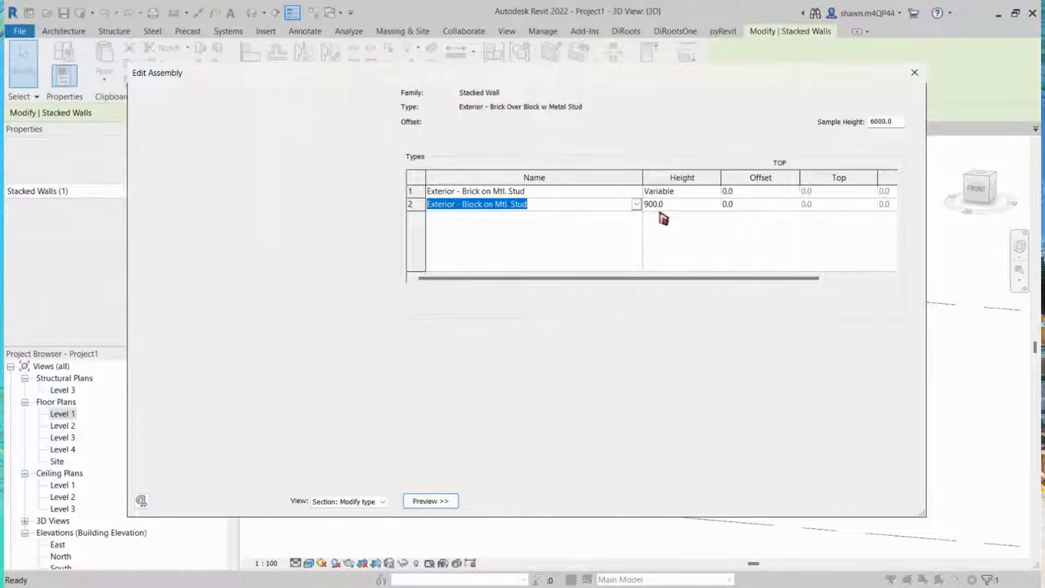
left_click(625, 194)
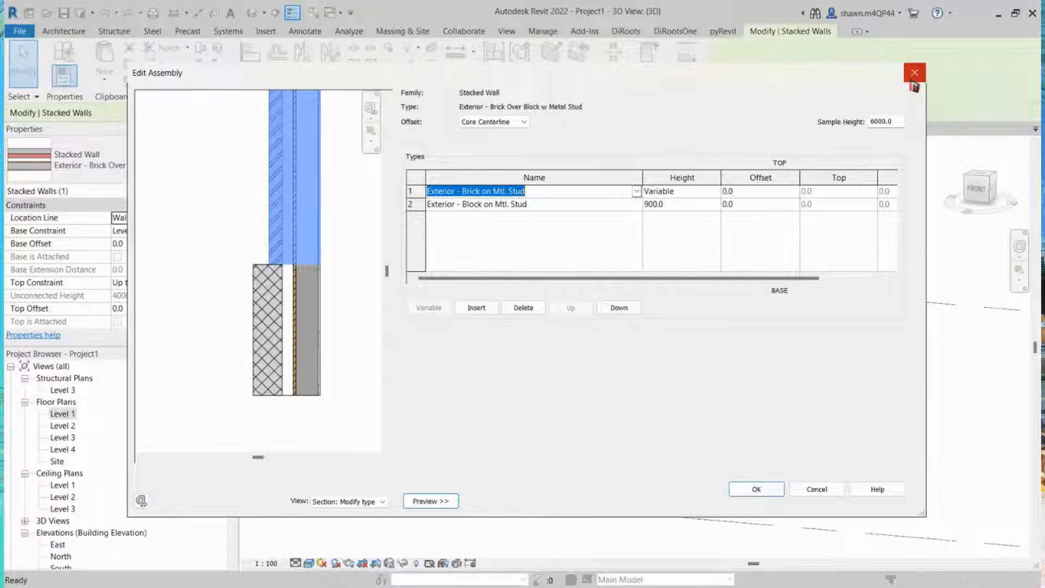
left_click(915, 73)
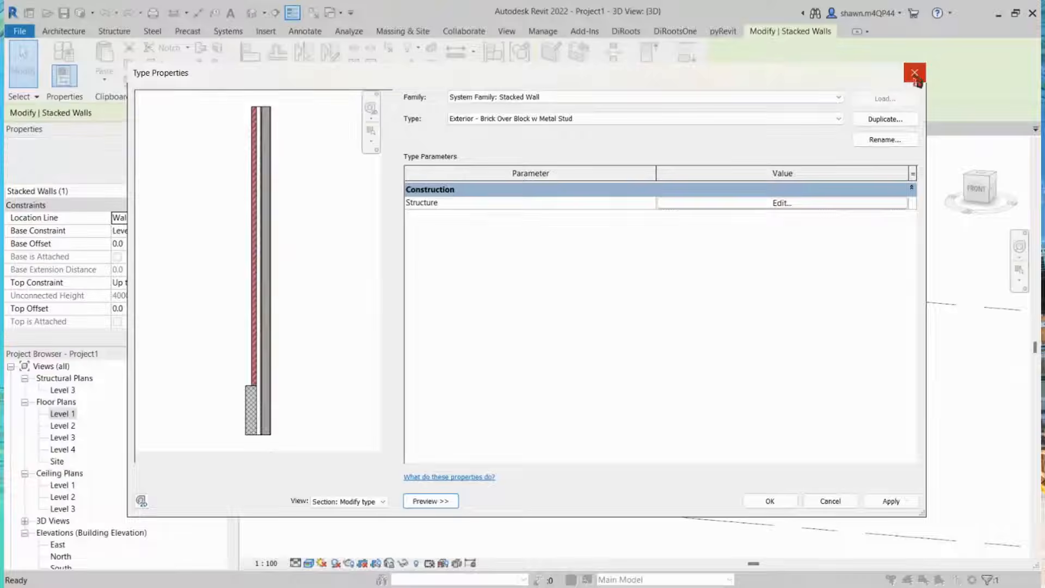
left_click(915, 73)
Step: In the Level 1 plan, move the stacked wall left so it sits beside the other walls
left_click(287, 129)
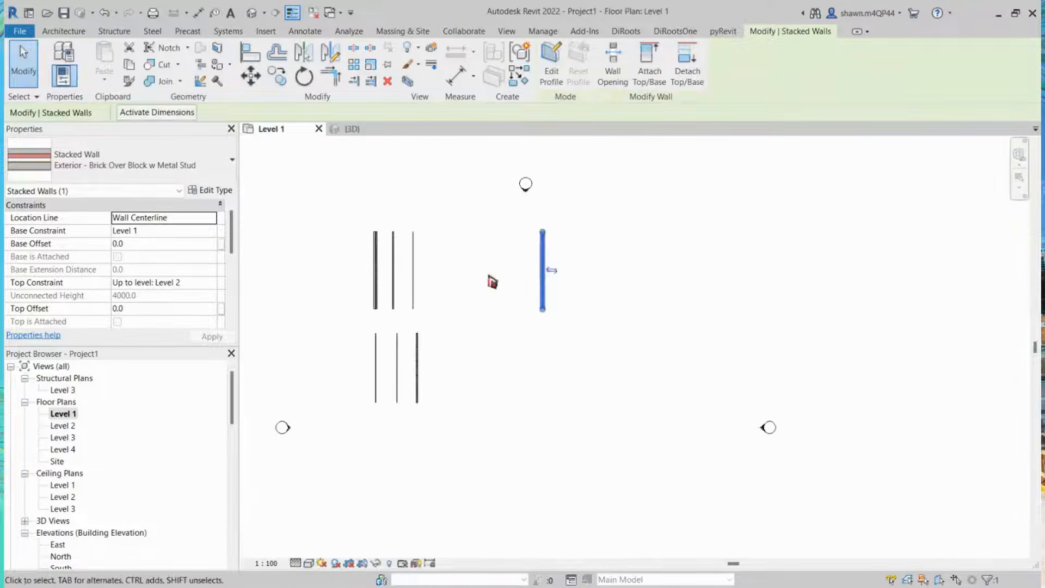
left_click(547, 351)
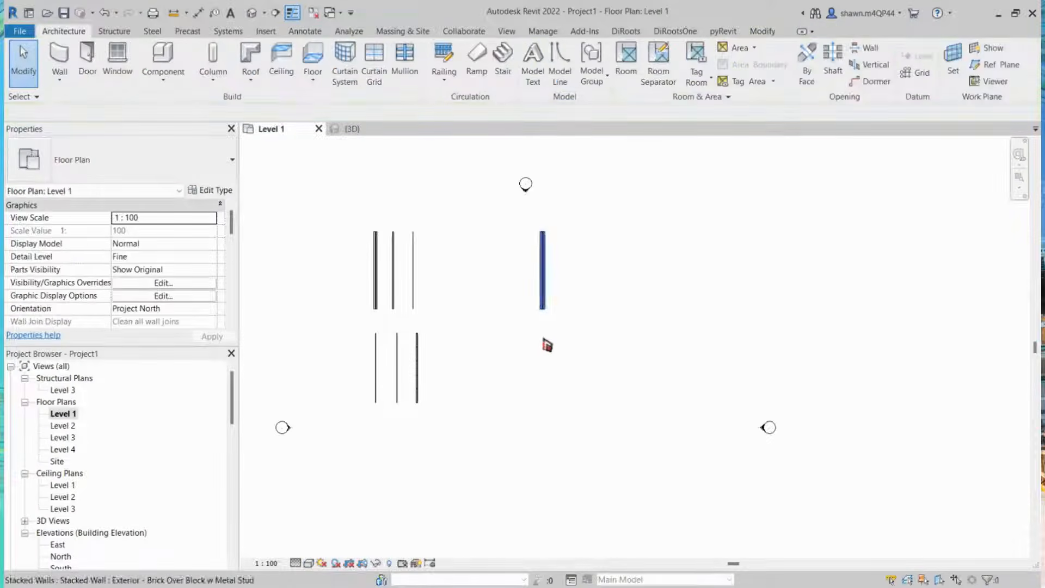
left_click(544, 283)
left_click_drag(543, 283, 466, 285)
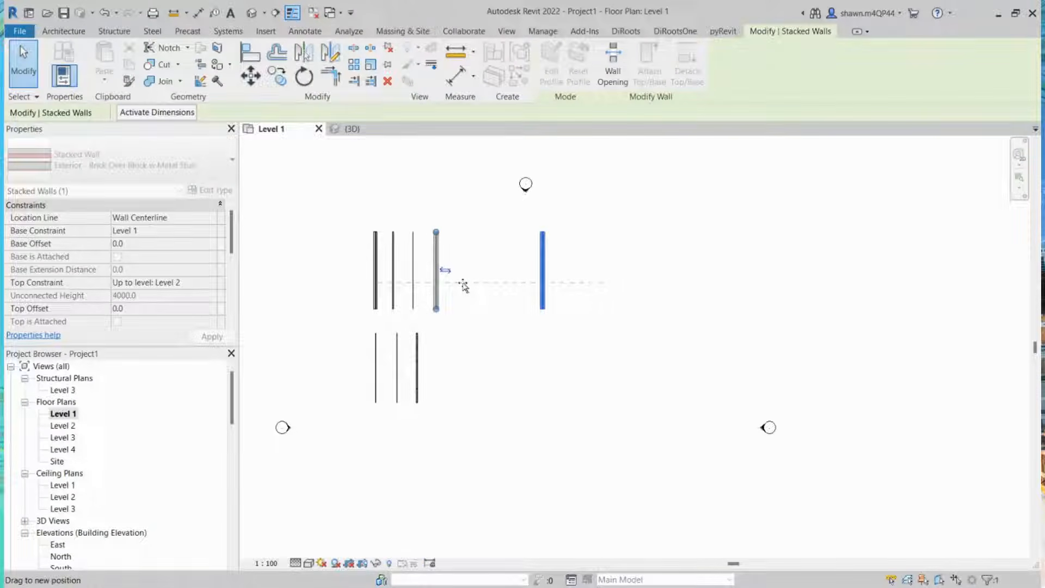
left_click_drag(432, 283, 438, 280)
scroll(440, 278, "down", 1)
middle_click_drag(466, 382, 473, 315)
left_click(428, 379)
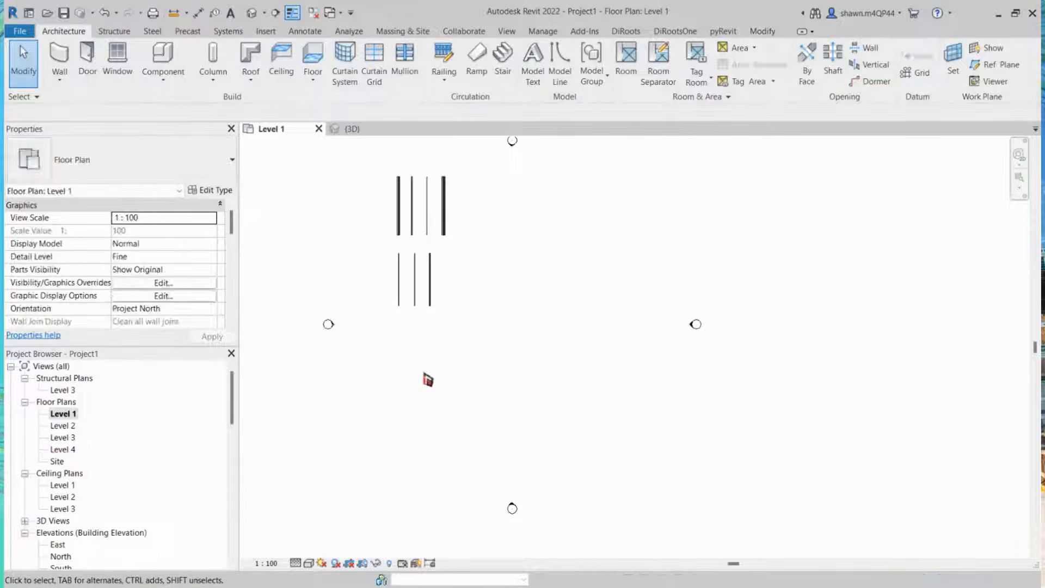
Step: Start the Wall tool and choose the Basic Wall Glass type
key("w")
key("a")
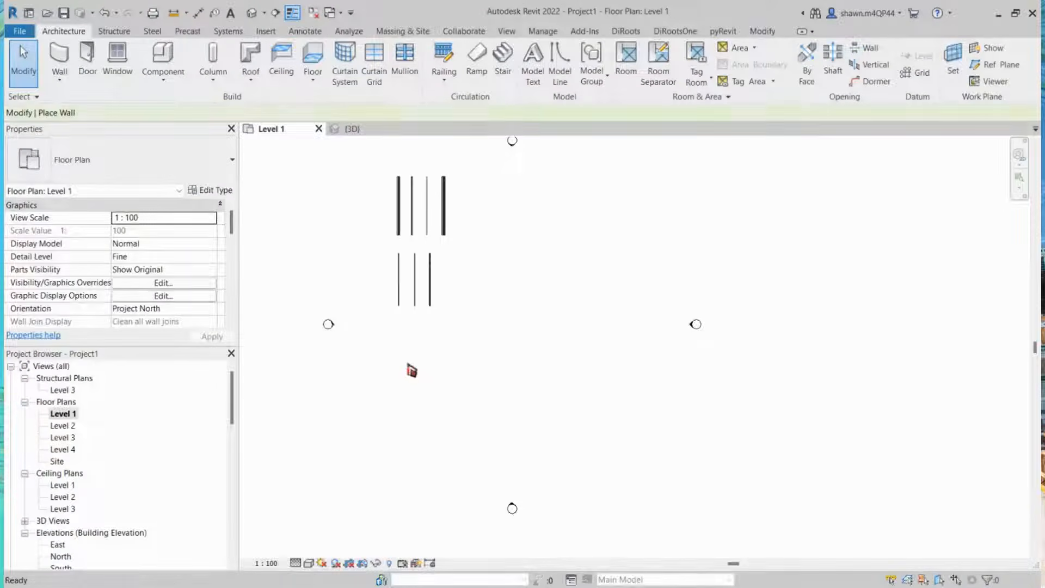
left_click(204, 180)
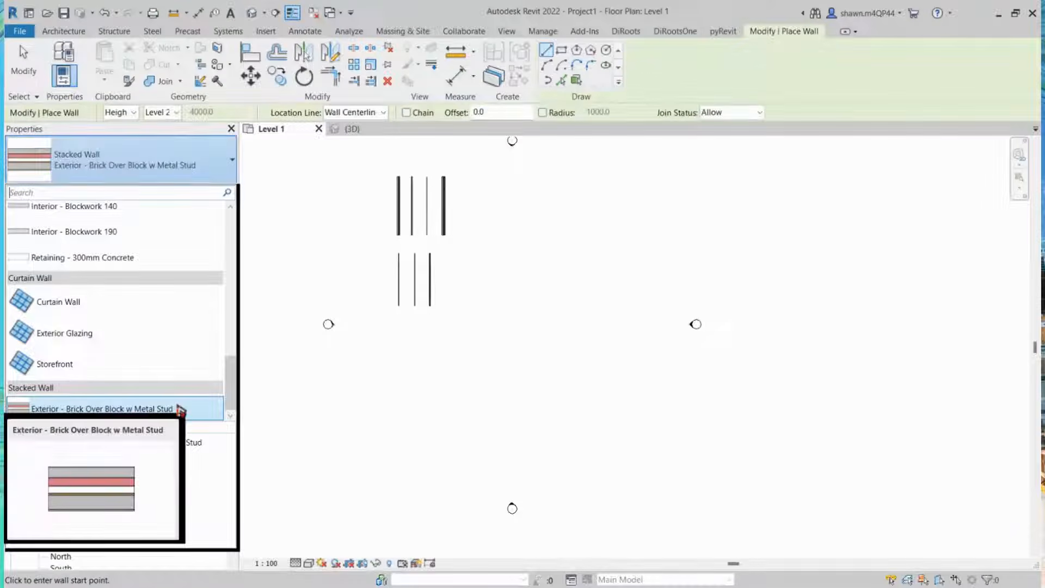
left_click(178, 406)
scroll(235, 380, "up", 3)
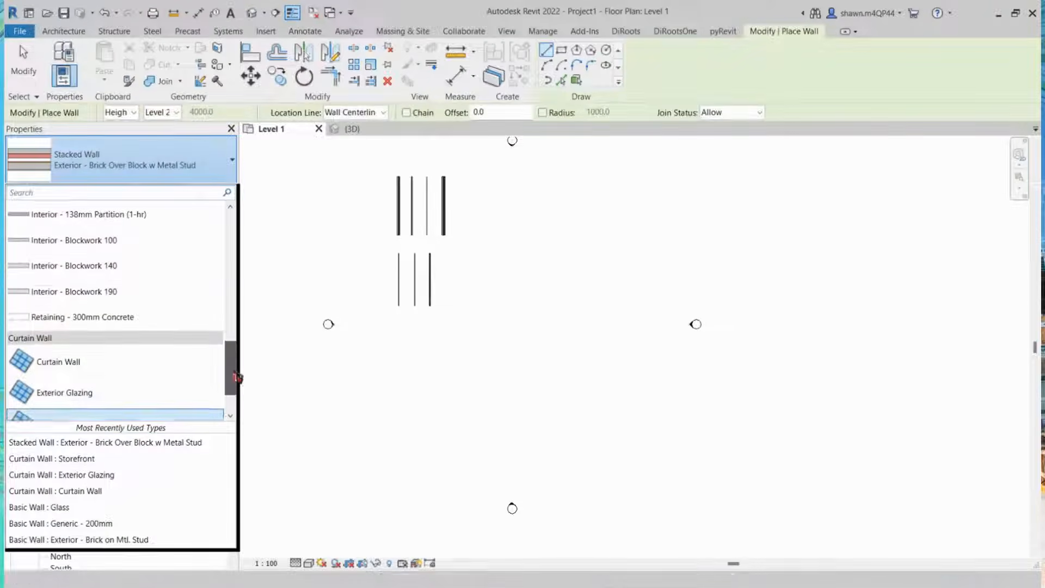
scroll(172, 360, "up", 1)
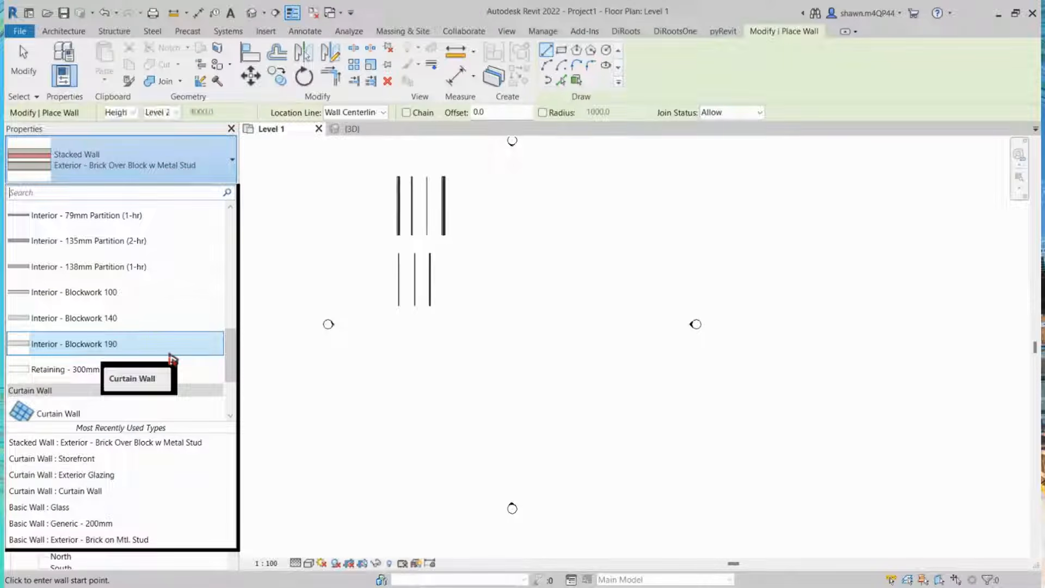
scroll(169, 360, "up", 2)
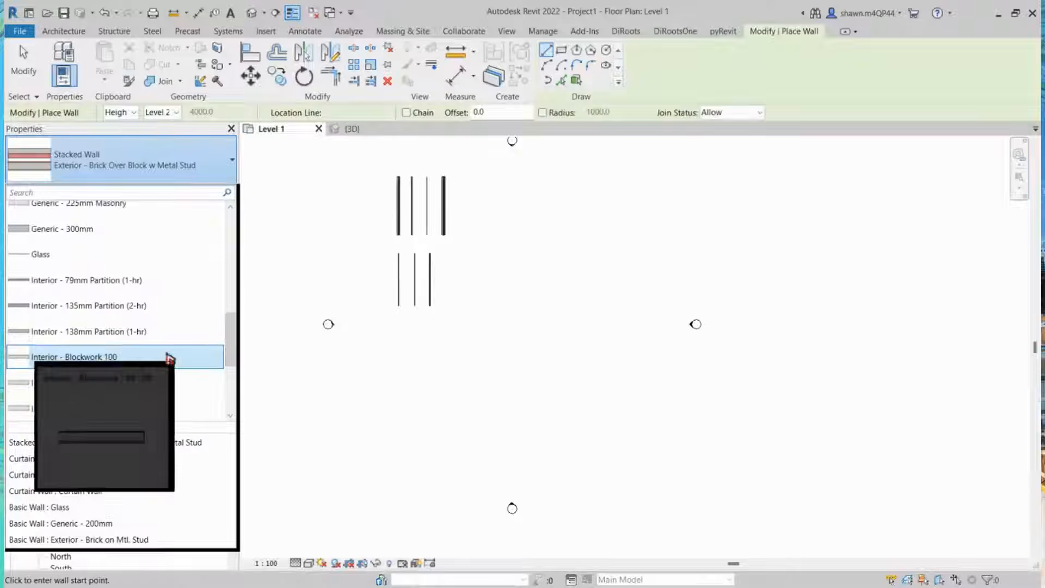
left_click(81, 267)
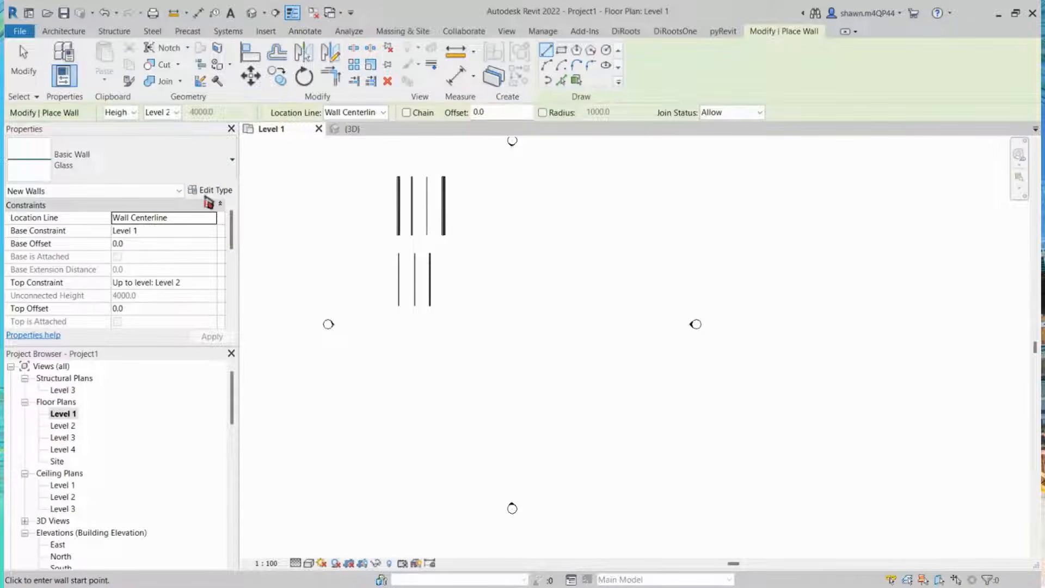
left_click(216, 192)
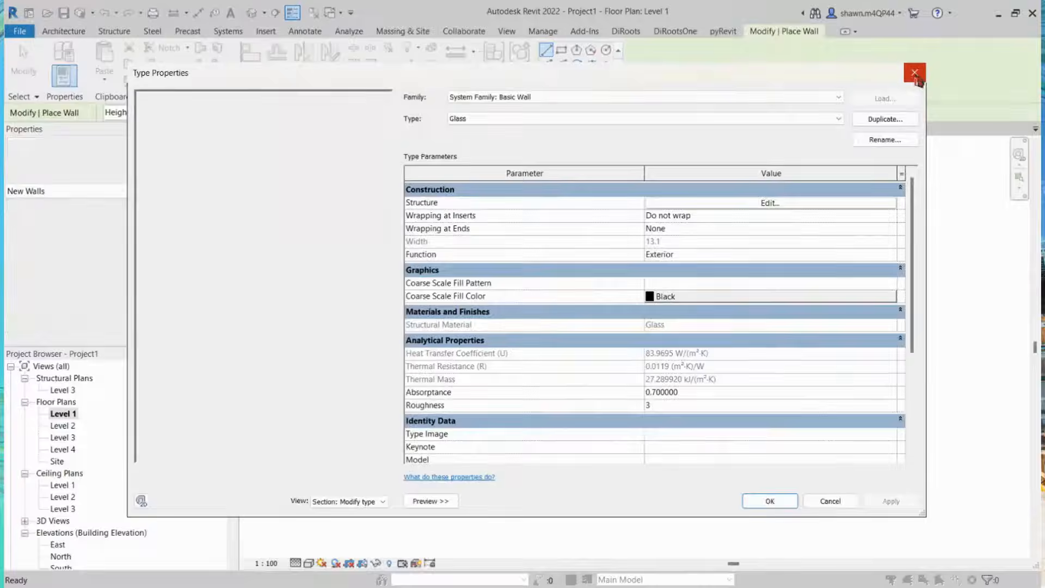
left_click(917, 78)
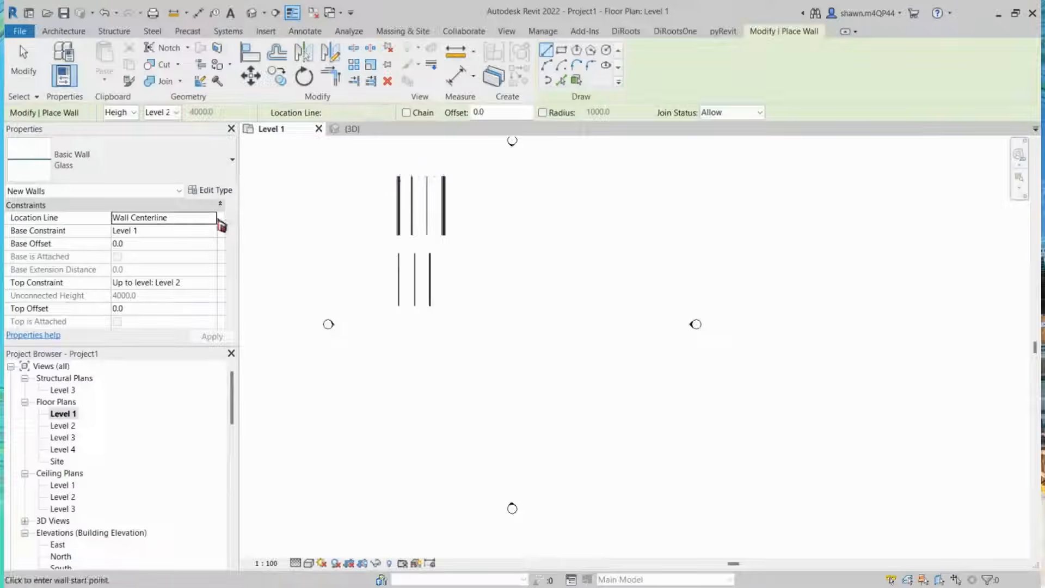
key("Escape")
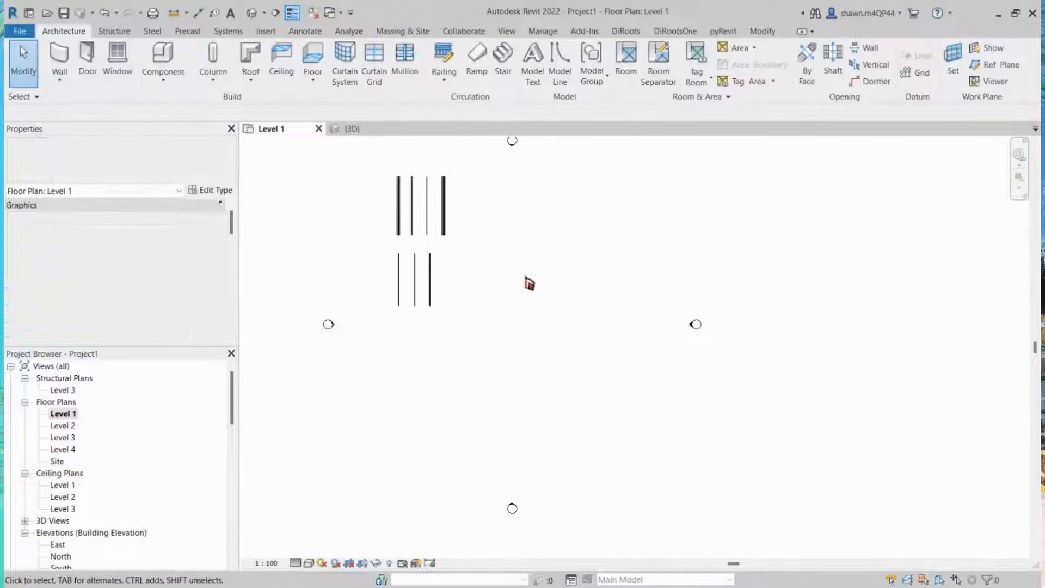
key("w")
key("a")
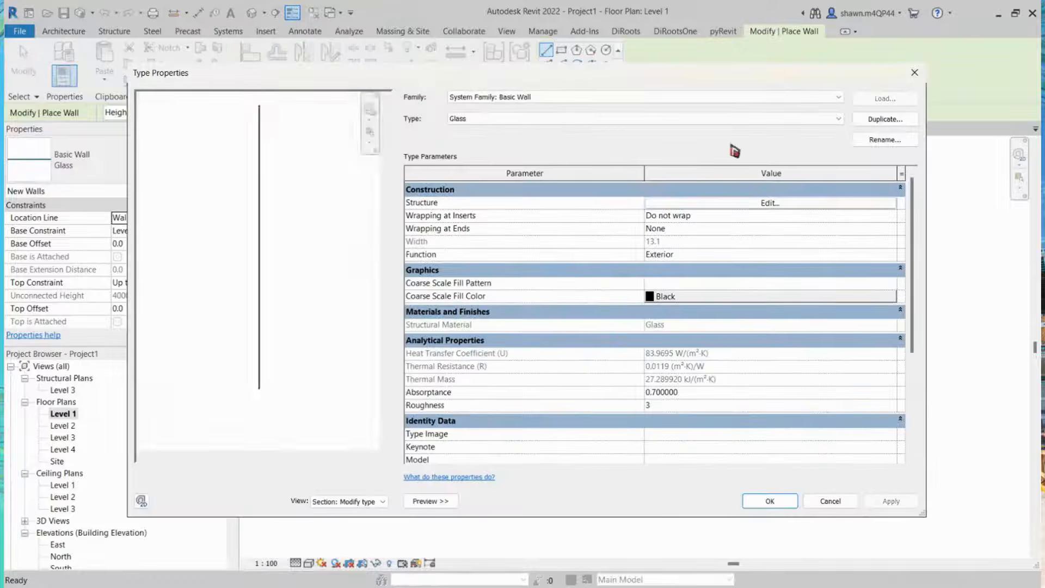
key("Escape")
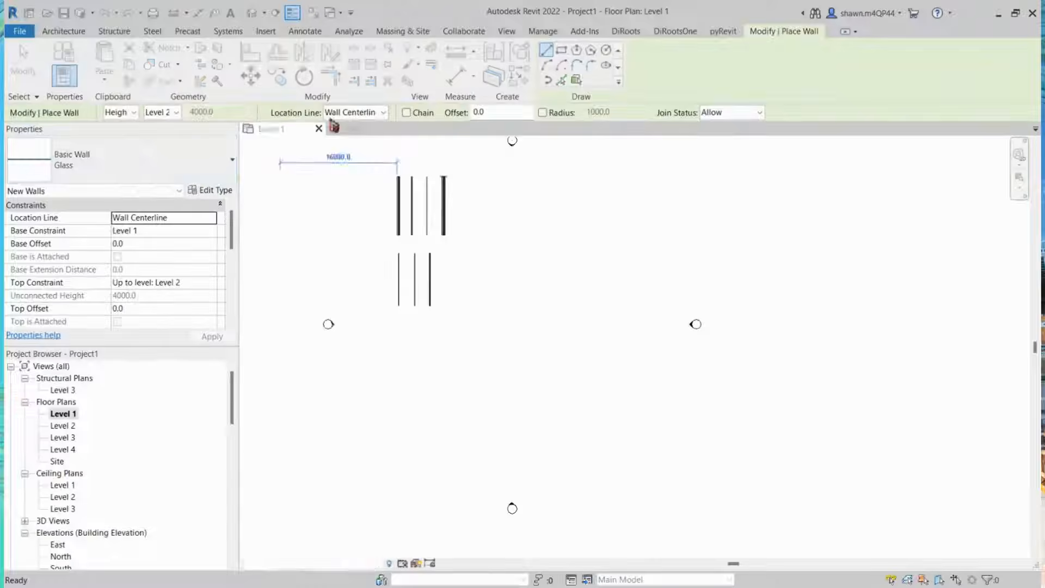
Step: Duplicate the Glass basic wall type as Gypsum, then rename the new type Gypsum Partition
left_click(58, 173)
left_click(233, 193)
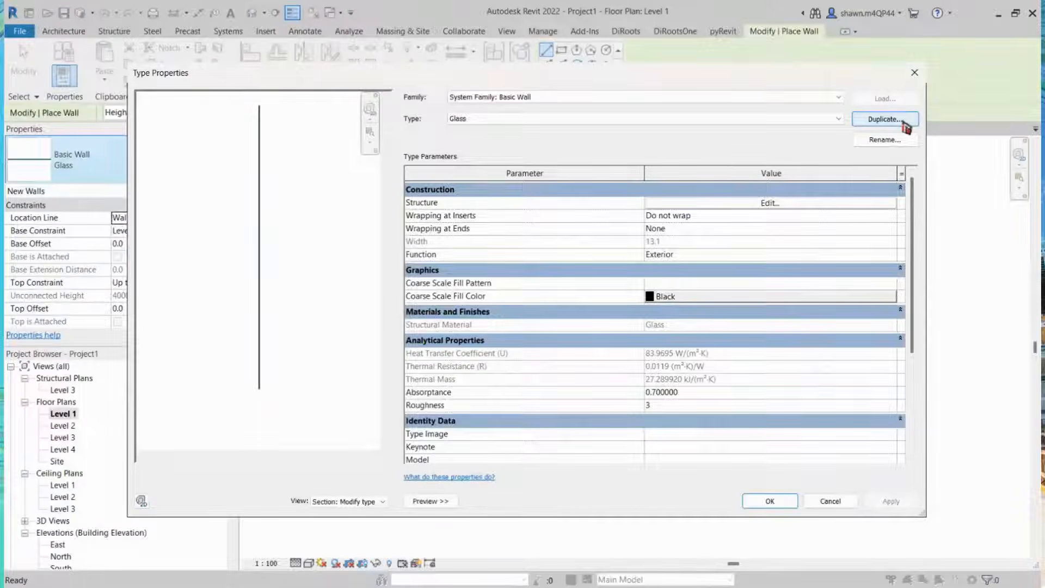
left_click(885, 119)
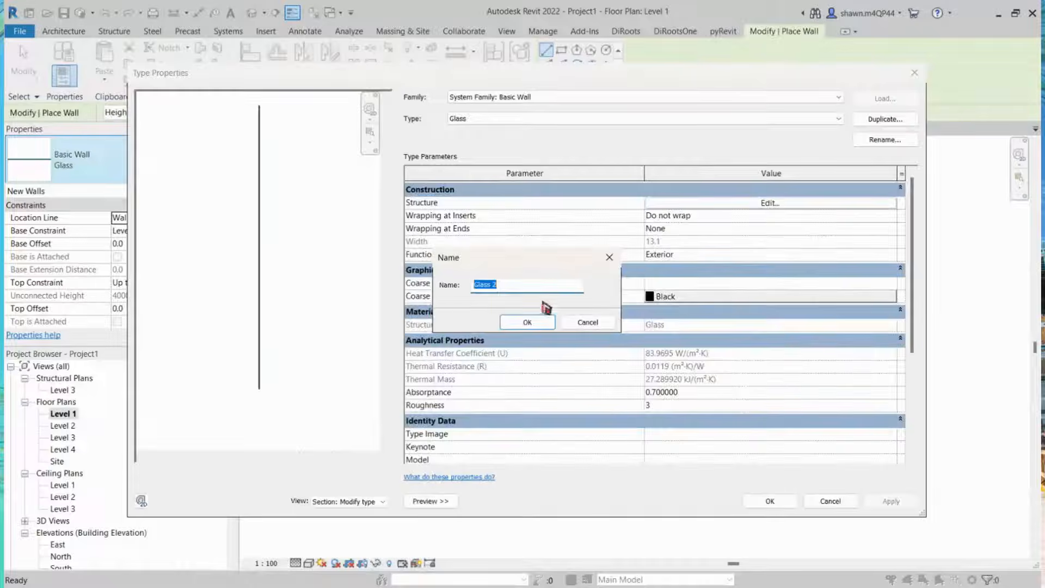
left_click(548, 289)
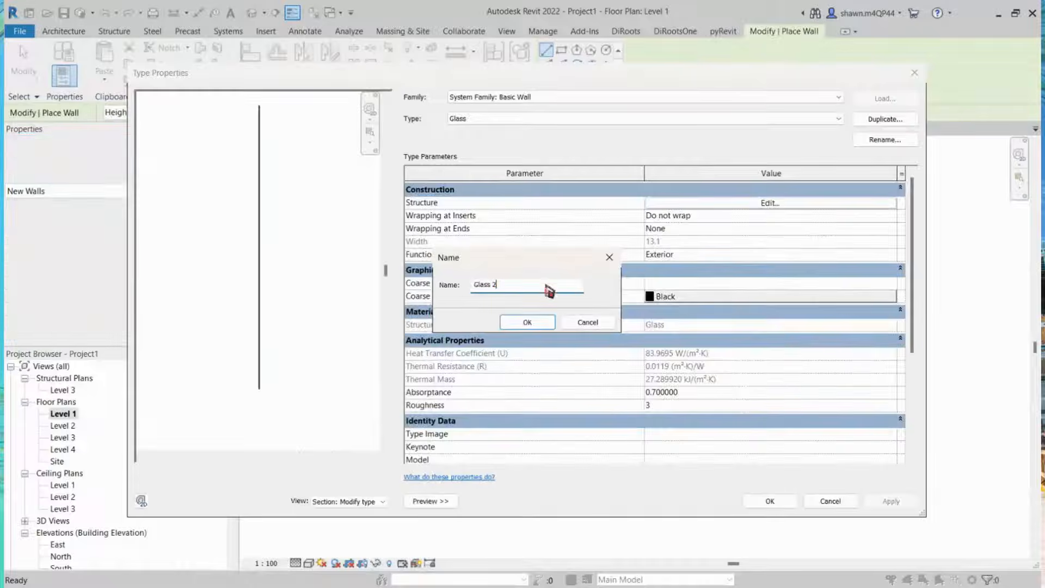
key("ctrl+a")
type("Gy")
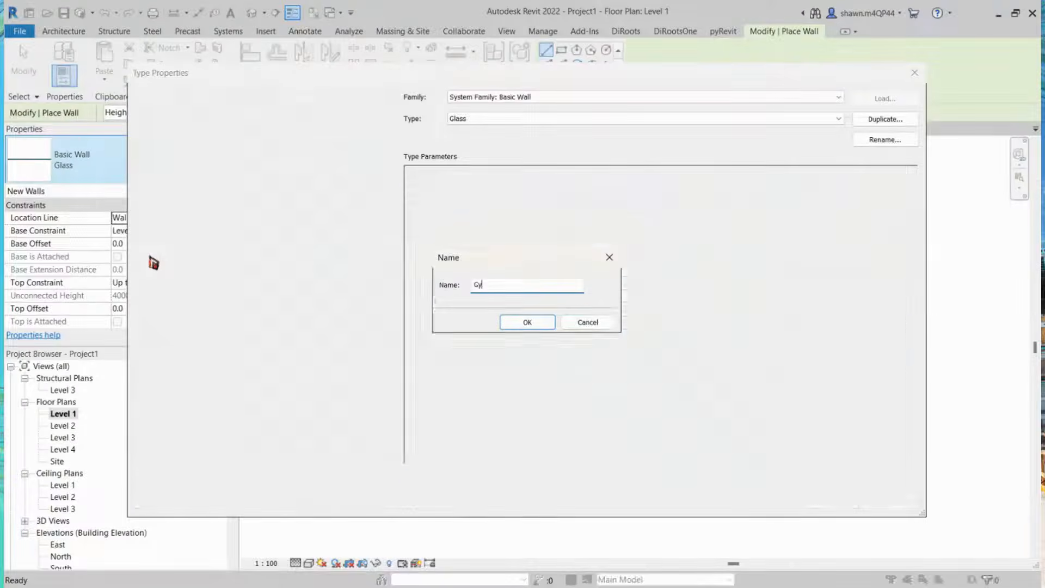
type("psum")
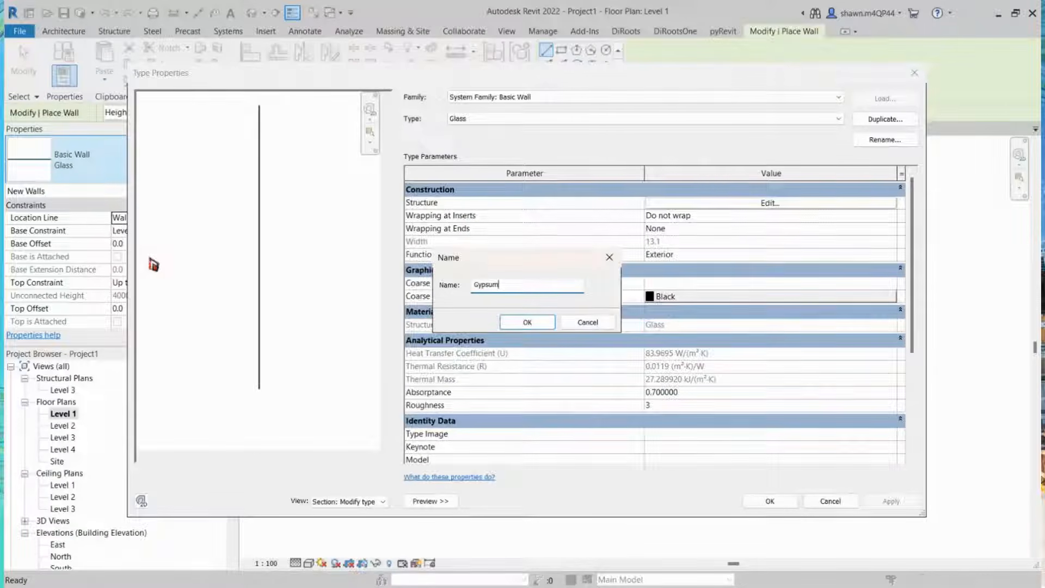
left_click(526, 325)
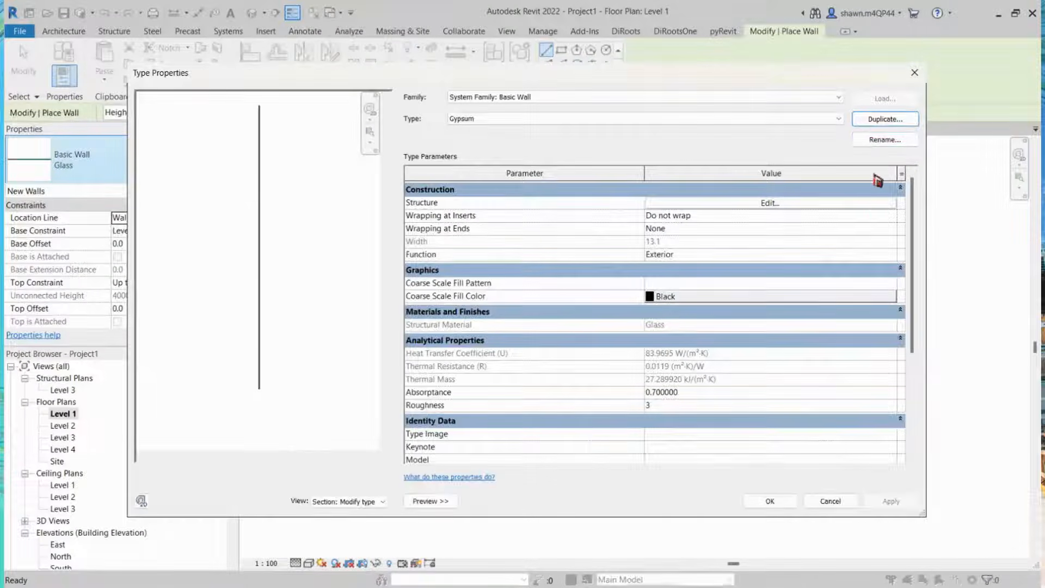
left_click(886, 143)
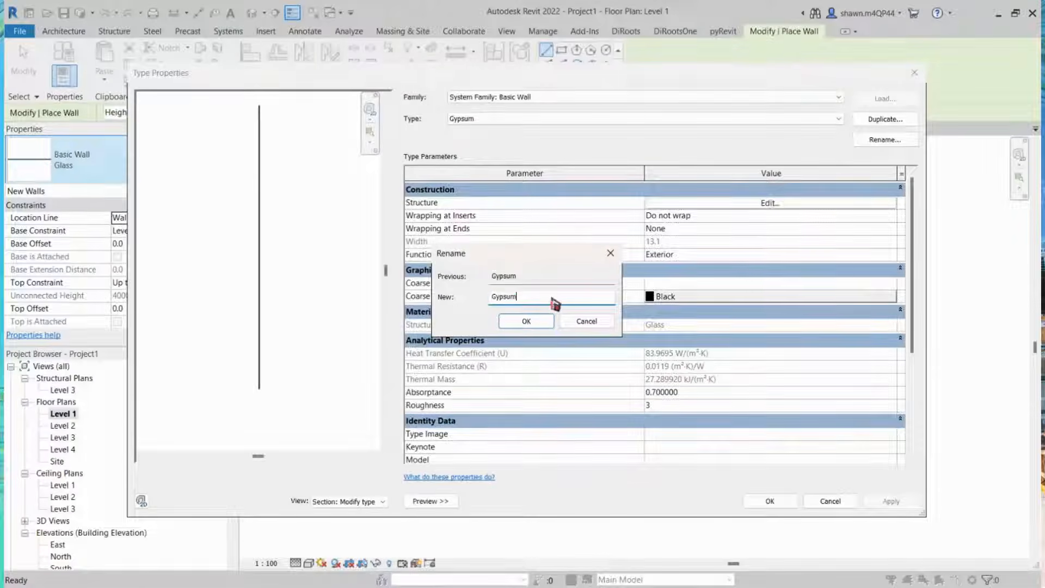
type("Partition")
key("Return")
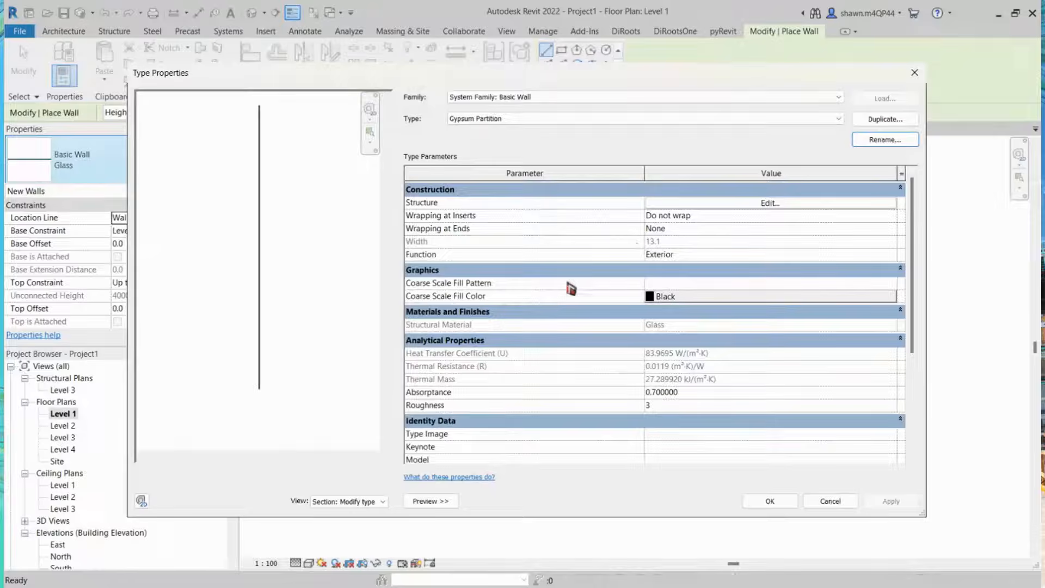
Step: Open the type's structure assembly and insert two layers, moving one outside each core boundary
left_click(709, 206)
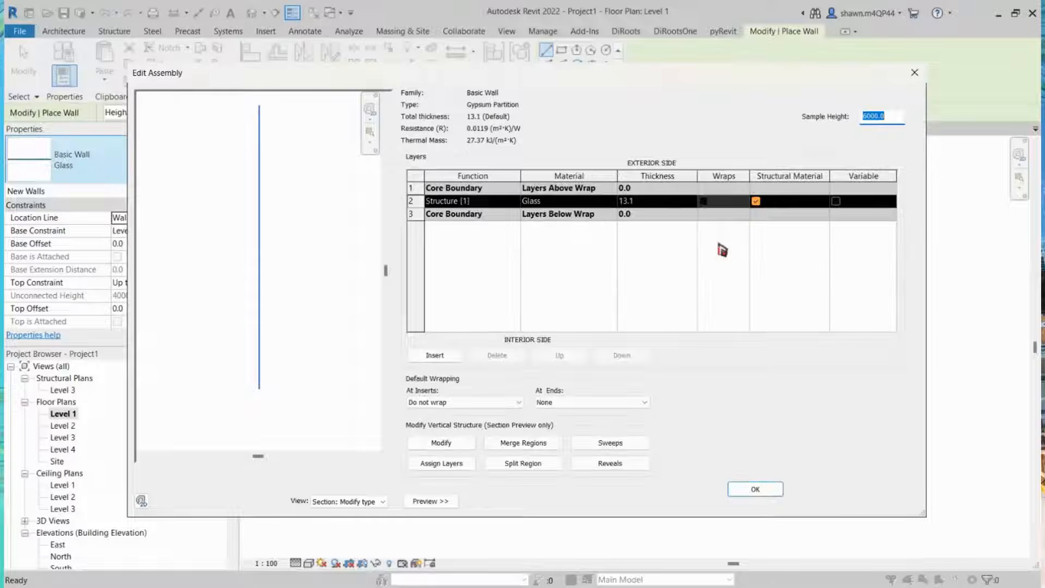
left_click(604, 203)
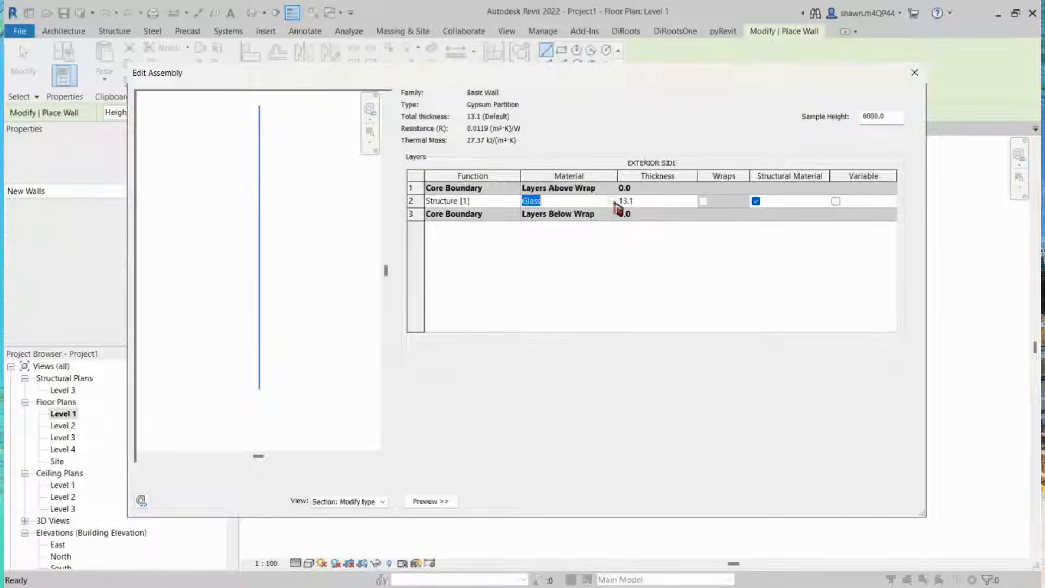
left_click(410, 200)
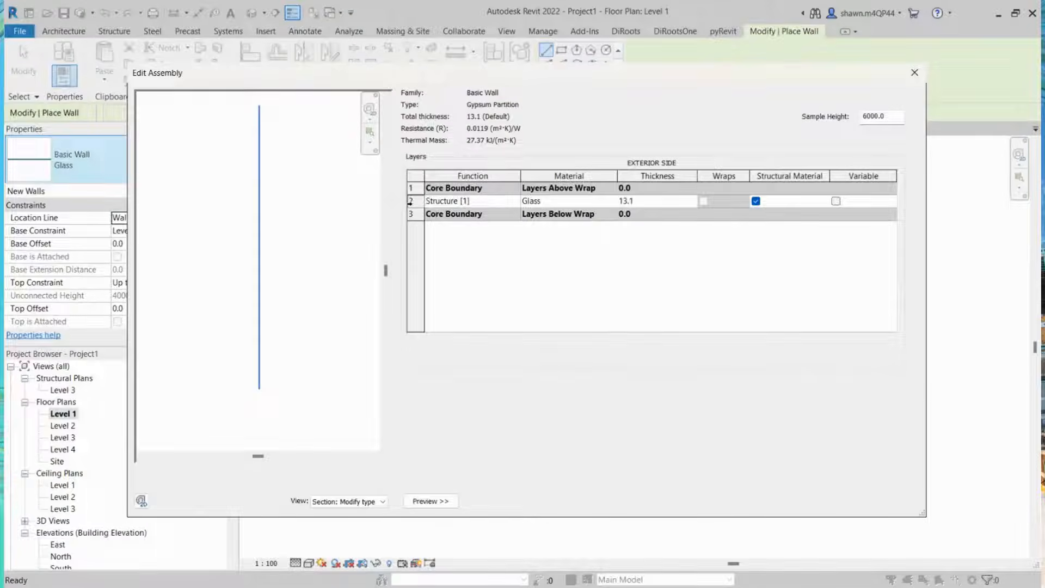
left_click(453, 356)
left_click(453, 356)
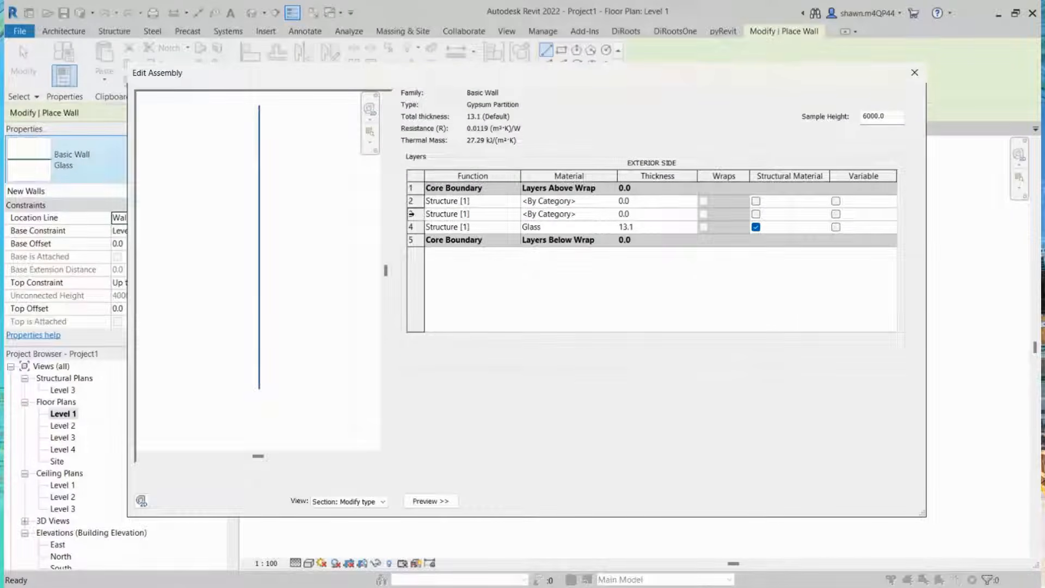
left_click(411, 213)
left_click(610, 357)
left_click(609, 356)
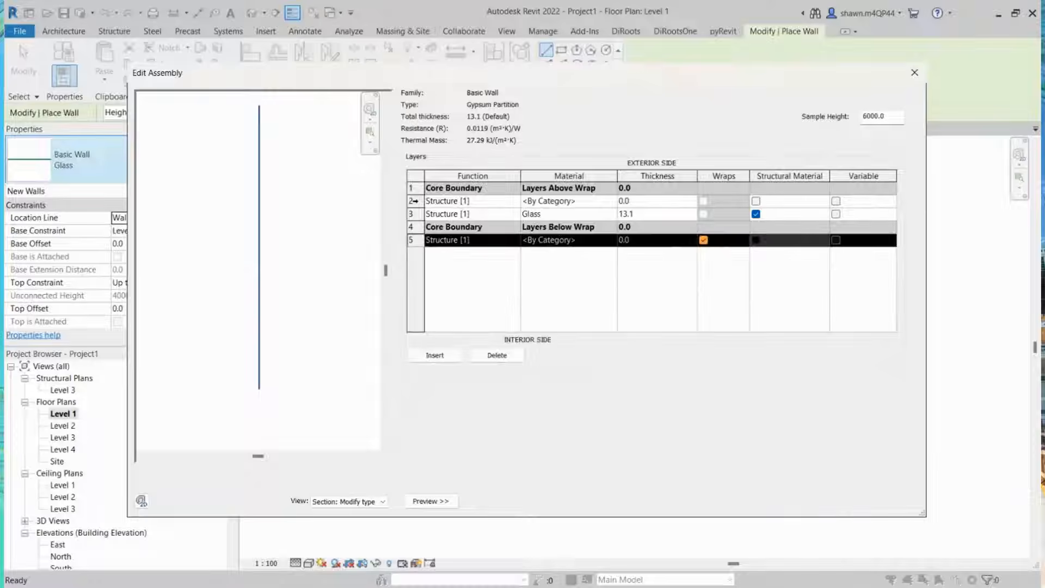
left_click(635, 359)
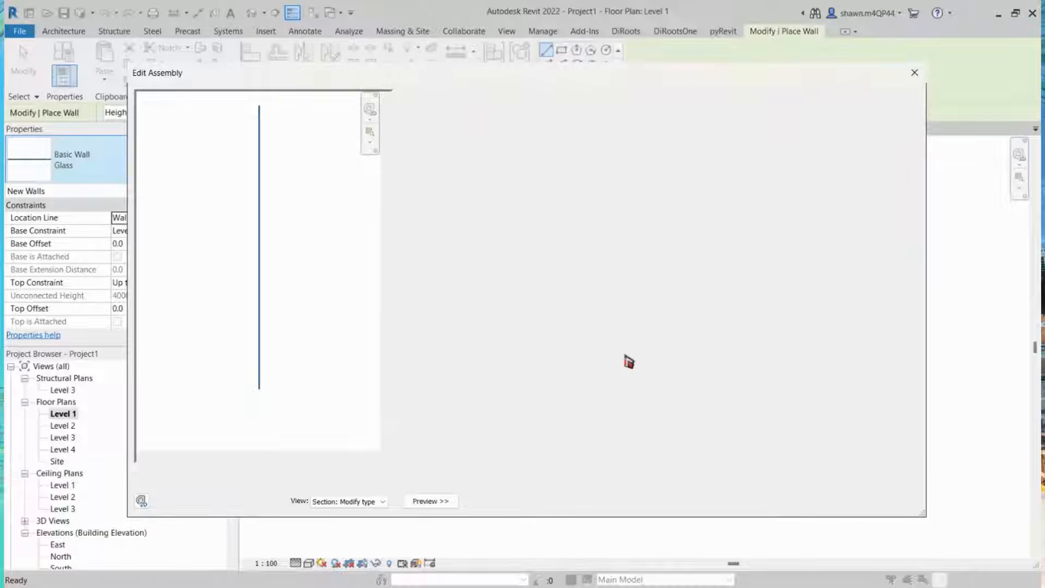
left_click(560, 355)
left_click(560, 355)
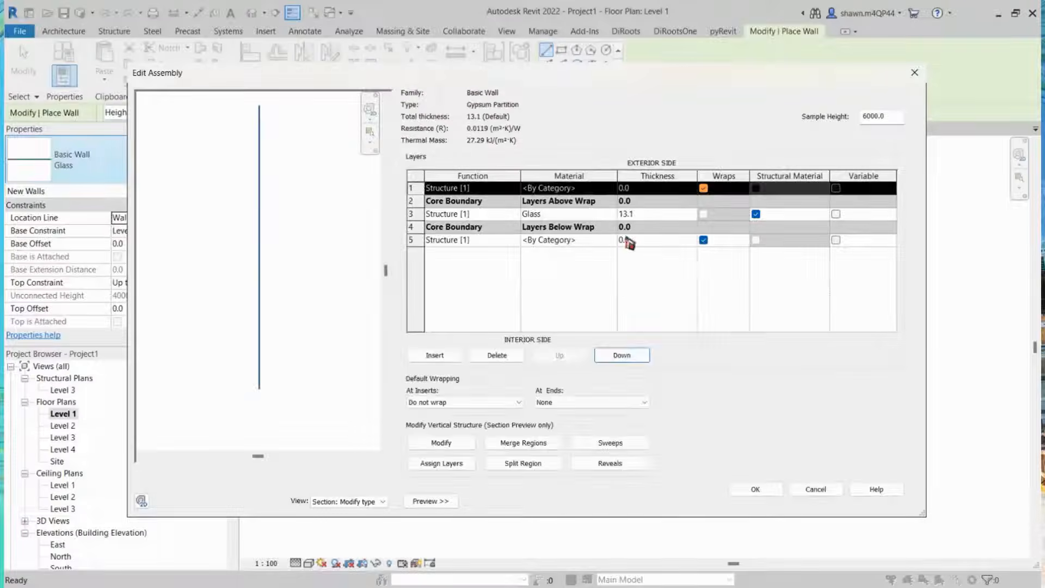
Step: Set both outer layers to Finish 1 [4] with a thickness of 12.5 mm
left_click(657, 211)
left_click(660, 190)
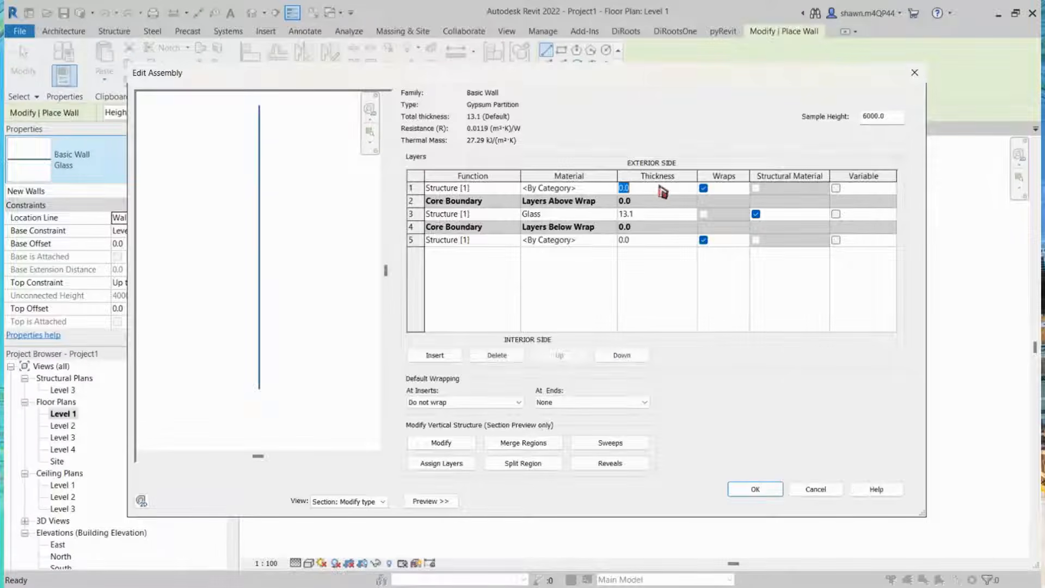
type("12.5")
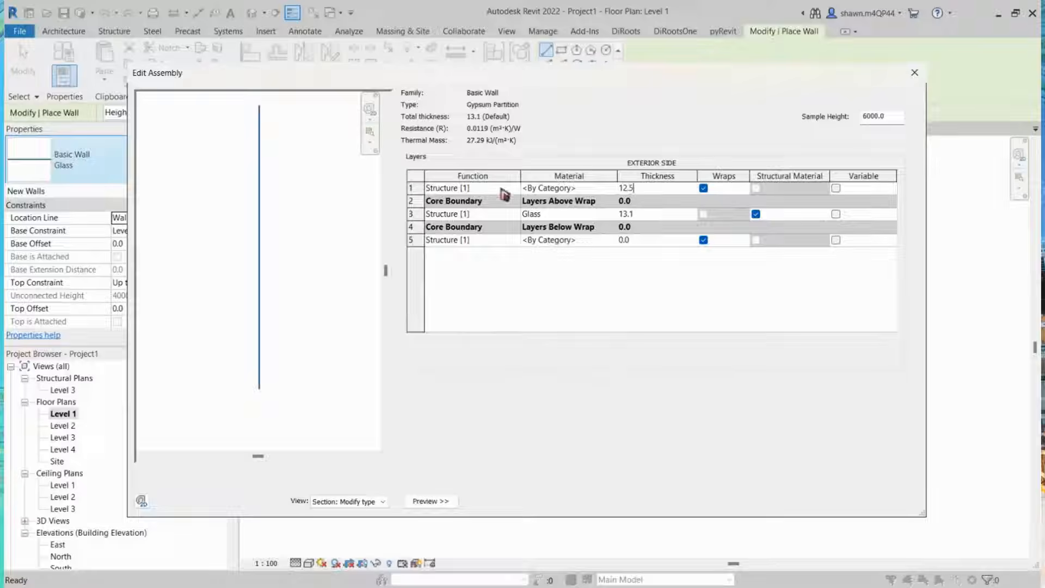
left_click(514, 189)
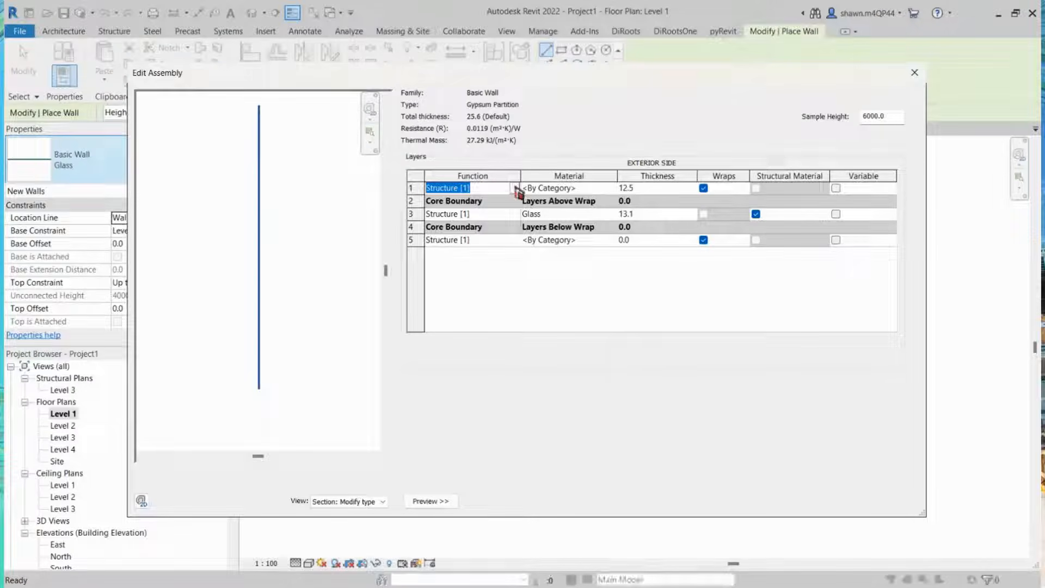
left_click(460, 231)
left_click(503, 240)
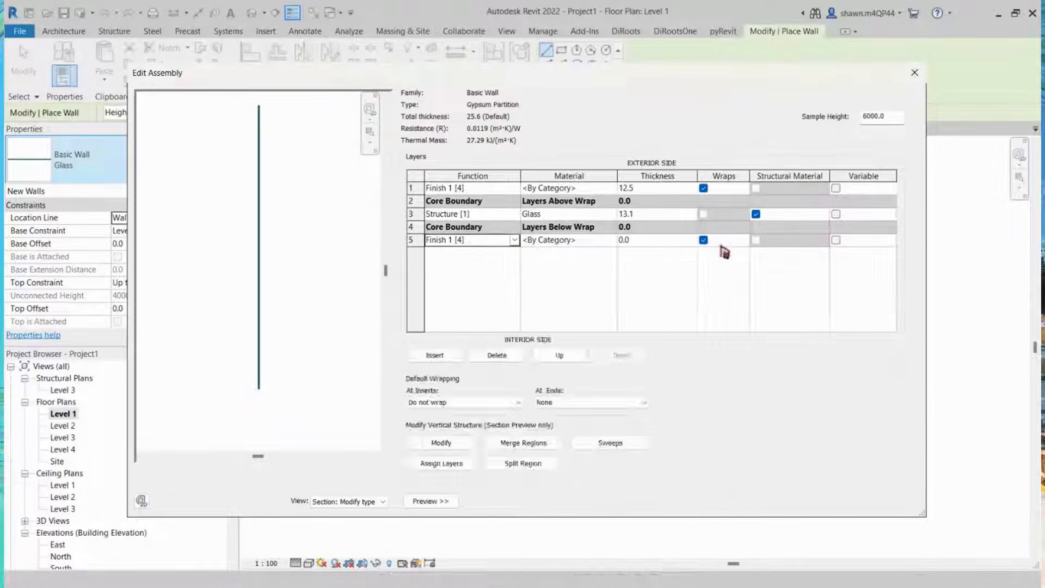
left_click(665, 240)
type("12.5")
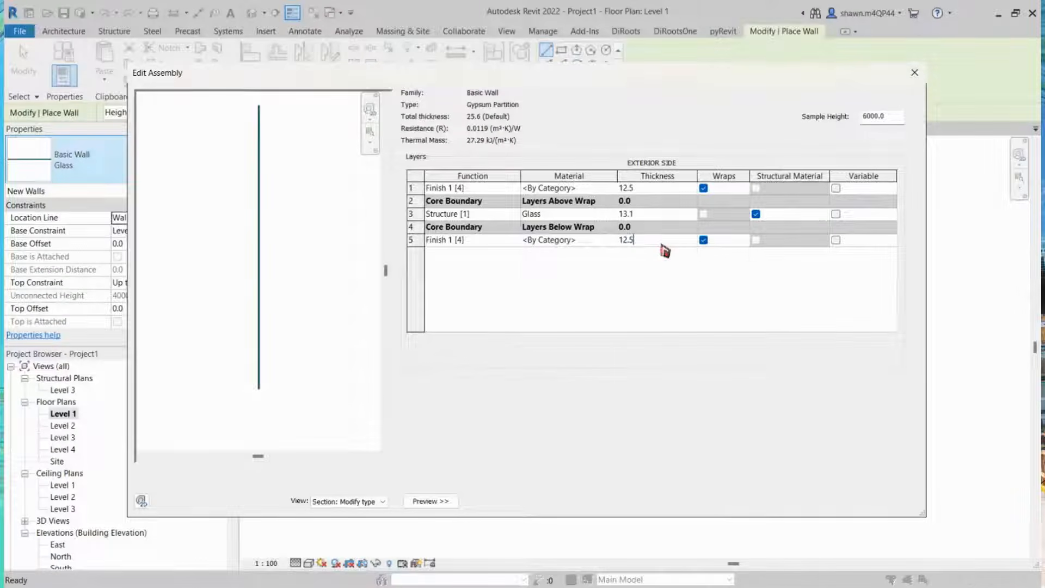
Step: Set the core structure layer's thickness to 97 mm
left_click(656, 214)
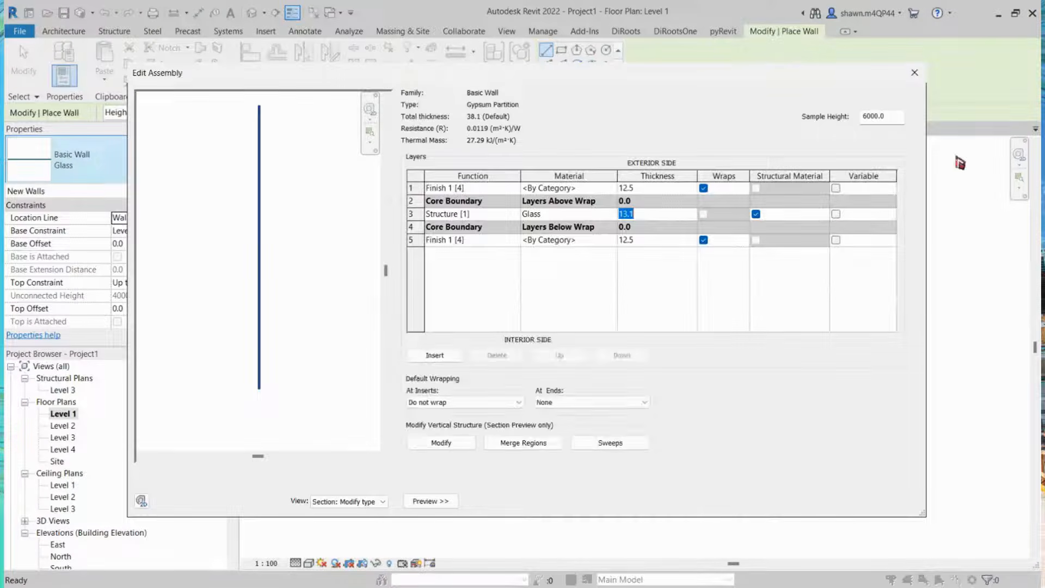
left_click(666, 214)
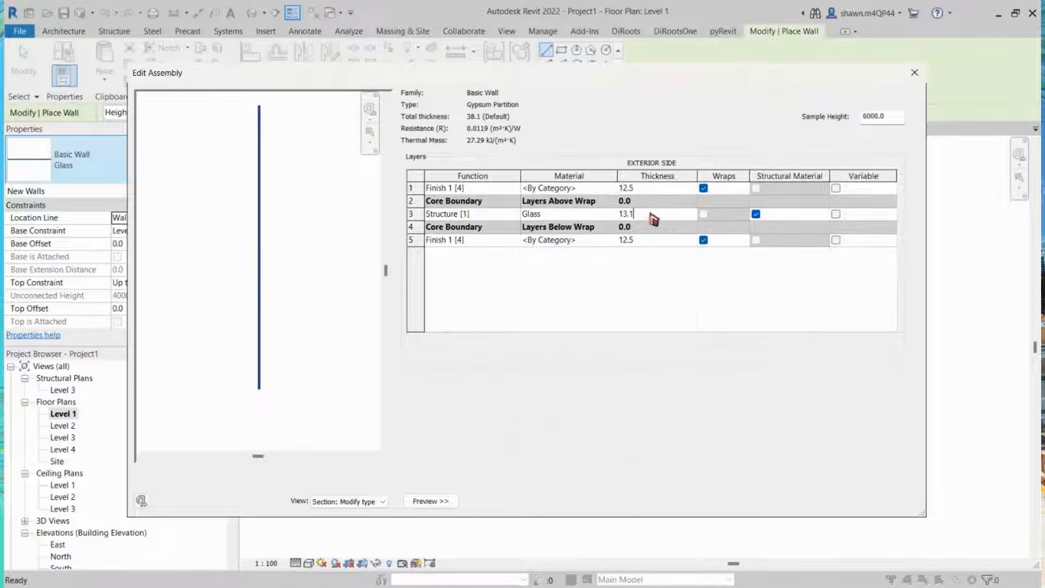
left_click_drag(652, 216, 532, 234)
left_click(543, 217)
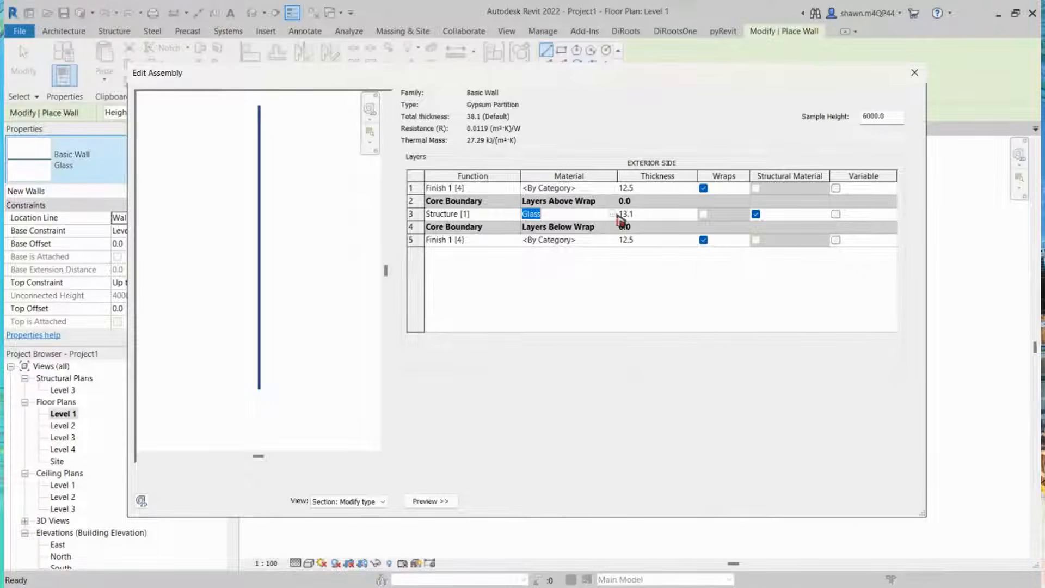
key("Tab")
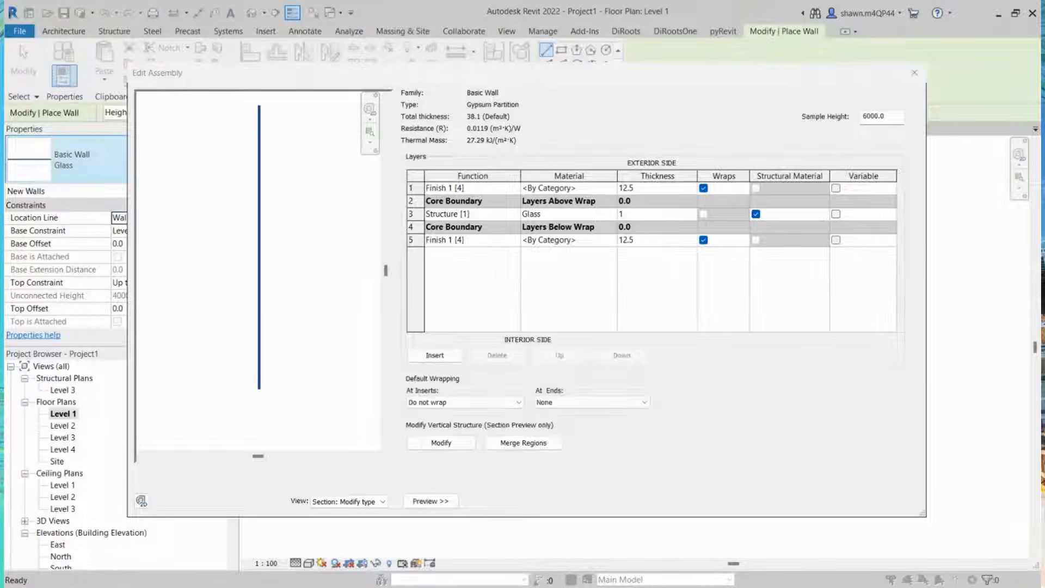
left_click(656, 214)
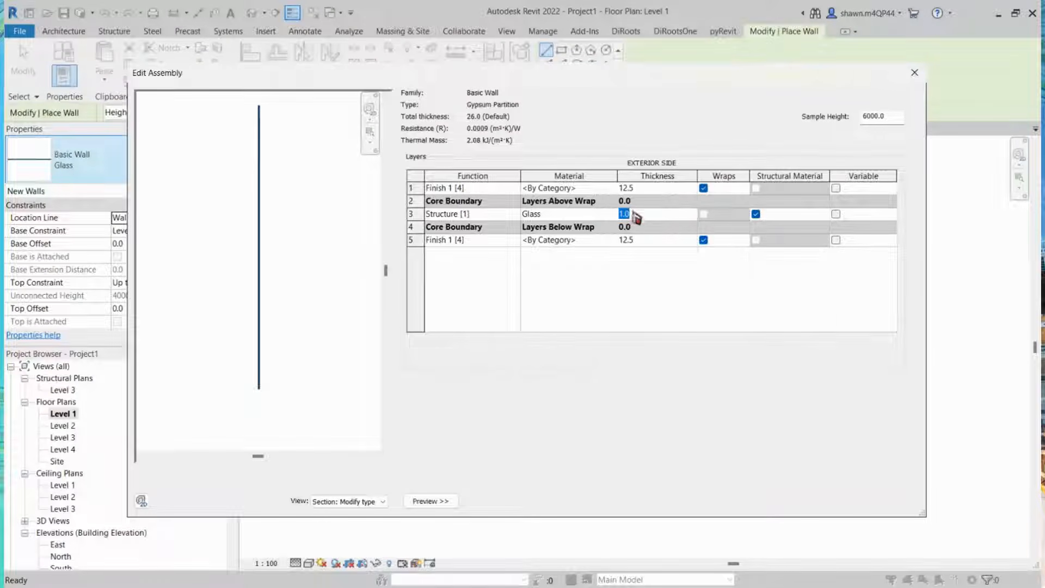
type("97")
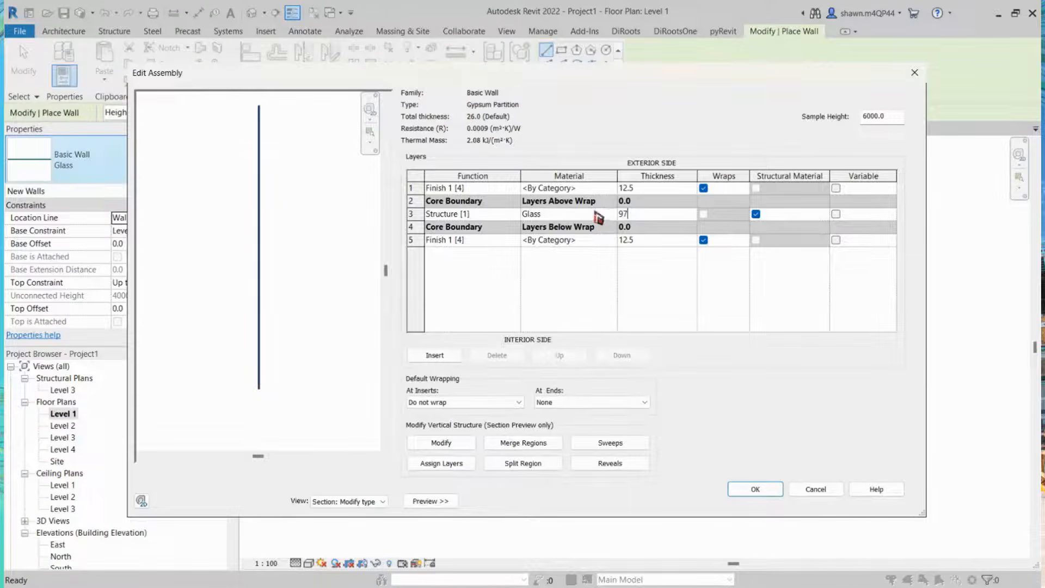
left_click(599, 214)
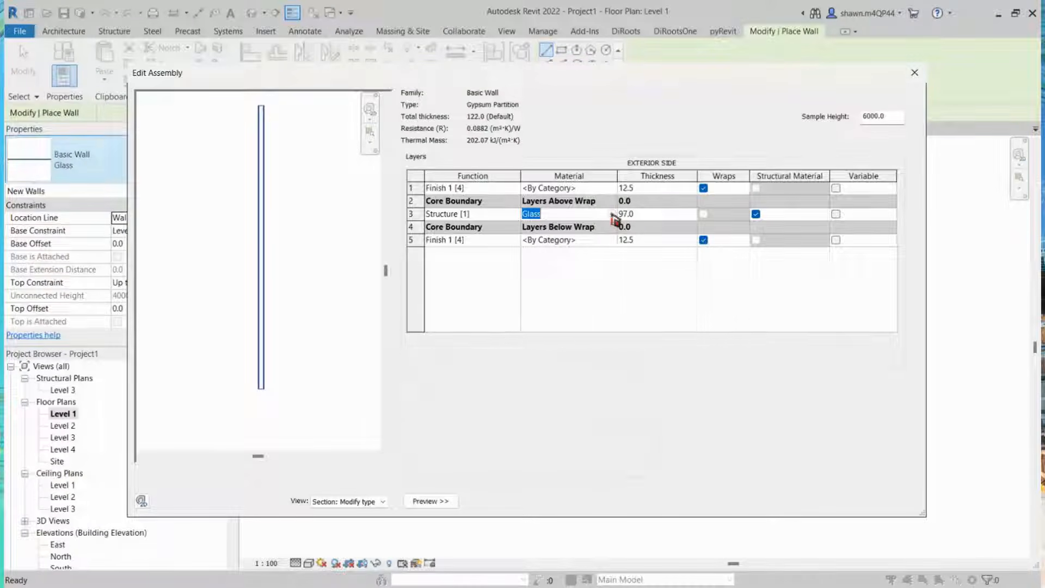
Step: Search the material library for metal and assign Aluminium to the core structure layer
left_click(612, 214)
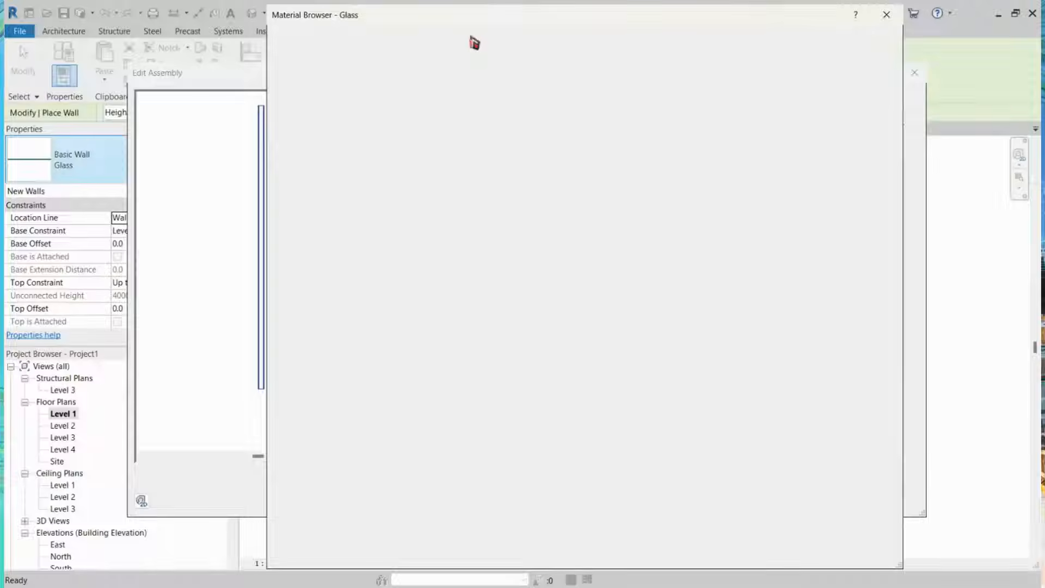
key("BackSpace")
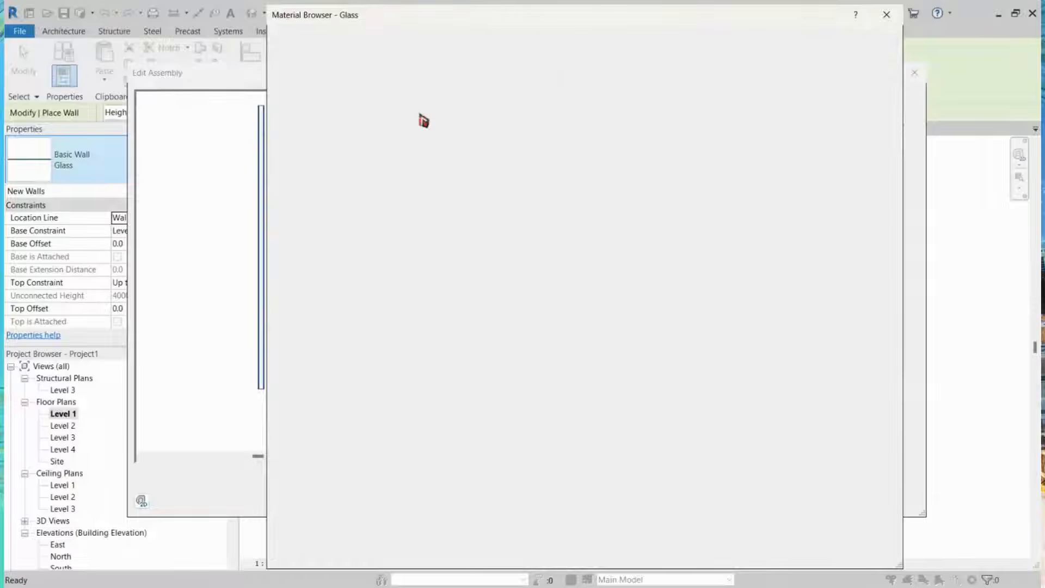
scroll(428, 204, "down", 4)
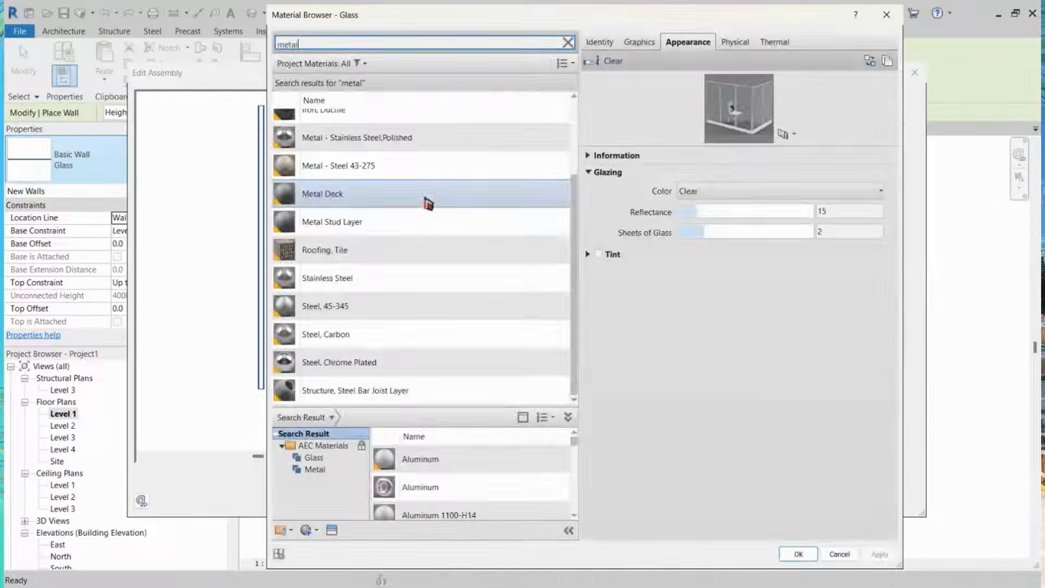
scroll(435, 266, "up", 4)
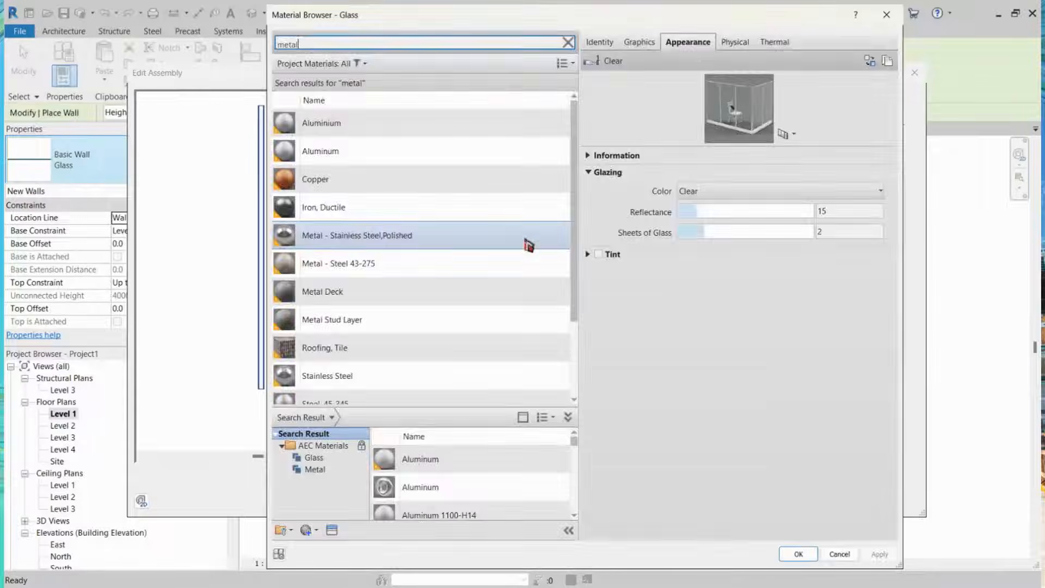
scroll(532, 130, "down", 2)
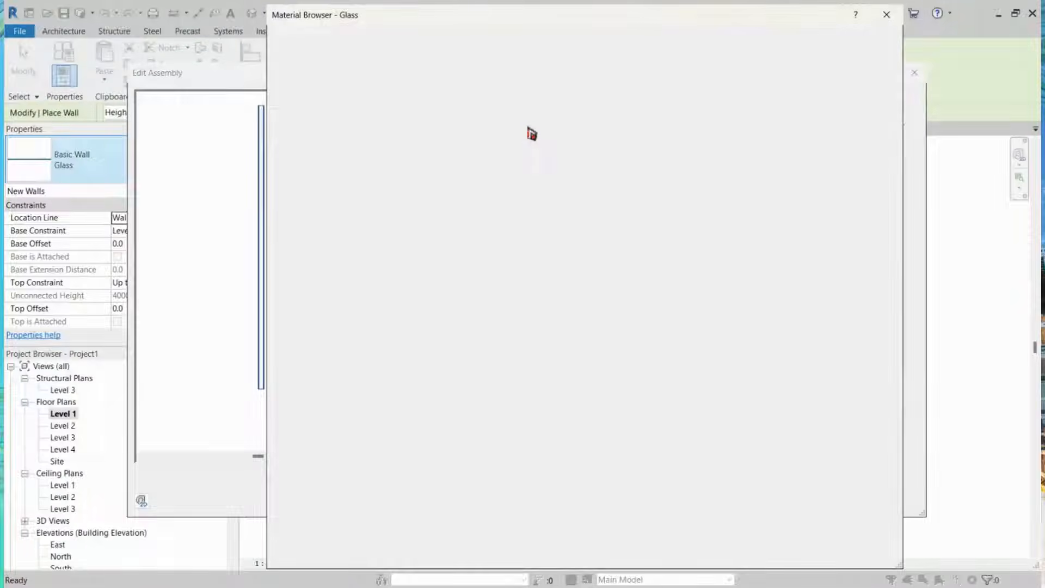
left_click(530, 129)
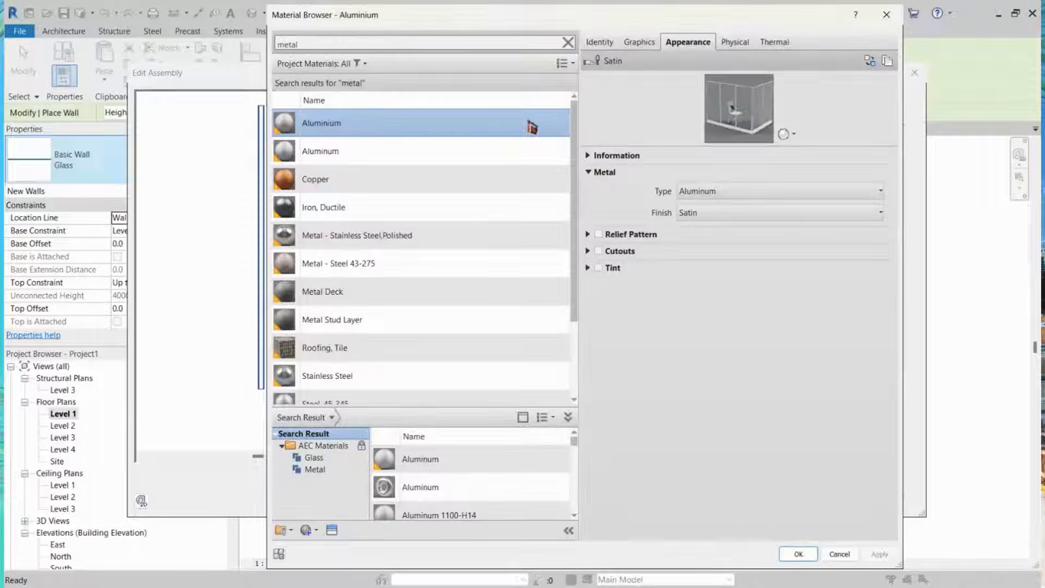
left_click(851, 560)
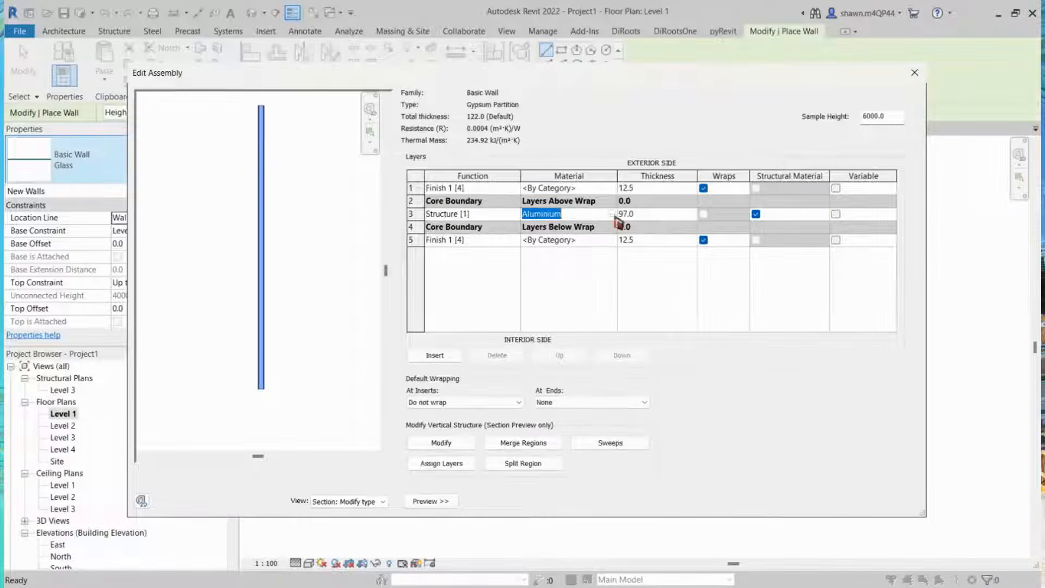
Step: Assign Metal Stud Layer to the core layer and Gypsum Wall Board to both finish layers, then confirm the type
left_click(614, 215)
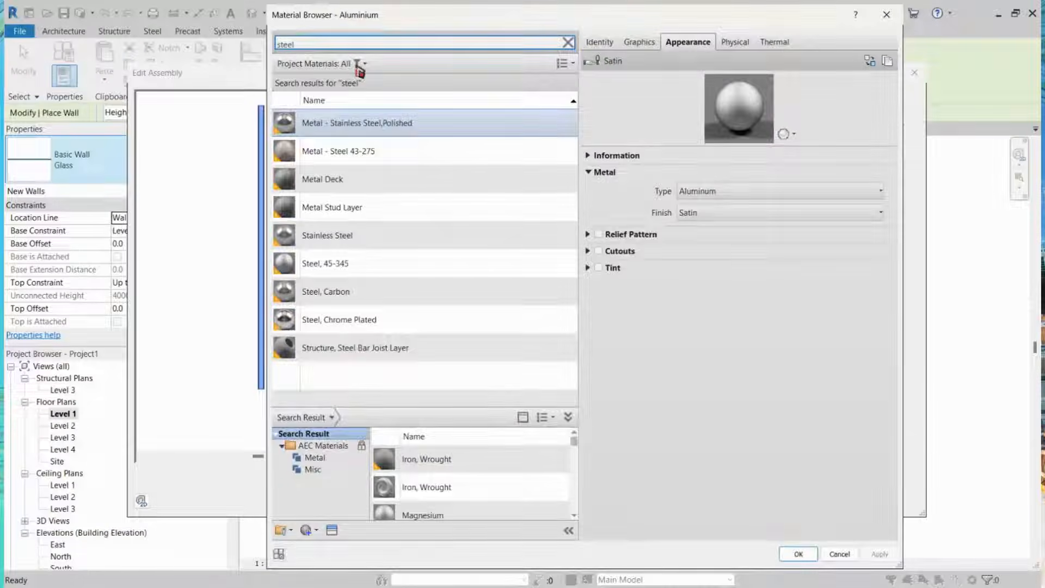
left_click(374, 160)
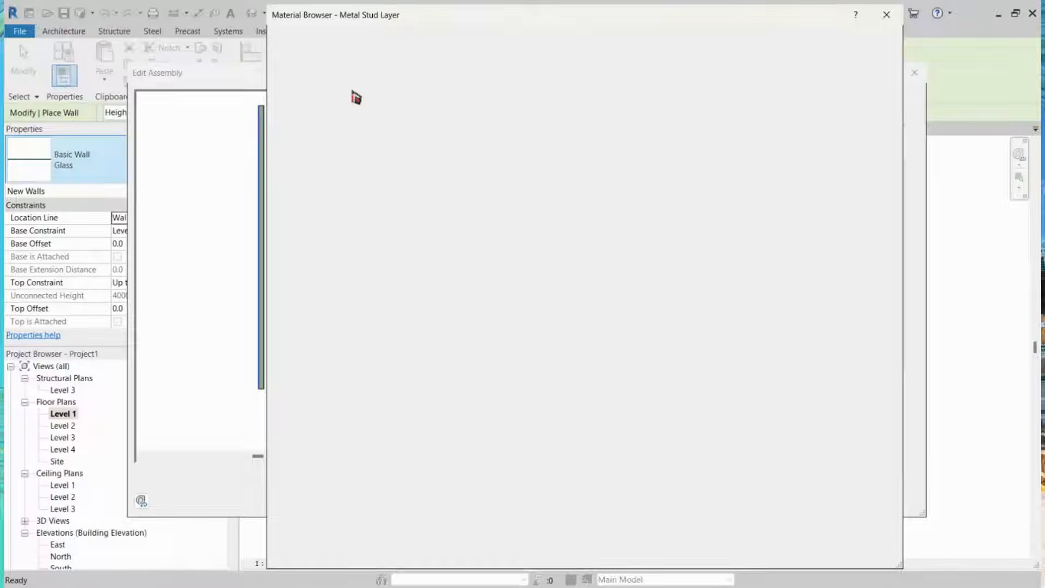
left_click(354, 129)
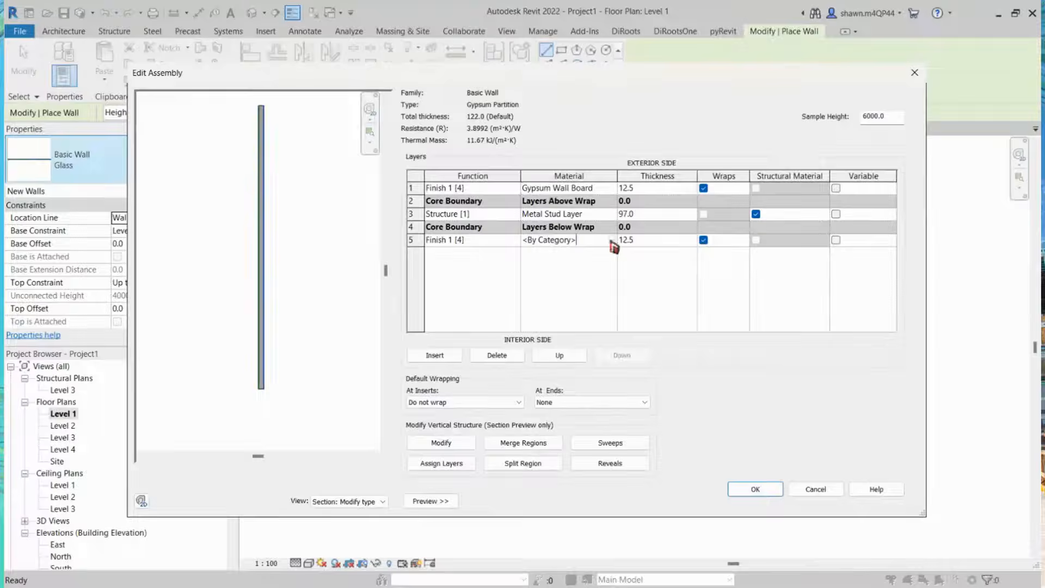
left_click(611, 241)
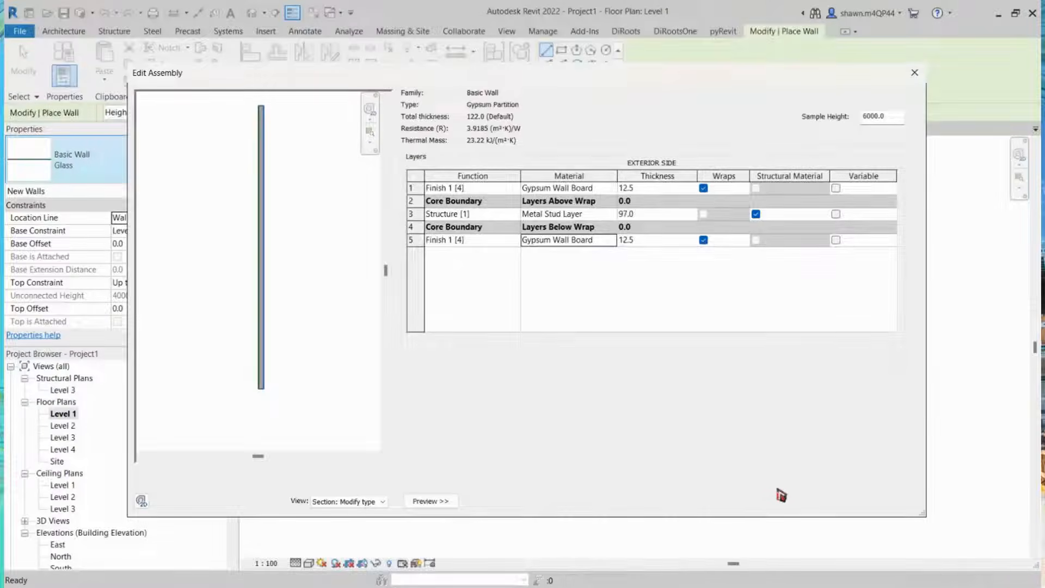
left_click(762, 498)
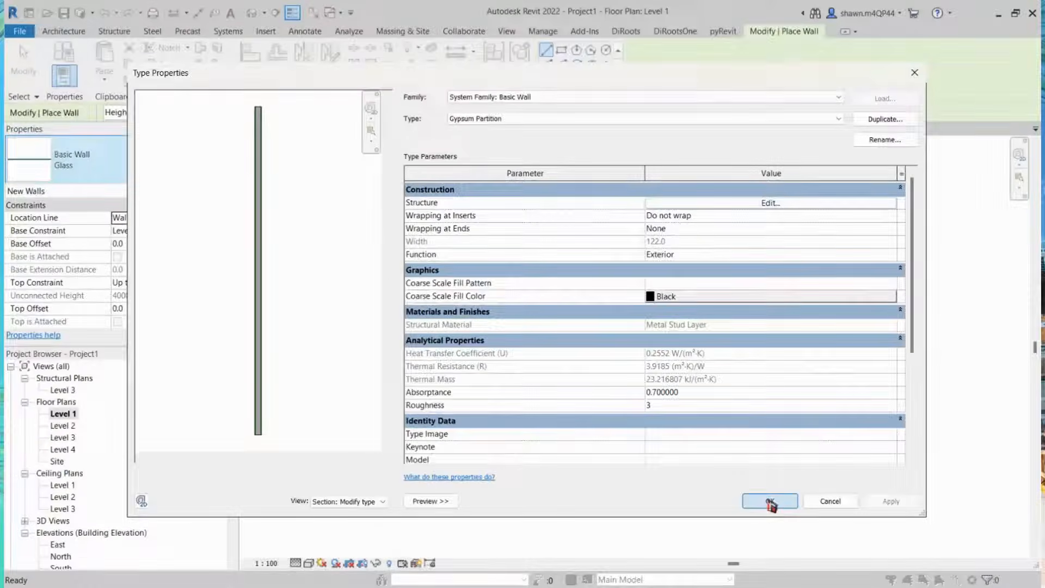
left_click(770, 501)
Step: Draw a vertical Gypsum Partition wall about 7600 mm long to the right of the existing walls
scroll(388, 224, "up", 3)
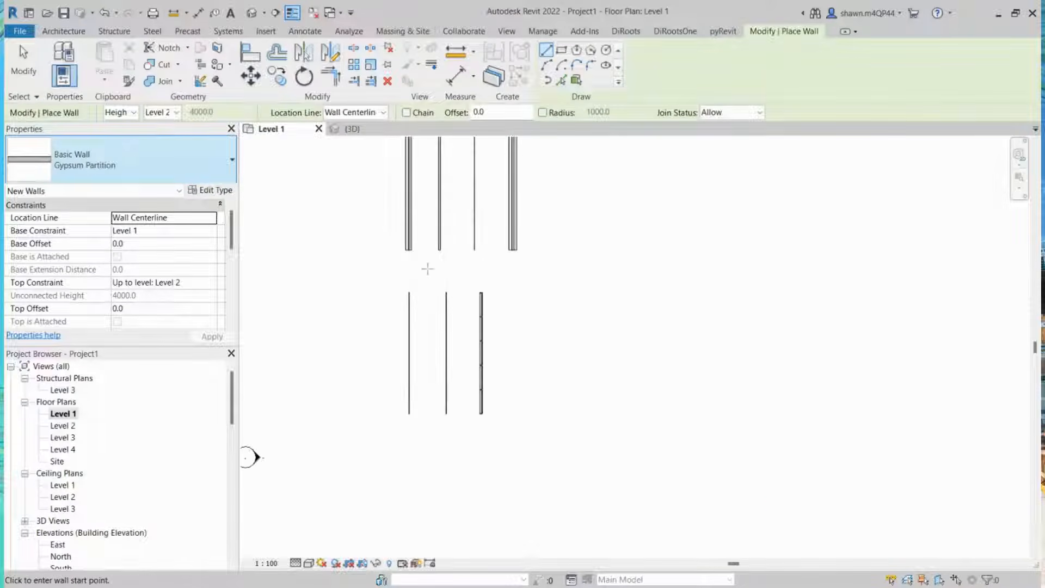
left_click(540, 294)
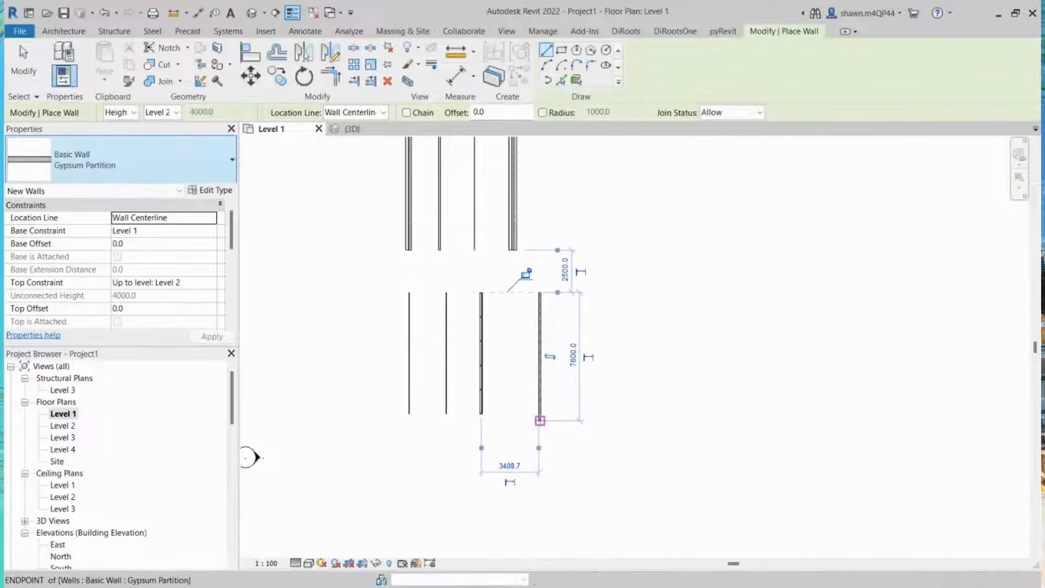
left_click(540, 421)
key("Escape")
key("Escape")
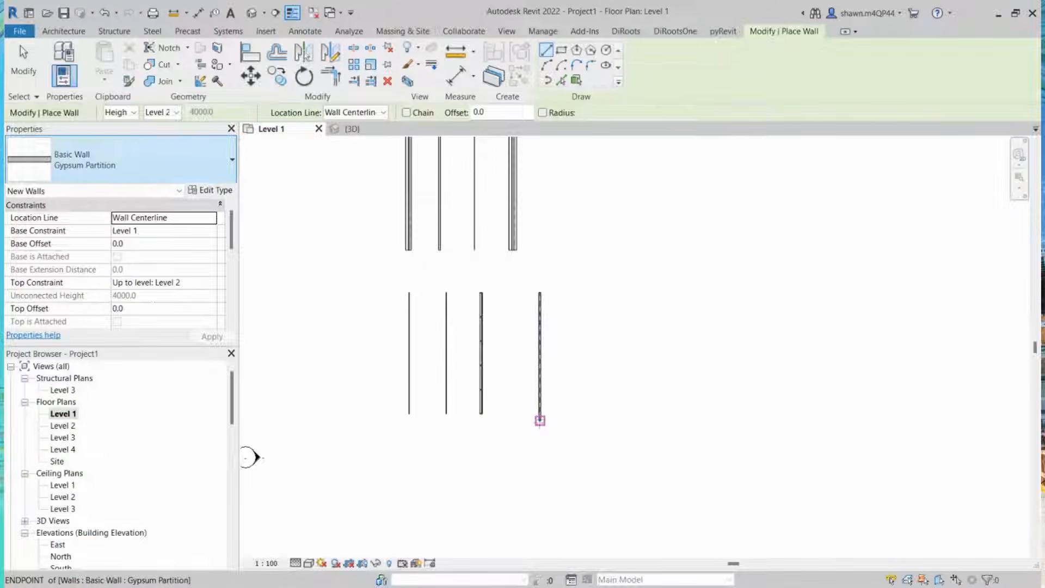
key("w")
key("a")
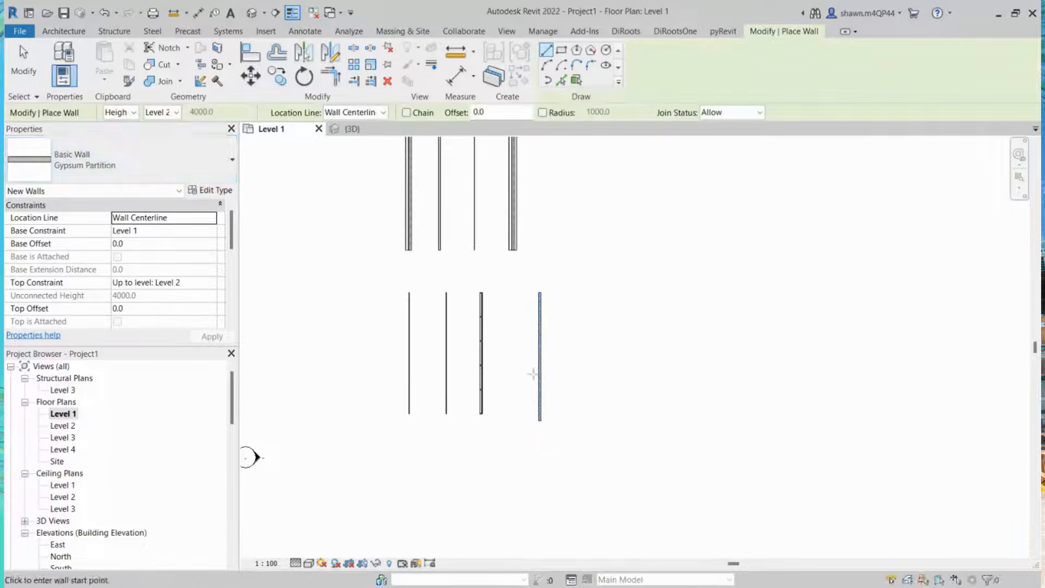
left_click(126, 175)
scroll(113, 261, "down", 3)
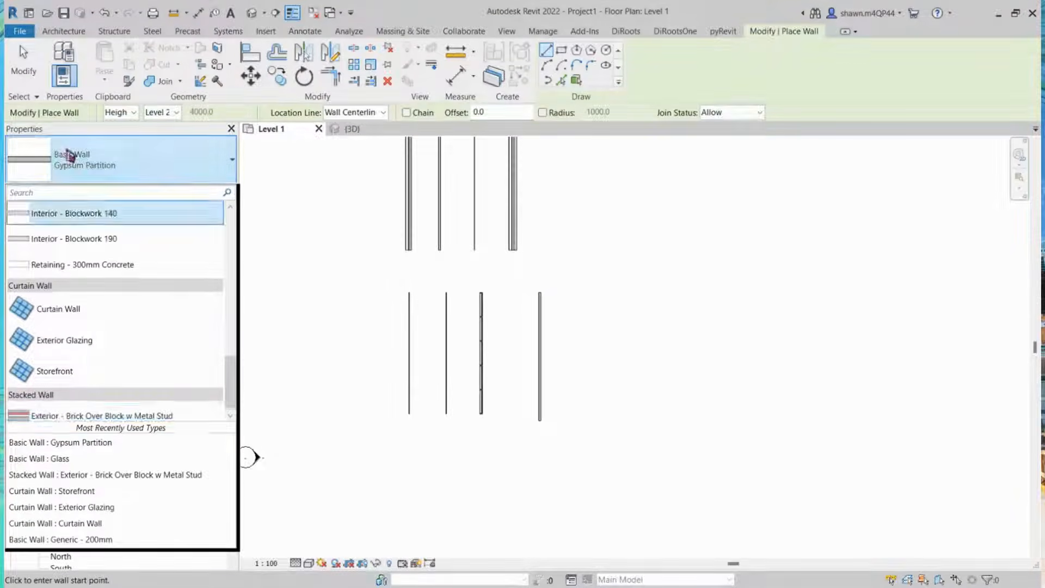
key("Escape")
key("Escape")
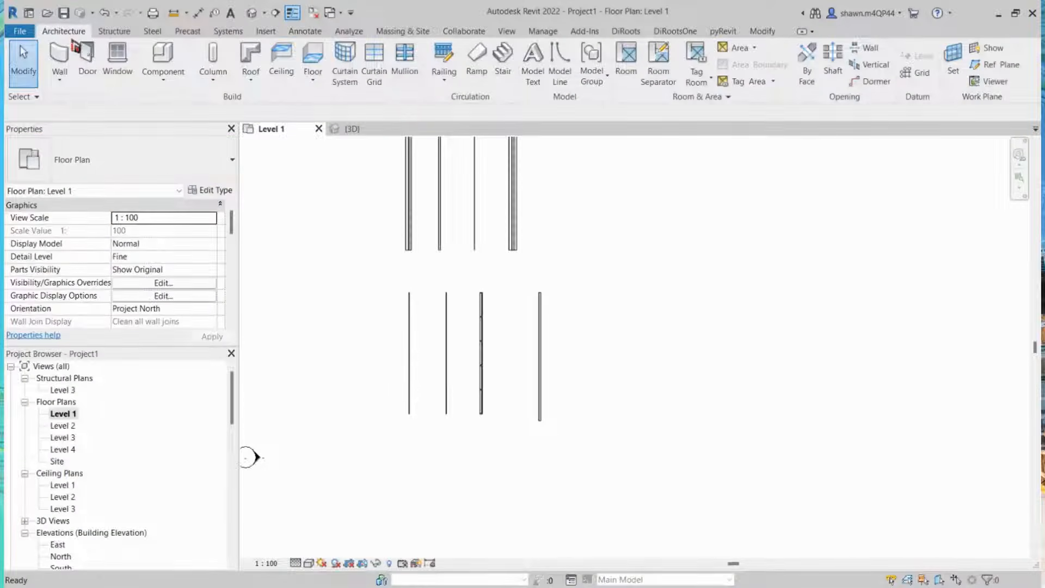
Step: Start a new wall and choose the stacked wall type Exterior - Brick Over Block w Metal Stud
key("w")
key("a")
left_click(119, 172)
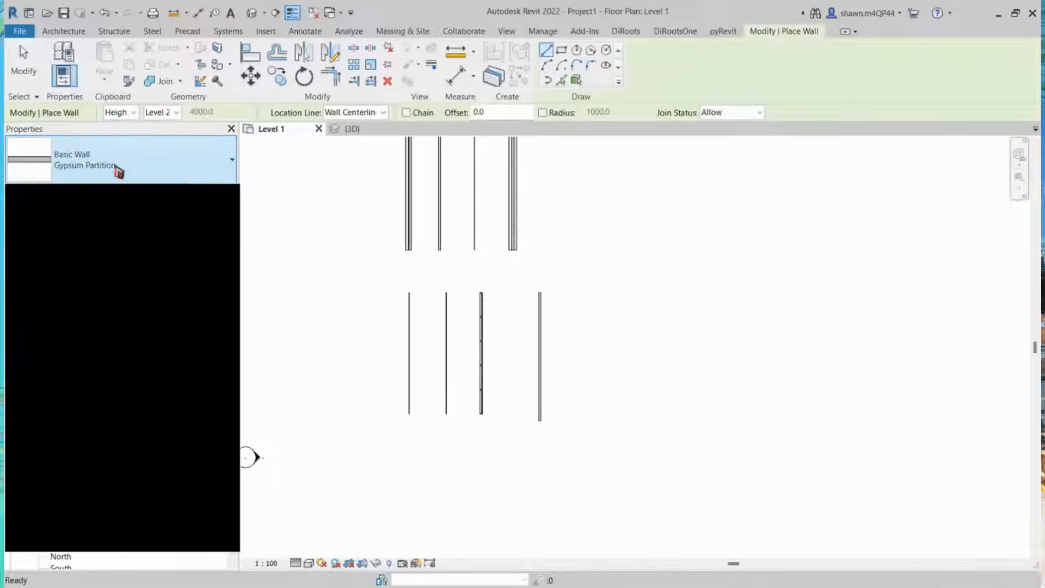
scroll(234, 347, "down", 1)
left_click_drag(234, 346, 230, 381)
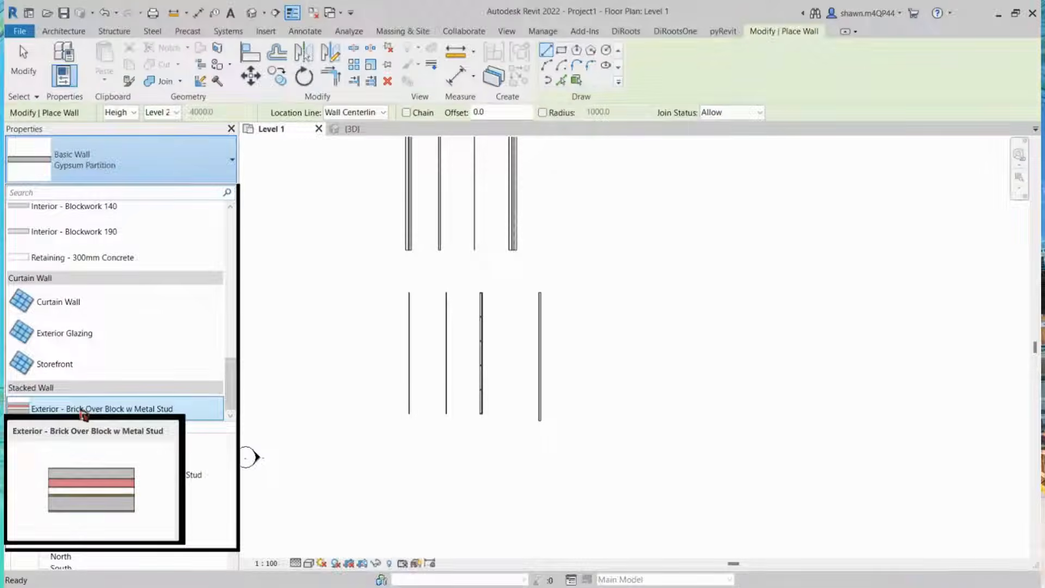
left_click(82, 410)
Step: Duplicate the stacked wall type and name it Glass Partition With Baffle Wall Above
left_click(215, 190)
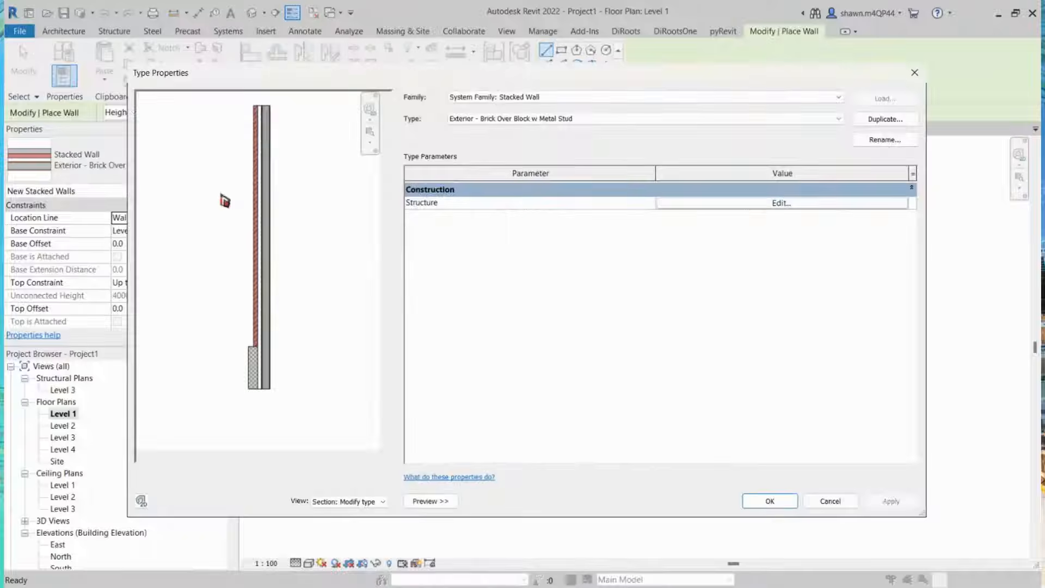
left_click(905, 119)
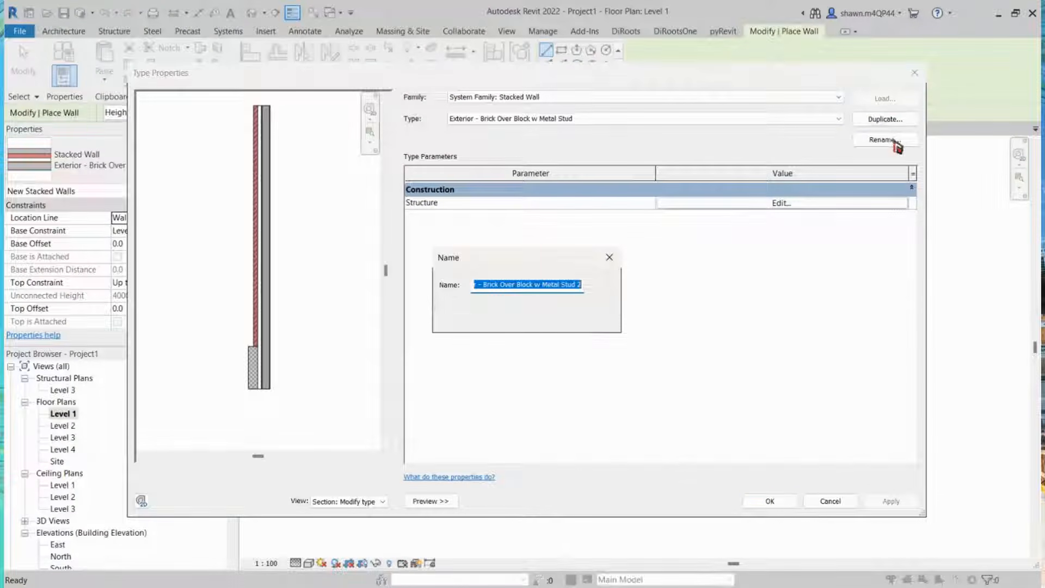
type("Gla")
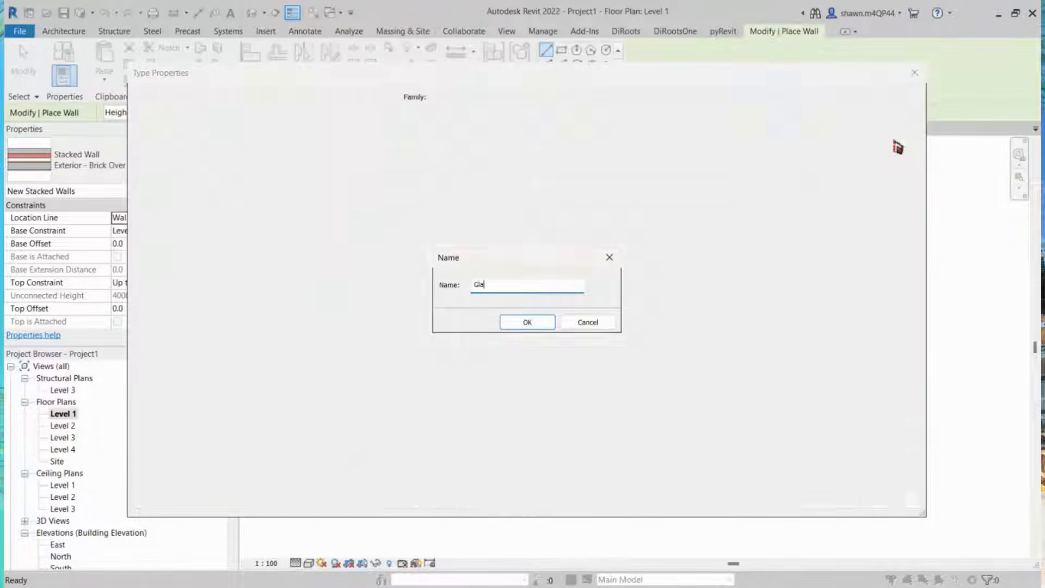
type("ss Part")
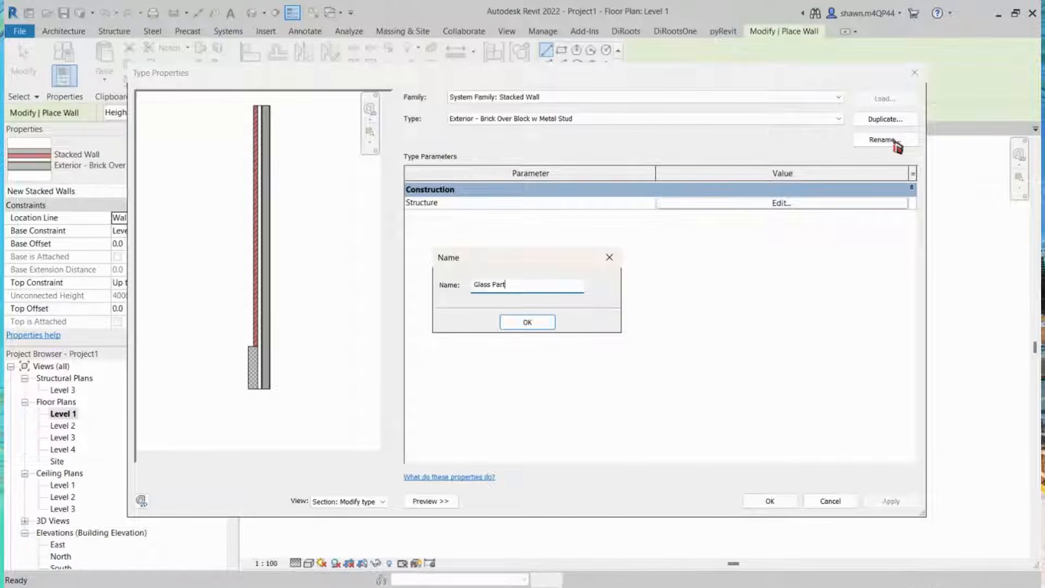
type("ition W")
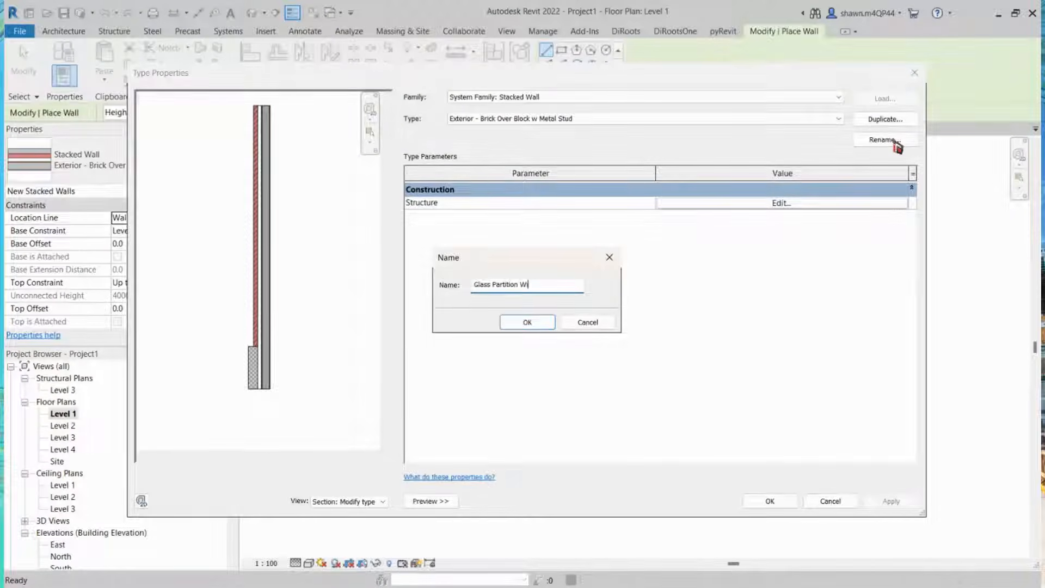
type("ith B")
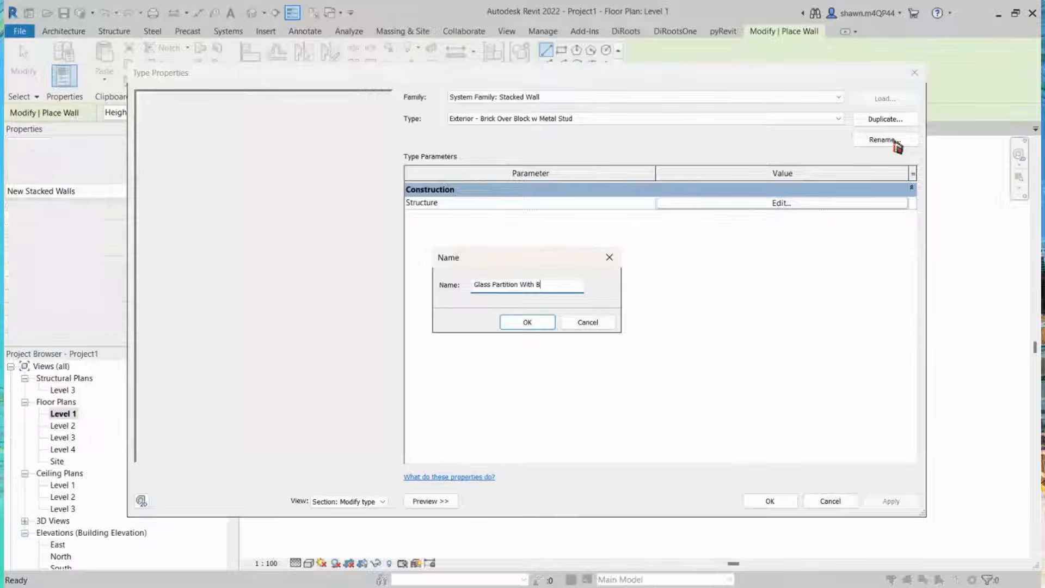
type("affle Wa")
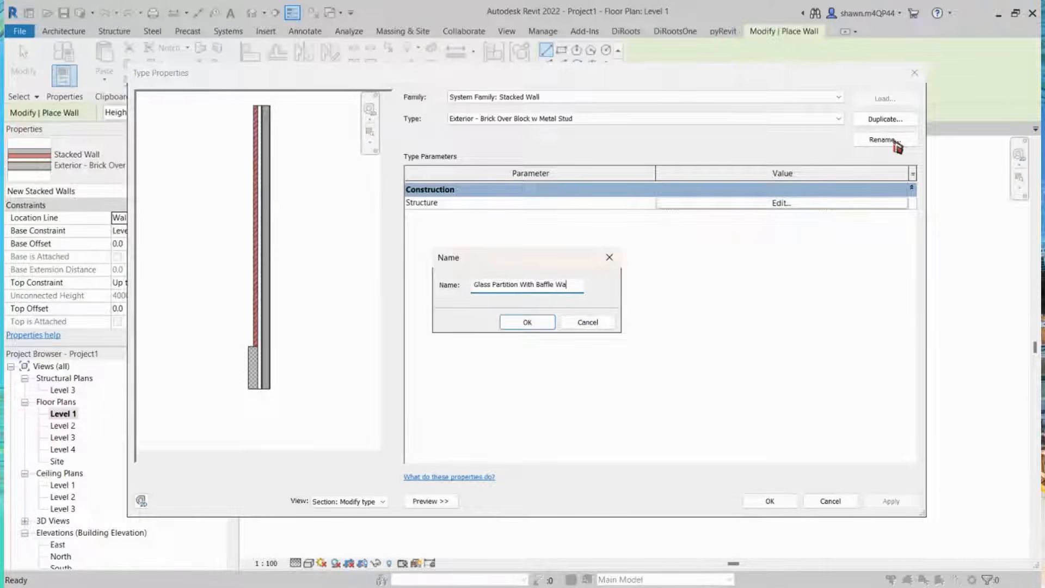
type("ll Above")
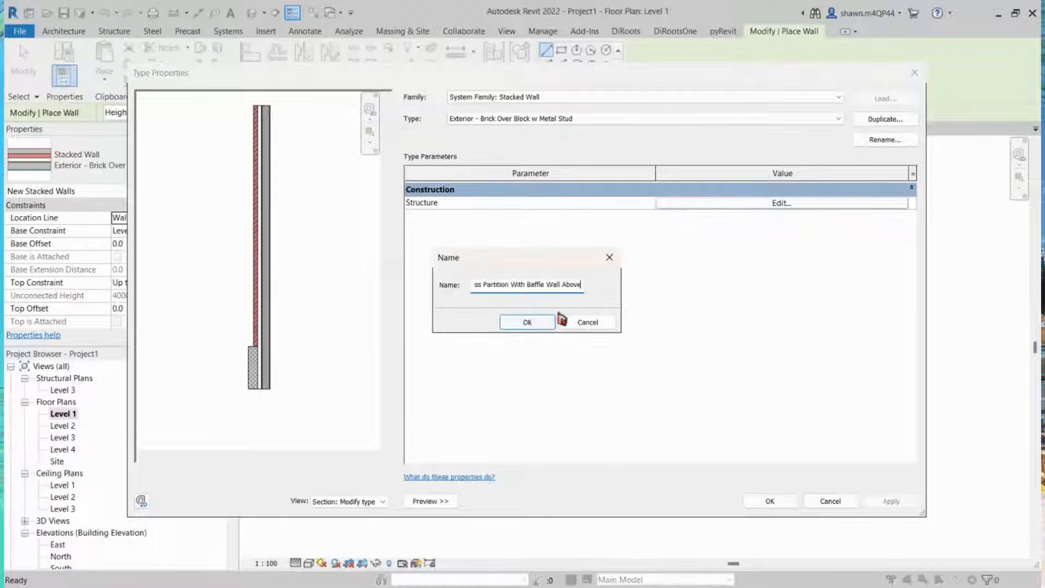
left_click(545, 325)
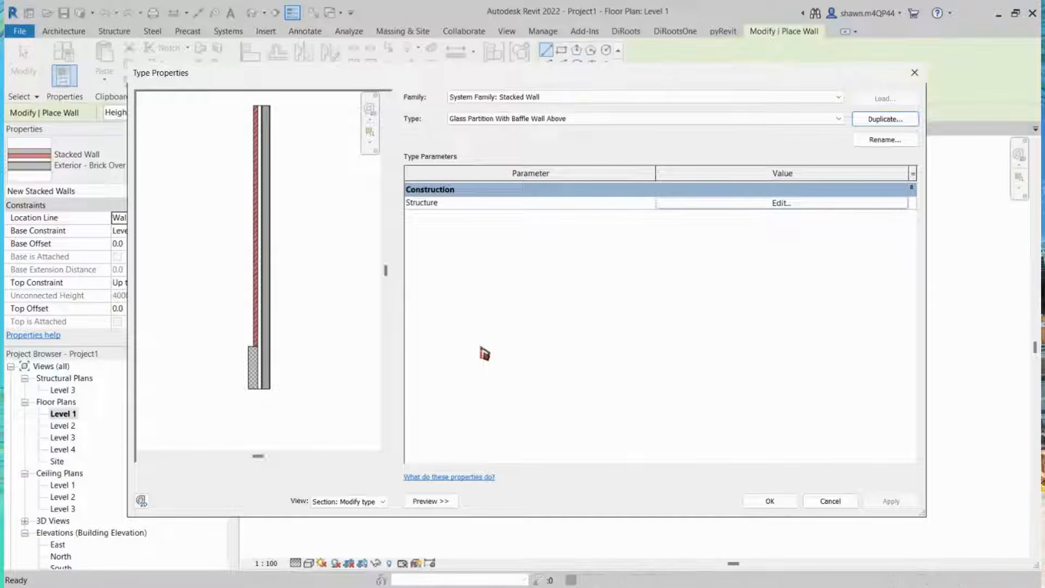
Step: In the stacked wall structure, replace the lower Block on Mtl. Stud type with Glass at 2700 height
left_click(754, 209)
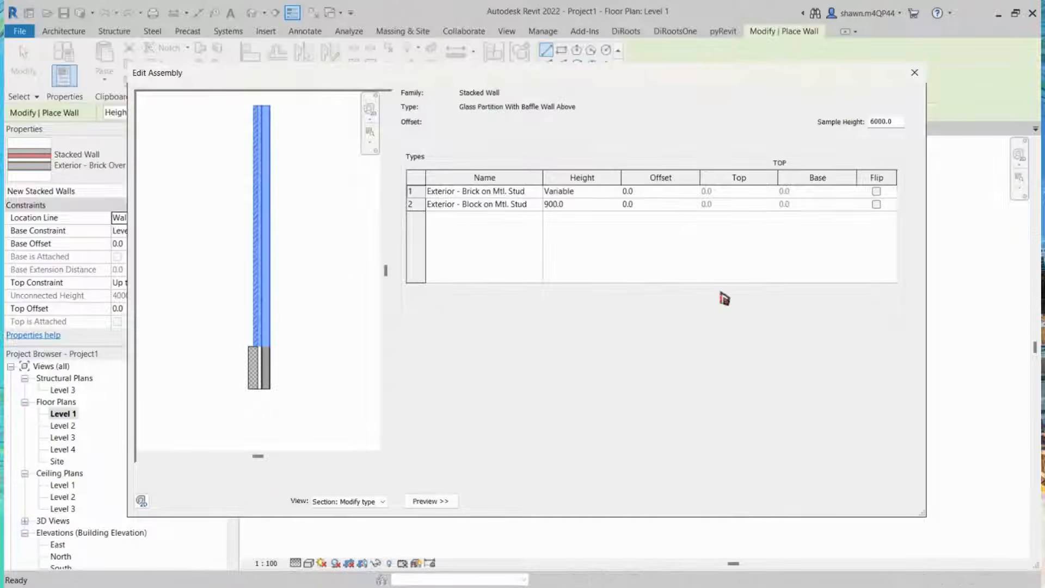
left_click(513, 204)
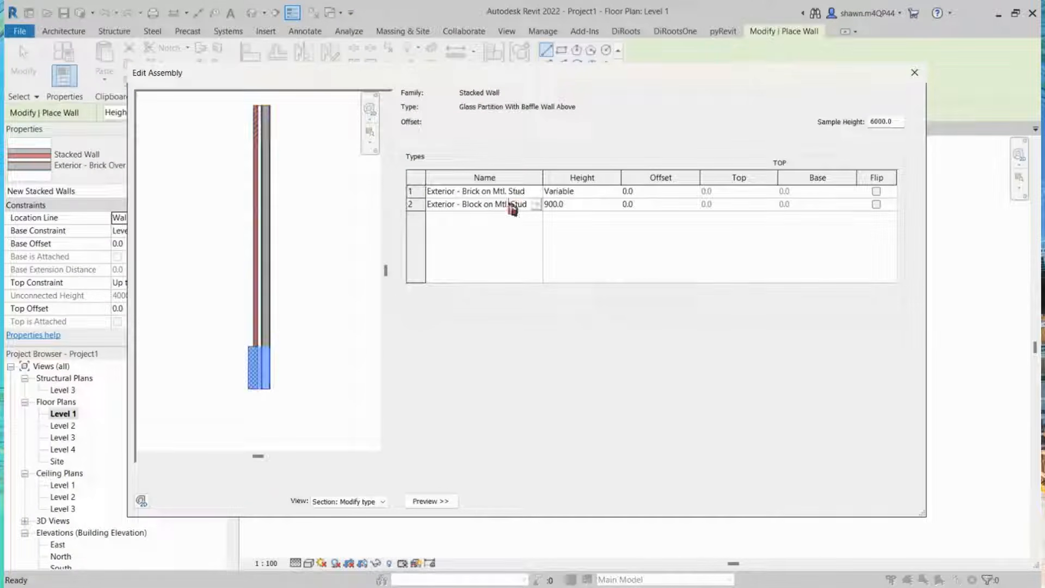
left_click(536, 205)
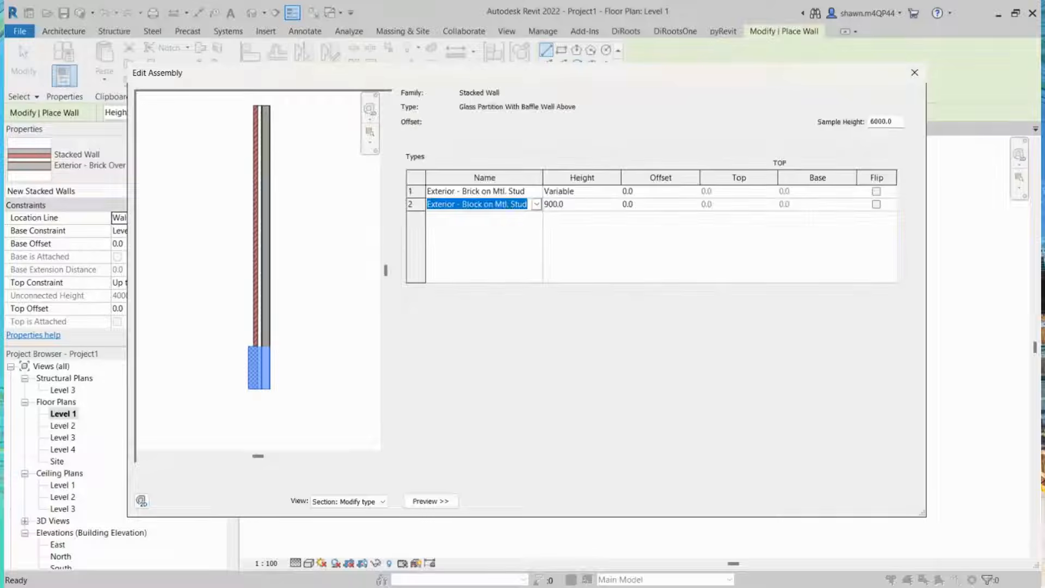
left_click(454, 242)
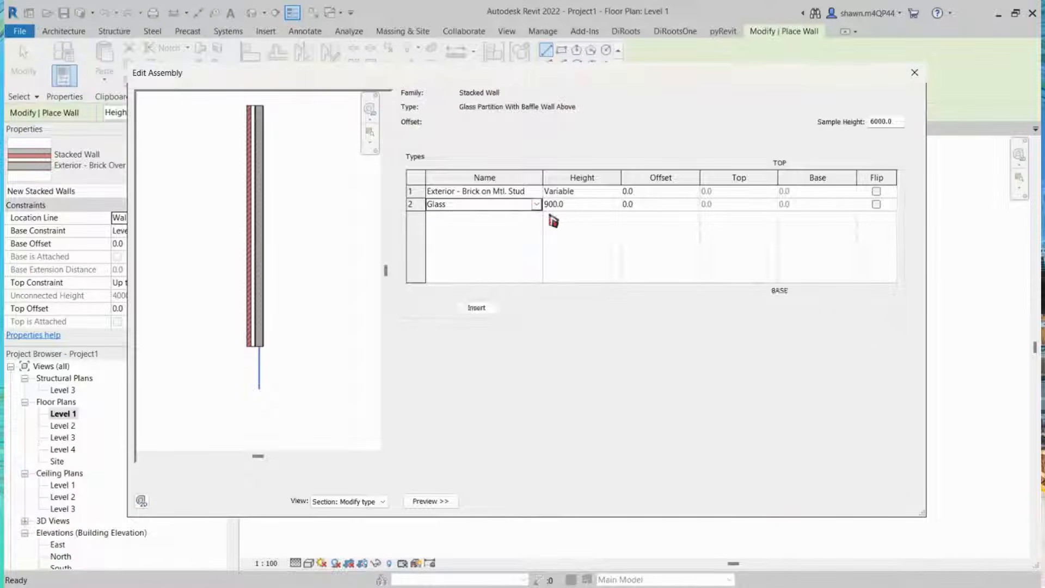
left_click(578, 206)
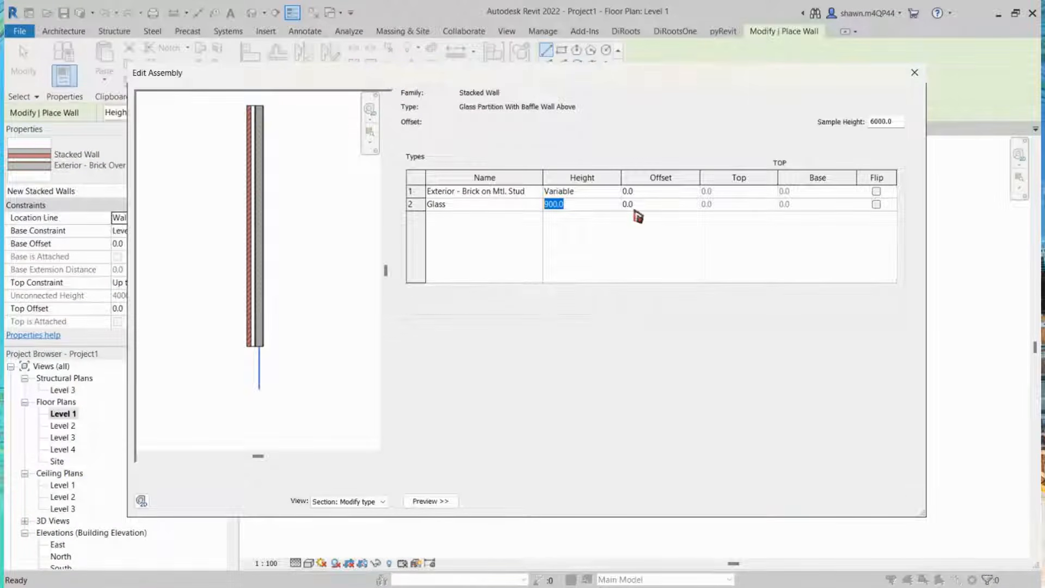
type("2700")
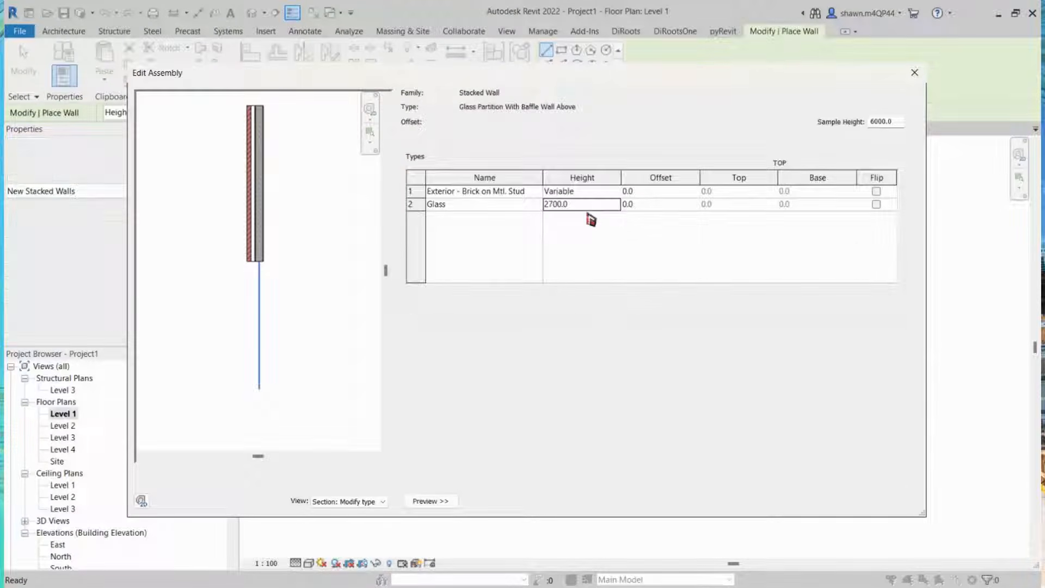
left_click(592, 204)
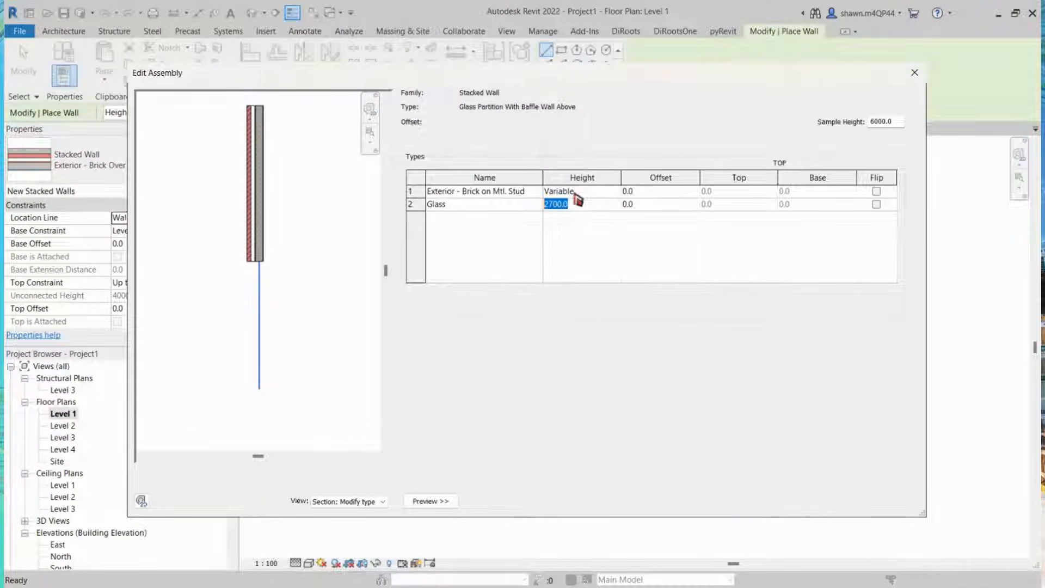
Step: Set the upper stacked wall type to Gypsum Partition and confirm both dialogs
left_click(532, 192)
left_click(535, 192)
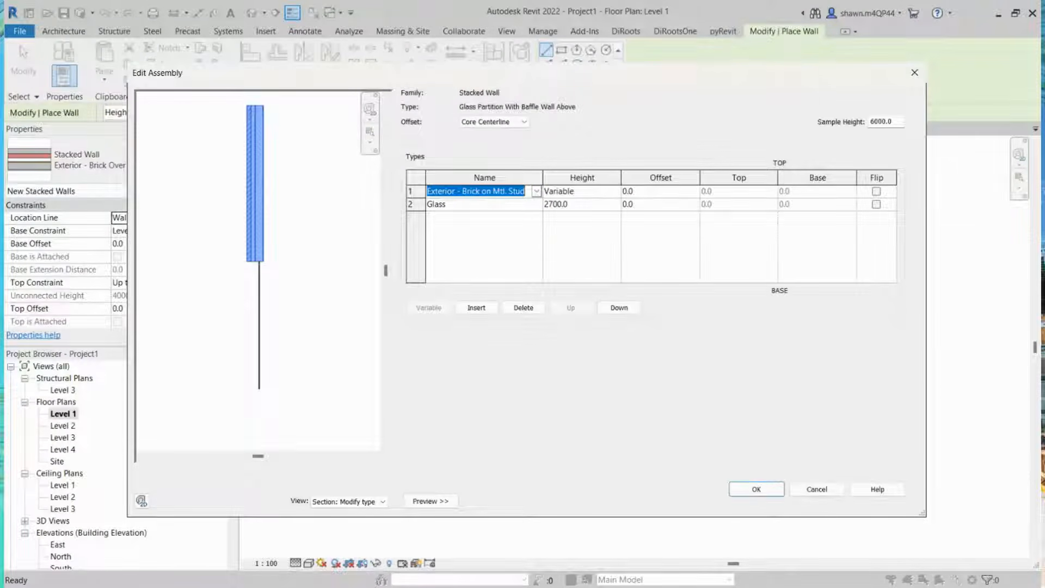
left_click(456, 241)
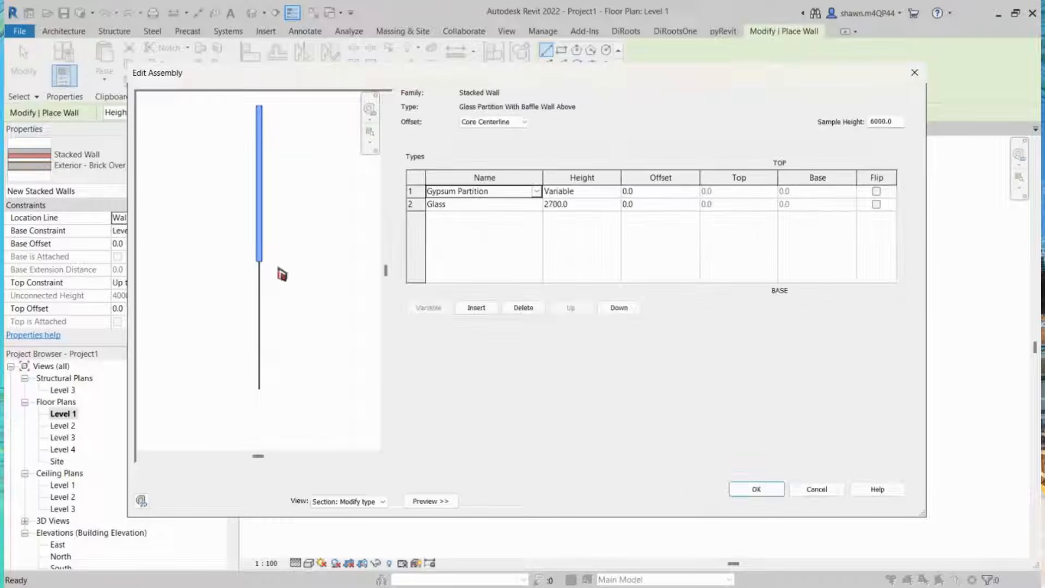
scroll(232, 255, "up", 2)
scroll(281, 258, "up", 1)
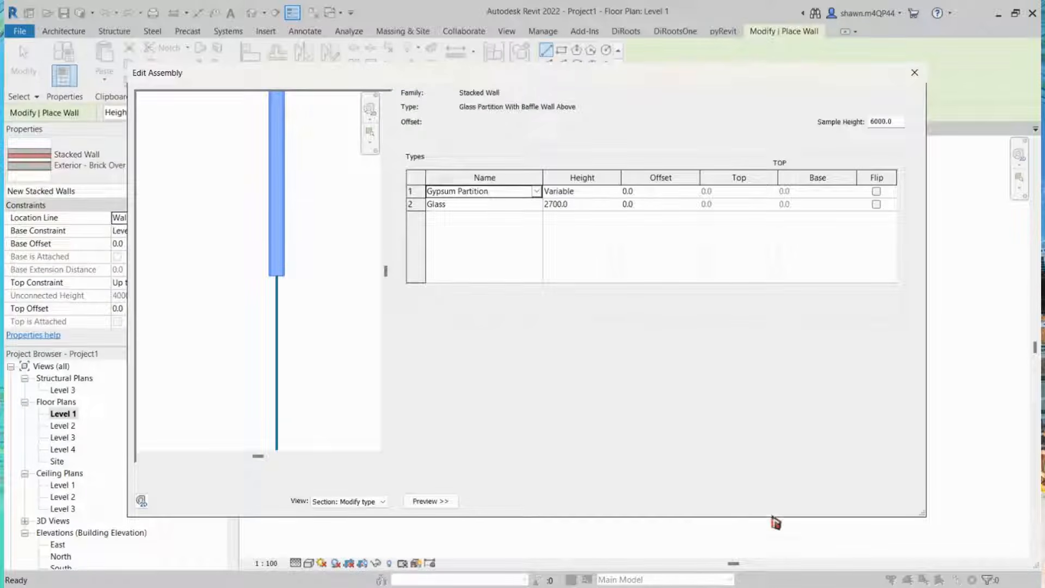
left_click(770, 499)
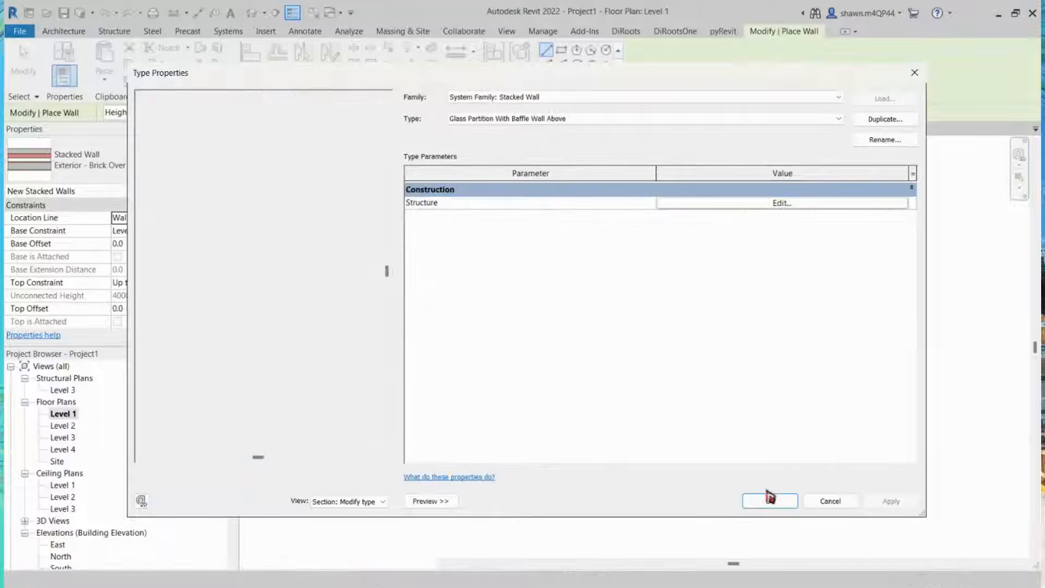
left_click(769, 500)
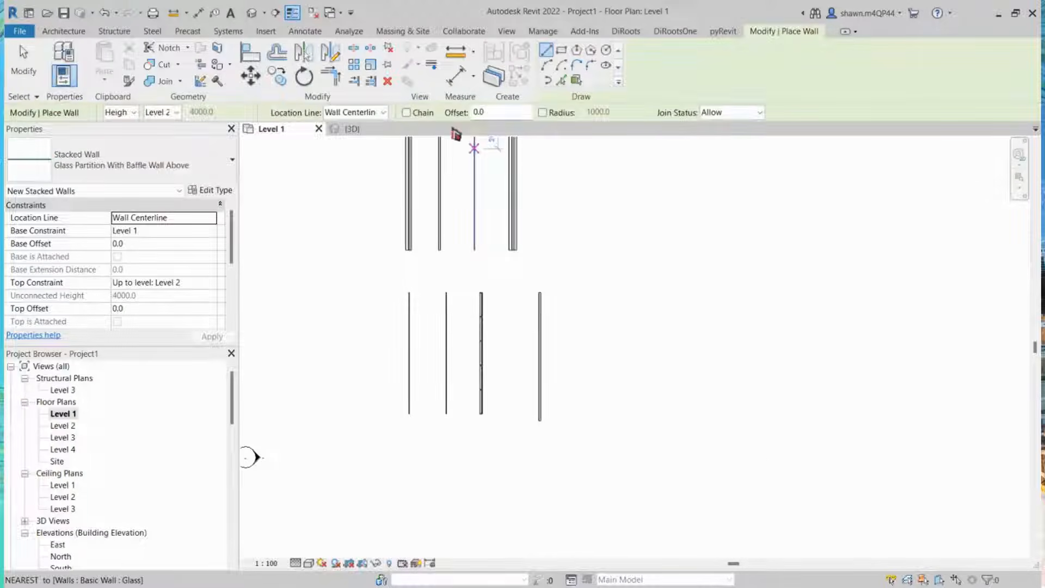
scroll(430, 141, "down", 1)
middle_click_drag(458, 411, 464, 228)
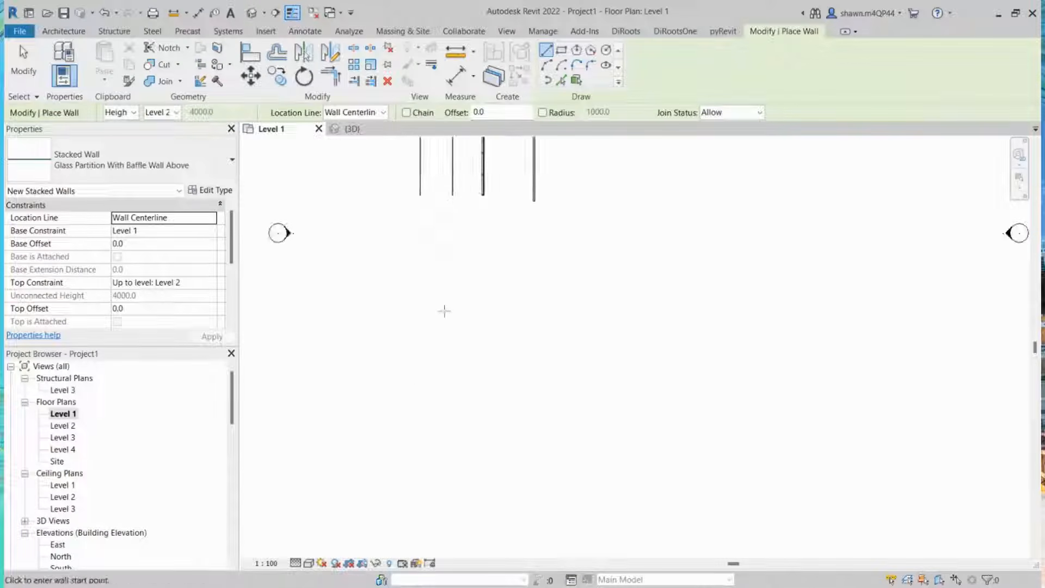
Step: Draw a closed rectangle of Glass Partition With Baffle Wall Above stacked walls, about 7200 mm wide, on Level 1
left_click(428, 392)
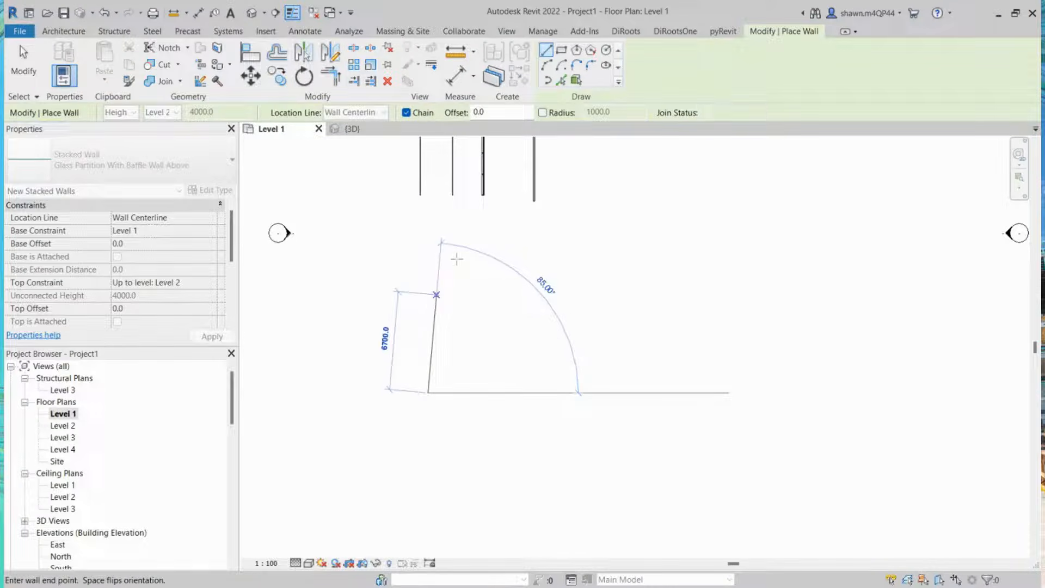
left_click(430, 288)
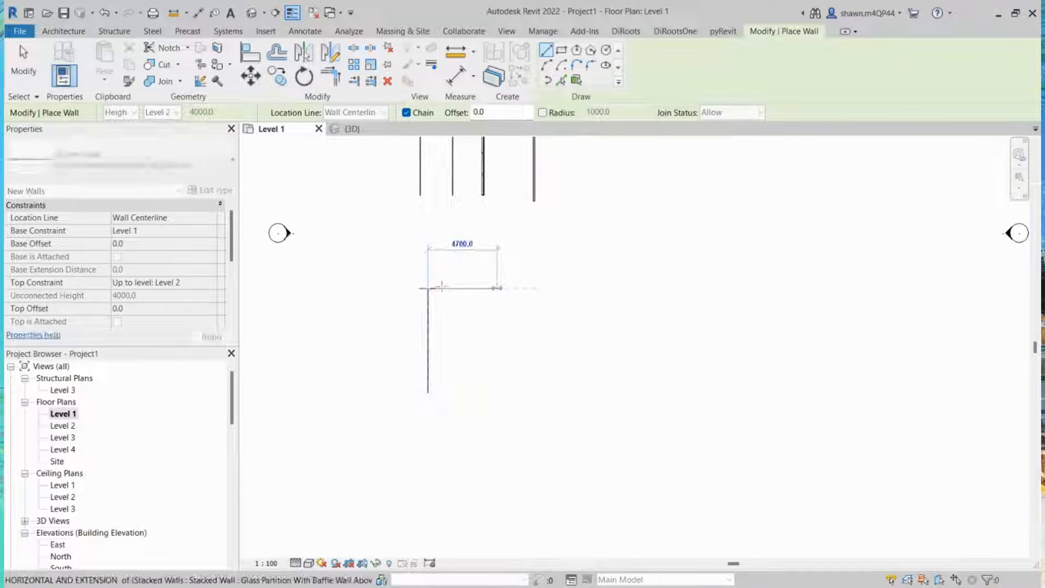
left_click(541, 288)
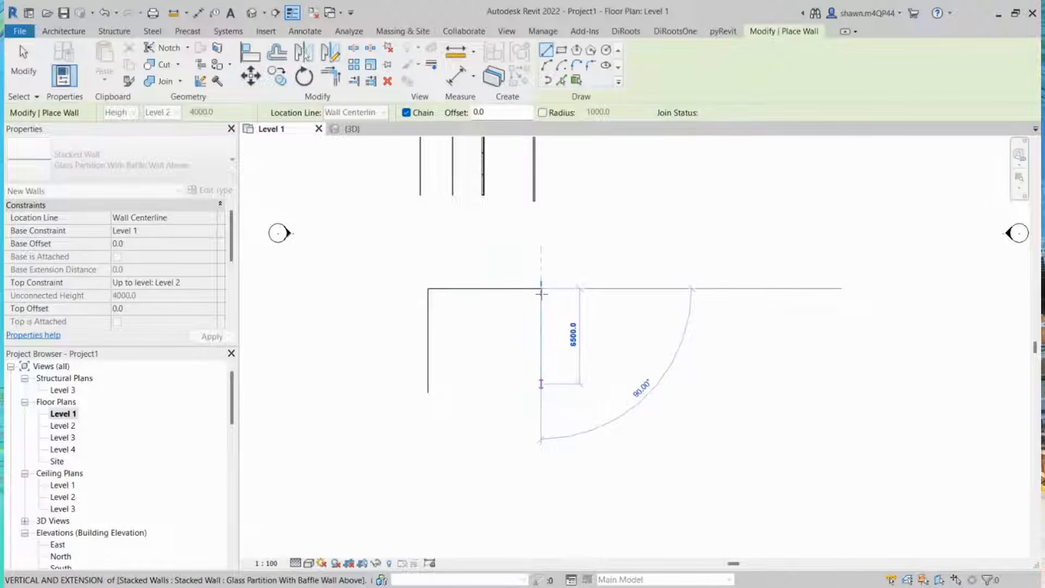
left_click(539, 391)
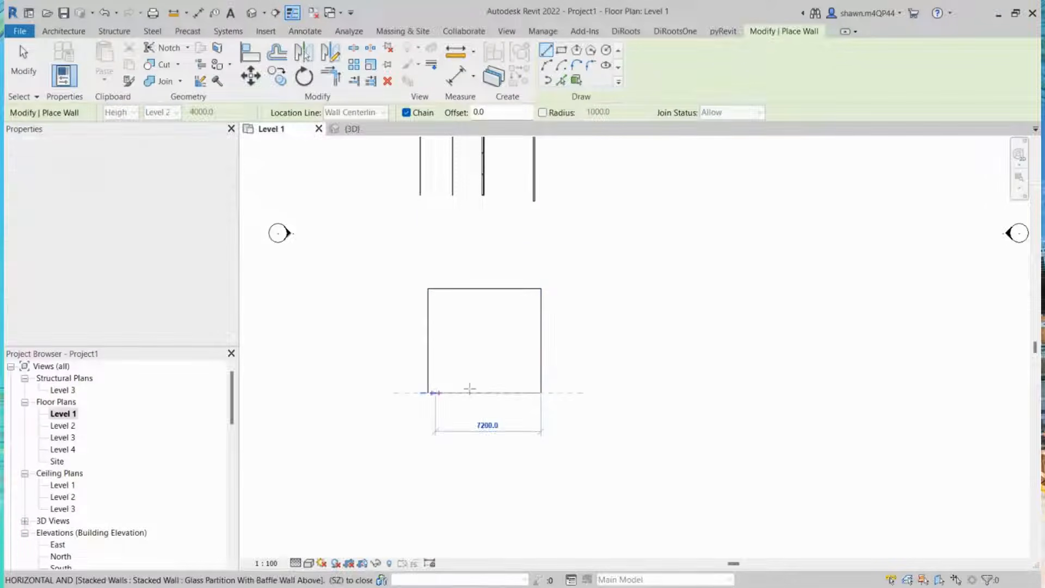
left_click(428, 392)
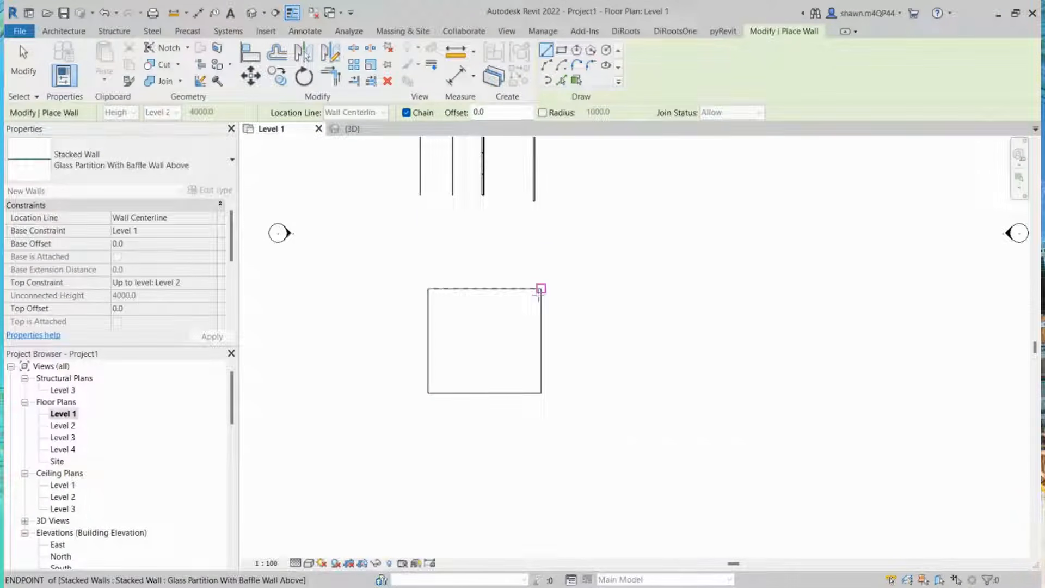
Step: Draw a second adjoining rectangle of the stacked walls to the right, sharing the first rectangle's right wall, and finish the command
left_click(541, 288)
left_click(652, 289)
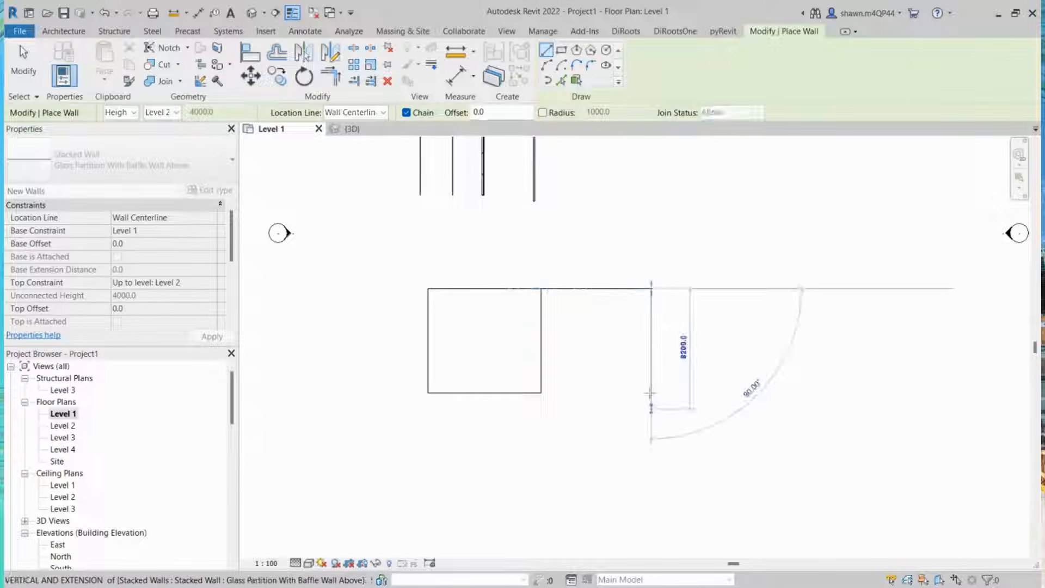
left_click(651, 393)
left_click(541, 392)
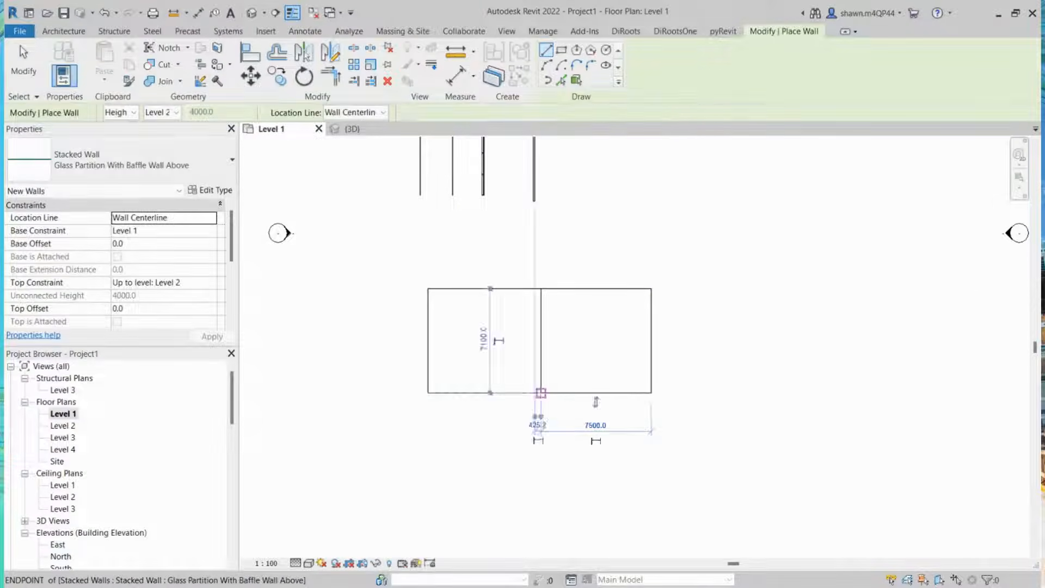
key("Escape")
key("Escape")
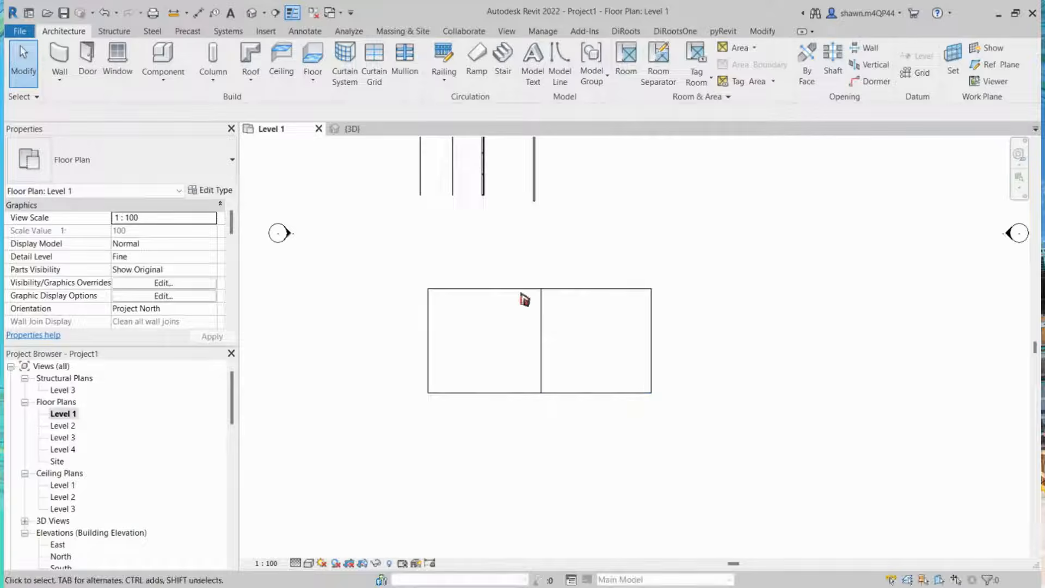
Step: Open the 3D view and inspect the new stacked walls, selecting individual walls to check the glass lower part and baffle above
left_click(380, 132)
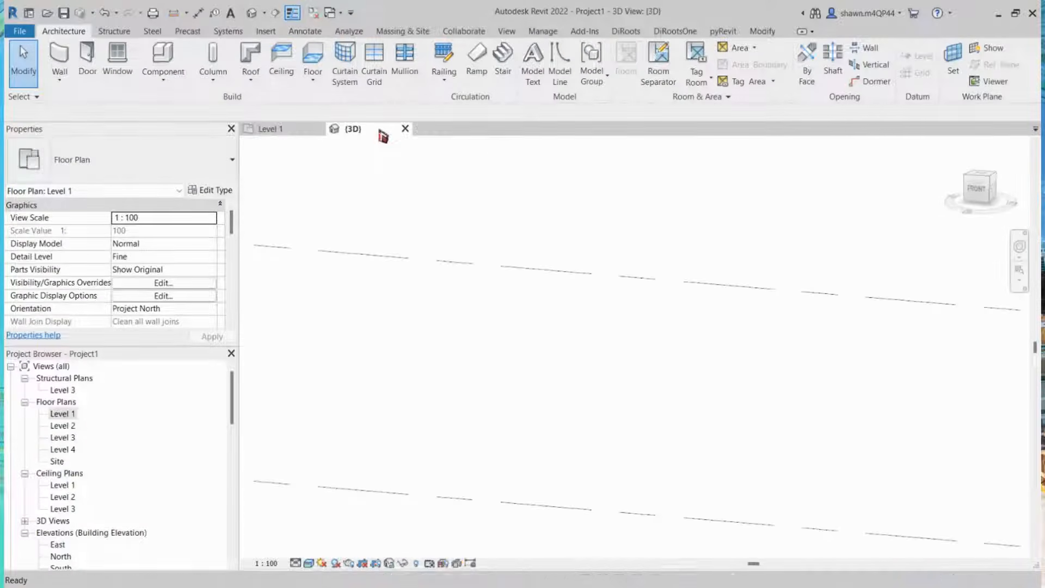
scroll(581, 290, "down", 4)
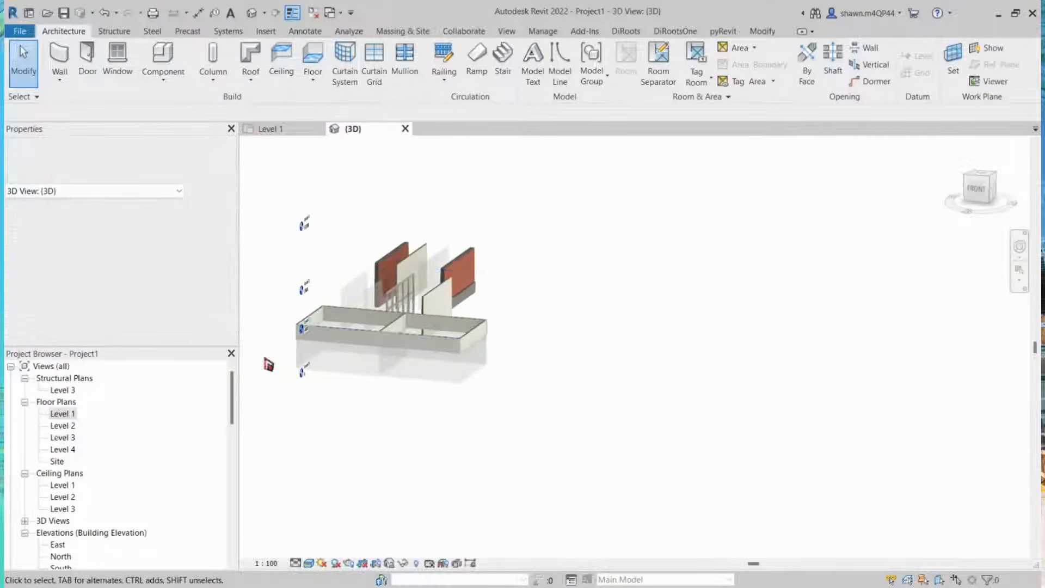
scroll(268, 363, "up", 4)
scroll(758, 343, "up", 4)
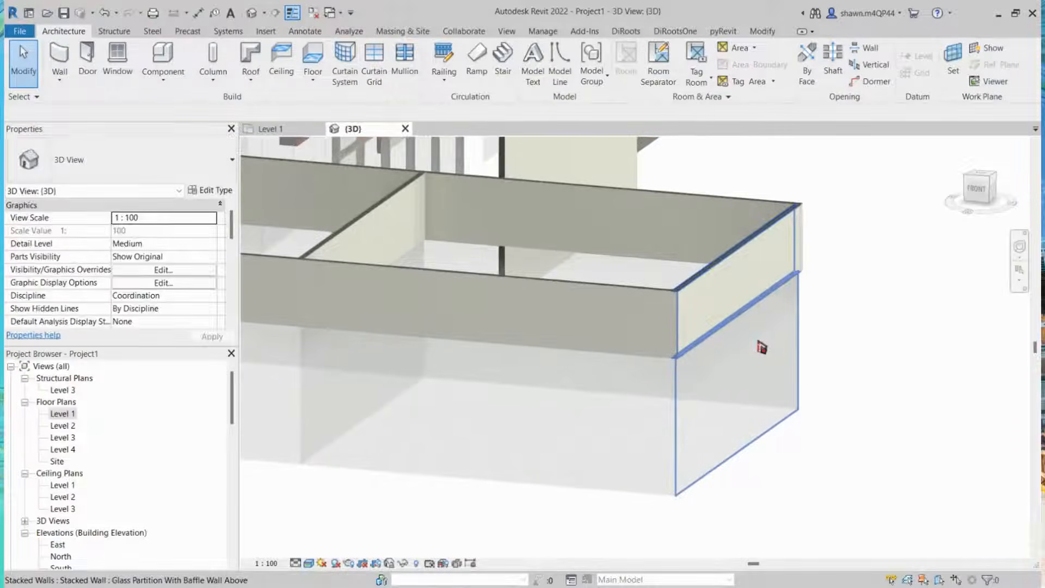
left_click(734, 296)
middle_click_drag(734, 297, 688, 323, "shift")
key("Escape")
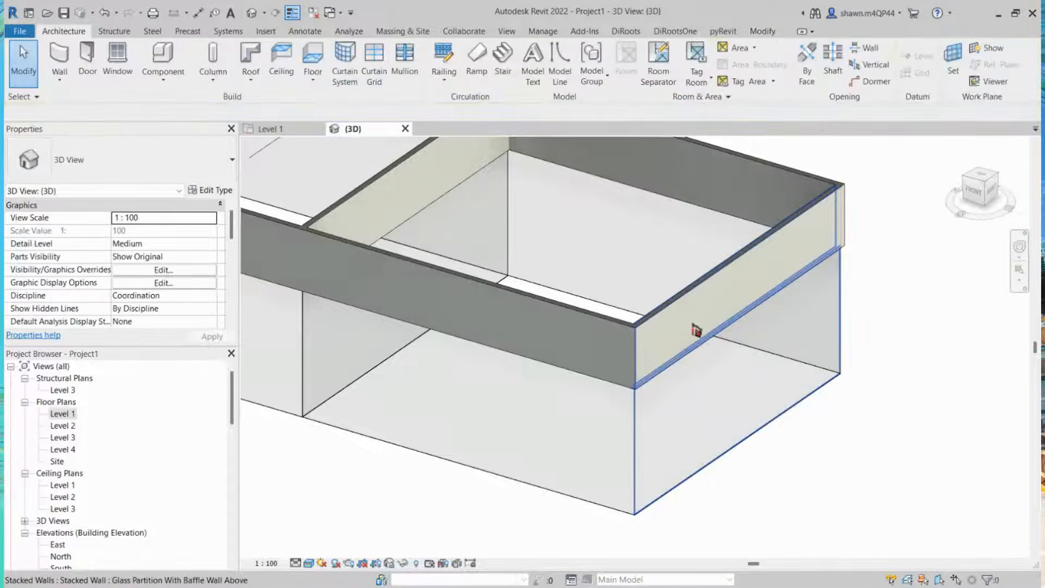
middle_click_drag(762, 389, 762, 385, "shift")
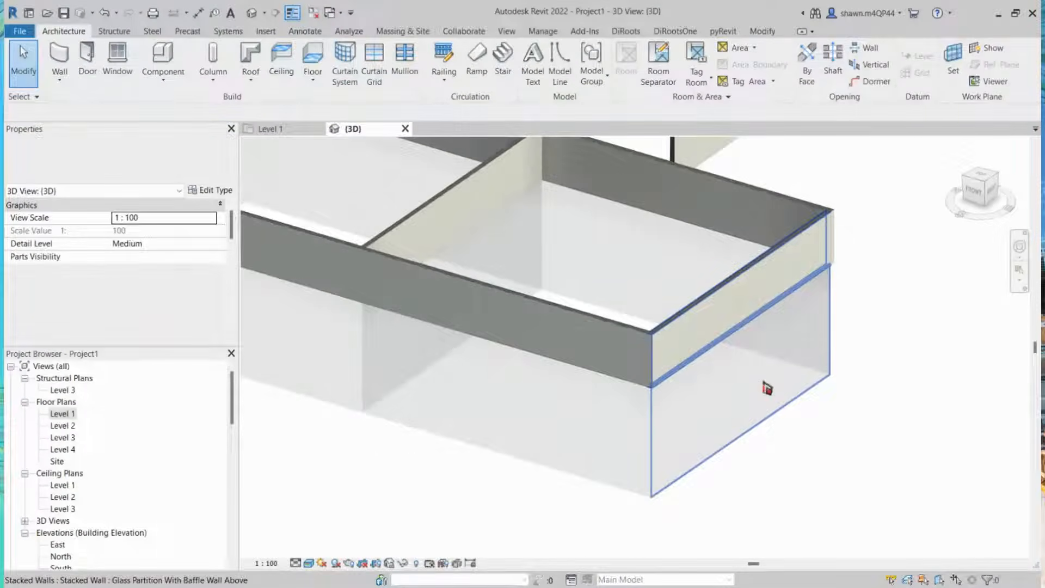
left_click(765, 385)
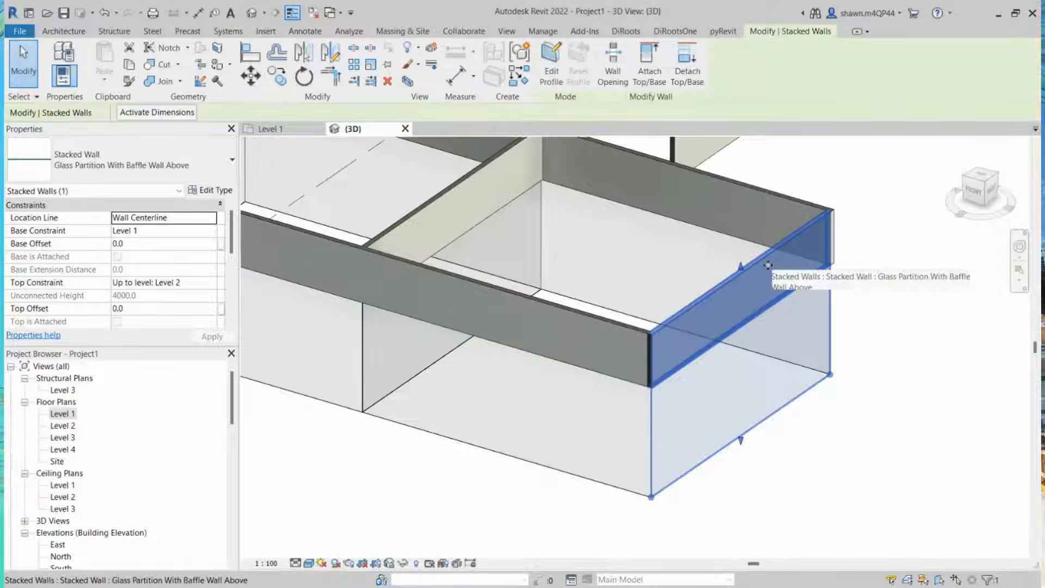
key("Escape")
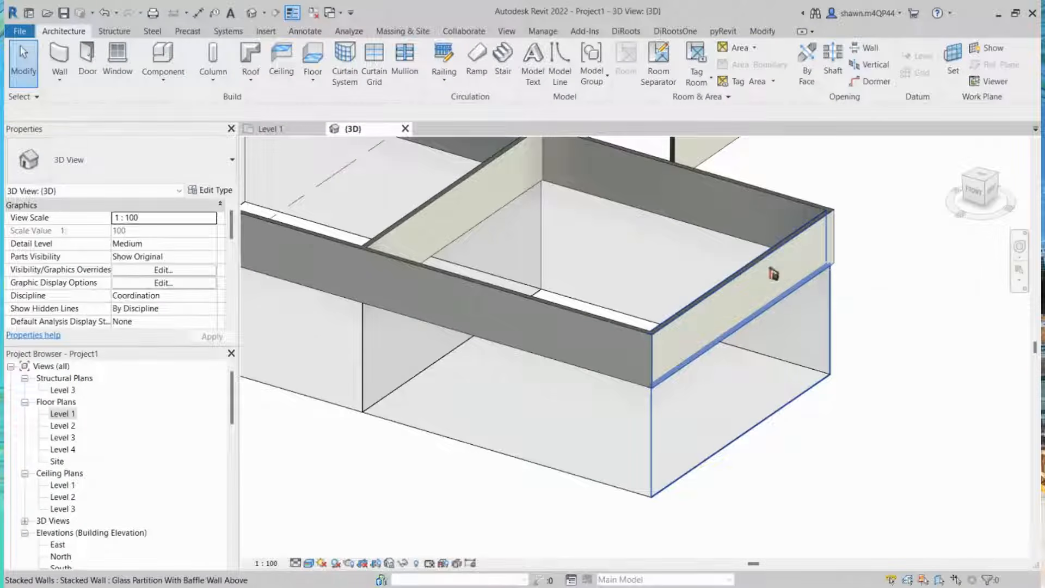
left_click(500, 299)
key("Escape")
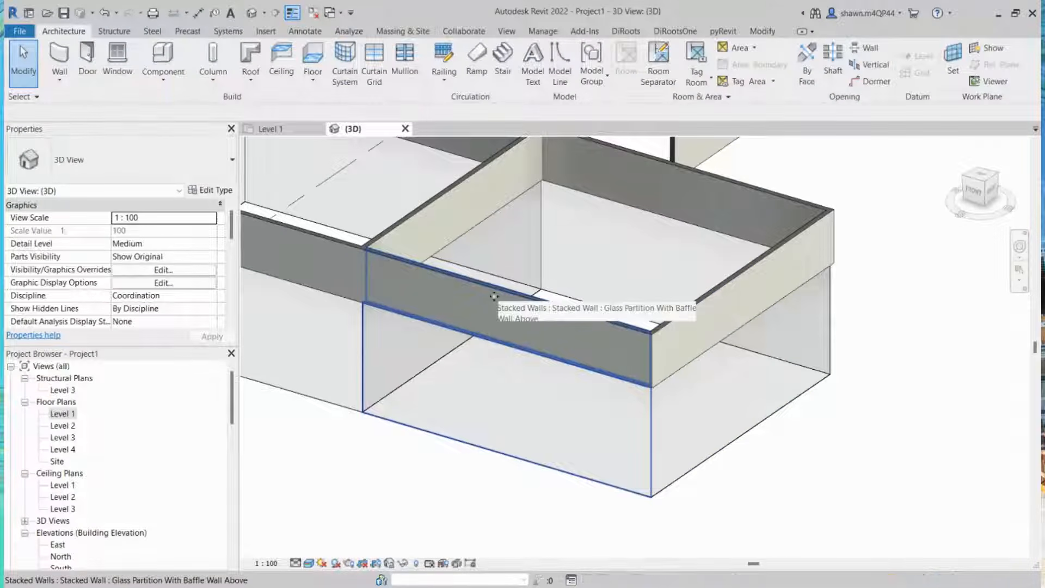
key("Escape")
key("Escape")
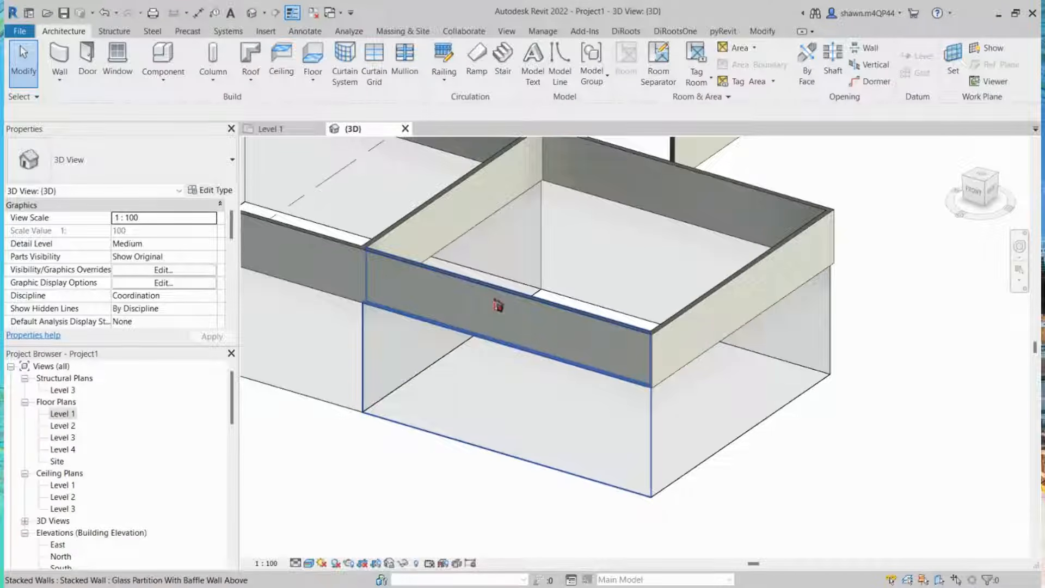
left_click(498, 305)
scroll(578, 332, "down", 2)
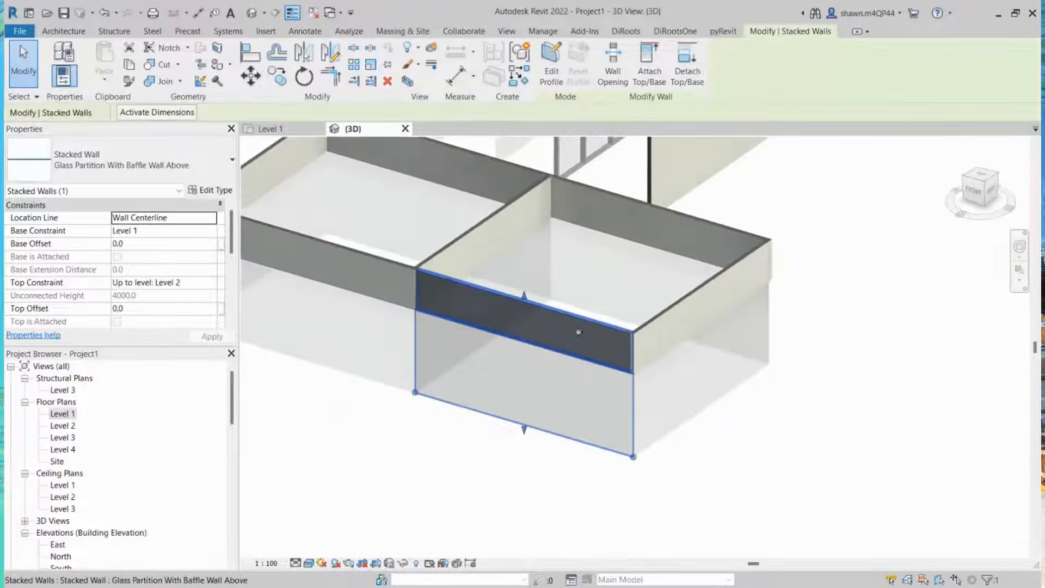
scroll(579, 332, "down", 3)
key("Escape")
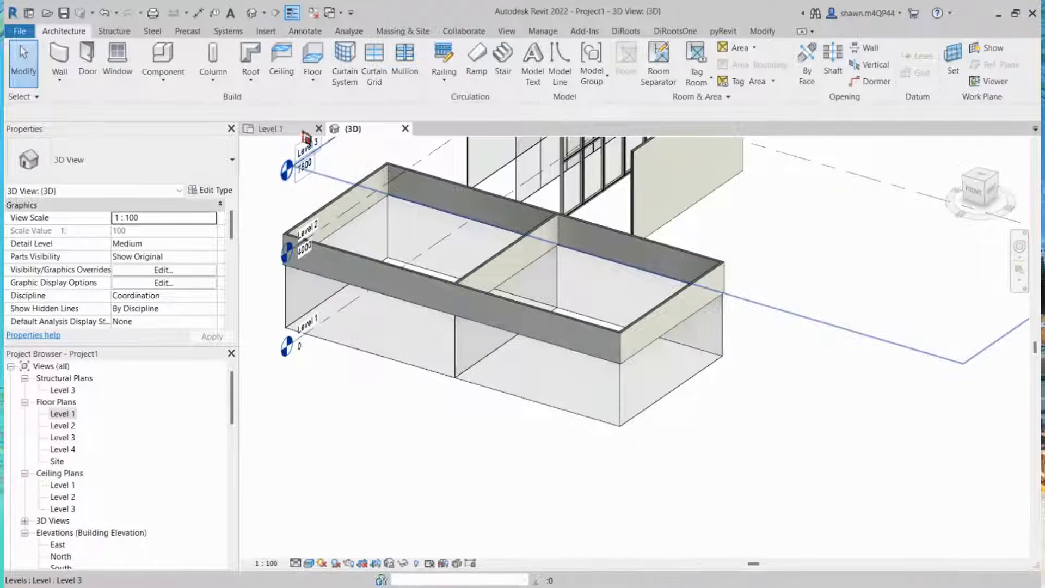
Step: Return to the Level 1 plan, select all the drawn walls and elements, and delete them
left_click(303, 130)
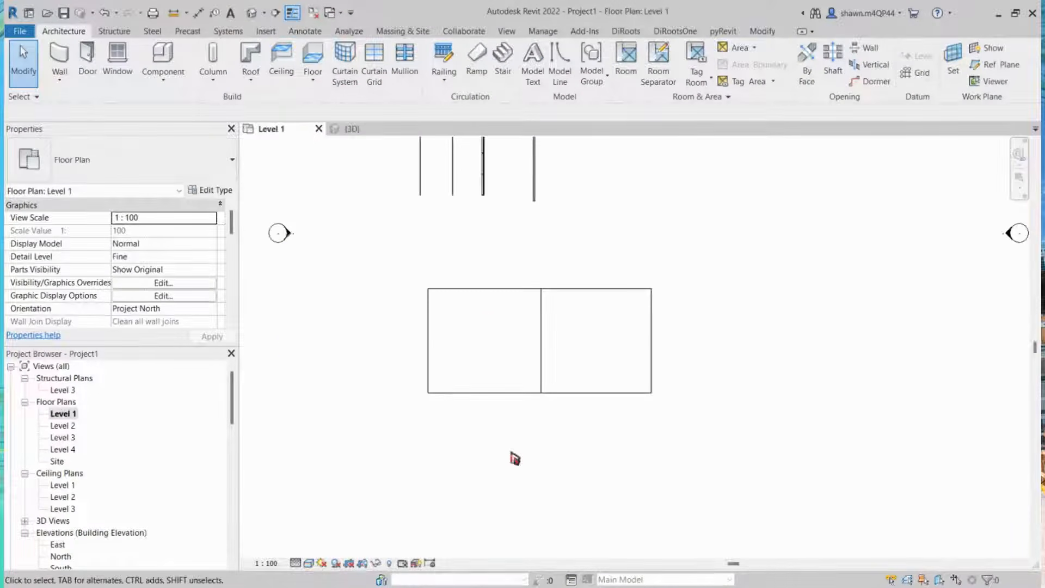
scroll(493, 318, "down", 5)
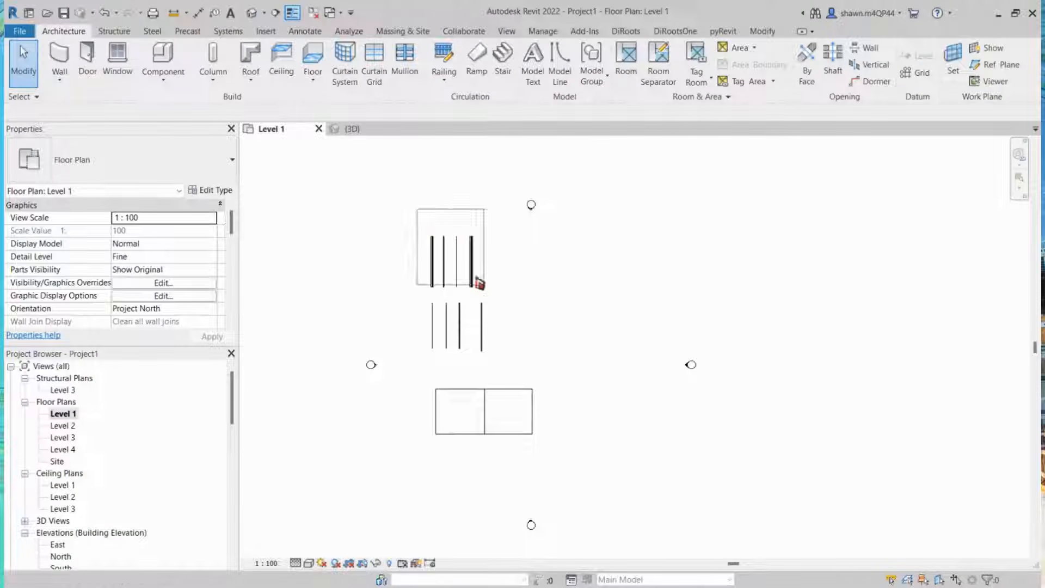
left_click_drag(479, 283, 572, 460)
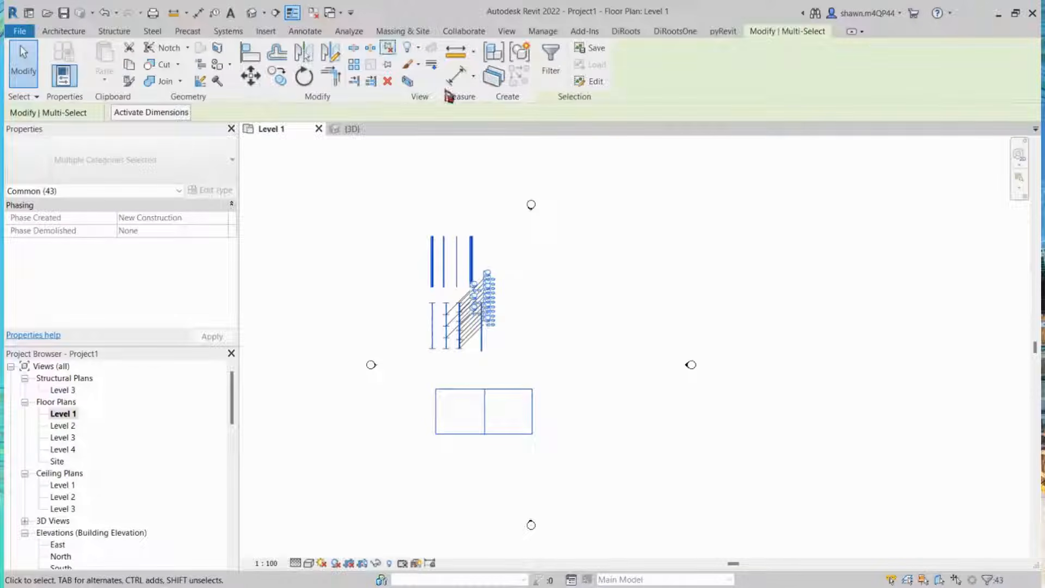
key("Delete")
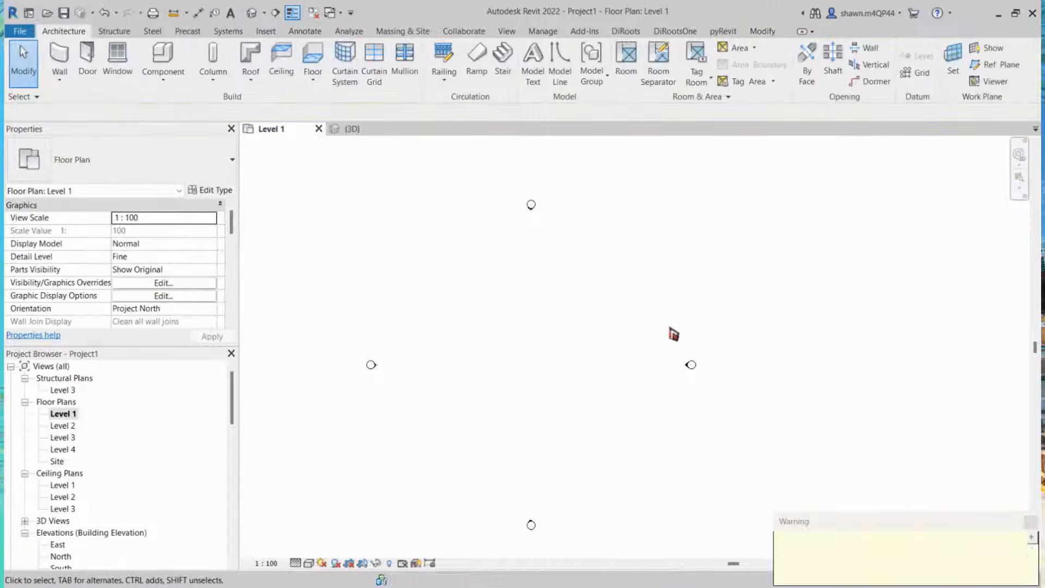
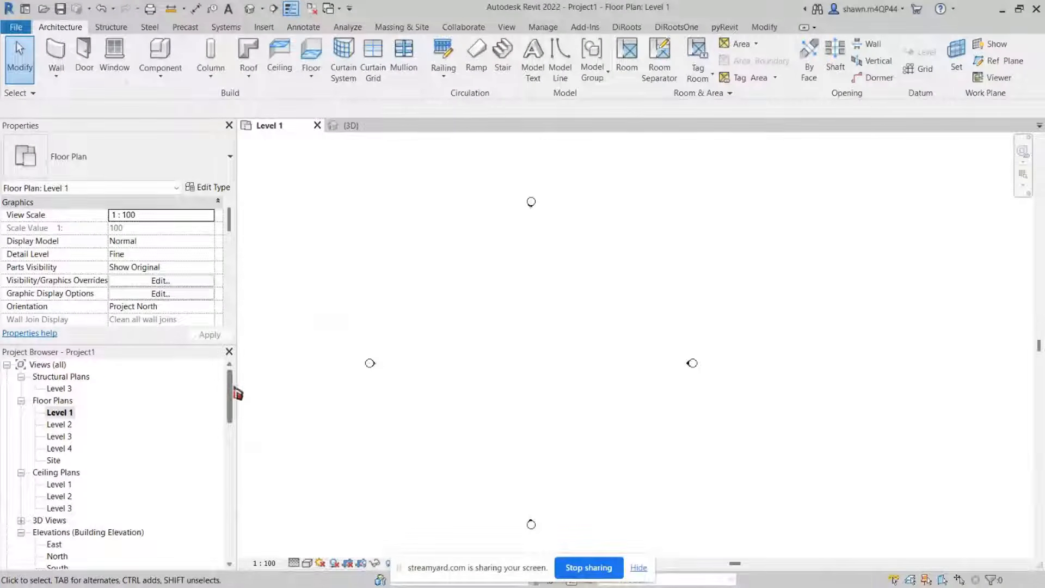
Step: Open the North and East elevation views from the project browser
left_click_drag(242, 389, 243, 428)
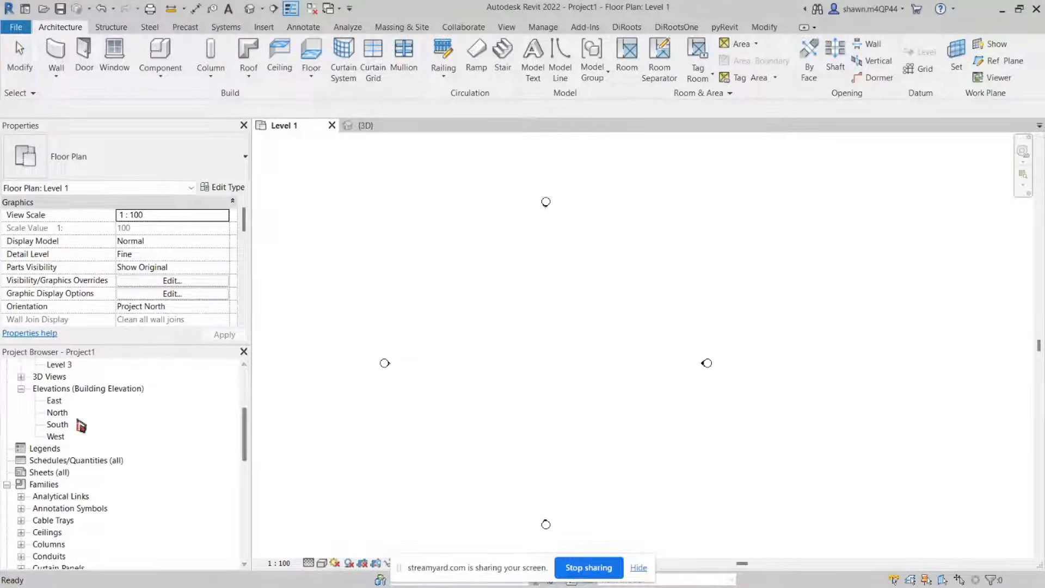
double_click(59, 413)
double_click(56, 402)
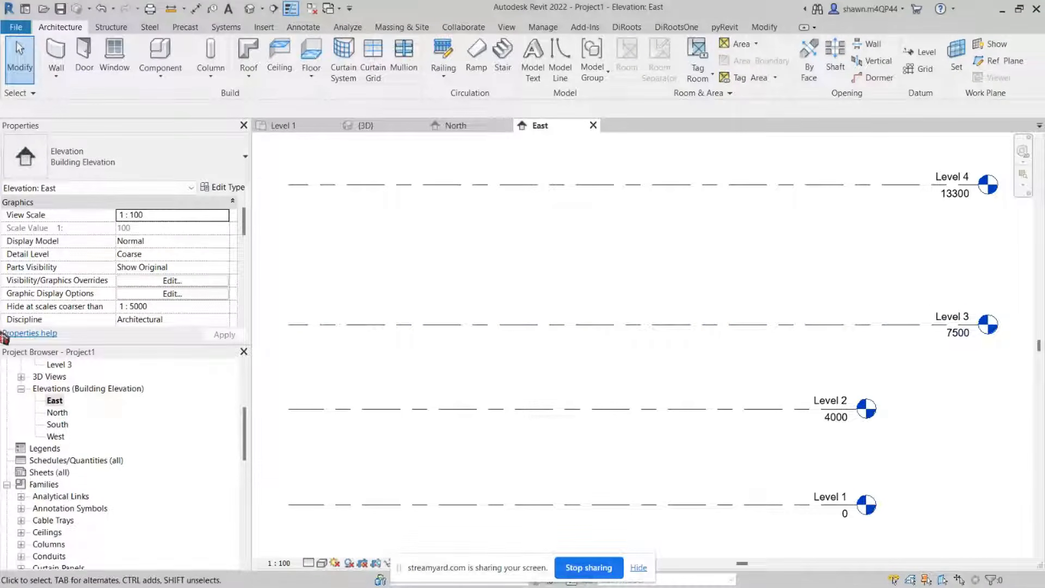
Step: Delete Level 4 in the East elevation and accept the warning
scroll(55, 414, "up", 2)
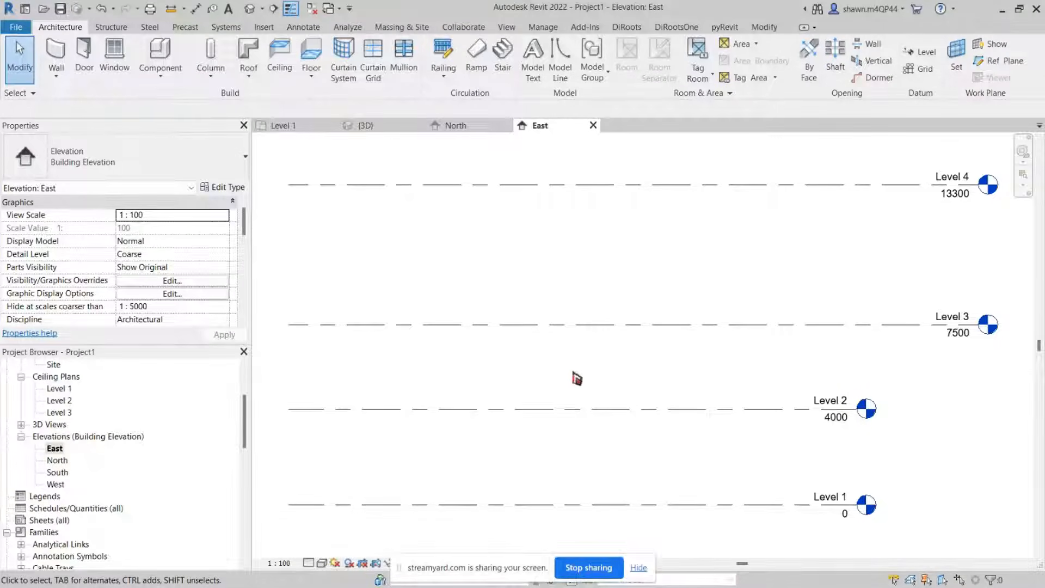
scroll(595, 327, "down", 1)
left_click(610, 325)
scroll(946, 335, "up", 2)
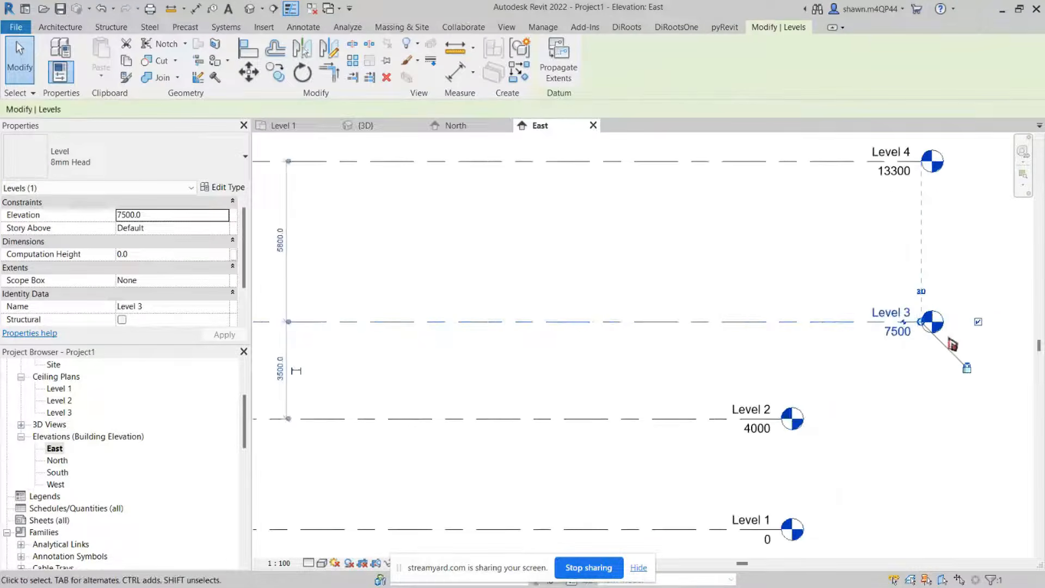
left_click_drag(928, 329, 790, 318)
middle_click_drag(770, 269, 769, 287)
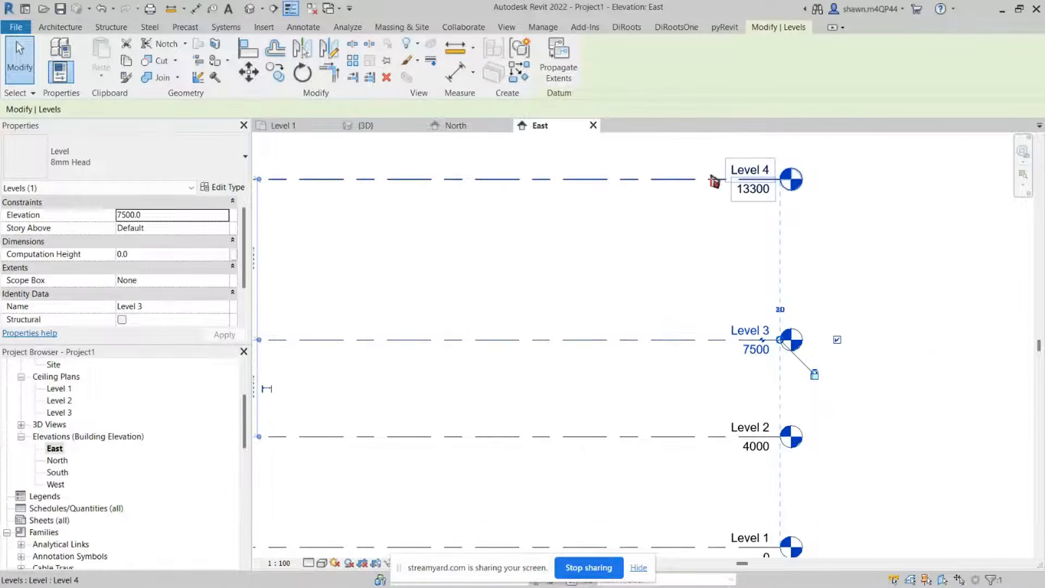
key("Delete")
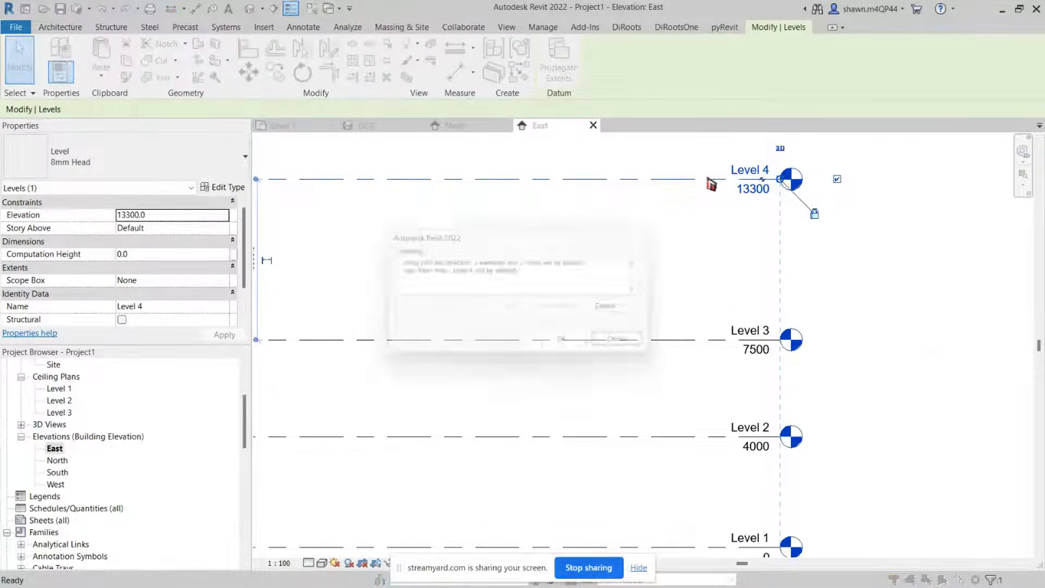
left_click(566, 344)
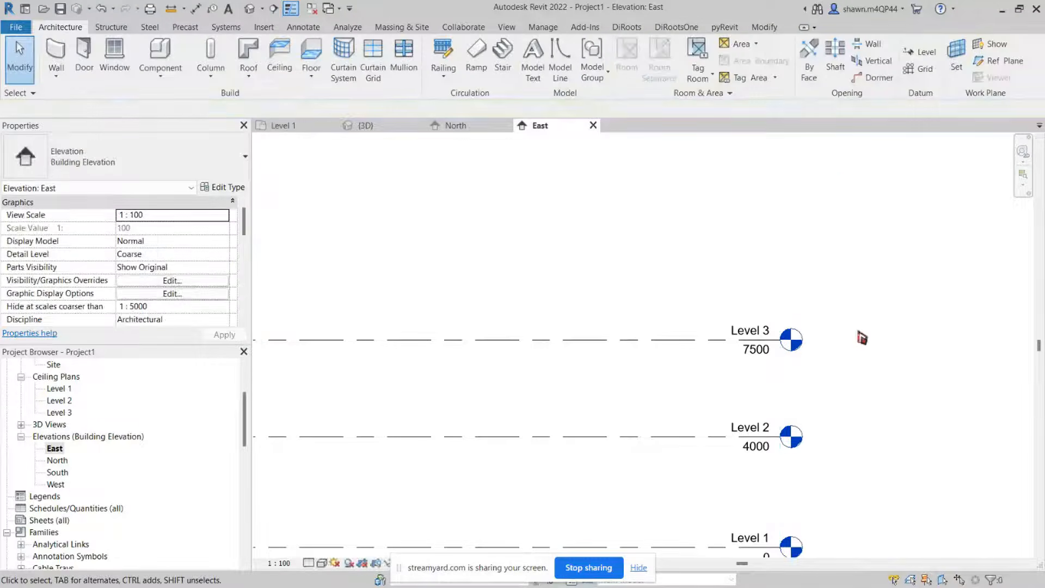
Step: Start Import CAD in the Level 1 plan and select FloorPlan-Level1.dwg in the 22 - REVIT FOR ARCHI folder
scroll(865, 337, "down", 3)
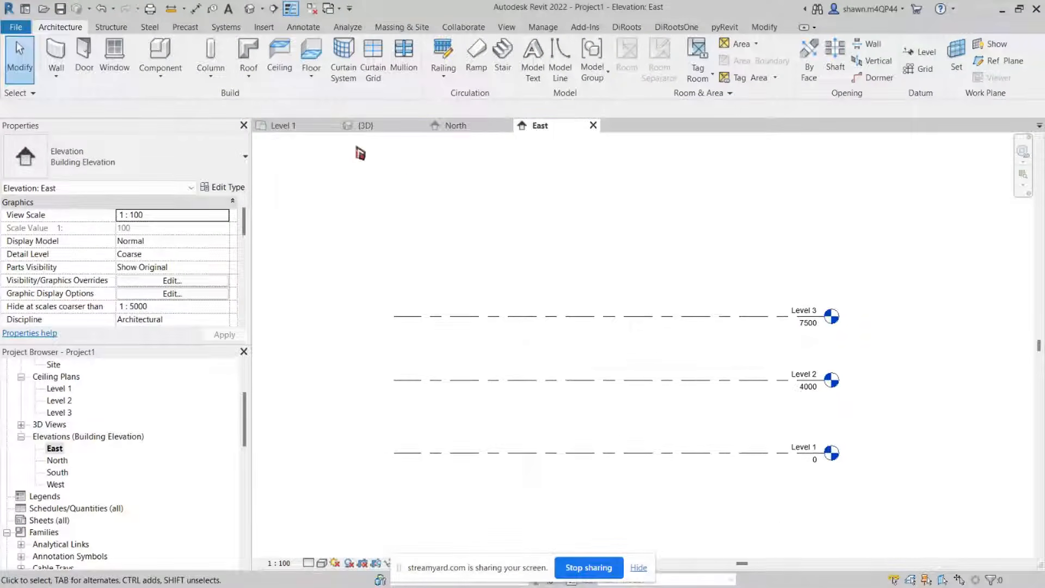
left_click(302, 129)
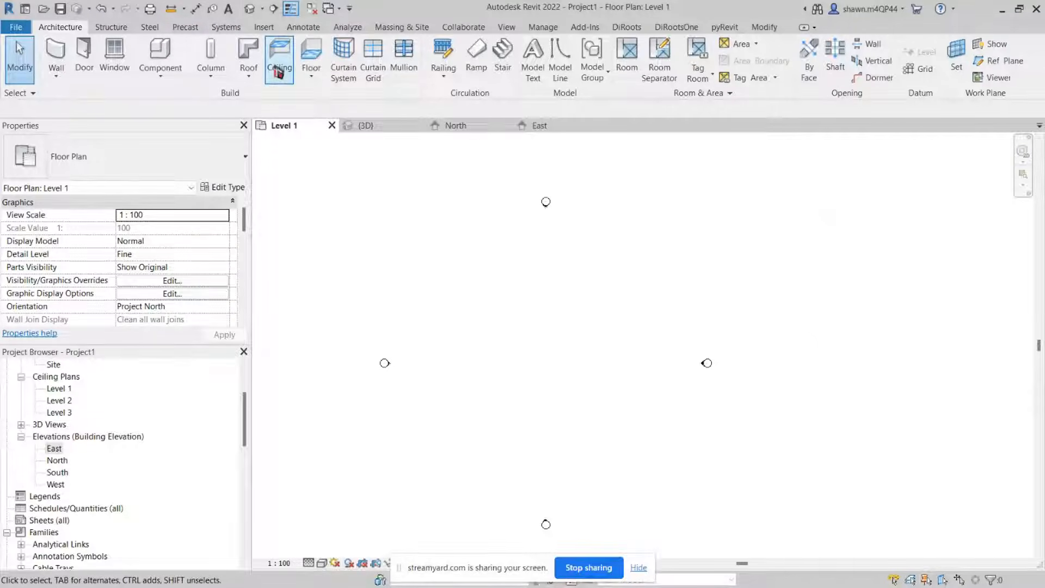
left_click(263, 27)
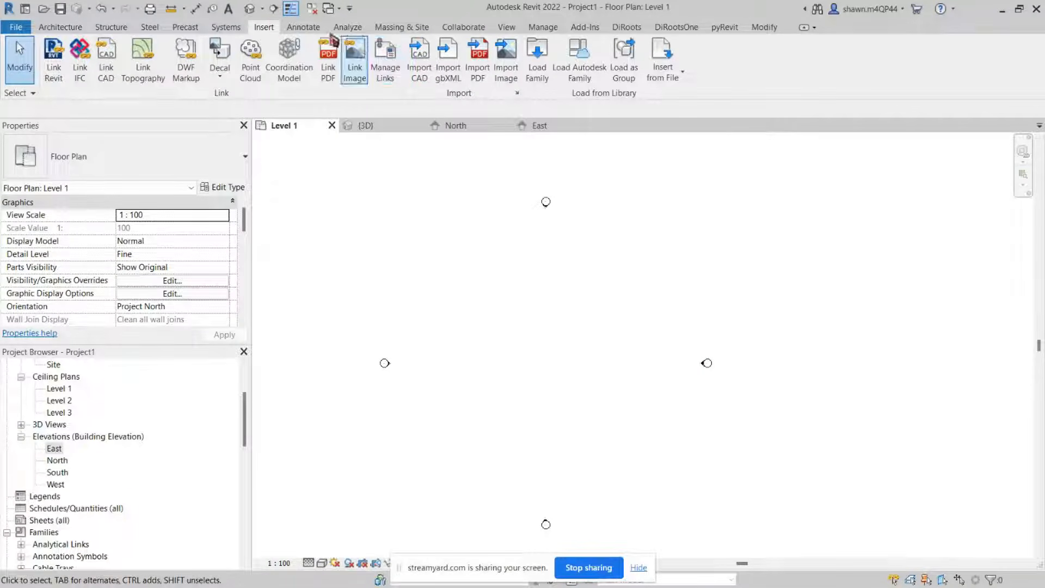
left_click(418, 69)
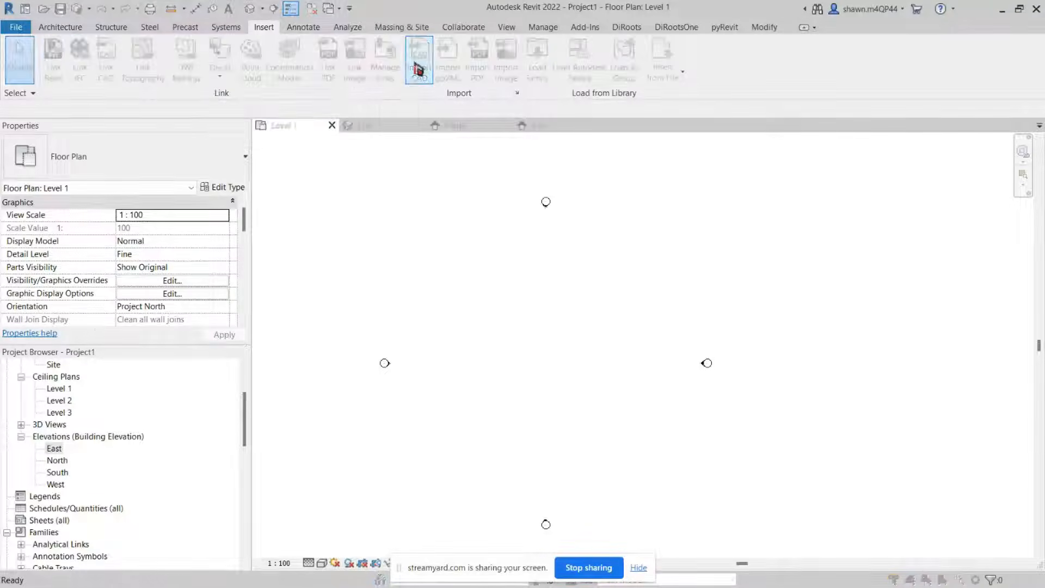
left_click(313, 283)
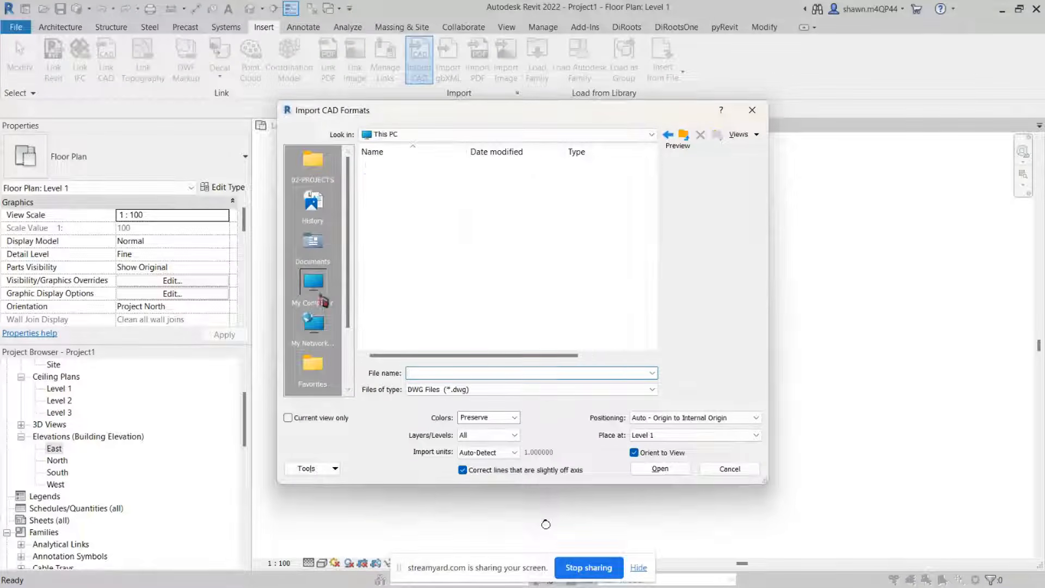
double_click(411, 220)
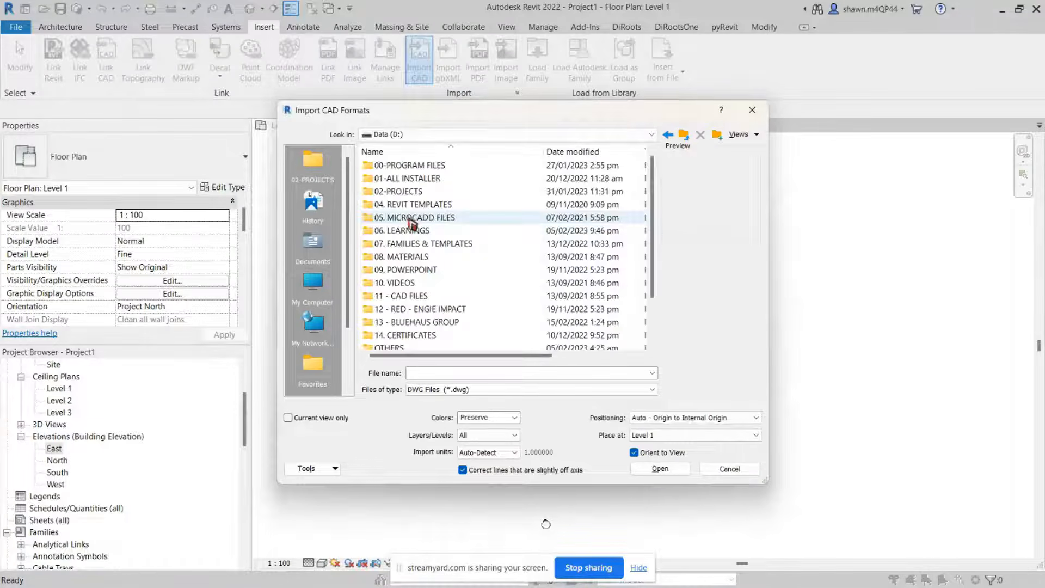
double_click(413, 192)
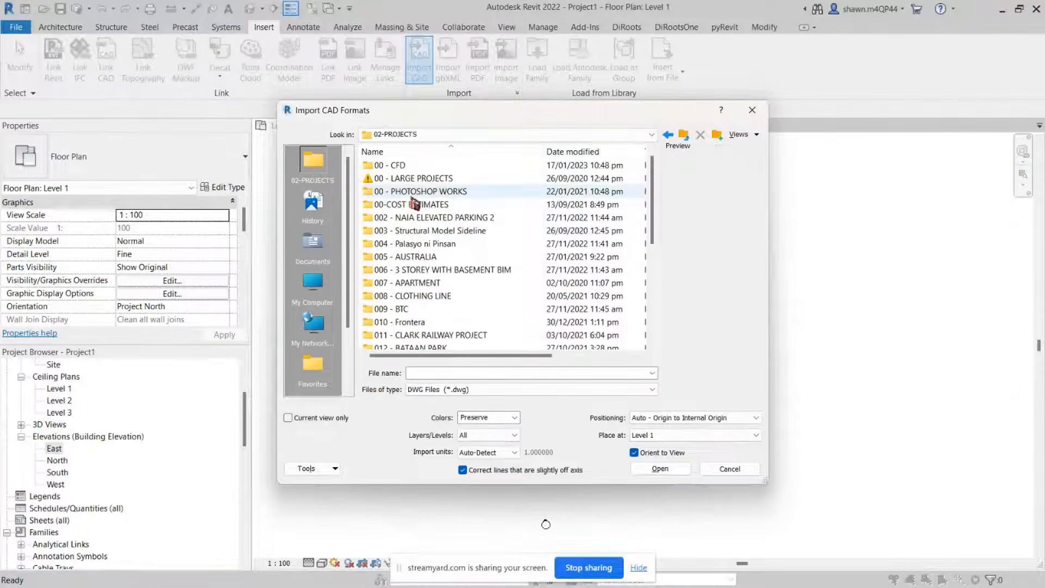
scroll(415, 204, "down", 4)
scroll(412, 200, "down", 1)
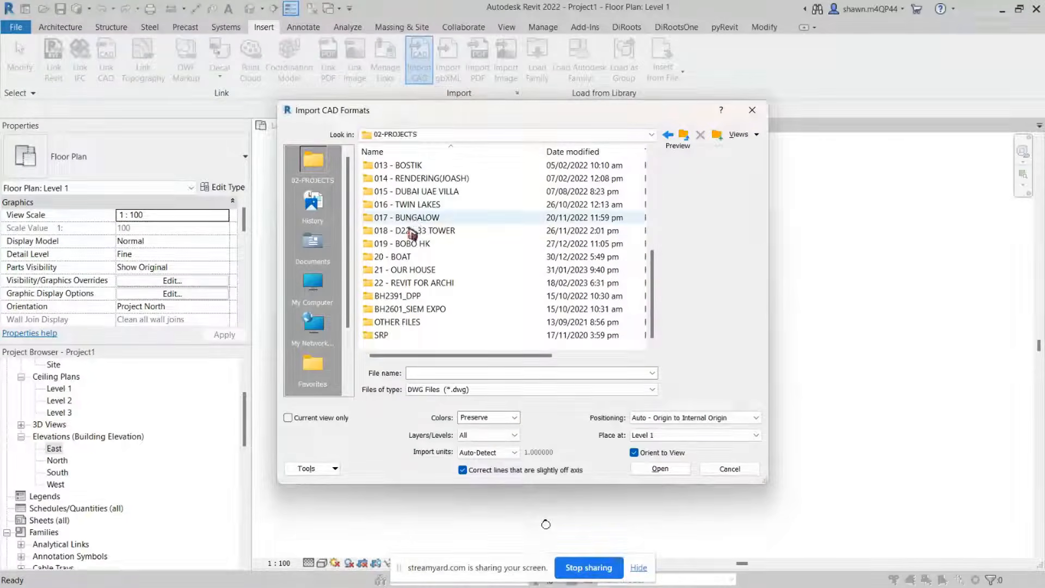
double_click(406, 284)
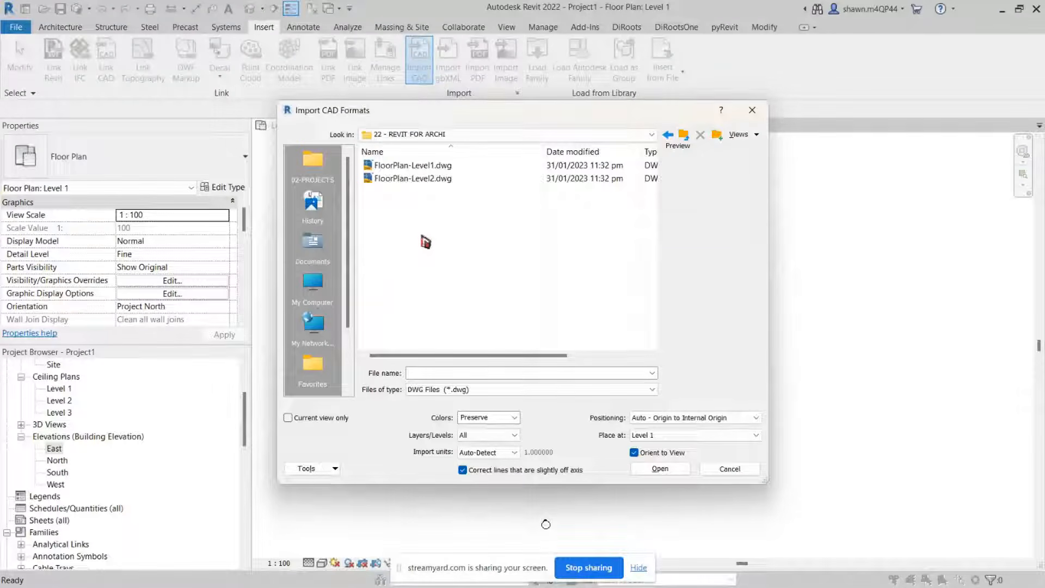
left_click(410, 167)
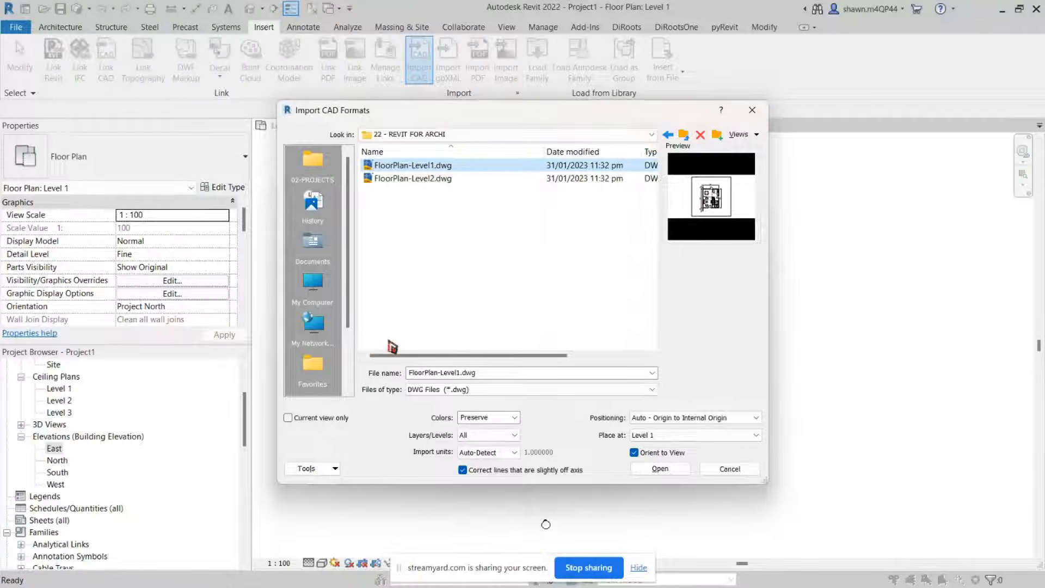
Step: Import the drawing into the current view only
key("super")
key("super")
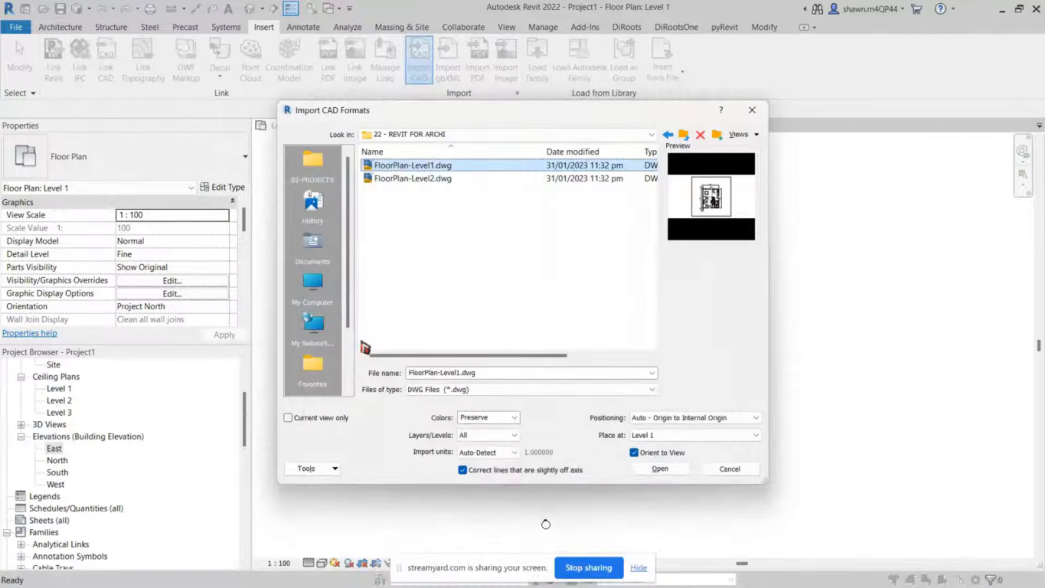
left_click(308, 420)
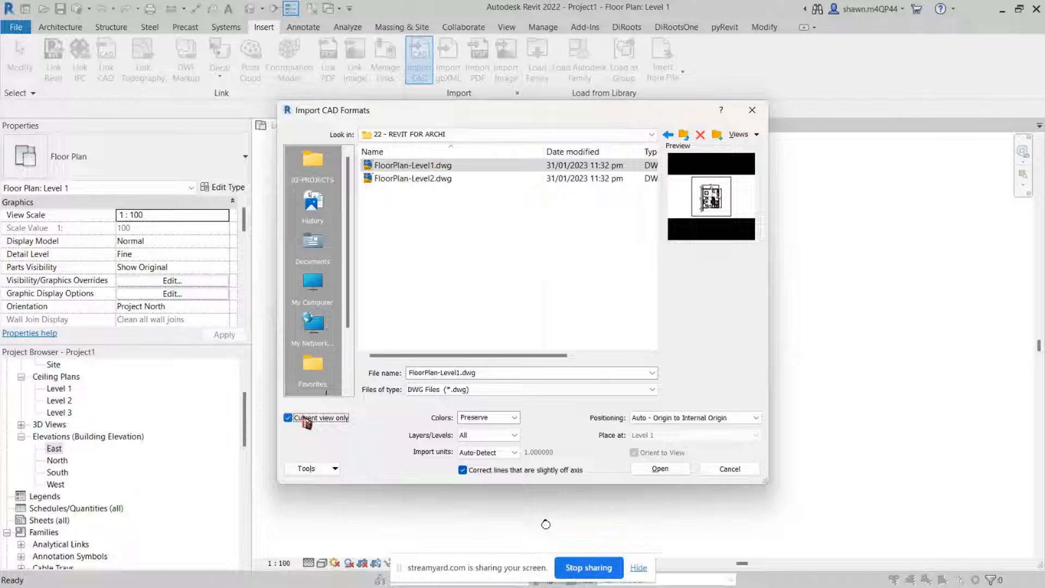
left_click_drag(384, 119, 545, 148)
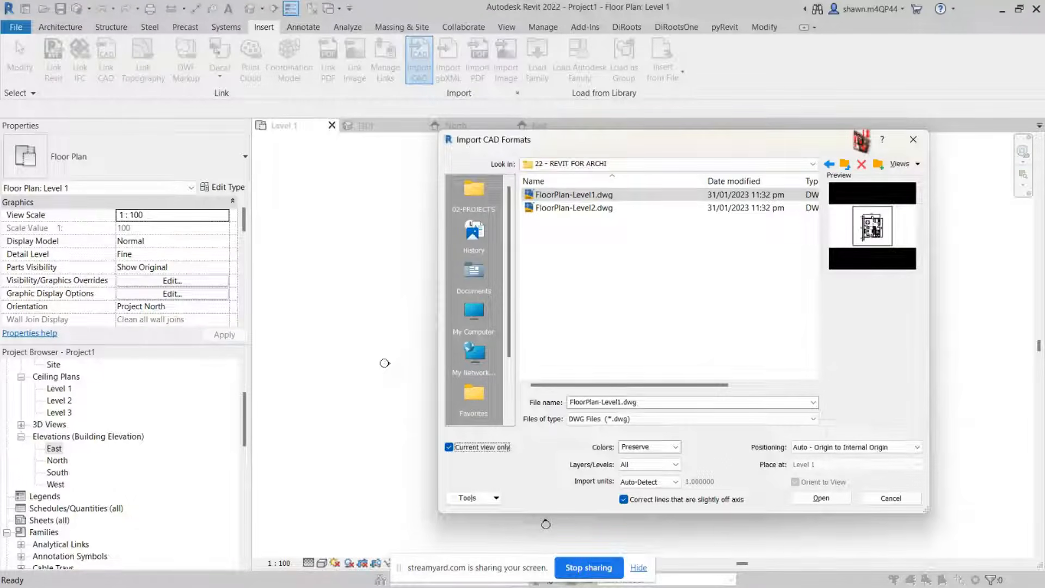
left_click_drag(861, 141, 862, 123)
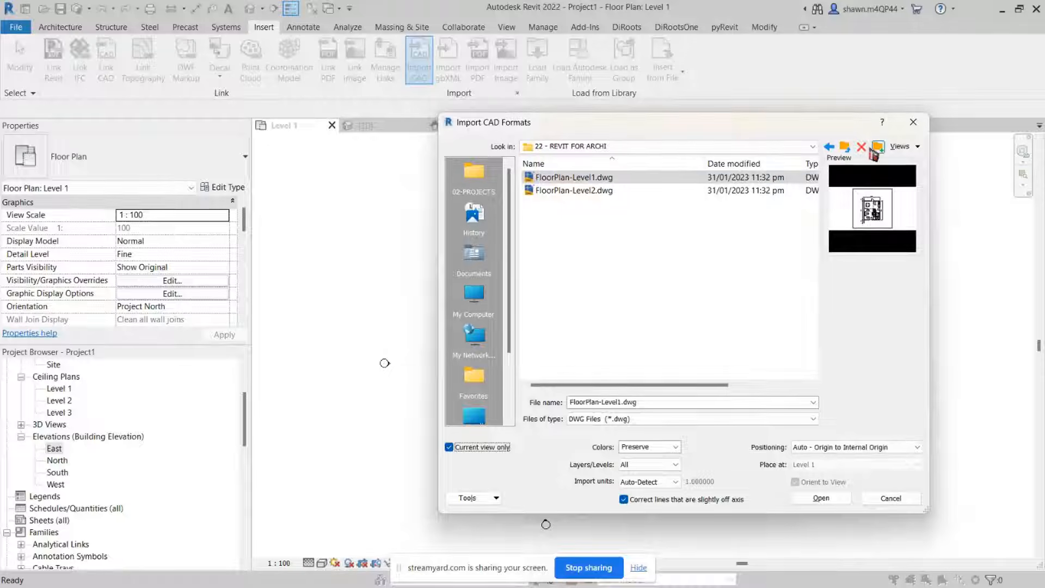
left_click_drag(703, 163, 627, 164)
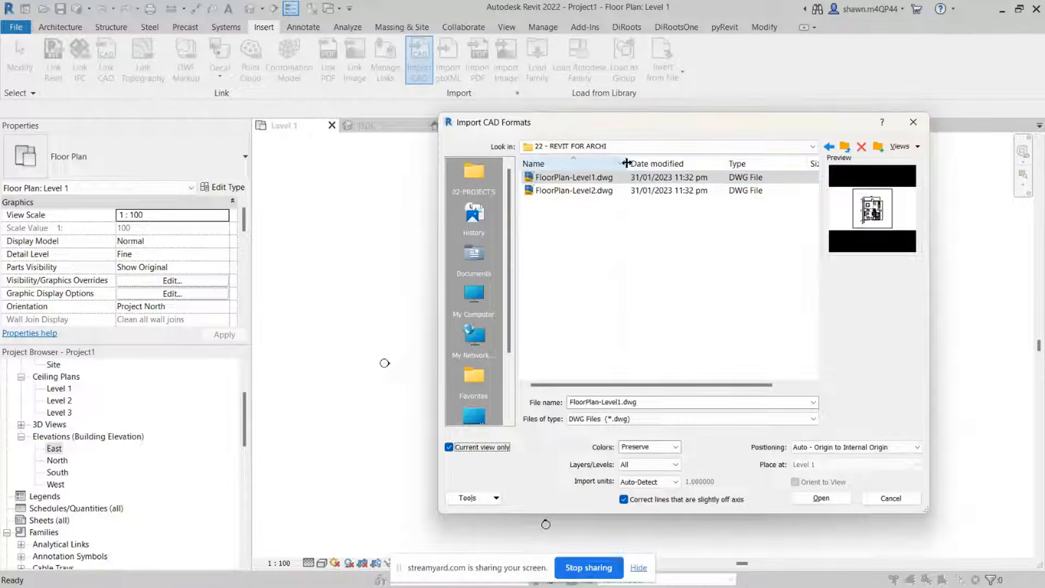
left_click_drag(725, 163, 699, 164)
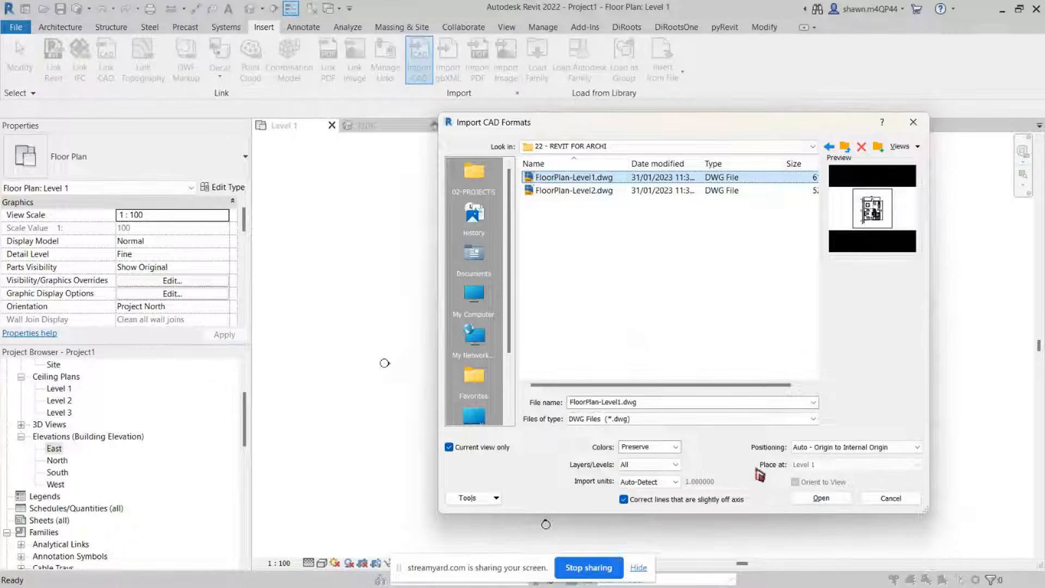
left_click(816, 500)
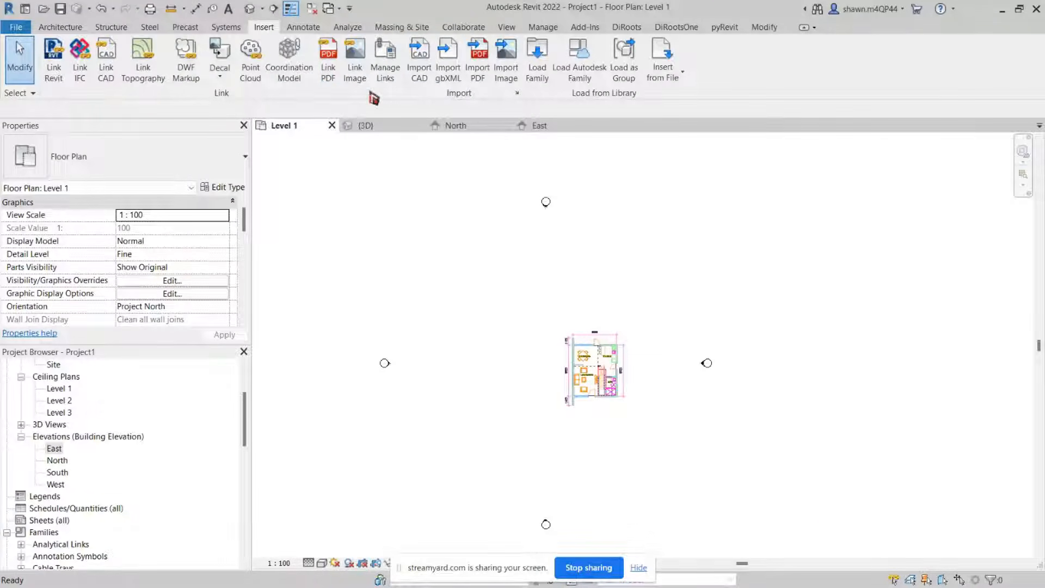
scroll(625, 414, "up", 1)
scroll(614, 354, "up", 5)
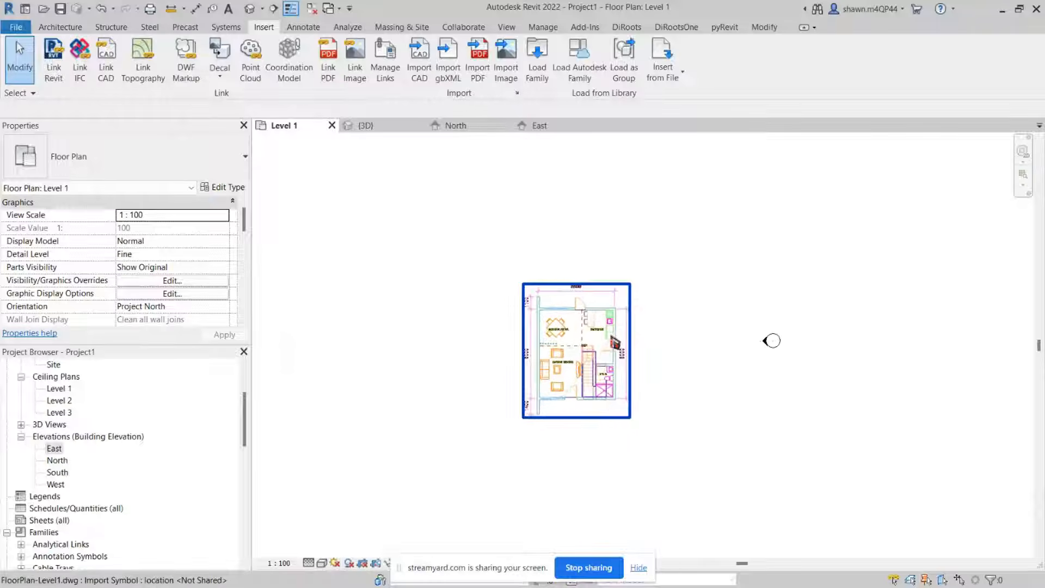
scroll(615, 343, "up", 5)
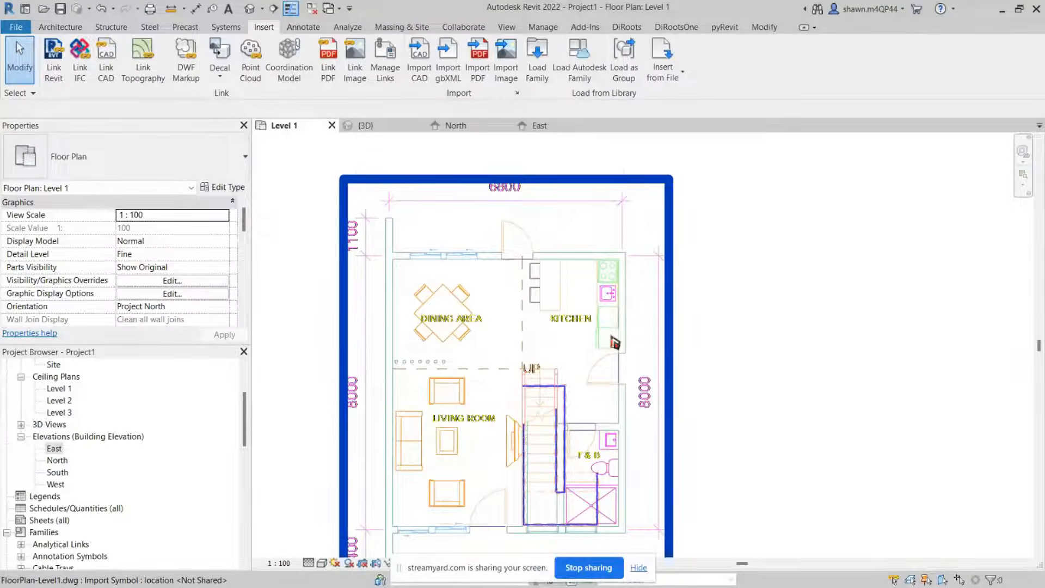
middle_click_drag(551, 353, 620, 357)
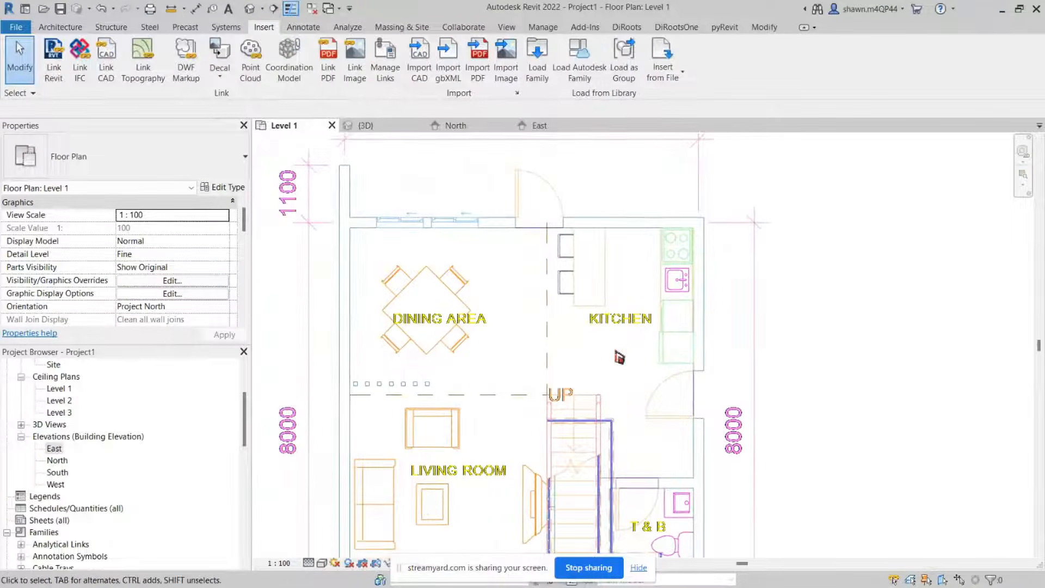
scroll(515, 320, "down", 5)
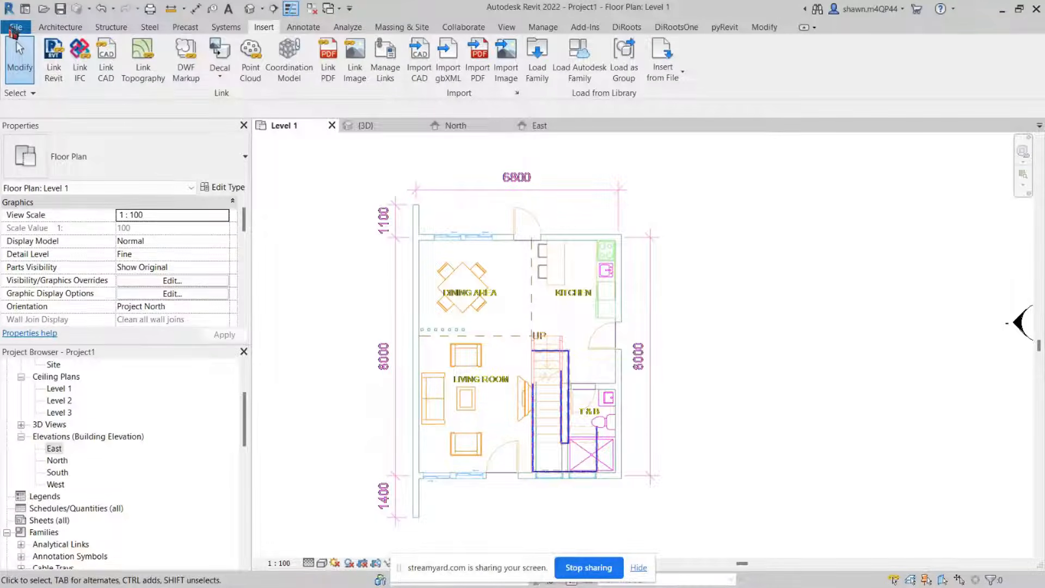
Step: Set the graphics background colour to black in the program options
left_click(14, 28)
left_click(210, 372)
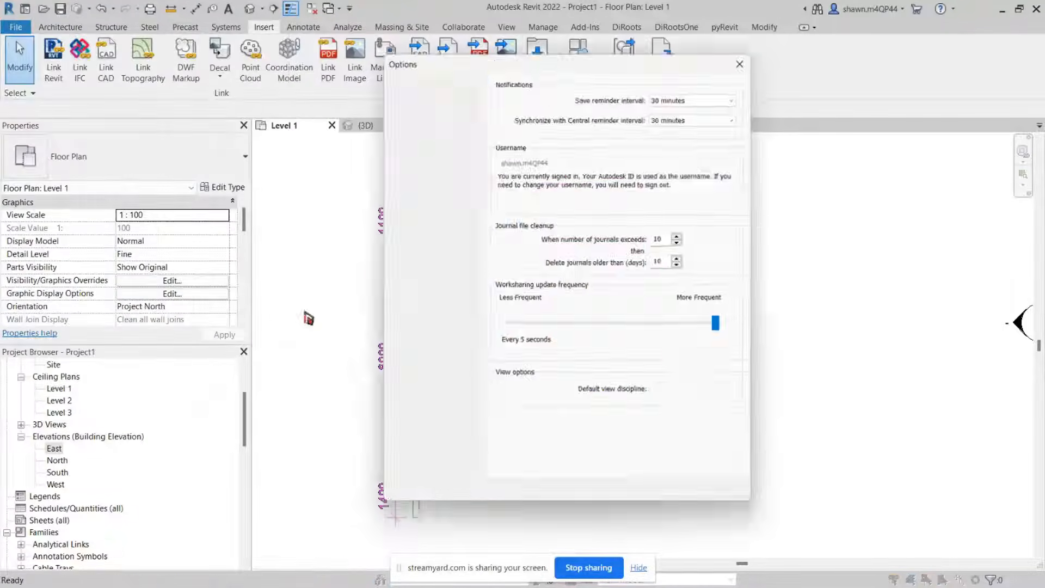
left_click_drag(546, 63, 189, 75)
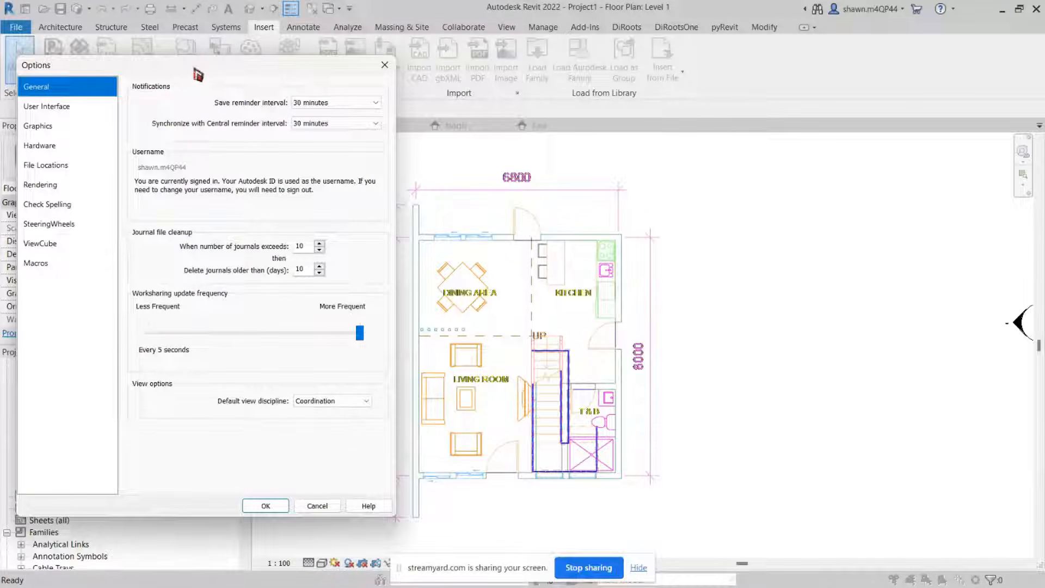
left_click_drag(195, 71, 169, 76)
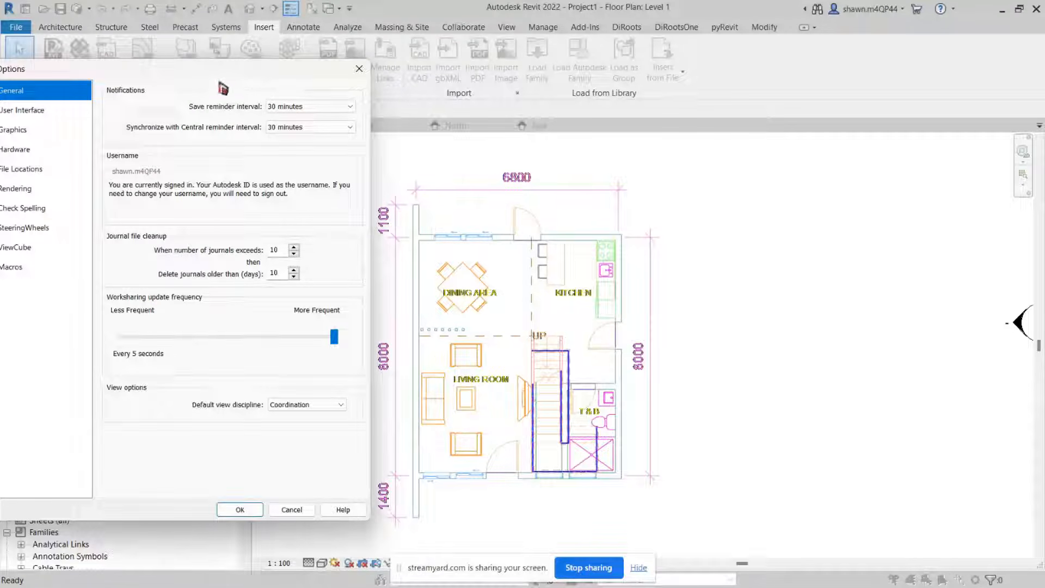
left_click_drag(212, 77, 251, 74)
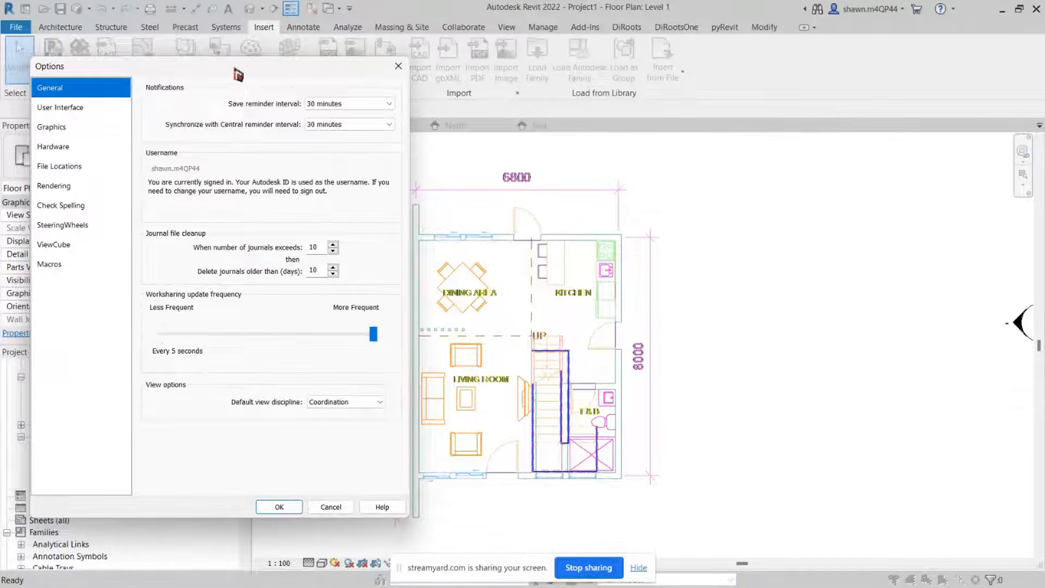
left_click(82, 136)
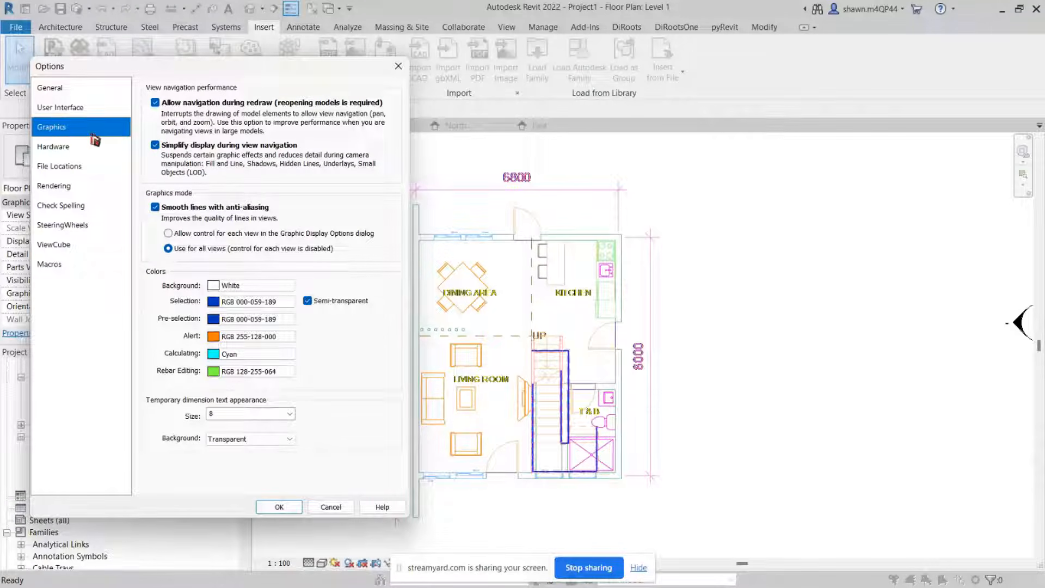
left_click(251, 287)
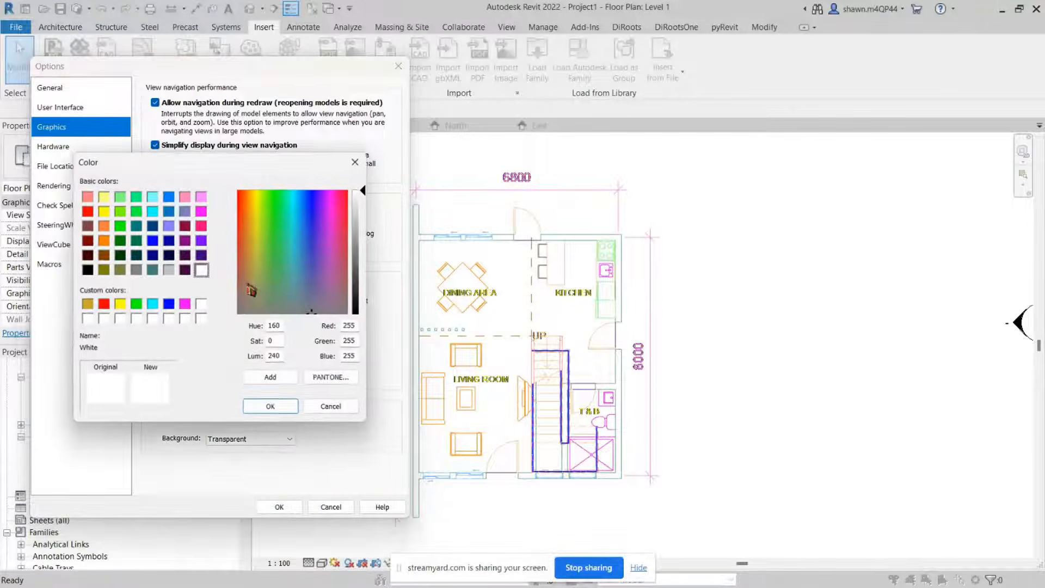
left_click(87, 270)
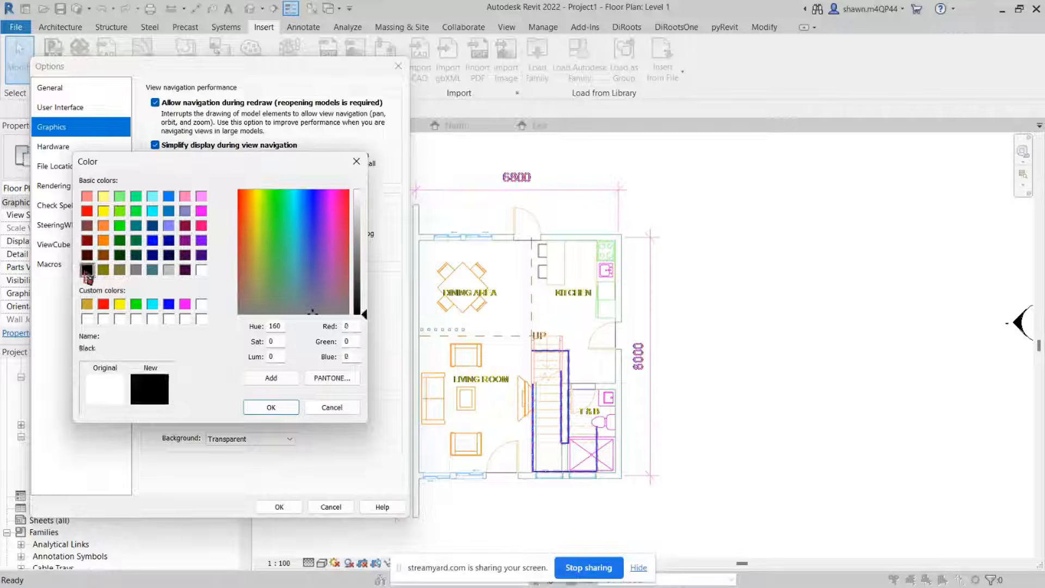
left_click(281, 408)
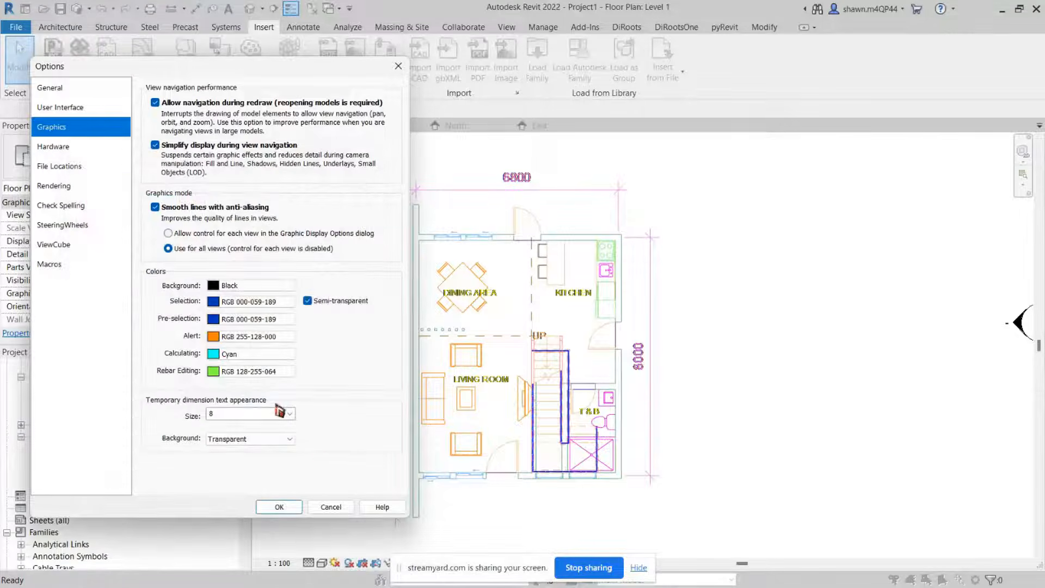
left_click(280, 508)
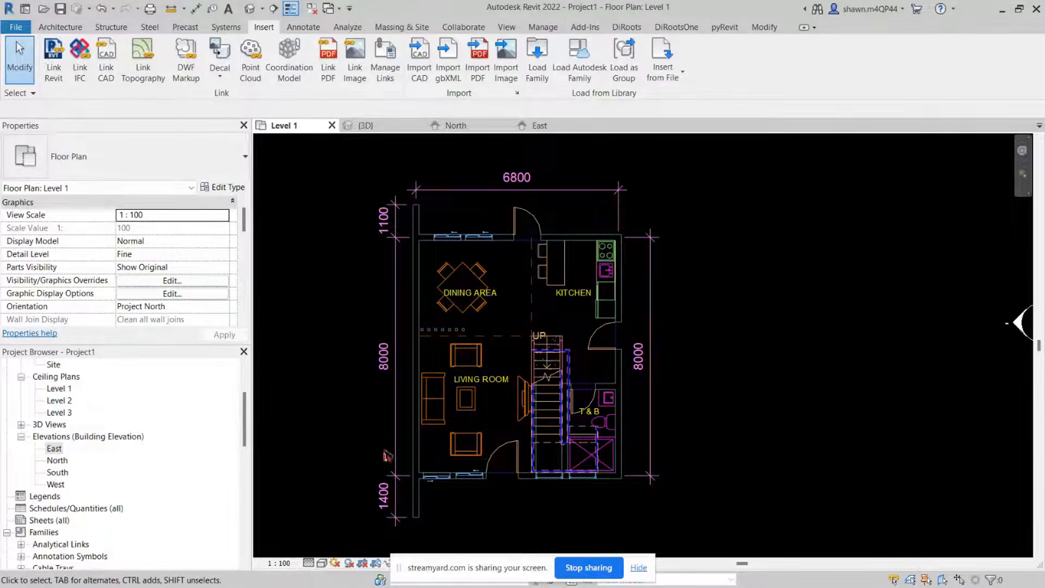
Step: Unpin and delete the imported FloorPlan-Level1.dwg drawing from the Level 1 plan
scroll(387, 456, "down", 3)
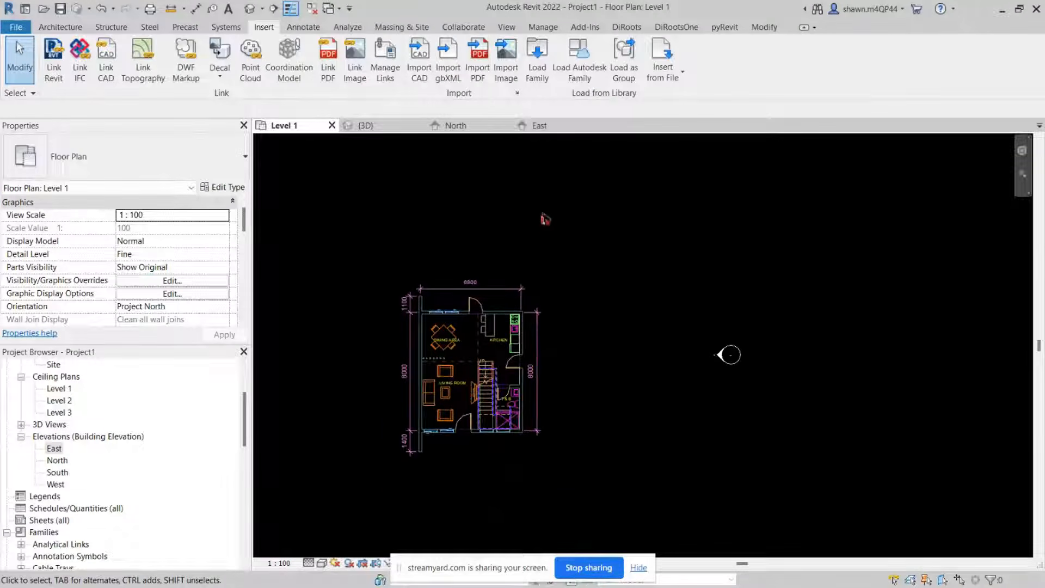
scroll(469, 354, "up", 2)
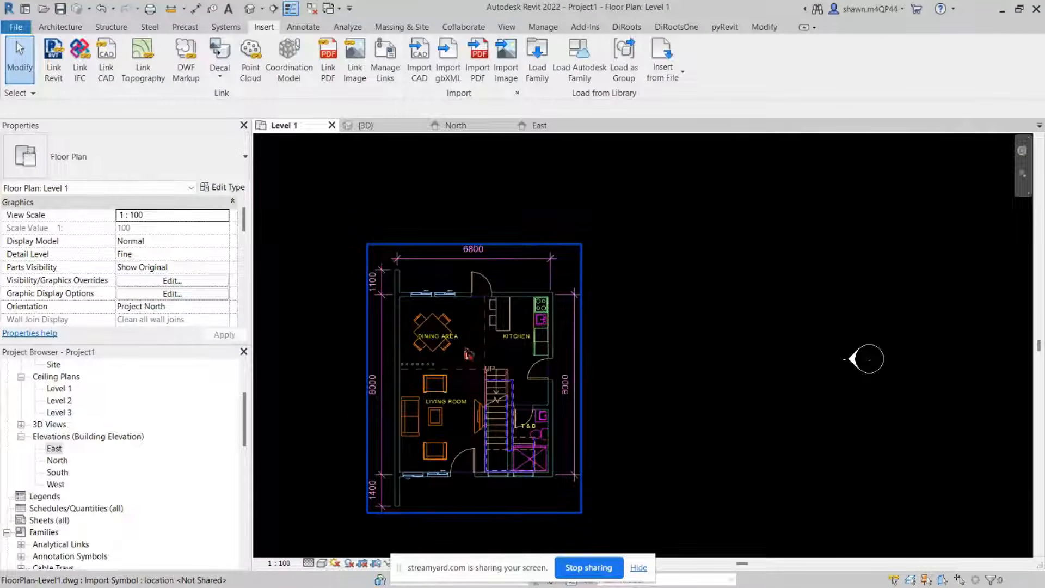
scroll(468, 354, "up", 1)
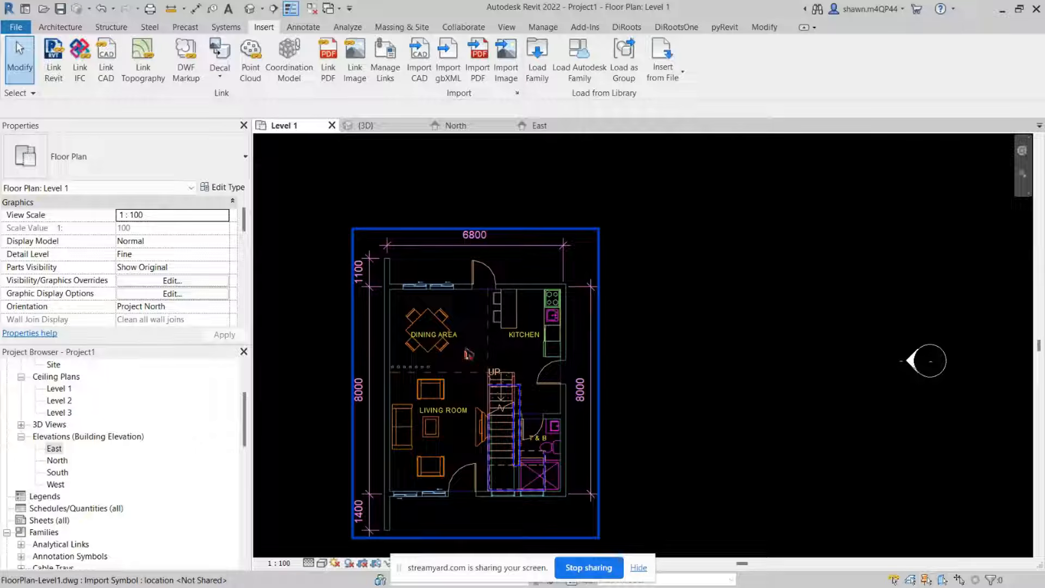
left_click(499, 302)
left_click(717, 330)
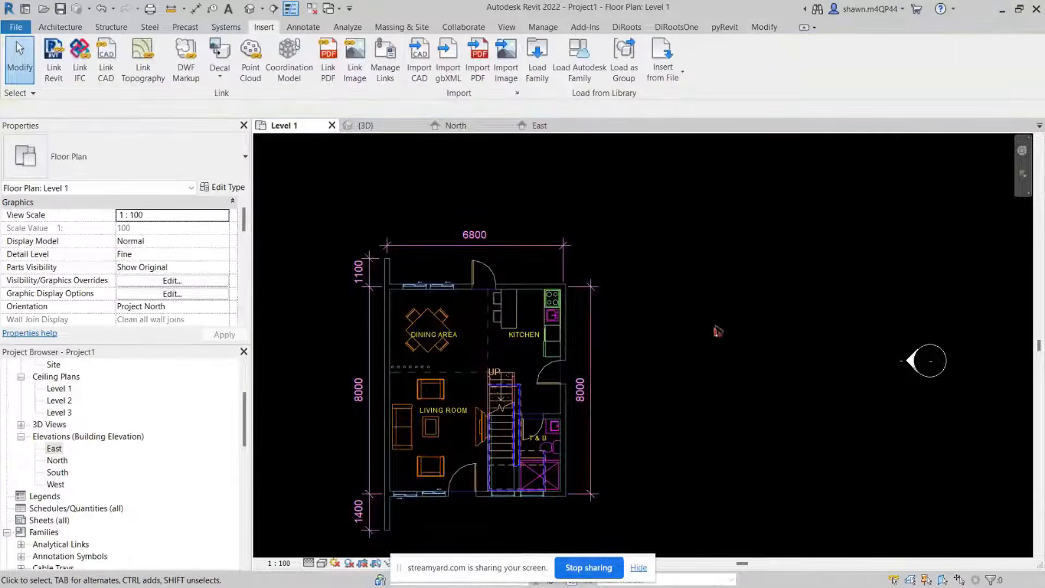
left_click(570, 309)
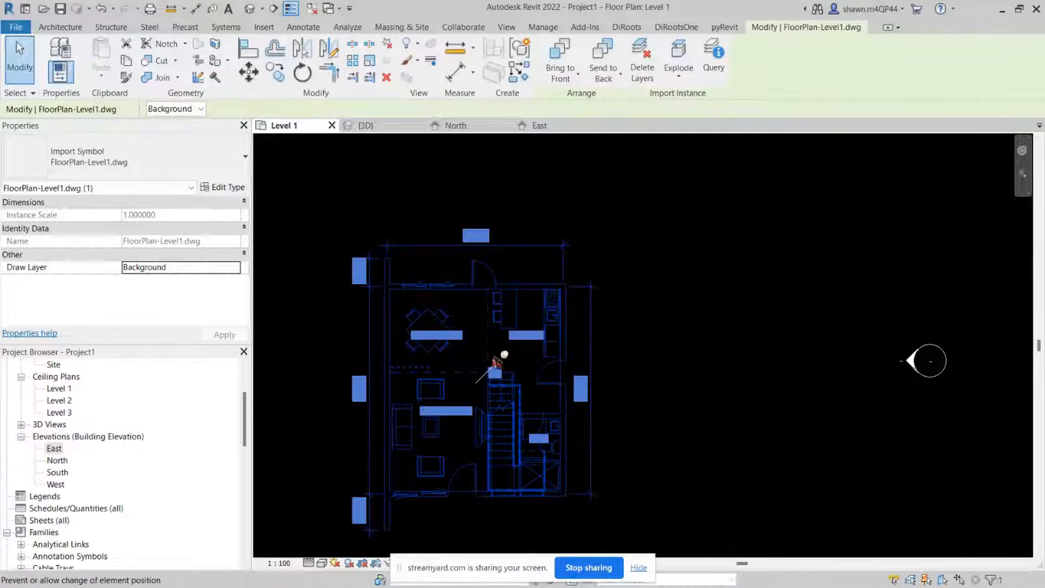
left_click(504, 356)
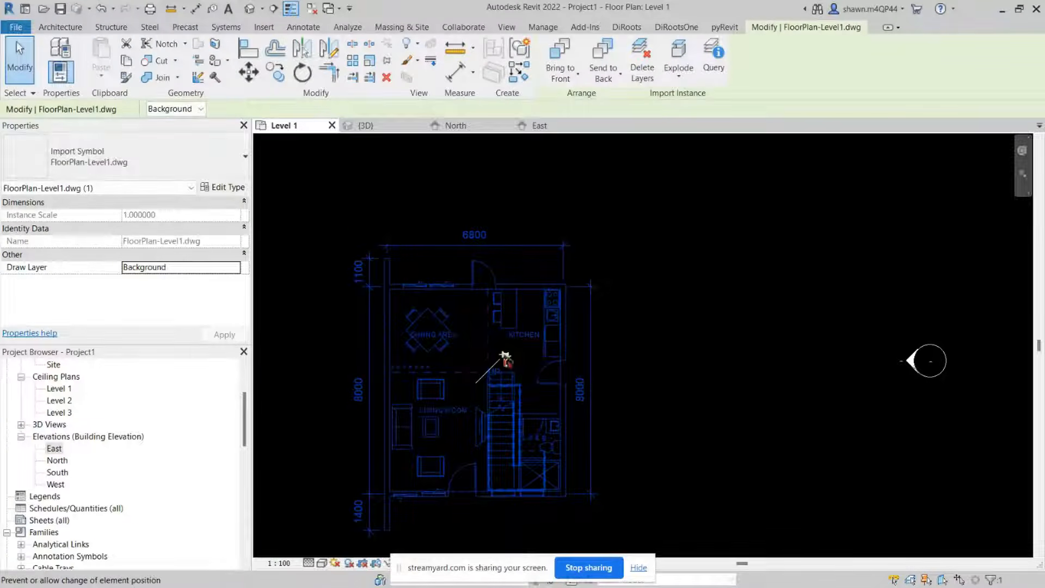
key("Delete")
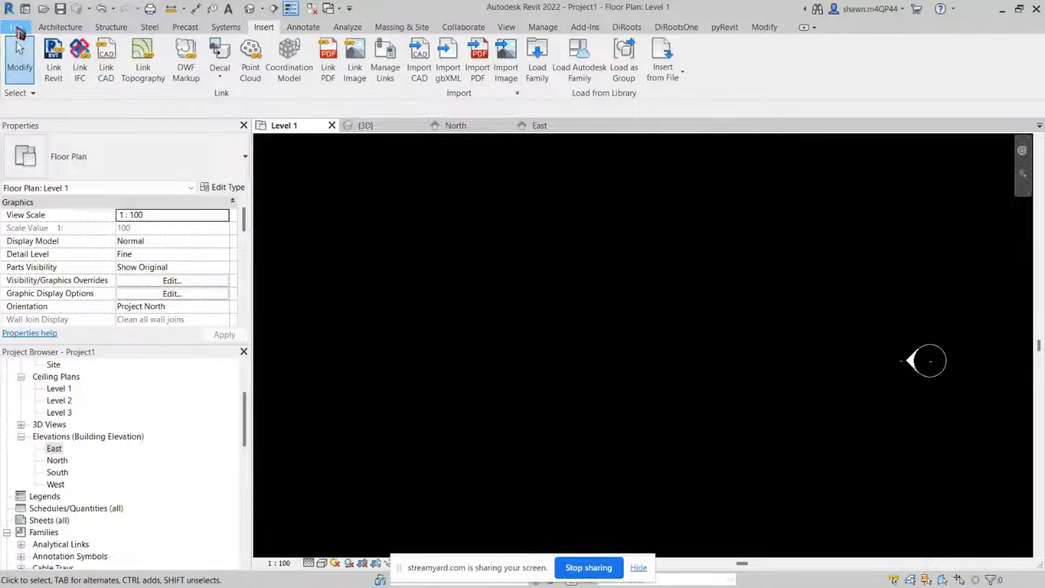
Step: Set the graphics background colour back to white in the program options
left_click(16, 27)
left_click(208, 370)
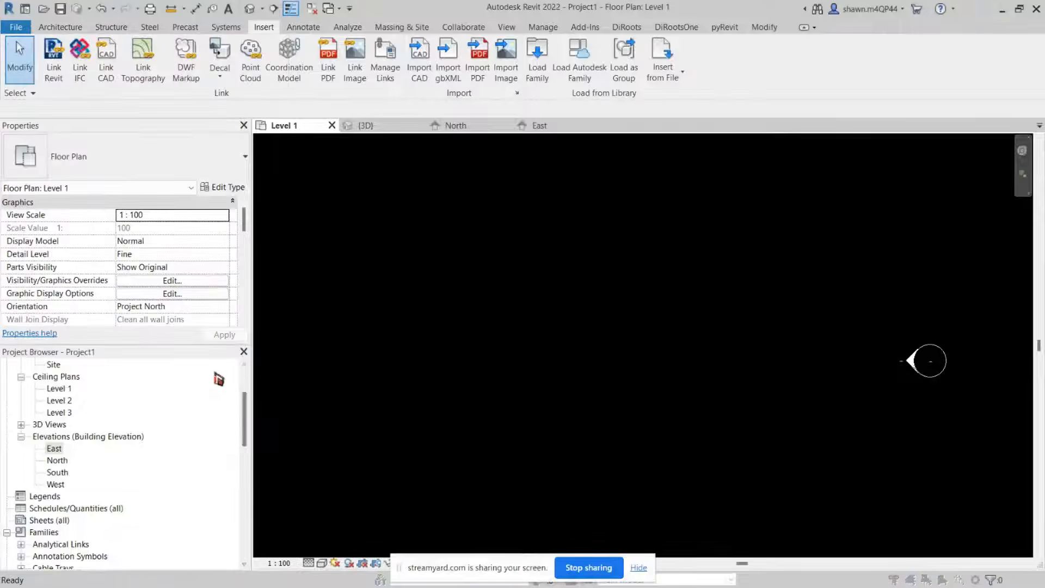
left_click(64, 166)
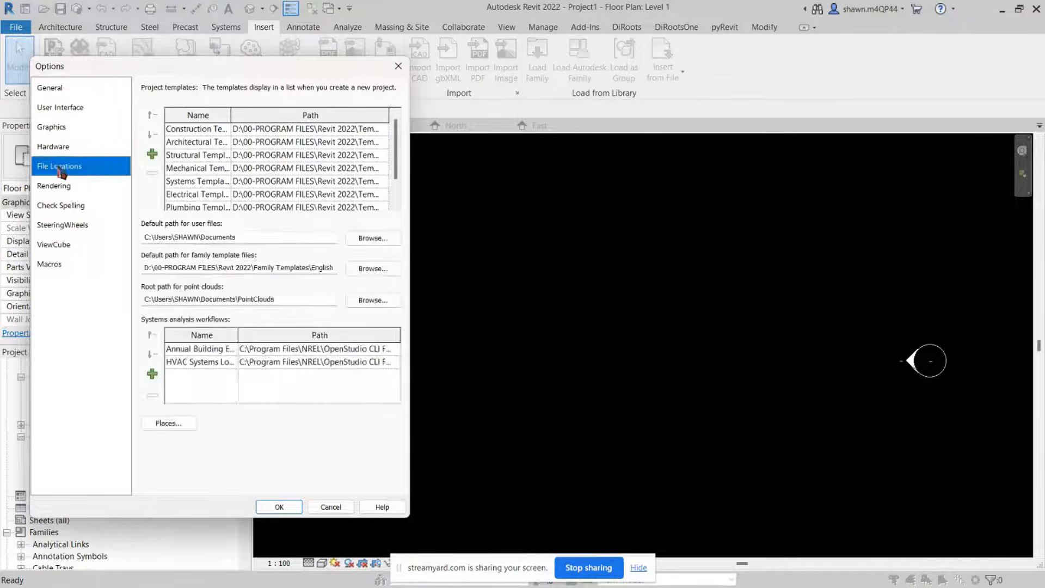
left_click(51, 127)
left_click(223, 282)
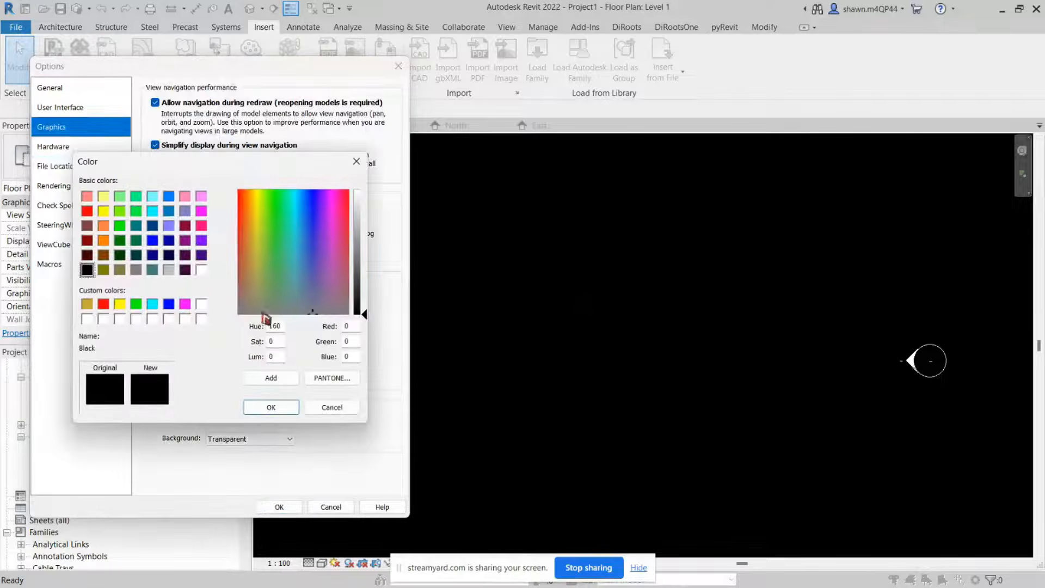
left_click(202, 270)
left_click(288, 413)
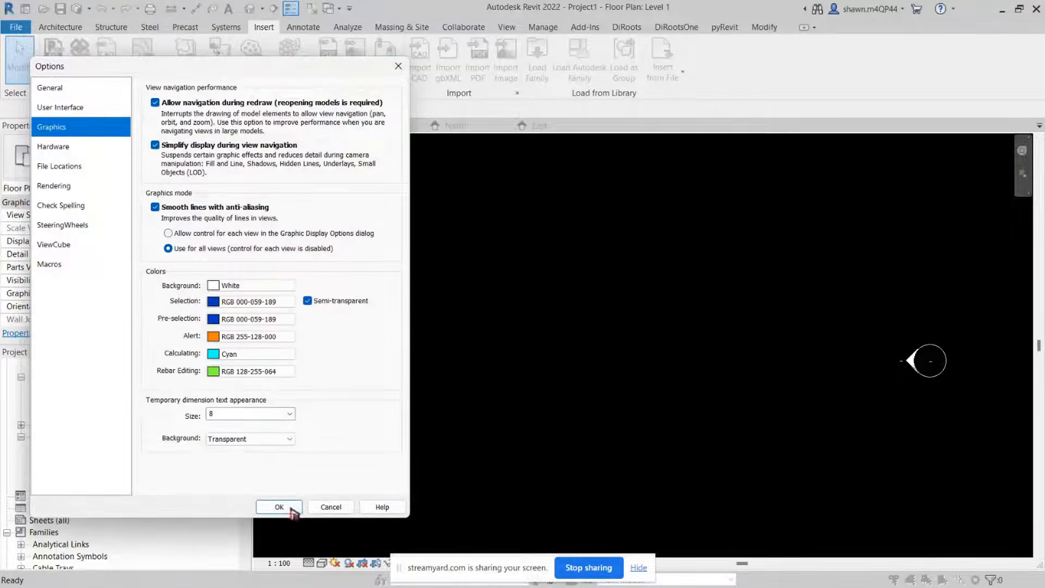
left_click(279, 507)
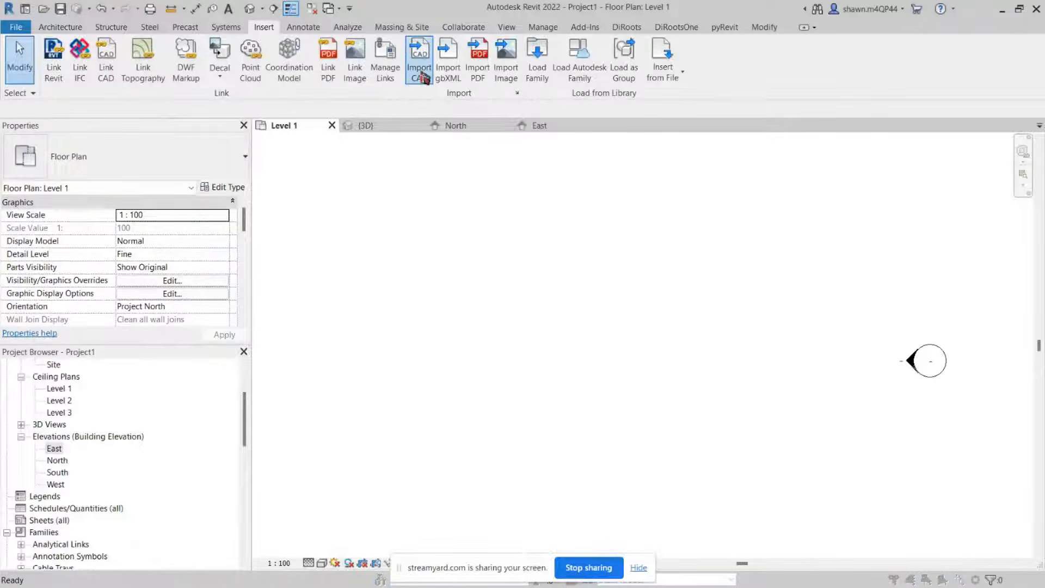
Step: Import FloorPlan-Level1.dwg again into the current view with colours set to Invert
left_click(419, 55)
left_click_drag(548, 128, 226, 78)
left_click(245, 128)
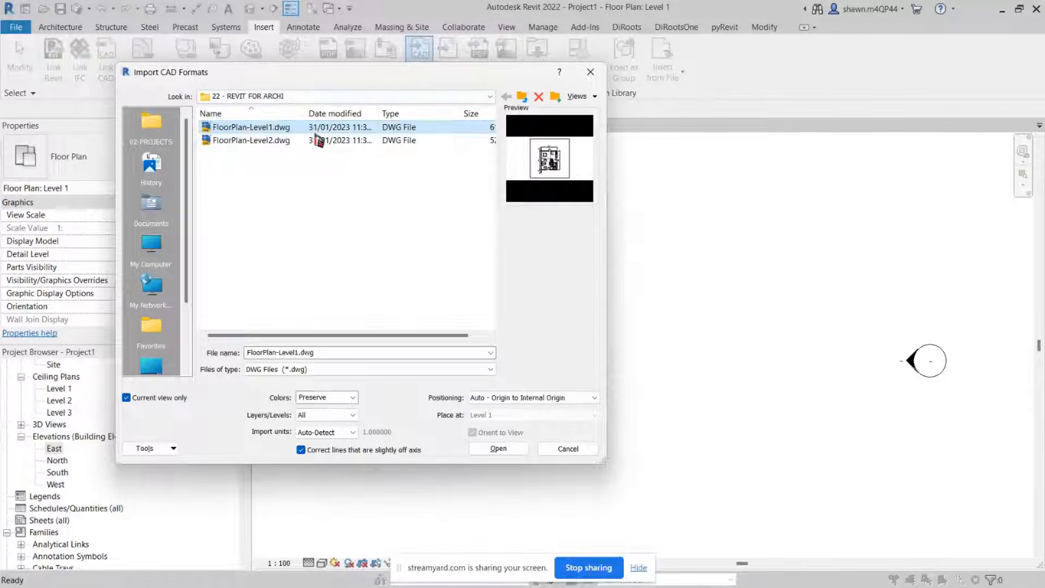
left_click(353, 400)
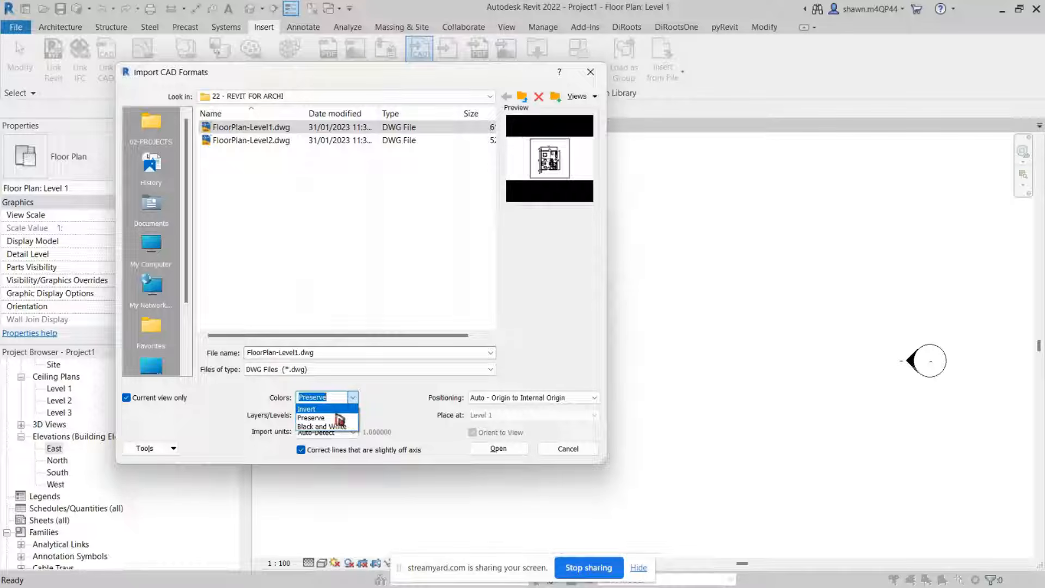
left_click(343, 408)
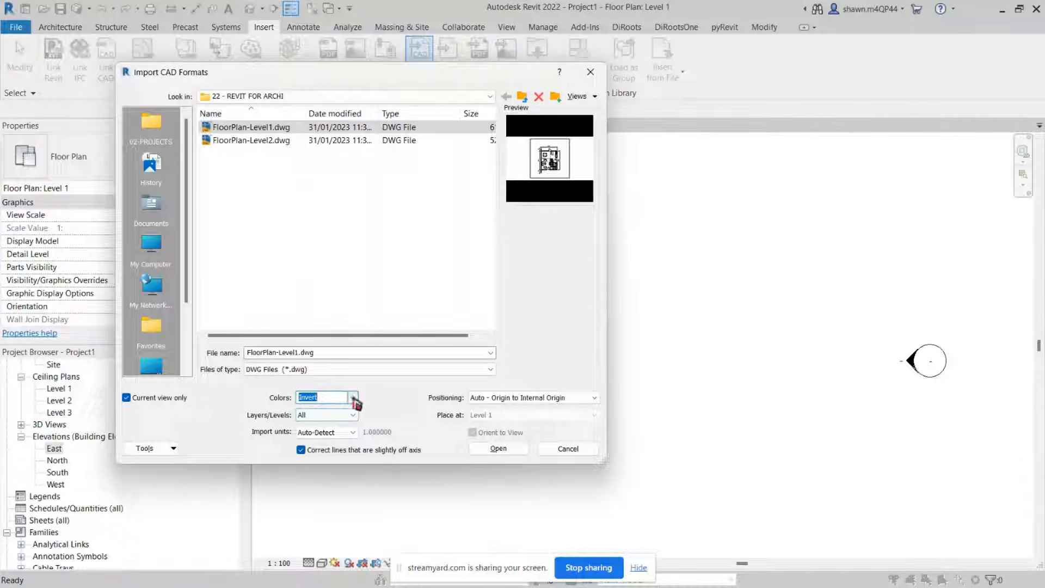
left_click(497, 449)
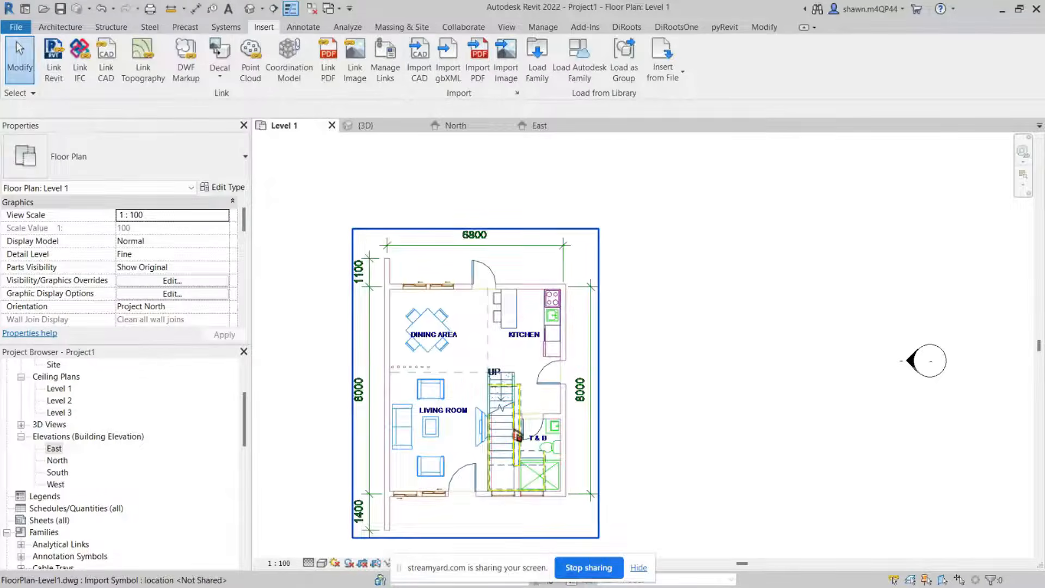
Step: Zoom and pan around the imported floor plan to inspect the drawing
scroll(519, 435, "down", 3)
scroll(514, 430, "down", 2)
scroll(514, 431, "up", 4)
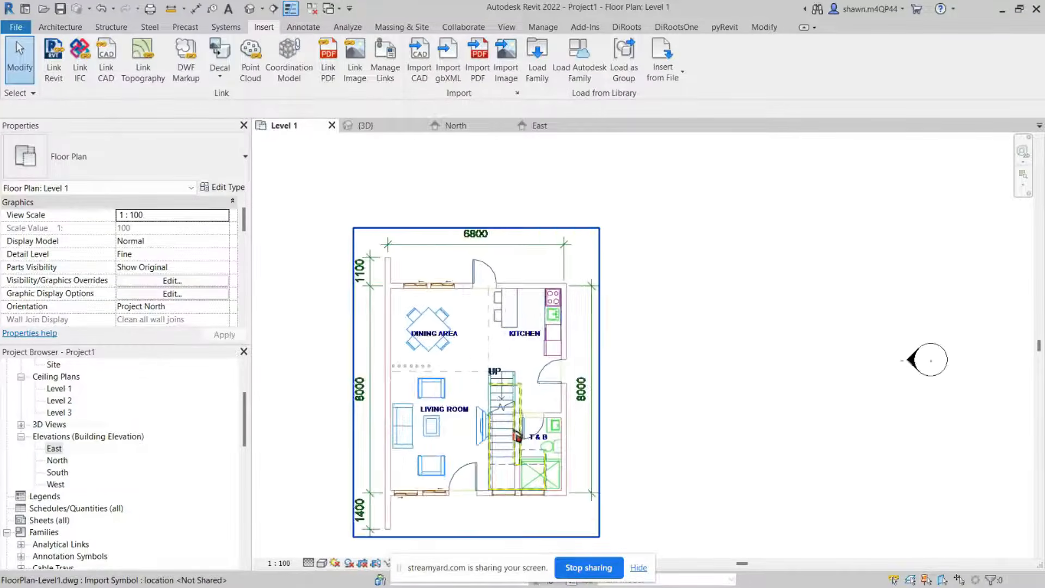
left_click(514, 430)
scroll(490, 370, "up", 2)
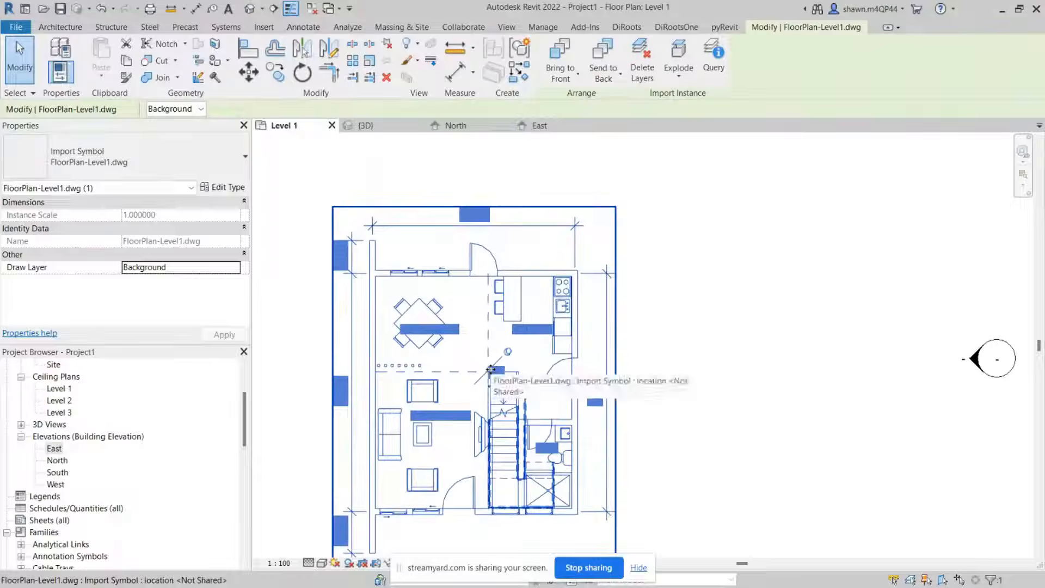
left_click(757, 374)
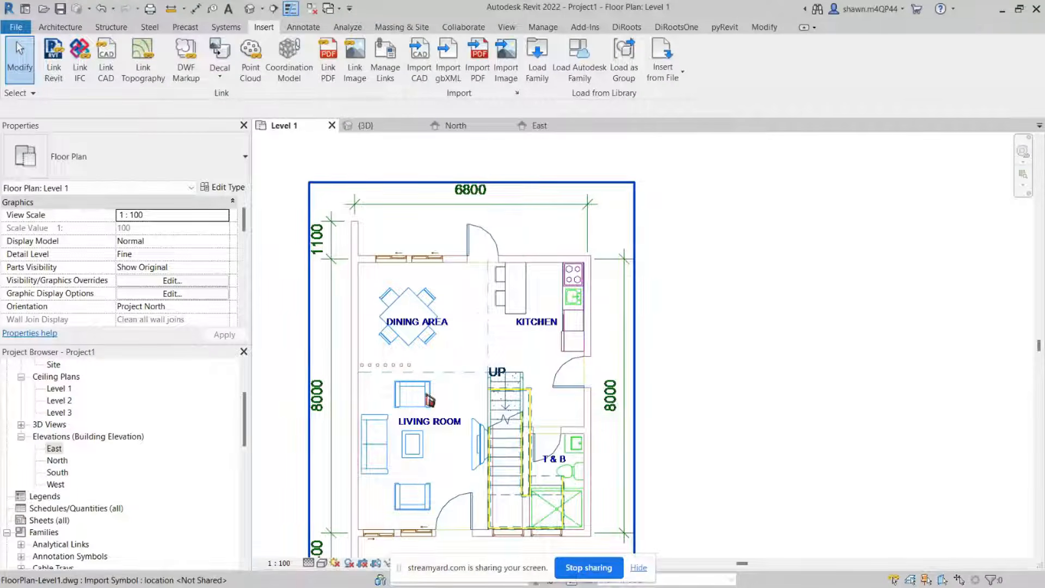
scroll(471, 347, "down", 1)
middle_click_drag(472, 357, 515, 353)
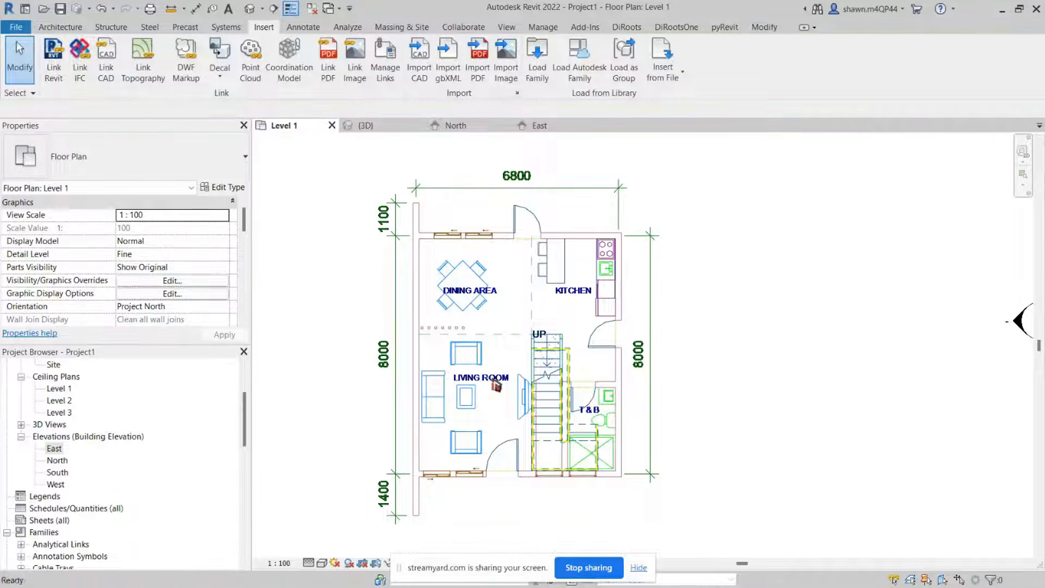
Step: Start the Wall tool in the Level 1 plan
key("w")
key("a")
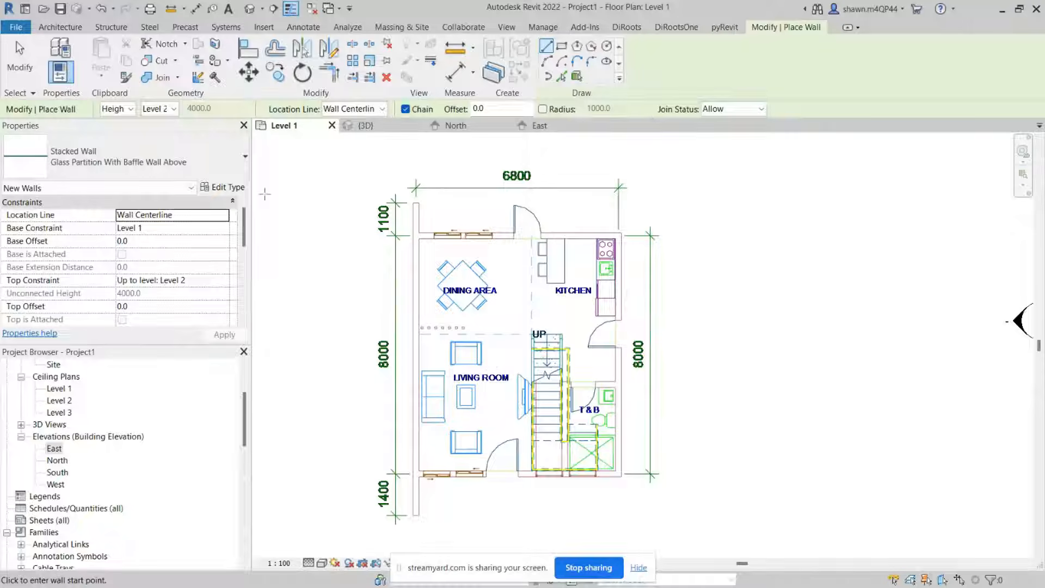
scroll(411, 208, "up", 2)
scroll(411, 210, "up", 3)
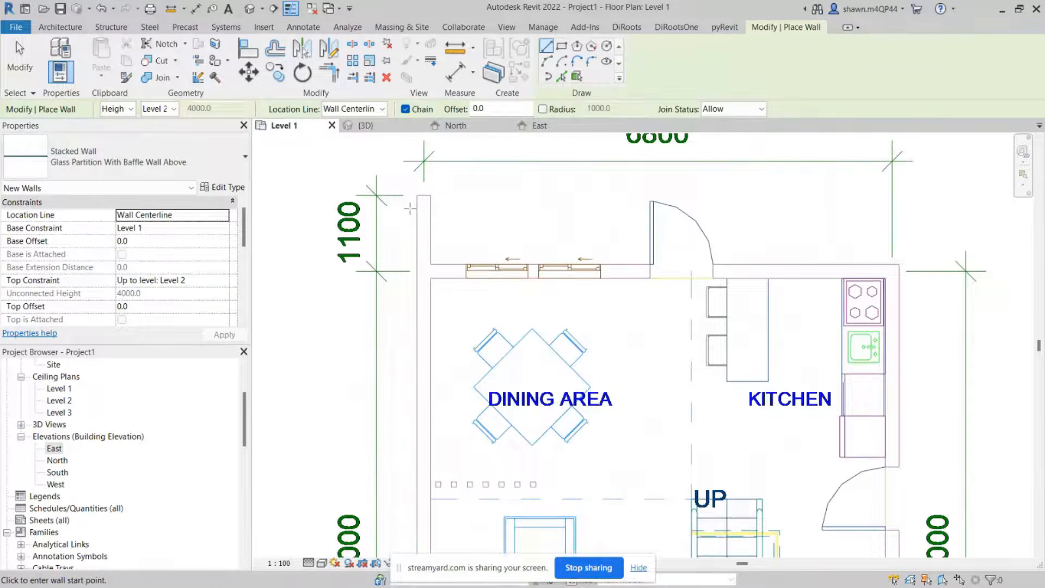
scroll(430, 244, "down", 2)
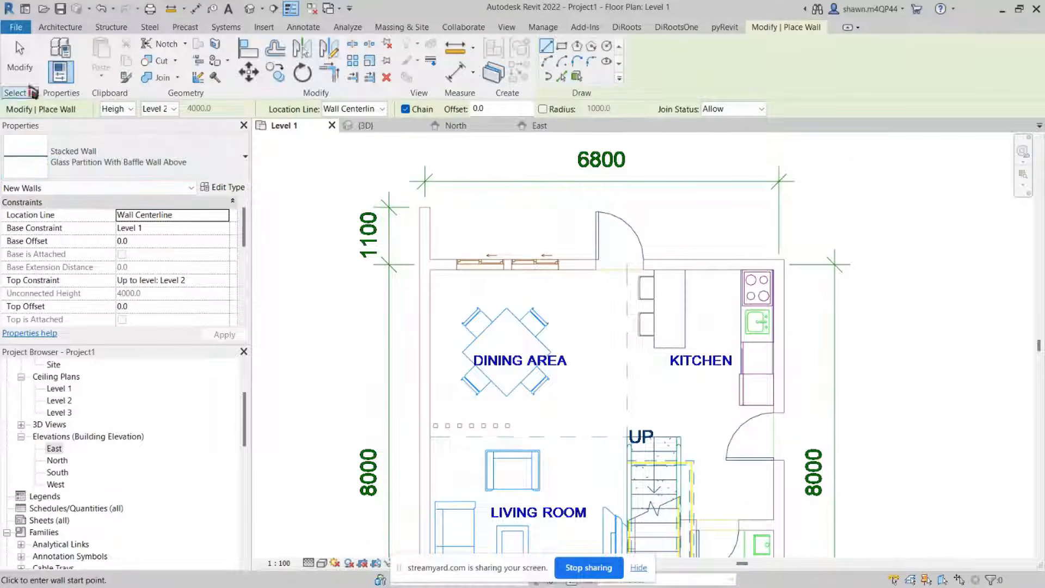
left_click(60, 27)
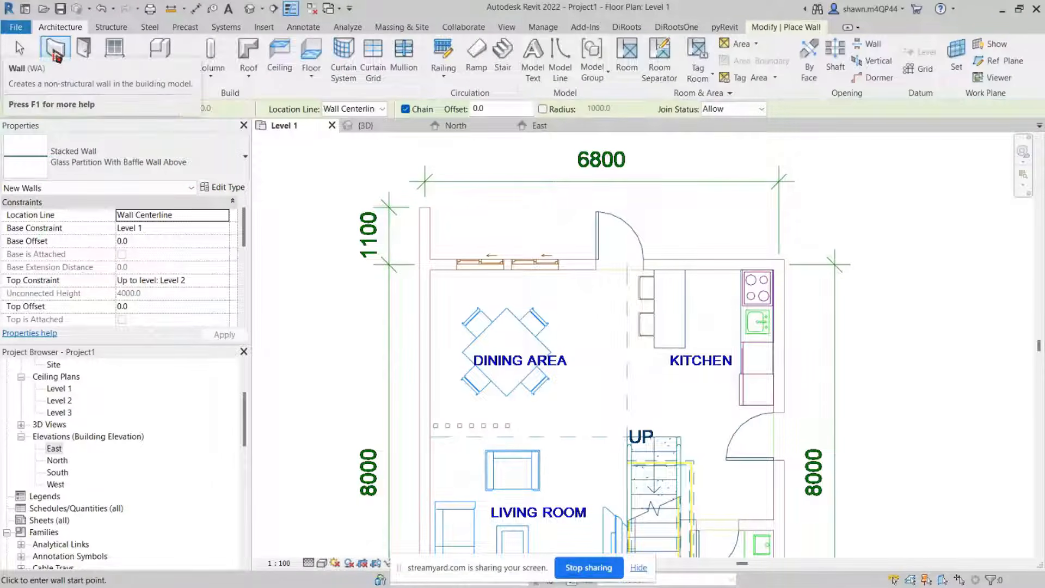
left_click(63, 46)
Step: Change the wall type to Basic Wall Generic - 200mm
left_click(144, 171)
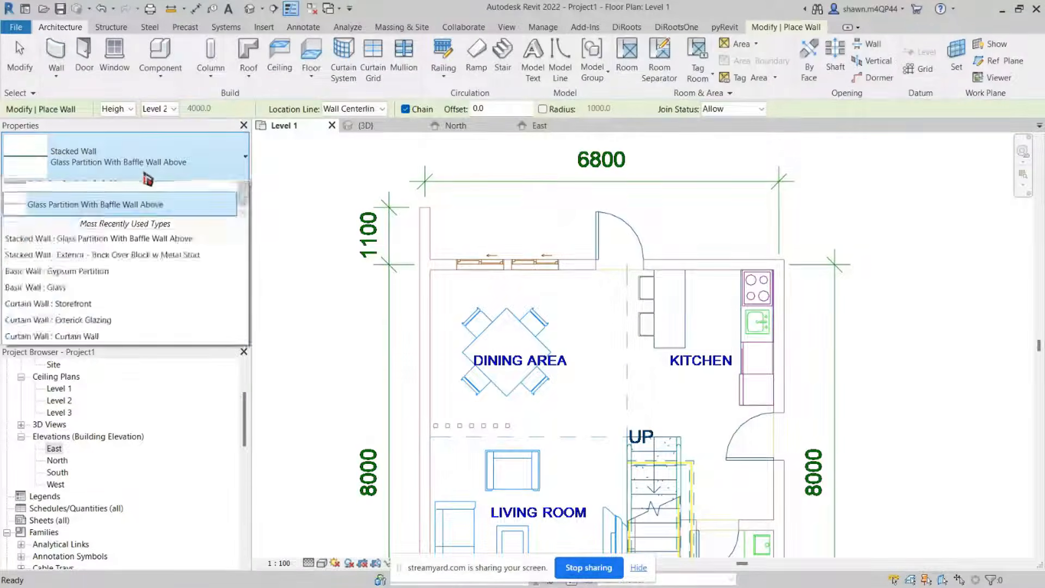
scroll(129, 277, "up", 2)
scroll(130, 282, "up", 3)
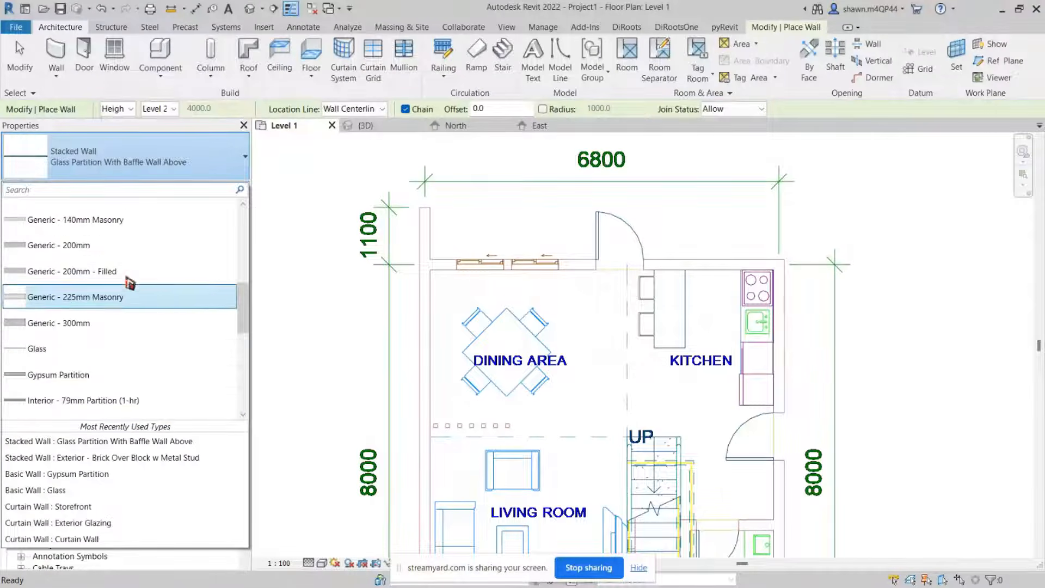
left_click(113, 248)
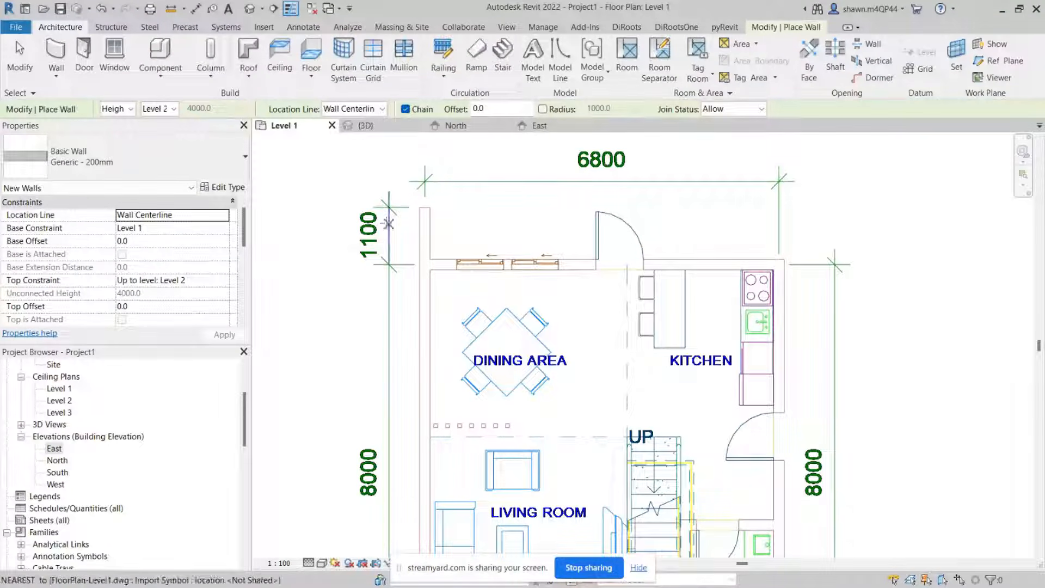
Step: Set the wall location line to Finish Face: Exterior
scroll(396, 214, "up", 2)
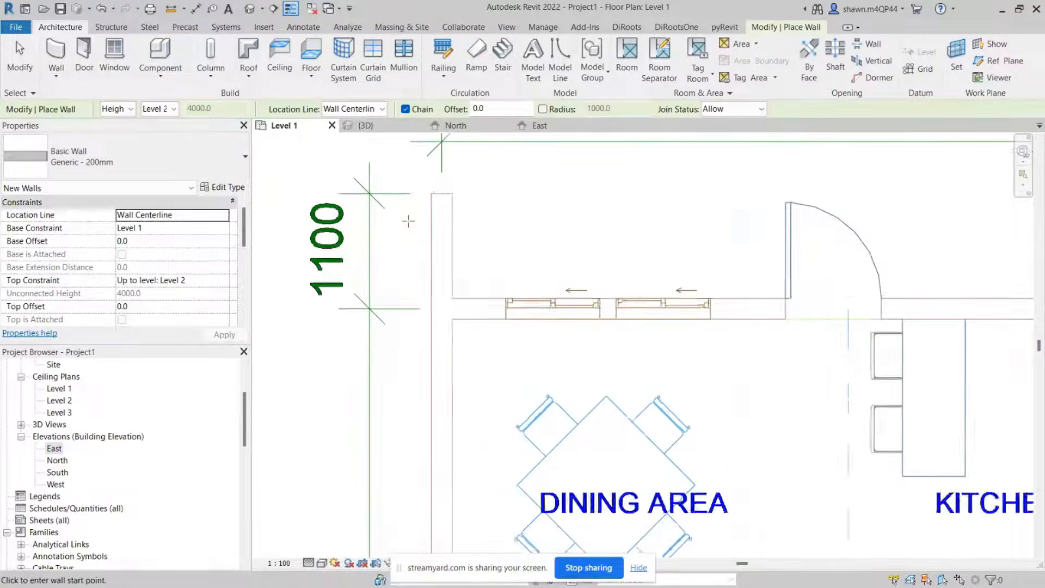
left_click(373, 110)
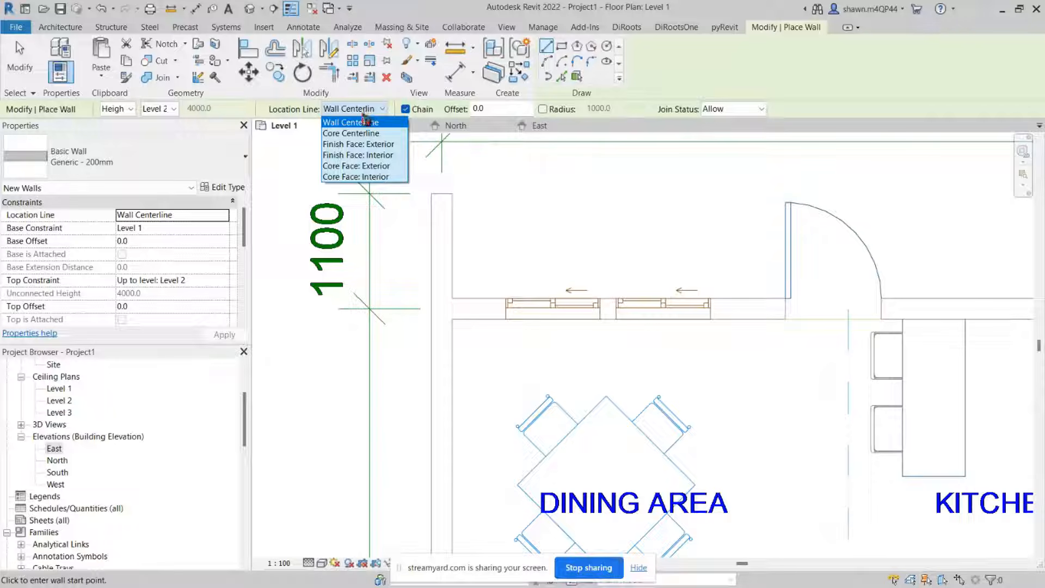
left_click(352, 146)
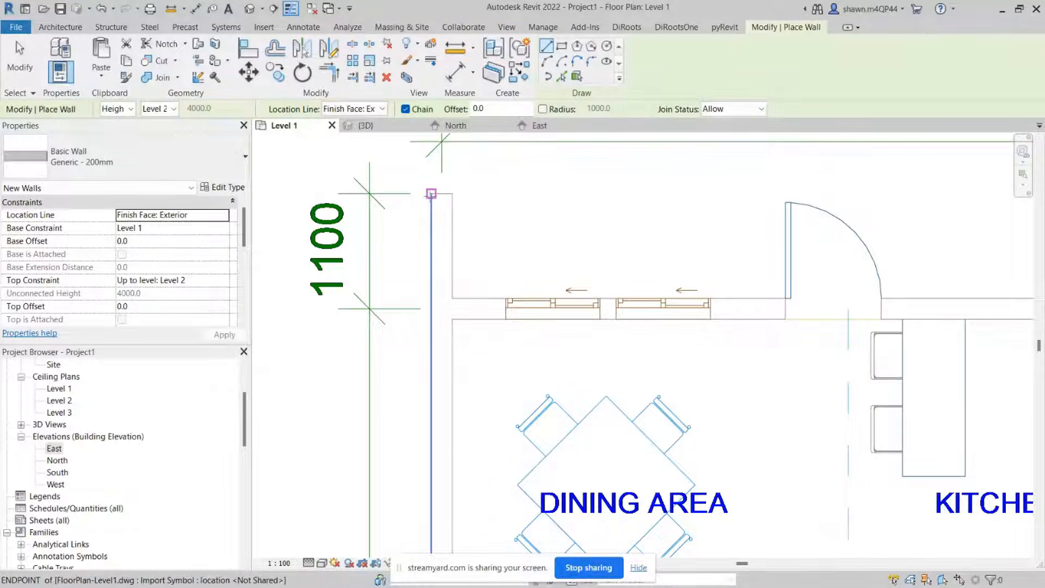
Step: Draw the left exterior wall along the floor plan's outer edge, from the top corner down to the bottom and back
left_click(431, 193)
scroll(422, 393, "down", 4)
middle_click_drag(448, 420, 438, 290)
scroll(428, 359, "up", 5)
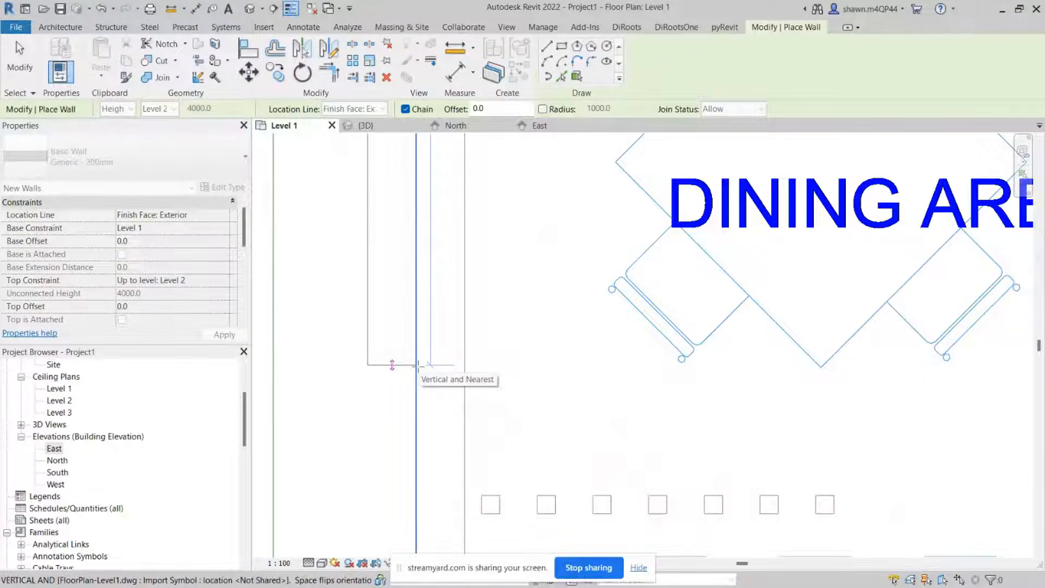
scroll(418, 365, "down", 5)
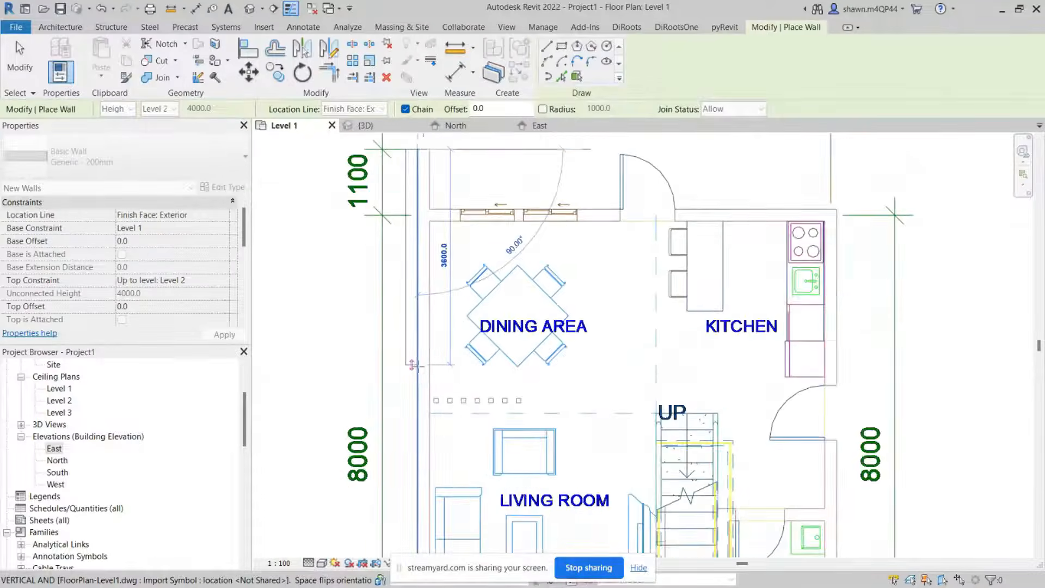
scroll(413, 365, "down", 1)
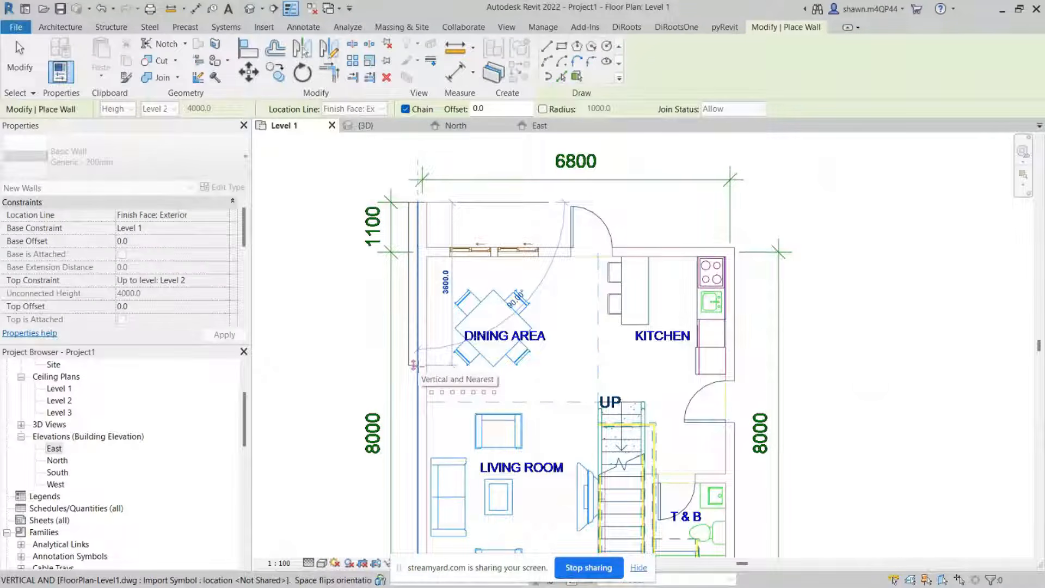
scroll(418, 366, "down", 1)
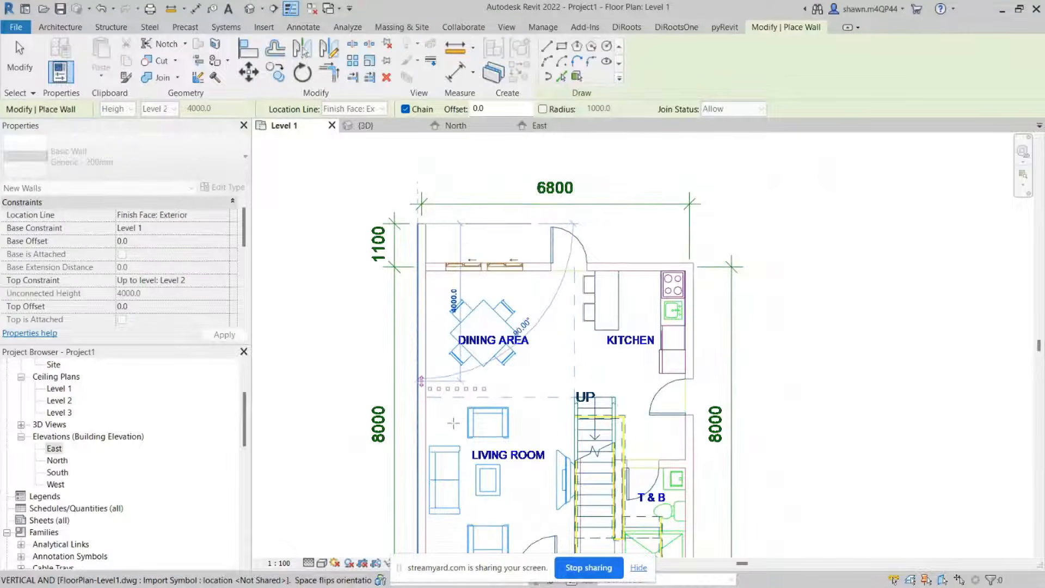
middle_click_drag(460, 351, 458, 54)
scroll(415, 306, "up", 3)
scroll(415, 306, "down", 1)
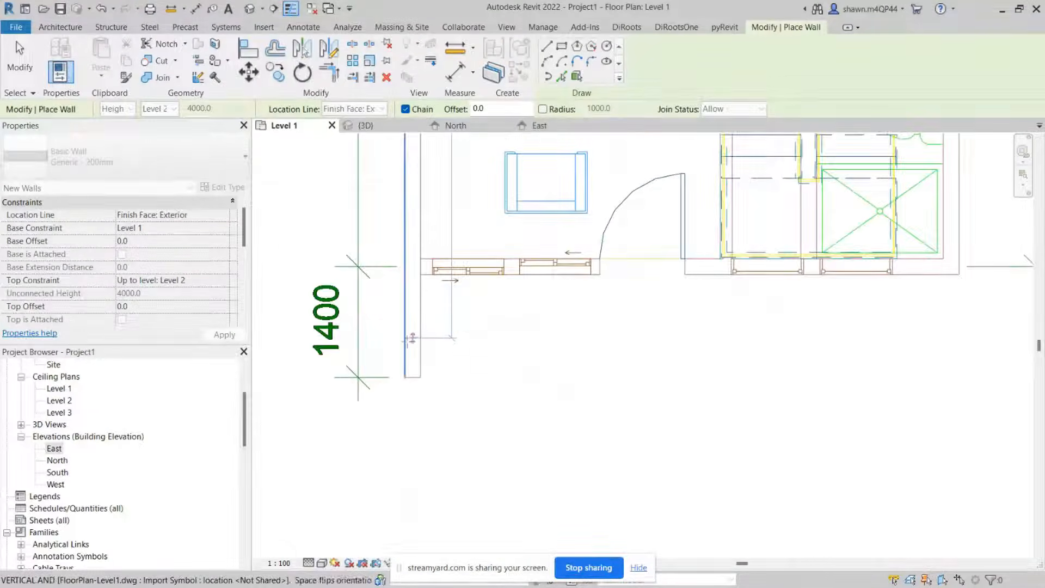
scroll(406, 359, "down", 1)
middle_click_drag(433, 338, 431, 547)
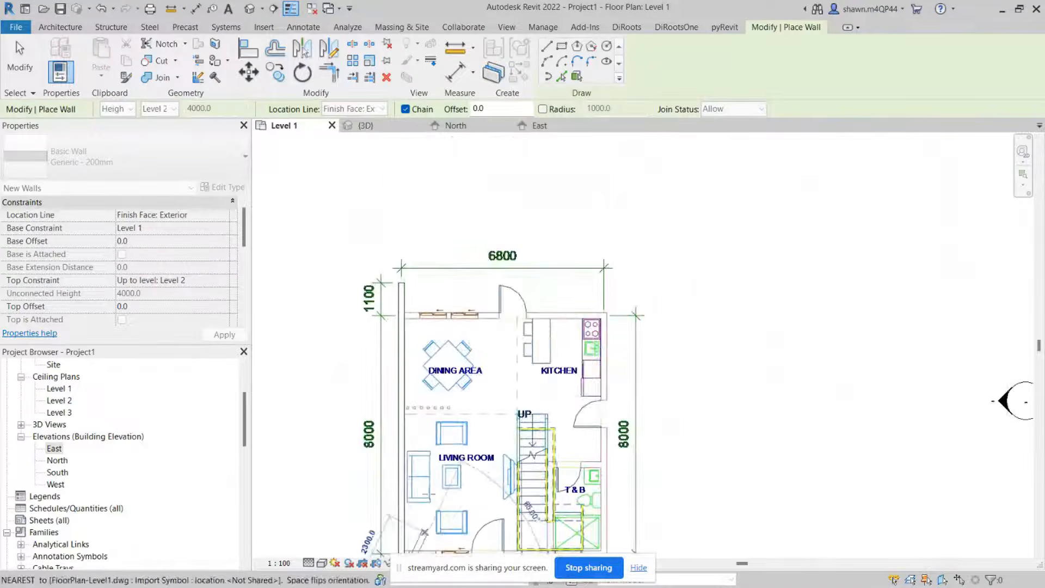
scroll(432, 314, "up", 4)
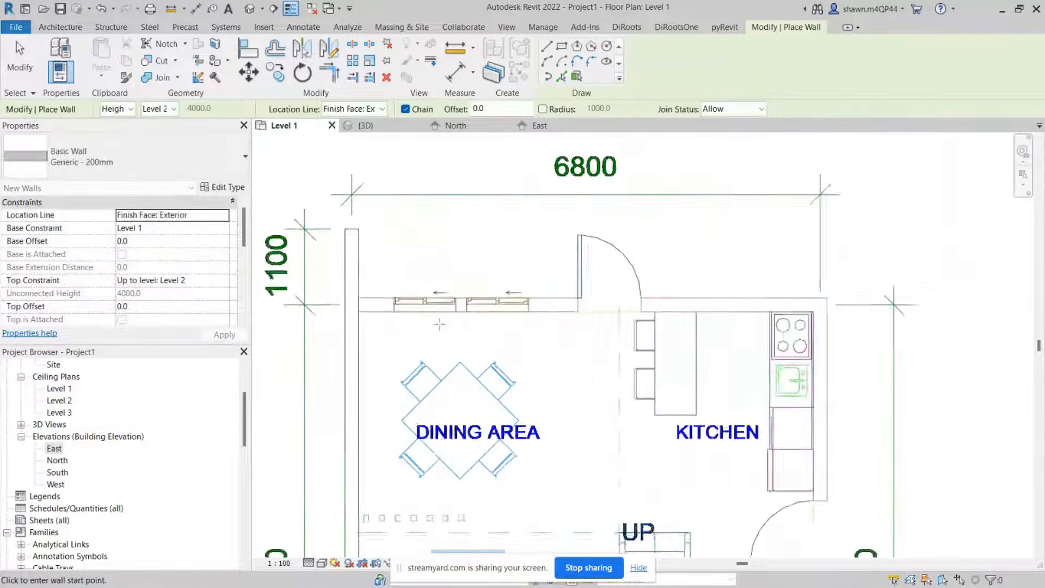
left_click(354, 294)
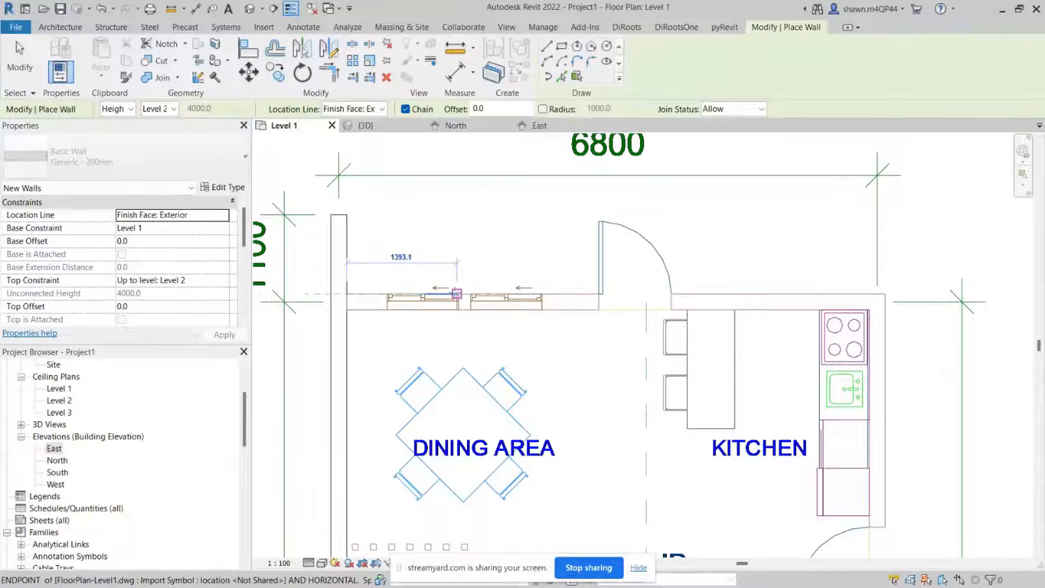
Step: Continue the wall chain along the top, right and bottom edges of the plan, closing it at the left wall
middle_click_drag(884, 293, 704, 290)
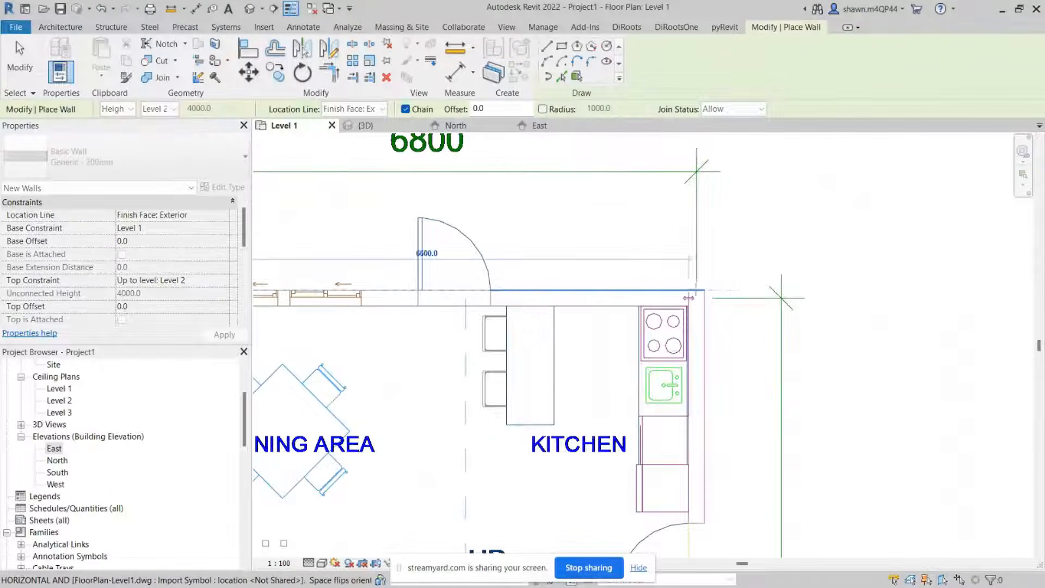
left_click(703, 290)
scroll(871, 311, "down", 5)
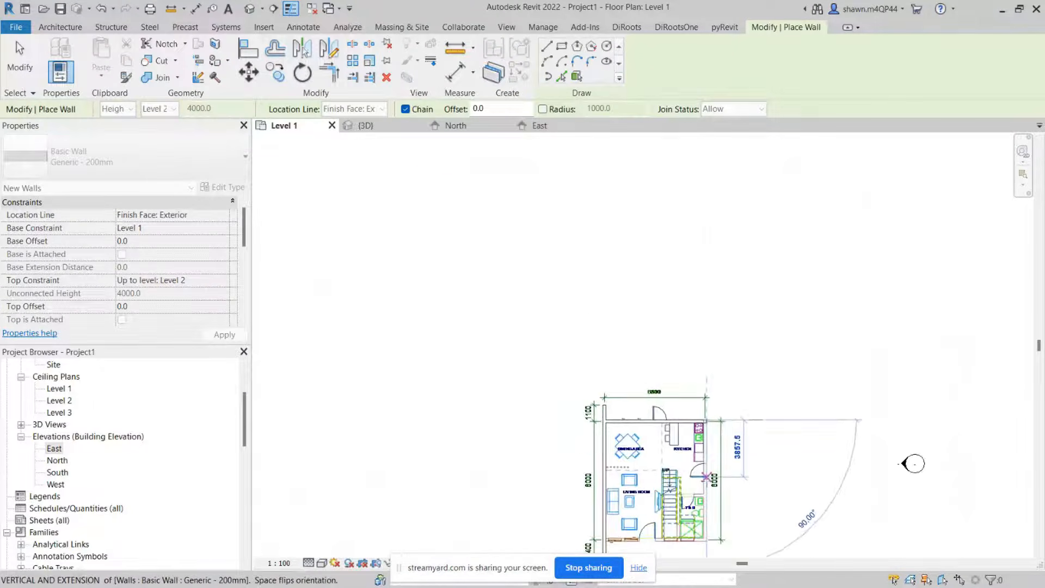
scroll(701, 404, "up", 6)
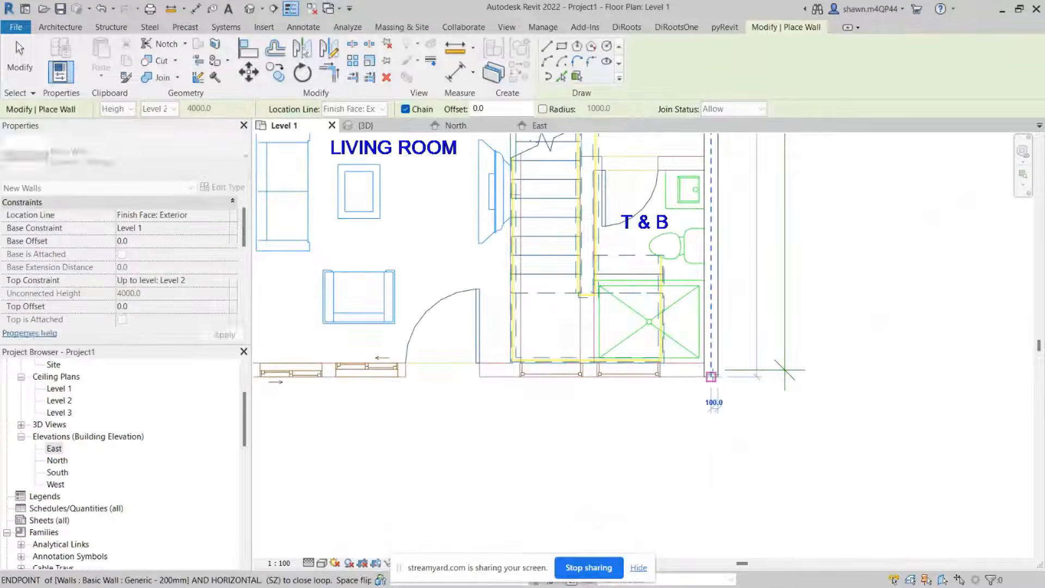
scroll(696, 384, "down", 1)
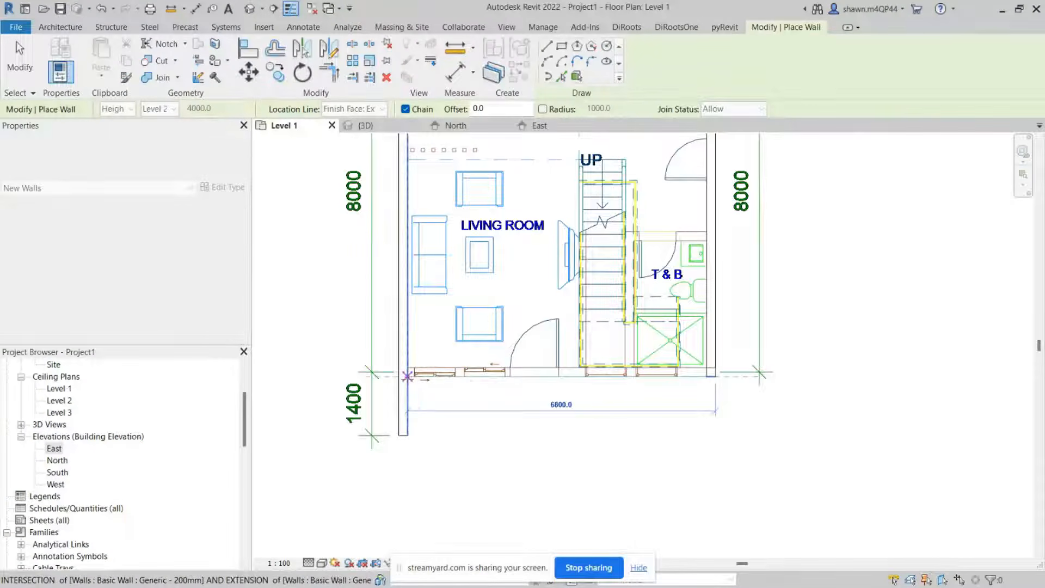
left_click(408, 376)
key("Escape")
key("Escape")
Step: Inspect the new walls in the 3D view and return to the Level 1 plan
scroll(653, 381, "down", 2)
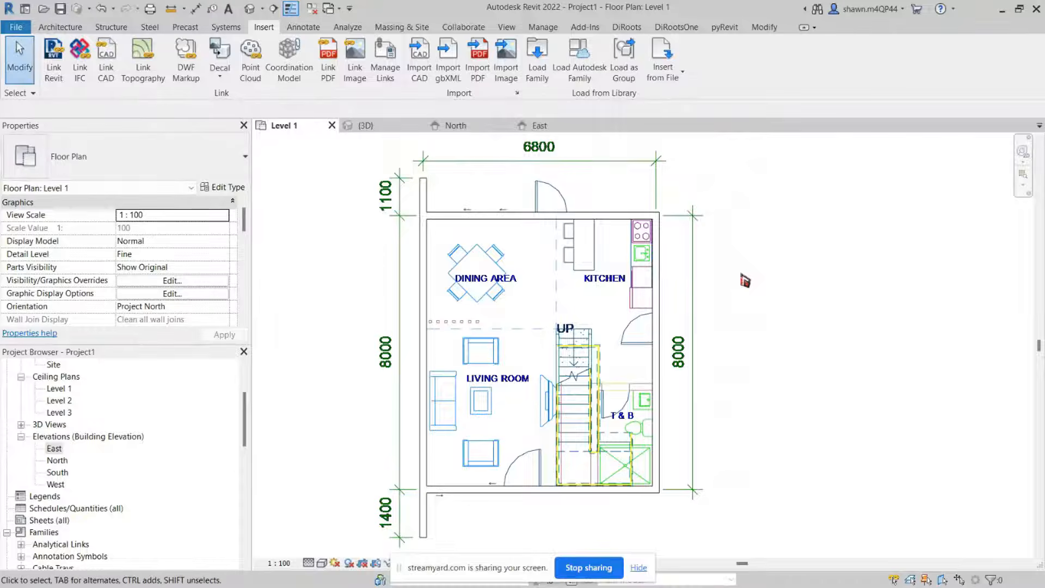
left_click(367, 127)
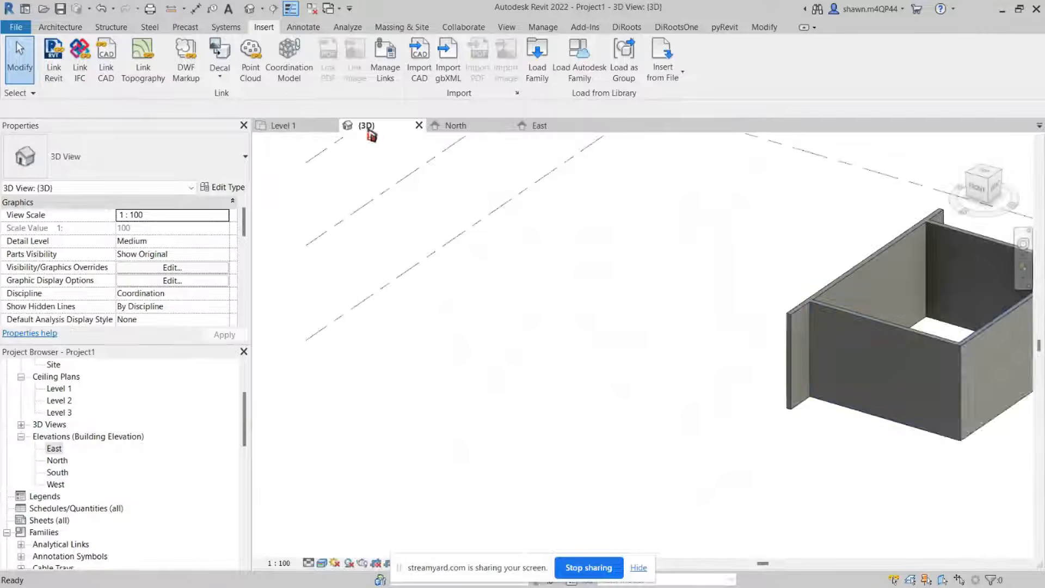
middle_click_drag(849, 327, 642, 376, "shift")
left_click(684, 335)
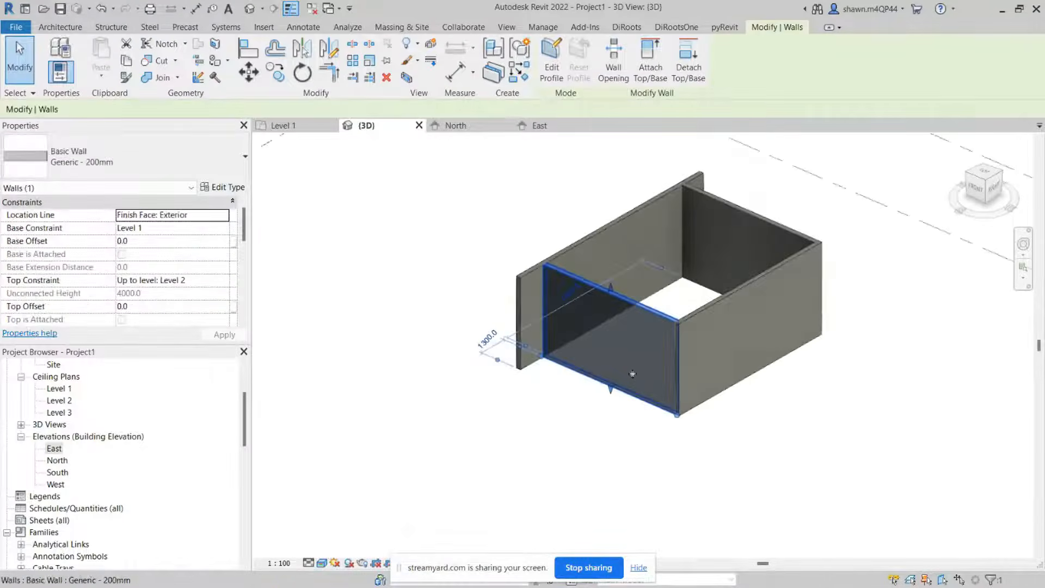
left_click(303, 126)
key("Escape")
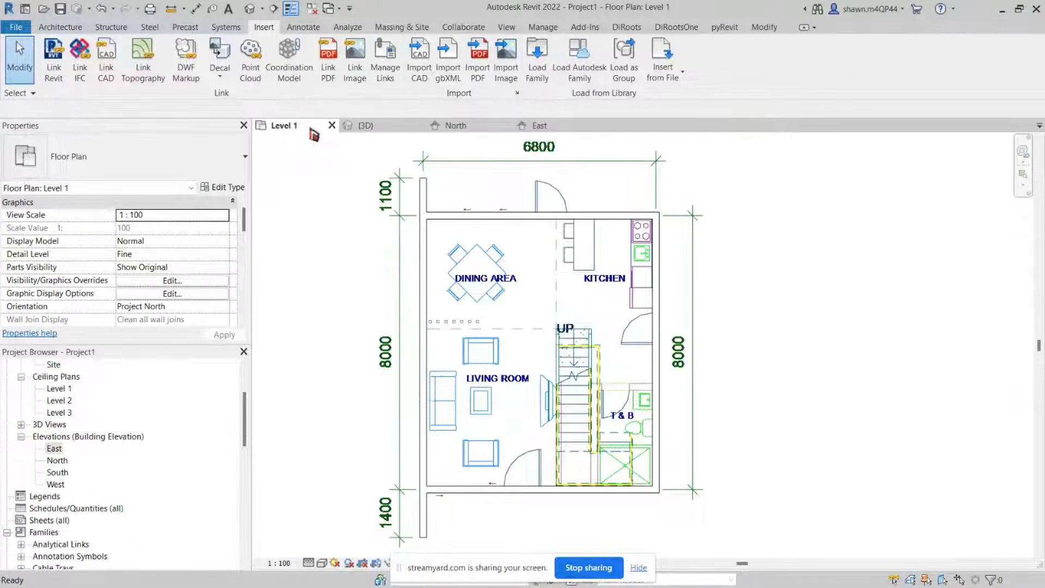
middle_click_drag(606, 397, 579, 396)
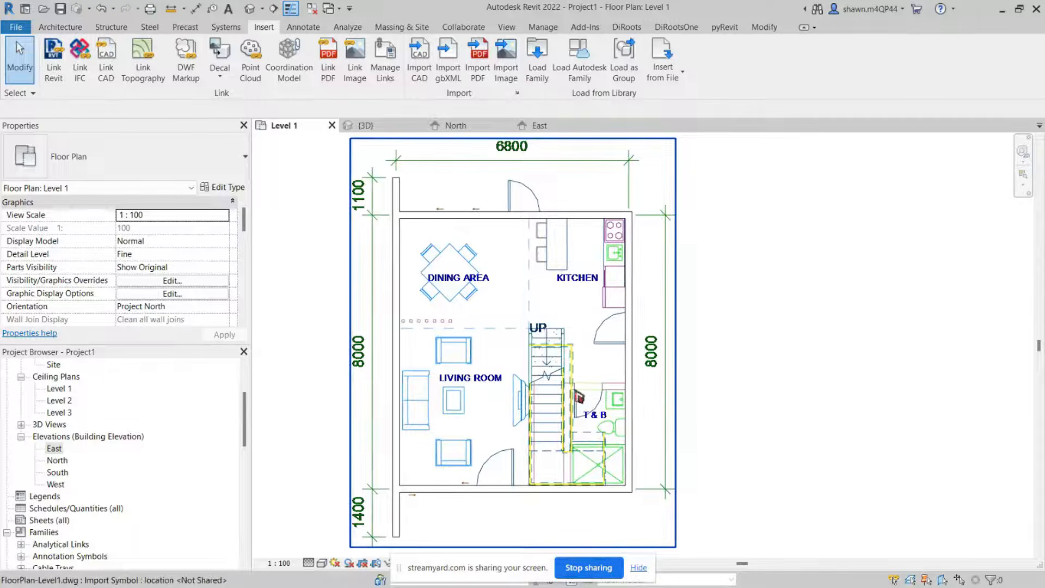
key("ctrl")
key("ctrl")
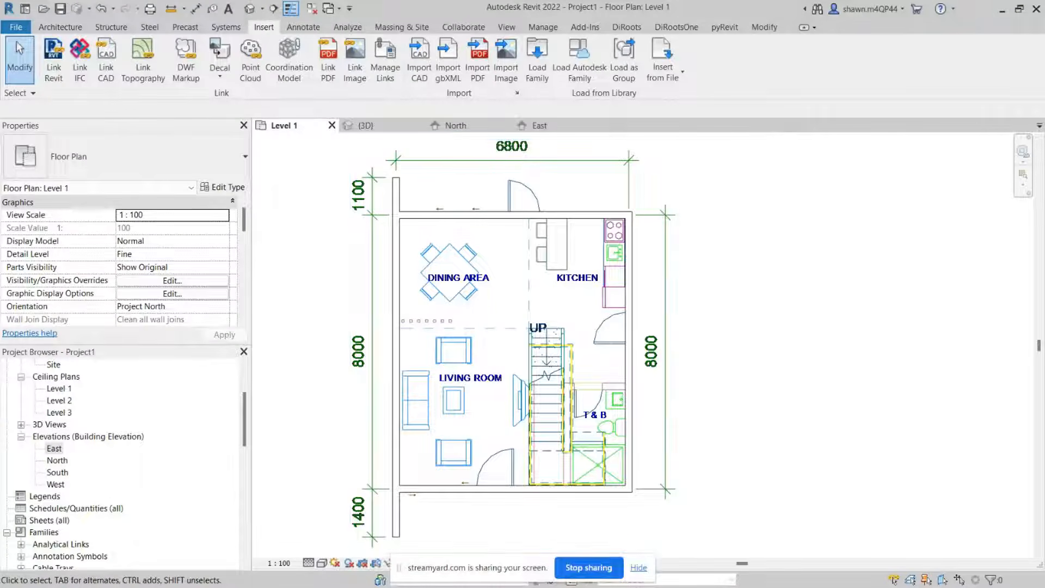
Step: Switch to the REVIT FOR ARCHITECTURE presentation to review the learning objectives slide, then return
key("alt+Tab")
left_click(413, 369)
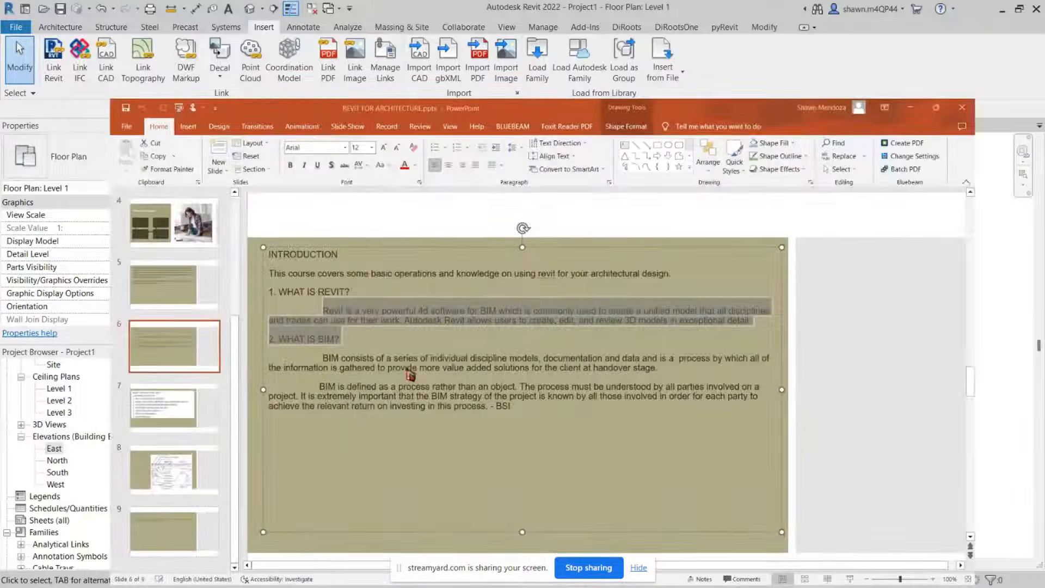
left_click(57, 372)
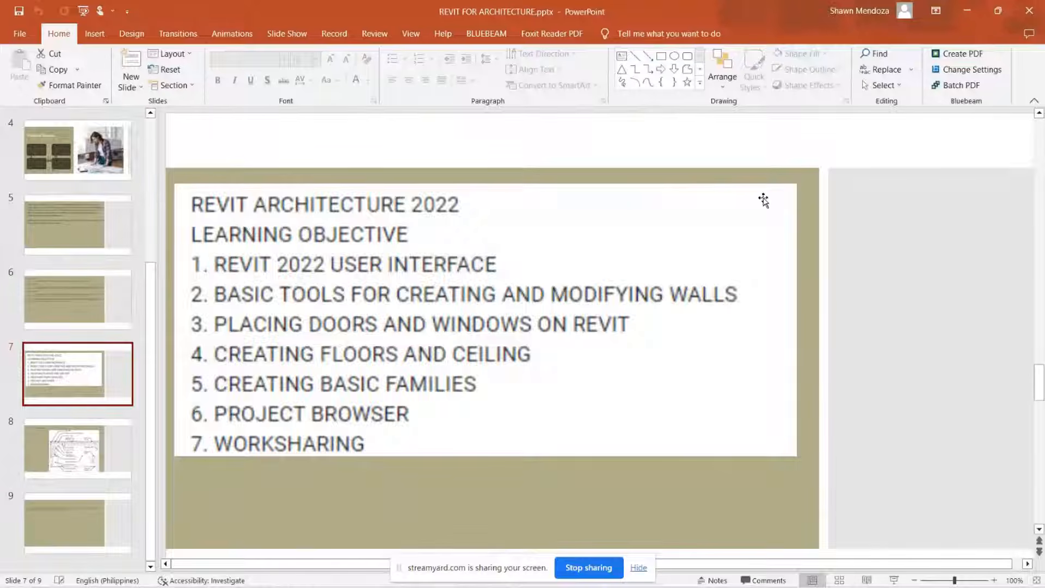
left_click(967, 10)
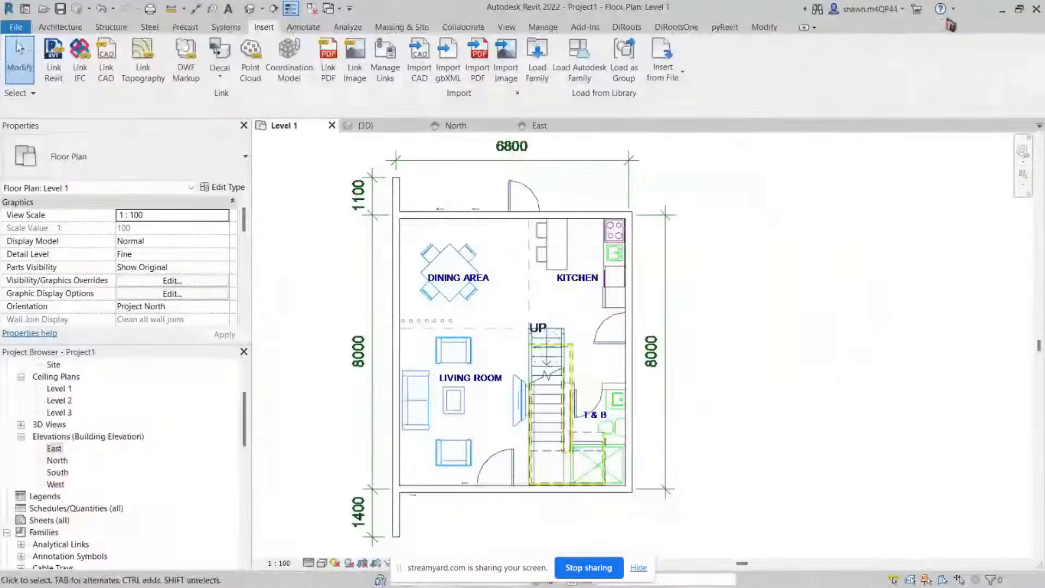
Step: Start the Door tool and choose the M_Single-Flush 0915 x 2134mm door type
left_click(61, 28)
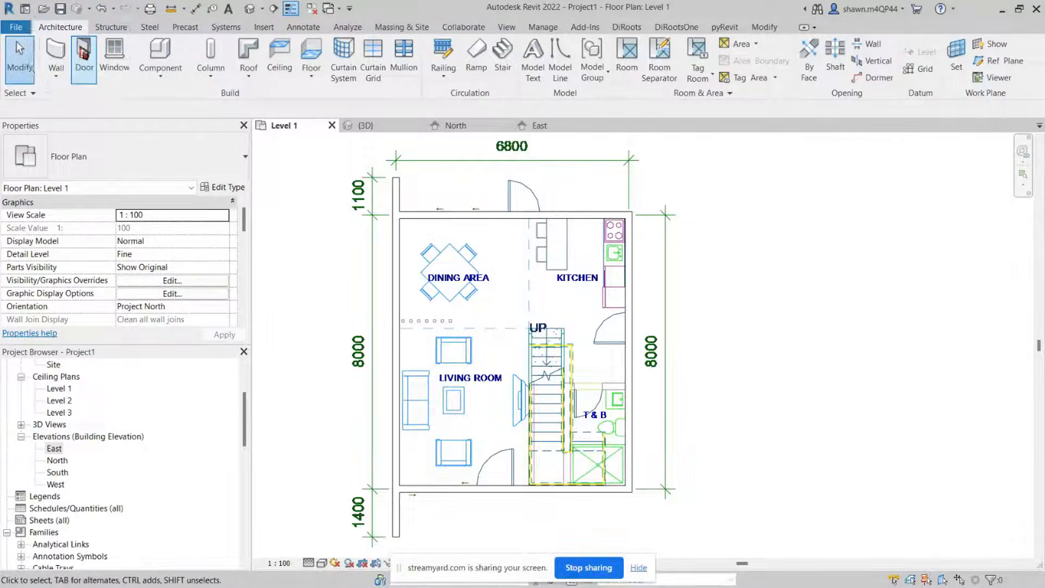
left_click(83, 54)
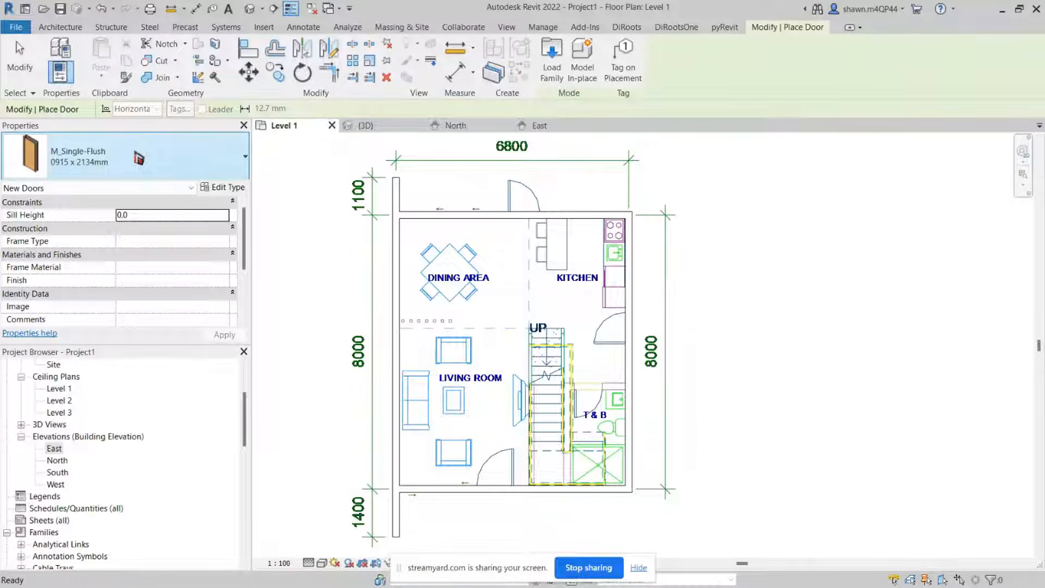
left_click(139, 159)
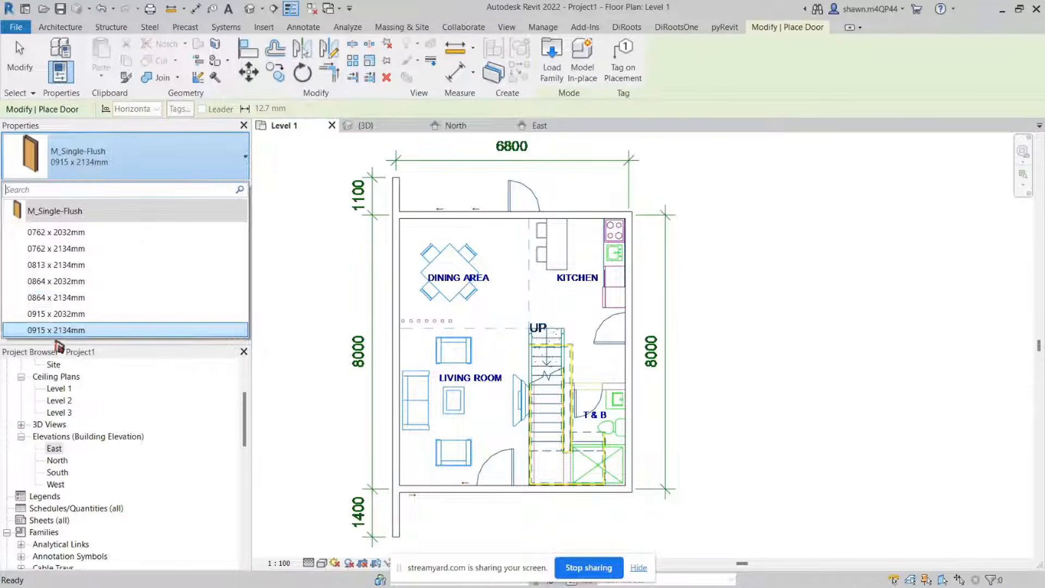
mouse_move(58, 341)
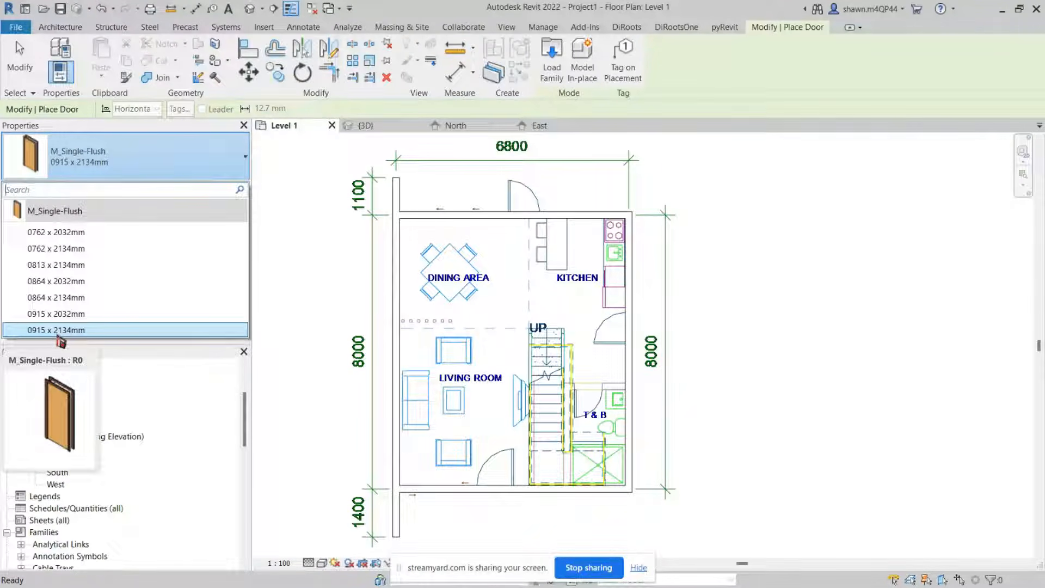
left_click(59, 334)
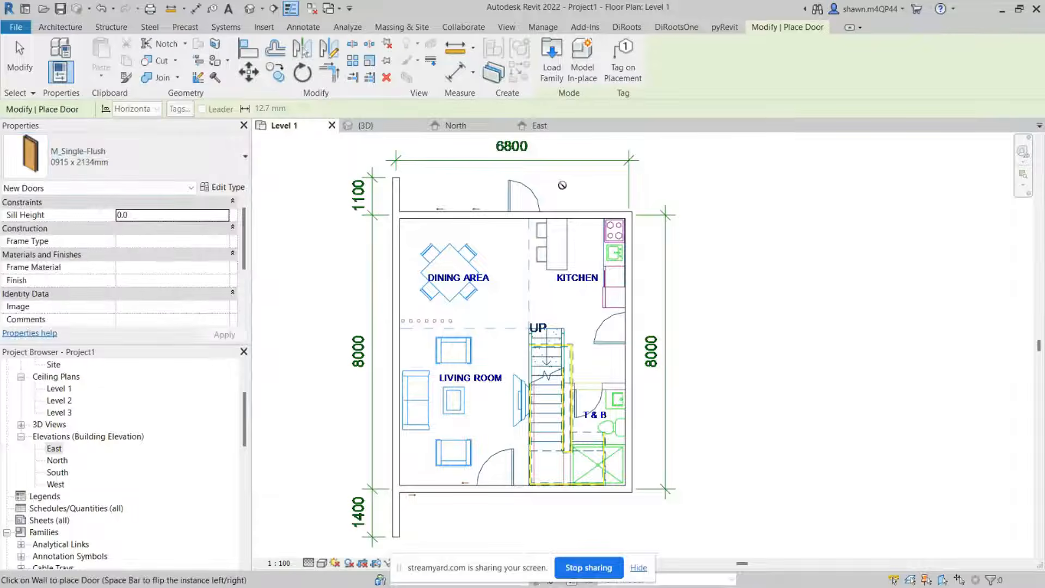
Step: Place a single-flush door in the top wall at the dining area entrance, then select it to check its placement
scroll(544, 184, "up", 3)
scroll(545, 184, "up", 1)
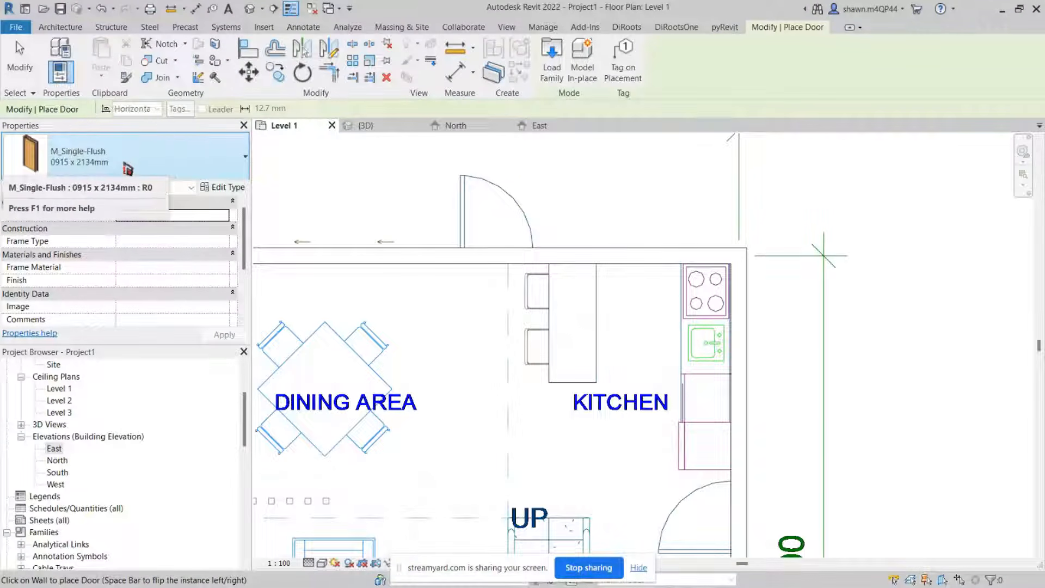
middle_click_drag(463, 220, 479, 310)
scroll(479, 313, "up", 2)
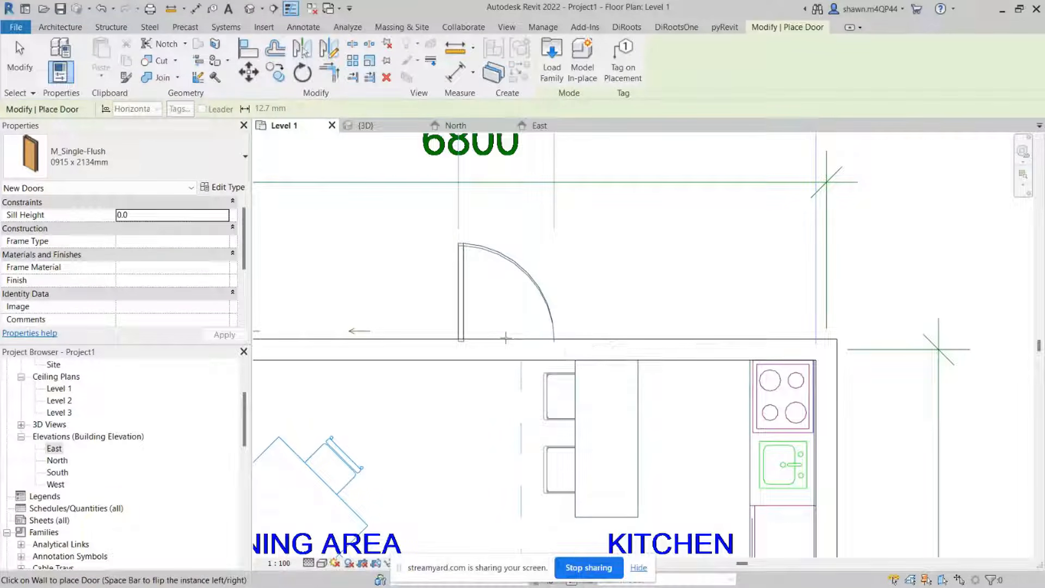
scroll(505, 338, "down", 1)
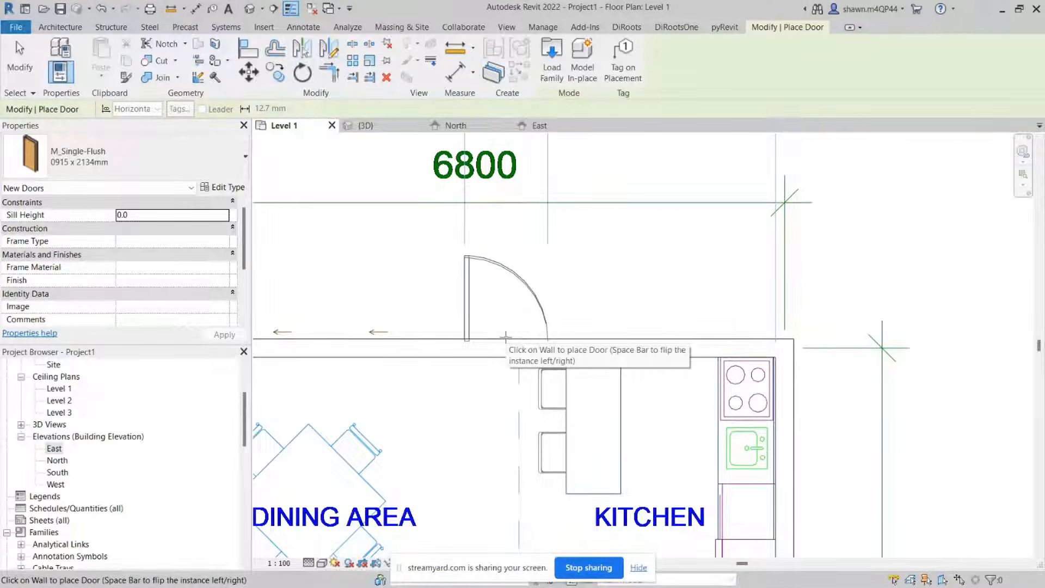
left_click(505, 338)
key("Escape")
key("Escape")
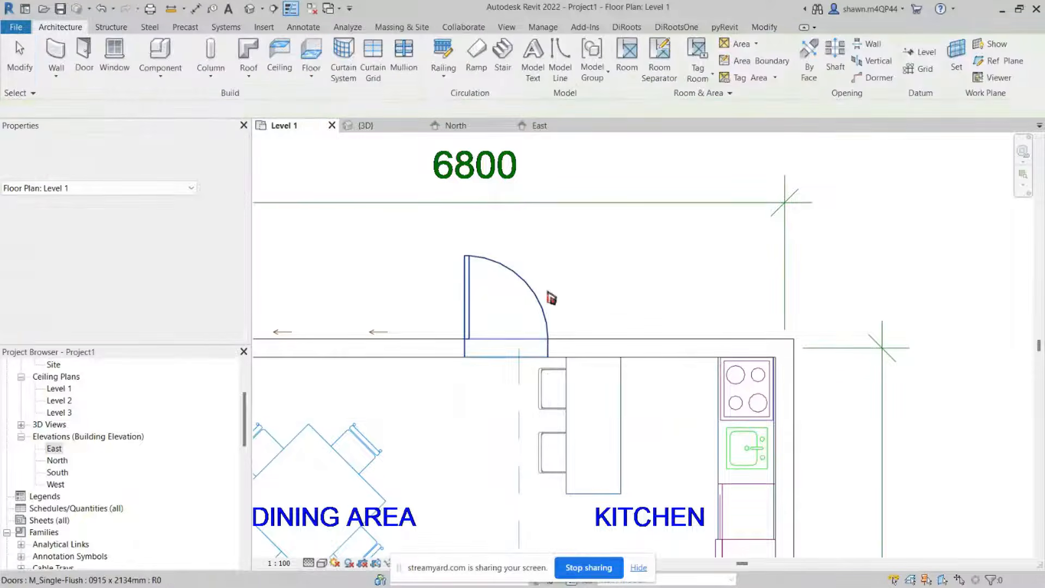
left_click(539, 311)
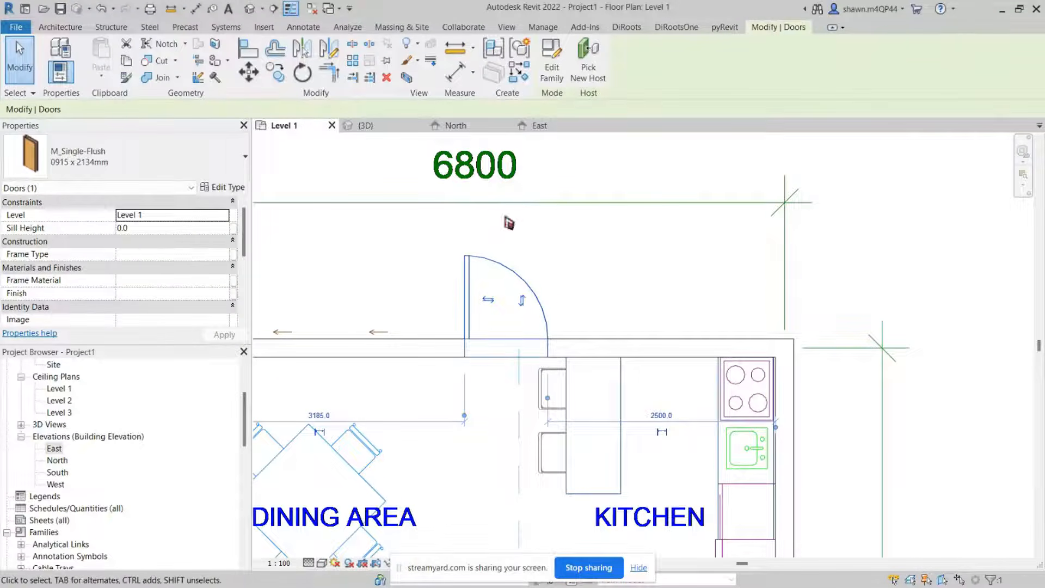
key("Escape")
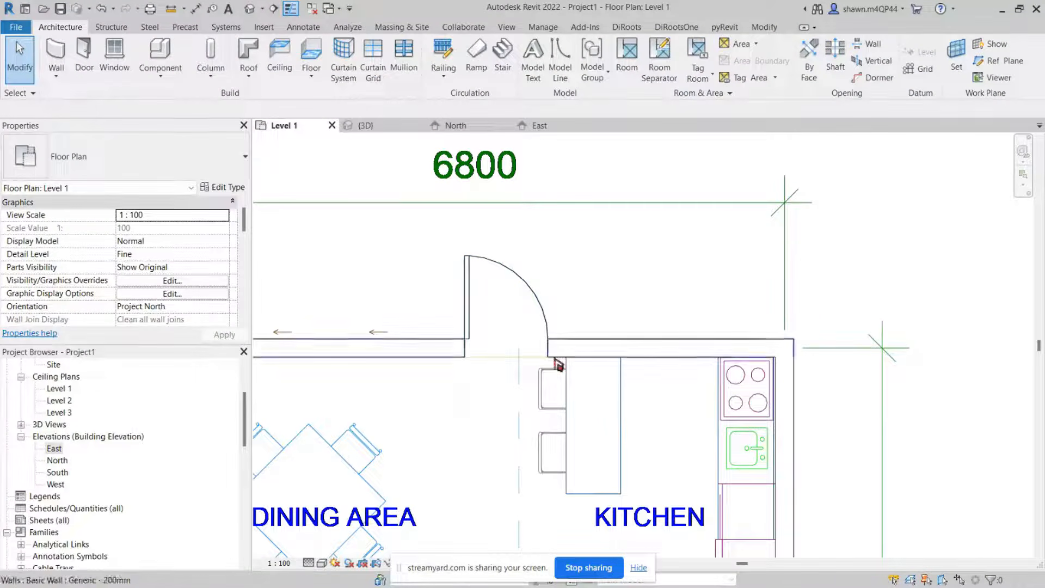
scroll(575, 296, "down", 2)
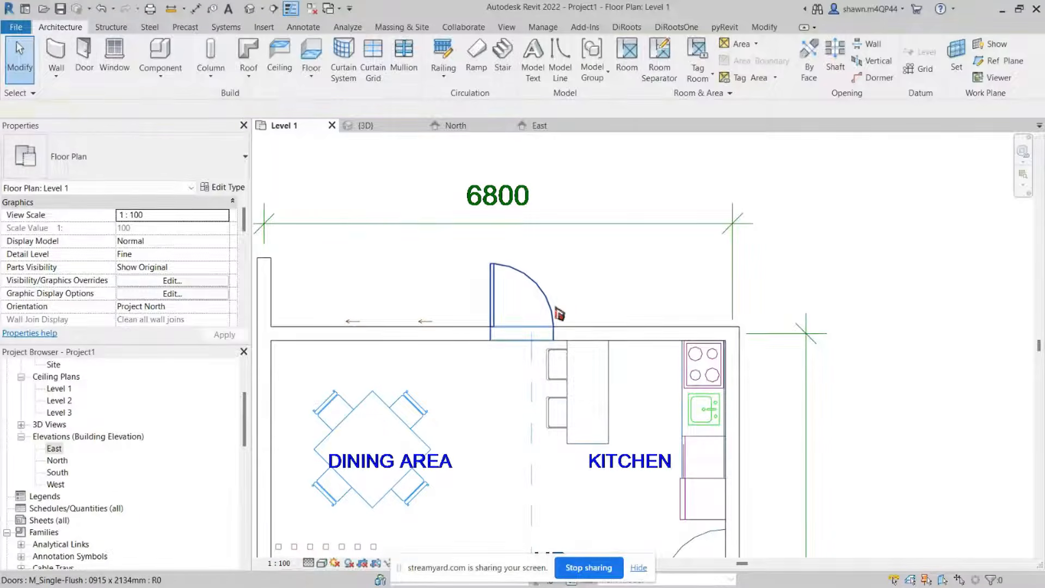
left_click(559, 314)
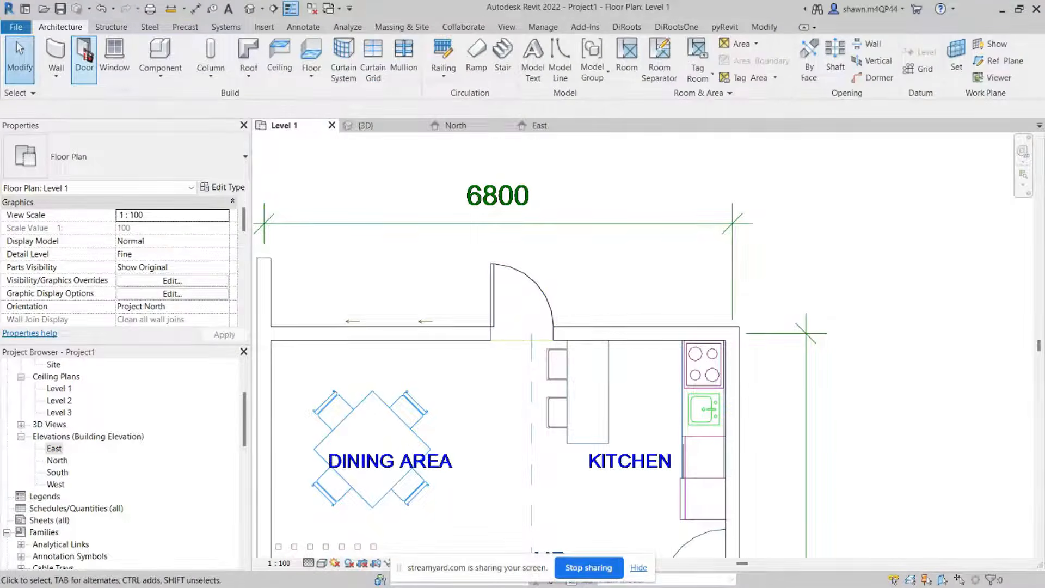
Step: Place another door in the right wall at the kitchen entrance, flipping its swing to match the plan's door
left_click(87, 53)
scroll(671, 198, "down", 2)
middle_click_drag(768, 423, 723, 253)
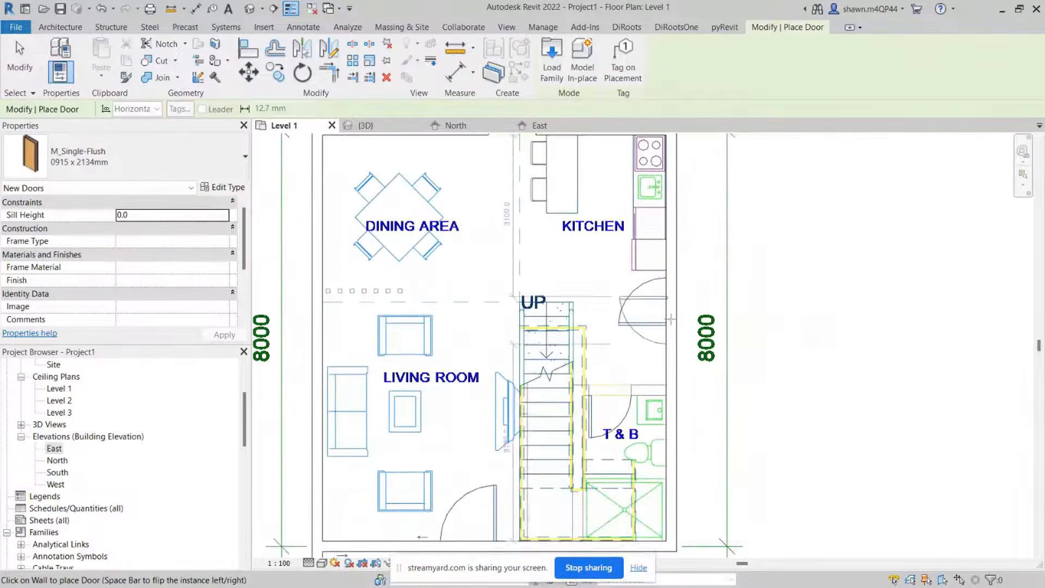
scroll(669, 320, "up", 2)
middle_click_drag(670, 277, 644, 398)
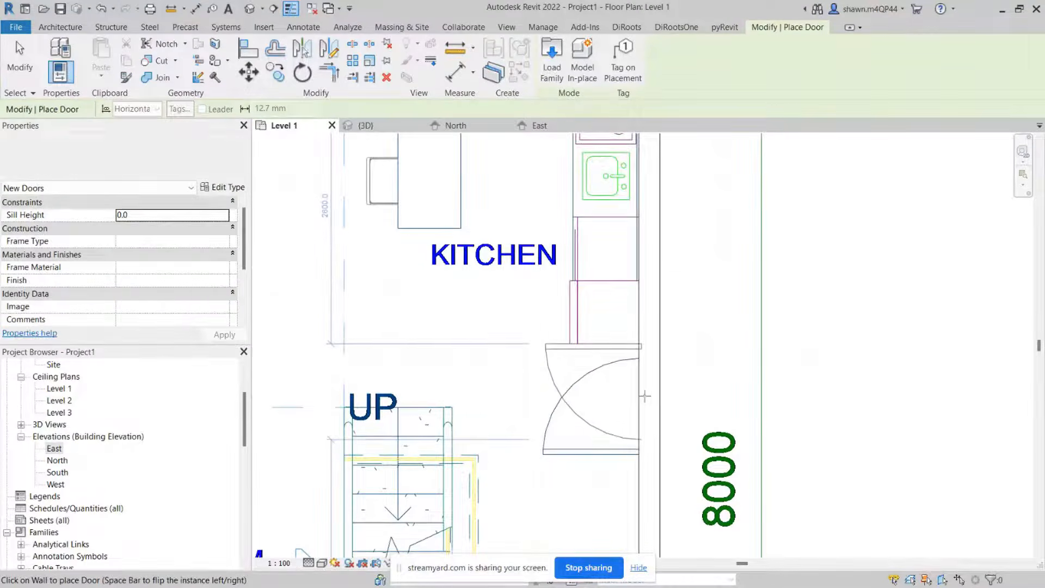
scroll(644, 400, "up", 2)
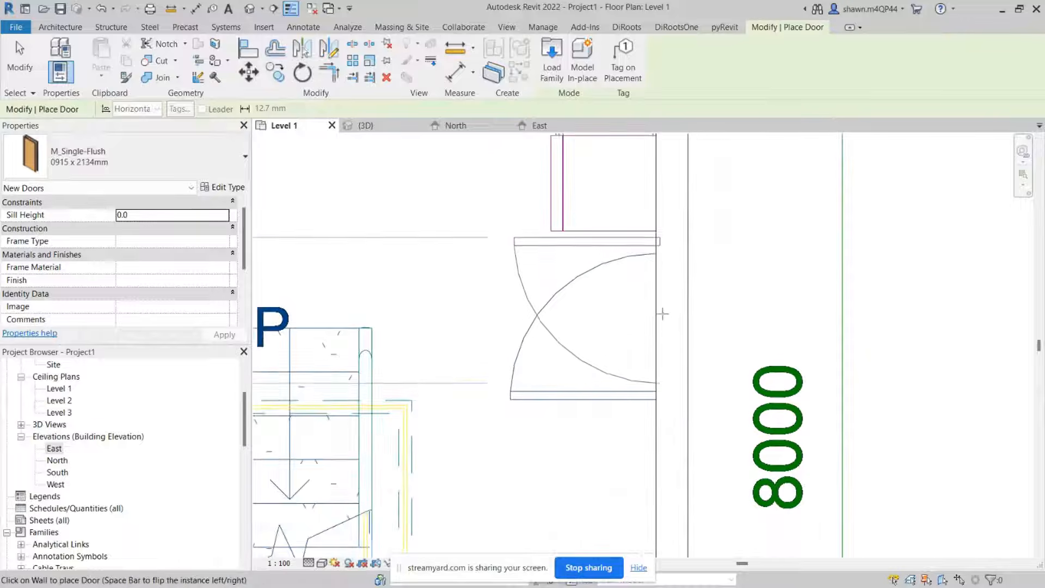
scroll(663, 327, "up", 2)
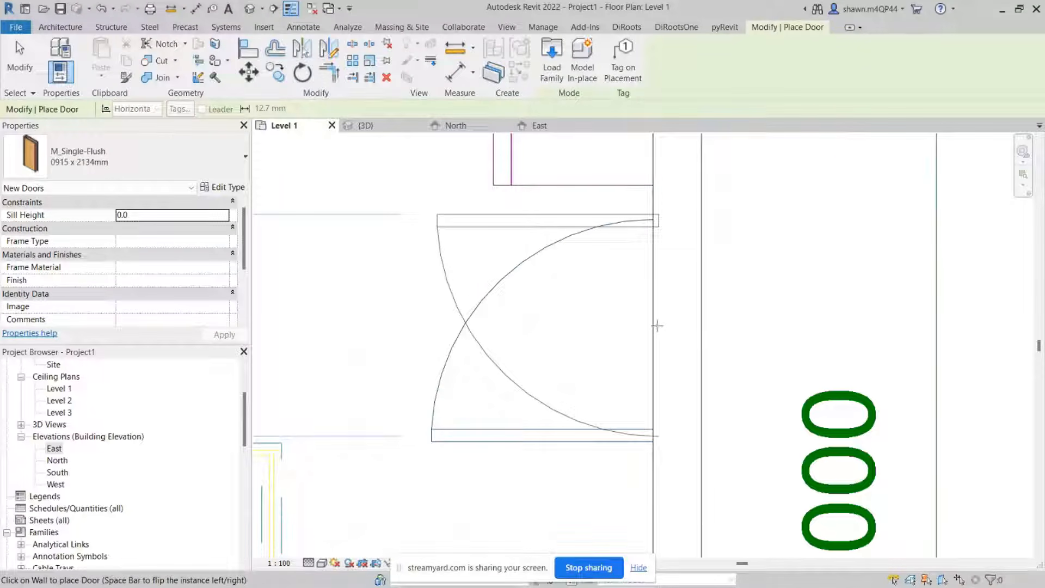
key("space")
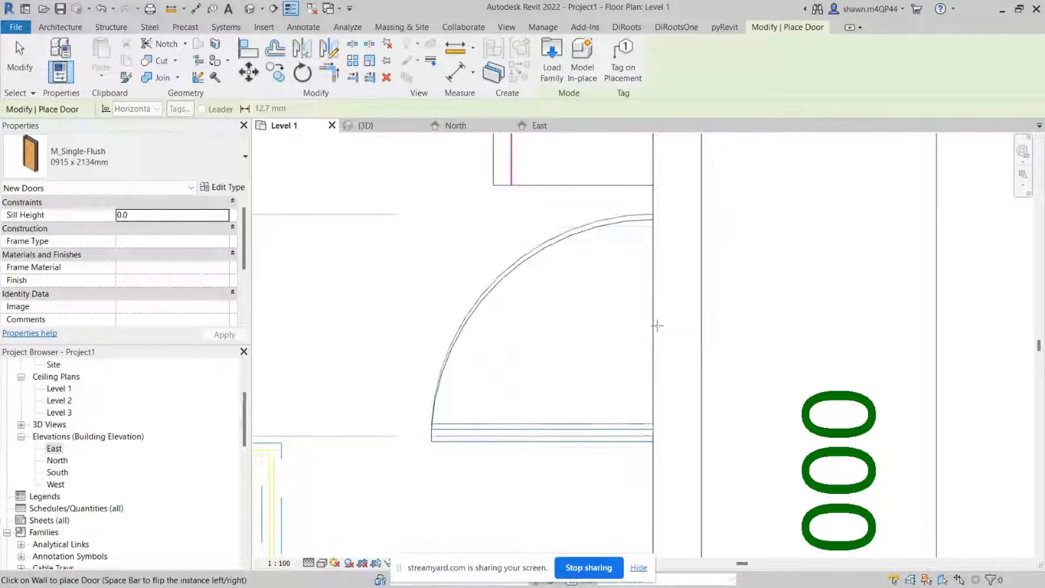
key("space")
key("space")
key("space")
key("space")
key("space")
key("space")
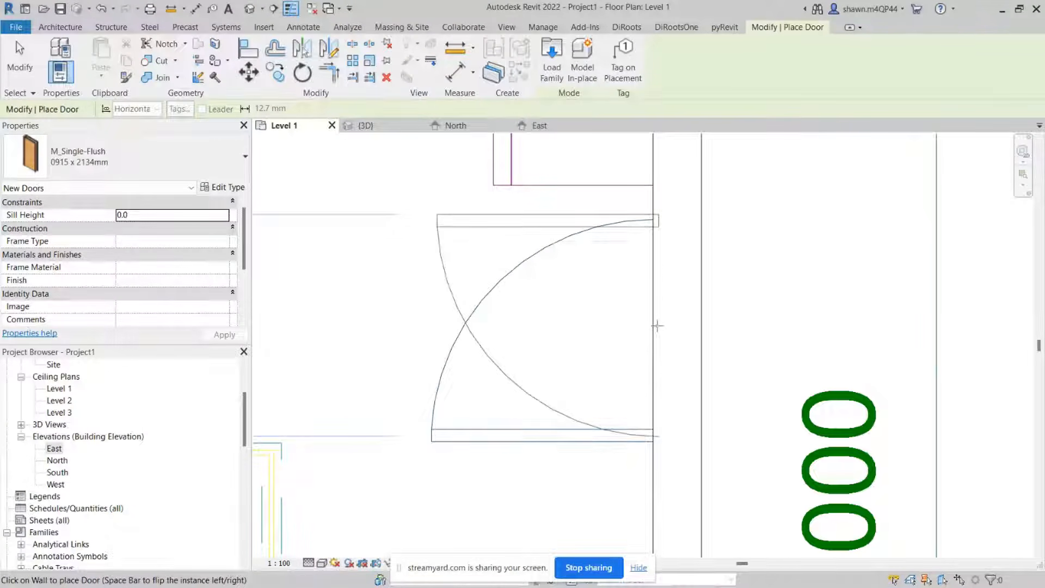
key("space")
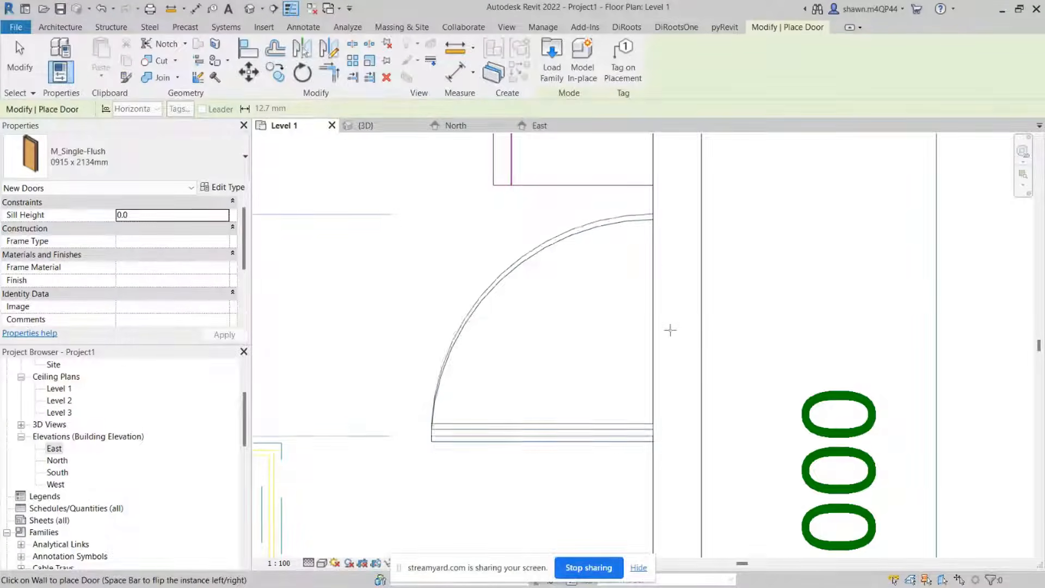
left_click(669, 331)
scroll(671, 330, "down", 3)
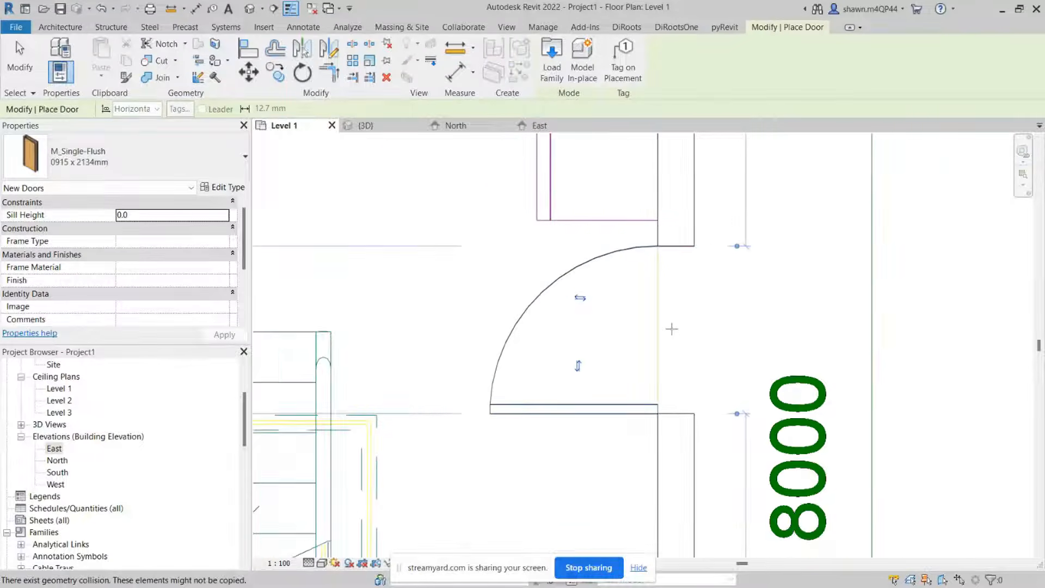
scroll(671, 329, "down", 2)
scroll(664, 333, "up", 6)
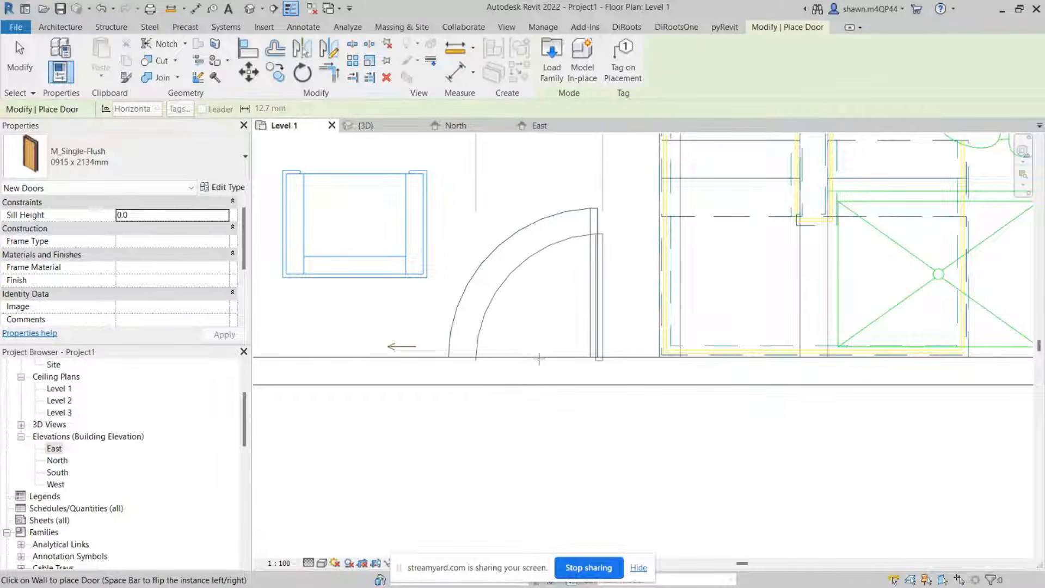
key("Escape")
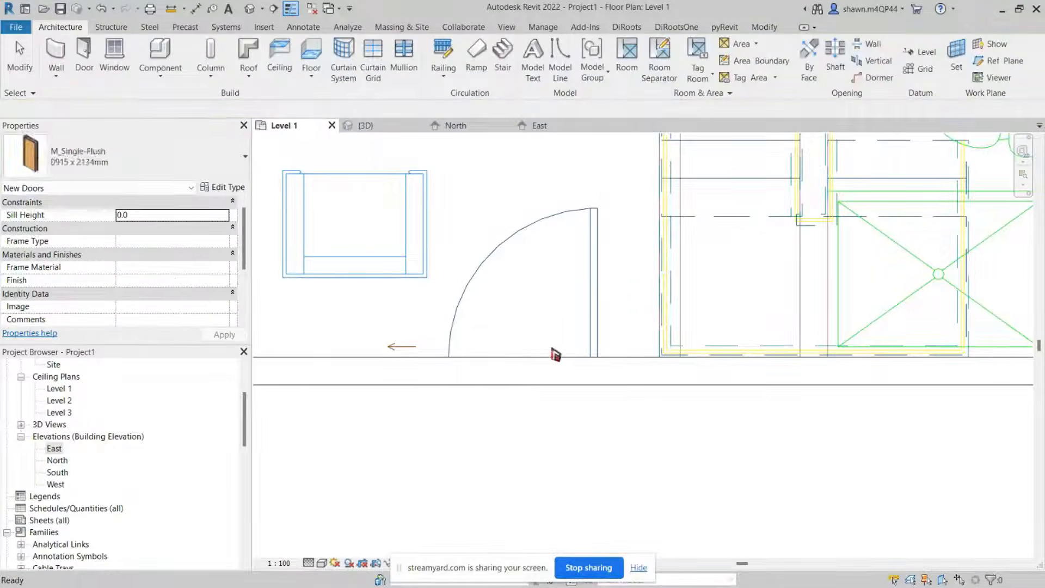
Step: Measure the width of the living room door opening in the bottom wall of the plan
scroll(595, 218, "down", 1)
middle_click_drag(595, 217, 542, 383)
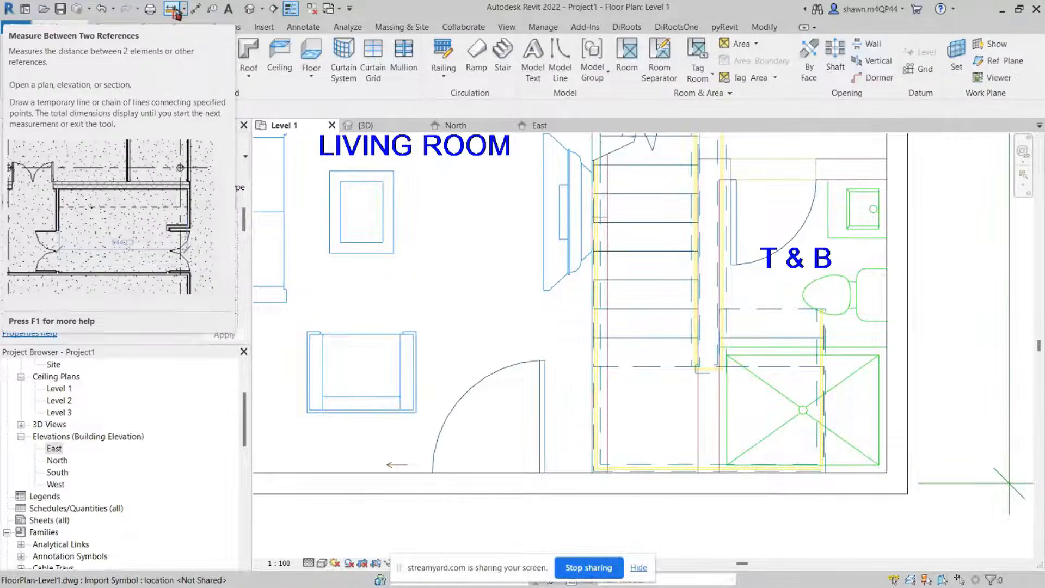
left_click(177, 13)
scroll(533, 527, "up", 3)
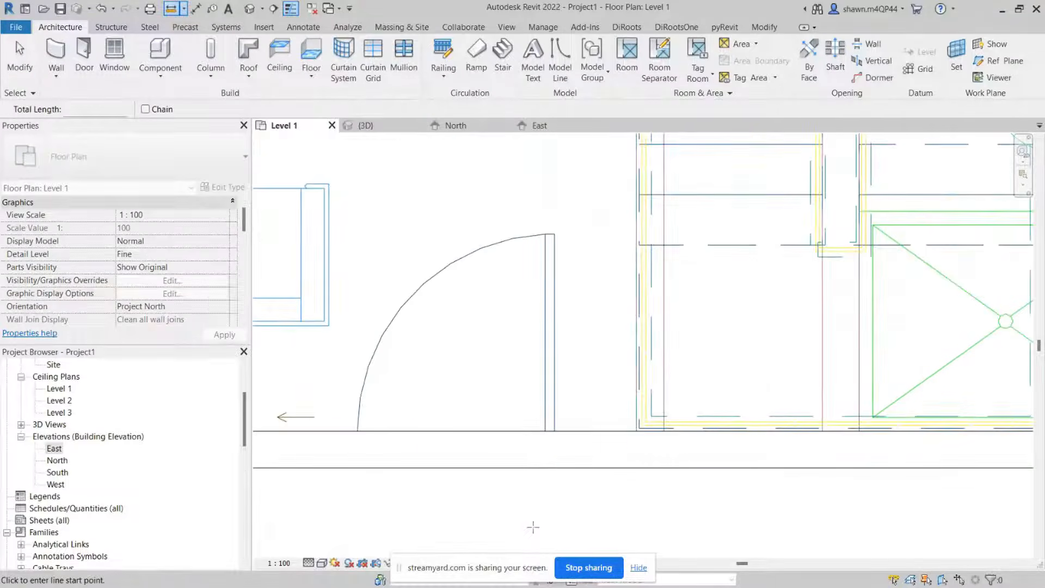
left_click(554, 431)
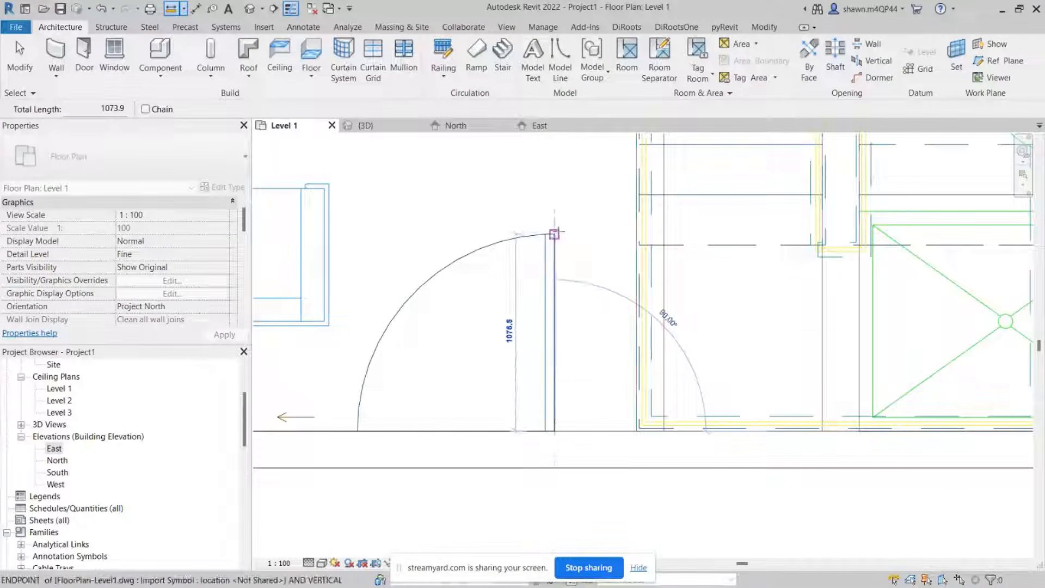
scroll(554, 235, "up", 3)
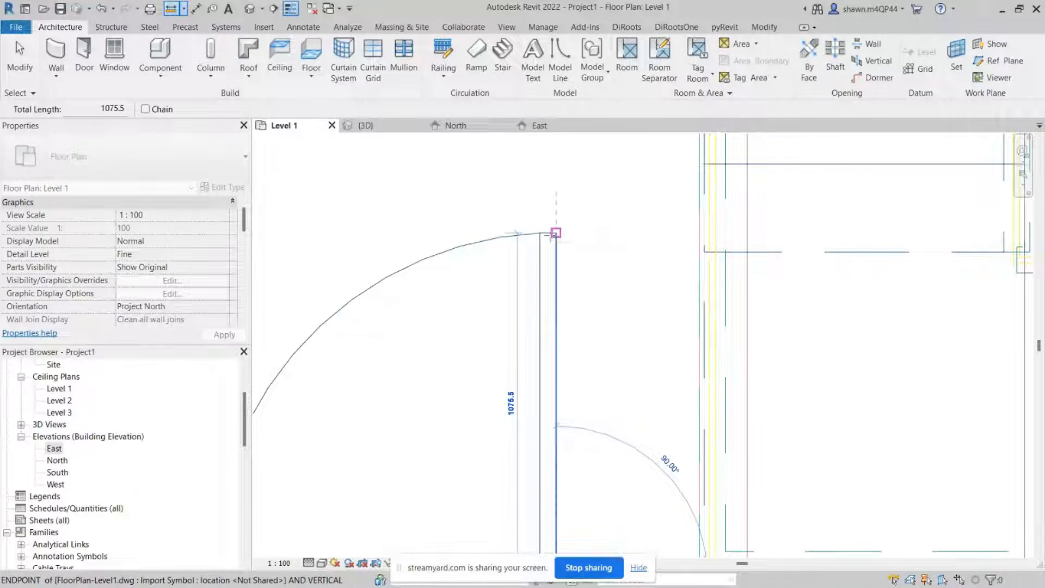
scroll(554, 234, "down", 4)
key("Escape")
key("Escape")
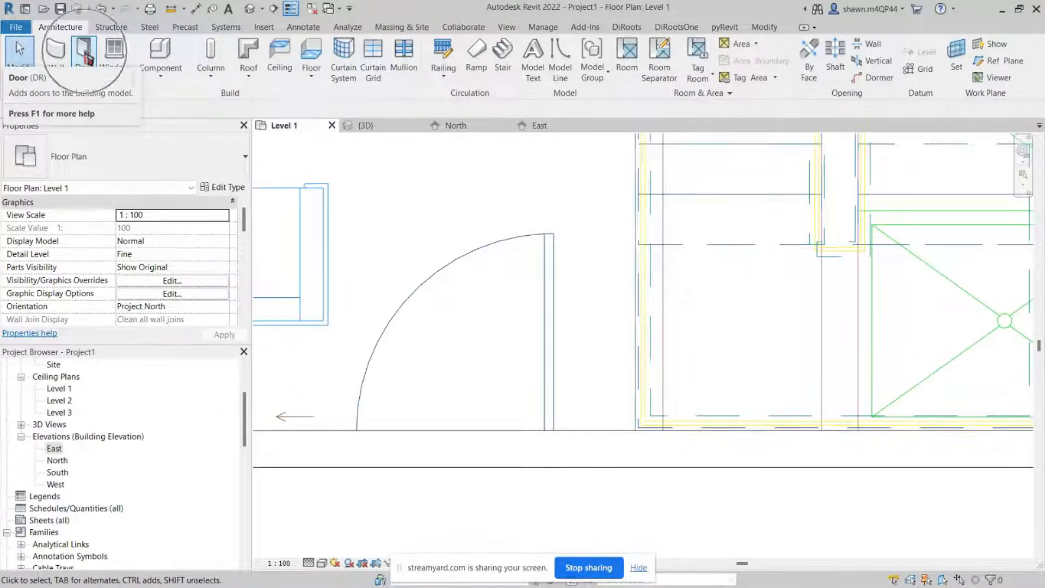
Step: Duplicate the door type as 1075 x 2134mm and set its width to 1075
left_click(85, 54)
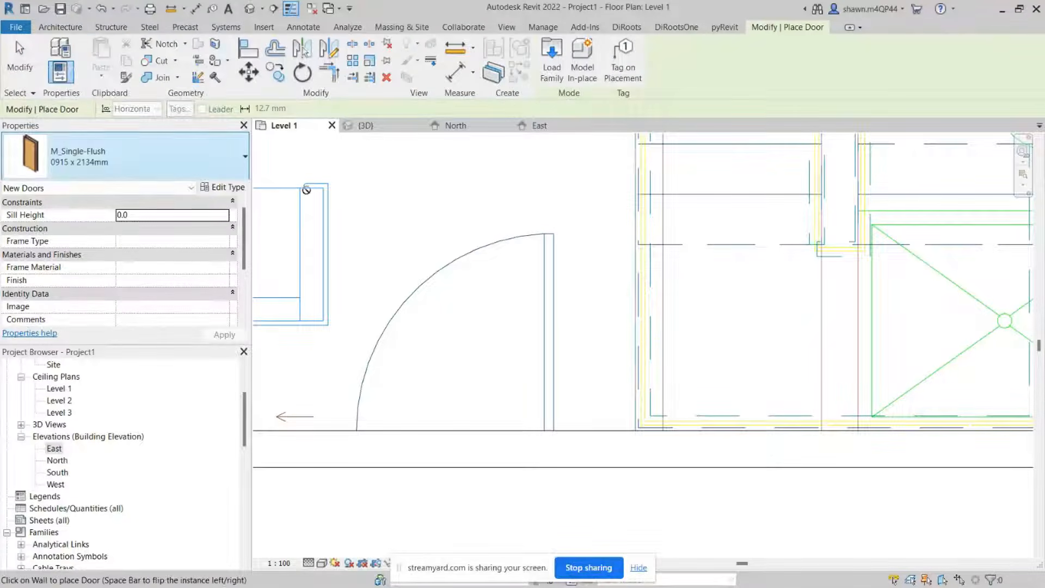
left_click(226, 189)
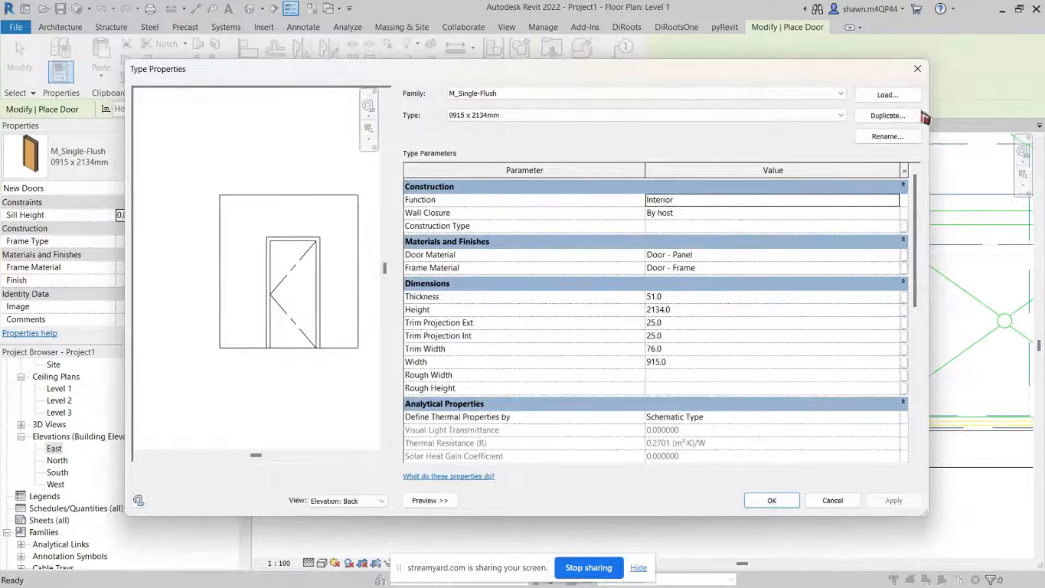
left_click(919, 115)
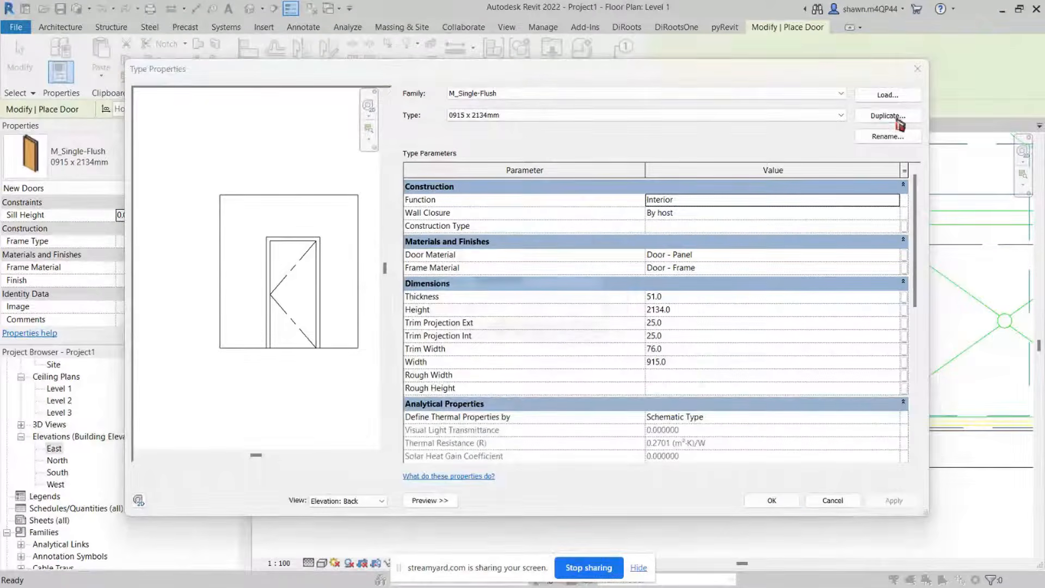
left_click_drag(490, 283, 473, 282)
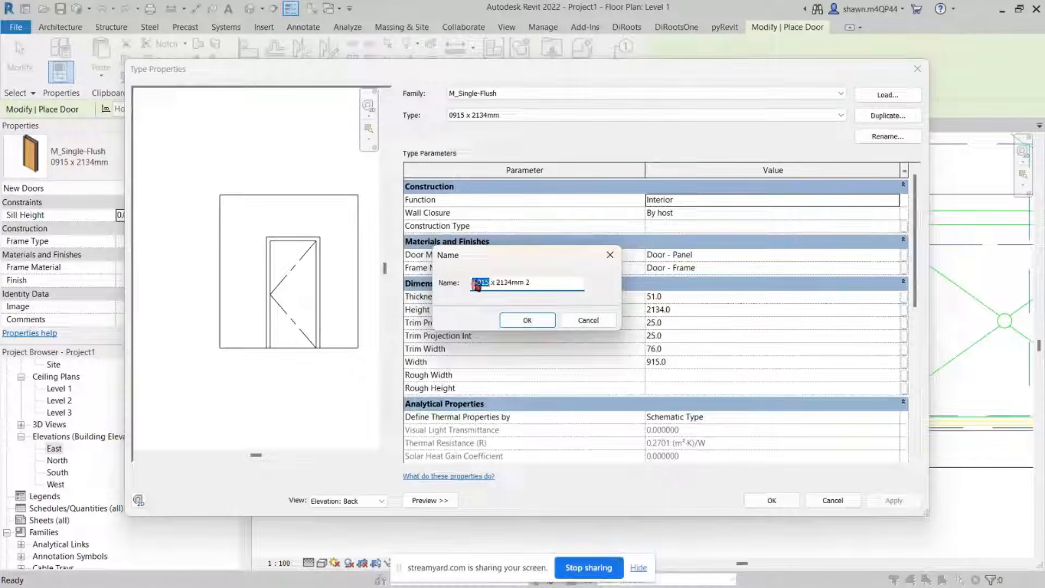
type("107")
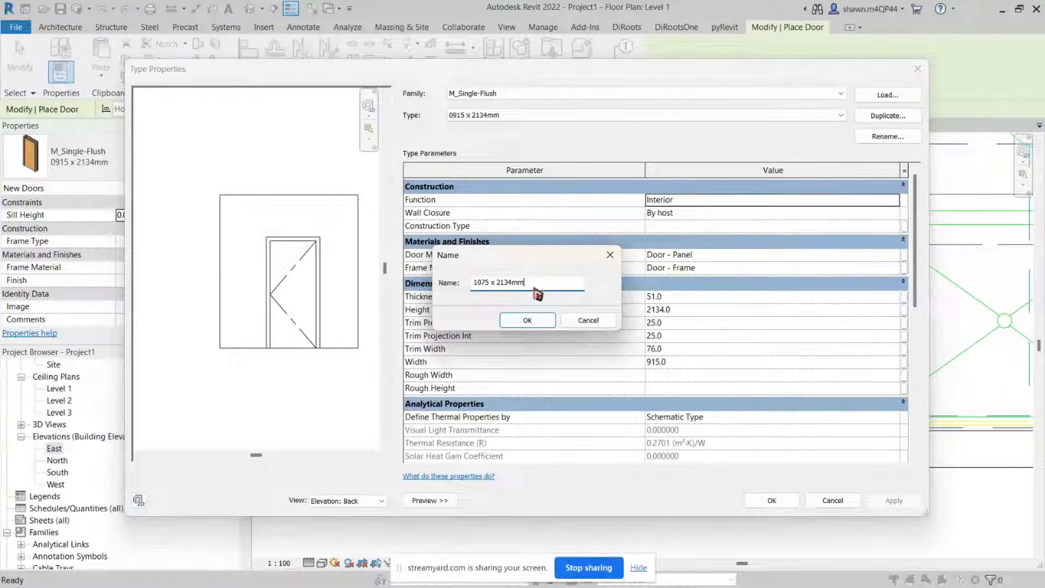
left_click(525, 323)
left_click(689, 374)
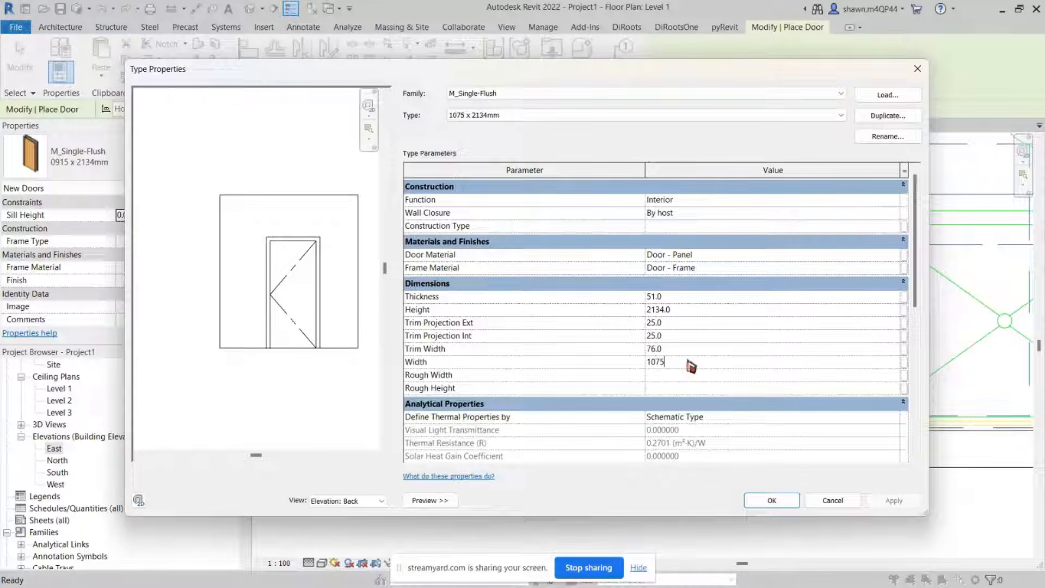
left_click(771, 500)
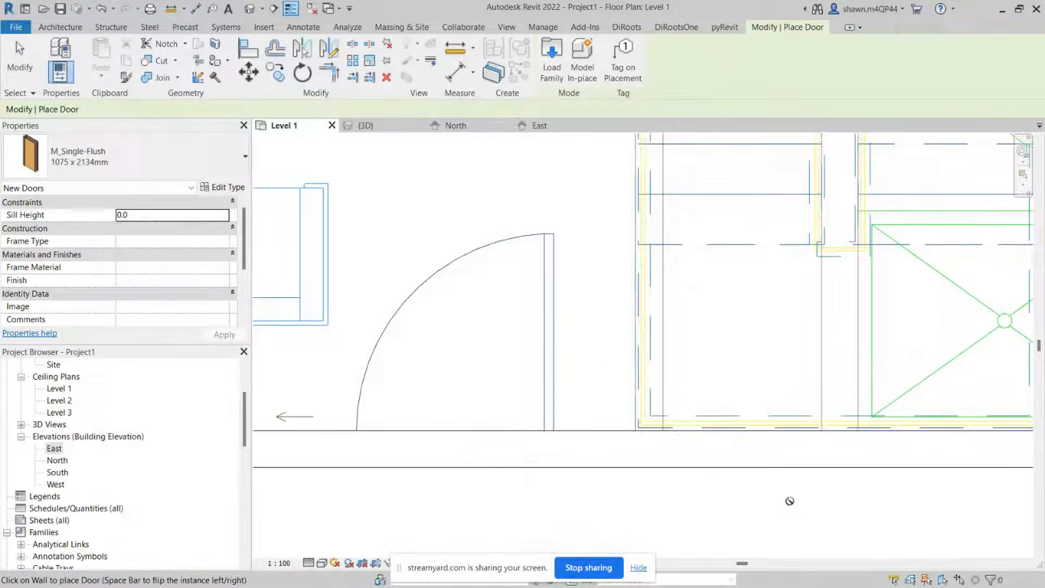
Step: Place the 1075 x 2134mm door in the bottom wall at the living room entrance
scroll(474, 420, "down", 1)
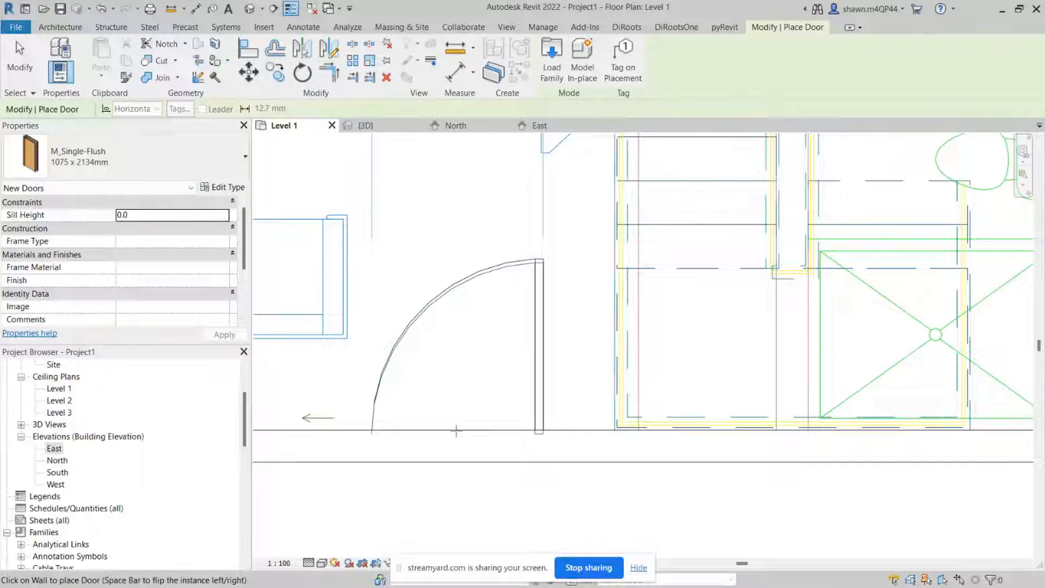
left_click(458, 428)
key("Escape")
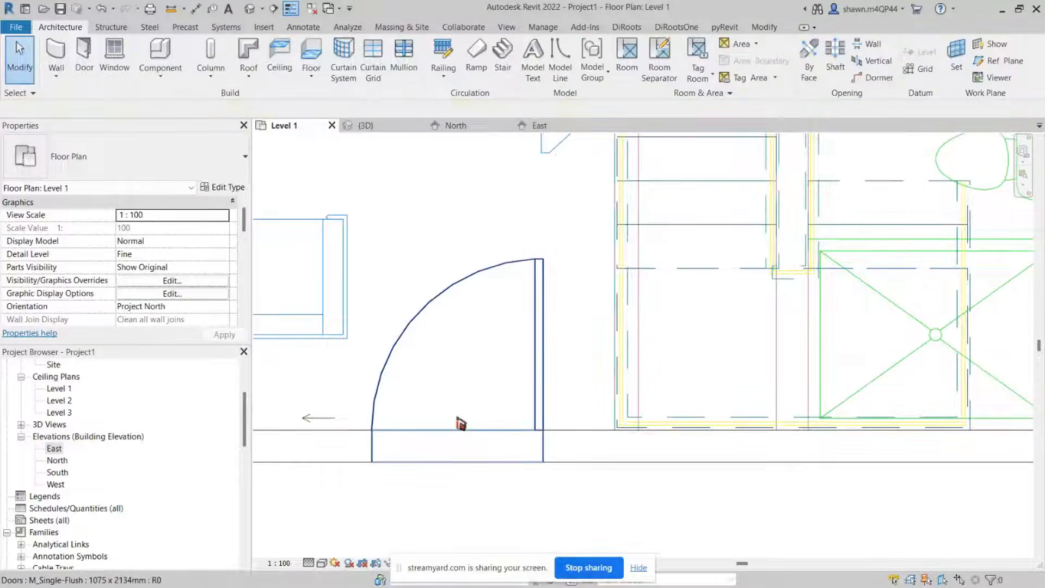
scroll(460, 424, "down", 1)
scroll(461, 423, "down", 4)
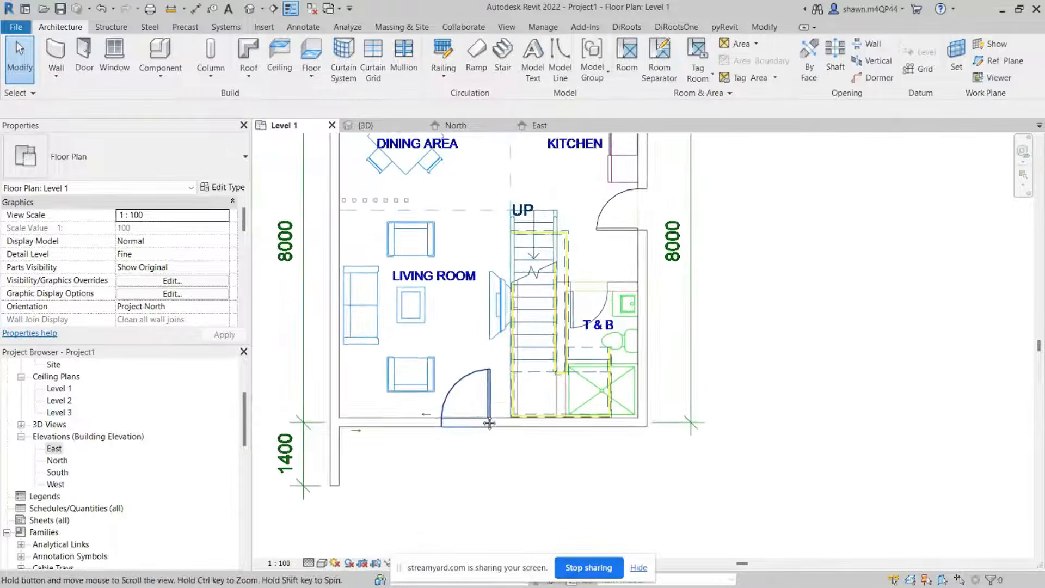
scroll(495, 381, "down", 2)
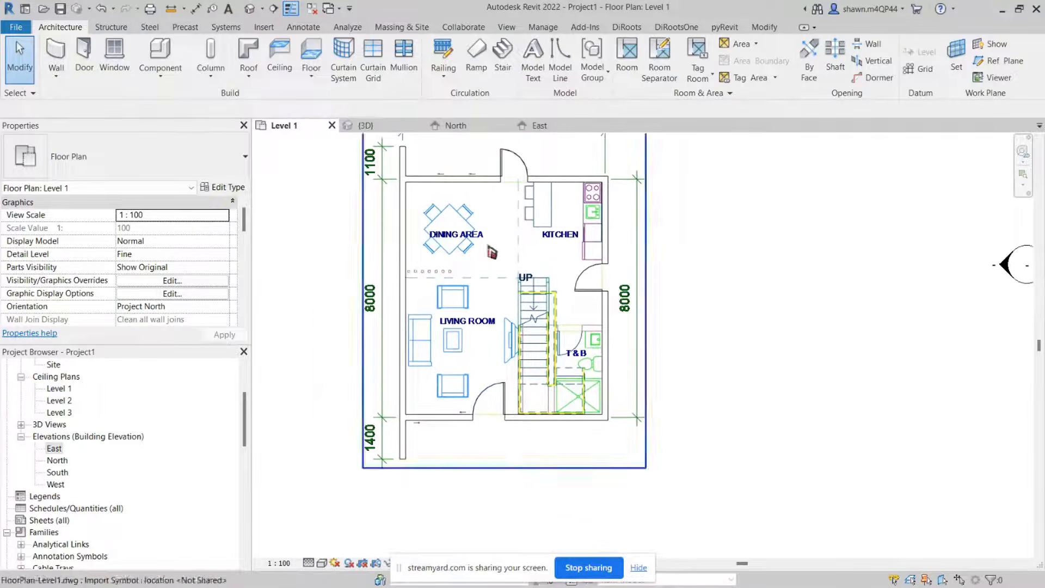
middle_click_drag(492, 255, 525, 242)
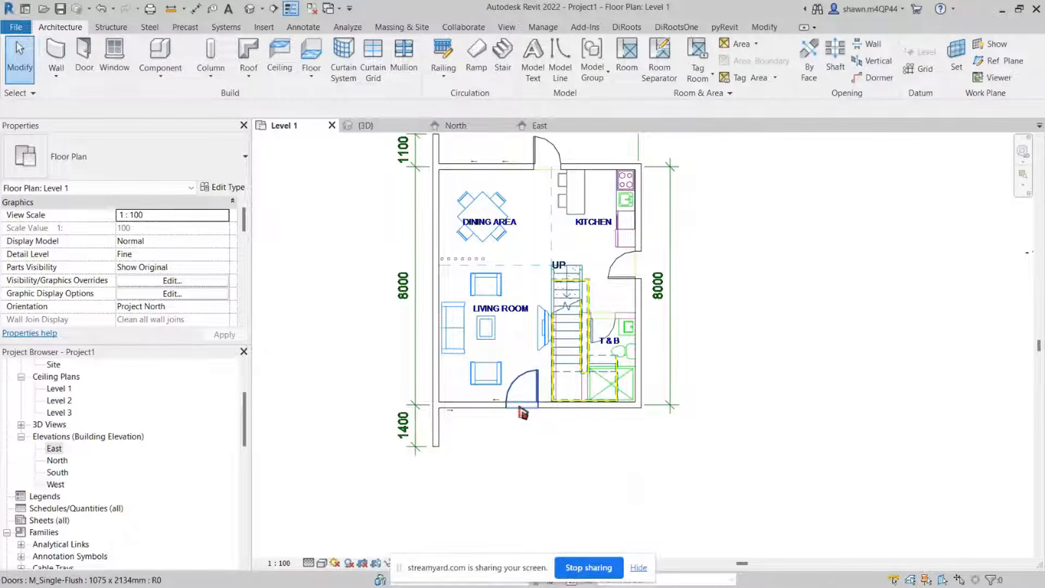
Step: Inspect the top wall and the imported plan around the dining area's window openings
scroll(478, 401, "up", 2)
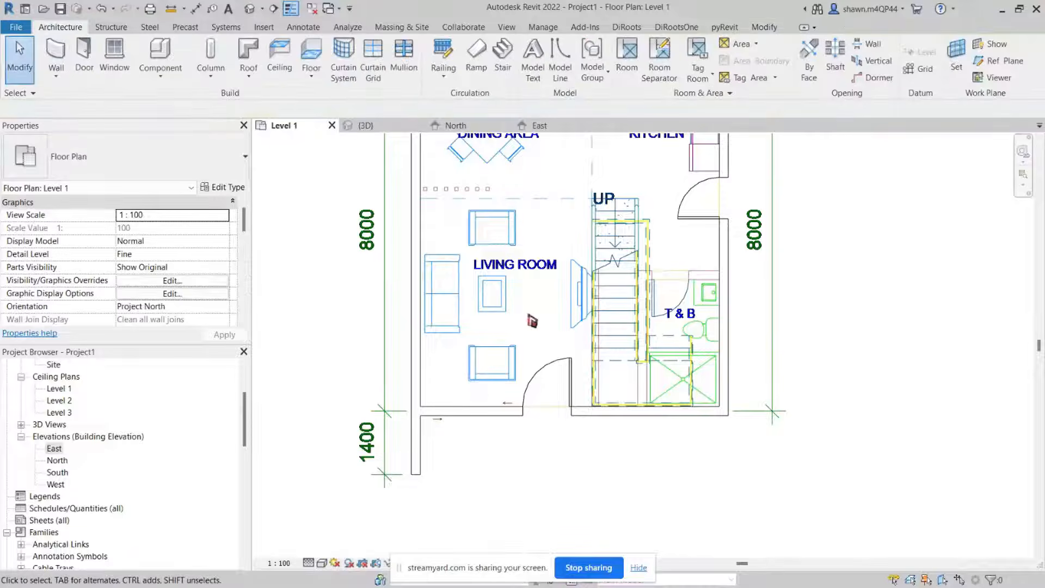
middle_click_drag(531, 319, 531, 345)
scroll(517, 305, "down", 1)
middle_click_drag(526, 294, 497, 398)
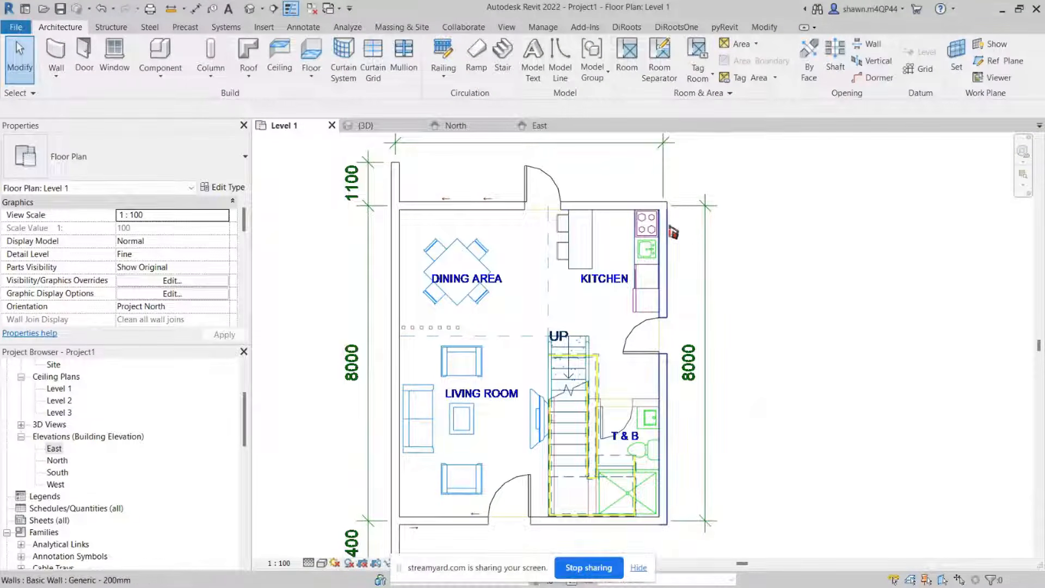
scroll(673, 233, "up", 1)
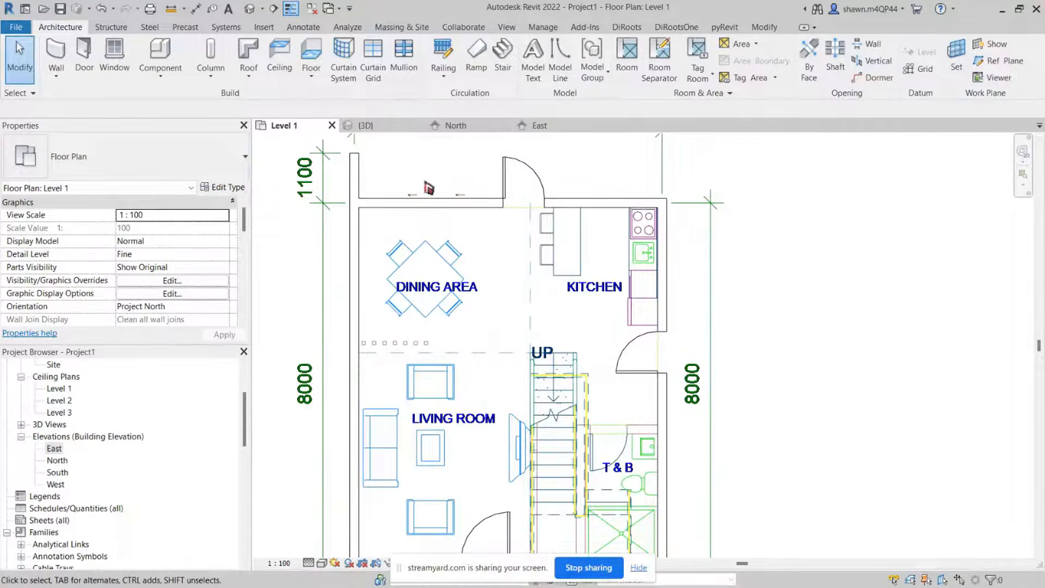
scroll(429, 188, "up", 3)
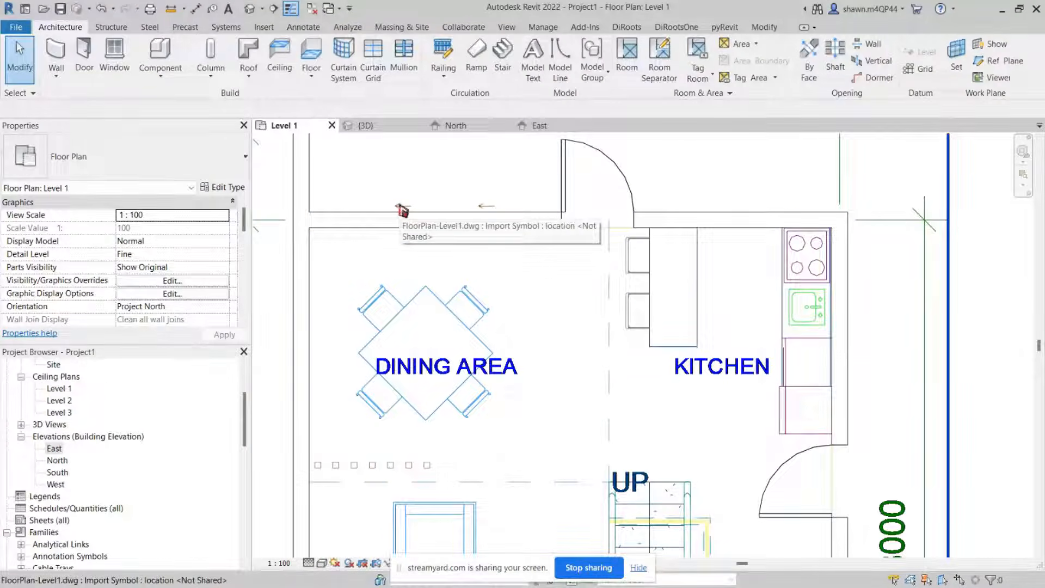
left_click(443, 304)
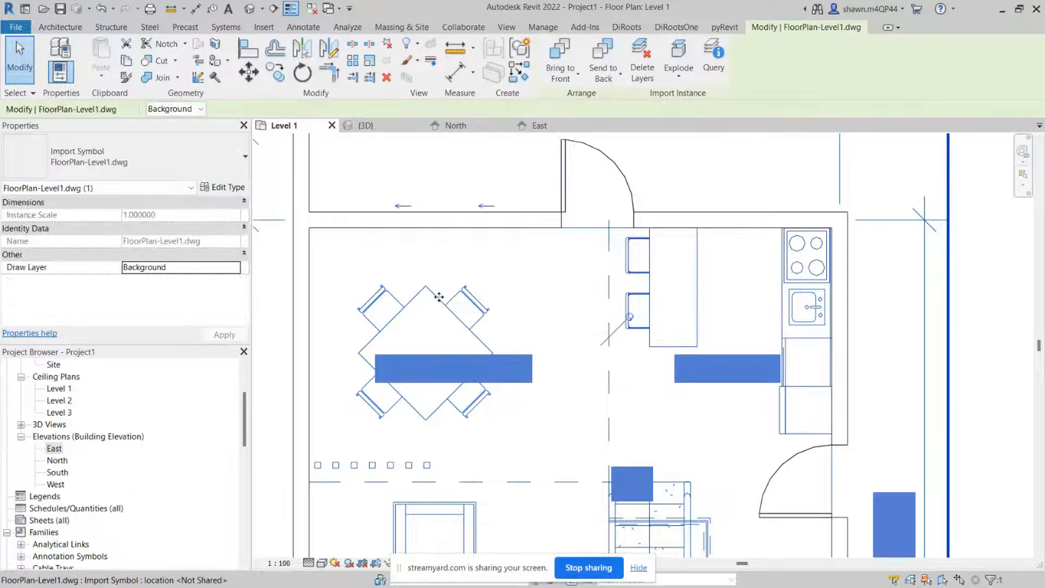
key("Escape")
left_click(486, 228)
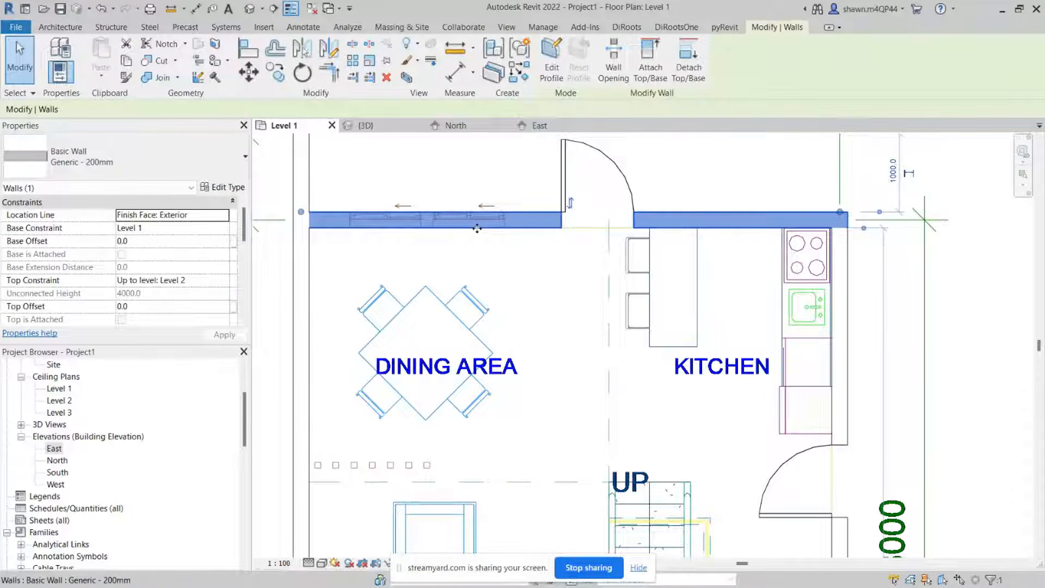
scroll(475, 227, "down", 2)
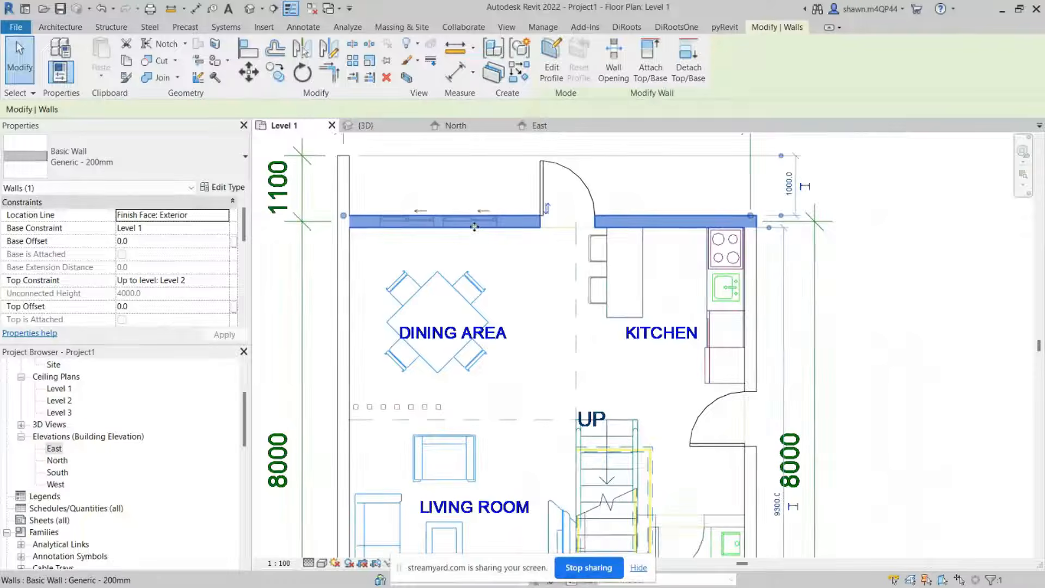
key("Escape")
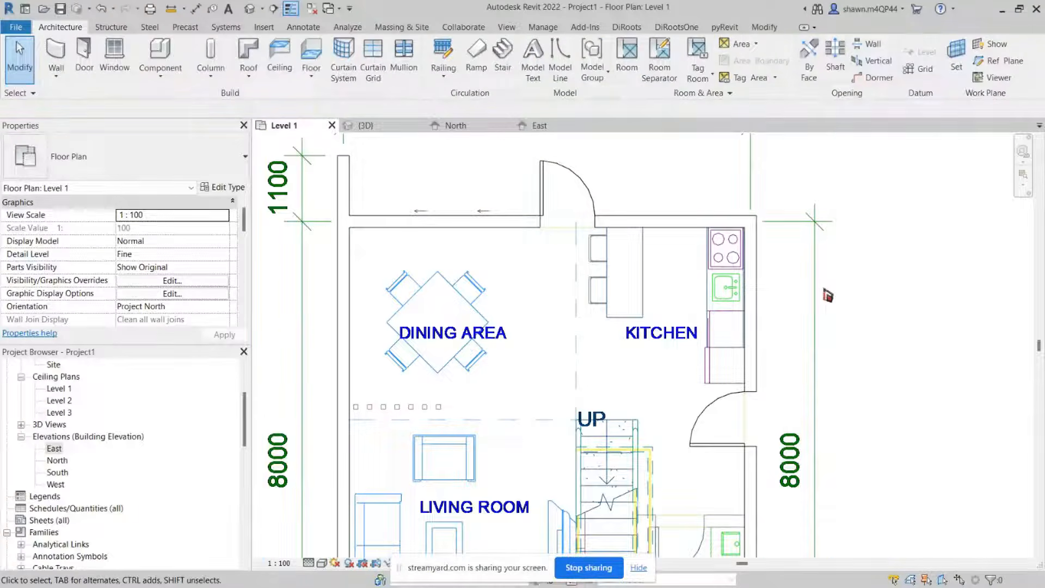
Step: Set the imported CAD plan's draw layer to Foreground so it shows over the walls
left_click(817, 284)
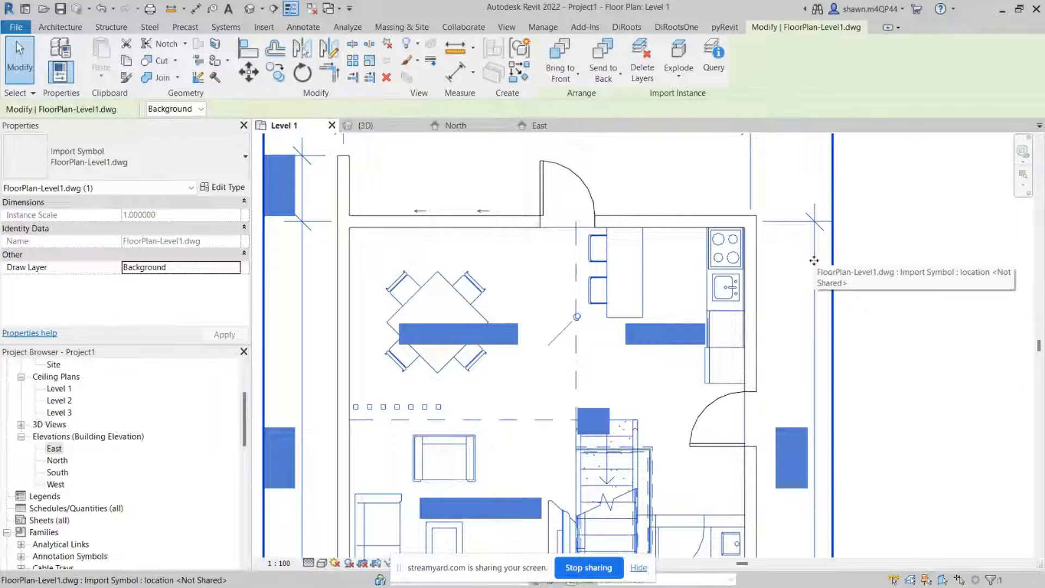
left_click(234, 271)
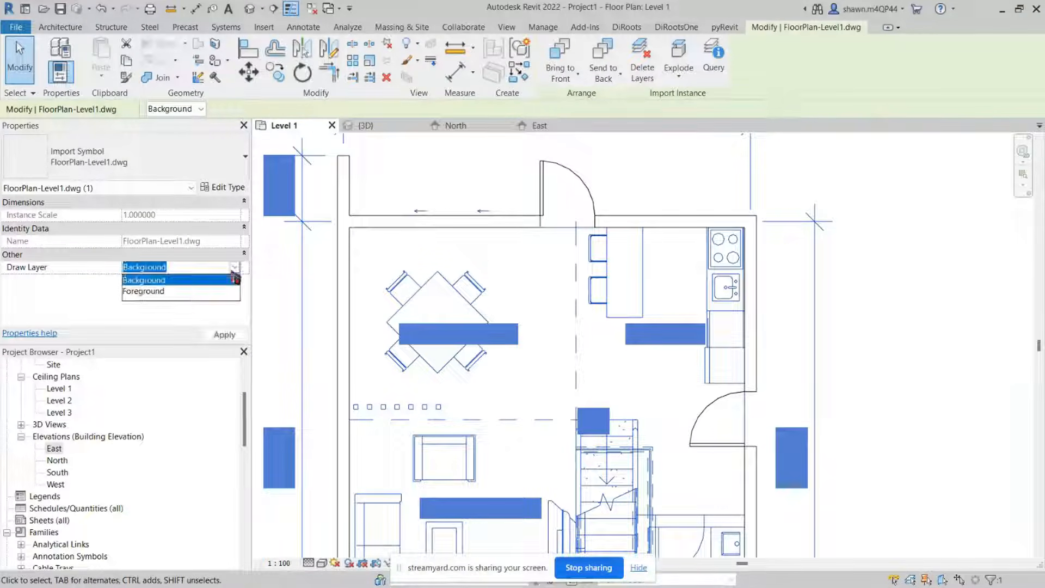
left_click(183, 293)
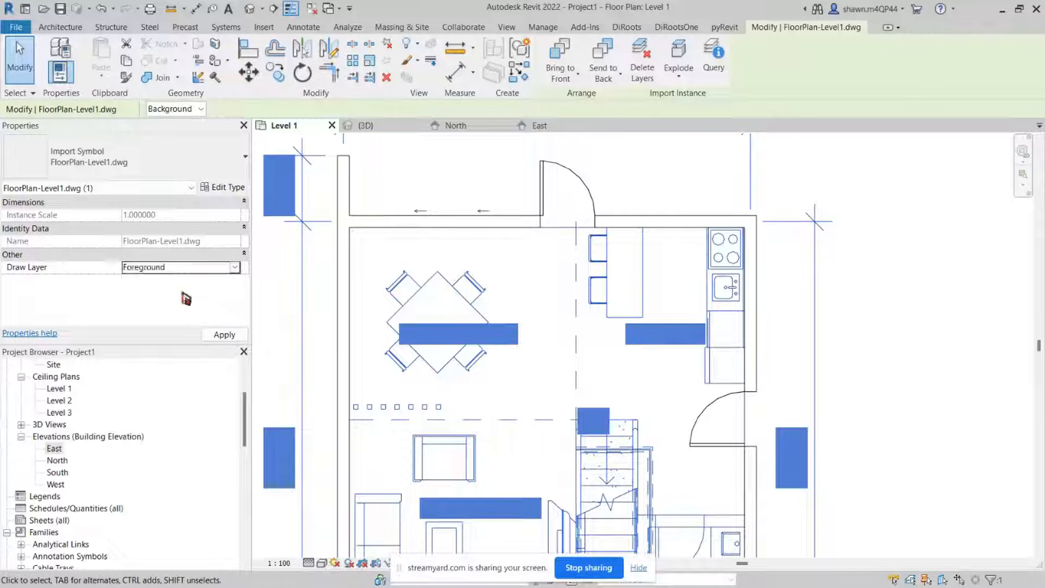
left_click(233, 335)
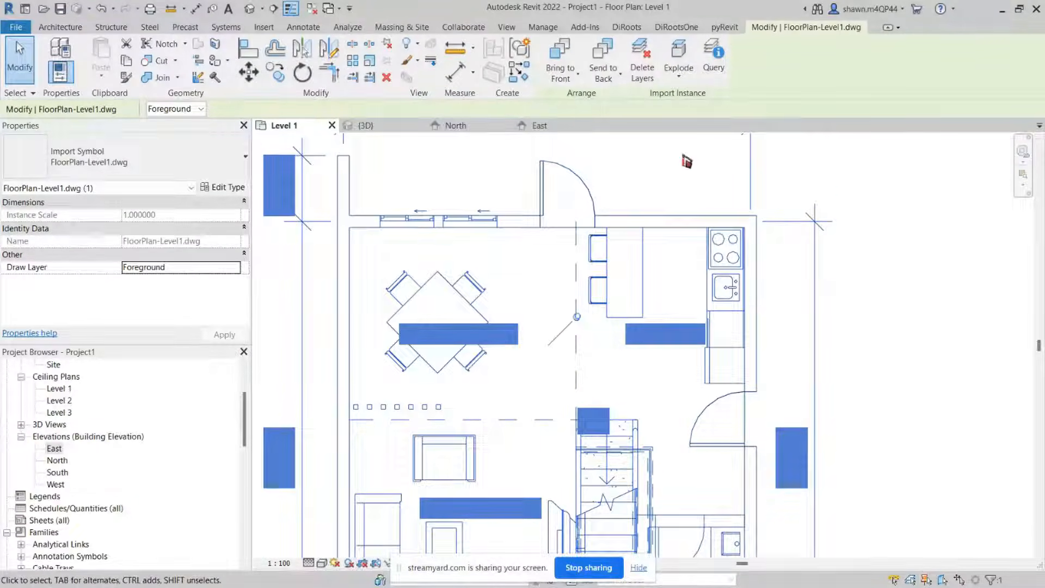
left_click(625, 240)
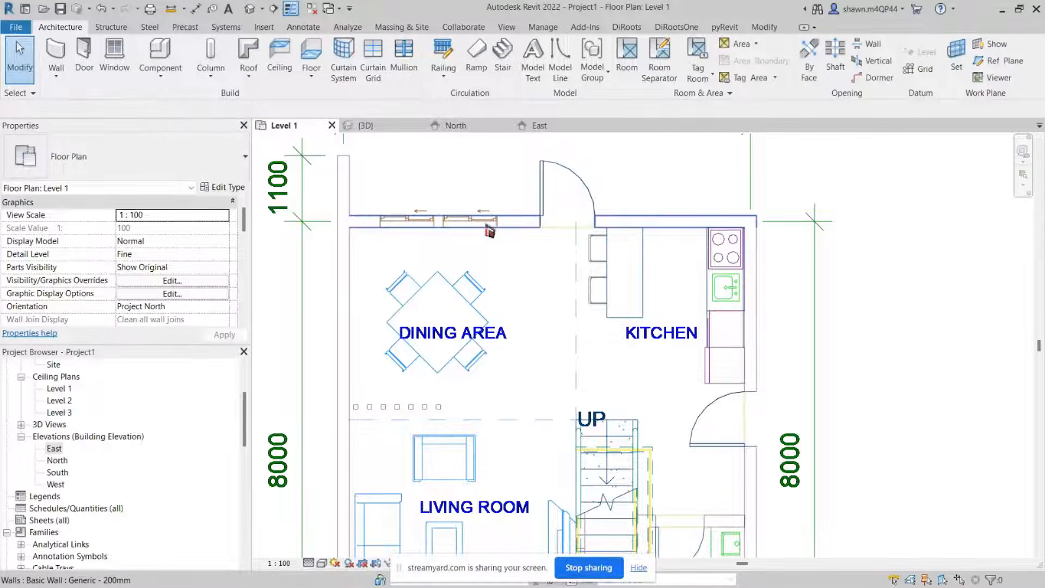
scroll(364, 231, "up", 5)
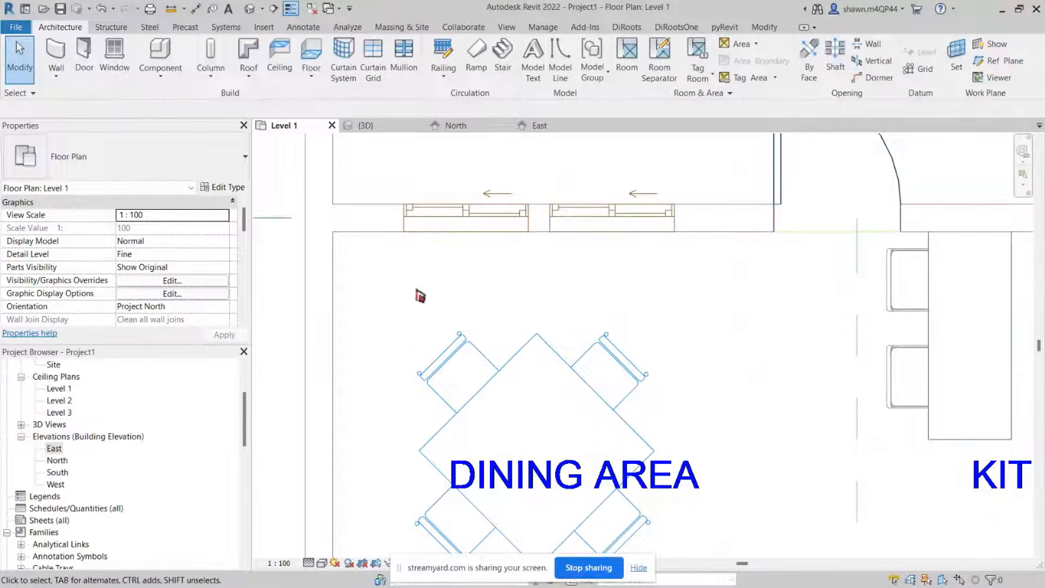
scroll(373, 333, "down", 6)
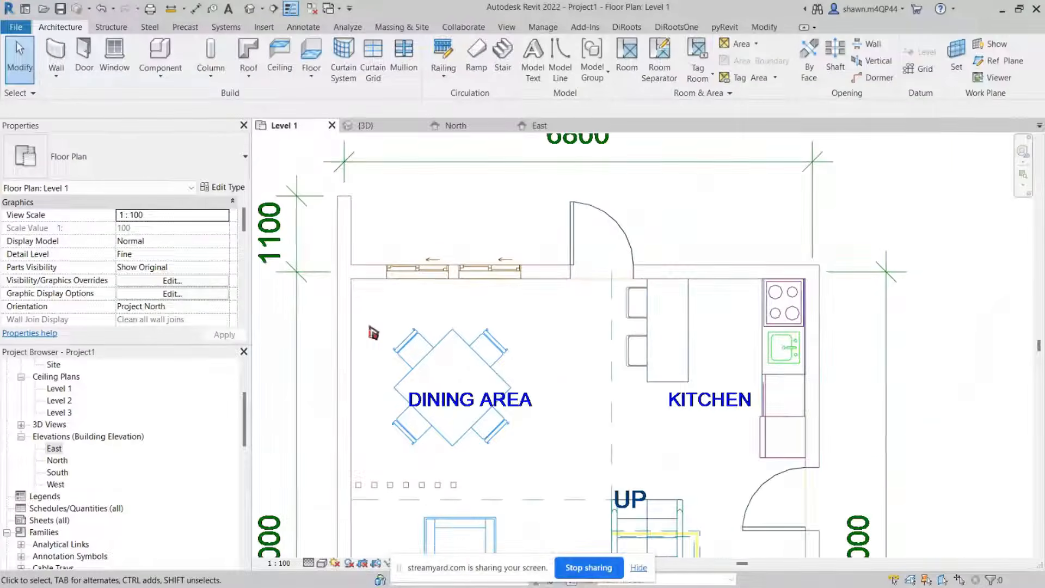
middle_click_drag(402, 395, 410, 388)
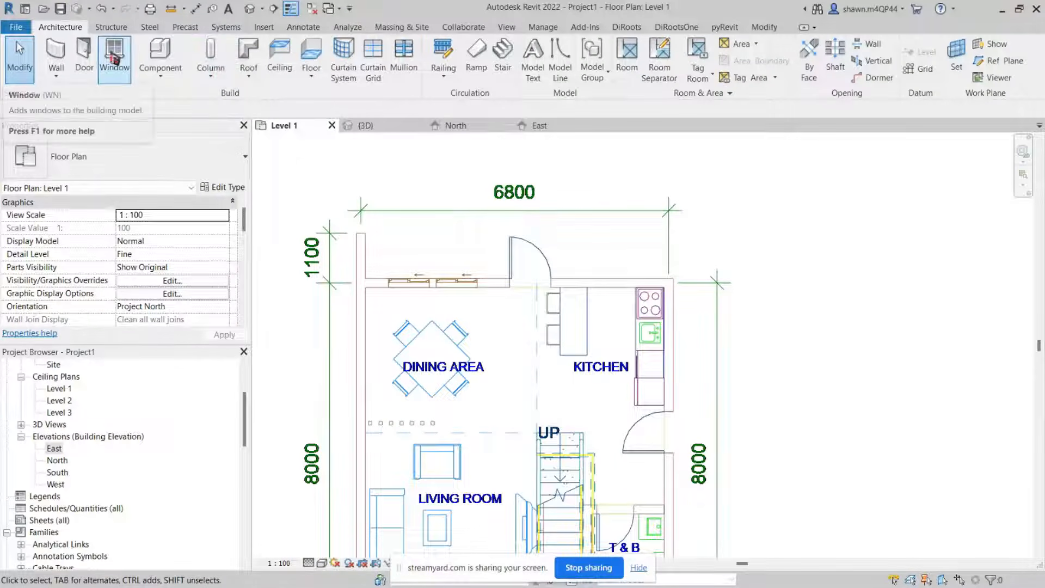
key("ctrl")
key("ctrl")
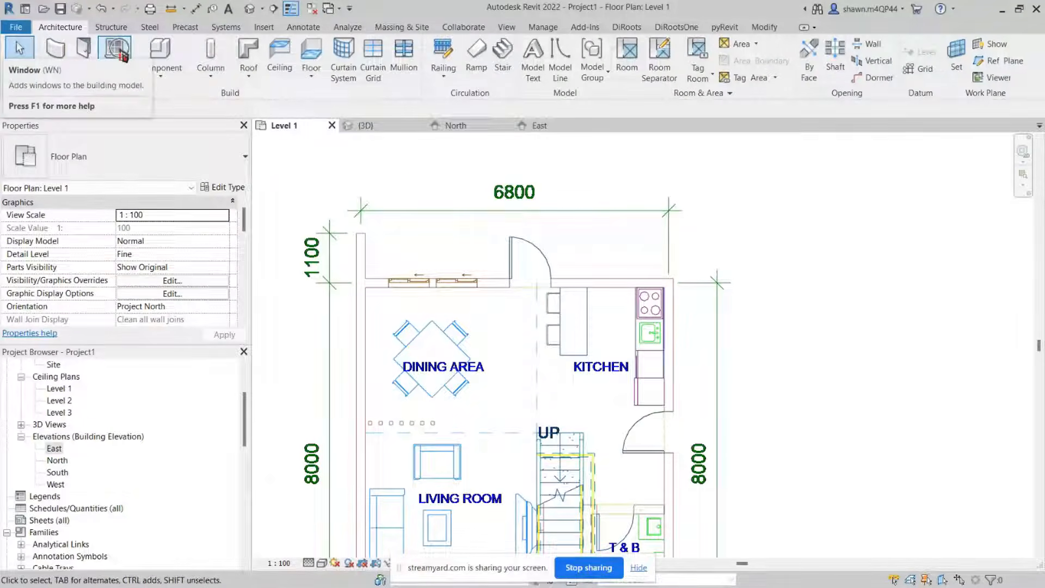
key("ctrl")
key("ctrl")
key("ctrl")
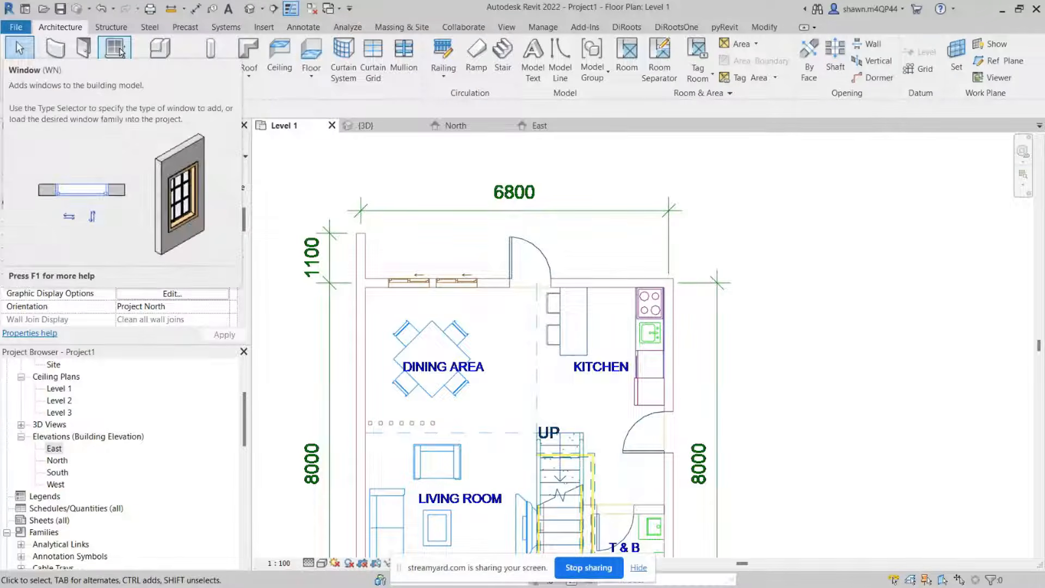
key("ctrl")
key("ctrl")
key("ctrl")
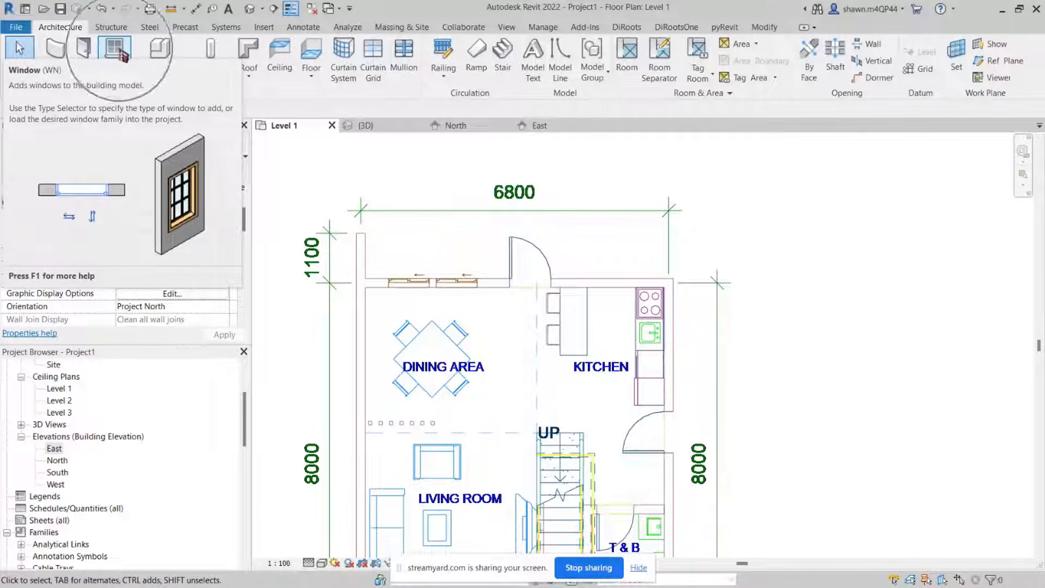
Step: Place an M_Window-Casement-Double 1200 x 1500mm window in the top wall over the plan's right dining area window
left_click(120, 54)
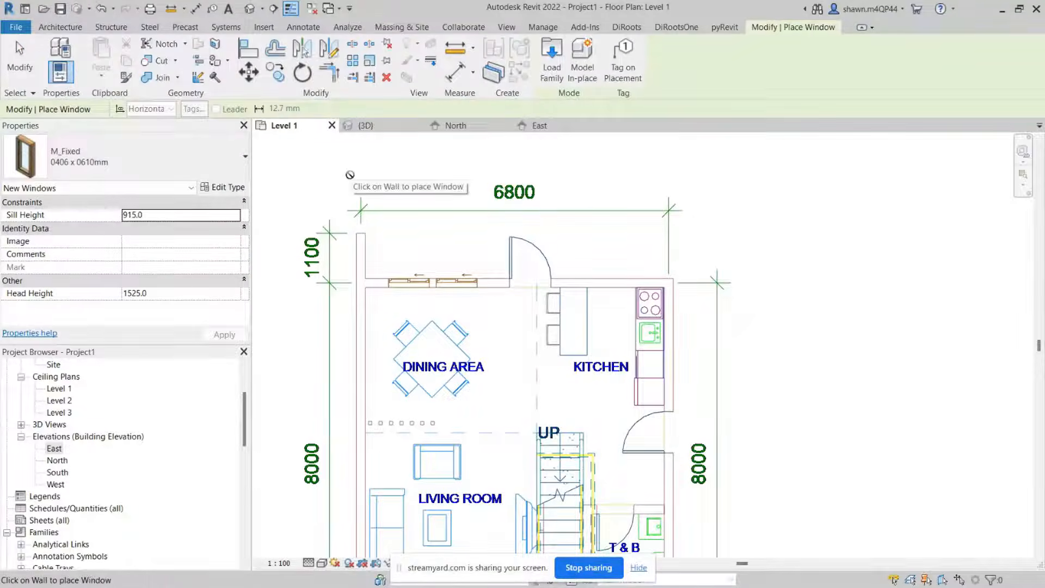
scroll(350, 175, "up", 3)
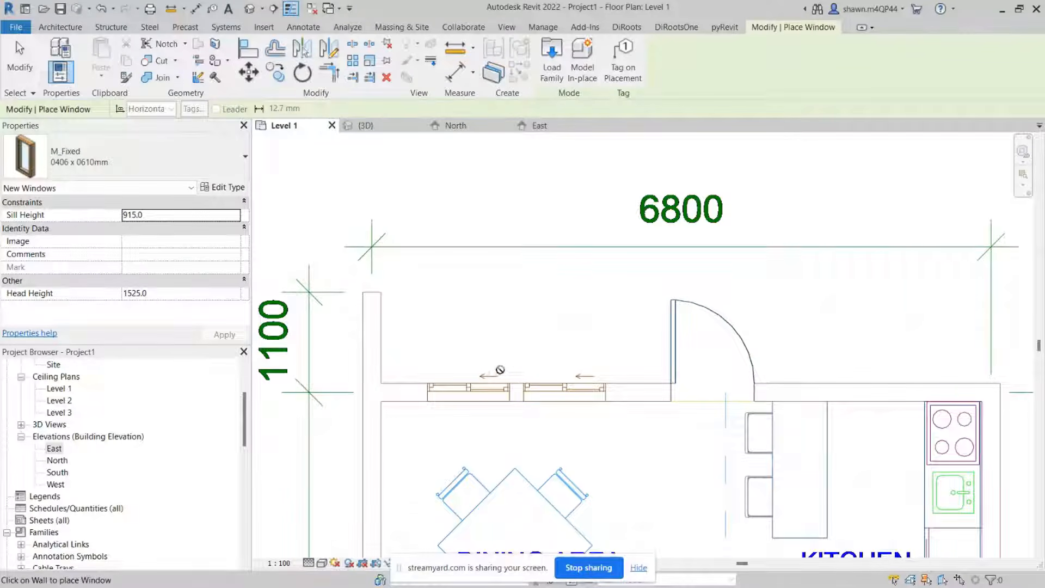
scroll(498, 370, "up", 1)
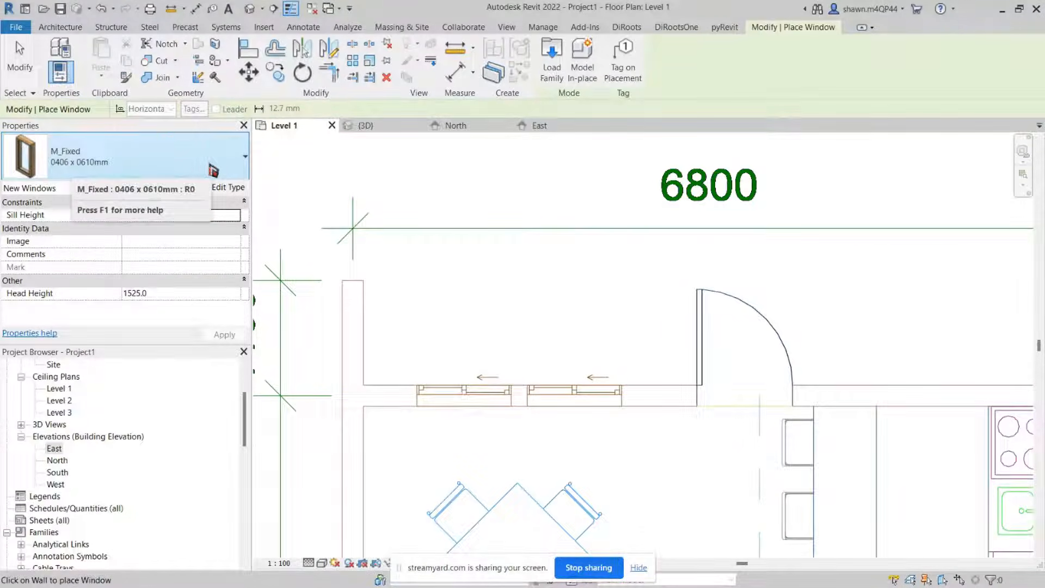
left_click(213, 170)
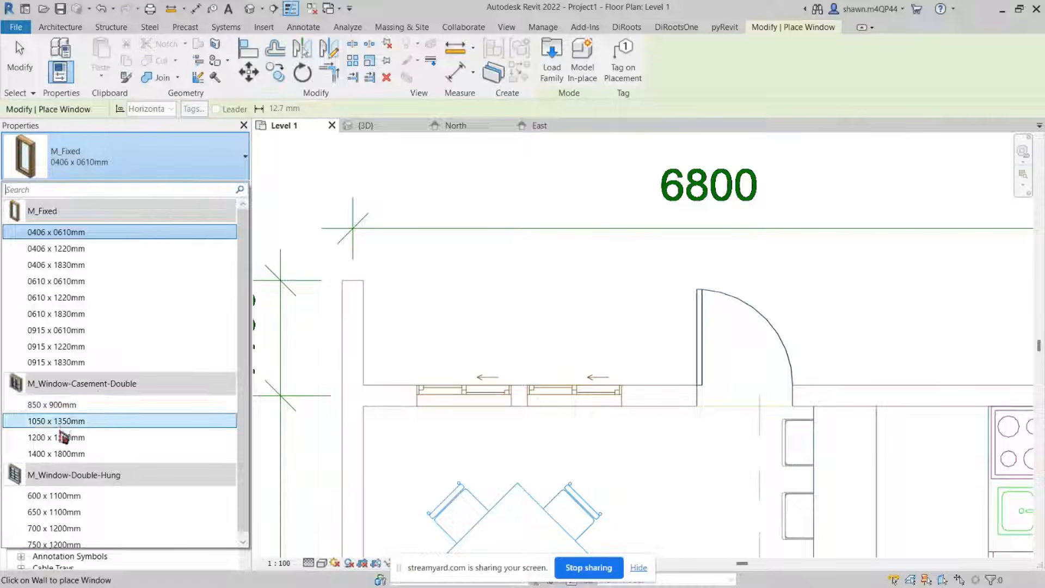
mouse_move(94, 441)
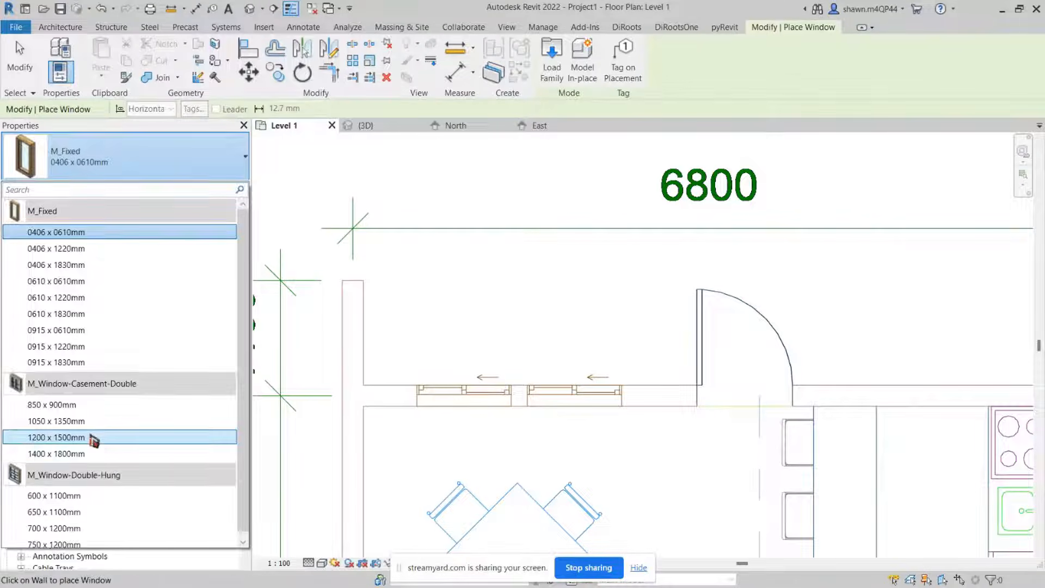
left_click(92, 438)
middle_click_drag(568, 423, 510, 359)
scroll(510, 360, "up", 1)
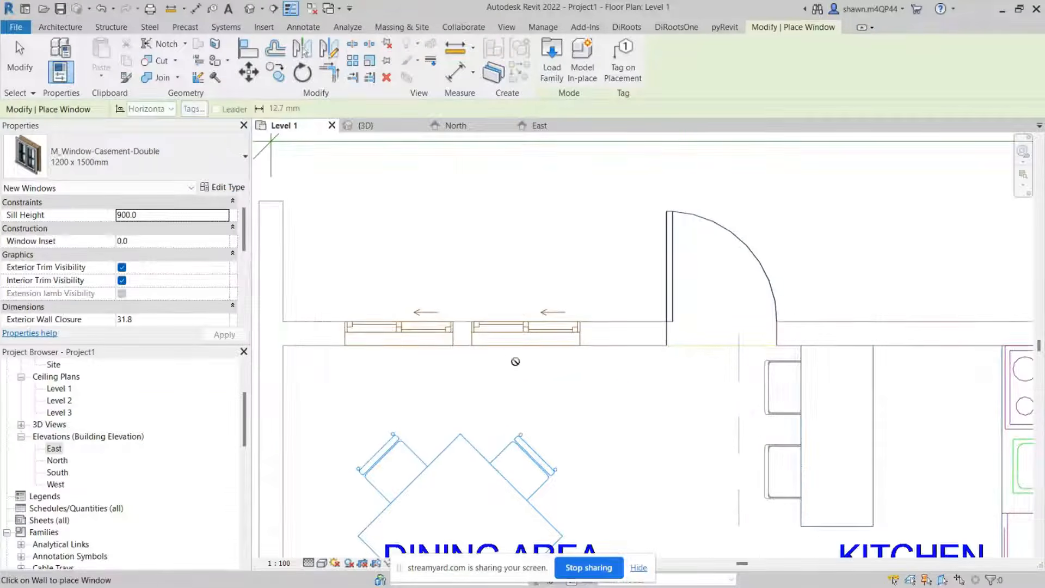
scroll(515, 361, "up", 1)
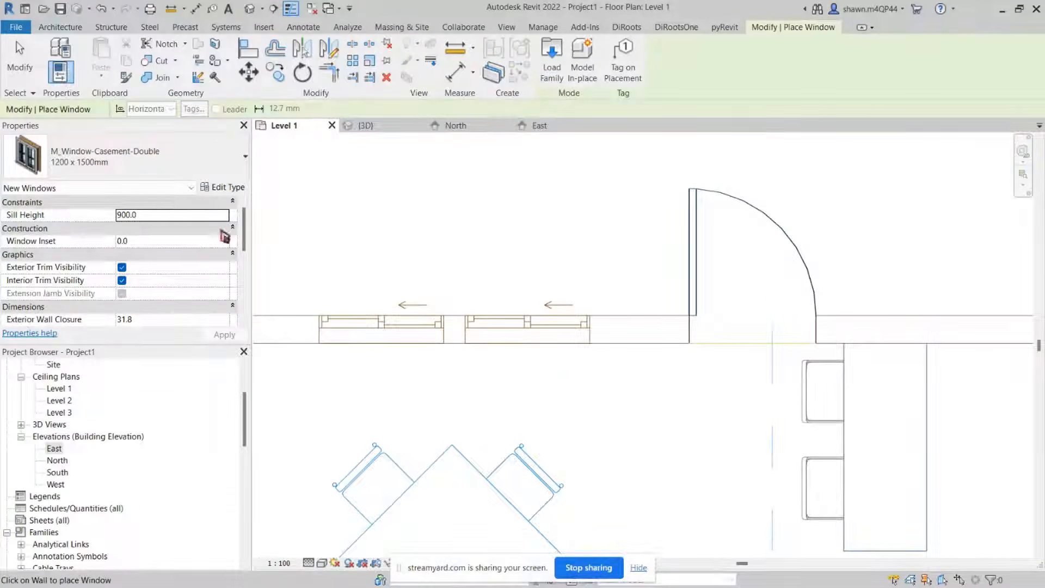
key("ctrl")
key("ctrl")
key("ctrl")
key("ctrl")
key("ctrl")
key("ctrl")
key("ctrl")
key("ctrl")
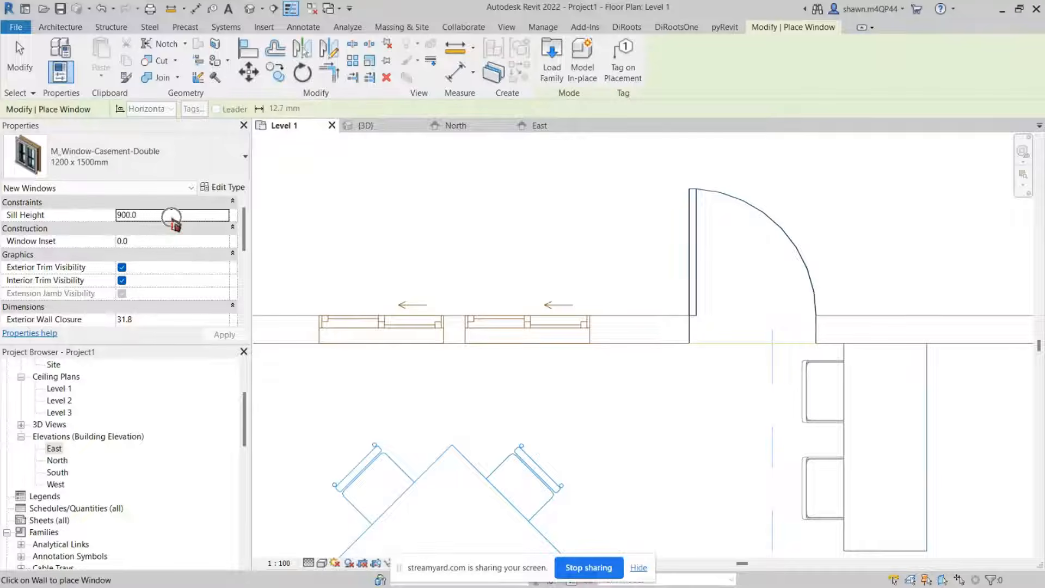
key("ctrl")
key("ctrl")
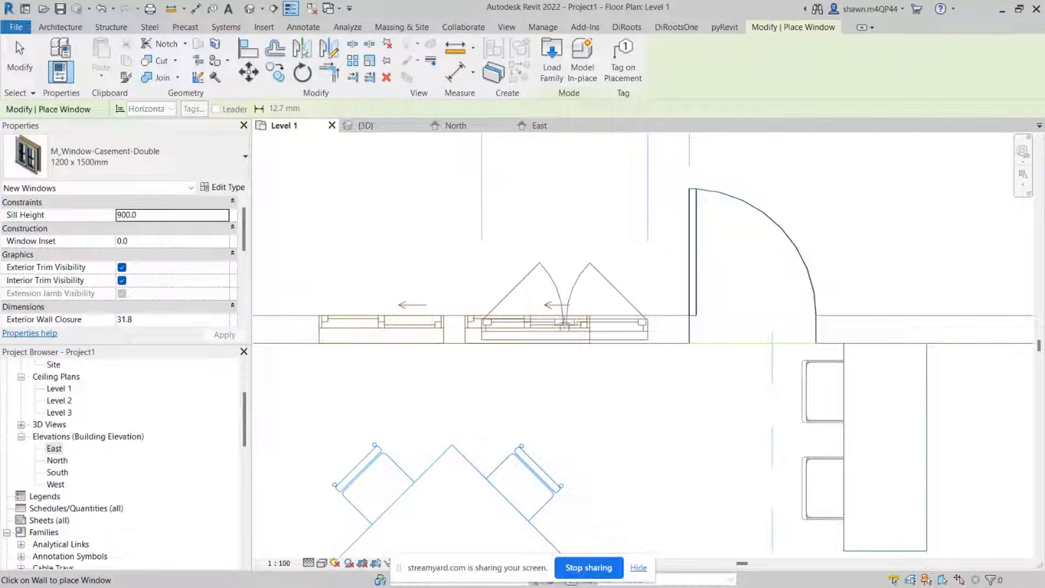
key("Escape")
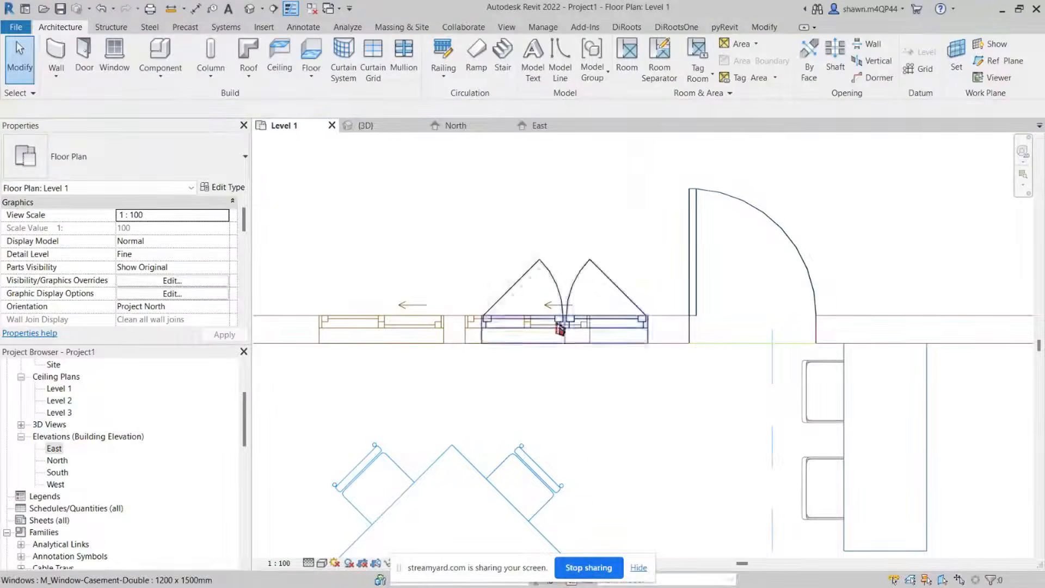
left_click(171, 8)
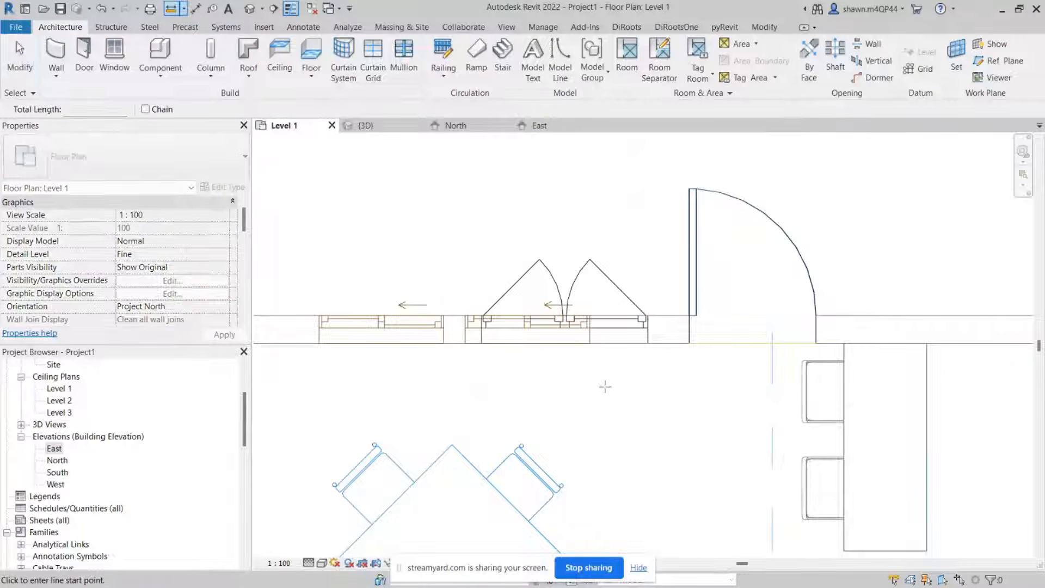
key("Escape")
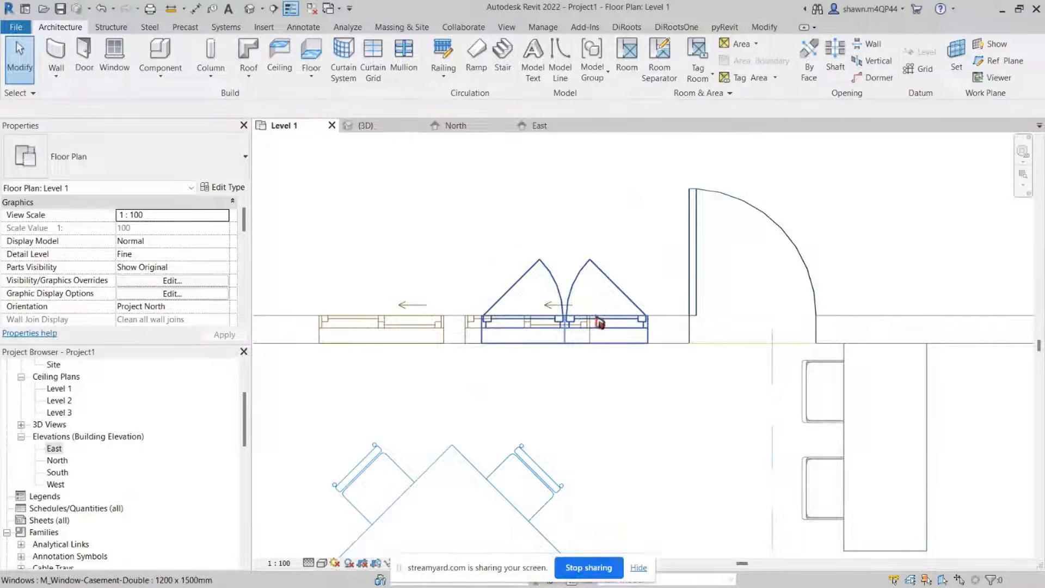
left_click(602, 324)
scroll(578, 322, "up", 1)
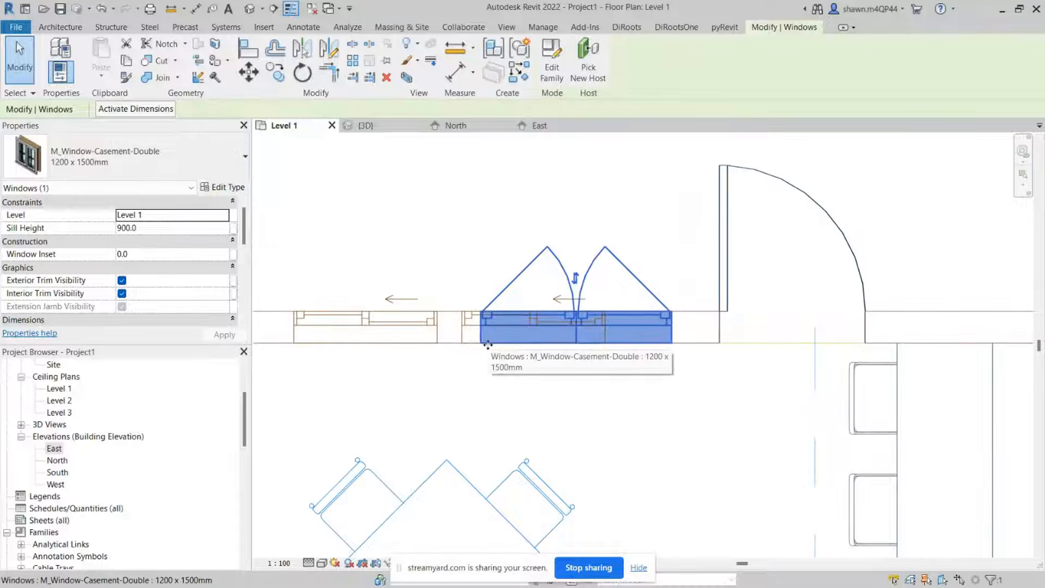
key("Escape")
left_click(578, 321)
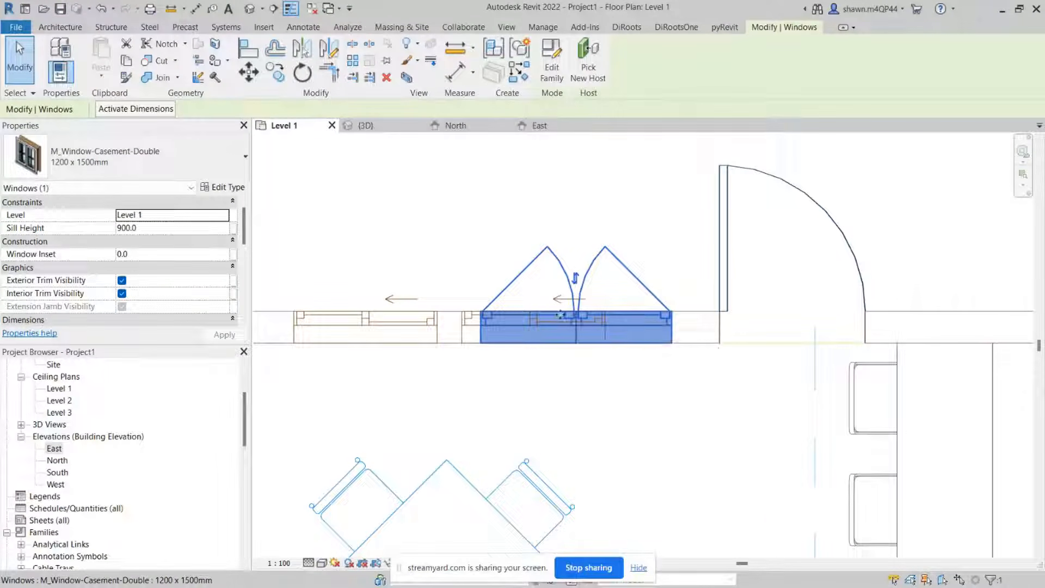
key("c")
key("s")
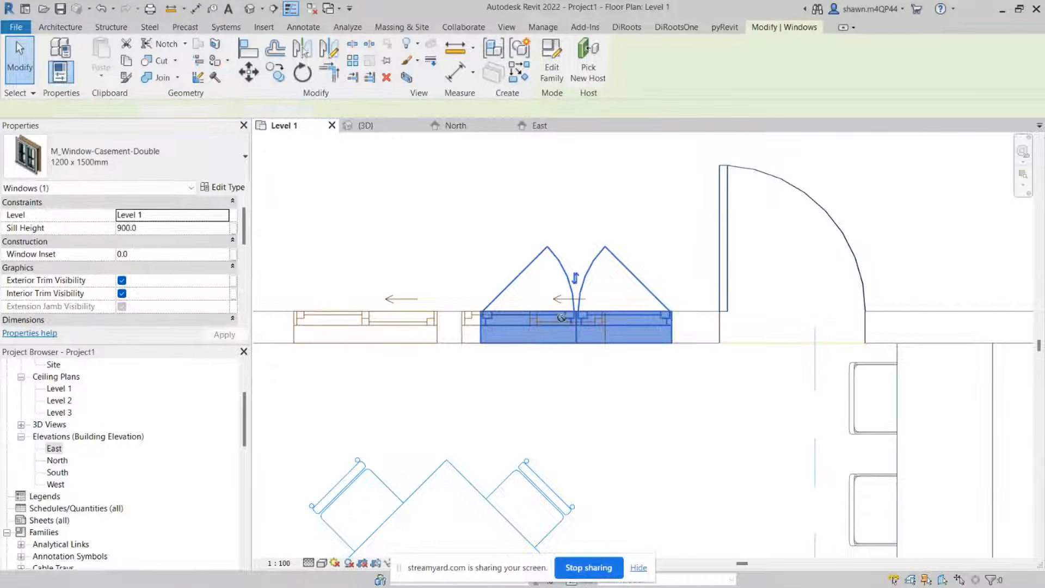
key("Escape")
key("Escape")
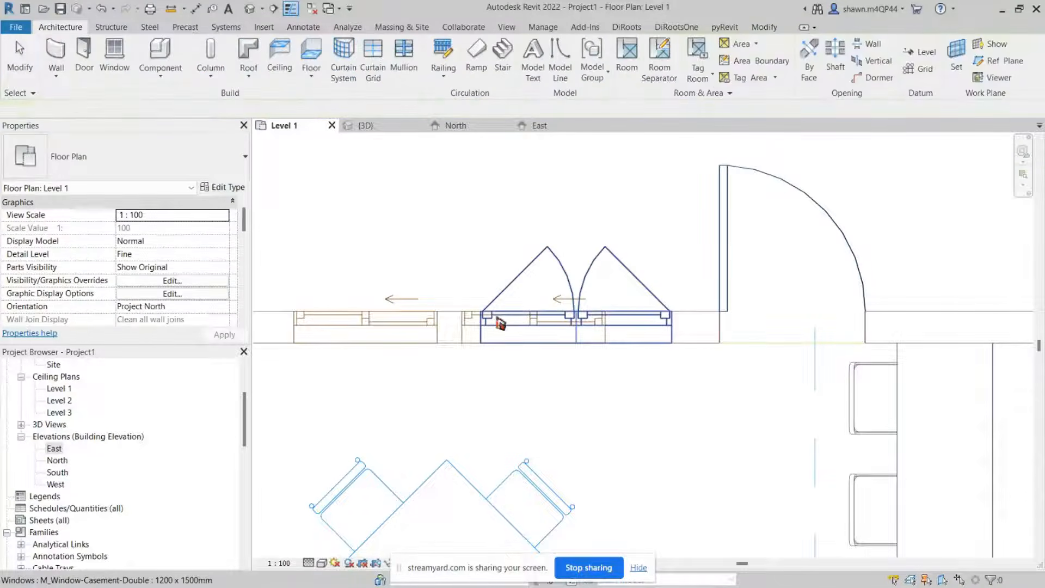
Step: Place another M_Window-Casement-Double 1200 x 1500mm window in the top wall over the plan's left dining area window
key("w")
key("n")
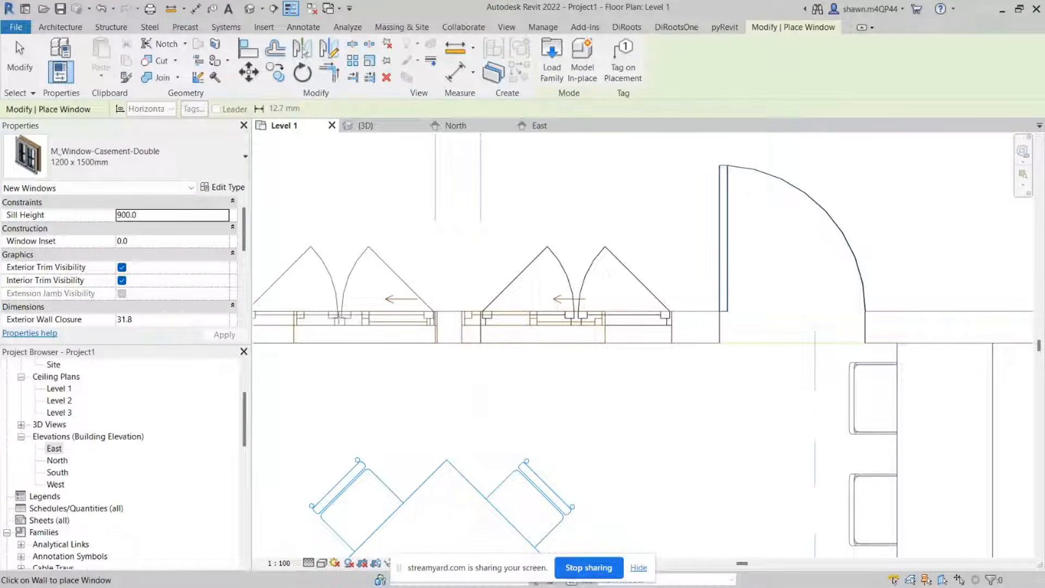
left_click(479, 318)
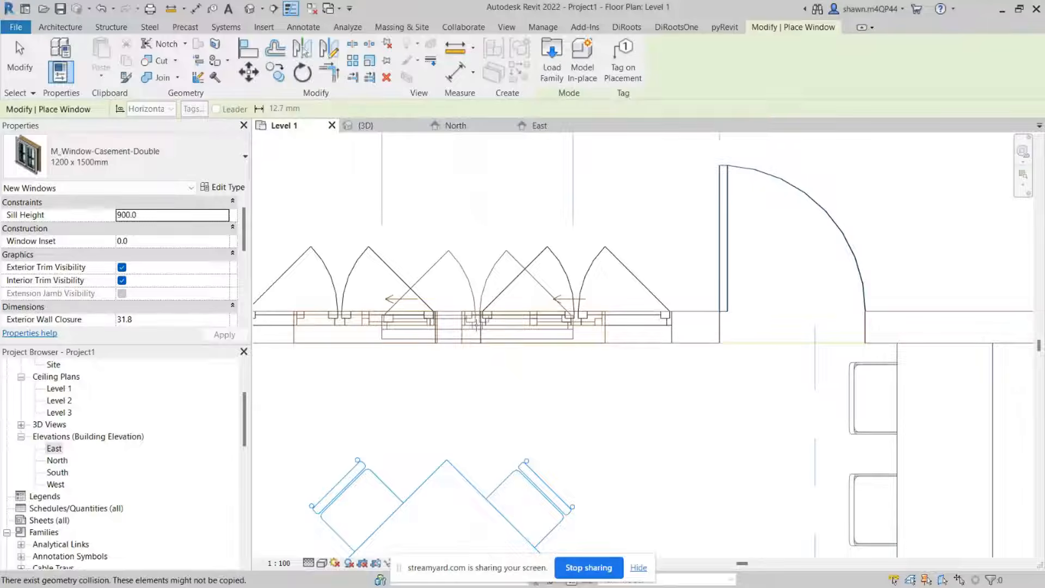
Step: Examine the living room's bottom wall openings and the window types available in the type list, then leave the Window tool
scroll(477, 323, "down", 3)
scroll(477, 324, "down", 3)
middle_click_drag(531, 475, 527, 190)
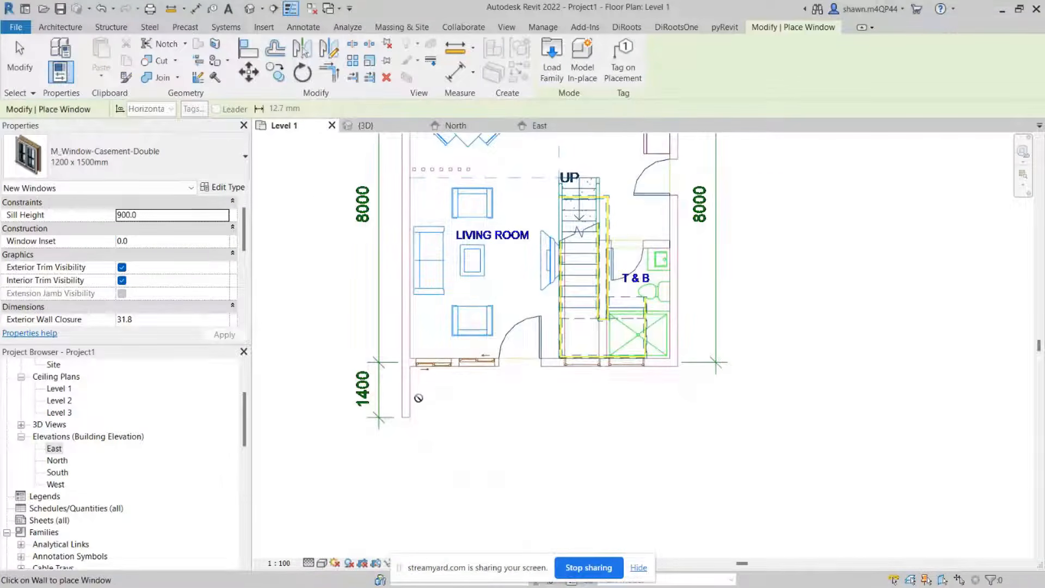
scroll(433, 369, "up", 5)
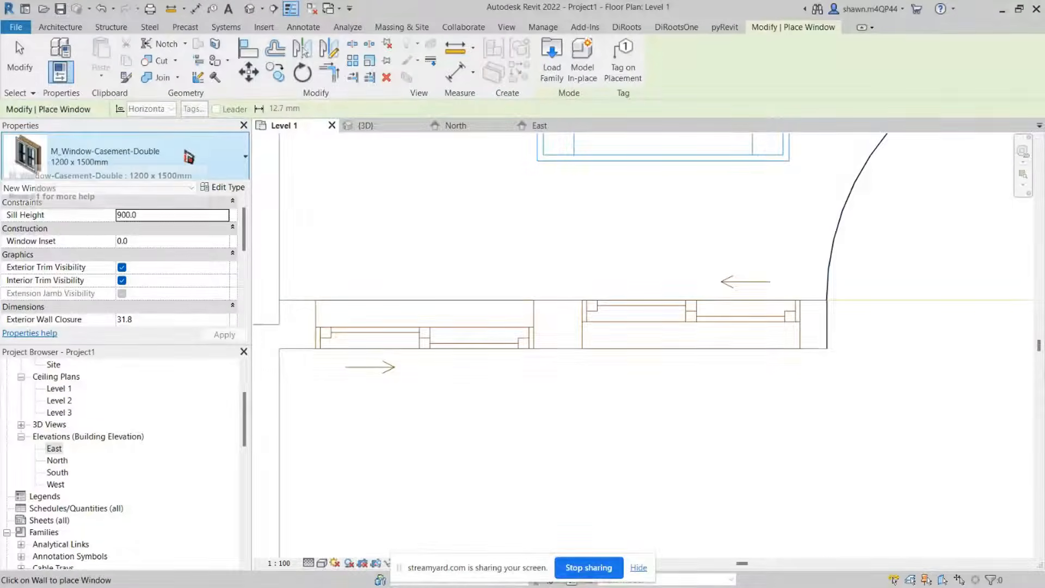
left_click(186, 161)
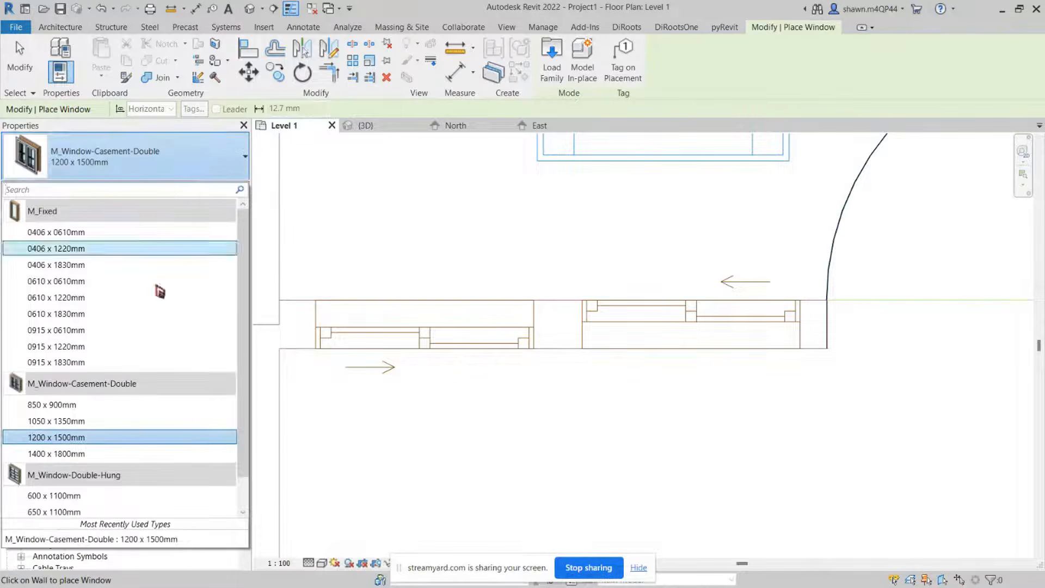
scroll(158, 369, "down", 1)
scroll(160, 370, "up", 1)
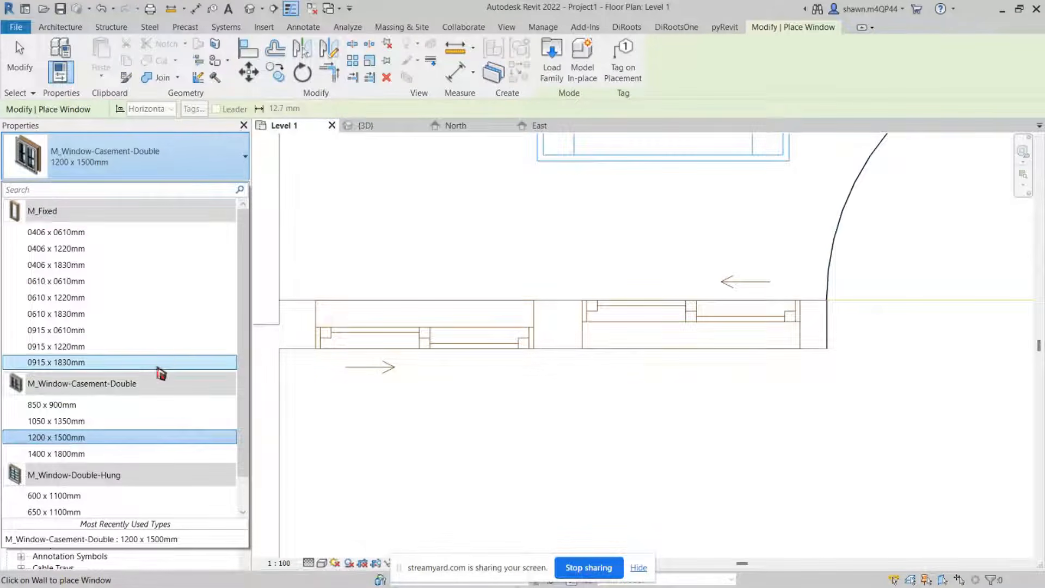
left_click(197, 174)
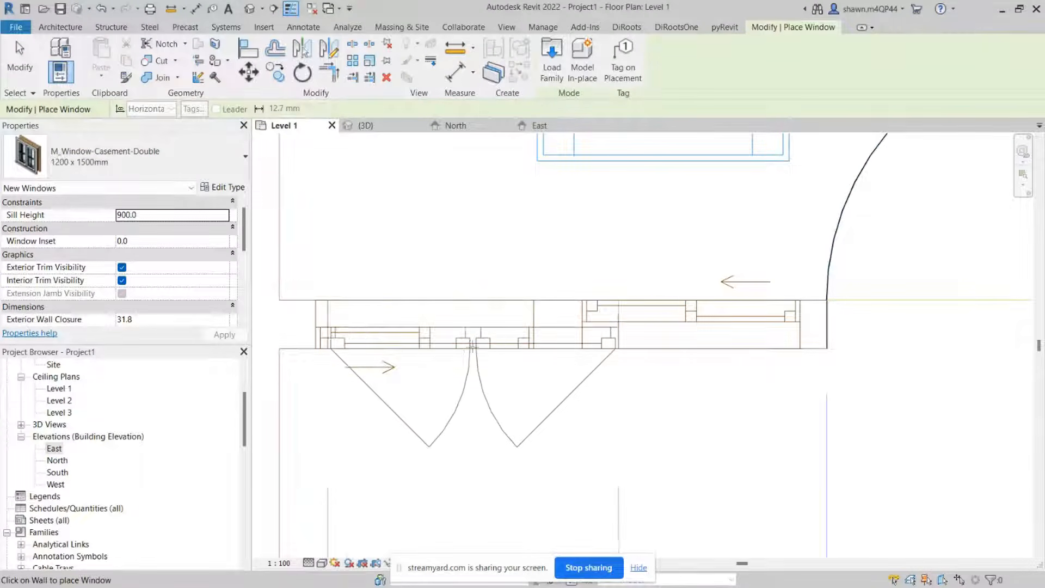
scroll(427, 348, "up", 1)
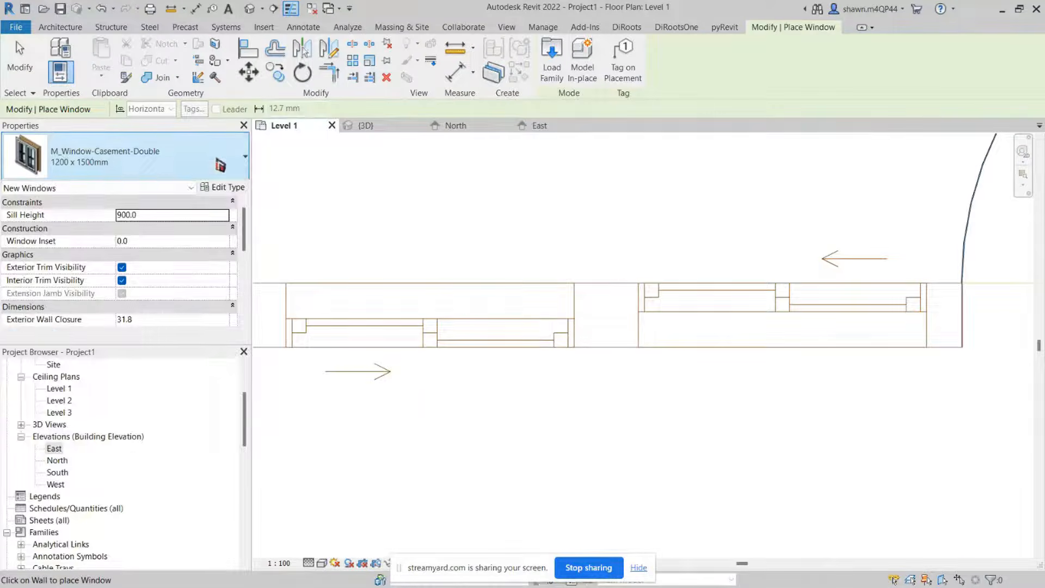
left_click(220, 164)
scroll(89, 240, "down", 2)
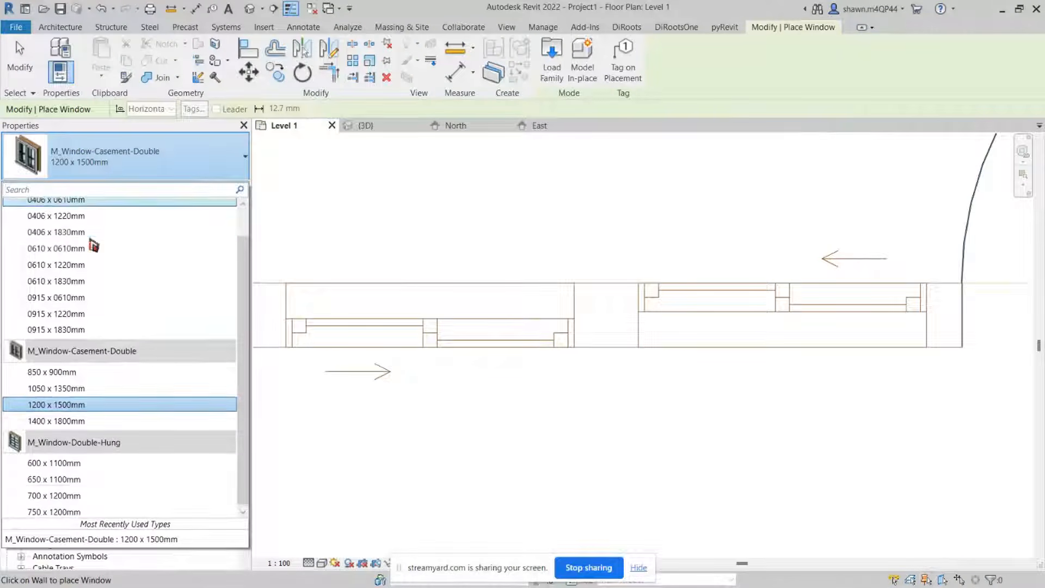
left_click(178, 163)
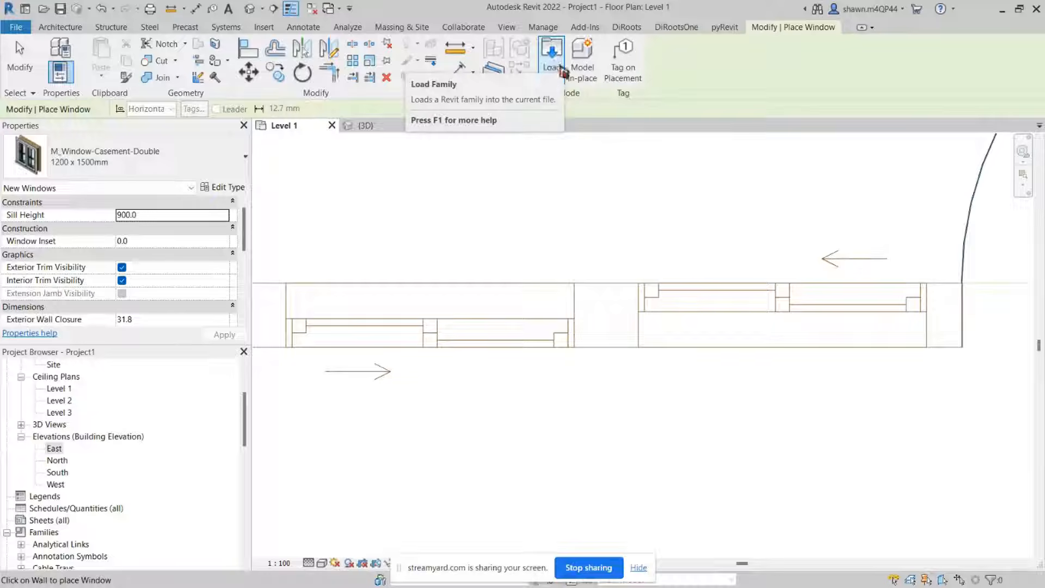
key("Escape")
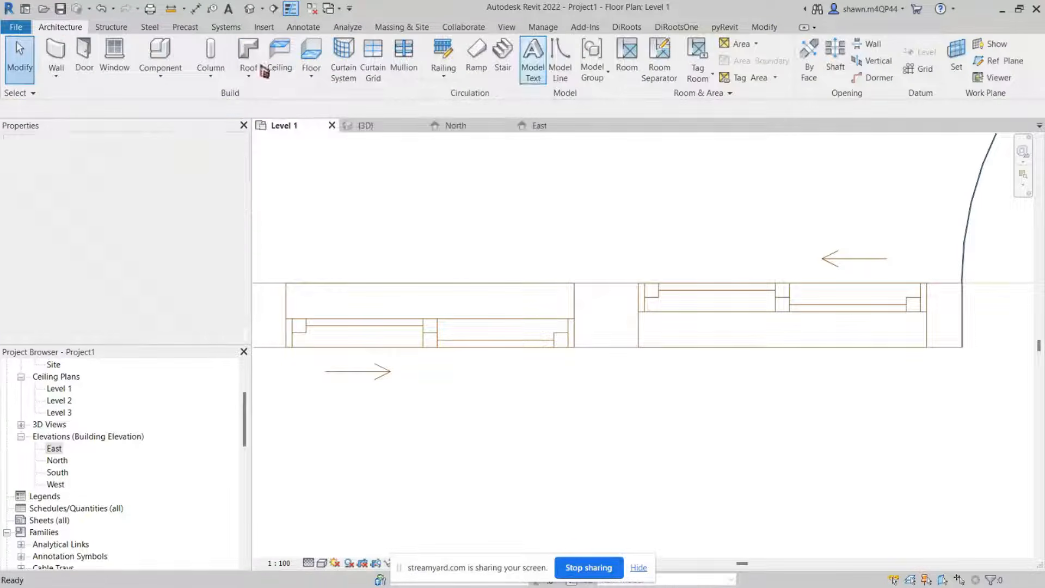
Step: Restart the Window tool, open Load Family and browse to the English - Metric US Windows library folder
left_click(114, 54)
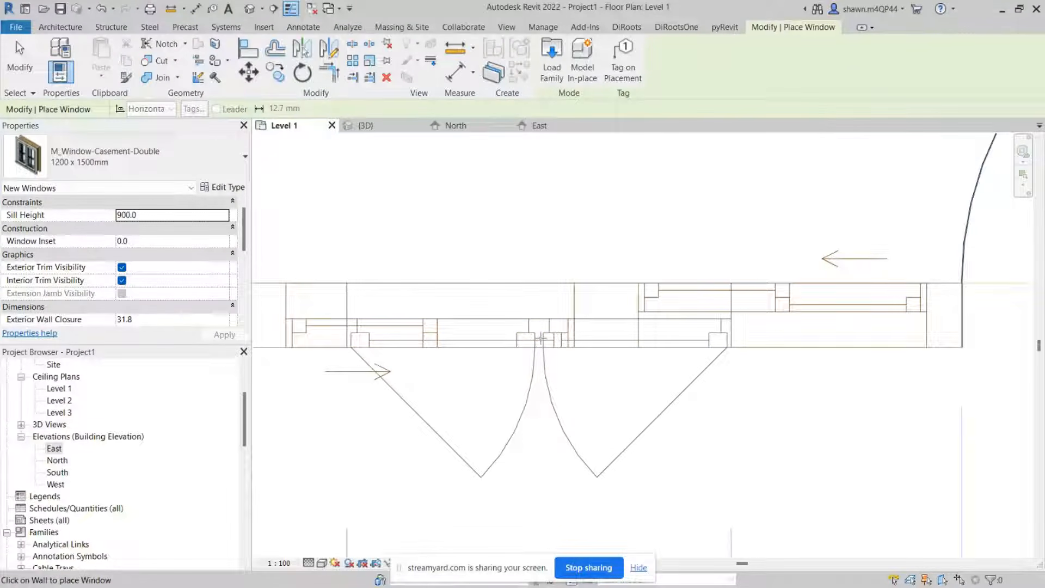
scroll(534, 348, "down", 3)
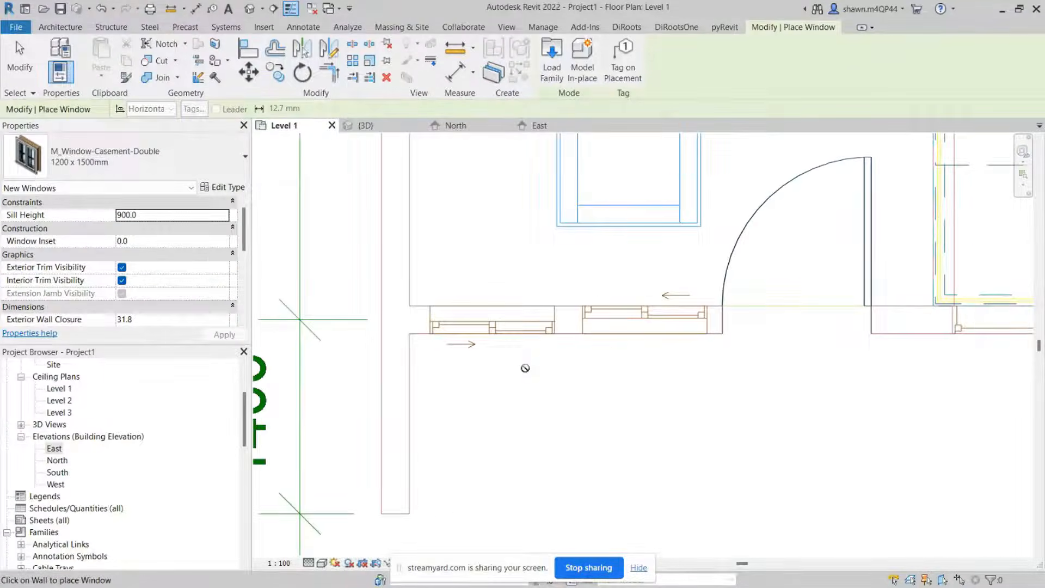
scroll(508, 352, "up", 2)
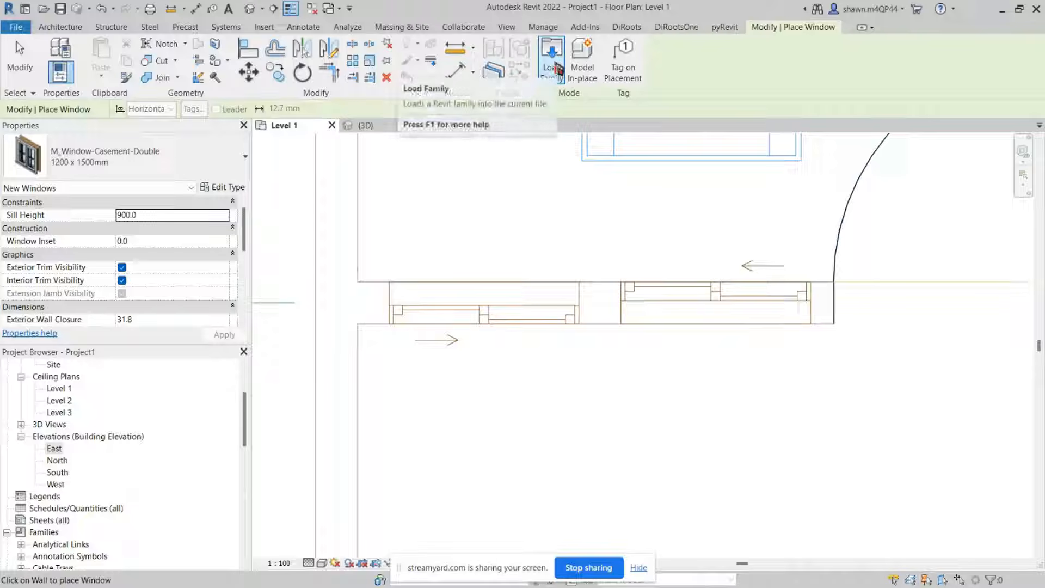
left_click(556, 69)
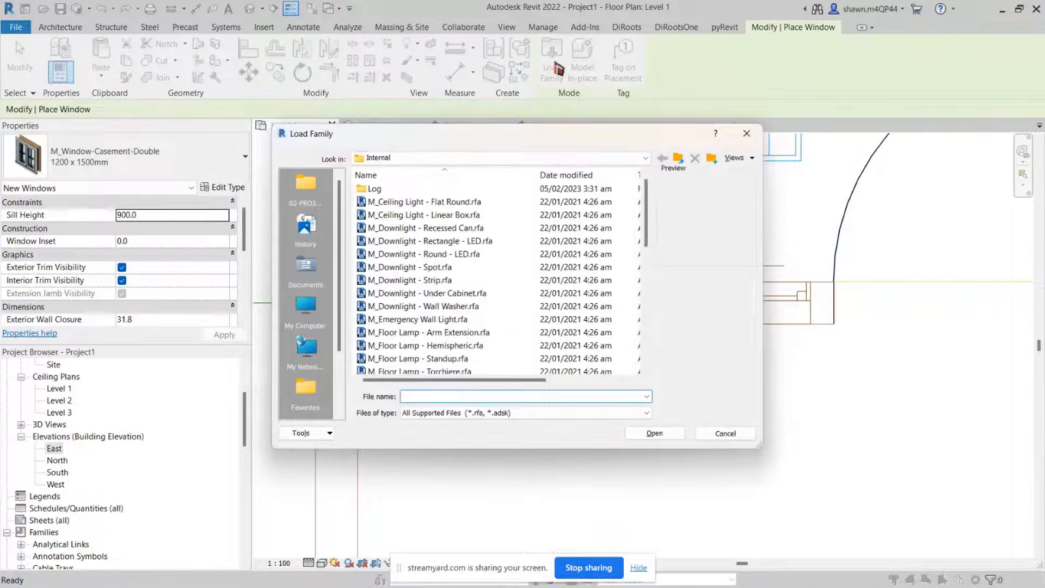
left_click(549, 159)
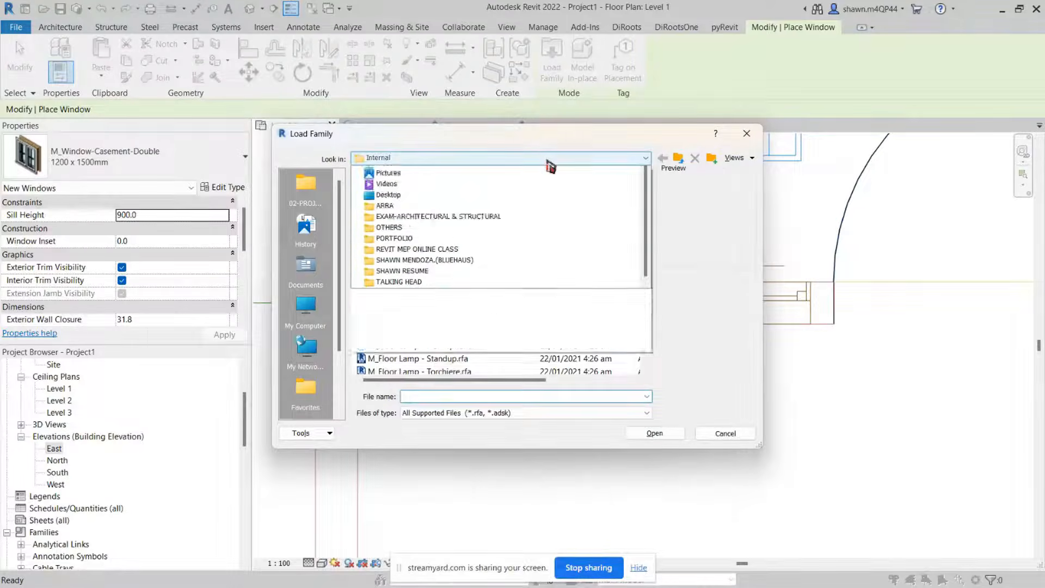
scroll(512, 228, "up", 2)
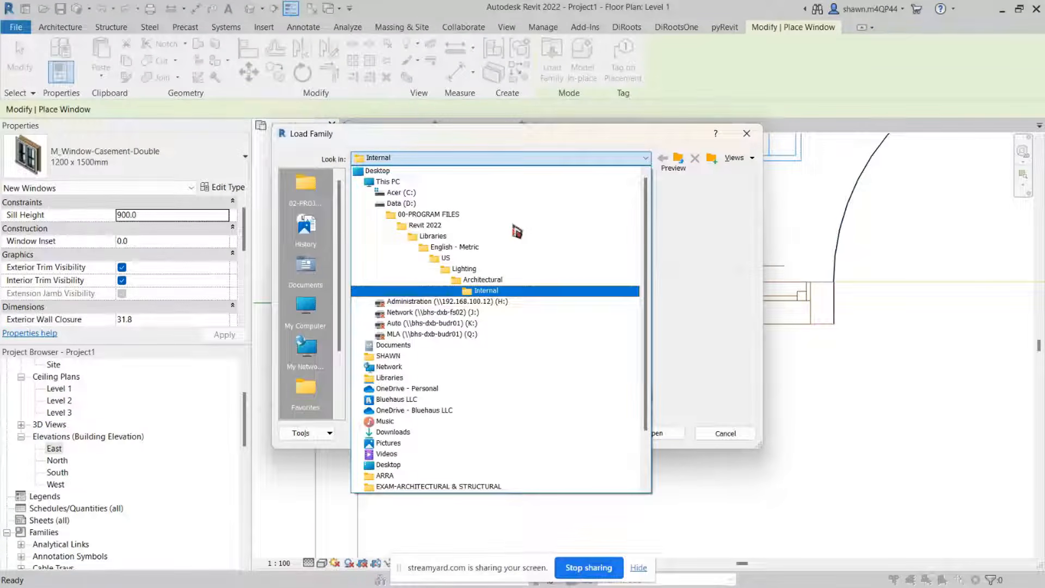
left_click(626, 159)
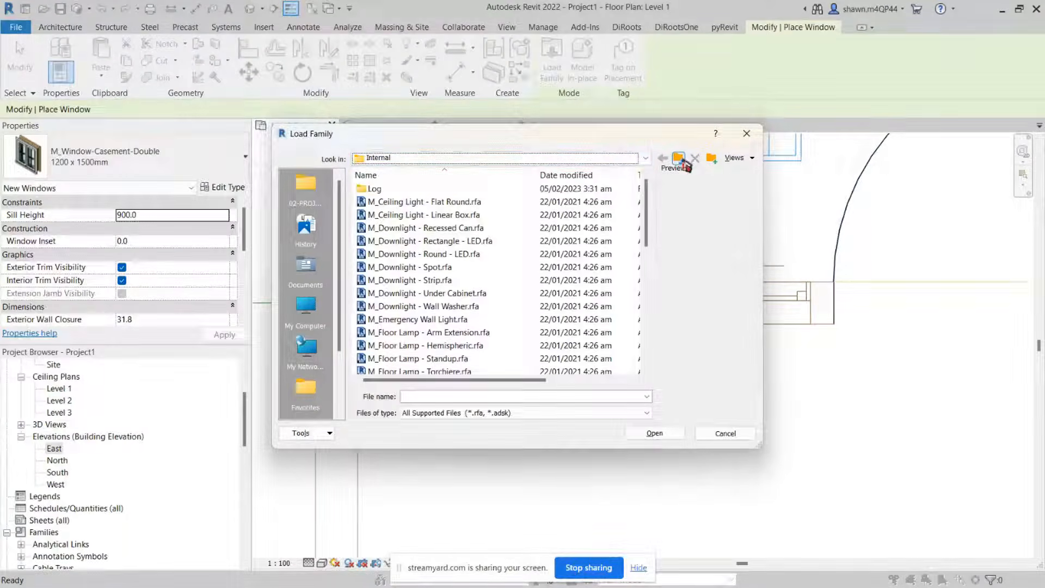
left_click(681, 161)
left_click(681, 160)
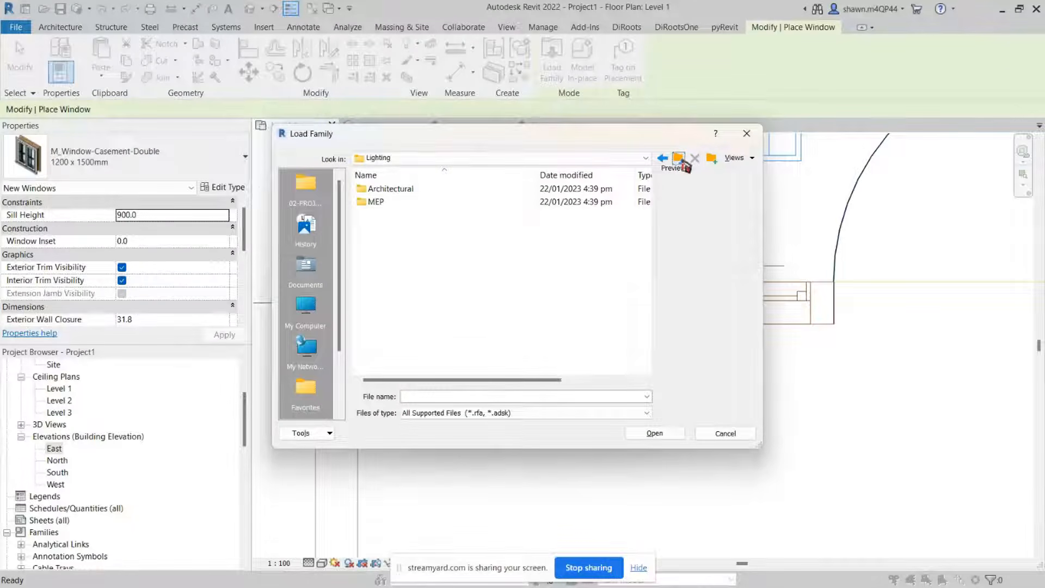
left_click(681, 162)
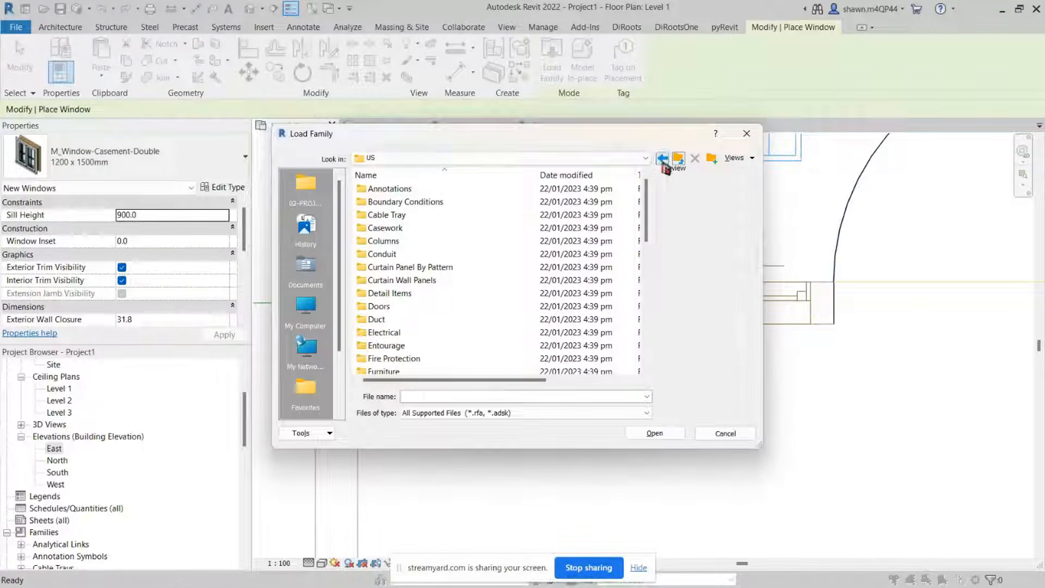
left_click(682, 161)
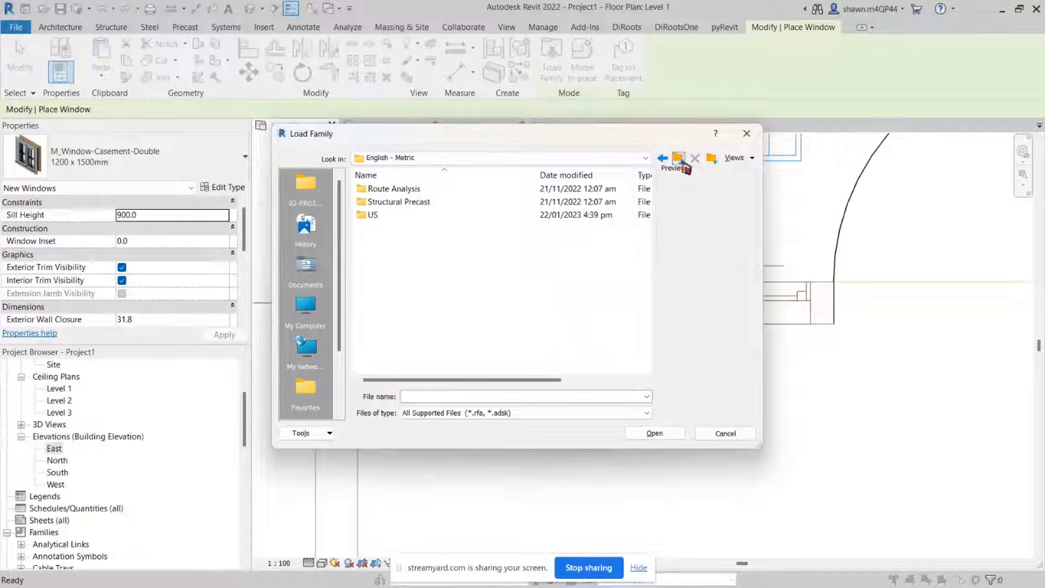
left_click(680, 160)
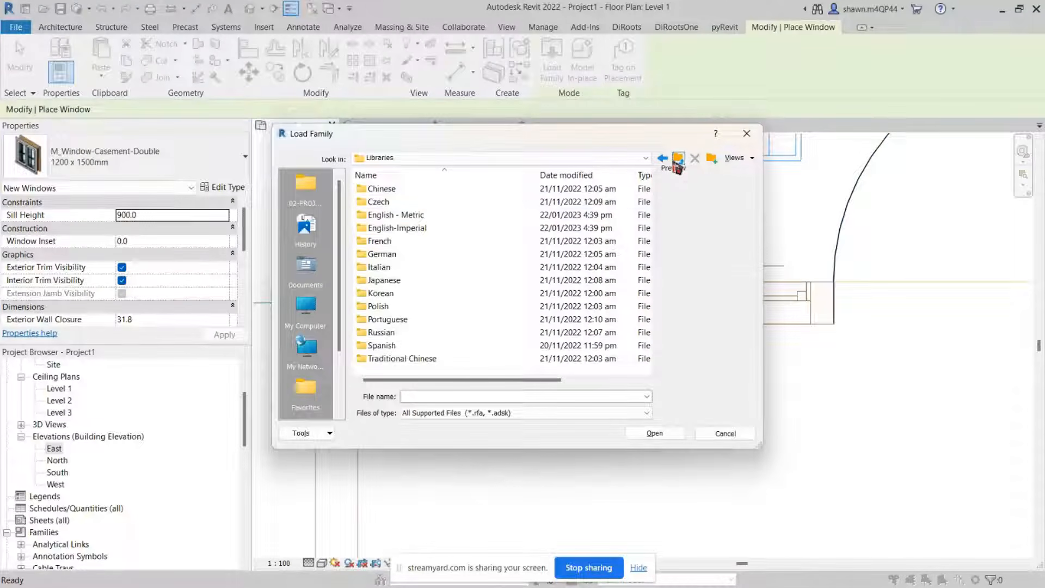
left_click(390, 218)
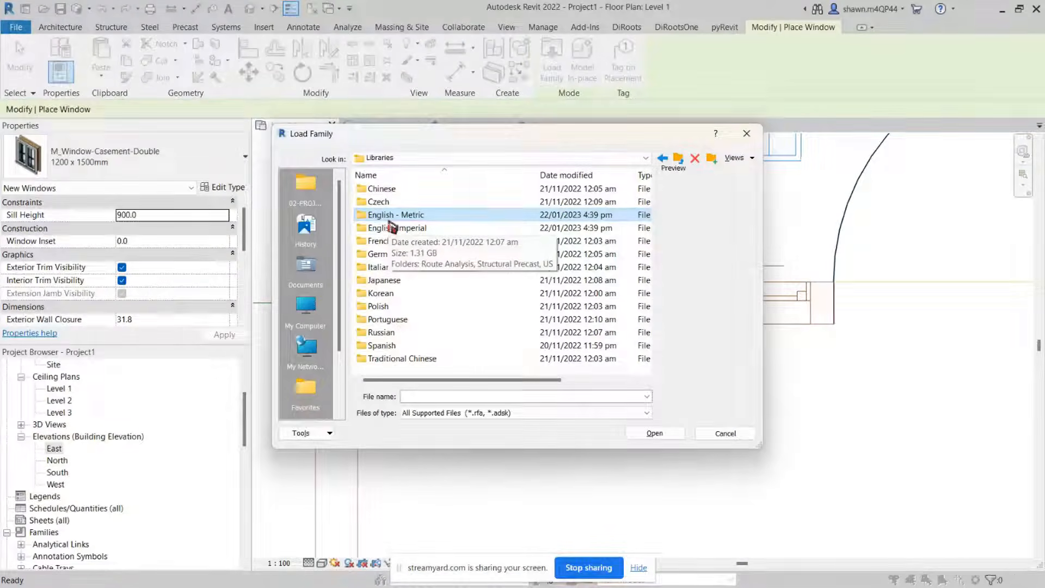
left_click(419, 217)
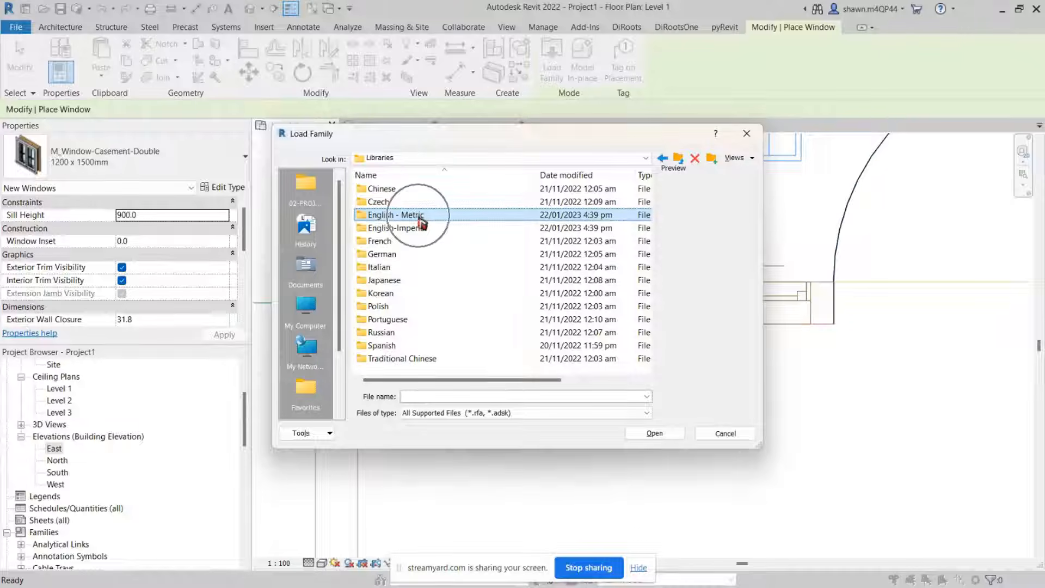
double_click(419, 218)
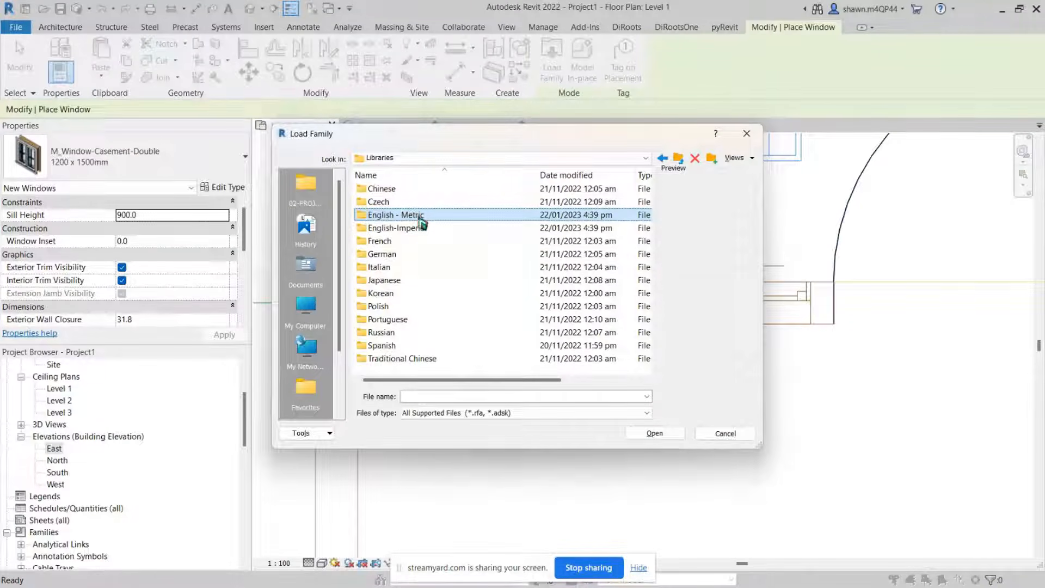
left_click(460, 158)
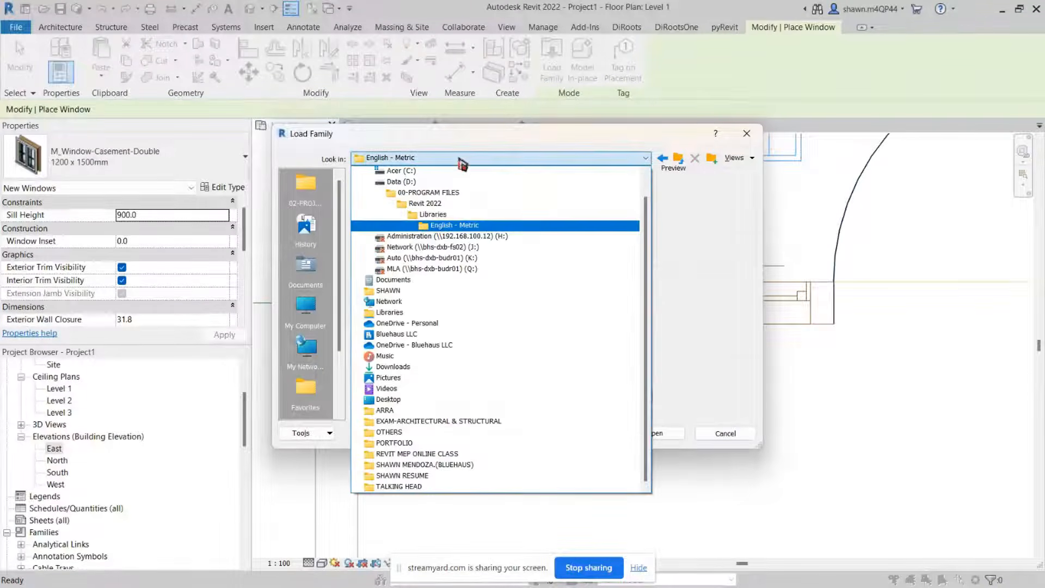
left_click(460, 159)
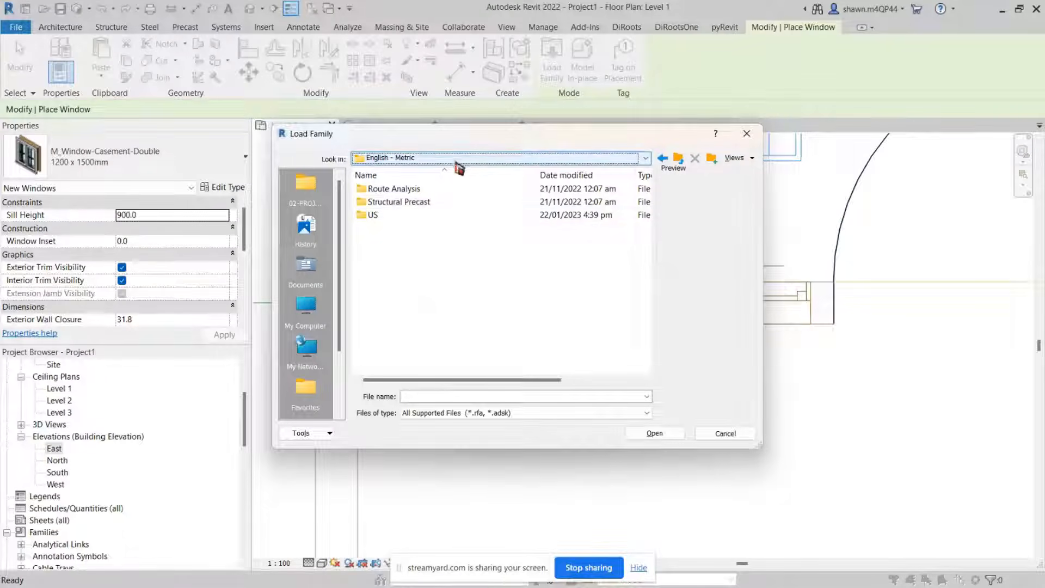
double_click(409, 216)
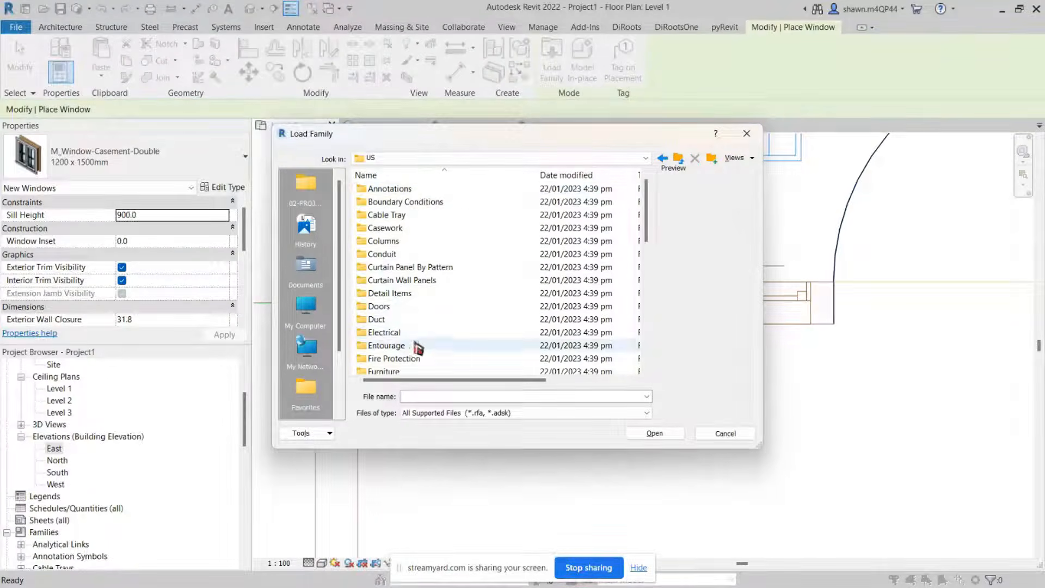
scroll(422, 346, "down", 6)
scroll(420, 347, "down", 3)
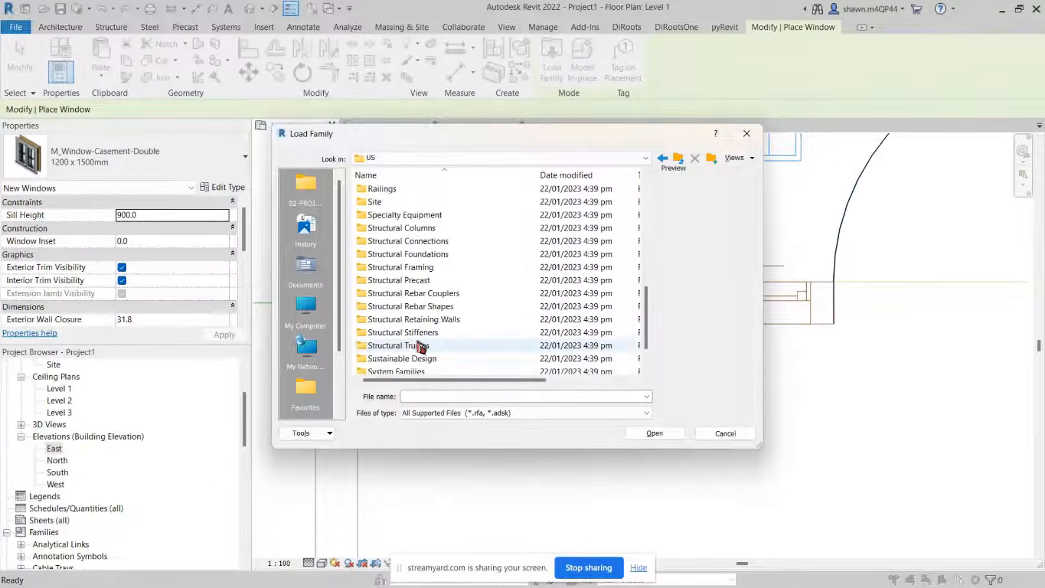
left_click(394, 361)
double_click(394, 364)
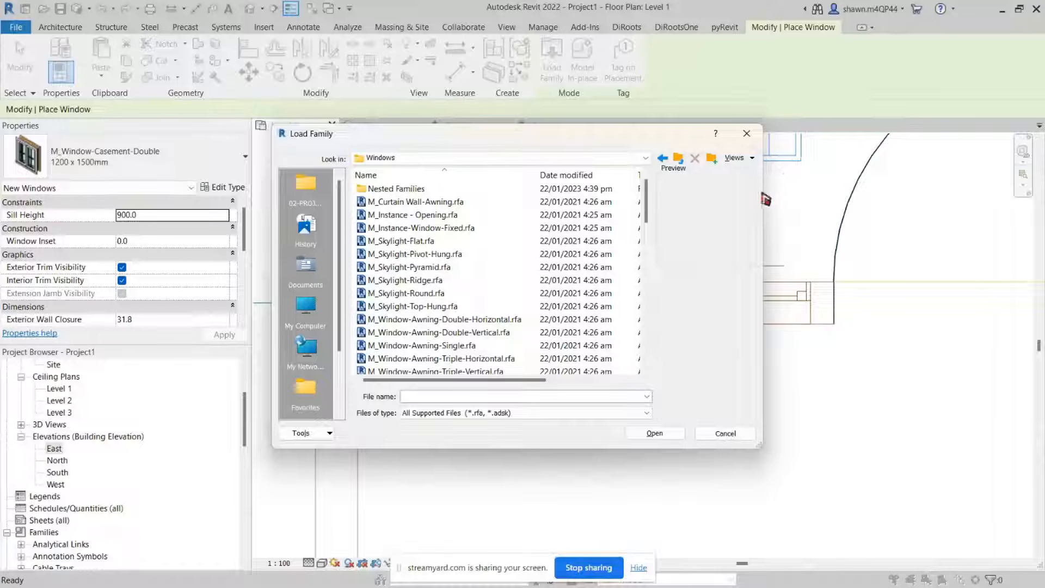
Step: Open the M_Window-Sliding-Double.rfa family from the Windows library folder
left_click_drag(766, 195, 939, 213)
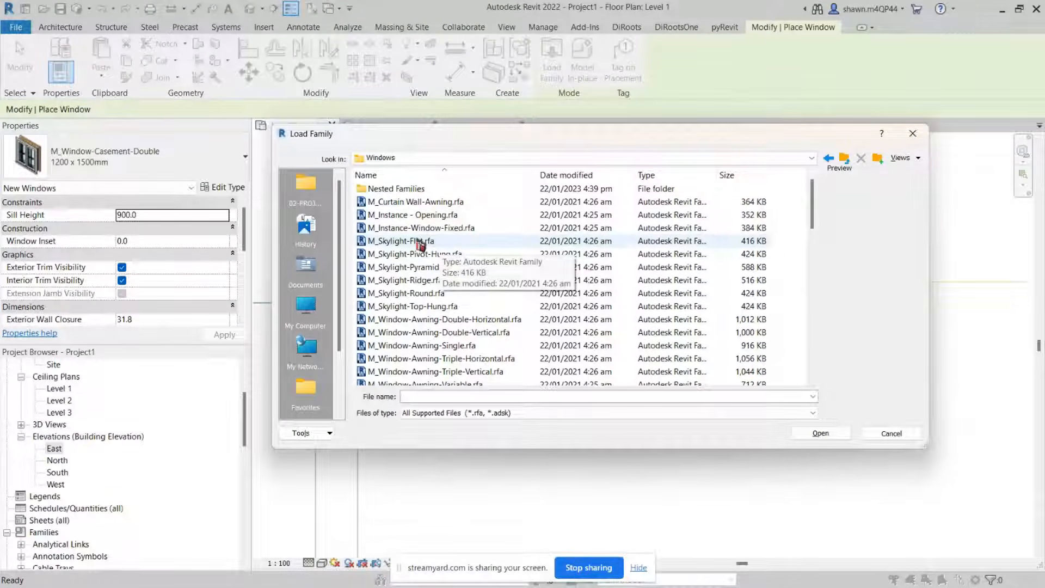
left_click(483, 158)
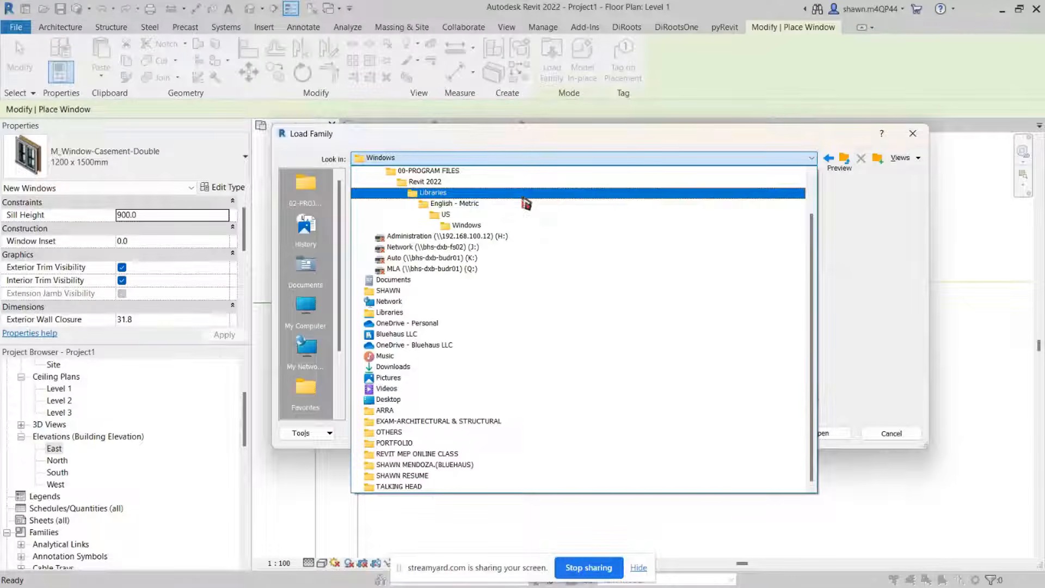
left_click(537, 159)
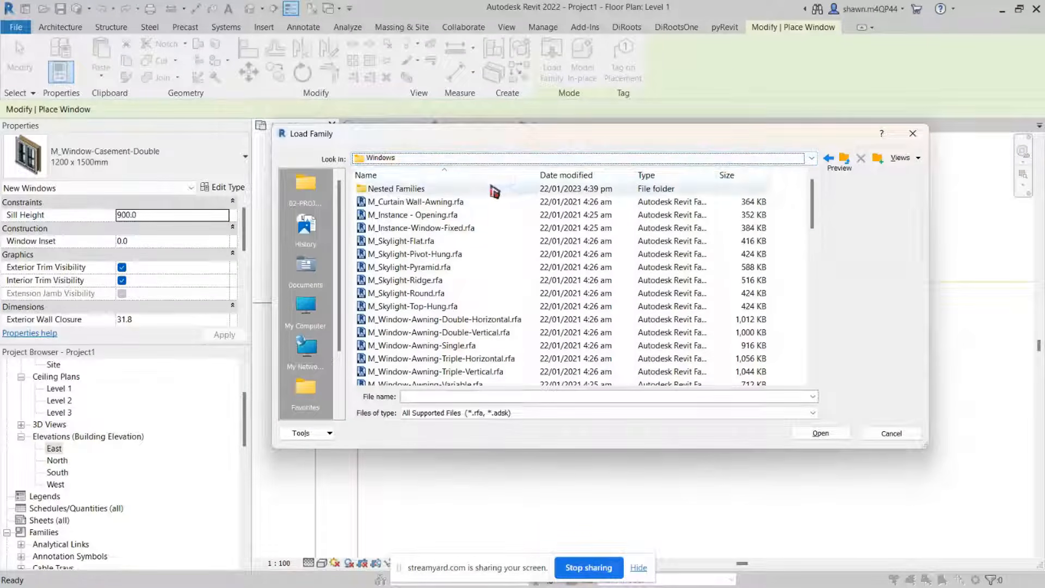
scroll(494, 190, "down", 3)
scroll(494, 191, "down", 6)
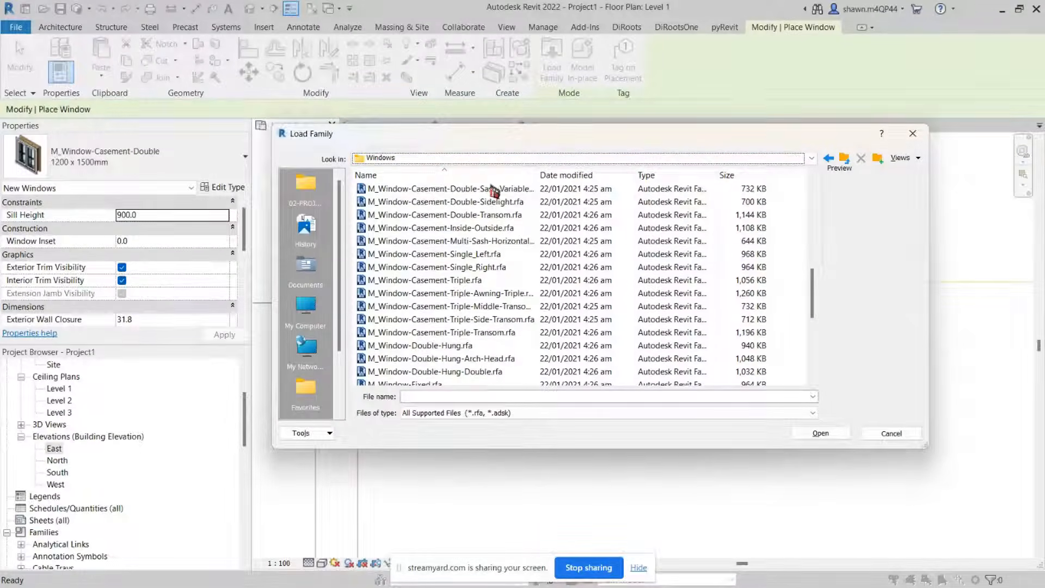
scroll(493, 214, "down", 5)
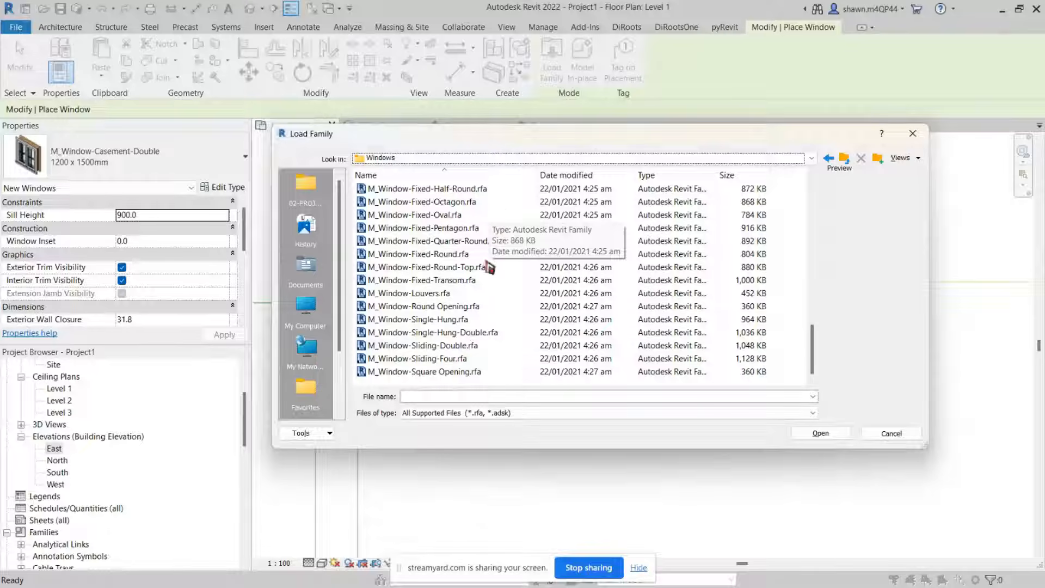
left_click(442, 346)
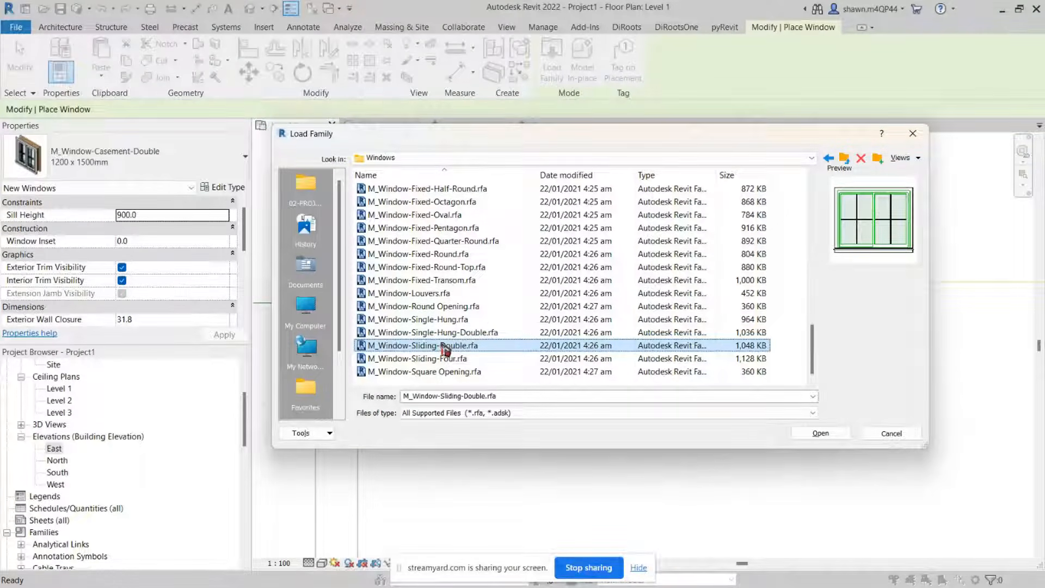
left_click(830, 434)
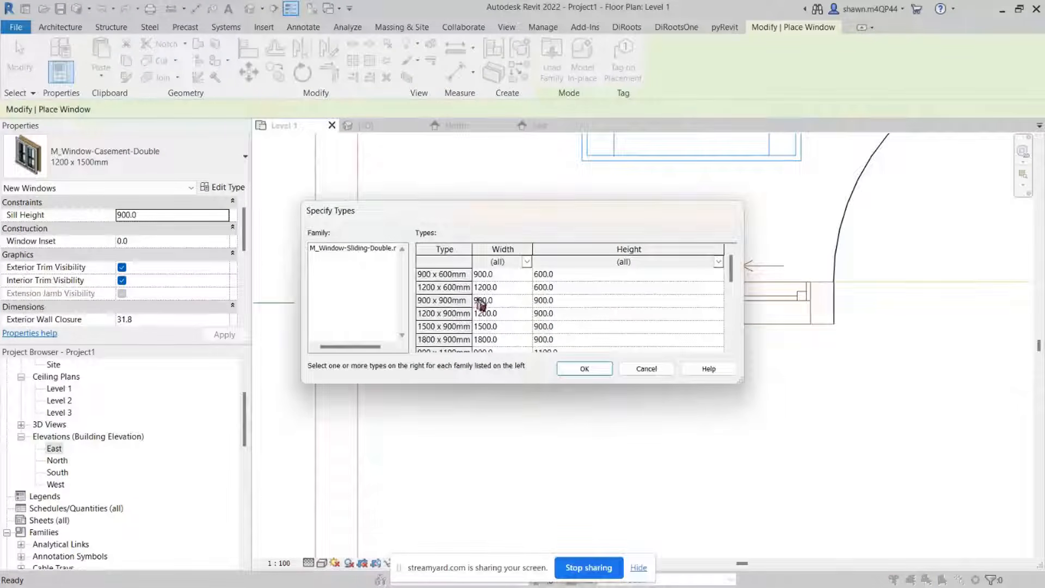
Step: Pick the 900 x 600mm type and the 900 to 1800 x 1100mm types of the sliding window to load
left_click(463, 275)
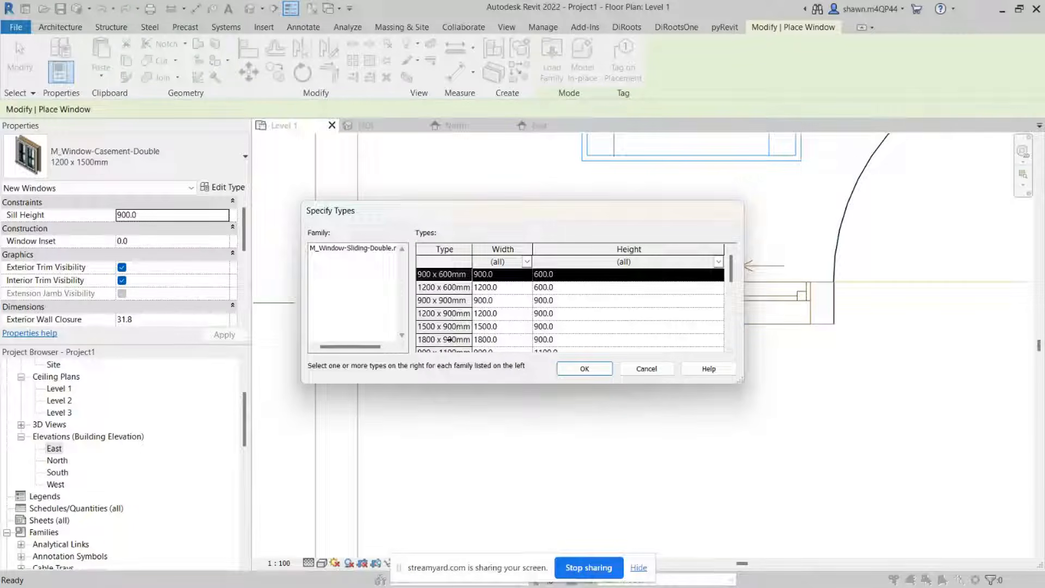
scroll(461, 338, "down", 1)
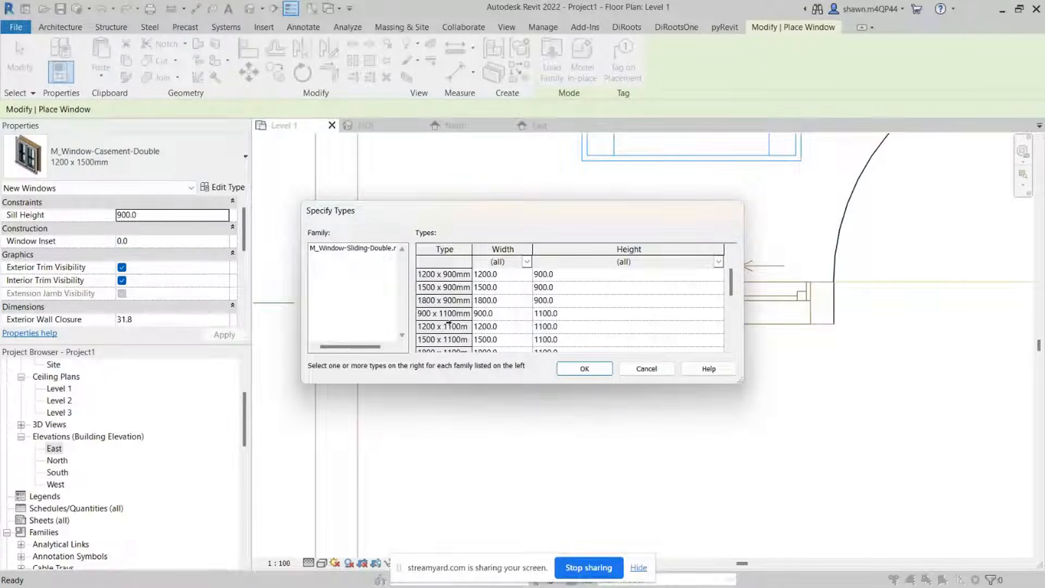
left_click(445, 327, "shift")
scroll(463, 340, "down", 1)
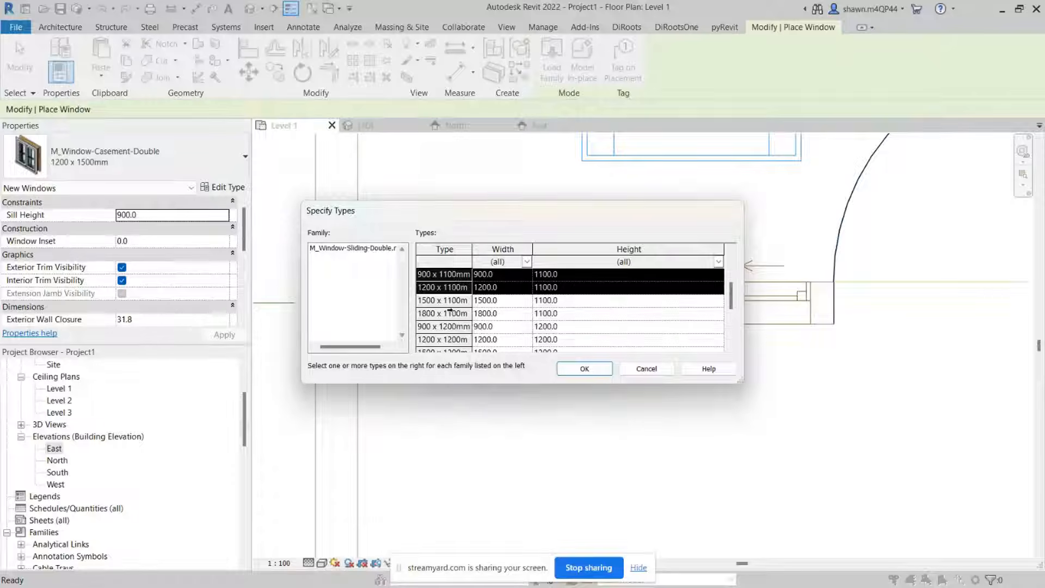
left_click(445, 314, "shift")
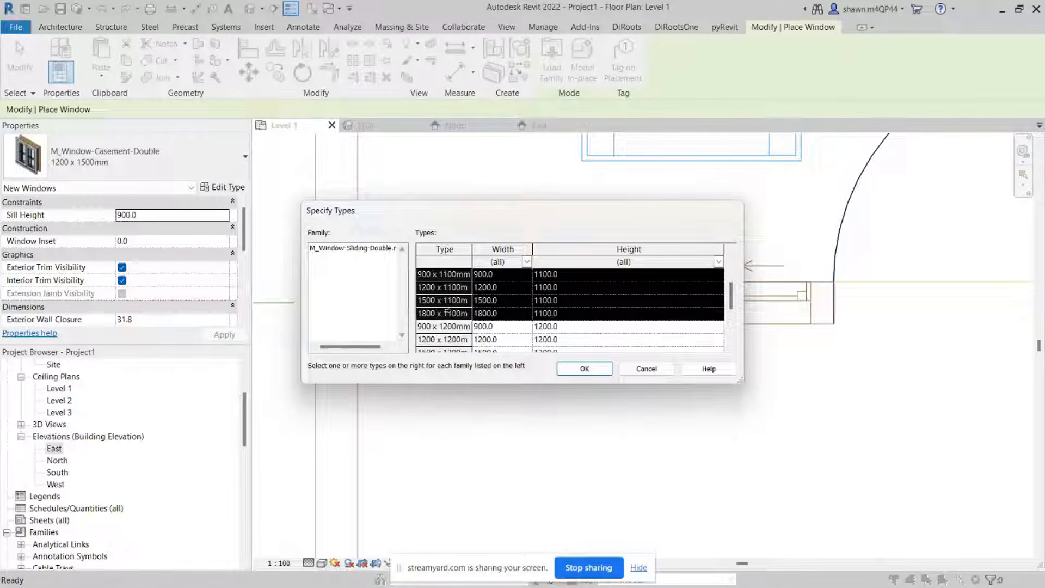
scroll(447, 313, "up", 2)
left_click(569, 371)
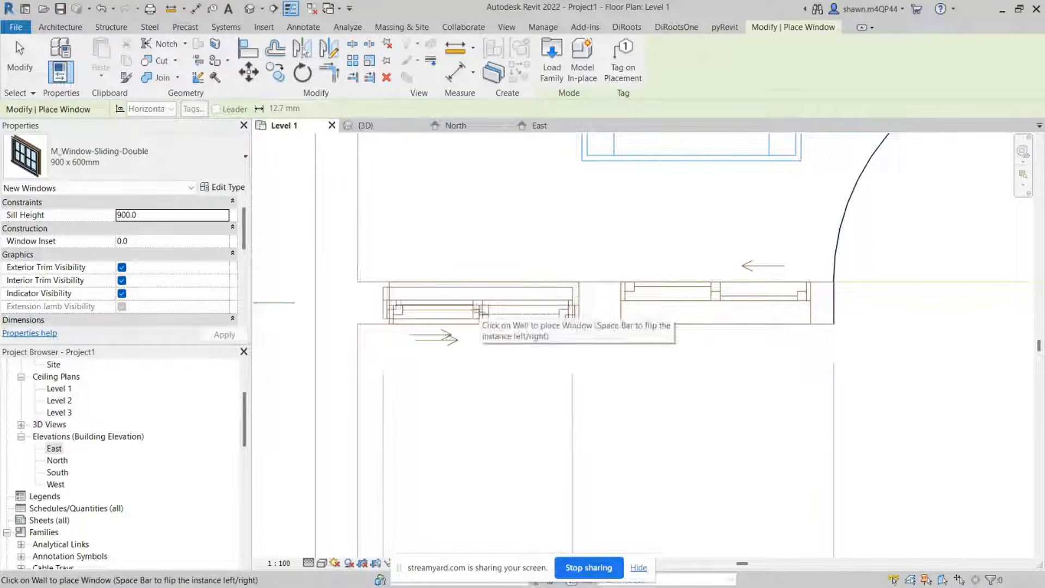
Step: Place an M_Window-Sliding-Double 900 x 1100mm window in the living room's bottom wall over the plan's left opening
left_click(57, 160)
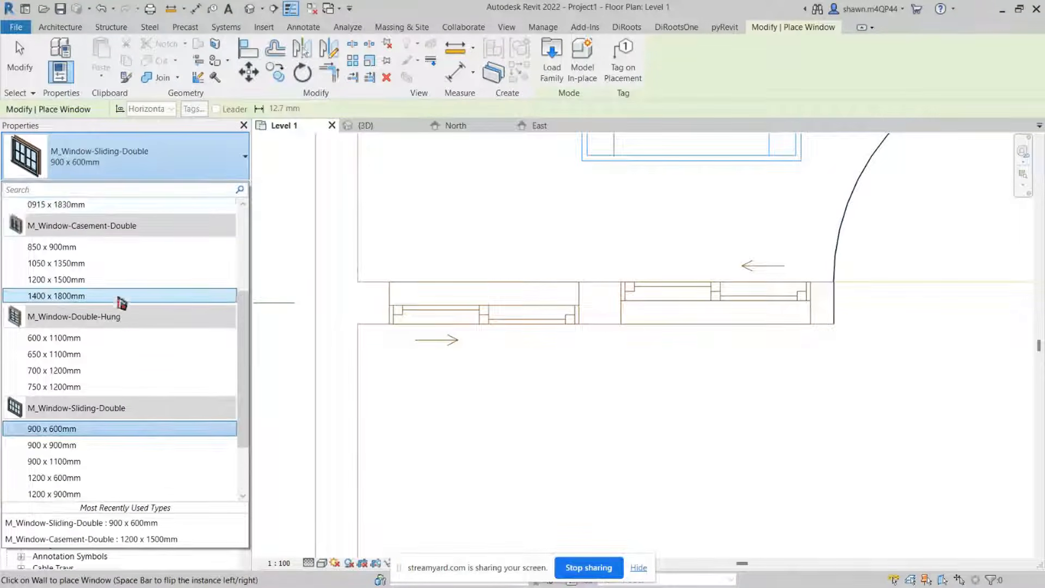
scroll(118, 303, "down", 2)
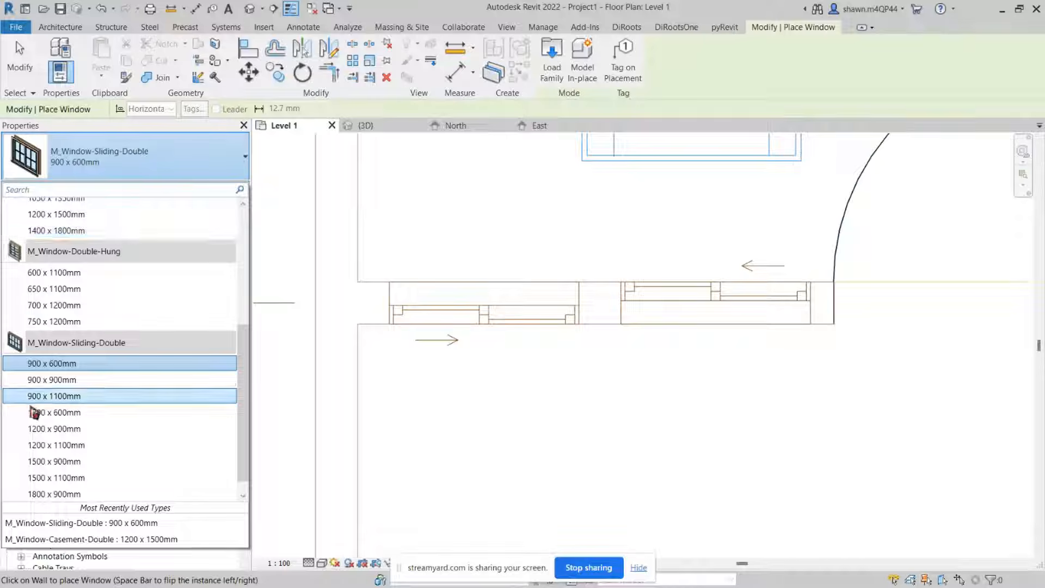
left_click(101, 396)
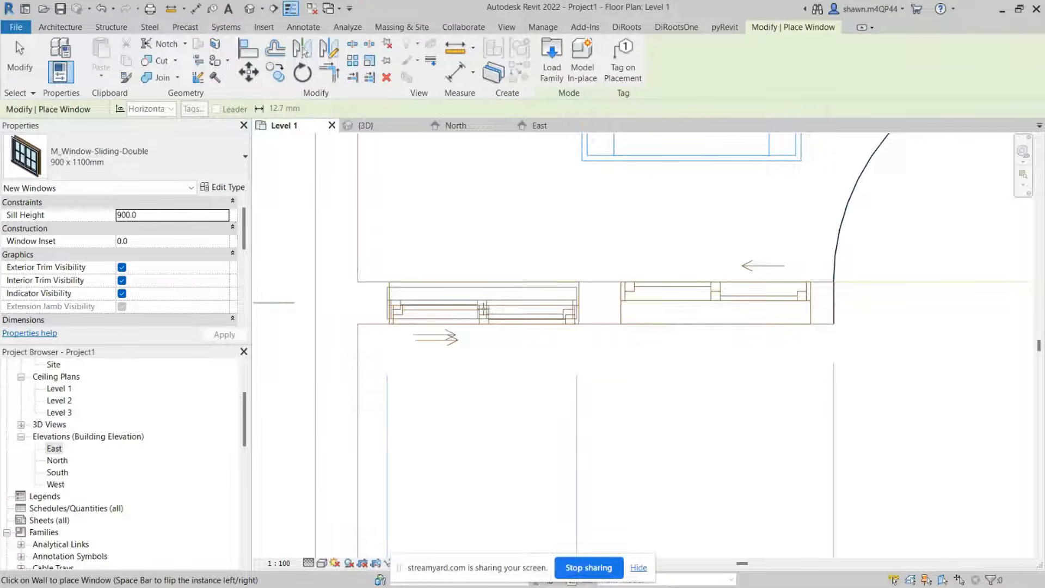
scroll(484, 309, "up", 2)
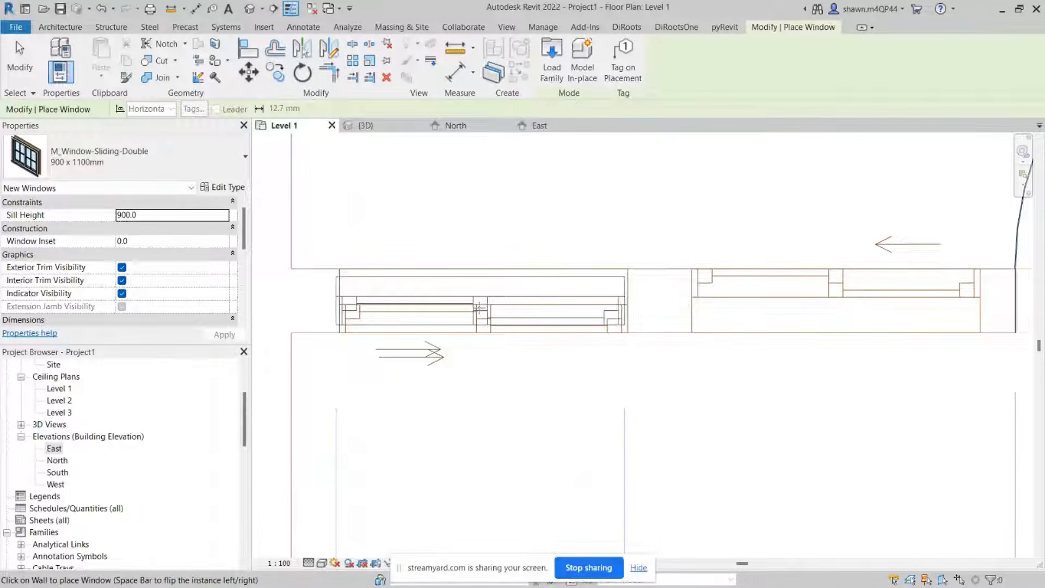
left_click(480, 308)
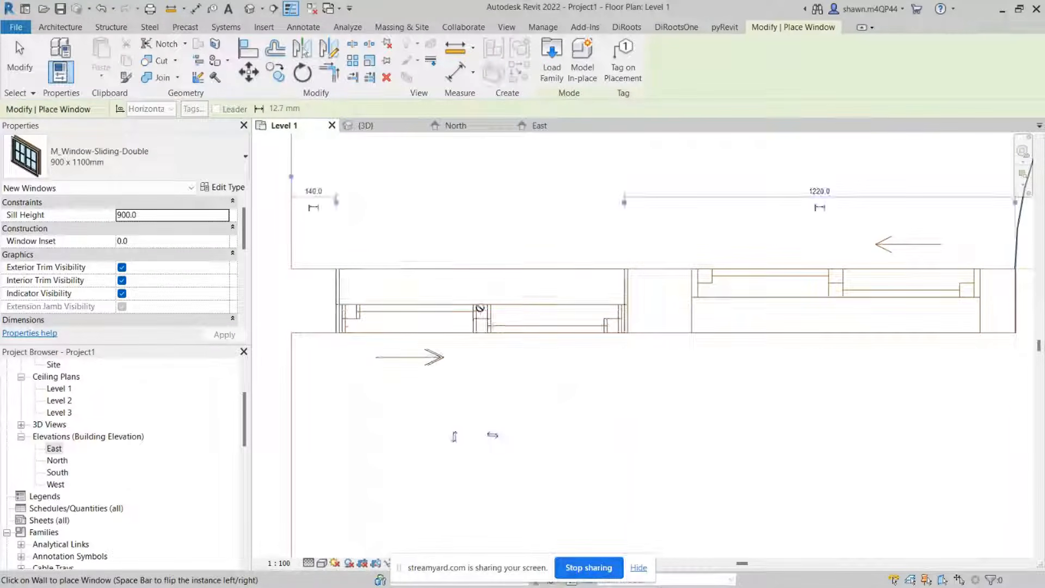
key("Escape")
key("Escape")
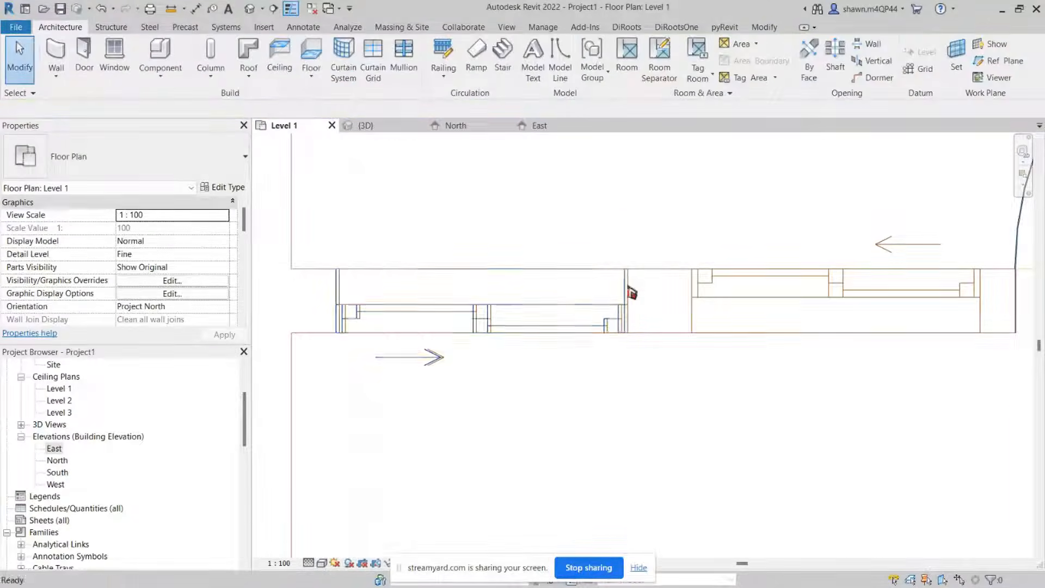
Step: Try to align the sliding window's right edge to the opening edge line of the imported CAD plan
scroll(631, 293, "up", 3)
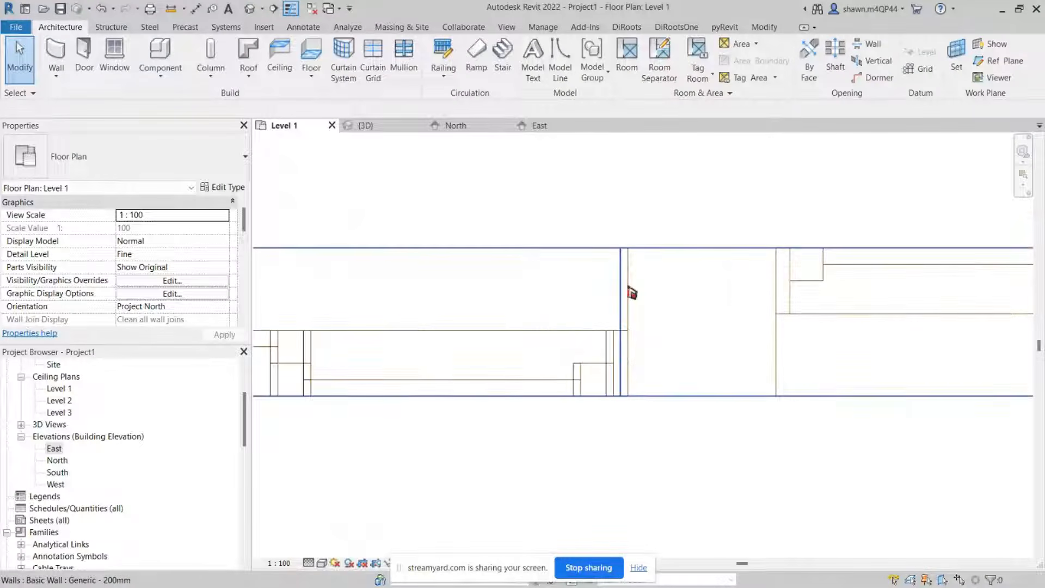
left_click(622, 264)
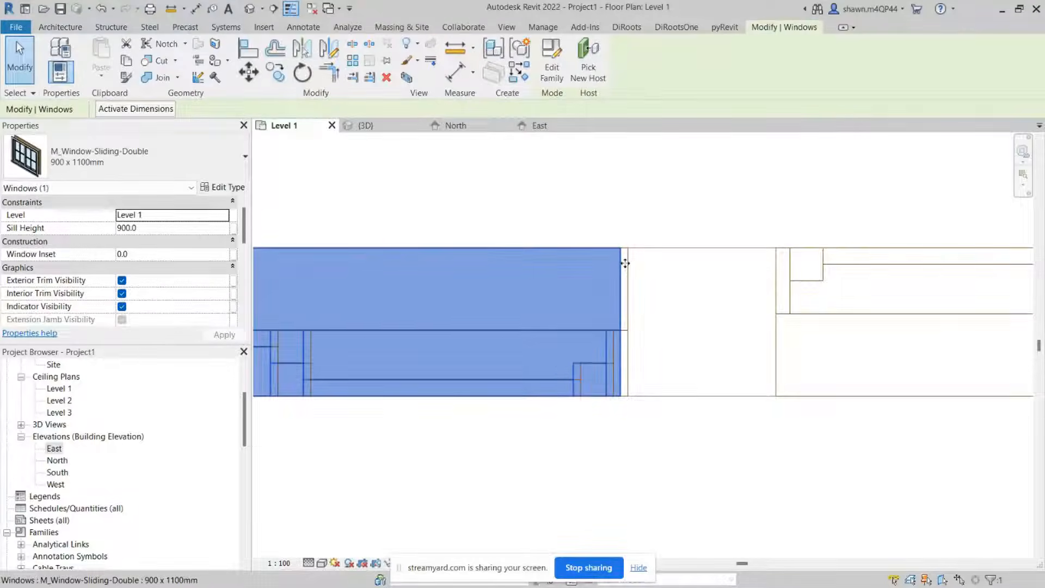
scroll(624, 263, "up", 3)
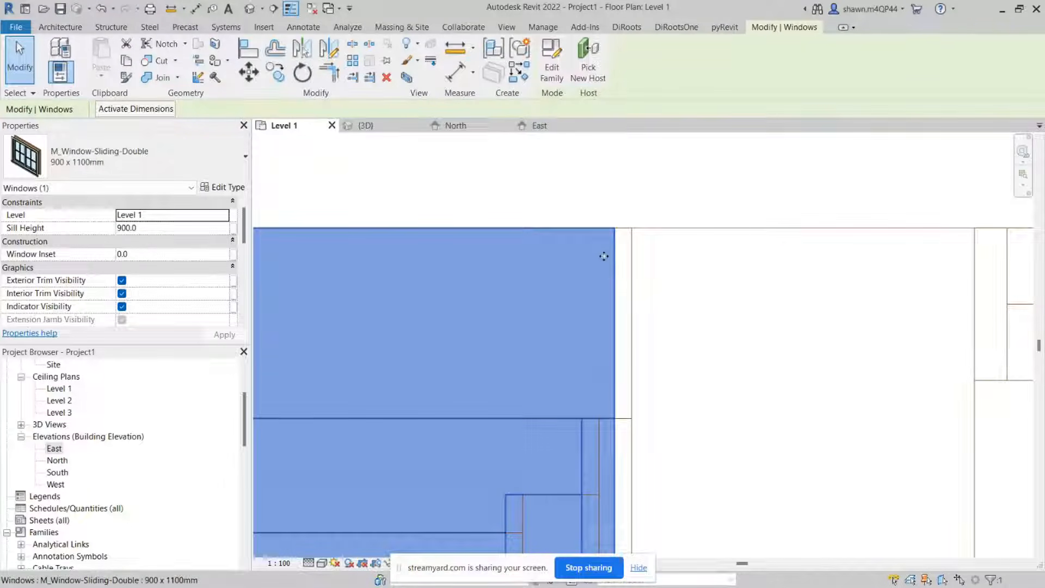
key("Escape")
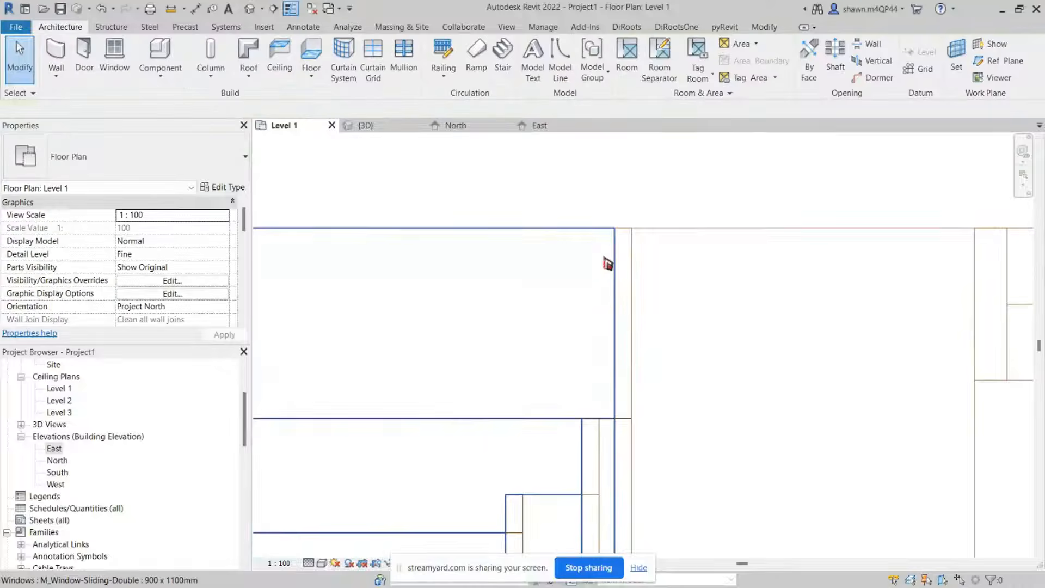
scroll(621, 259, "down", 2)
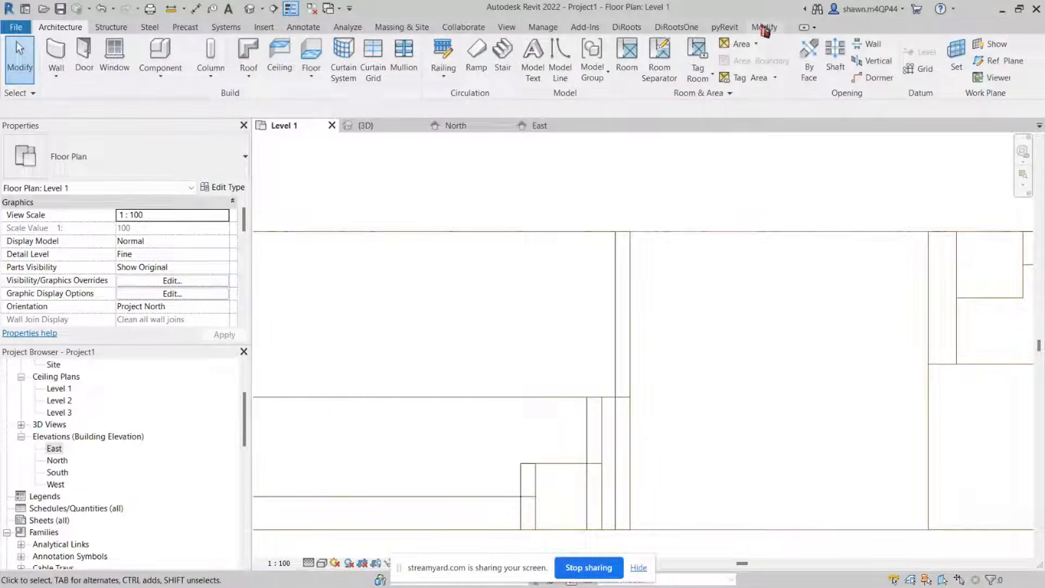
left_click(764, 27)
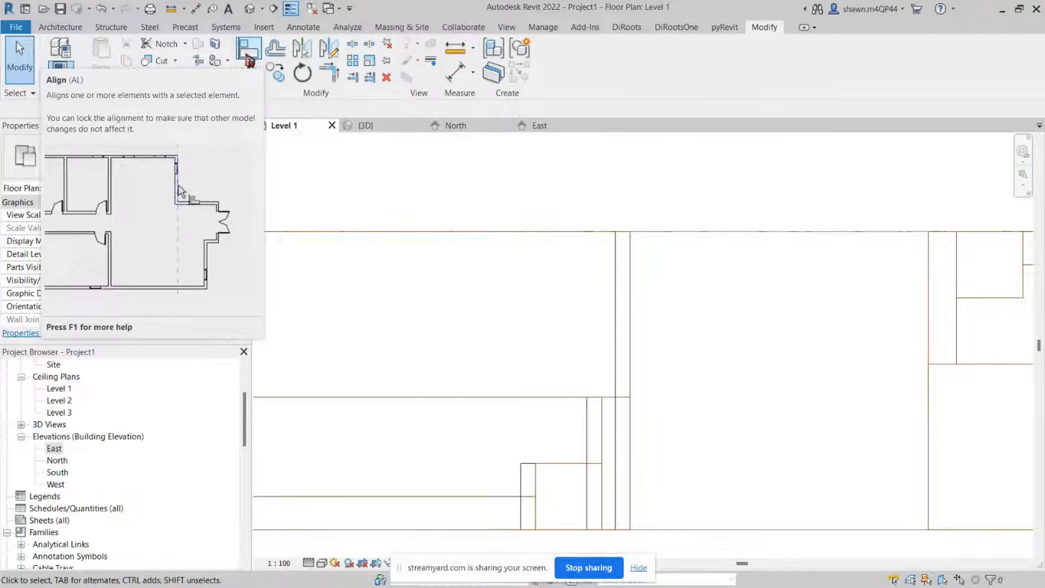
left_click(248, 57)
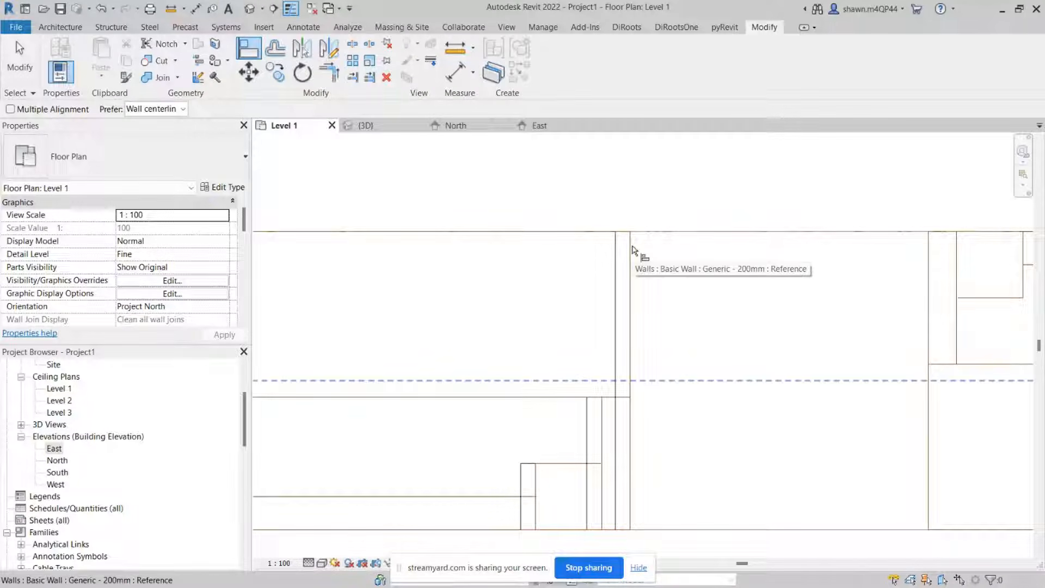
key("Tab")
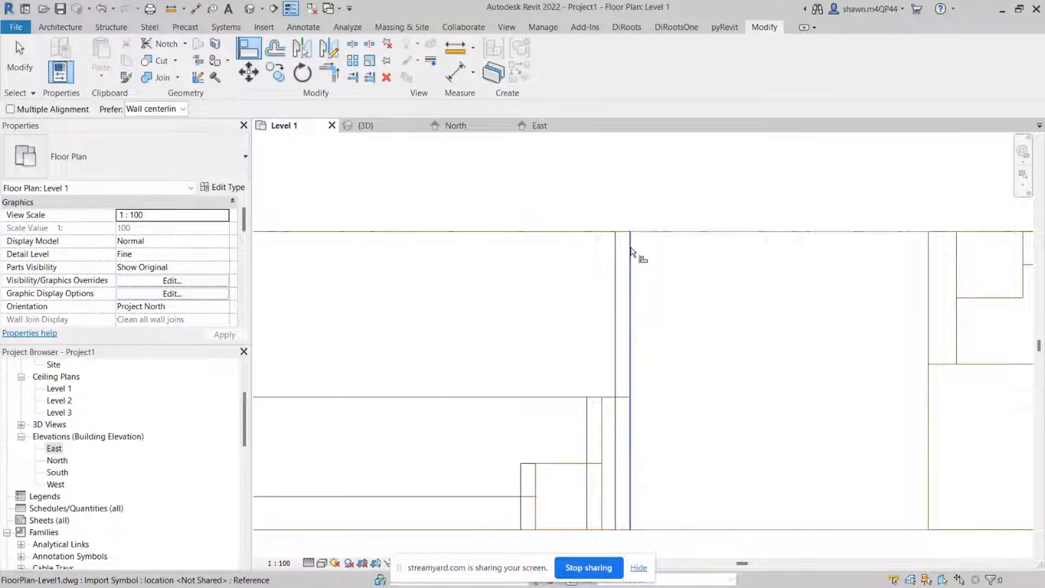
left_click(630, 251)
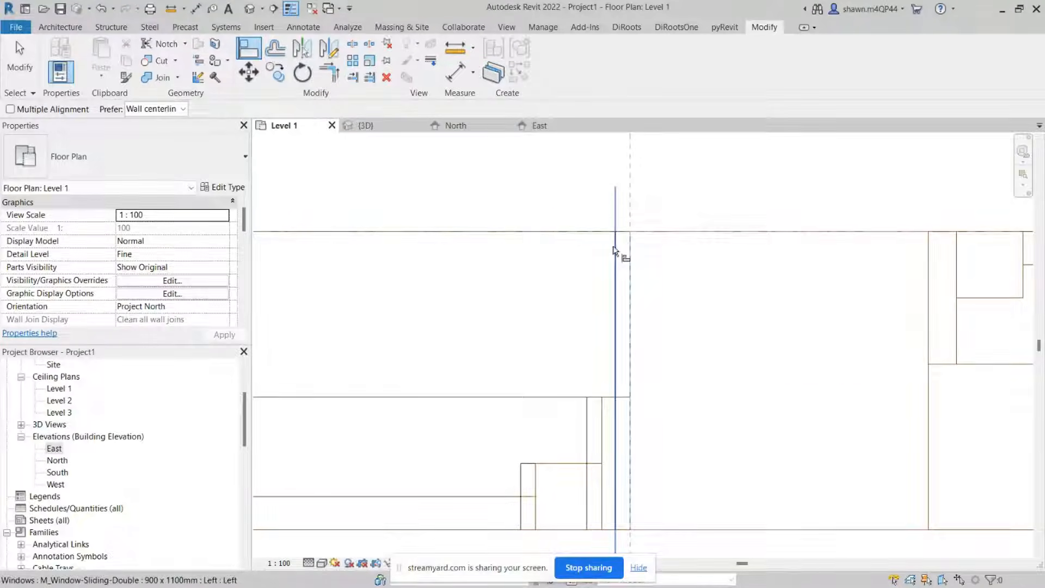
left_click(615, 250)
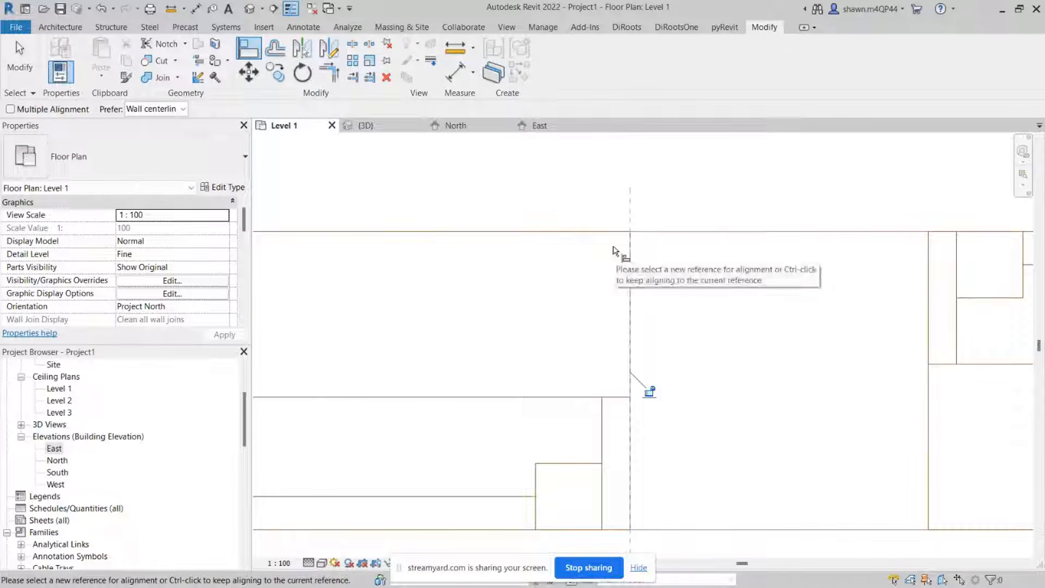
key("Escape")
key("Escape")
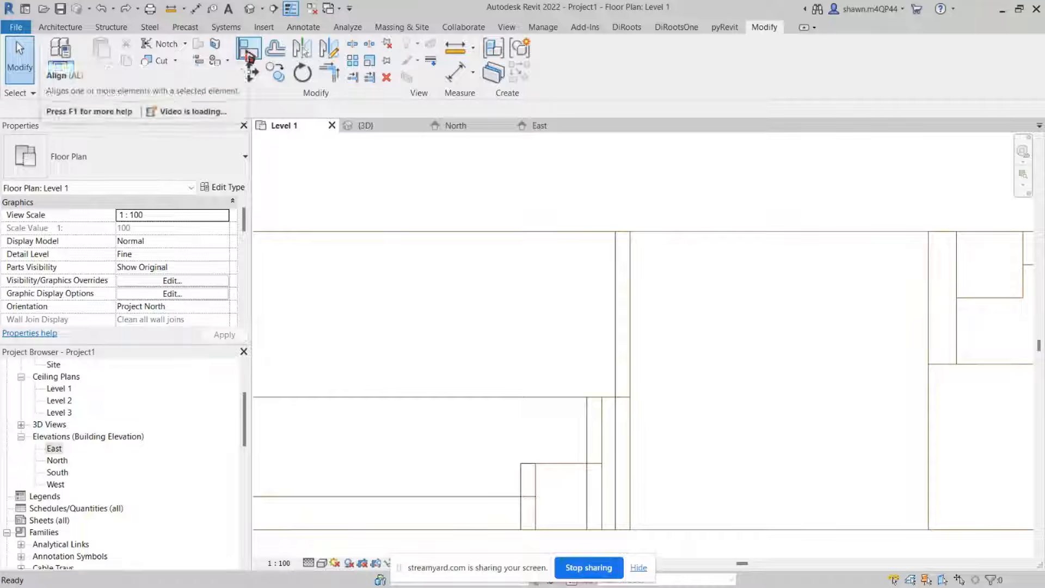
Step: Align the sliding window's right edge to the CAD plan's opening edge line with Align
left_click(245, 55)
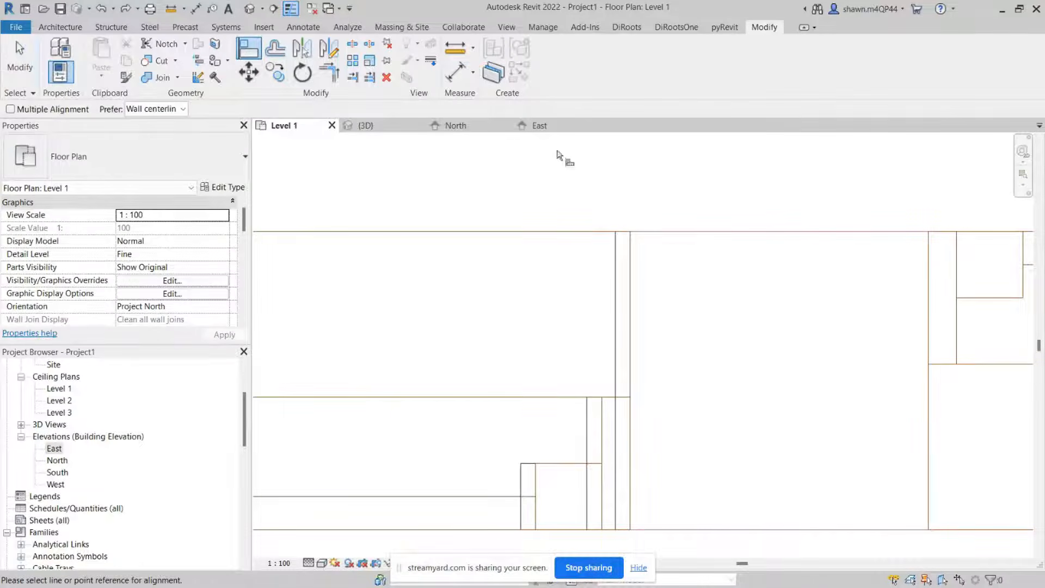
left_click(636, 261)
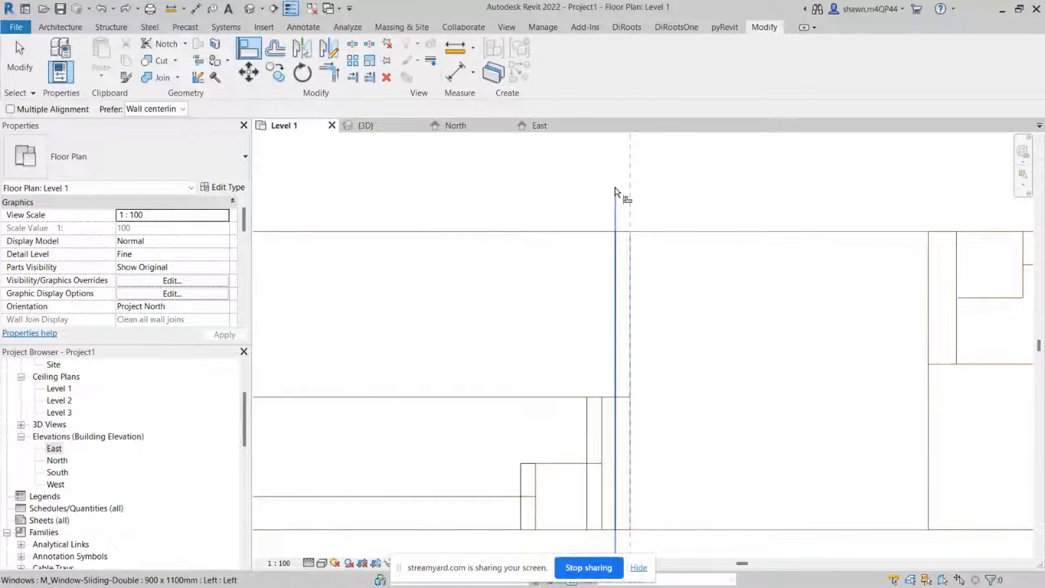
left_click(614, 261)
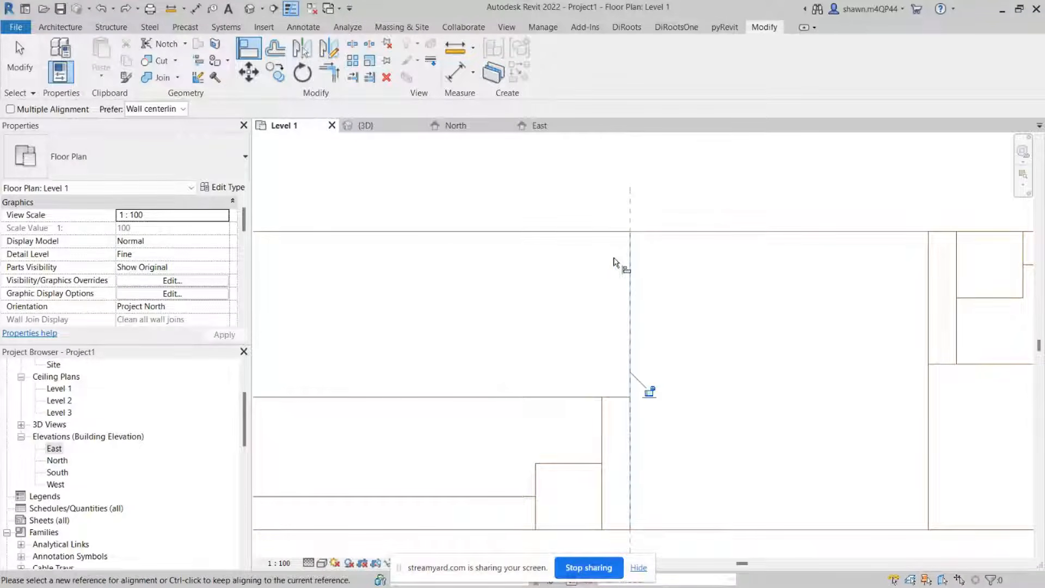
scroll(614, 260, "up", 5)
scroll(614, 257, "down", 1)
key("Escape")
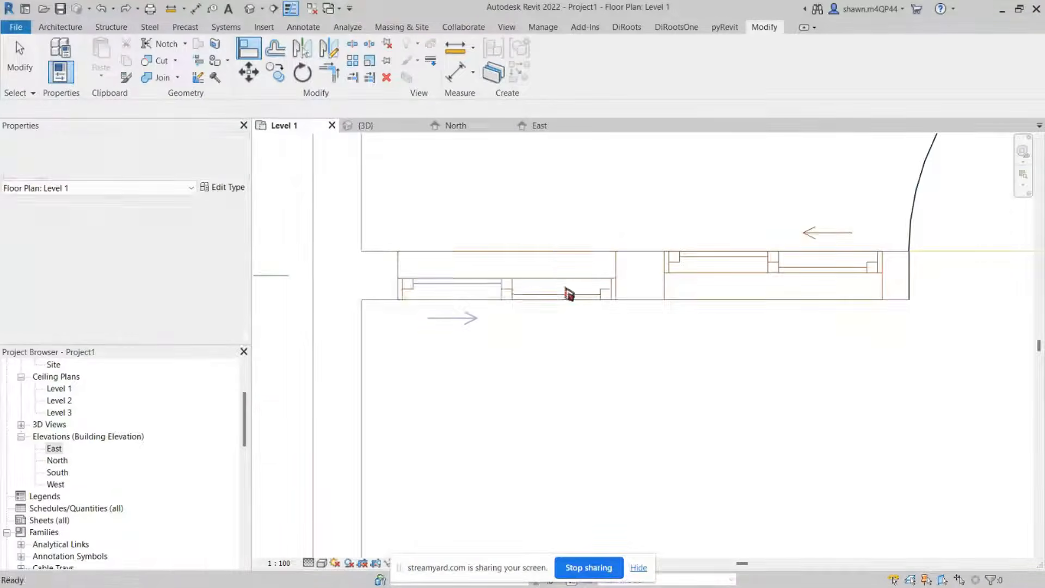
Step: Place another M_Window-Sliding-Double 900 x 1100mm window in the neighbouring opening of the living room's bottom wall
left_click(560, 286)
middle_click_drag(620, 289, 466, 321)
key("w")
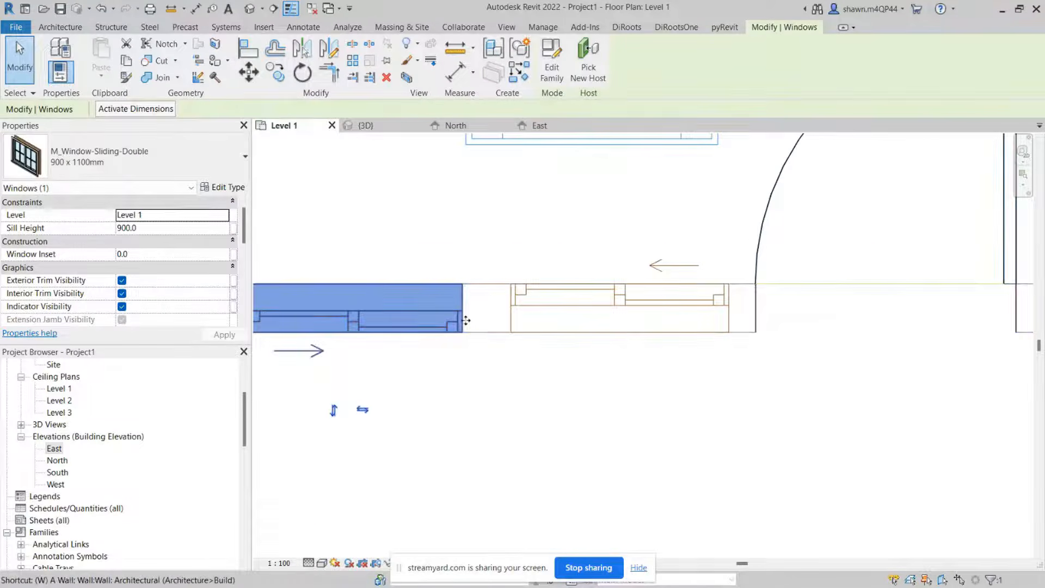
key("n")
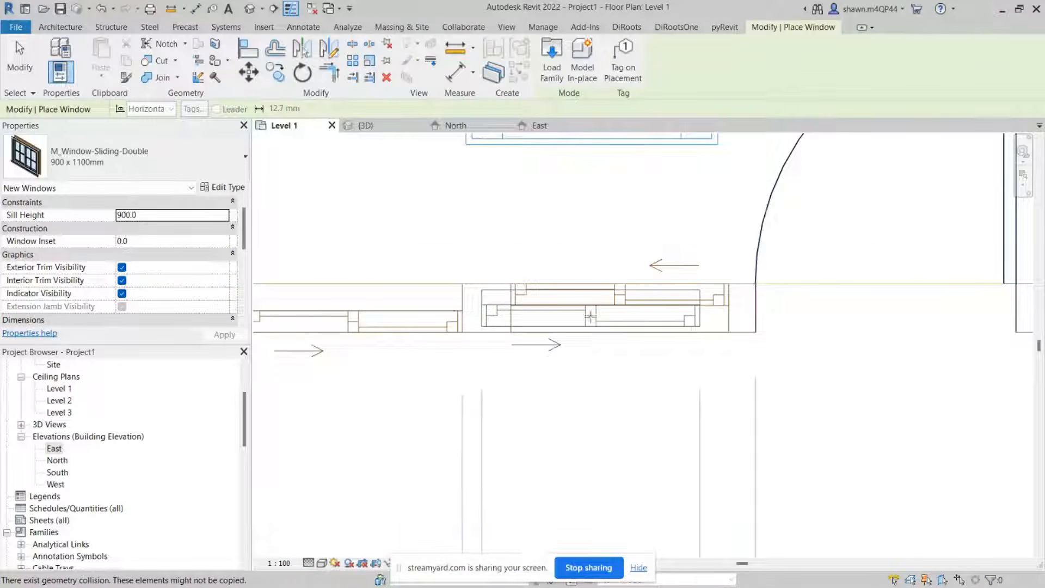
scroll(625, 320, "up", 2)
scroll(627, 319, "up", 2)
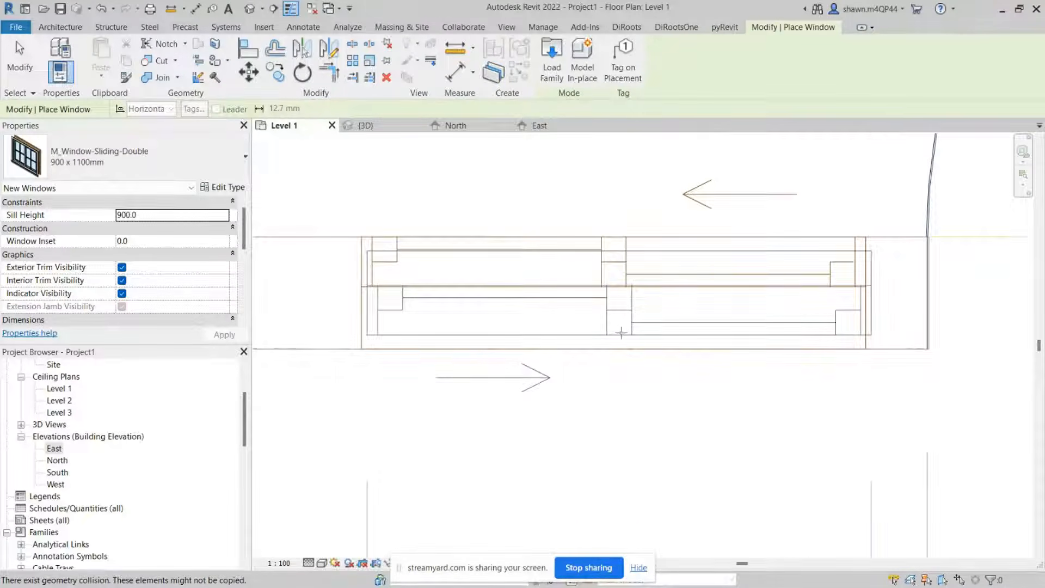
left_click(621, 333)
key("Escape")
key("Escape")
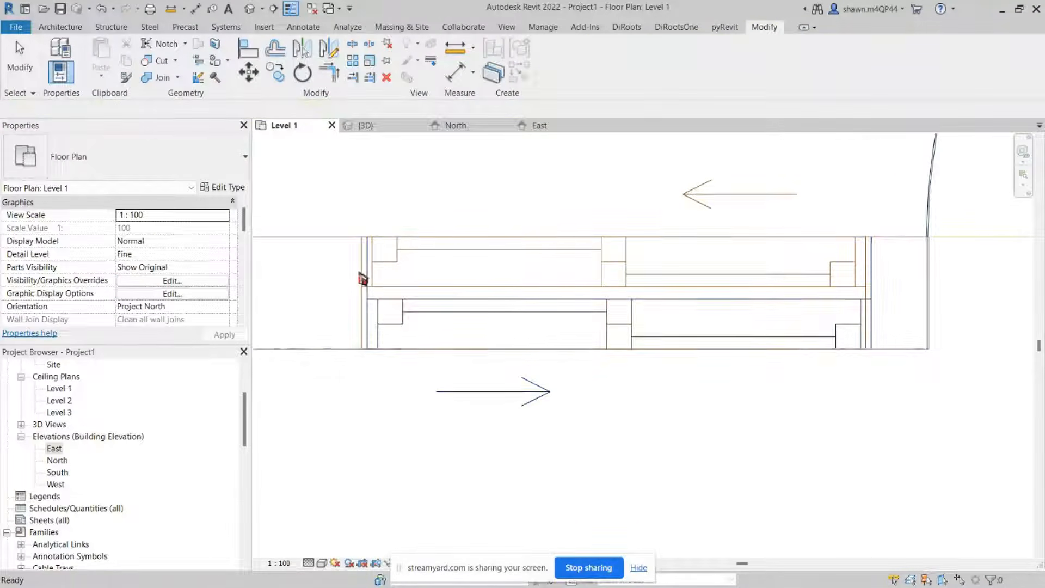
Step: Align the new window's left edge to the CAD plan's opening edge line with Align
key("a")
key("l")
scroll(348, 270, "up", 3)
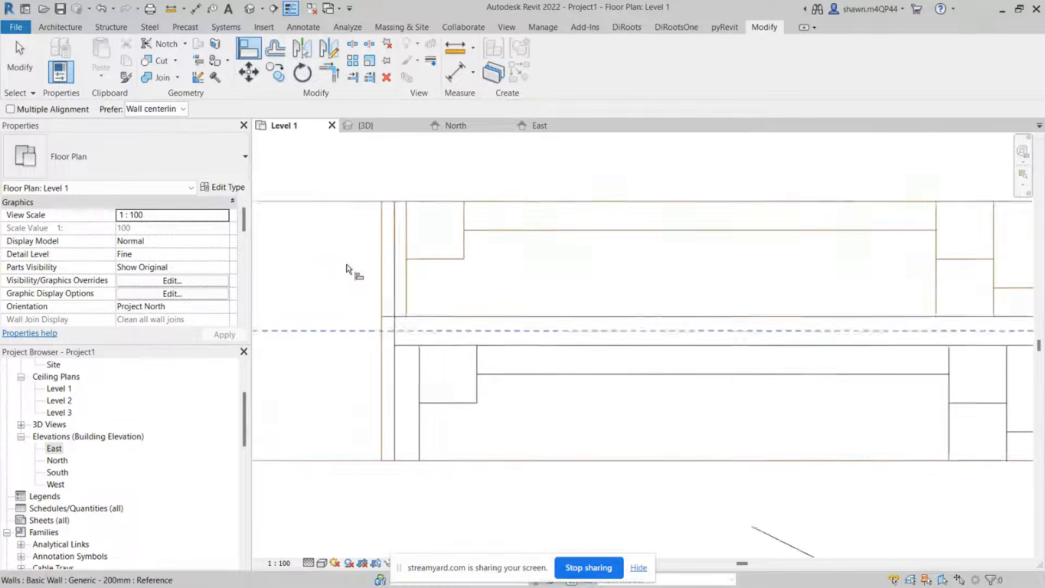
scroll(346, 268, "up", 1)
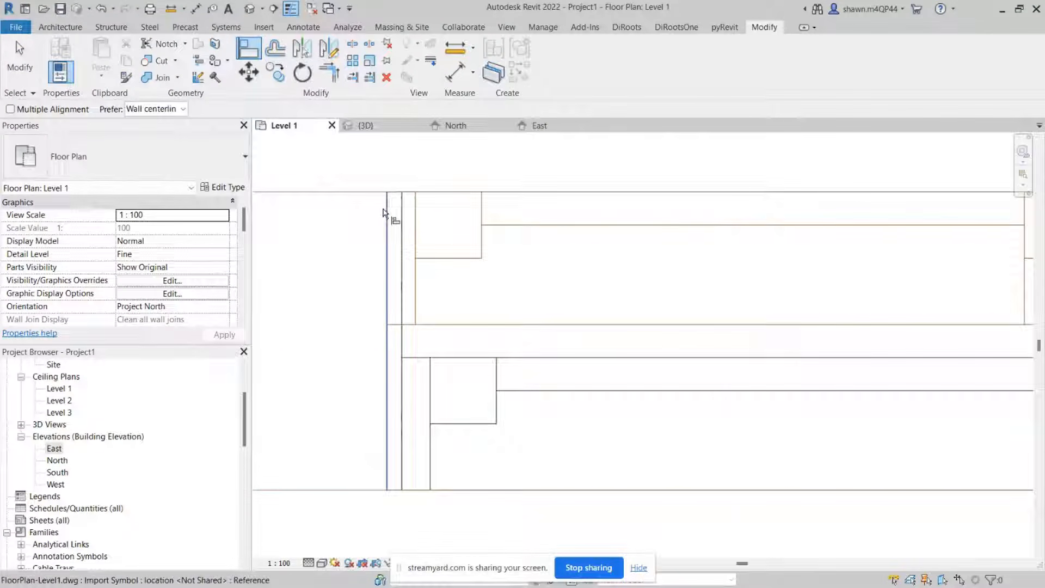
left_click(383, 212)
left_click(407, 226)
scroll(408, 226, "down", 3)
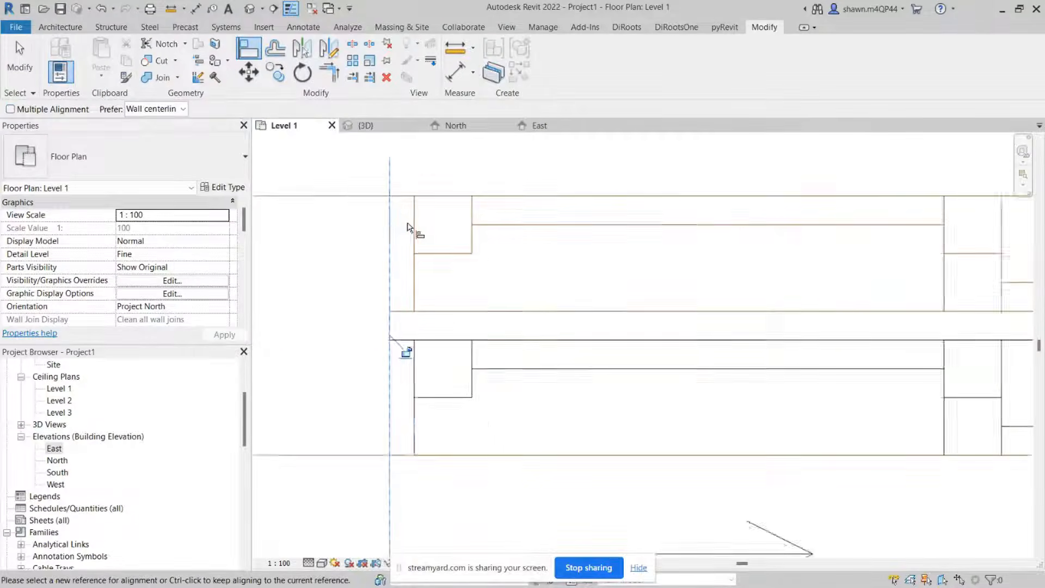
key("Escape")
key("Escape")
Step: Select the new sliding window and flip its facing direction
left_click(447, 243)
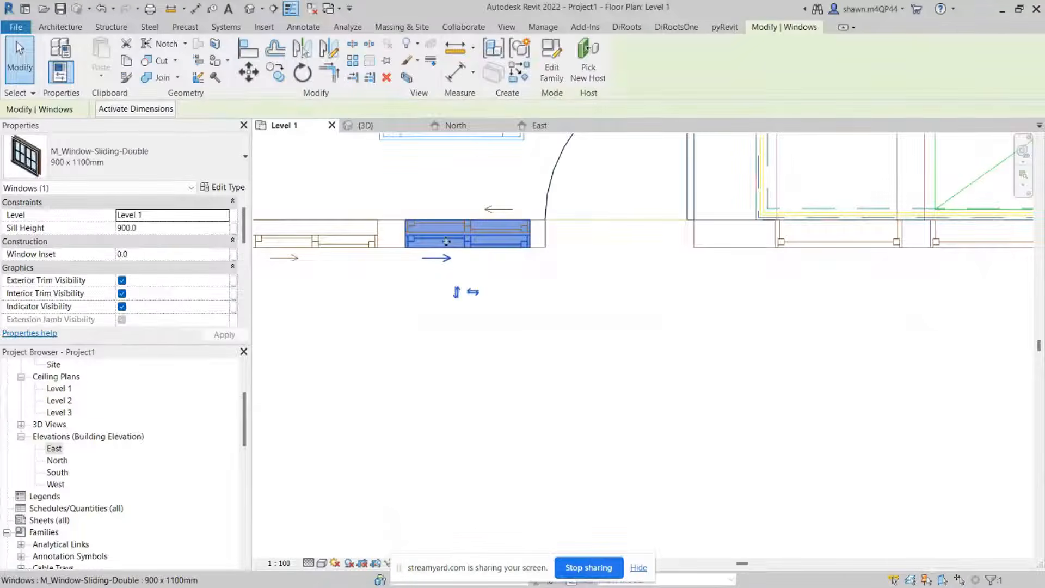
middle_click_drag(448, 242, 432, 302)
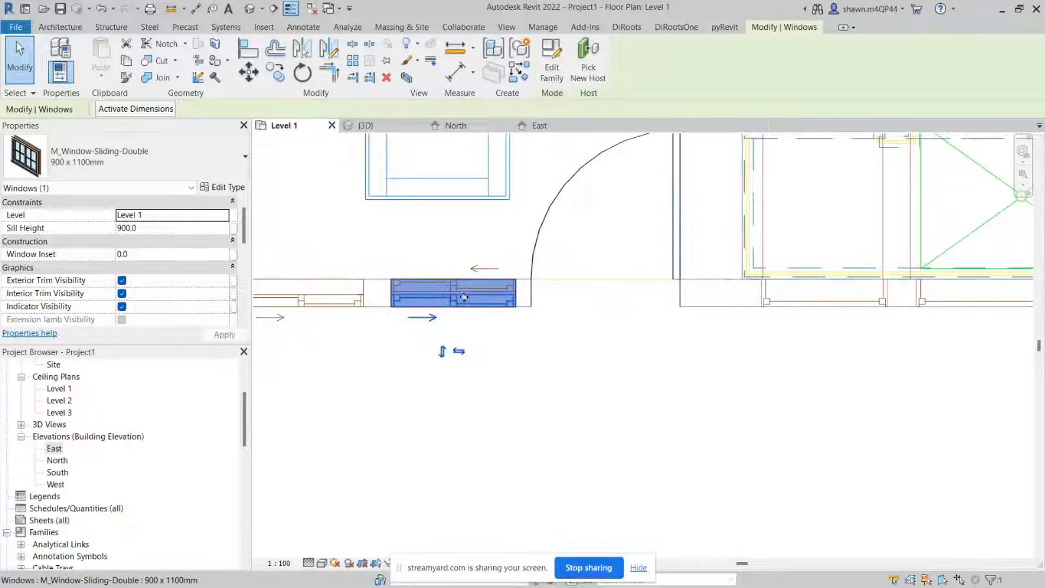
left_click(442, 356)
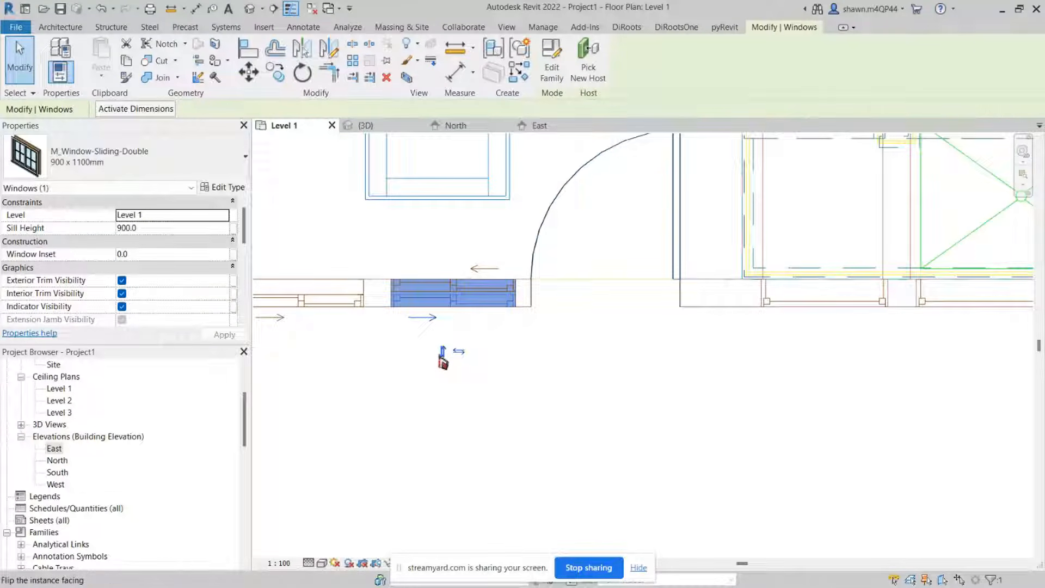
left_click(443, 354)
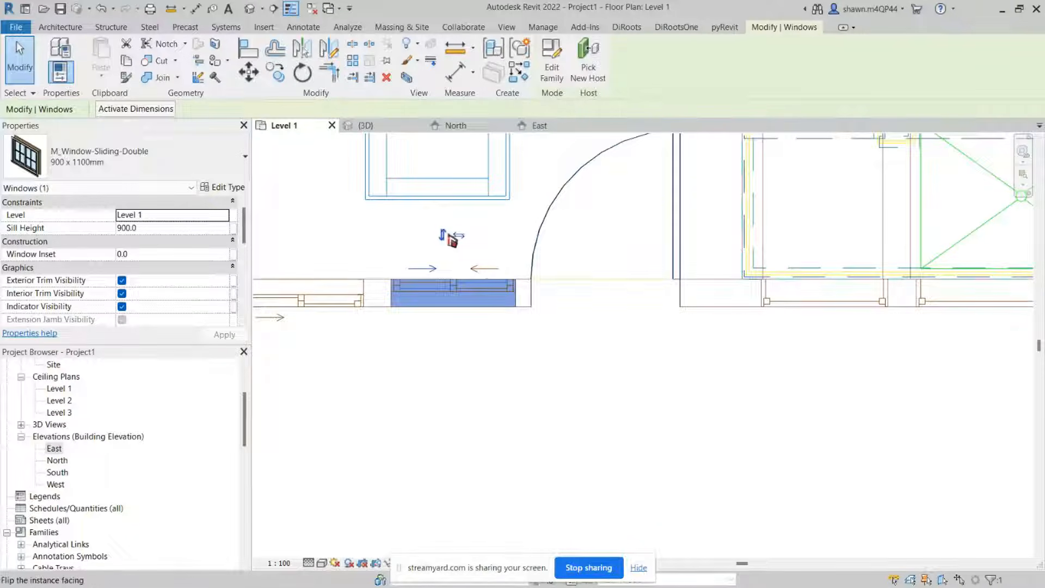
left_click(458, 235)
left_click(459, 235)
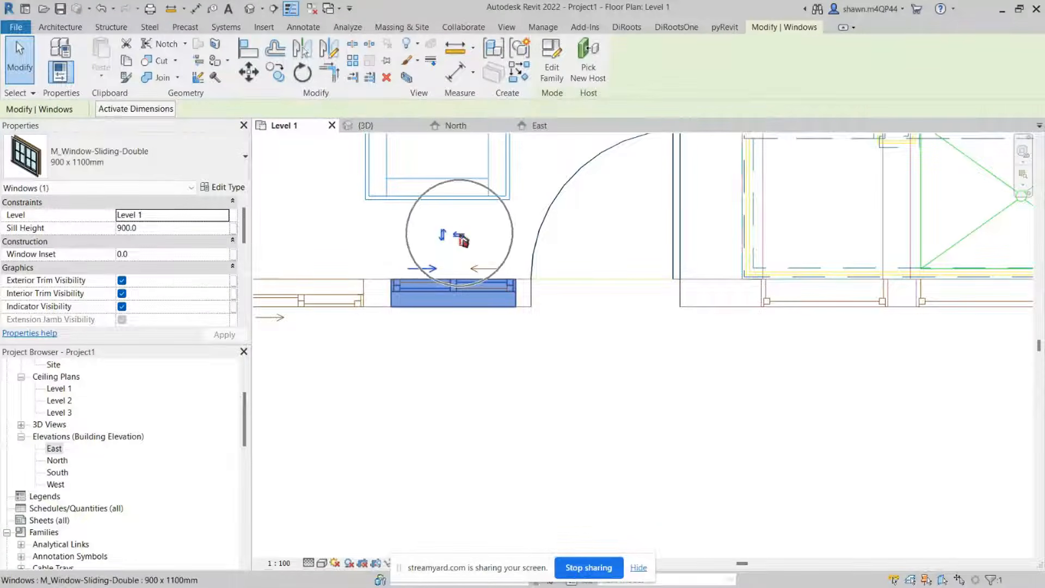
left_click(458, 235)
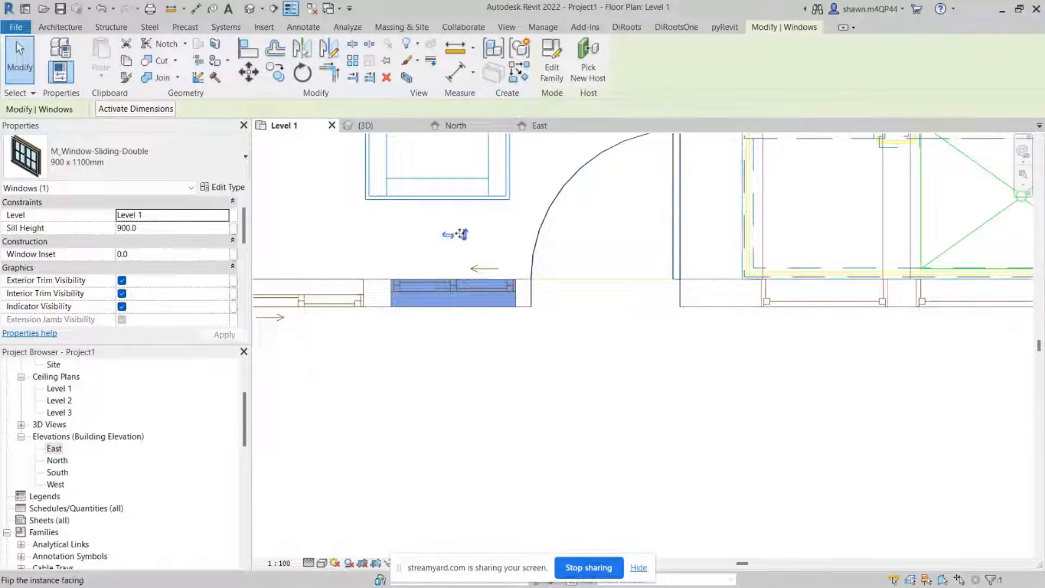
left_click(510, 256)
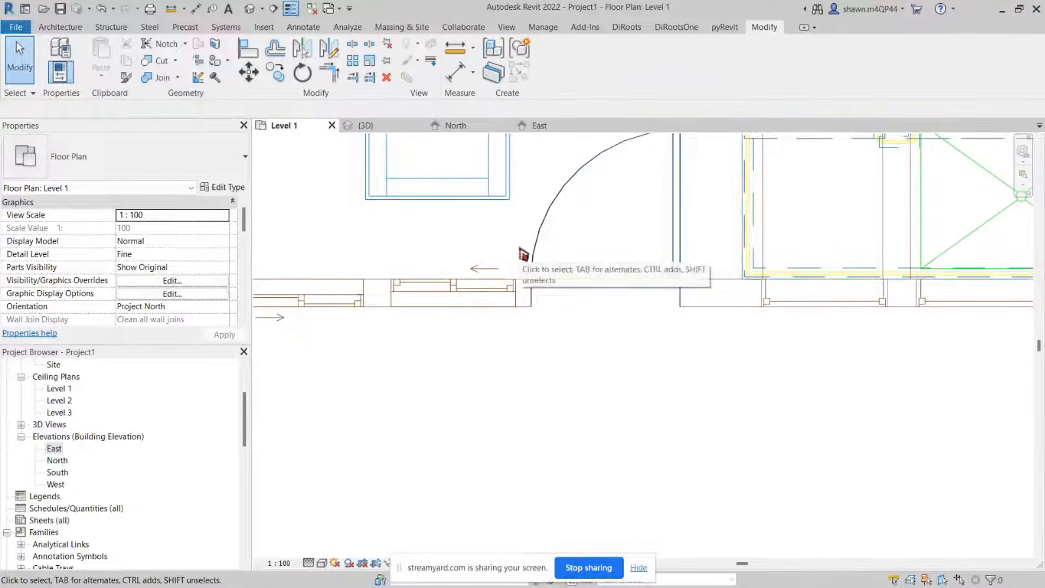
Step: Review the placed windows and doors across the whole Level 1 floor plan
scroll(525, 253, "down", 3)
middle_click_drag(678, 378, 533, 457)
scroll(525, 372, "up", 2)
scroll(527, 373, "up", 2)
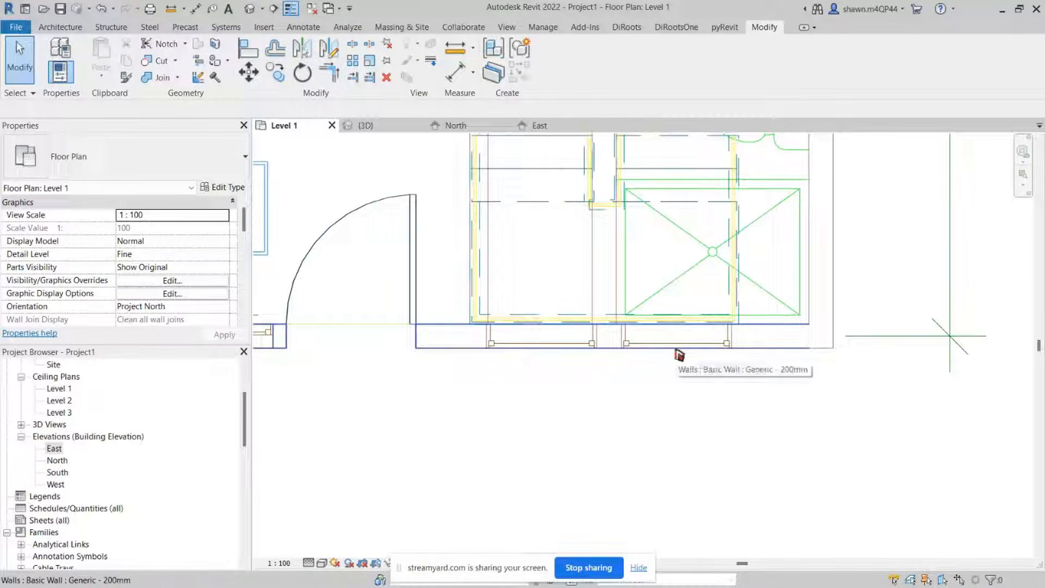
scroll(680, 355, "down", 1)
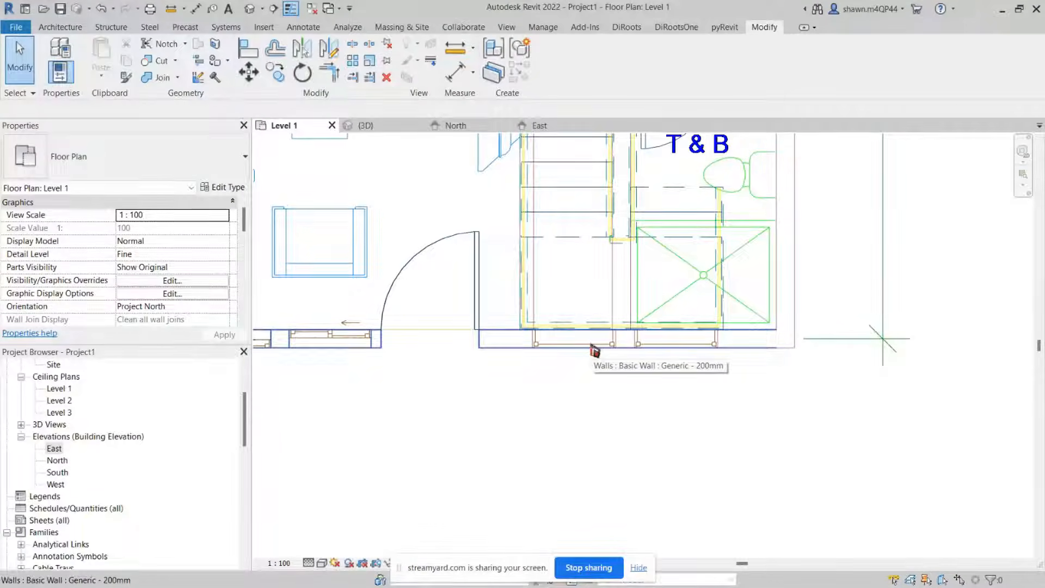
scroll(595, 350, "down", 1)
scroll(594, 350, "down", 1)
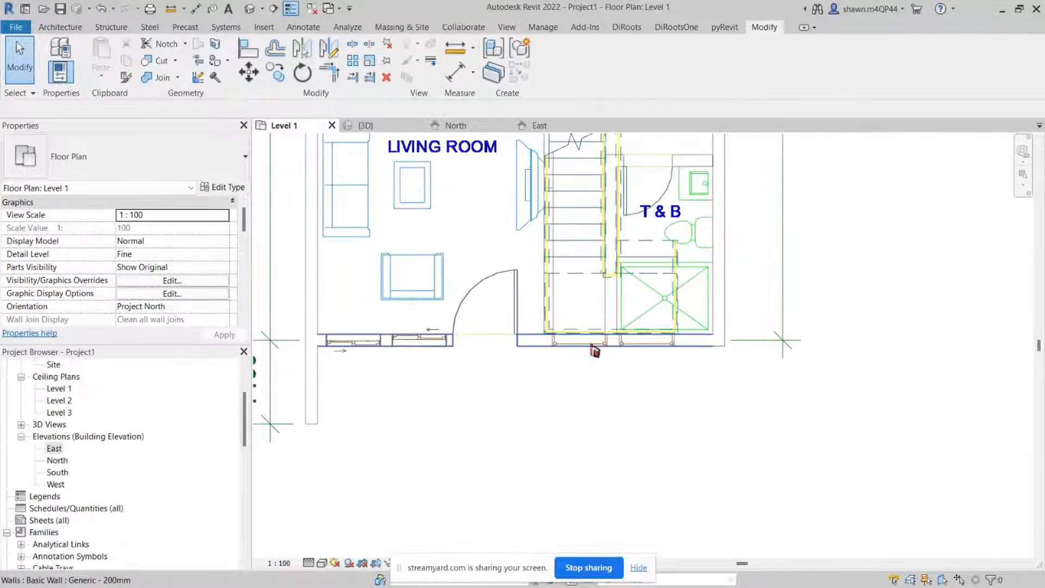
scroll(594, 350, "down", 2)
middle_click_drag(585, 375, 537, 446)
scroll(545, 421, "up", 3)
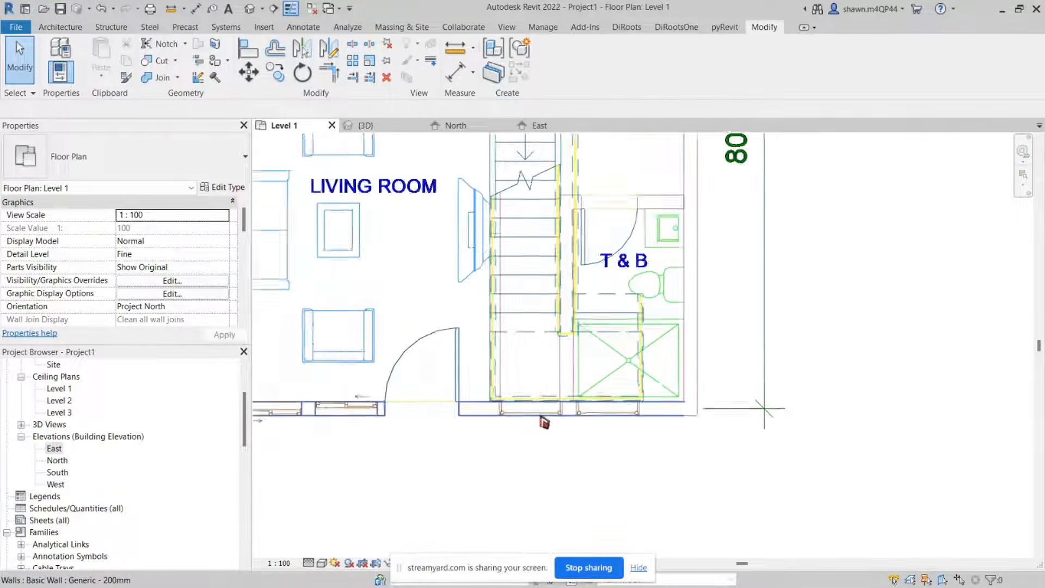
scroll(544, 422, "down", 2)
scroll(541, 443, "up", 2)
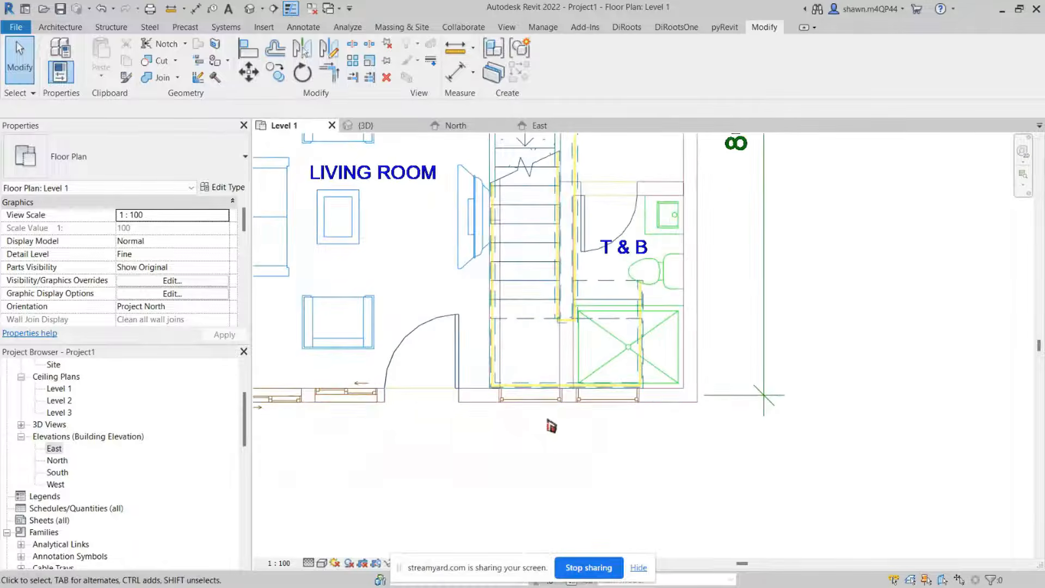
scroll(610, 385, "down", 2)
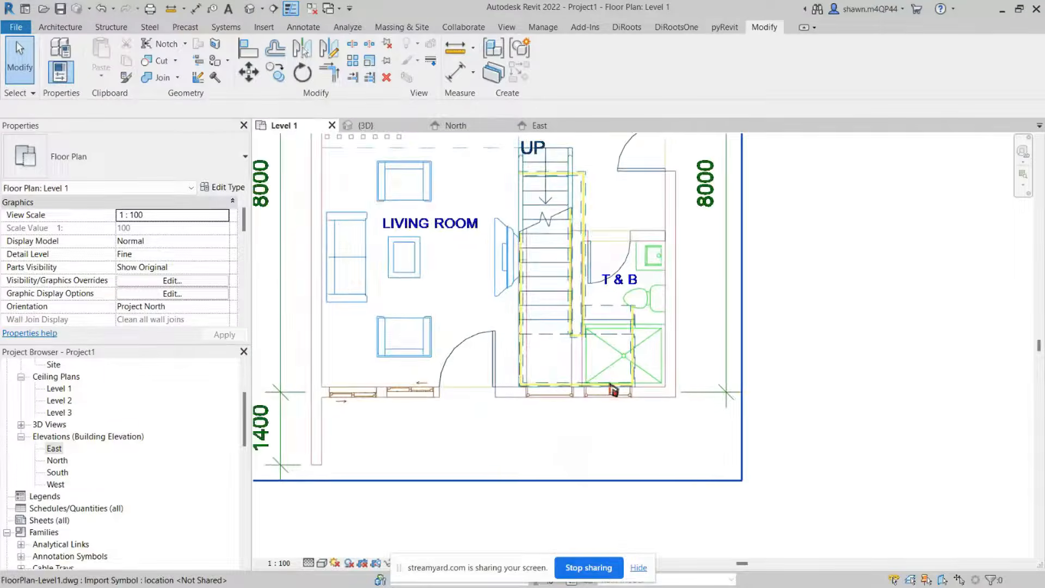
middle_click_drag(611, 413, 596, 465)
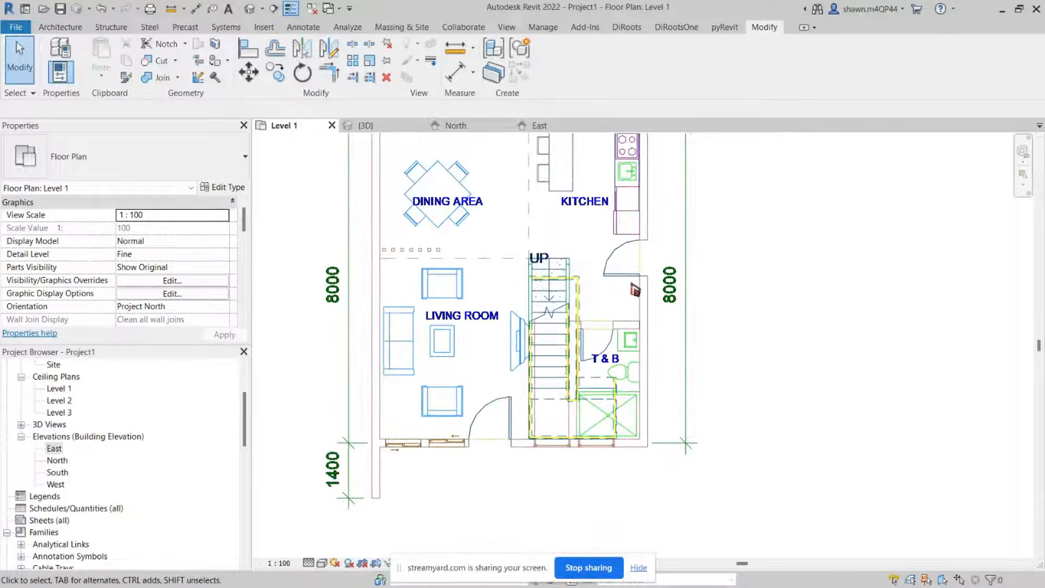
scroll(635, 274, "down", 1)
middle_click_drag(609, 259, 582, 313)
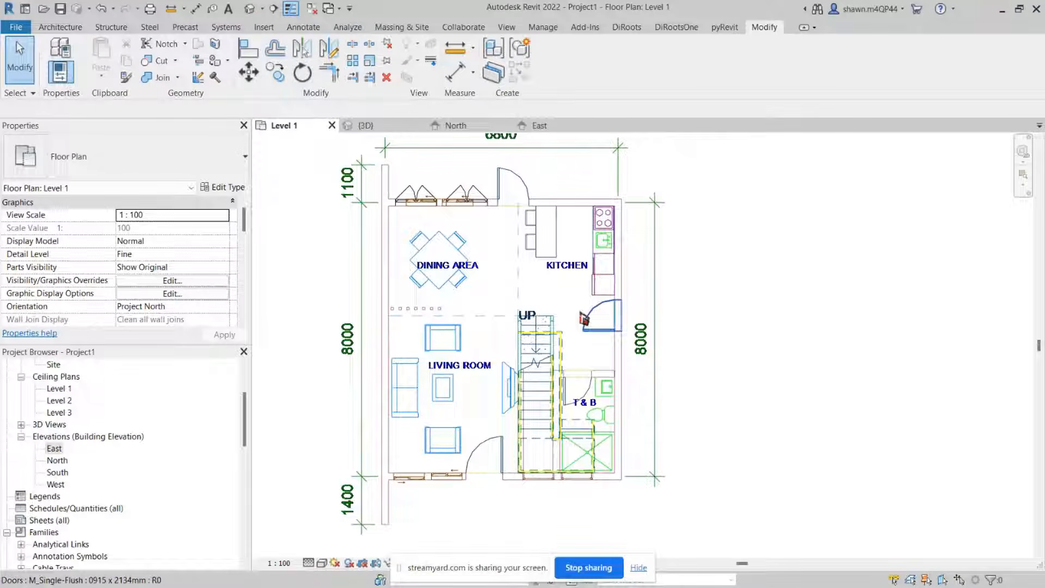
Step: Dismiss the save reminder without saving the project
key("alt")
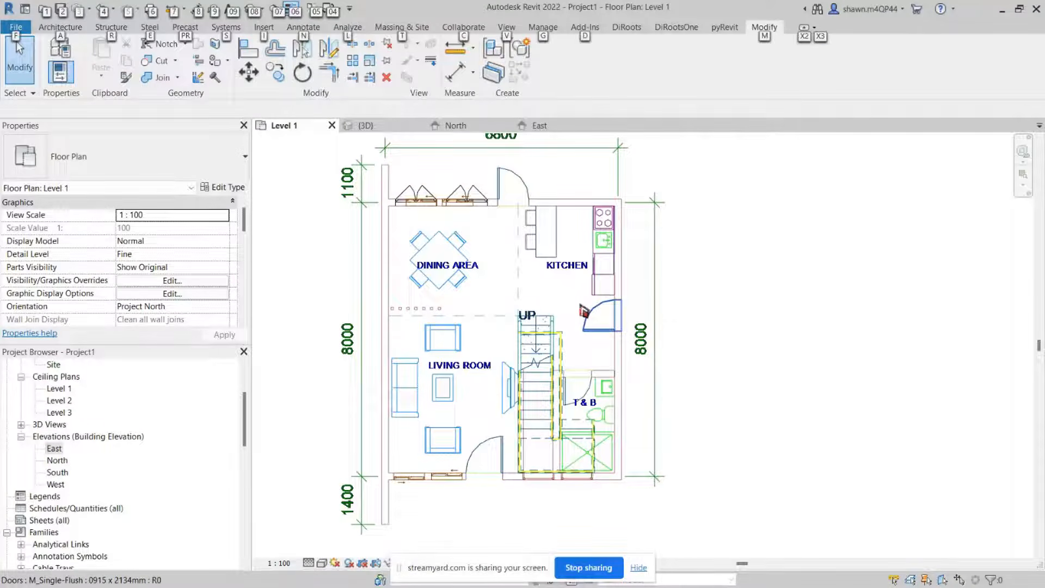
key("super")
key("super")
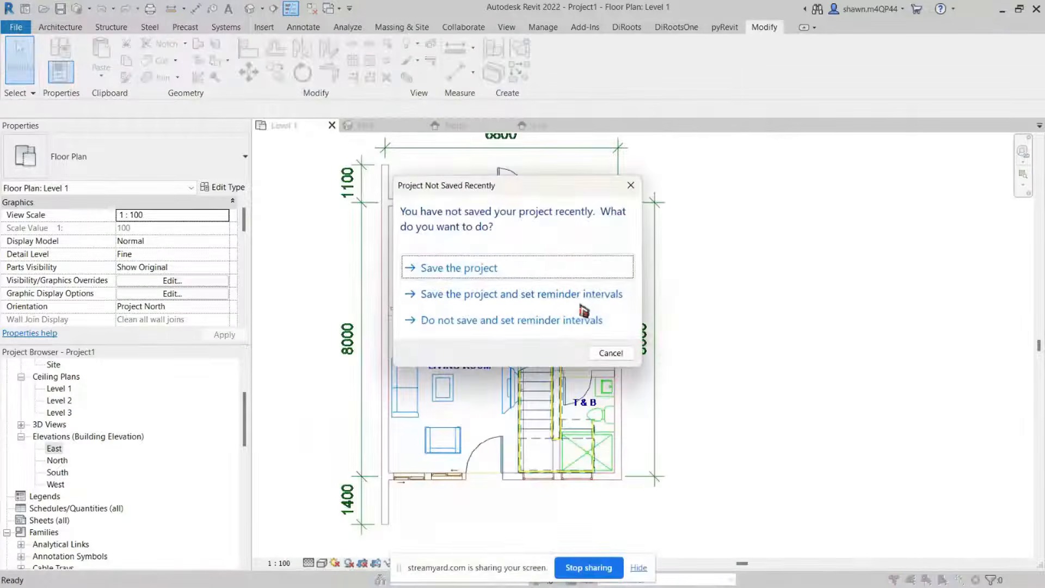
left_click(631, 185)
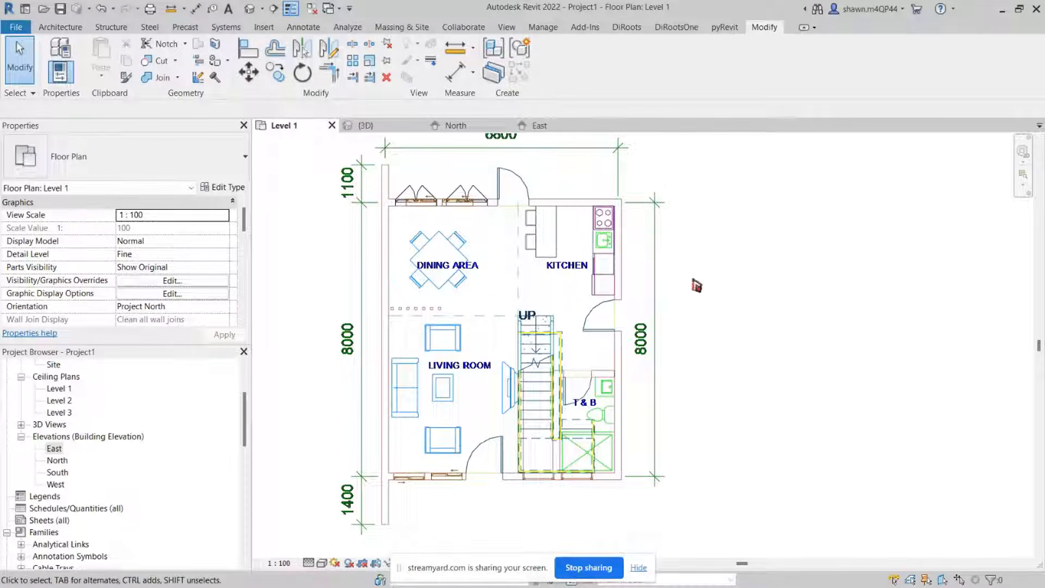
Step: Start an architectural floor on Level 1
left_click(60, 27)
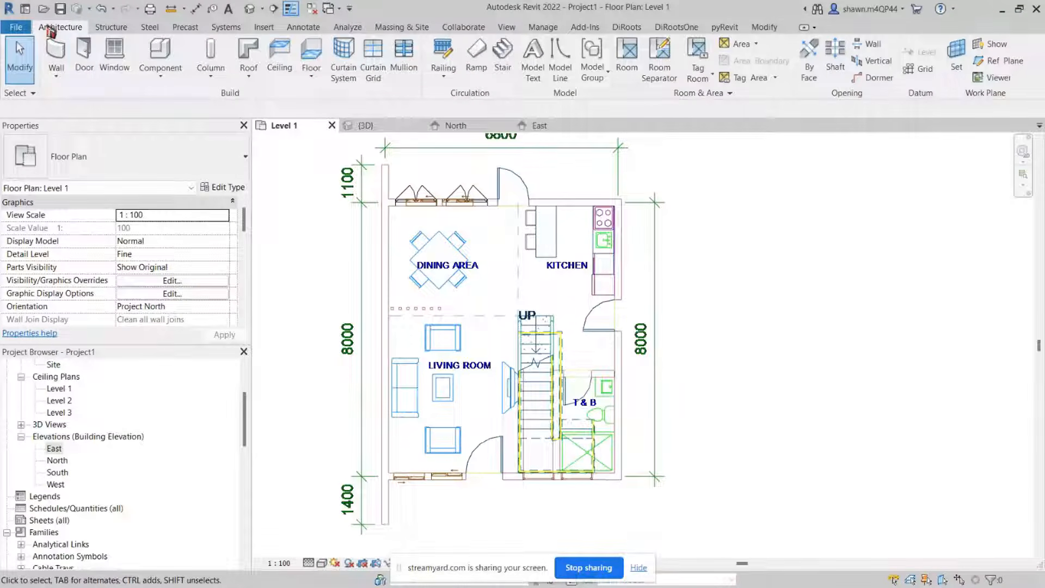
left_click(308, 81)
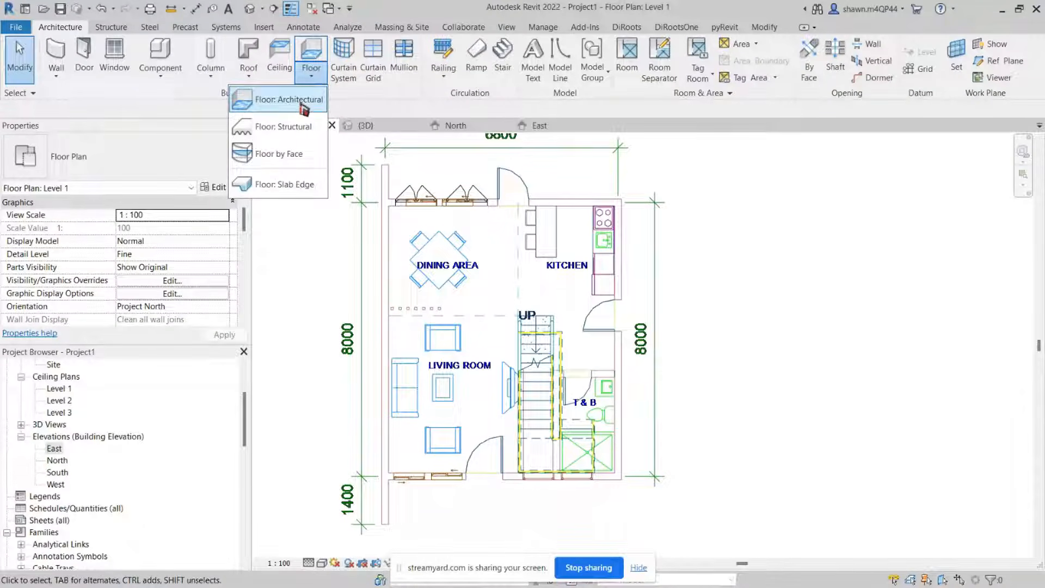
Step: Start an architectural floor and duplicate its type as a new type named Customized Floor
left_click(289, 100)
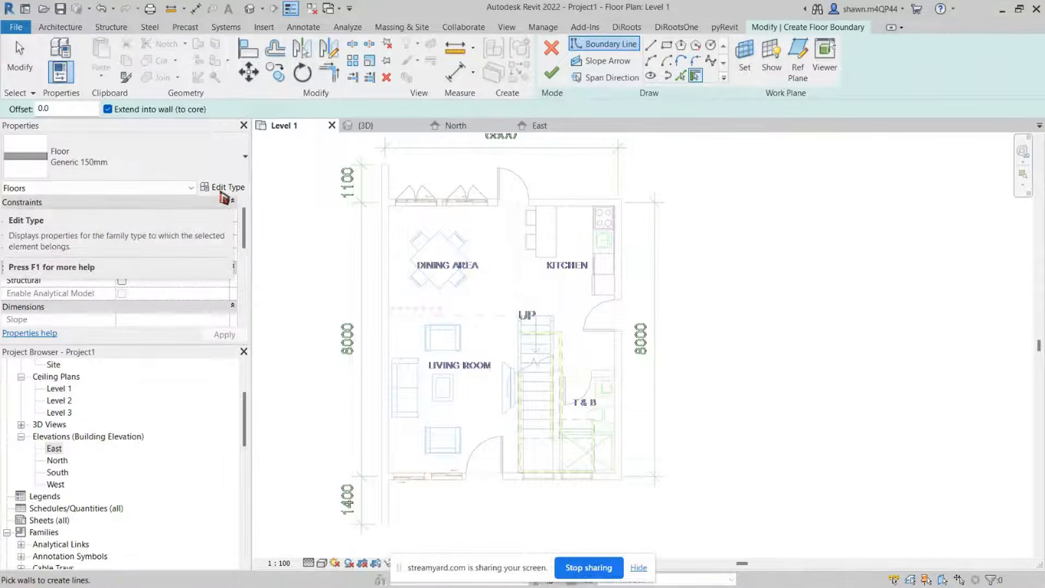
left_click(222, 192)
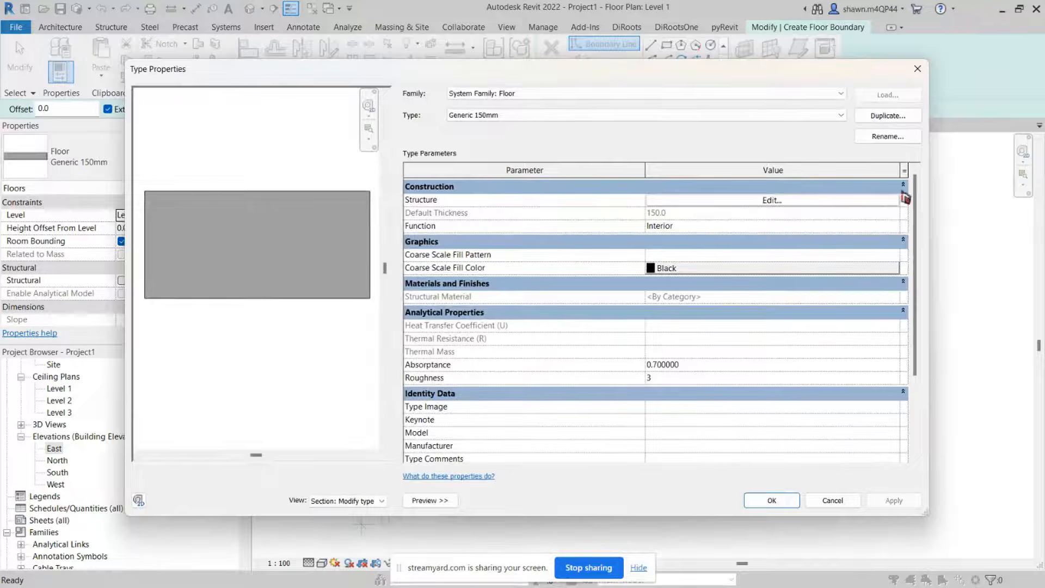
left_click(877, 116)
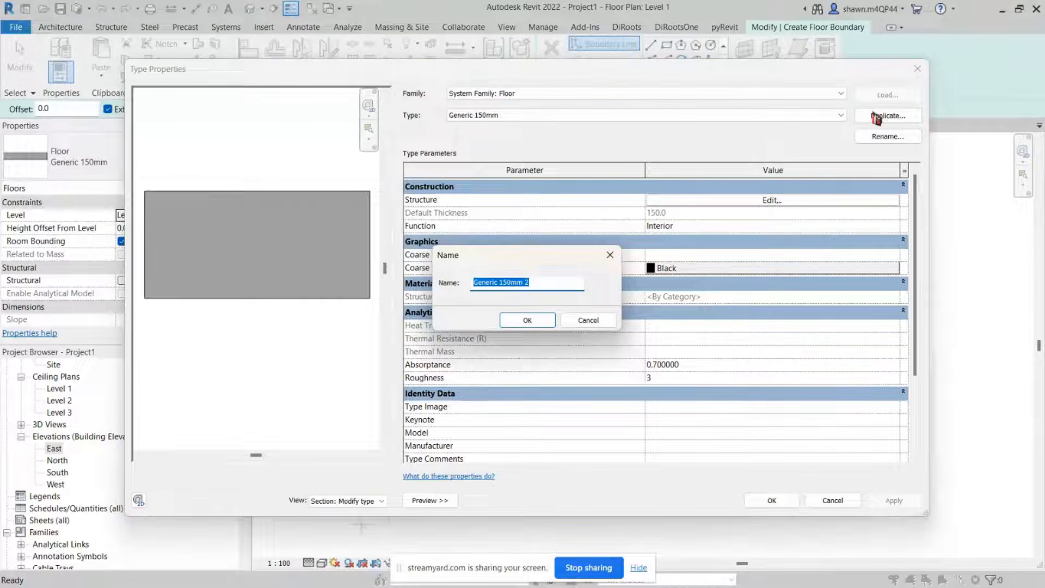
type("Custo")
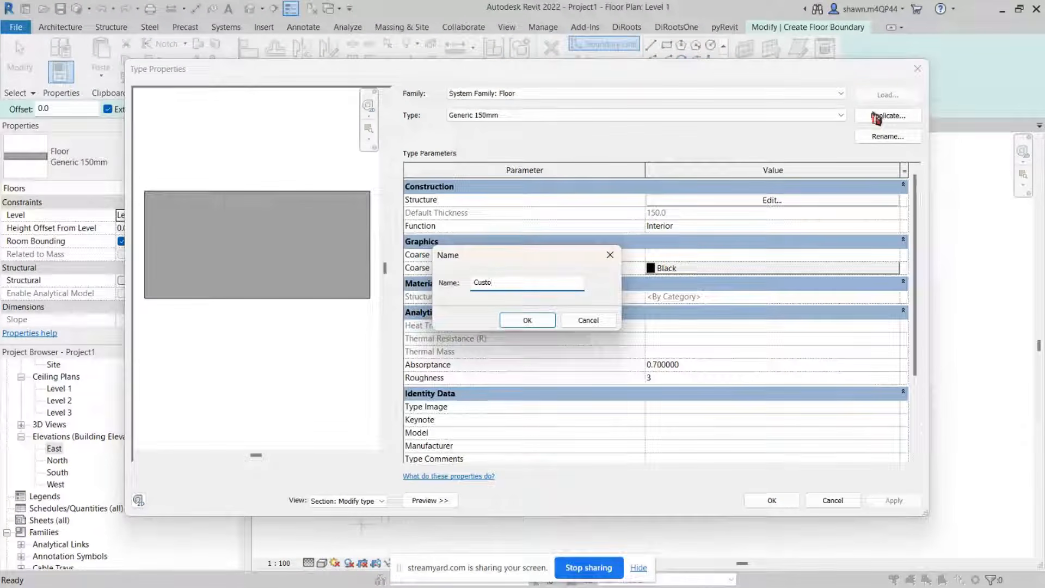
type("mized Floor")
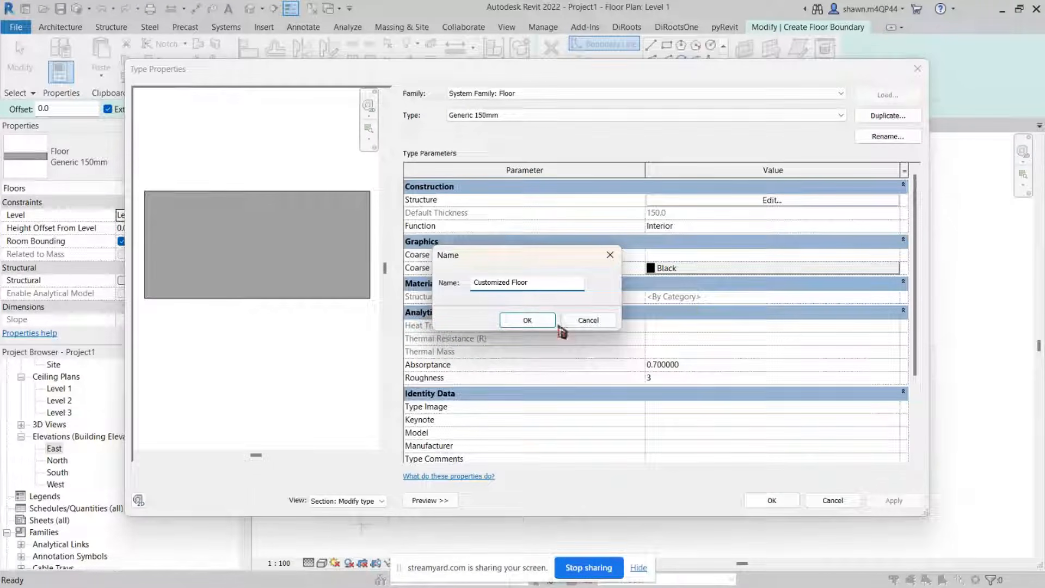
left_click(527, 320)
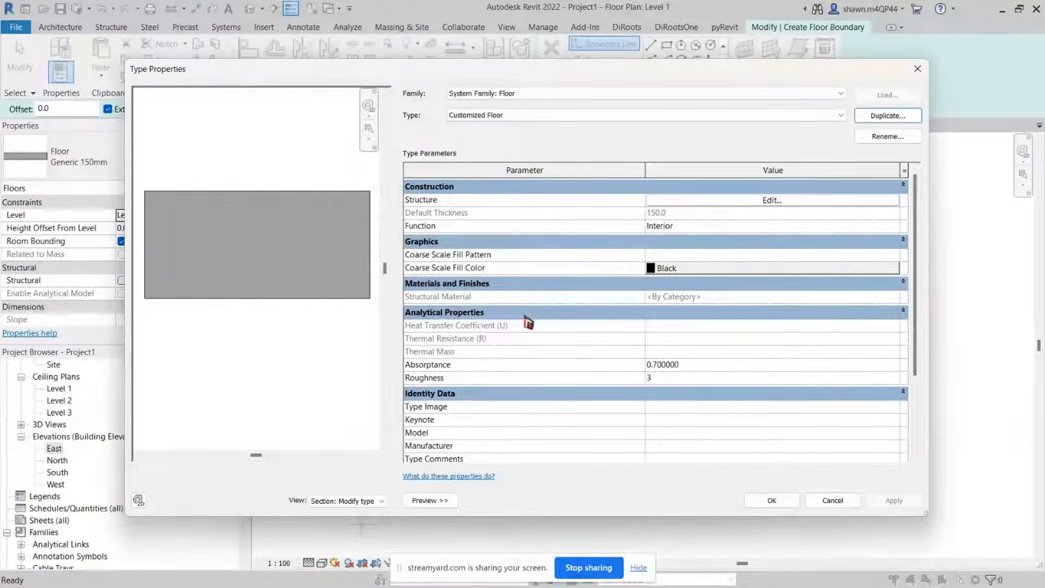
Step: Open the floor type's structure and insert a new layer, moving it to the top of the assembly
left_click(685, 200)
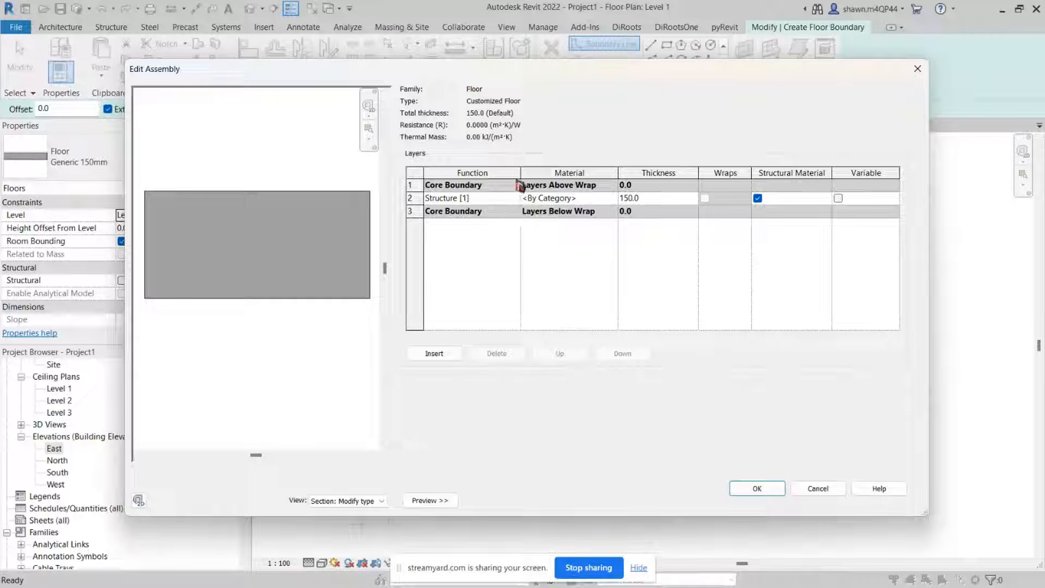
double_click(656, 200)
left_click(658, 266)
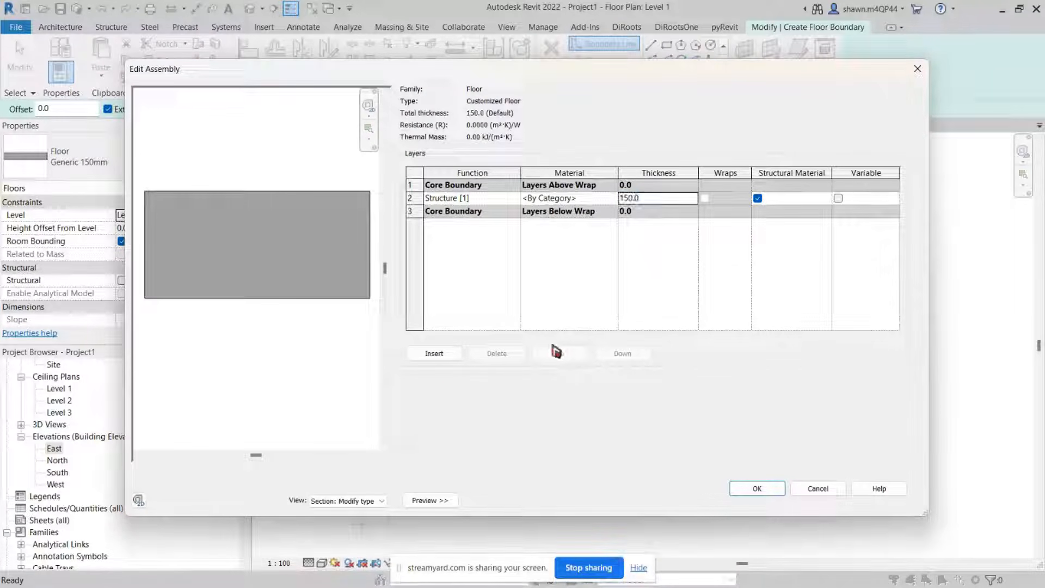
left_click(435, 355)
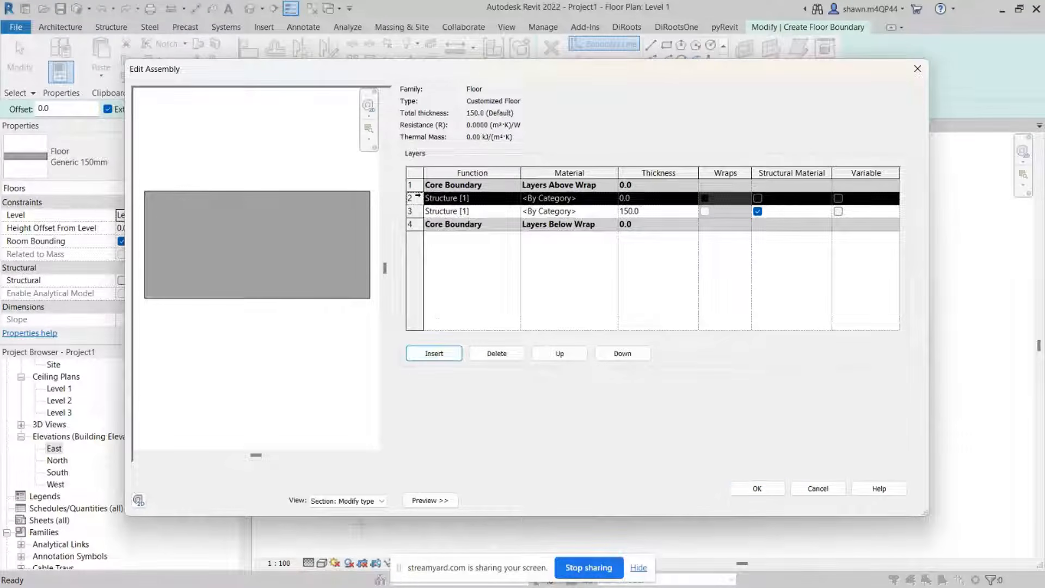
left_click(551, 352)
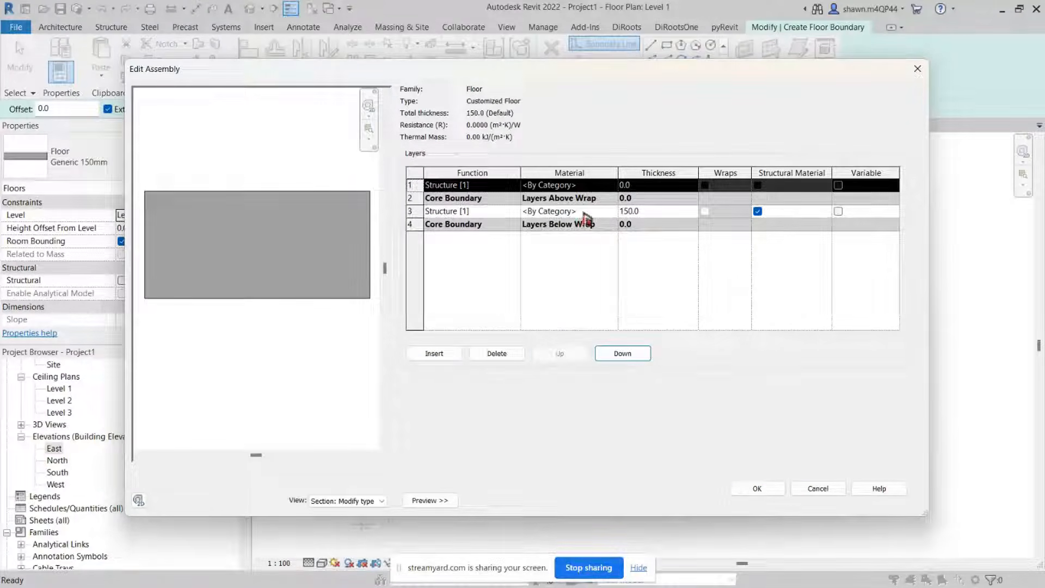
Step: Set the new top layer's thickness to 50
left_click(642, 190)
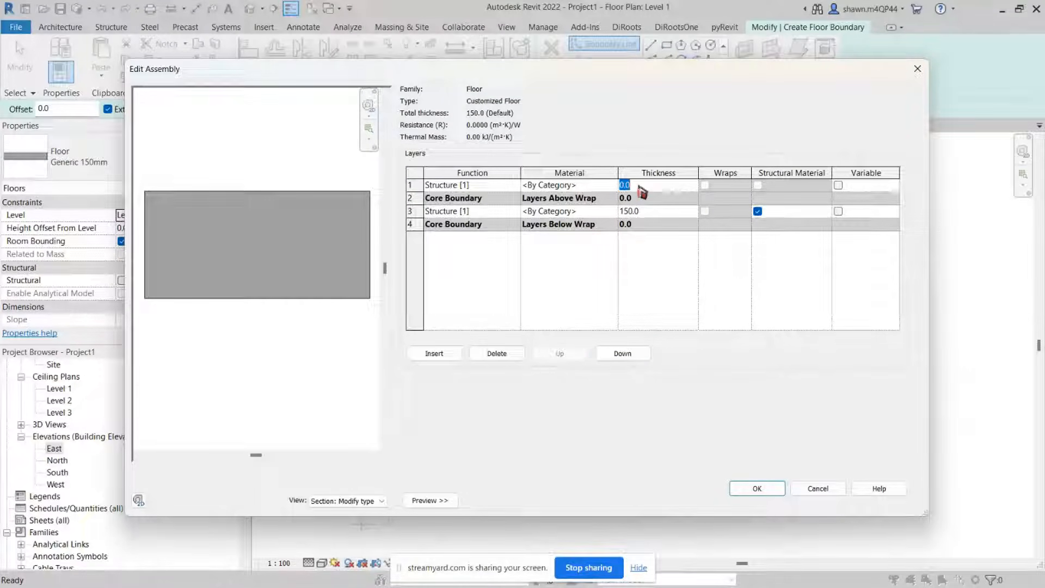
type("50")
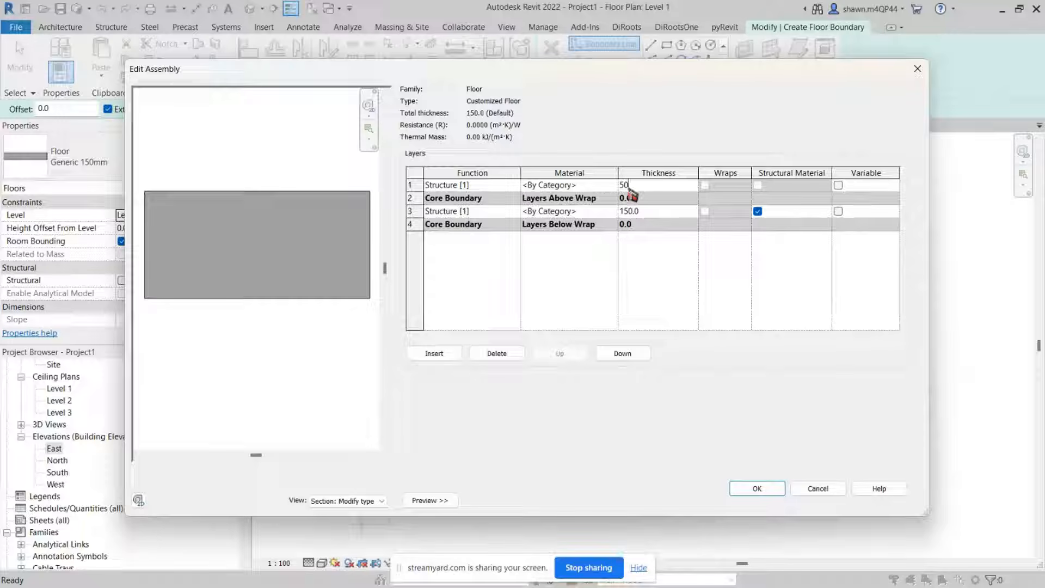
left_click(603, 188)
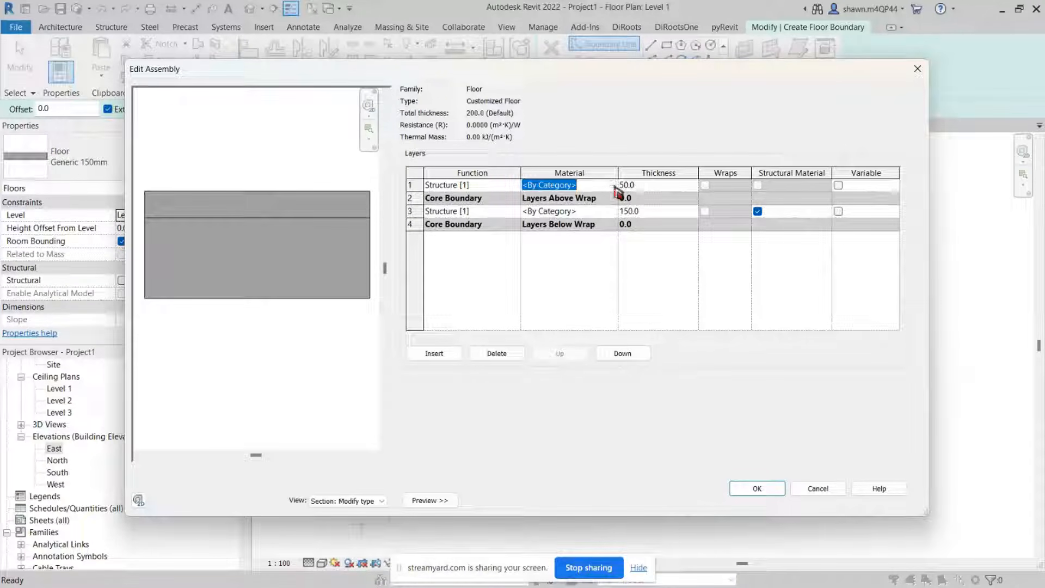
Step: Set the top layer's function to Finish 1 [4]
left_click(493, 186)
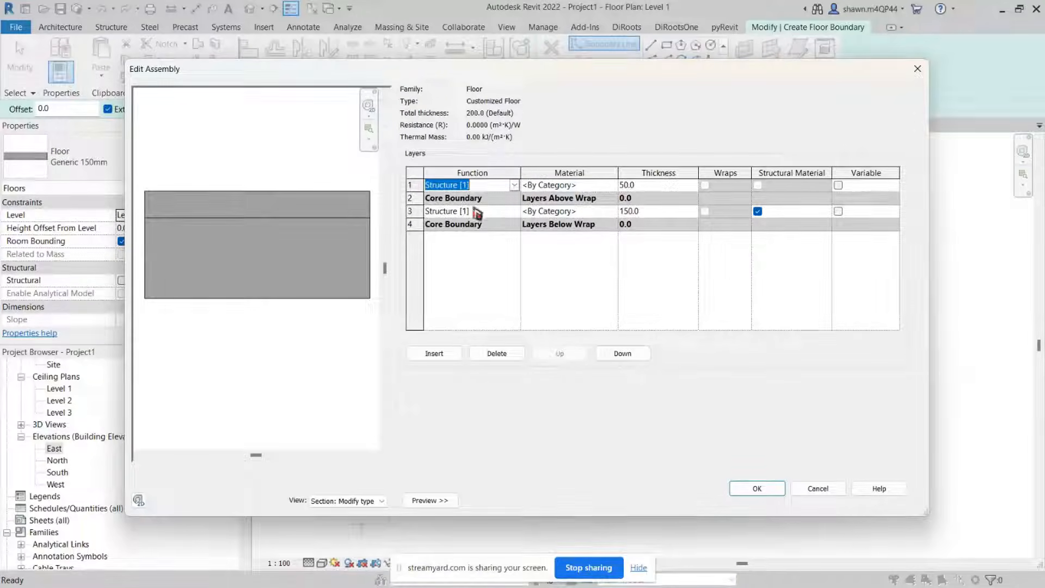
left_click(514, 185)
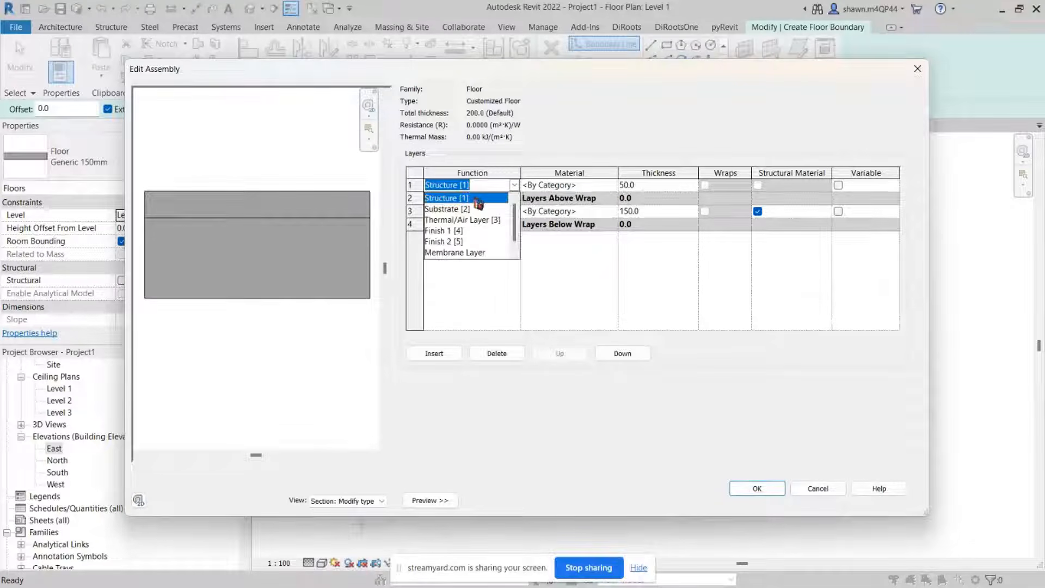
left_click(451, 231)
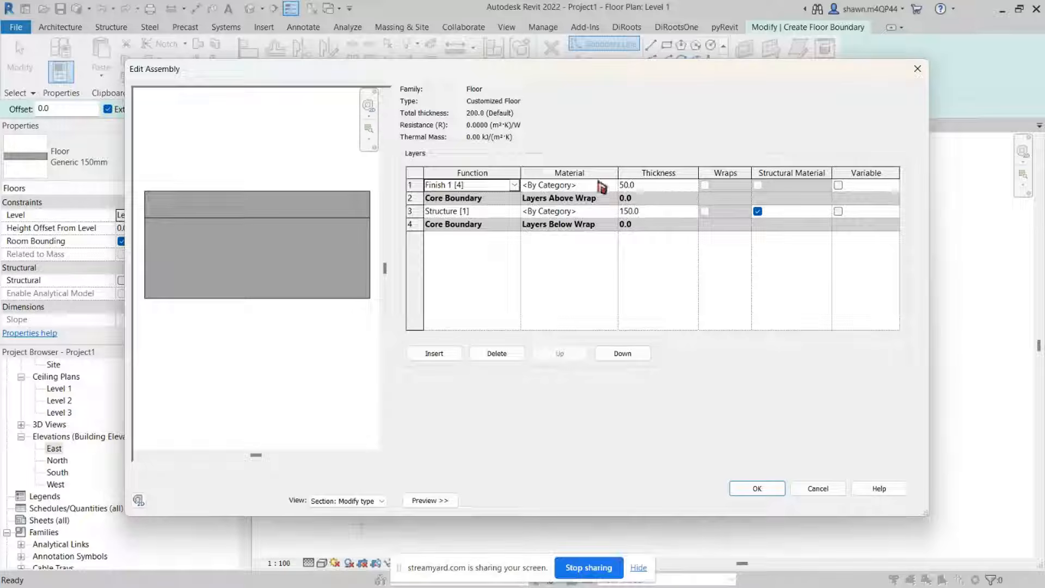
Step: Open the material browser for the top layer, search for wood, and select Oak Flooring
left_click(601, 187)
left_click(614, 186)
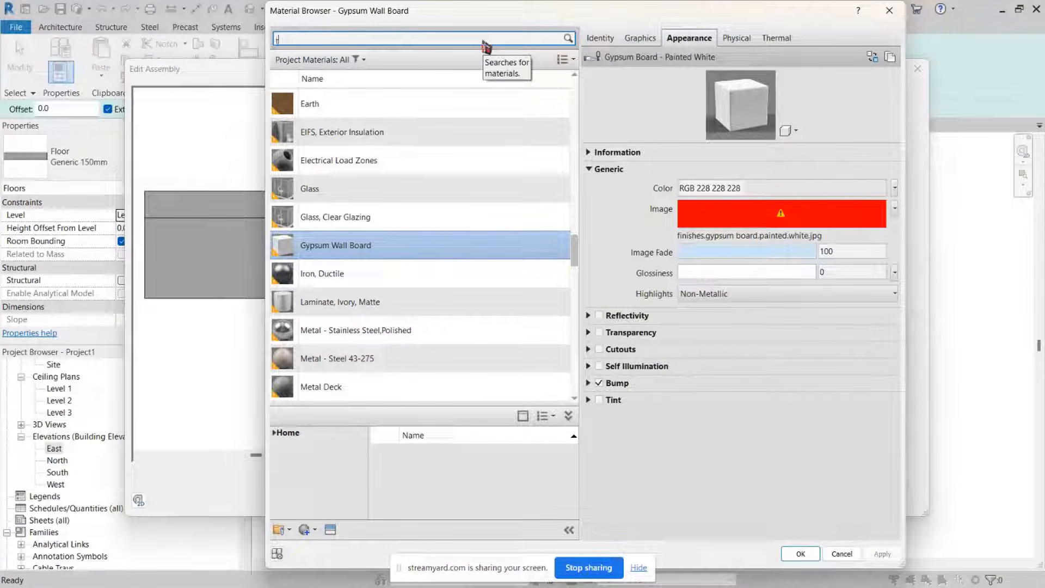
type("wood")
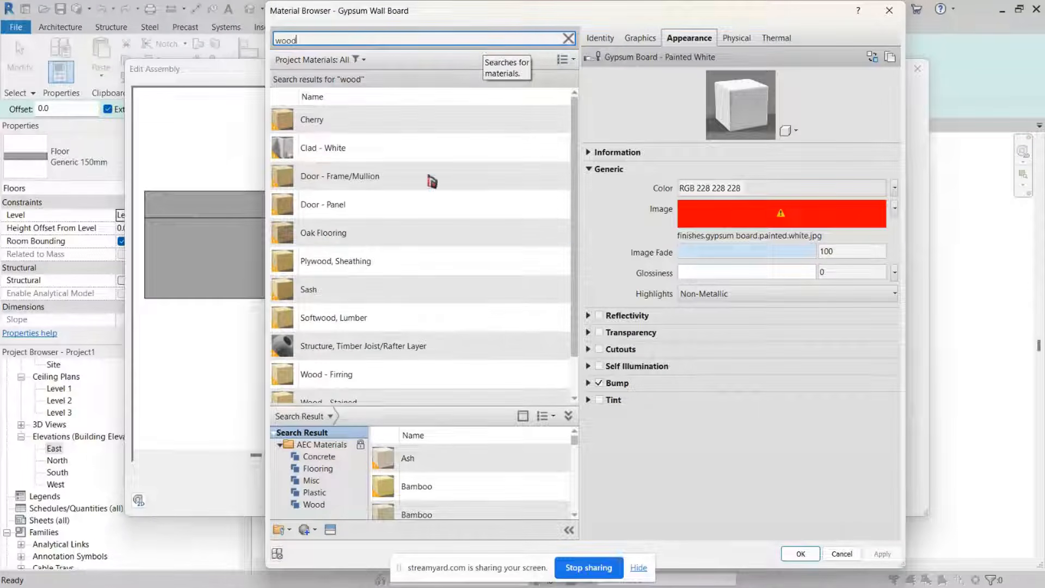
scroll(400, 225, "down", 2)
left_click(411, 206)
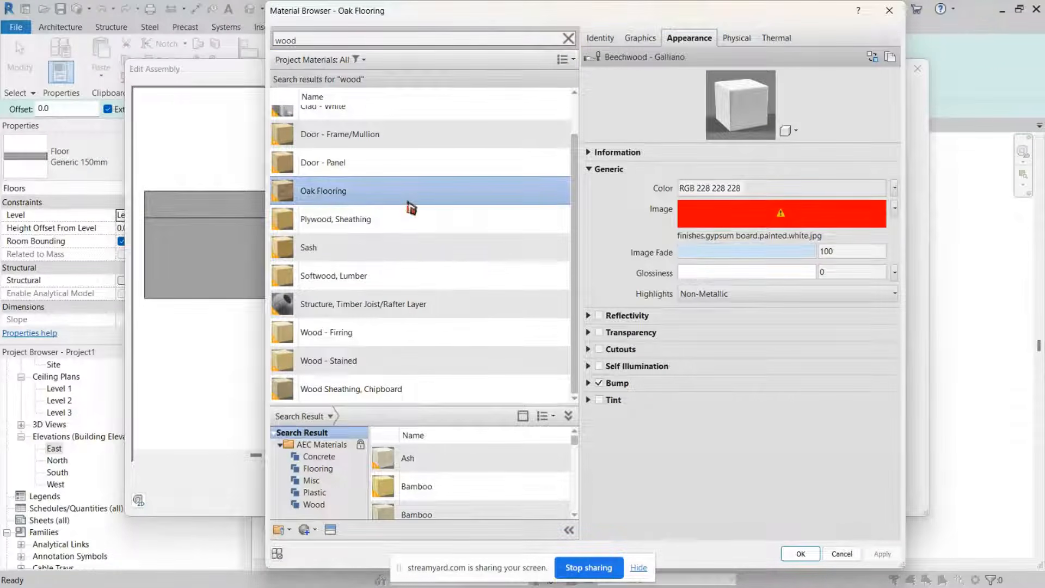
scroll(411, 207, "up", 2)
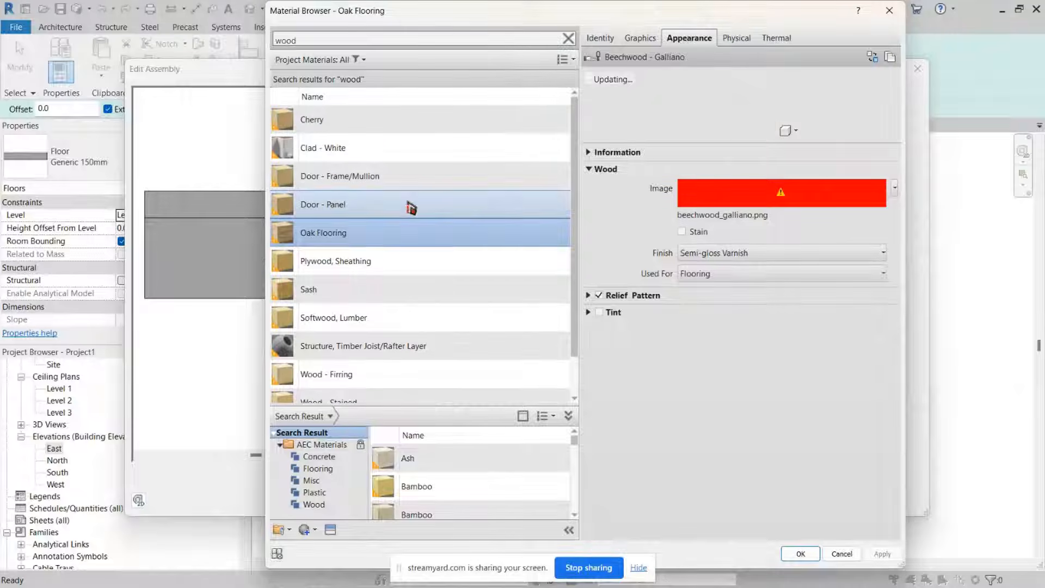
scroll(410, 207, "down", 2)
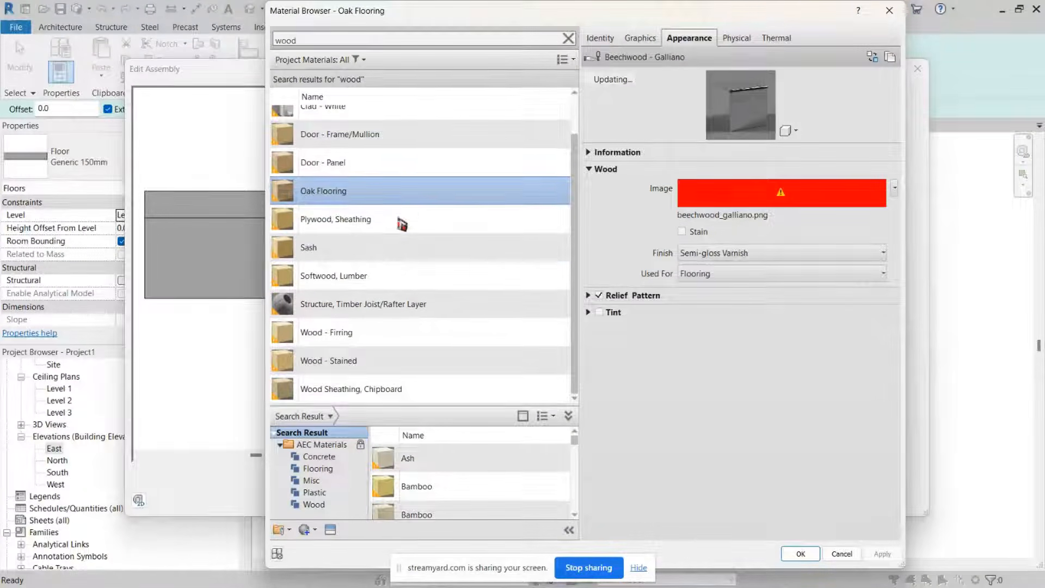
scroll(366, 191, "up", 2)
scroll(348, 322, "down", 1)
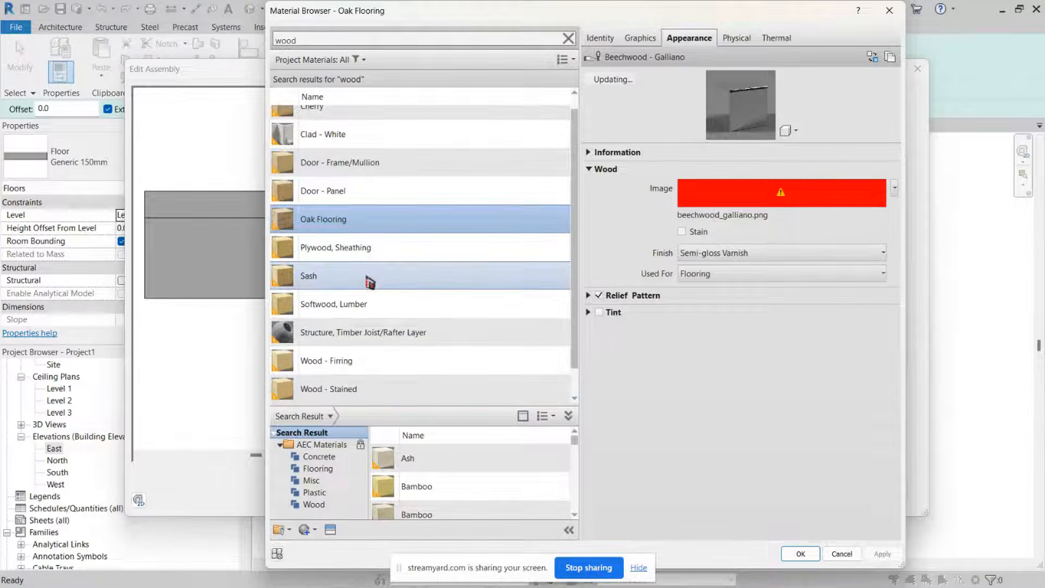
scroll(367, 279, "up", 1)
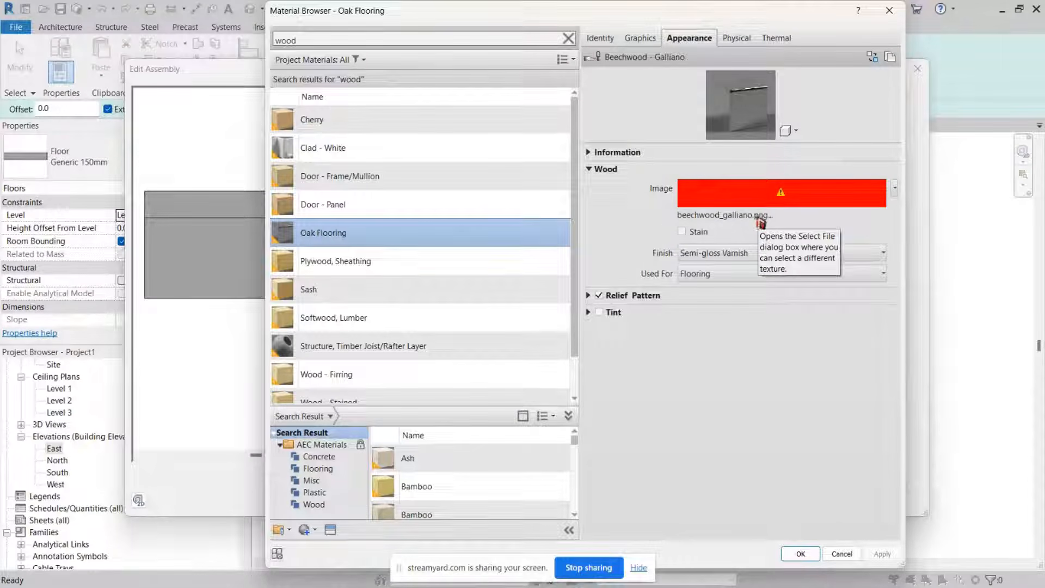
Step: Open the file picker to replace the Oak Flooring appearance image
left_click(745, 217)
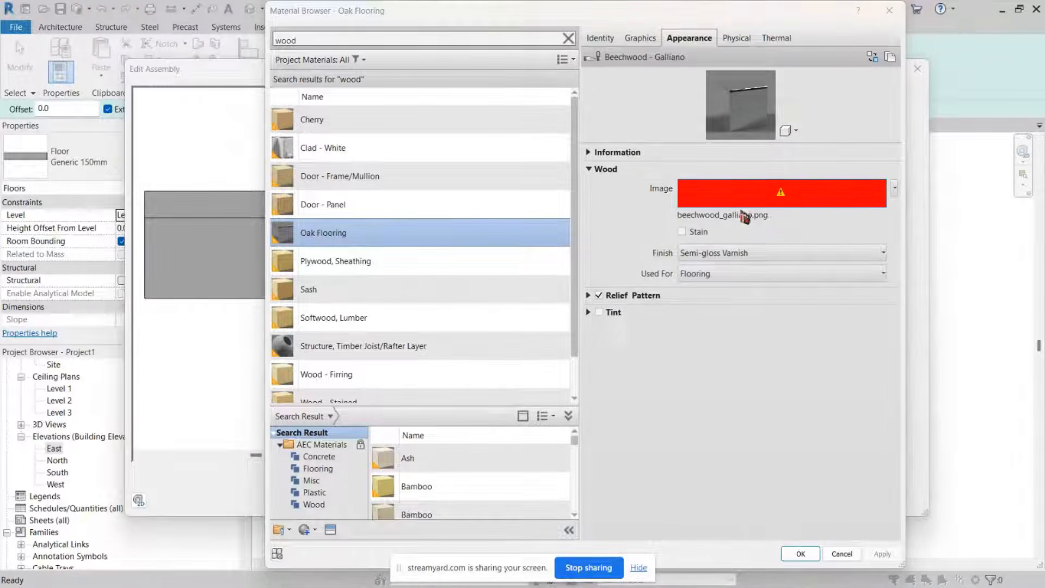
left_click(794, 117)
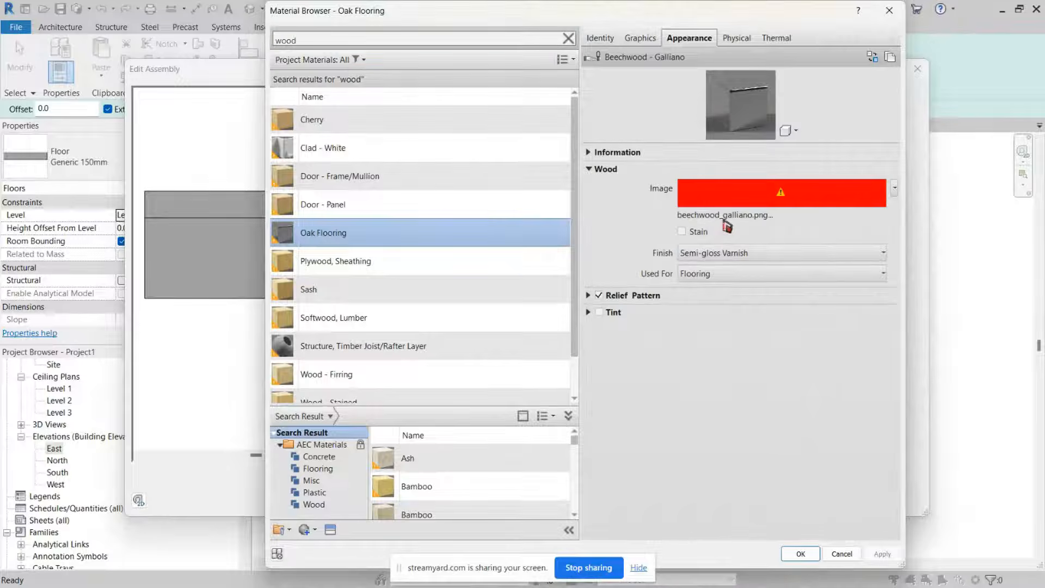
left_click(727, 223)
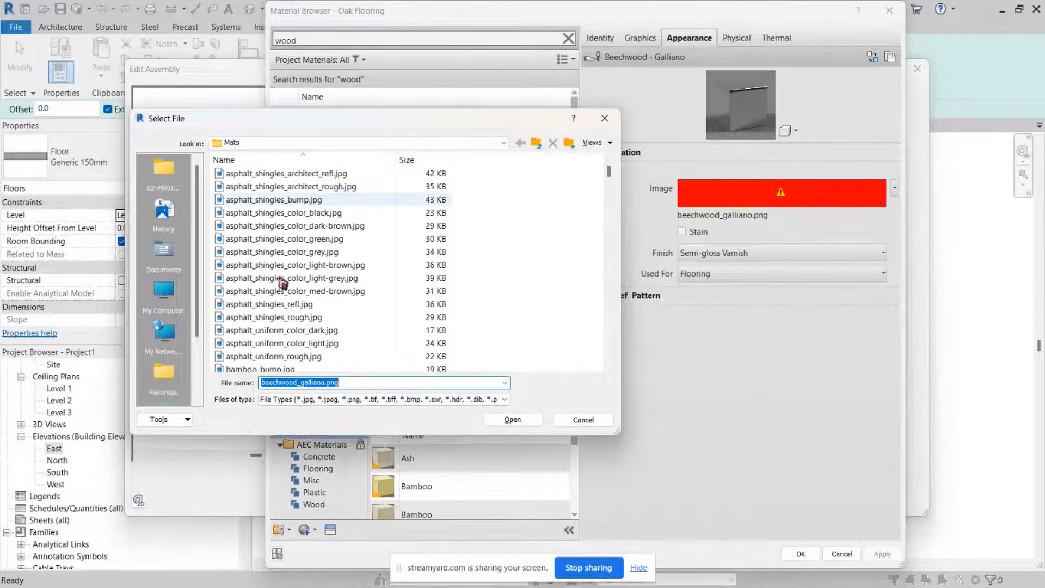
Step: Browse the Mats folder for oak floor texture images
scroll(283, 281, "down", 8)
scroll(282, 280, "up", 5)
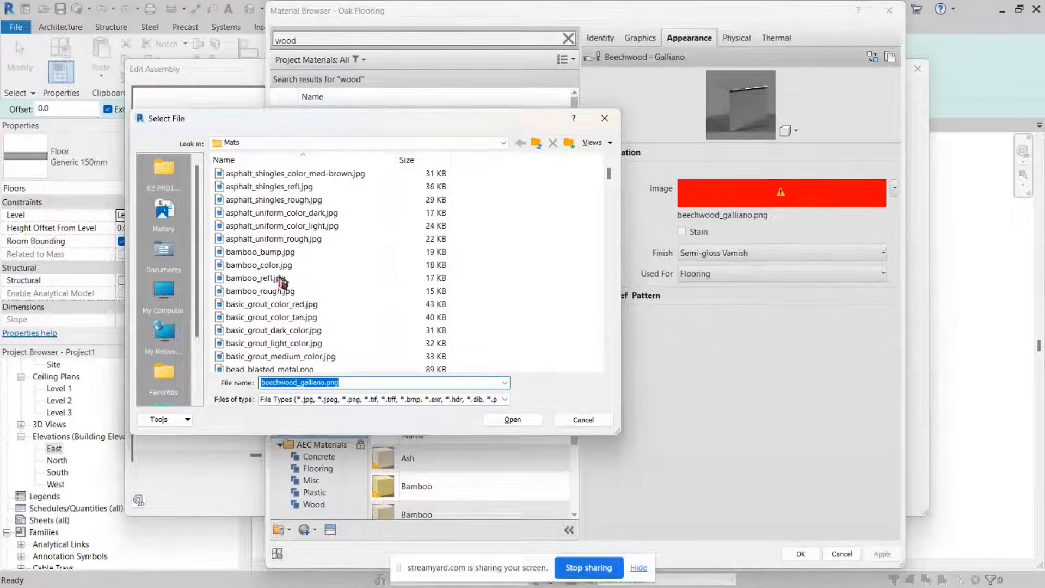
scroll(283, 280, "down", 8)
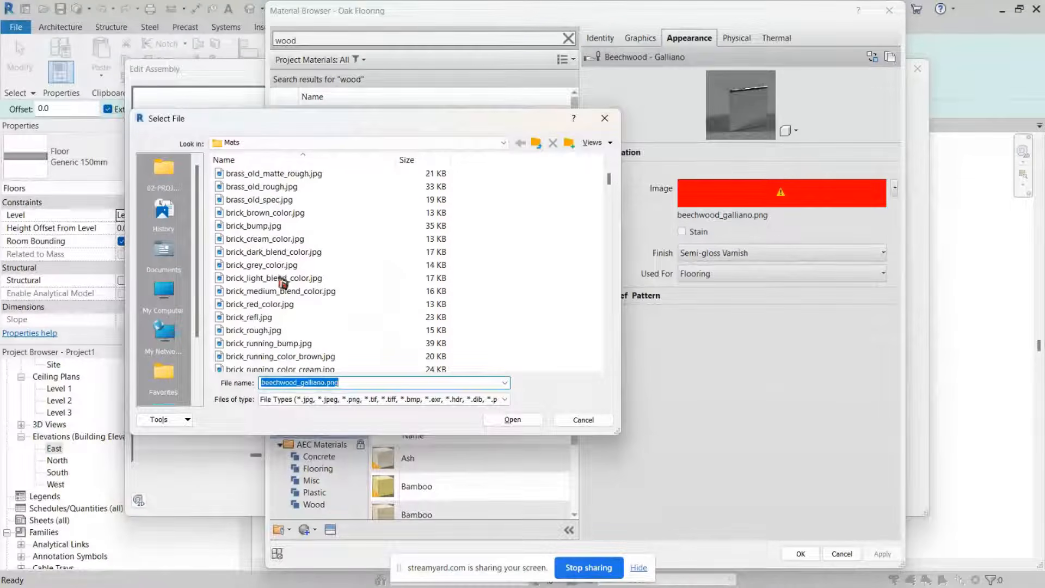
scroll(283, 281, "down", 15)
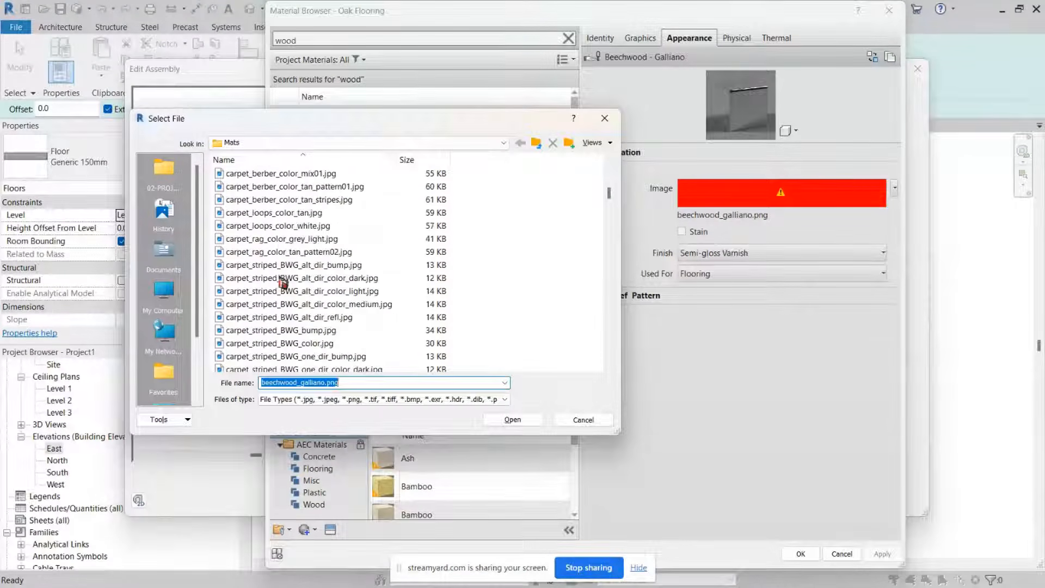
scroll(283, 280, "up", 10)
scroll(283, 281, "up", 5)
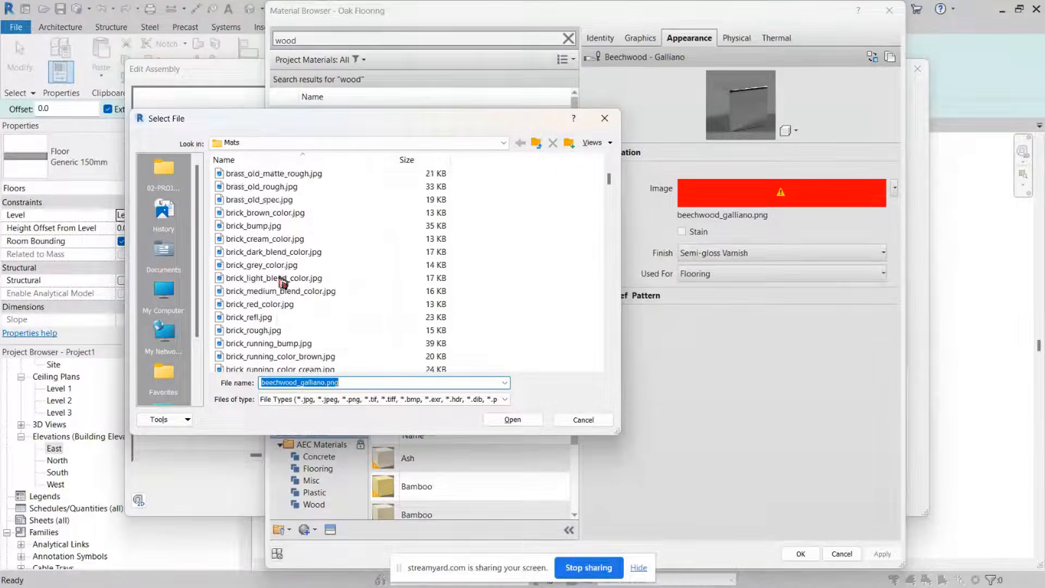
scroll(283, 281, "up", 15)
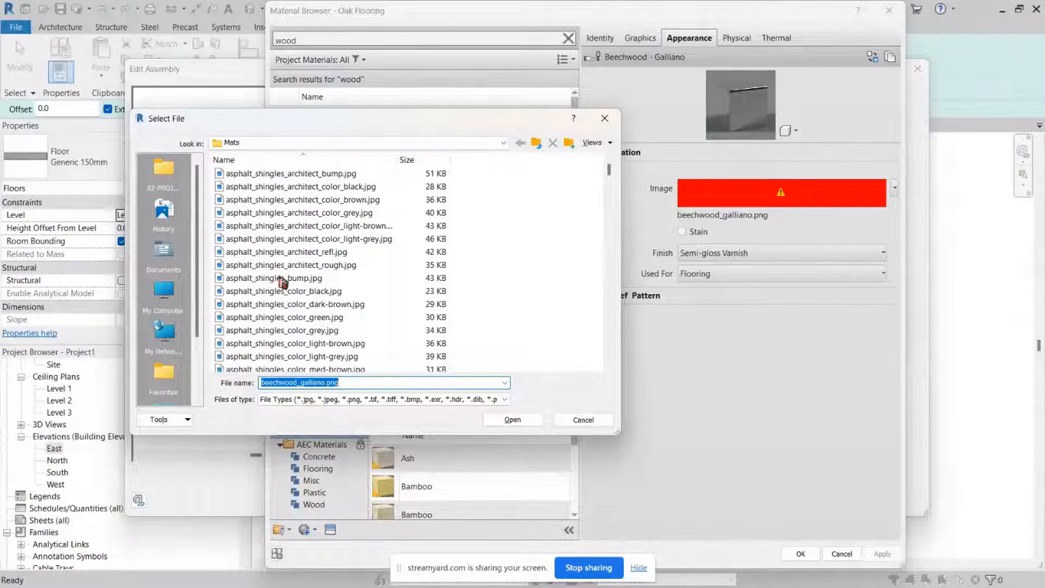
scroll(283, 281, "down", 15)
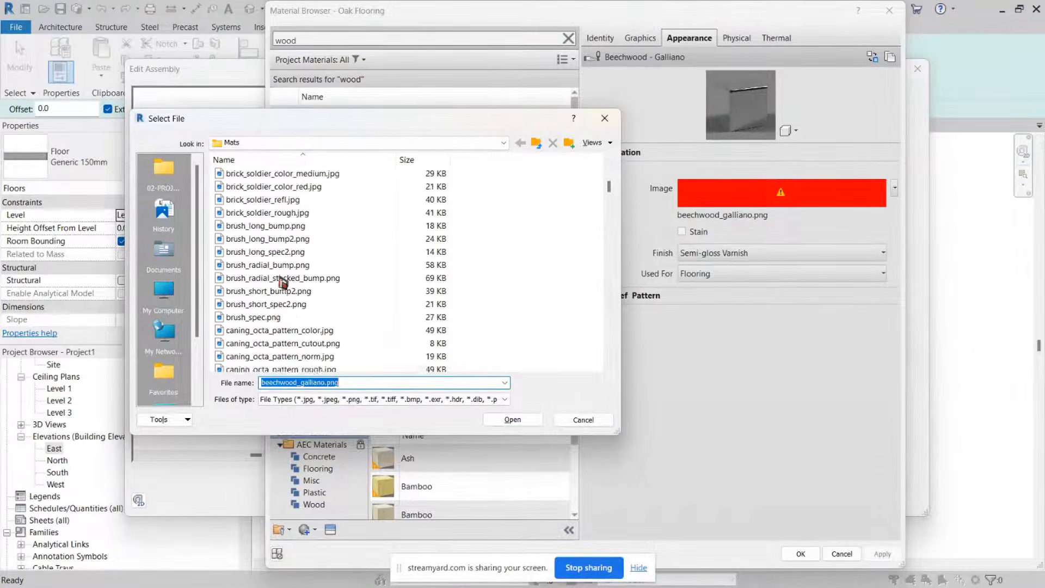
scroll(282, 281, "down", 10)
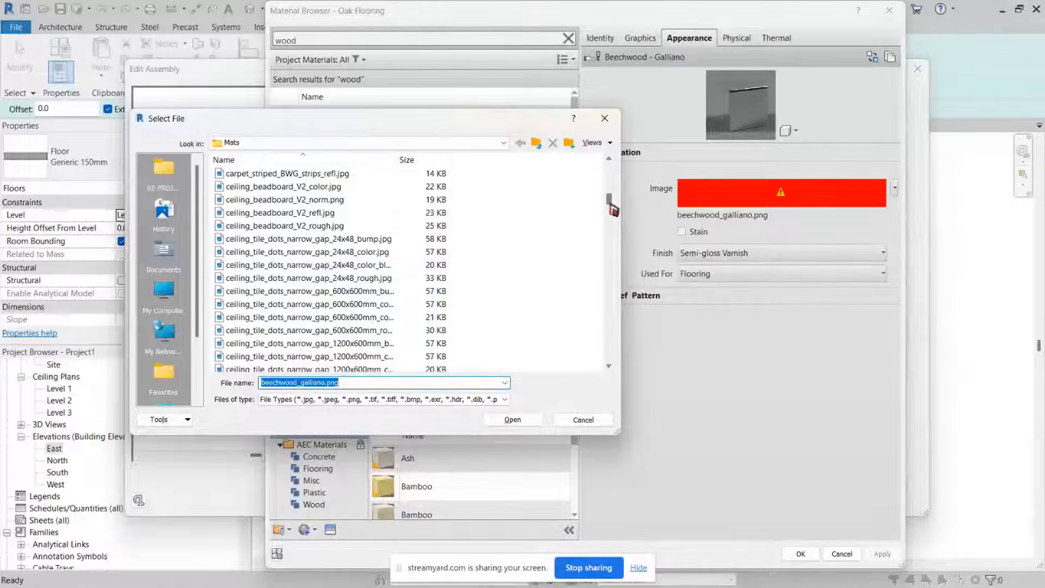
left_click_drag(609, 207, 609, 275)
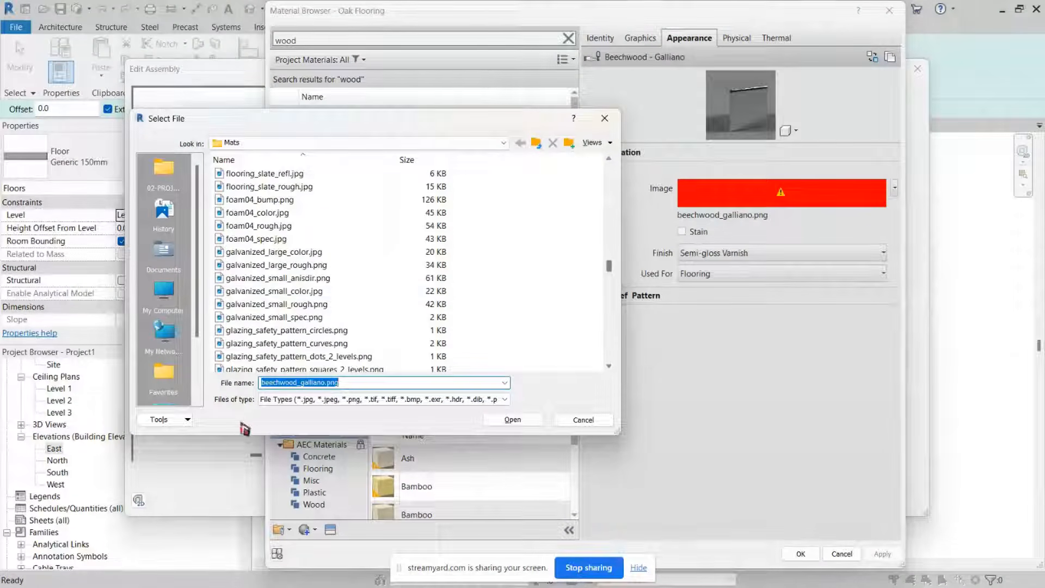
scroll(341, 303, "down", 4)
scroll(340, 303, "up", 6)
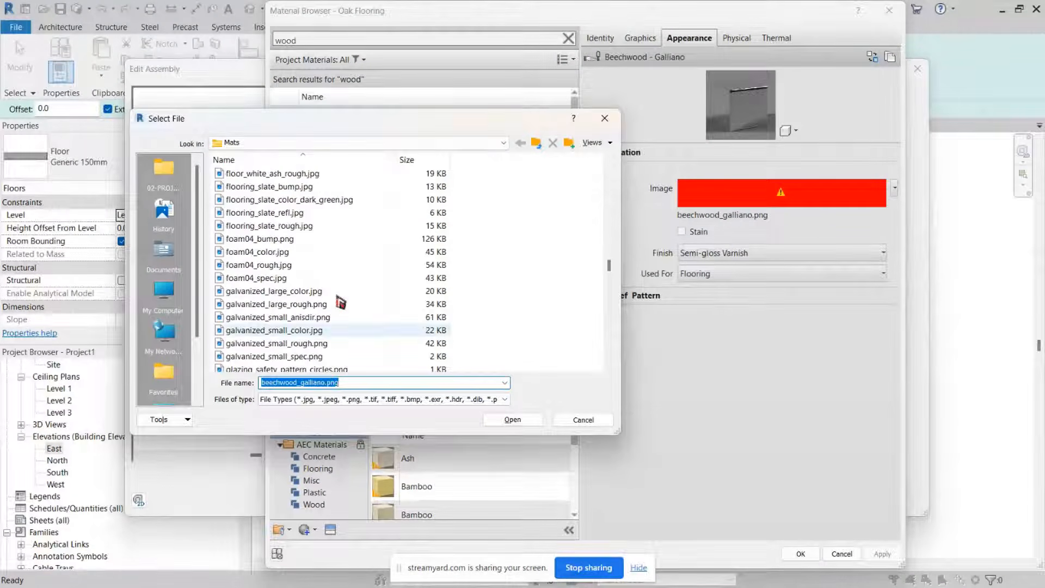
scroll(341, 303, "up", 5)
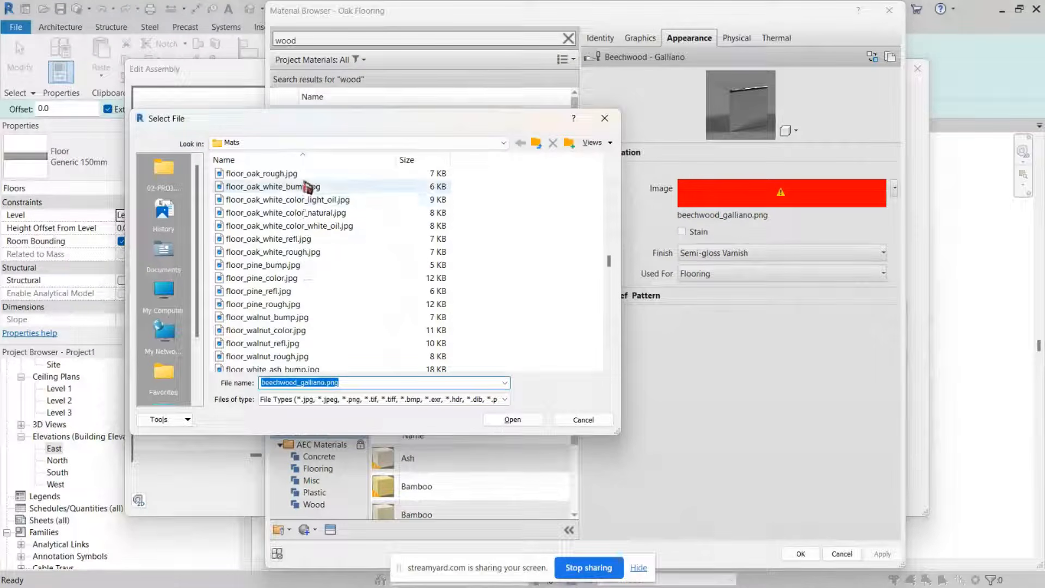
Step: Choose floor_oak_white_color_natural.jpg as the wood appearance image for Oak Flooring
left_click(294, 238)
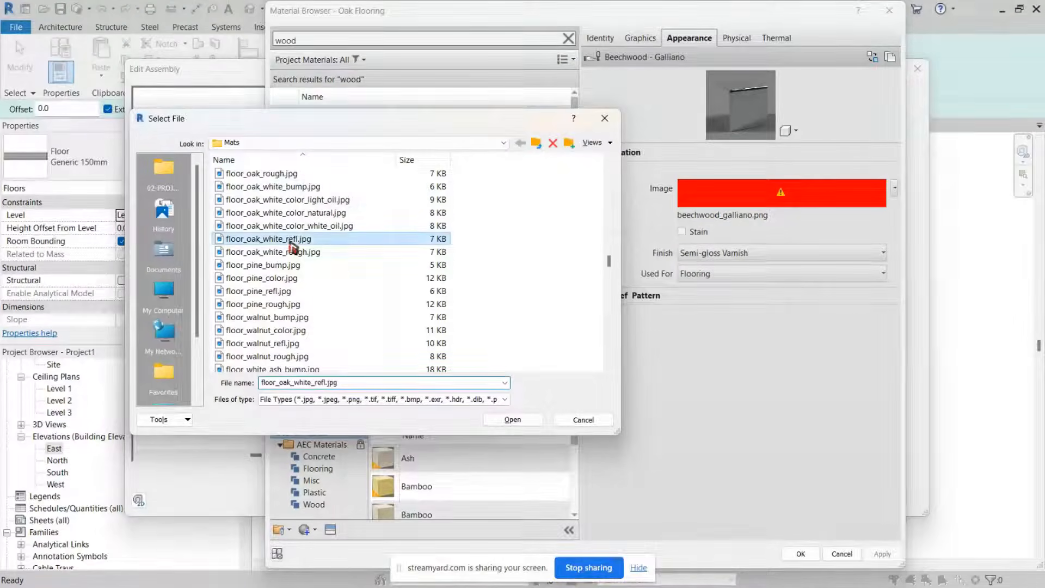
scroll(281, 275, "up", 5, "ctrl")
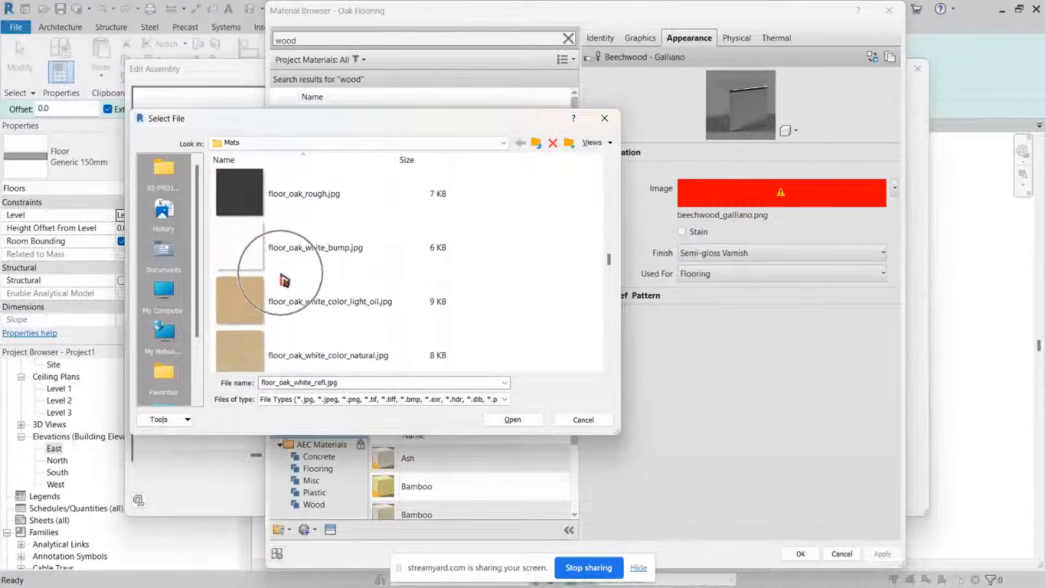
scroll(281, 275, "down", 2)
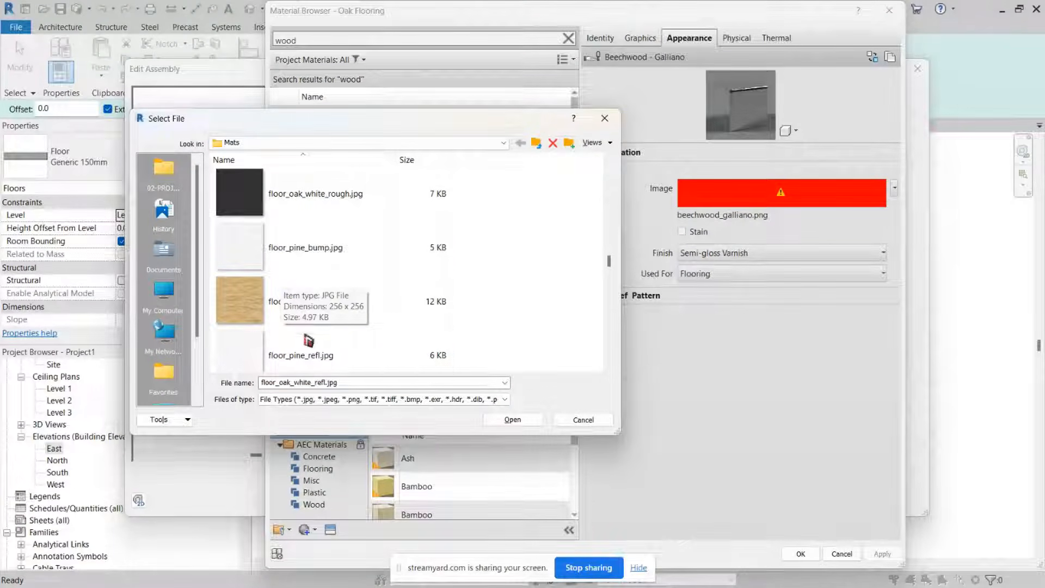
scroll(321, 294, "down", 2)
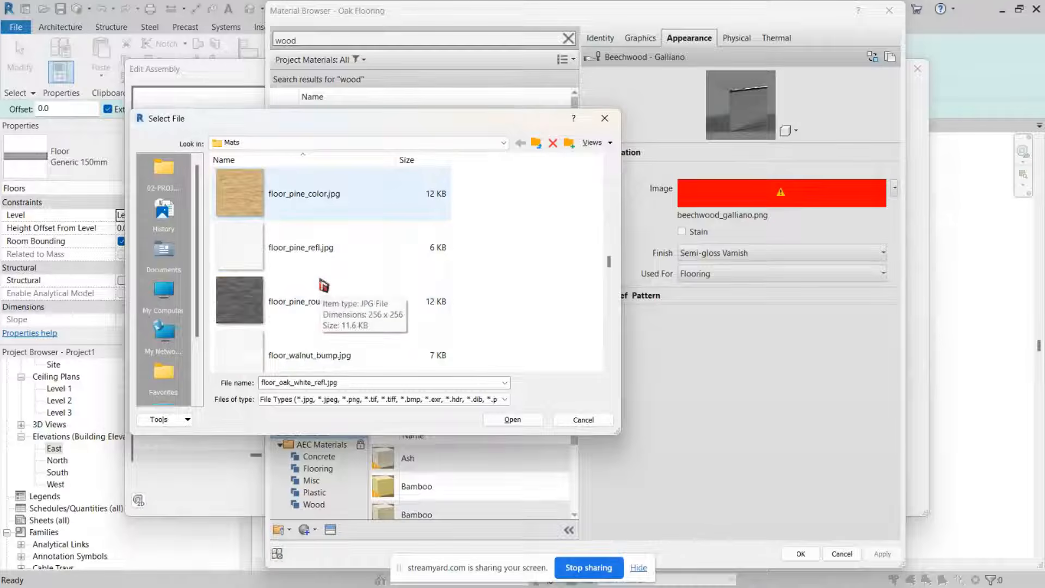
scroll(324, 286, "down", 4)
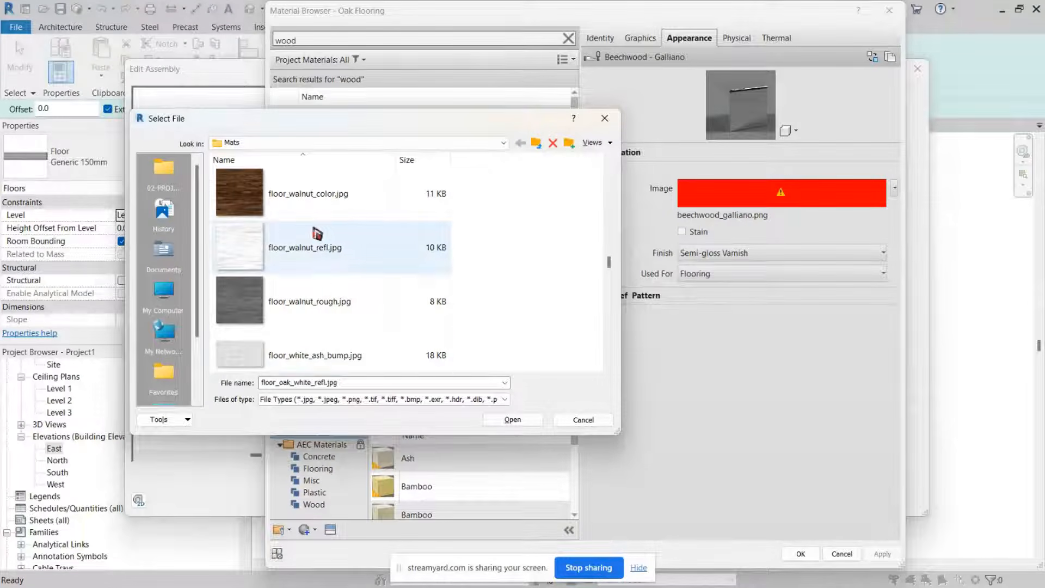
scroll(321, 255, "up", 6)
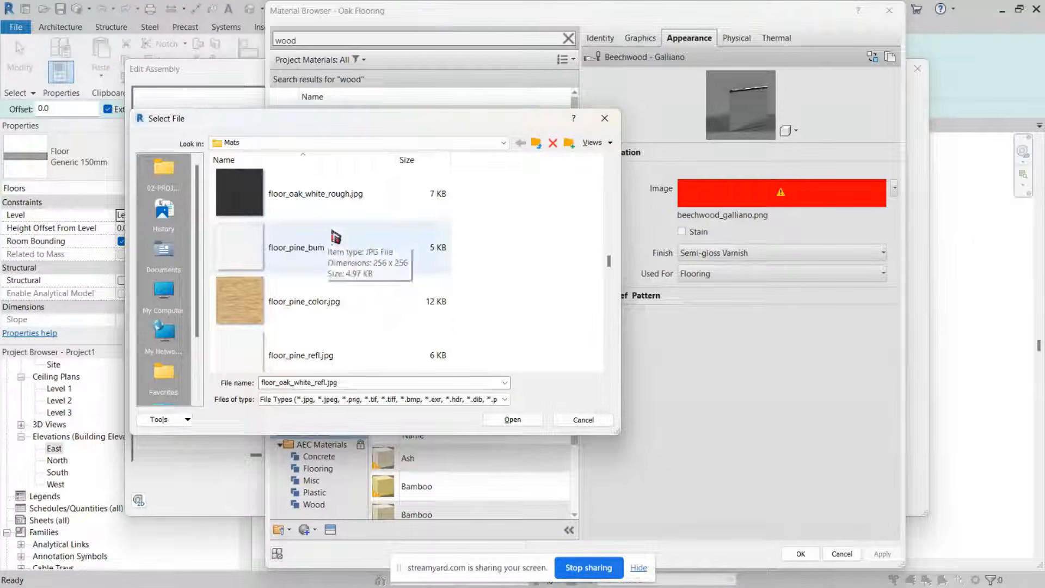
scroll(312, 216, "up", 6)
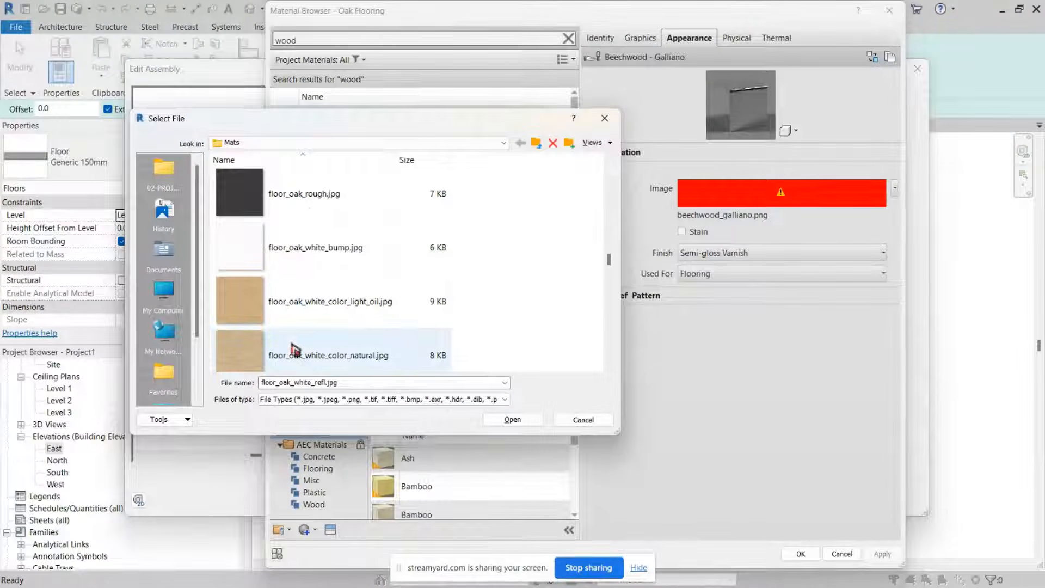
left_click(264, 352)
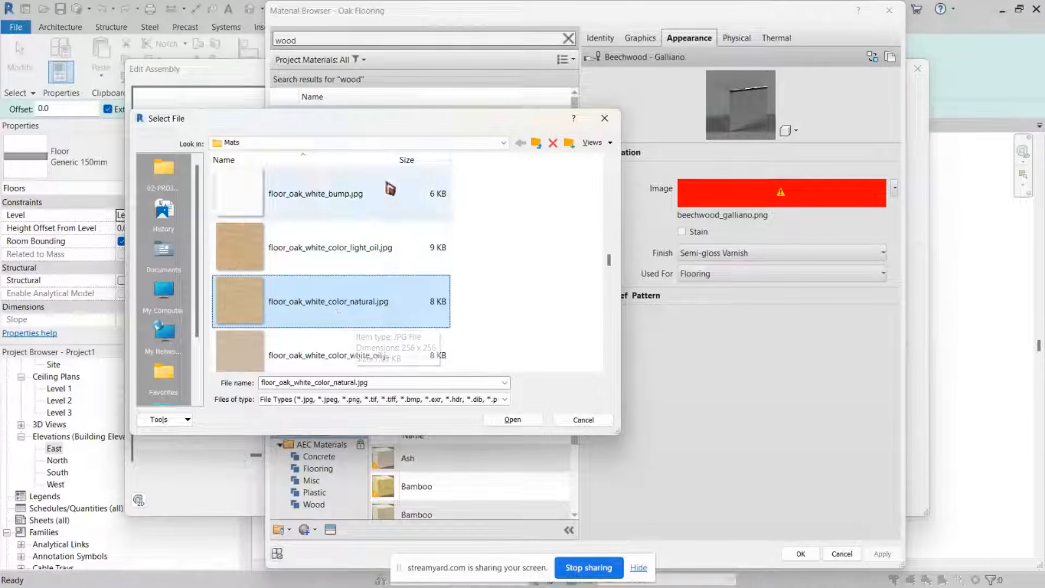
left_click(503, 420)
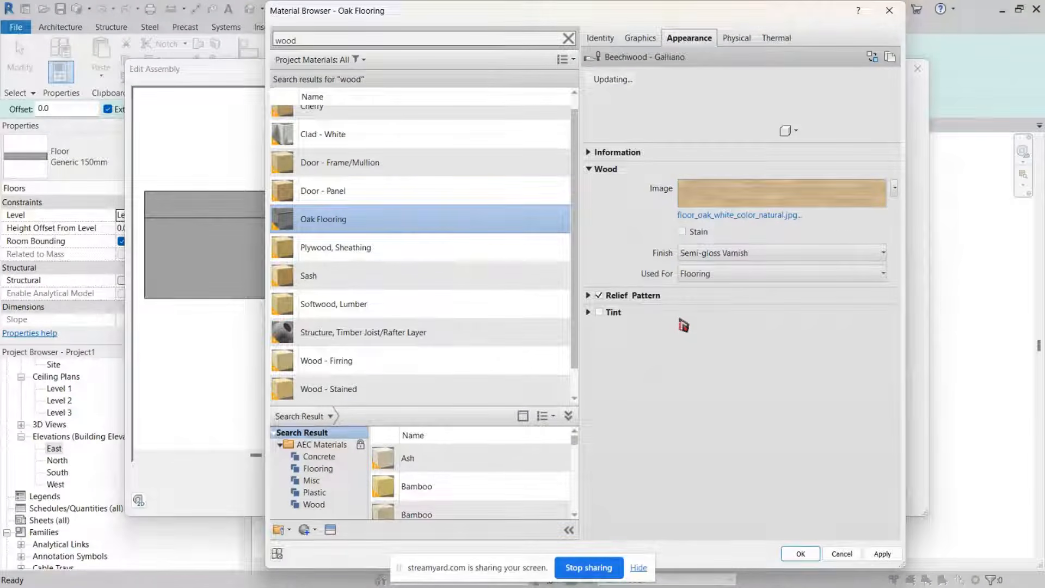
Step: Set the Oak Flooring surface foreground pattern to the model pattern Wood Board Wide
left_click(638, 38)
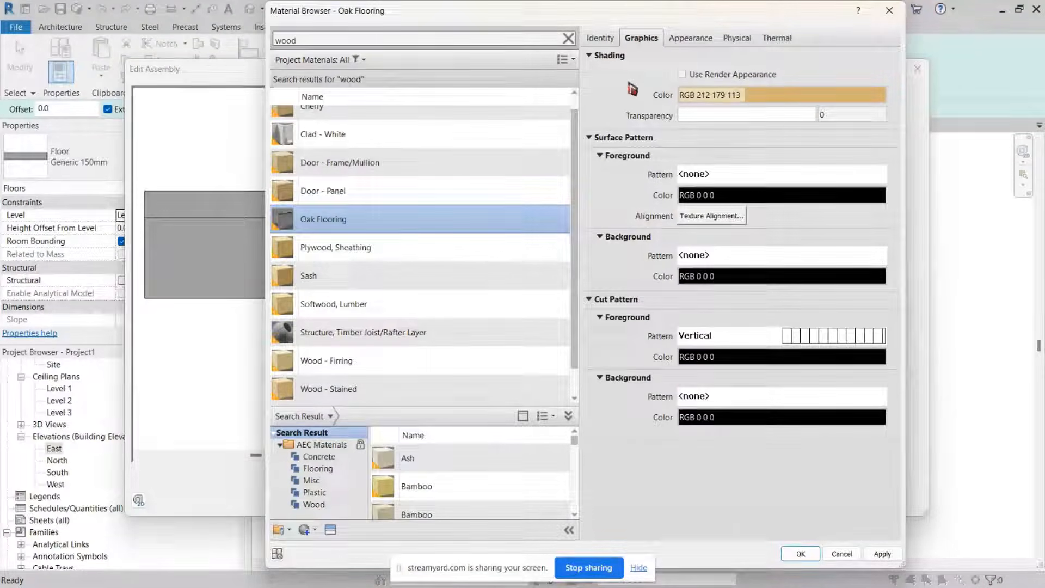
left_click(804, 178)
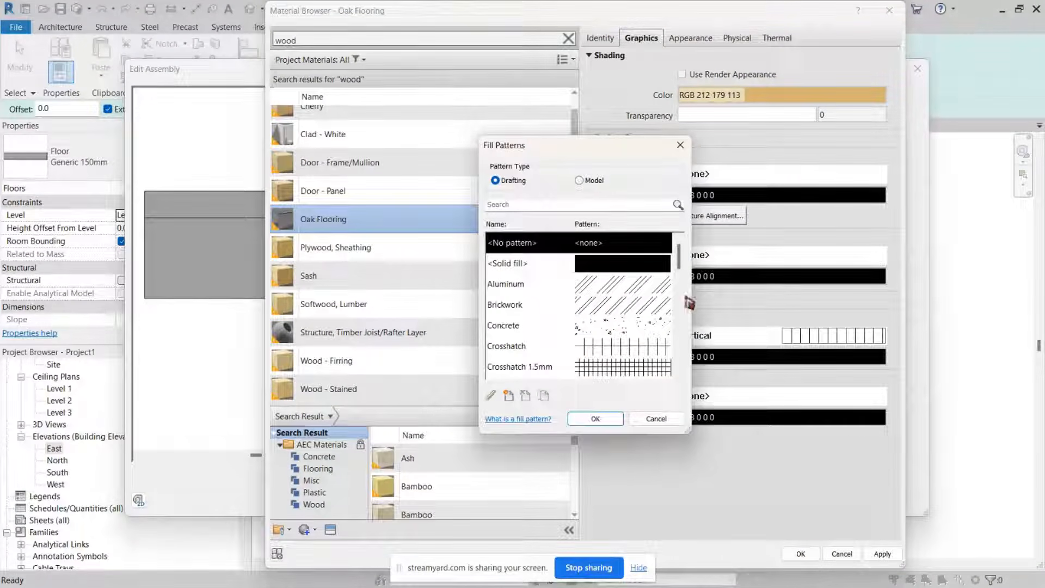
left_click(585, 182)
scroll(623, 348, "down", 5)
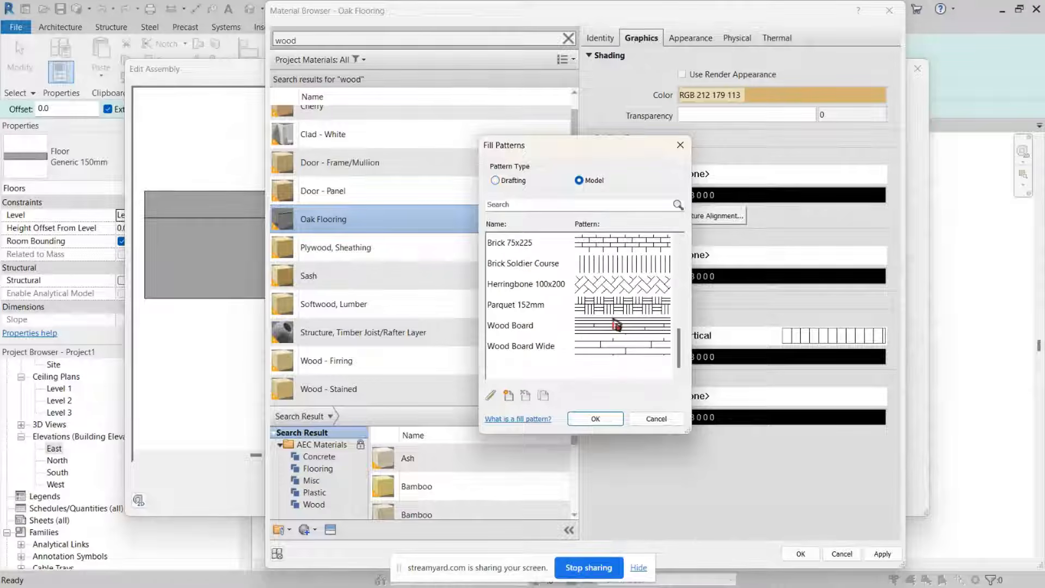
left_click(514, 185)
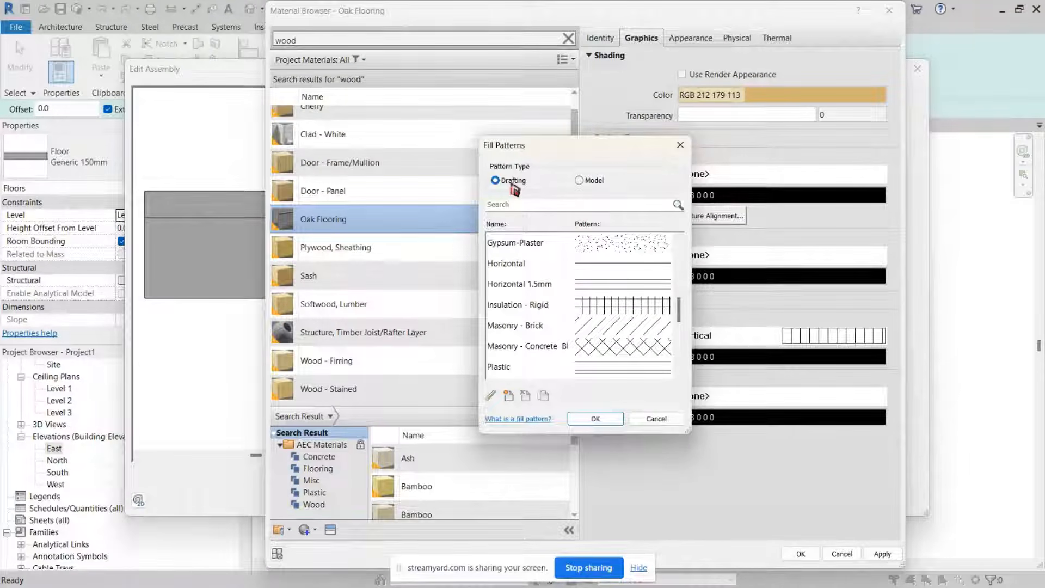
left_click(583, 182)
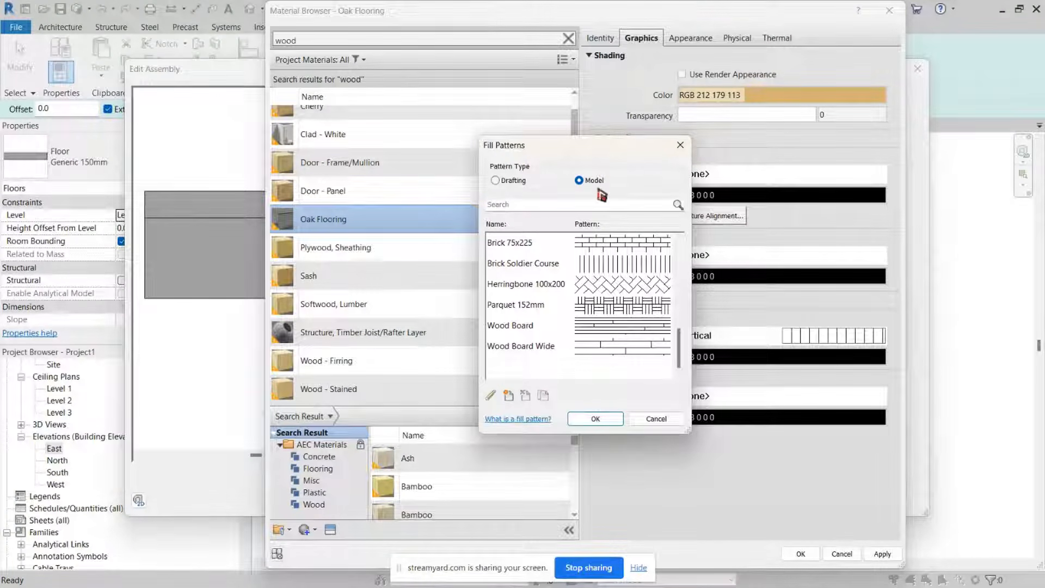
left_click(606, 354)
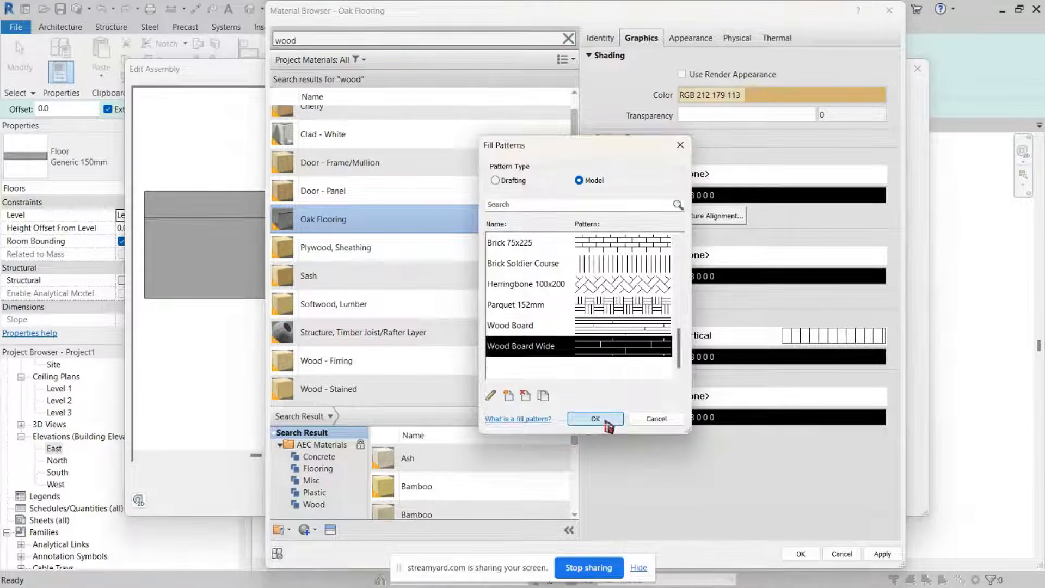
left_click(596, 418)
Step: Apply the material changes and close the material browser, assembly and type properties dialogs
left_click_drag(702, 12, 664, 25)
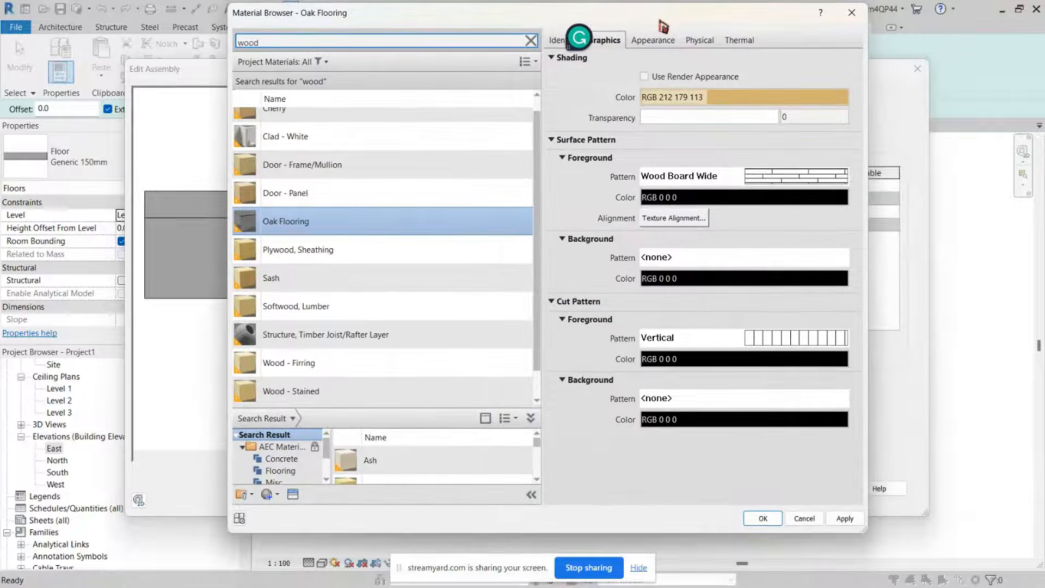
left_click(845, 518)
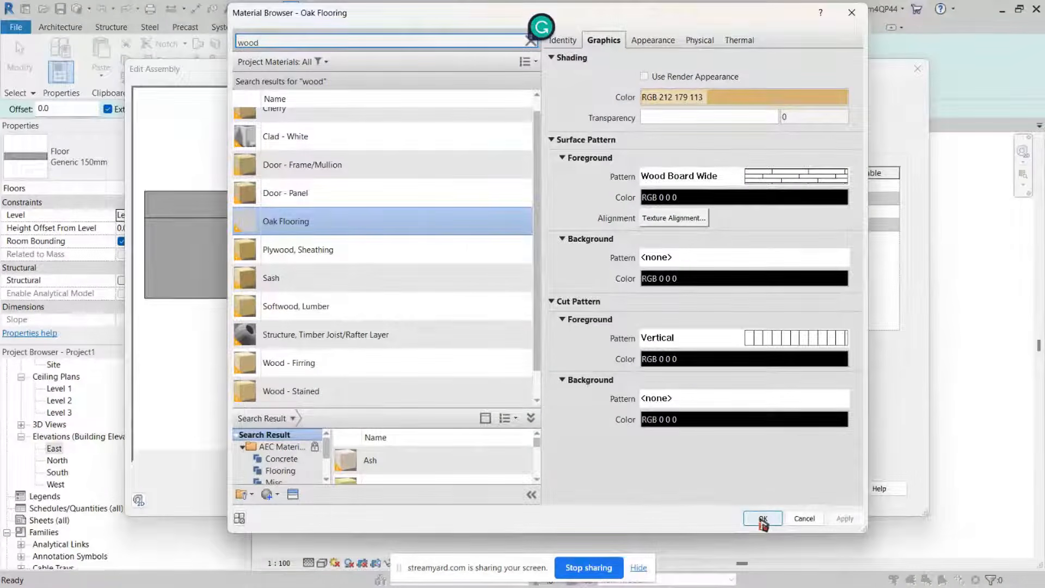
left_click(762, 518)
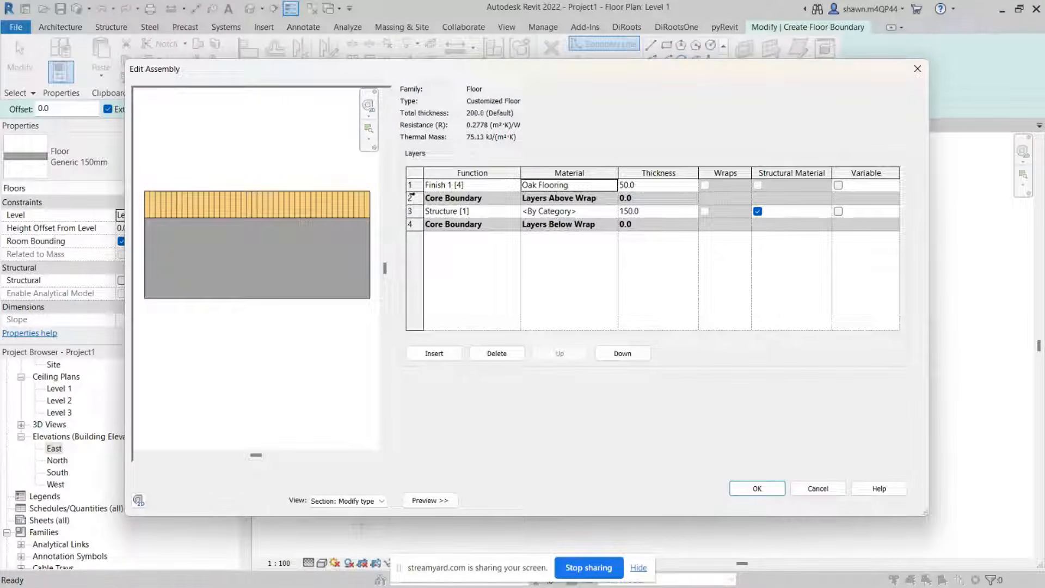
left_click(758, 488)
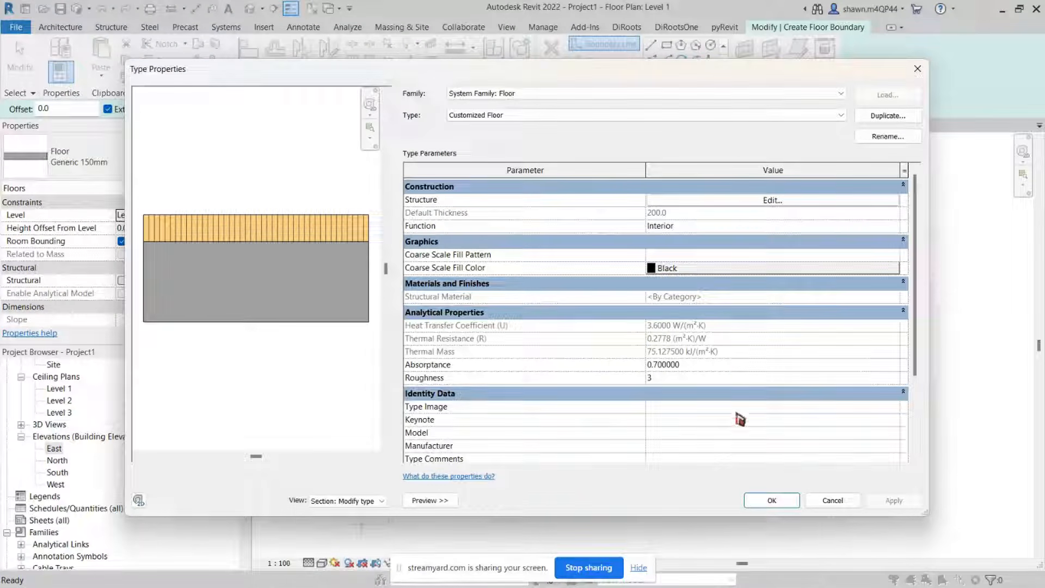
left_click(771, 499)
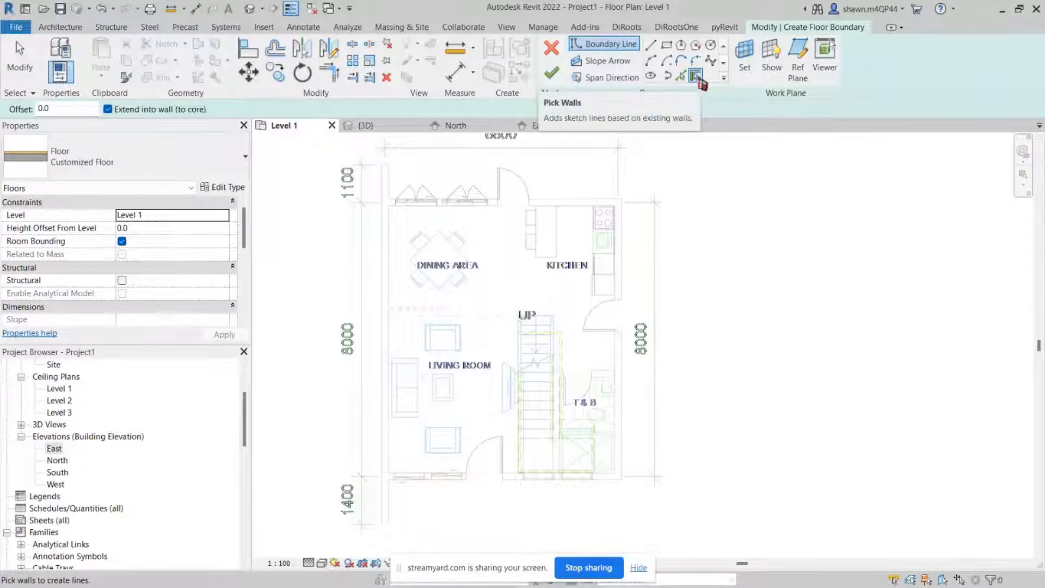
Step: Pick the west, north, east and south exterior walls as floor boundary lines with Pick Walls
left_click(696, 76)
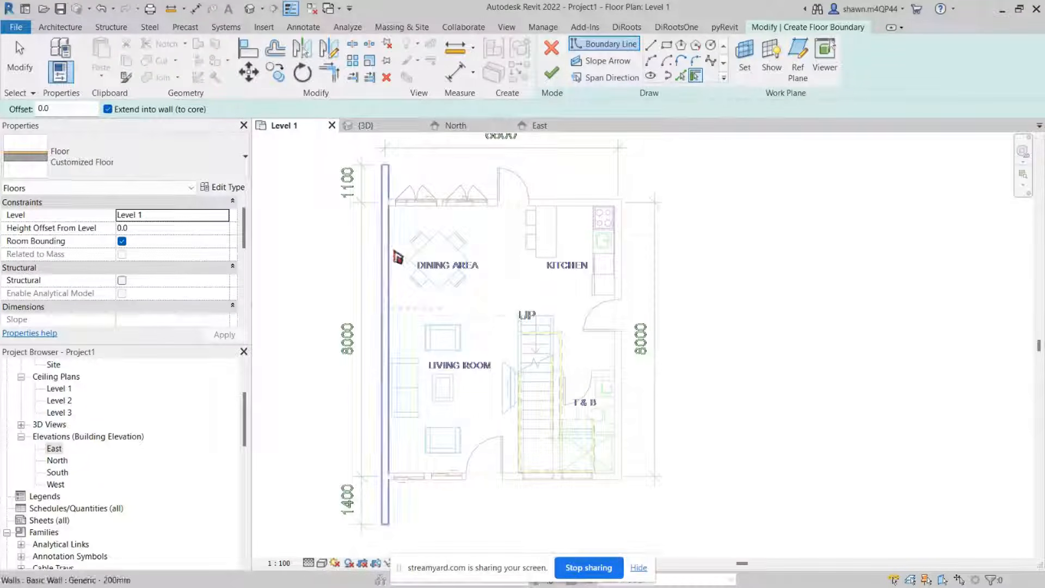
scroll(395, 252, "up", 5)
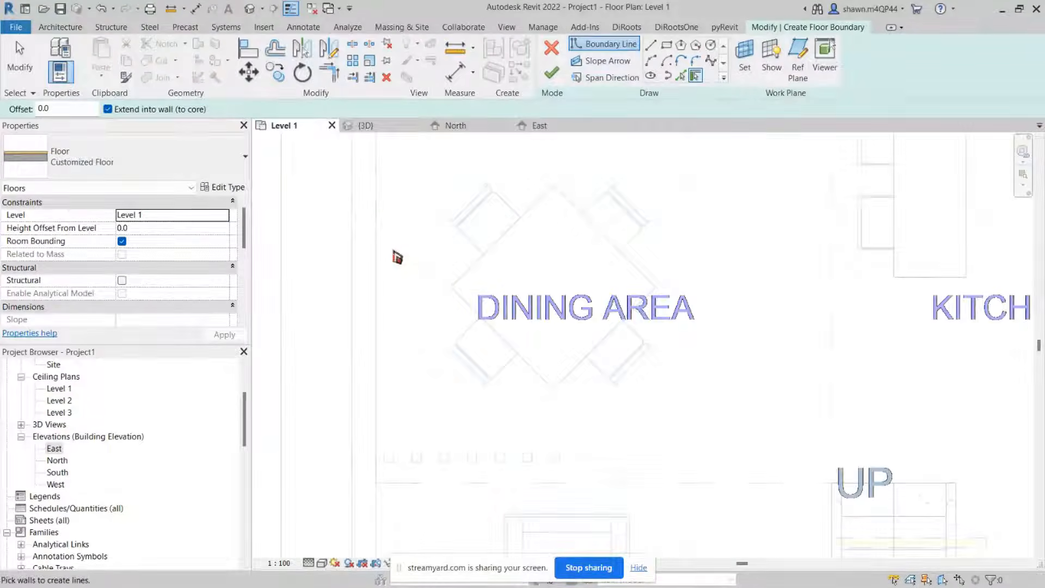
left_click(375, 263)
scroll(473, 264, "down", 4)
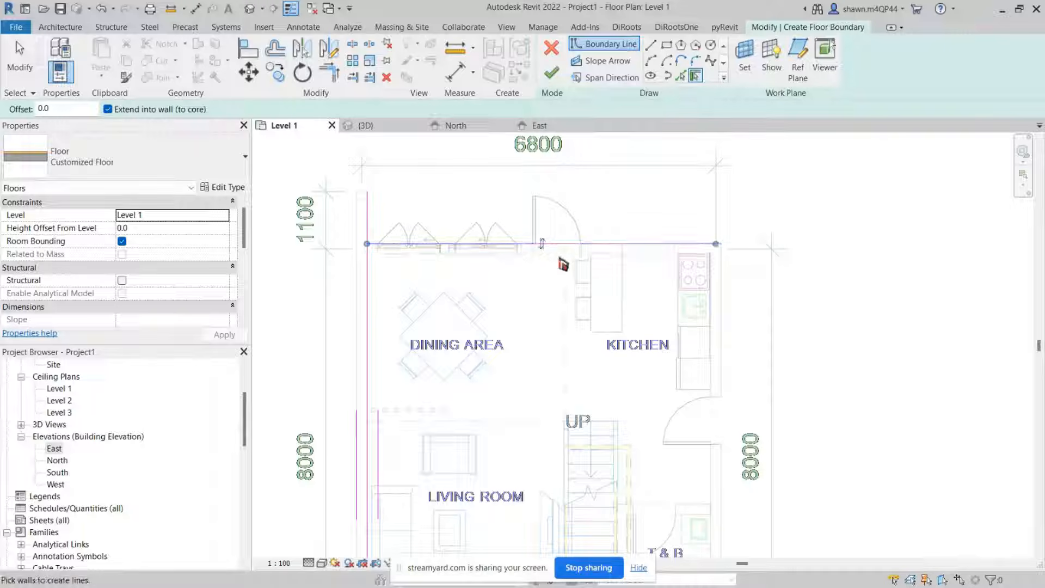
left_click(547, 250)
left_click(542, 245)
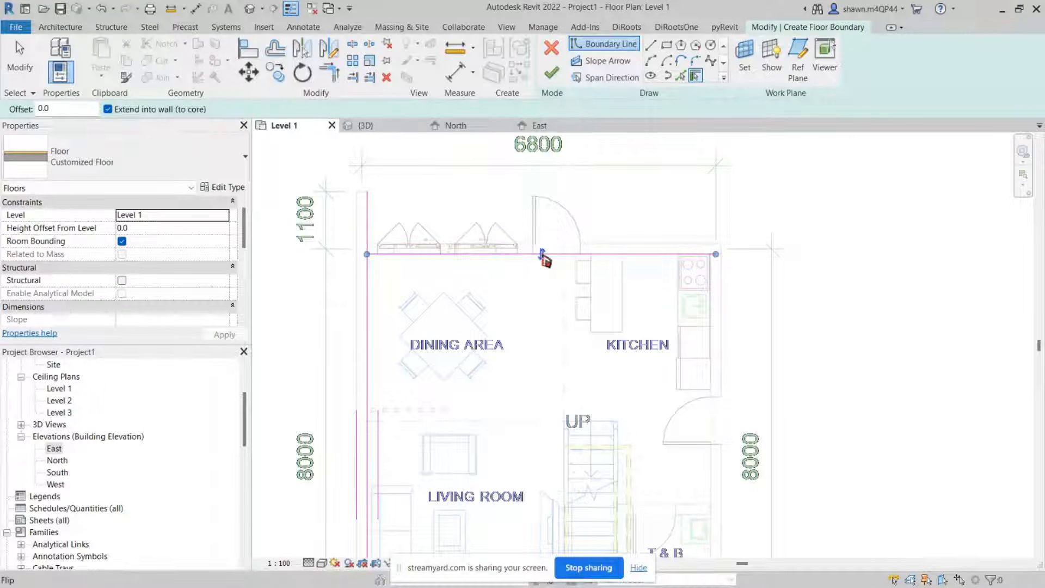
middle_click_drag(607, 274, 517, 260)
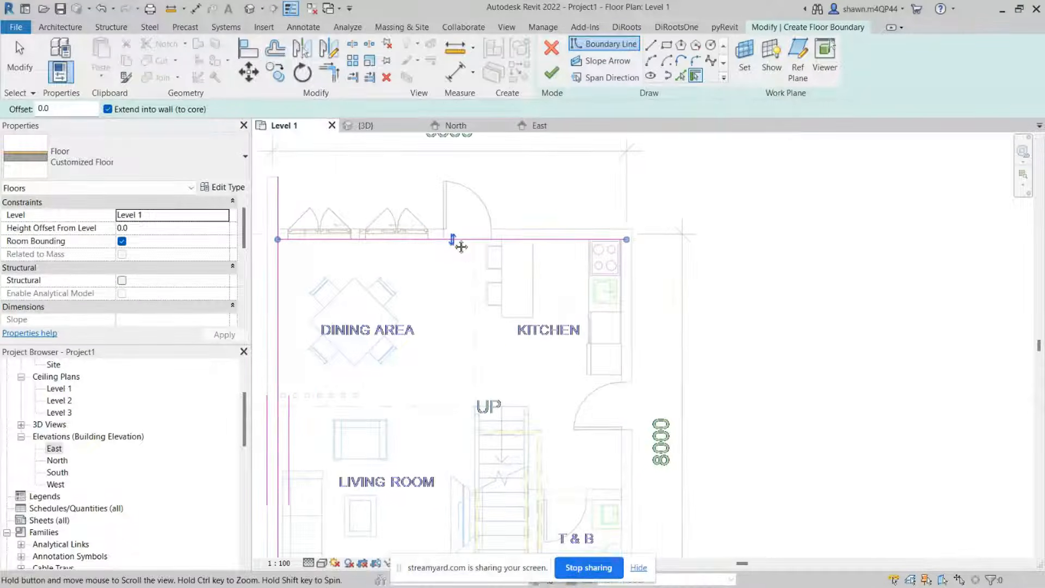
left_click(623, 265)
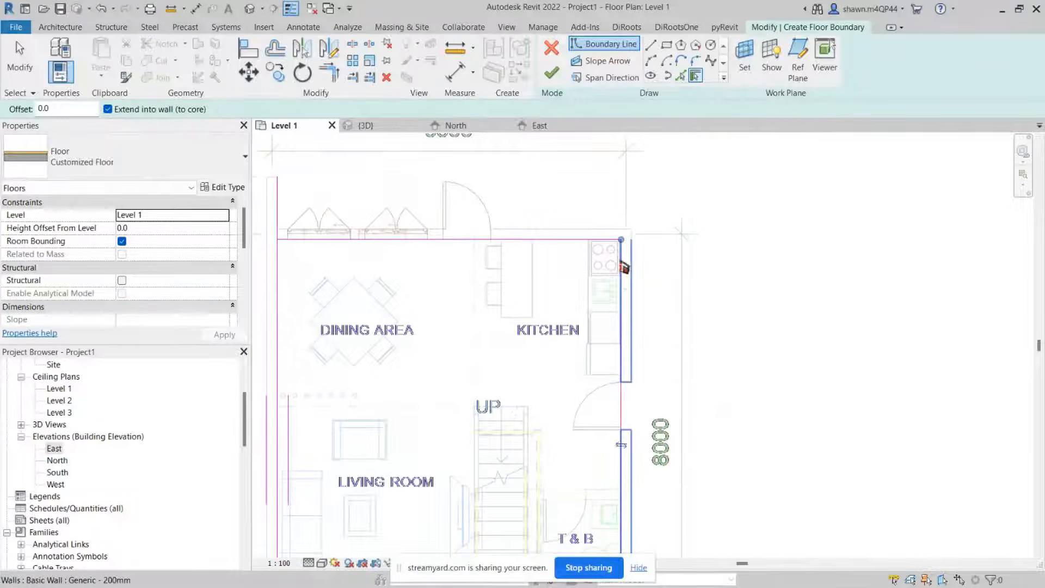
middle_click_drag(623, 401, 624, 181)
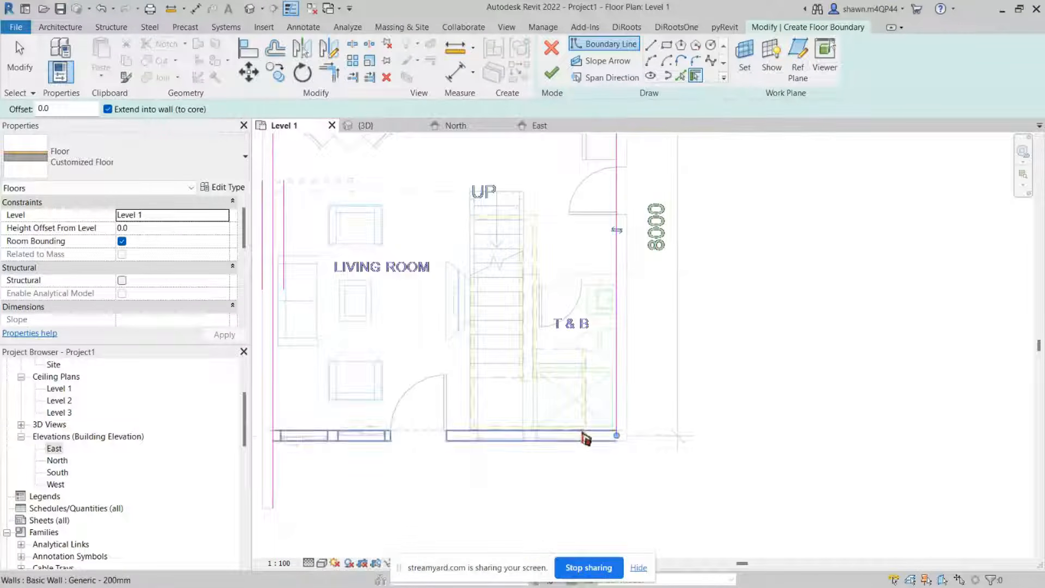
left_click(591, 440)
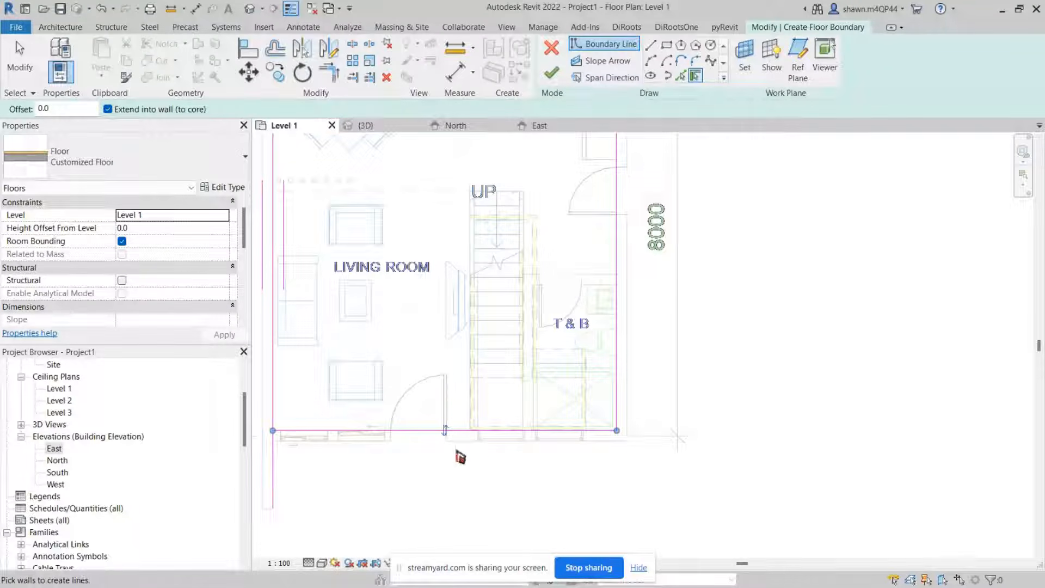
Step: Sketch a 1800 mm horizontal boundary line across the T&B and a vertical line down to the south wall
scroll(595, 292, "up", 3)
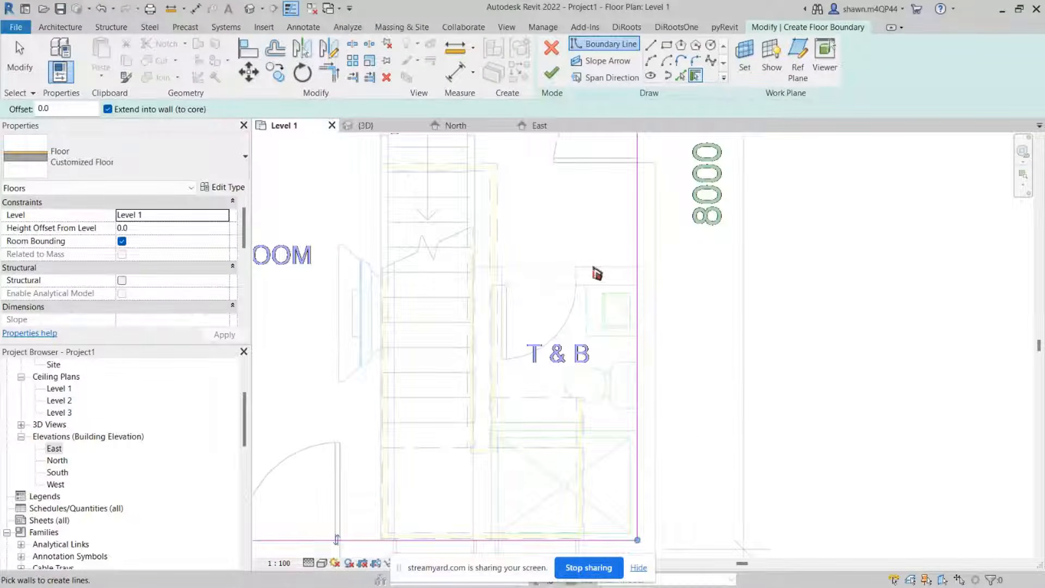
scroll(595, 272, "down", 2)
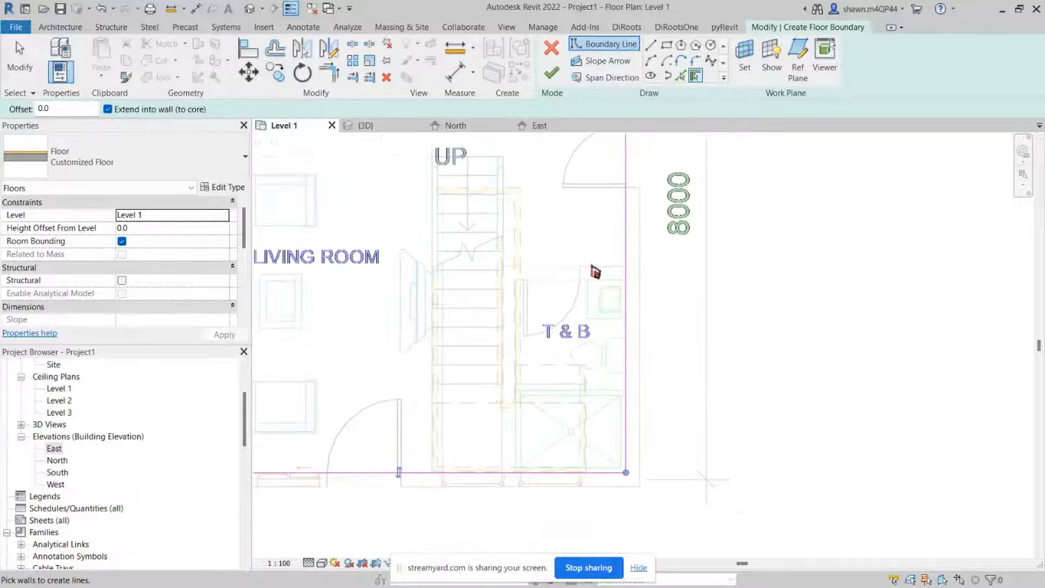
scroll(595, 272, "up", 3)
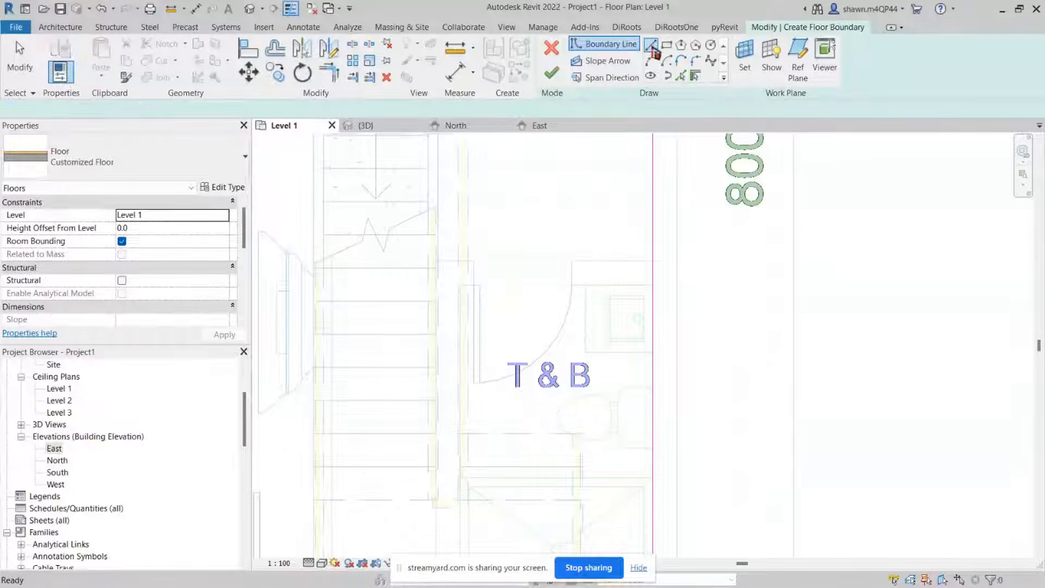
left_click(650, 46)
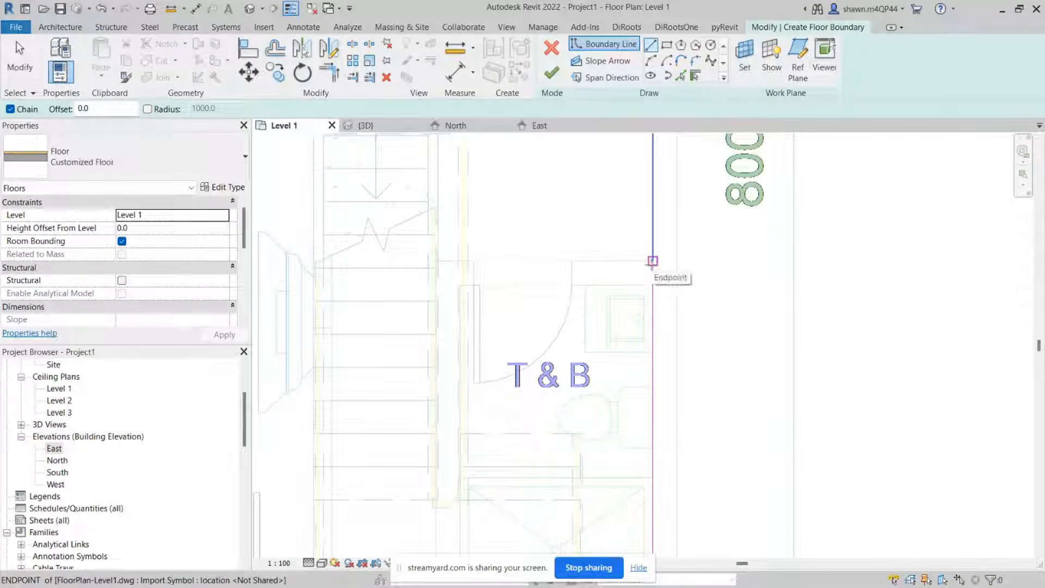
left_click(652, 261)
scroll(469, 272, "up", 5)
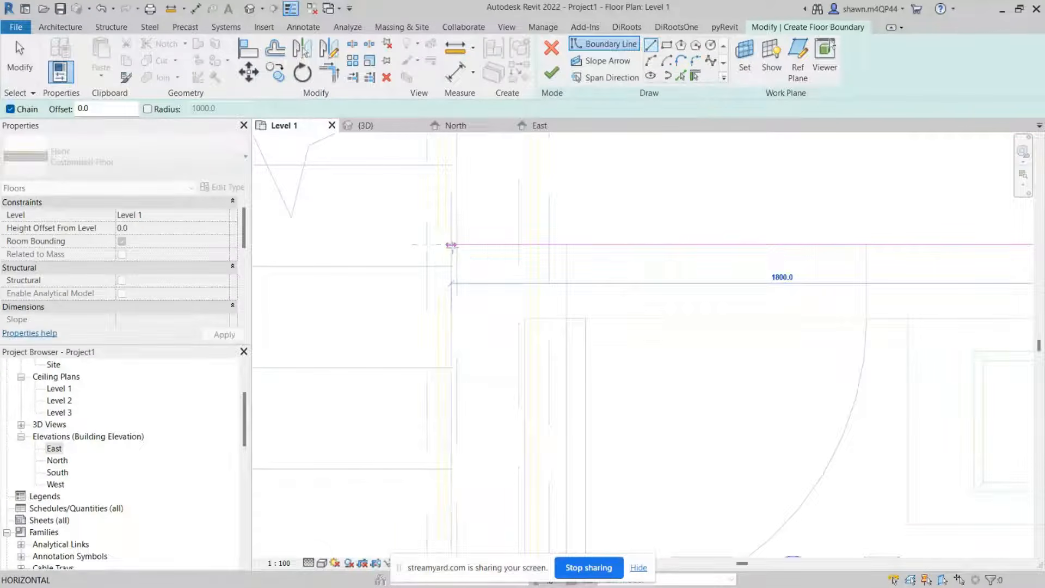
left_click(451, 245)
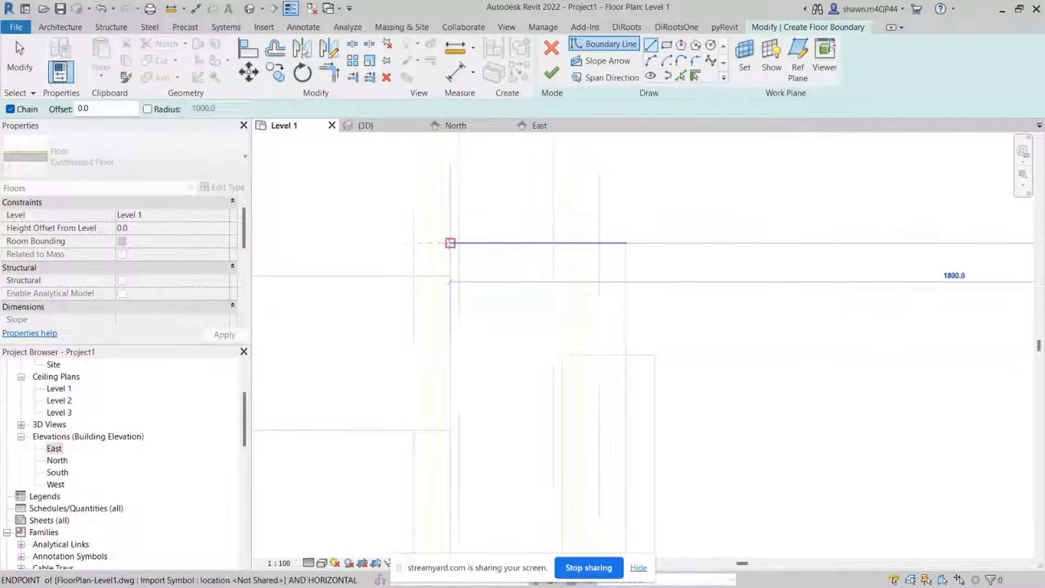
scroll(439, 376, "down", 3)
scroll(439, 377, "down", 3)
middle_click_drag(469, 436, 495, 231)
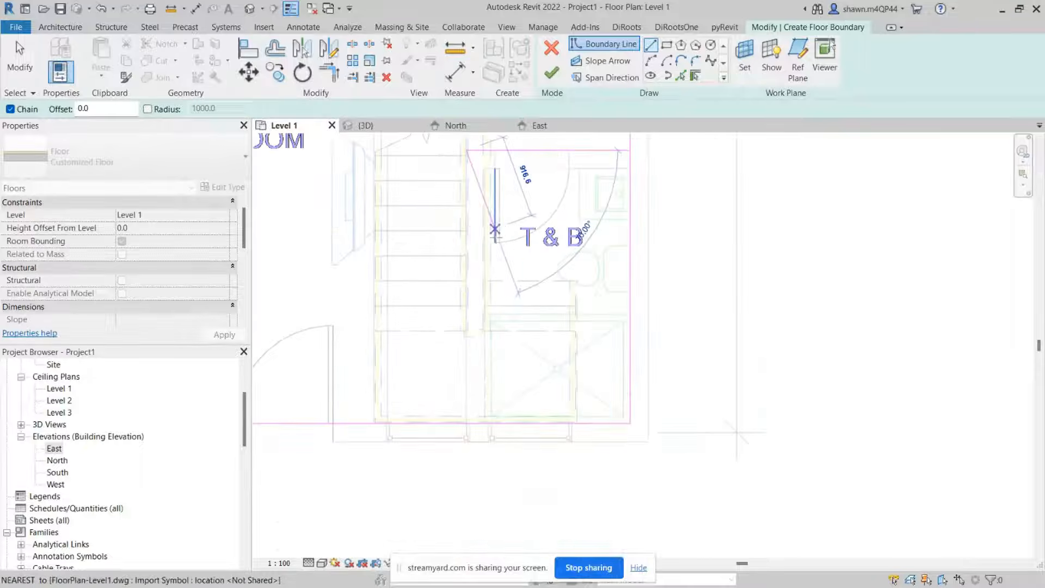
scroll(473, 423, "up", 2)
left_click(461, 423)
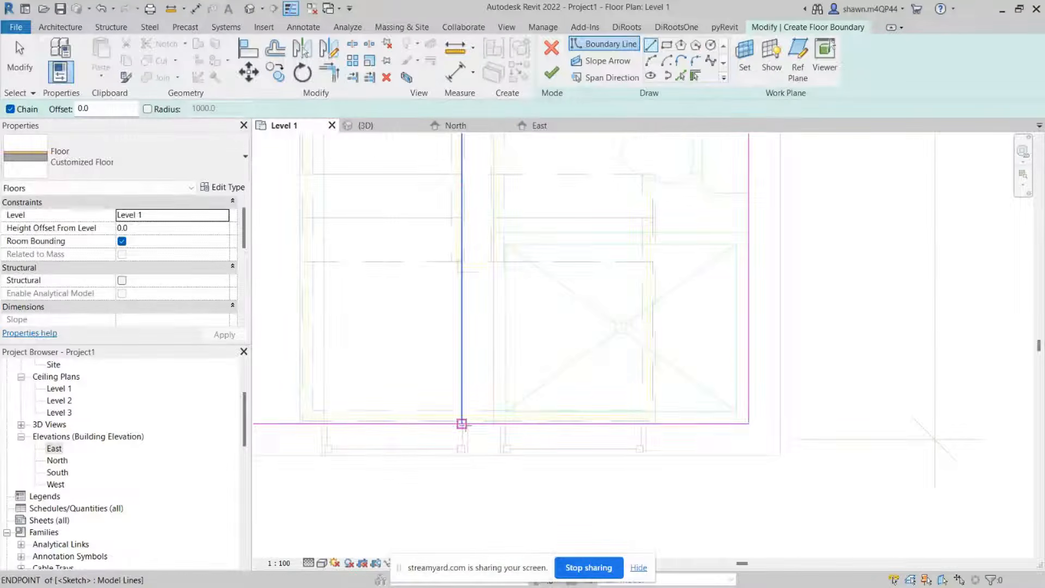
scroll(462, 424, "up", 3)
middle_click_drag(535, 333, 537, 373)
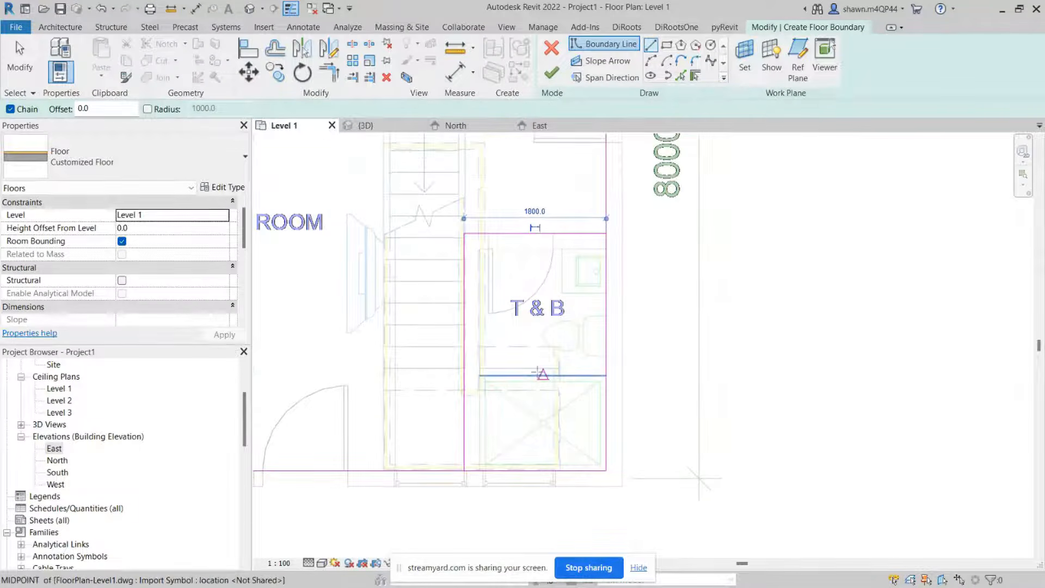
scroll(539, 373, "down", 2)
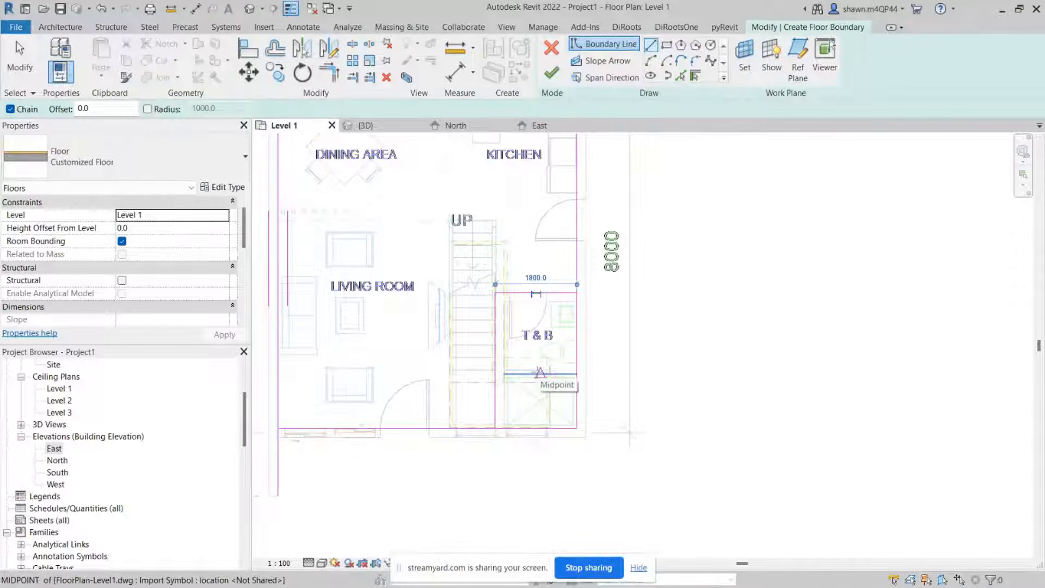
key("Escape")
key("Escape")
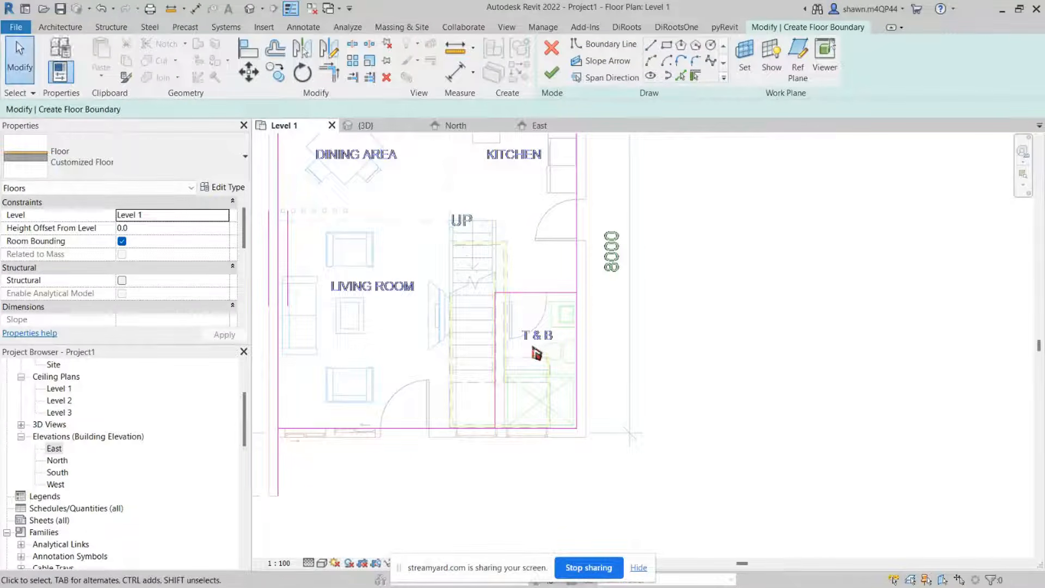
Step: Try to finish the floor boundary sketch, then continue editing it
left_click(556, 80)
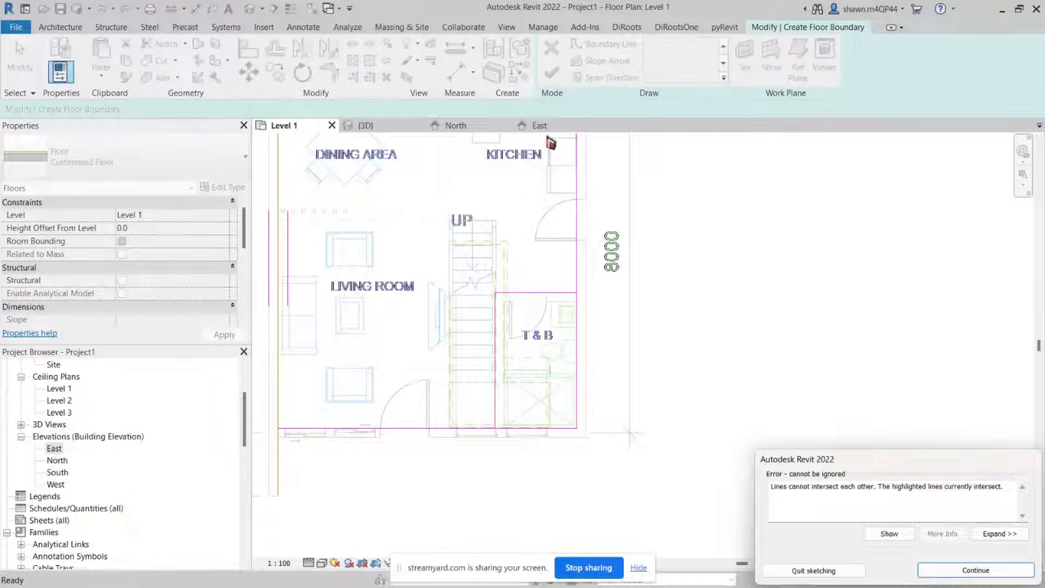
left_click_drag(897, 462, 744, 256)
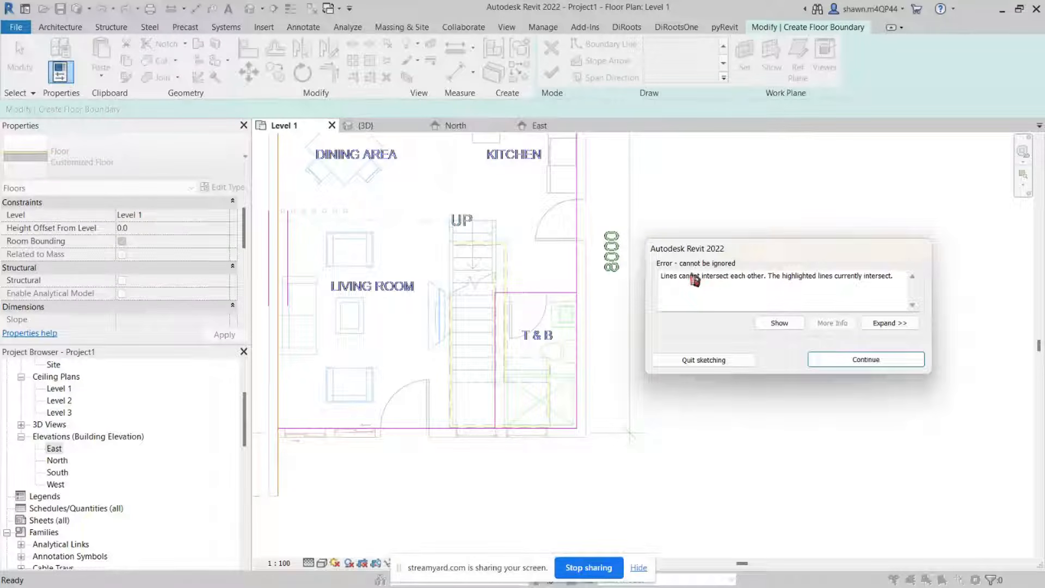
left_click(844, 361)
Step: Inspect the boundary sketch for intersecting or overlapping lines around the plan
scroll(845, 362, "down", 1)
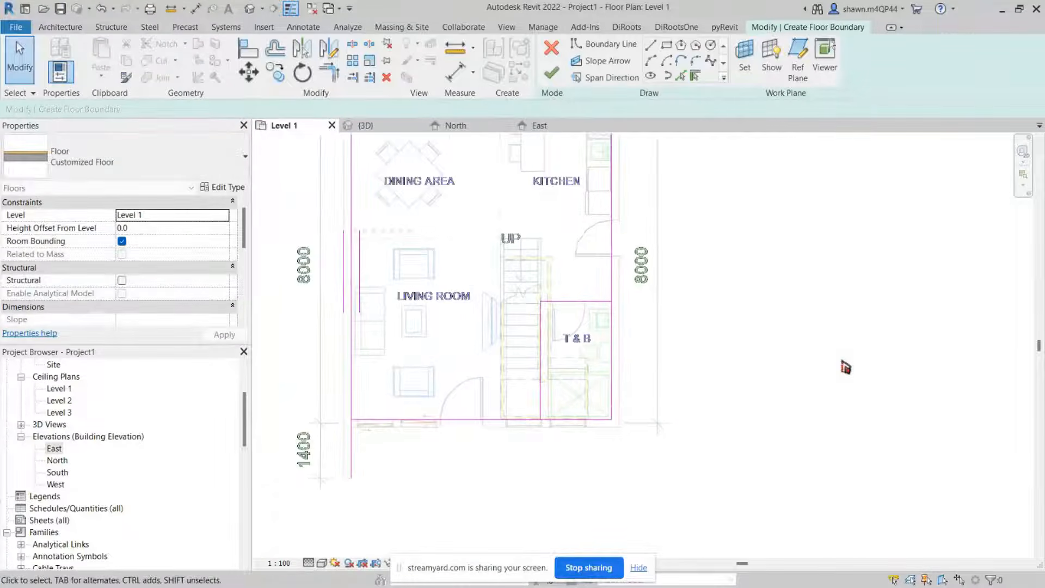
middle_click_drag(695, 288, 753, 409)
scroll(368, 225, "up", 2)
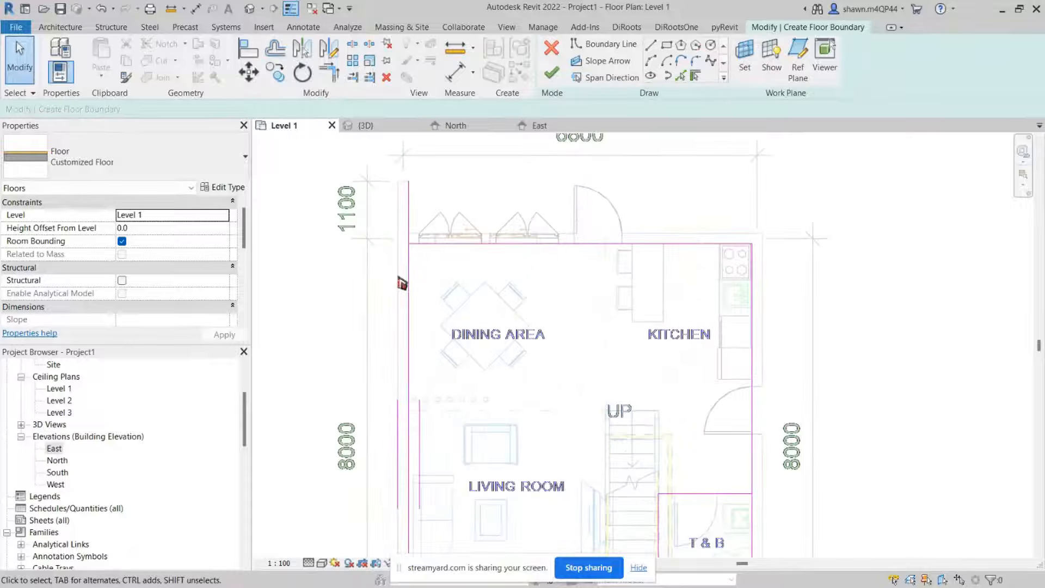
scroll(427, 258, "down", 2)
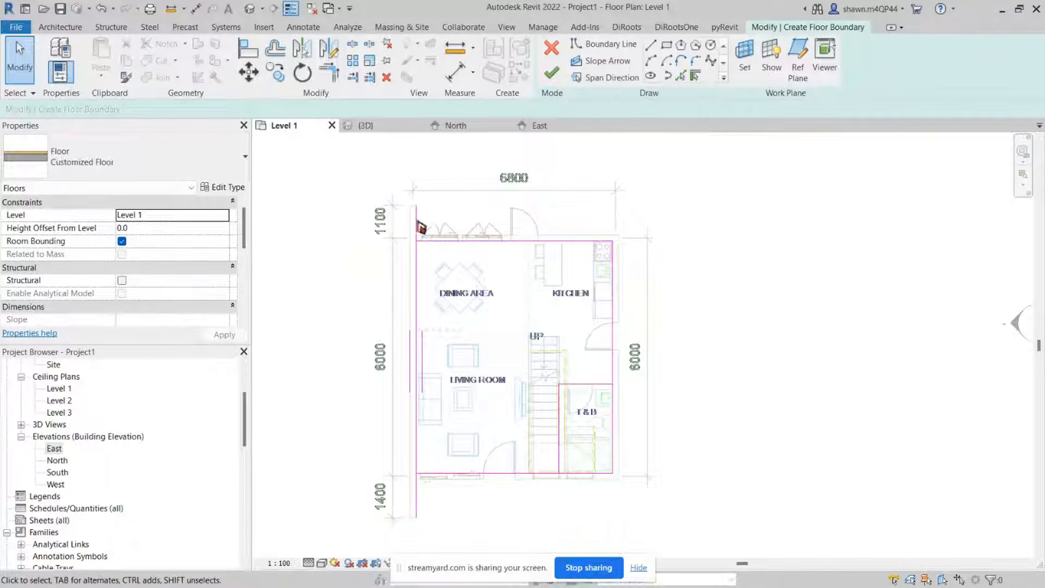
mouse_move(388, 197)
left_mouse_down()
mouse_move(706, 444)
mouse_move(741, 517)
left_mouse_up()
left_click_drag(322, 175, 721, 520)
left_click_drag(324, 174, 735, 539)
left_click_drag(344, 191, 739, 541)
left_click(872, 472)
mouse_move(372, 188)
left_mouse_down()
mouse_move(672, 562)
mouse_move(671, 541)
left_mouse_up()
left_click(702, 388)
scroll(407, 257, "up", 1)
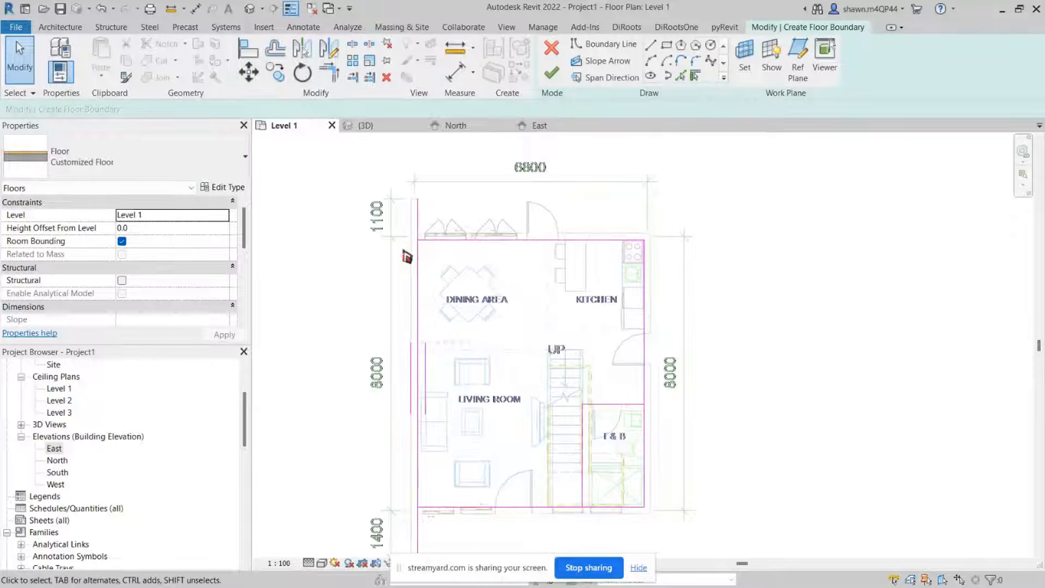
scroll(407, 244, "up", 3)
scroll(408, 244, "down", 3)
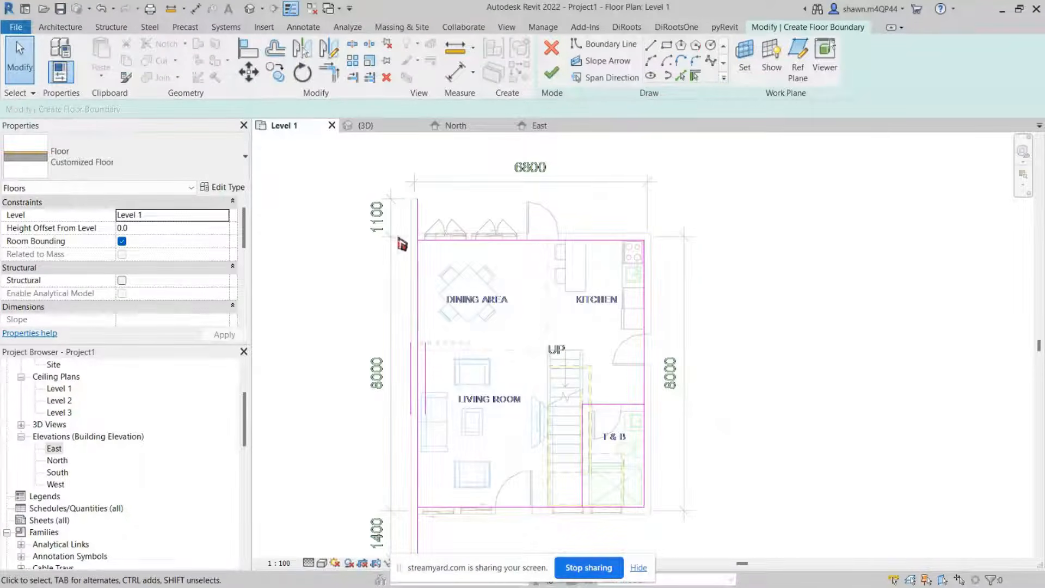
scroll(402, 240, "up", 3)
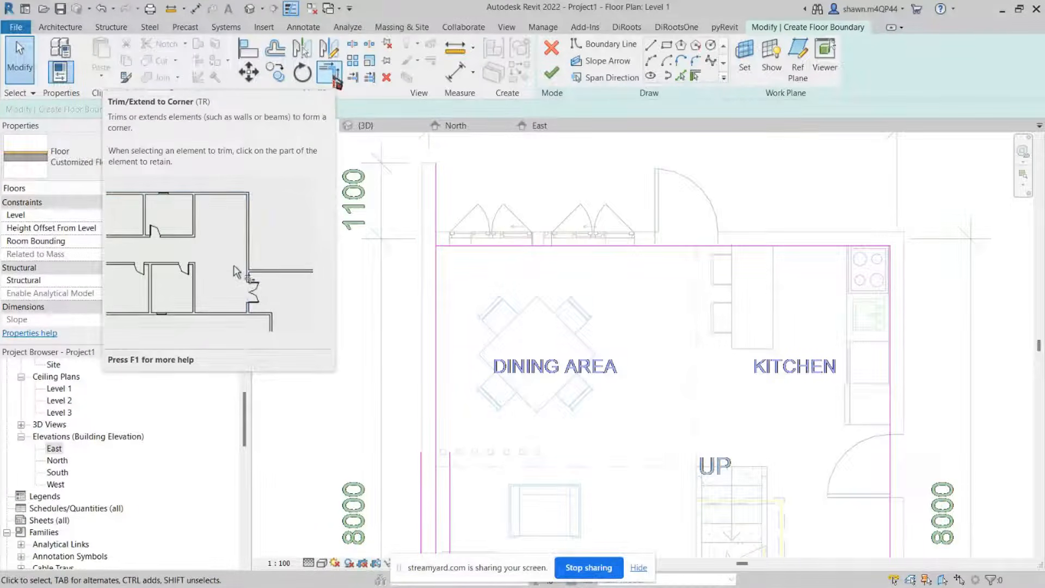
Step: Trim the boundary lines to corners at the northwest corner and around the T&B with Trim/Extend to Corner
left_click(334, 78)
left_click(516, 248)
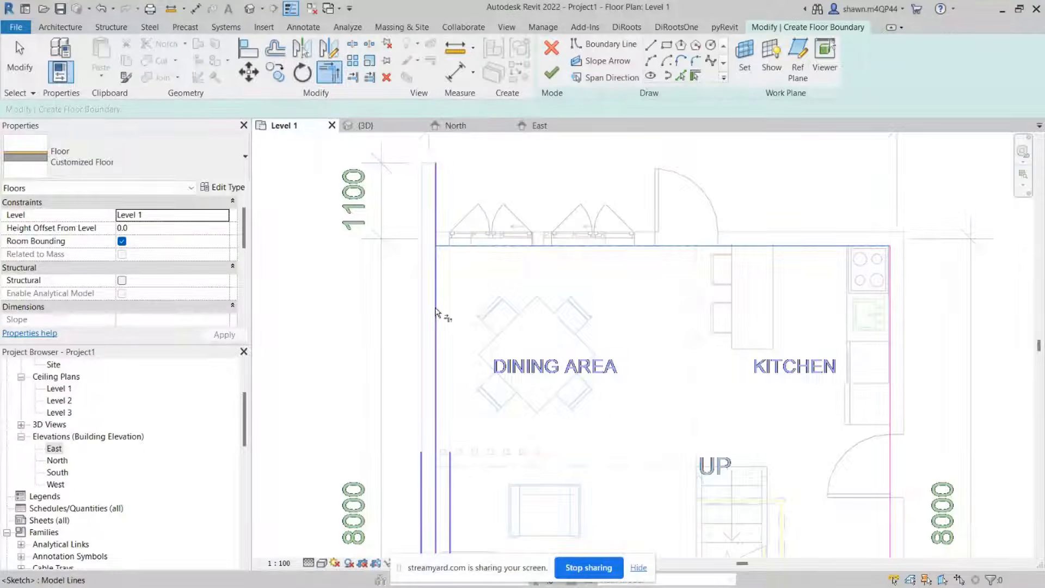
left_click(435, 243)
scroll(438, 239, "down", 4)
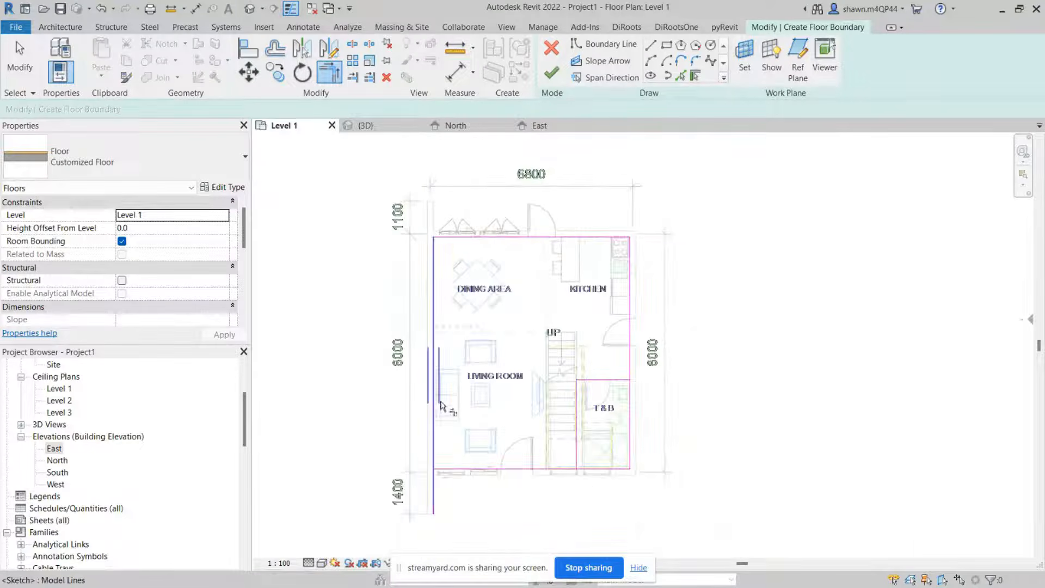
scroll(445, 430, "up", 3)
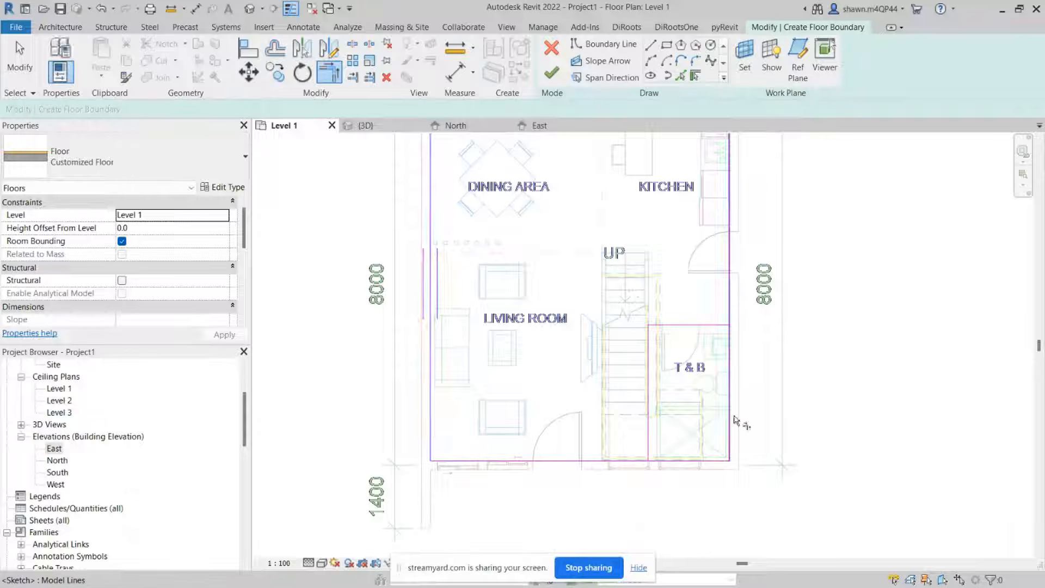
scroll(731, 333, "up", 2)
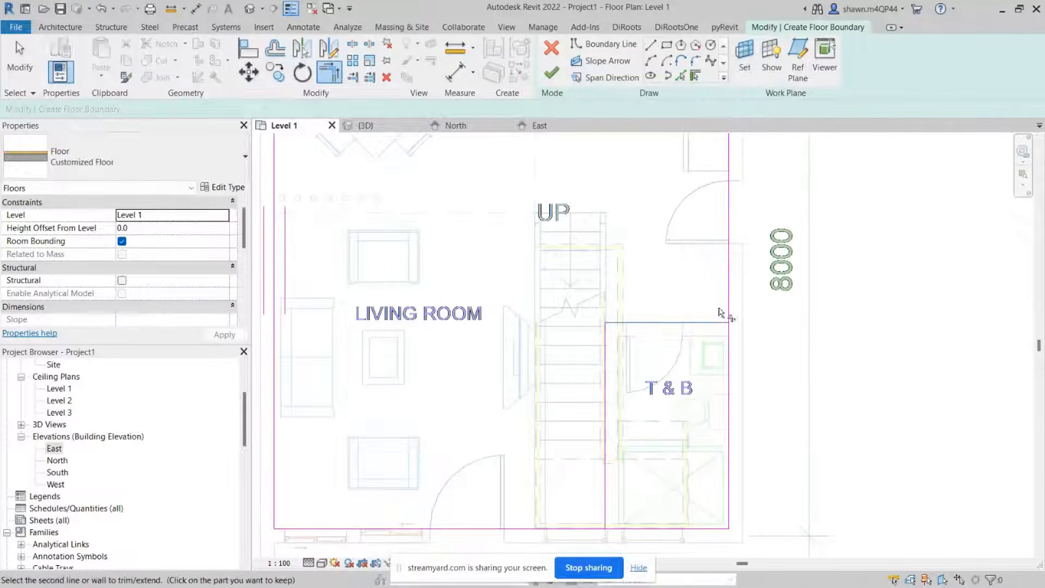
middle_click_drag(735, 285, 679, 245)
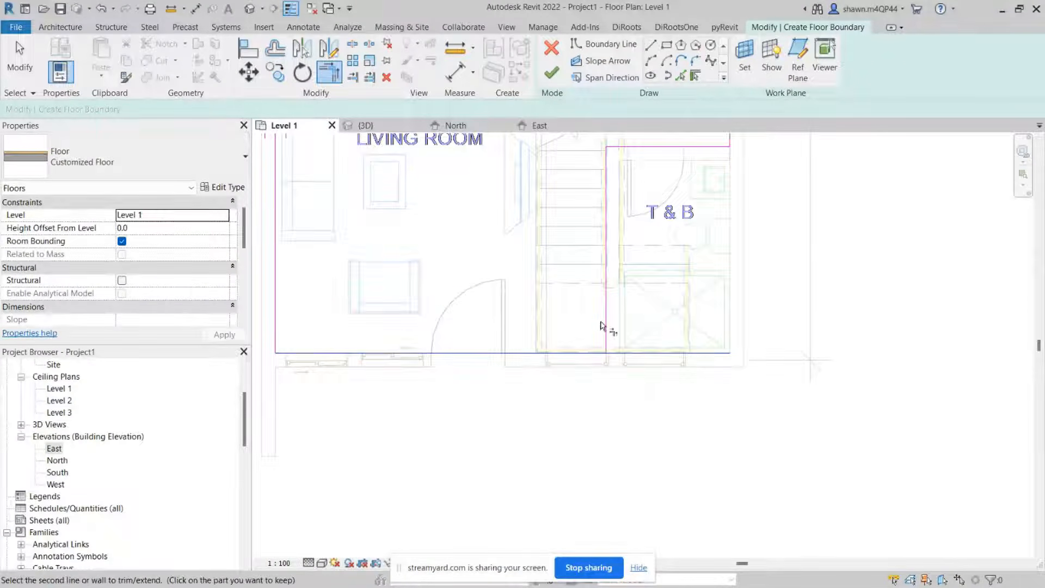
key("Escape")
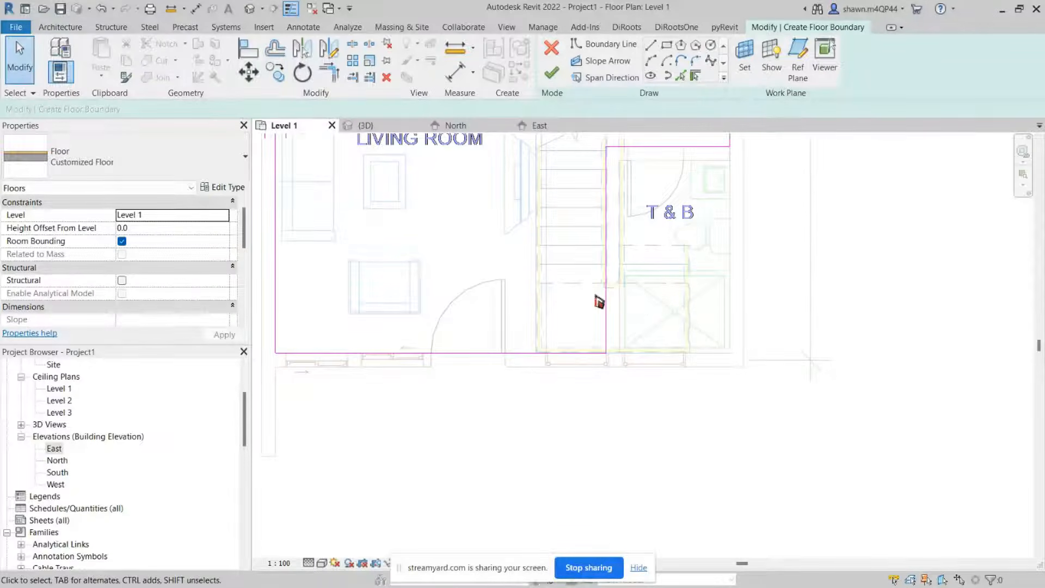
Step: Draw an extra boundary line westward along the T&B's north wall and close the overlap warning
middle_click_drag(595, 299, 646, 395)
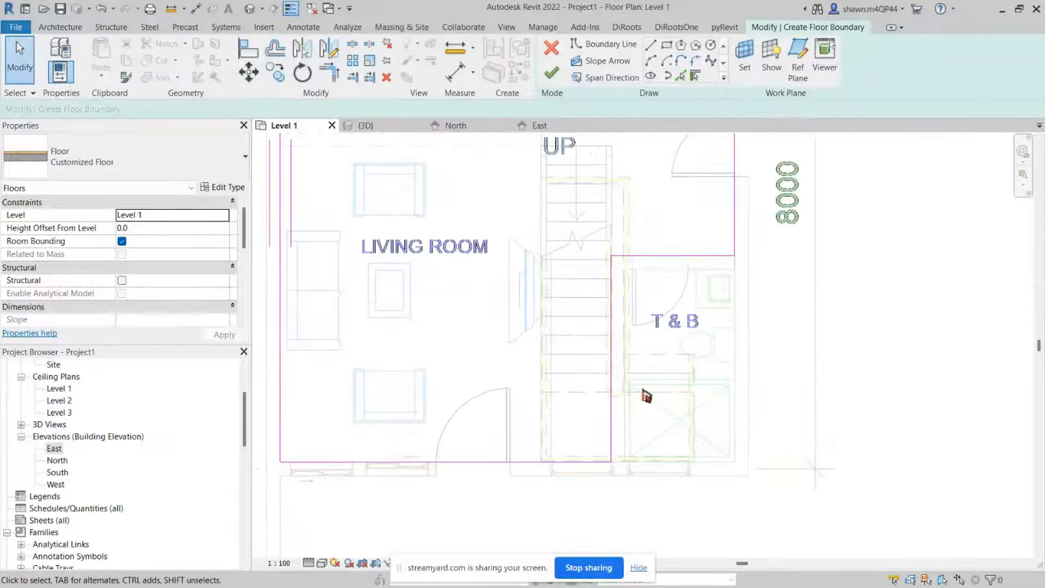
left_click(652, 46)
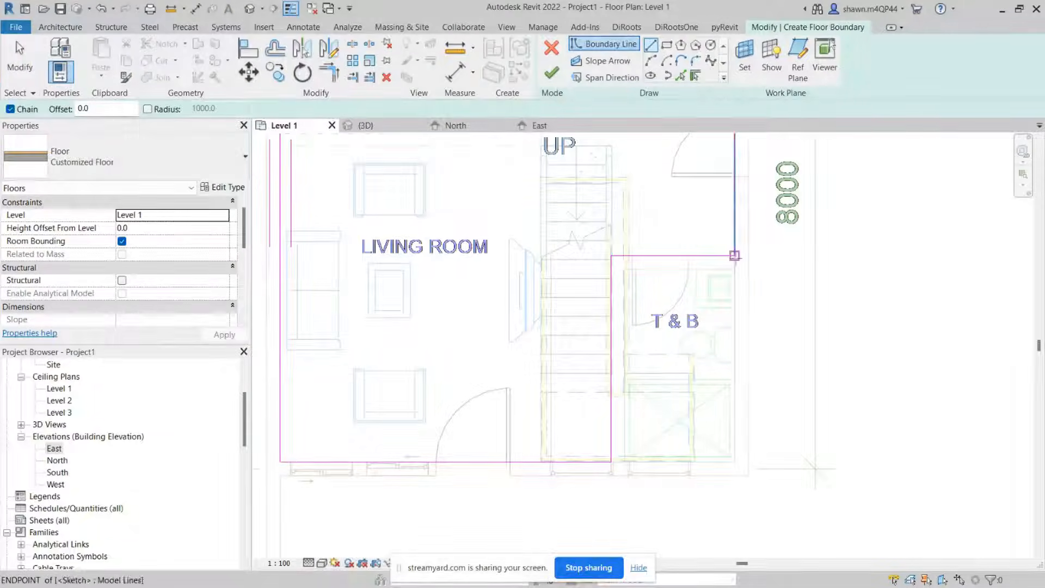
left_click(734, 255)
scroll(665, 248, "up", 3)
left_click(607, 261)
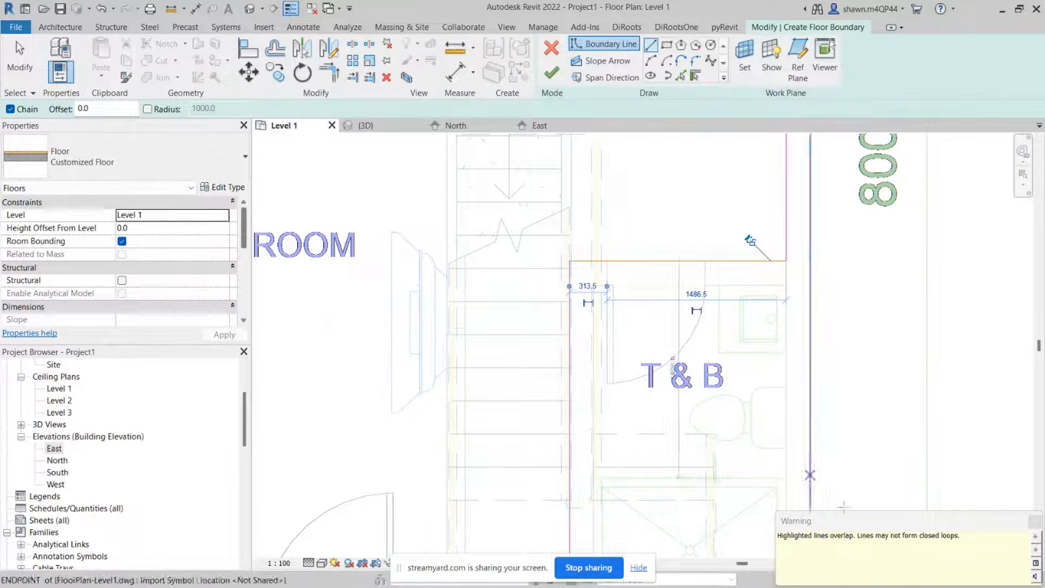
left_click_drag(962, 532, 893, 365)
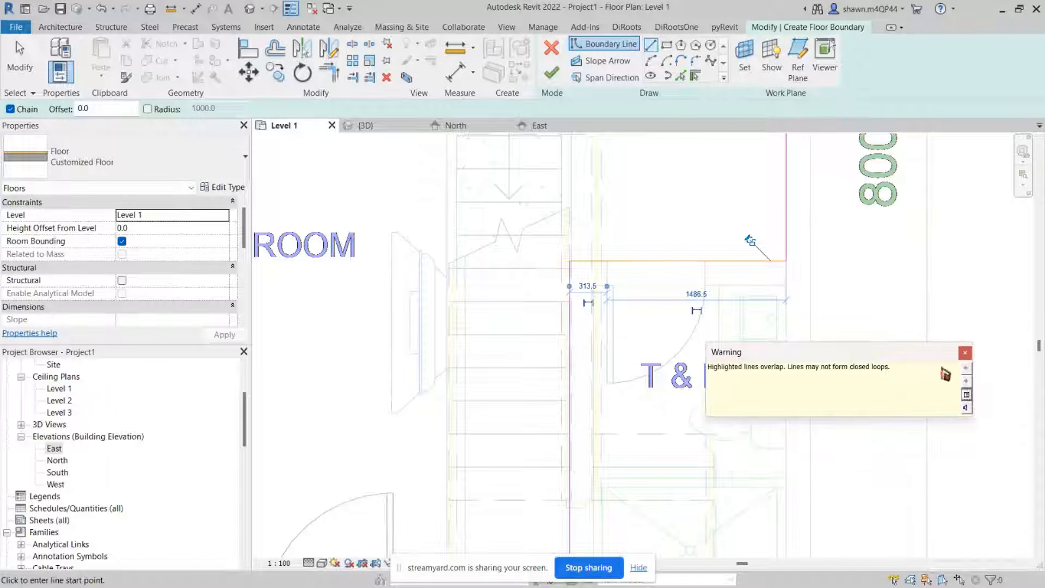
left_click(965, 354)
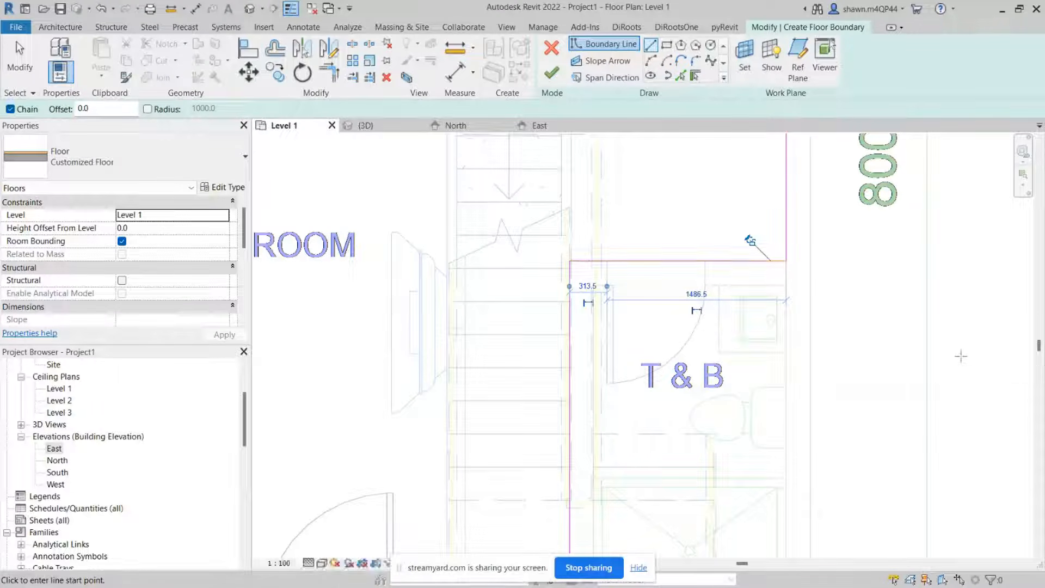
Step: Try to finish the floor boundary sketch, then dismiss the error and continue sketching
left_click(560, 76)
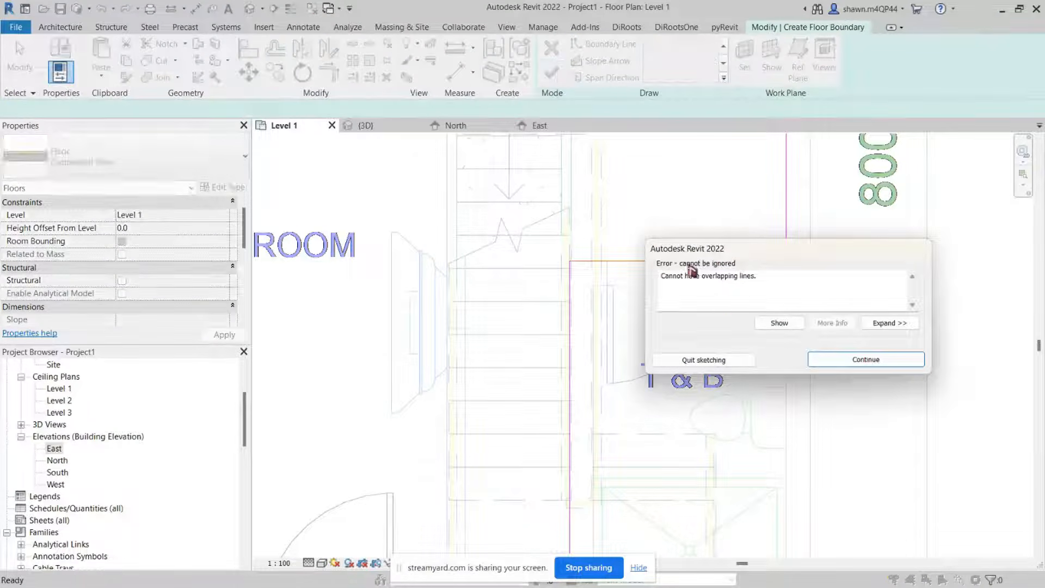
left_click_drag(789, 264, 829, 413)
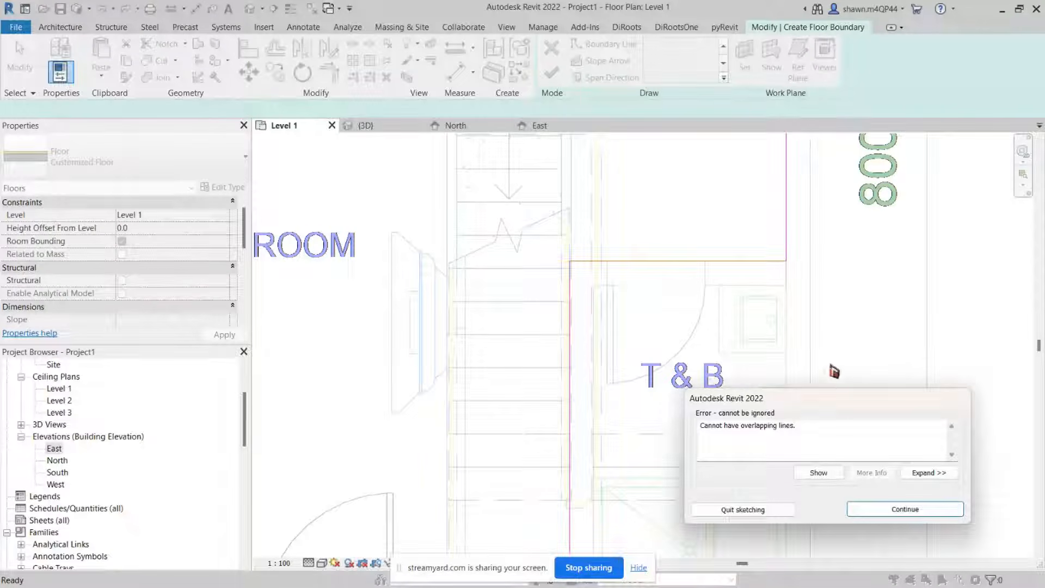
left_click_drag(797, 427, 691, 430)
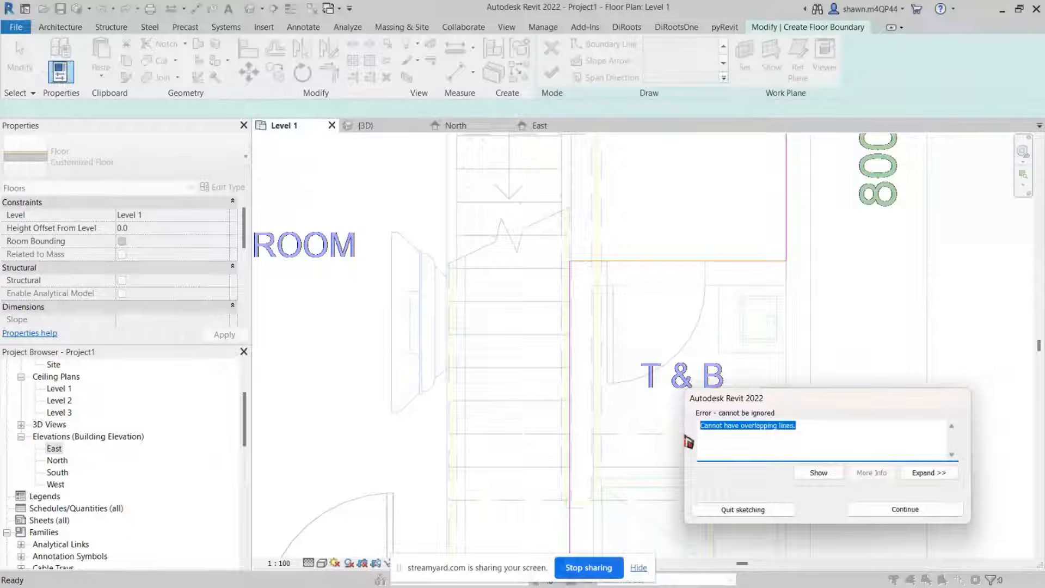
left_click(915, 514)
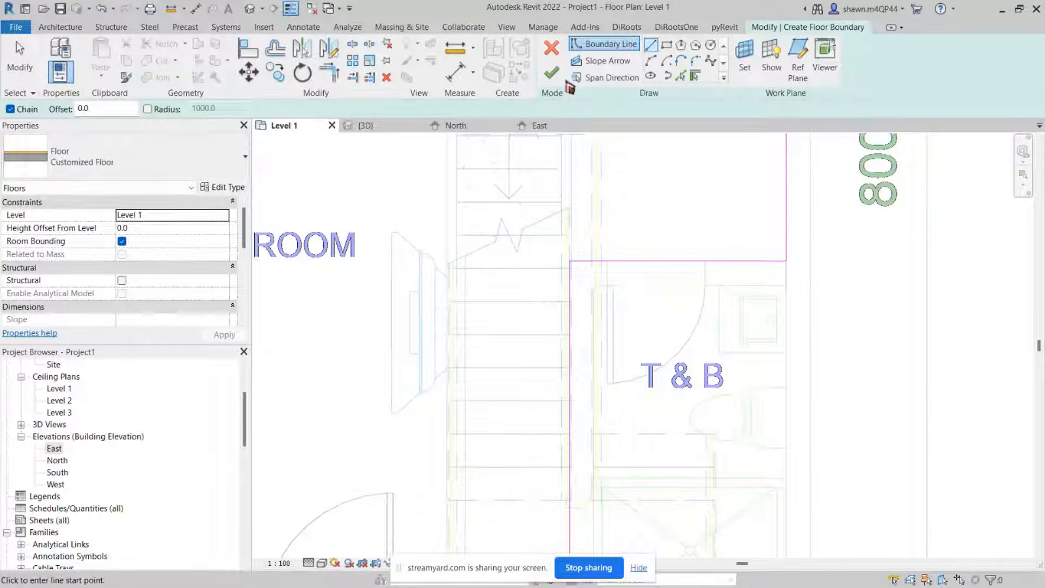
left_click(552, 76)
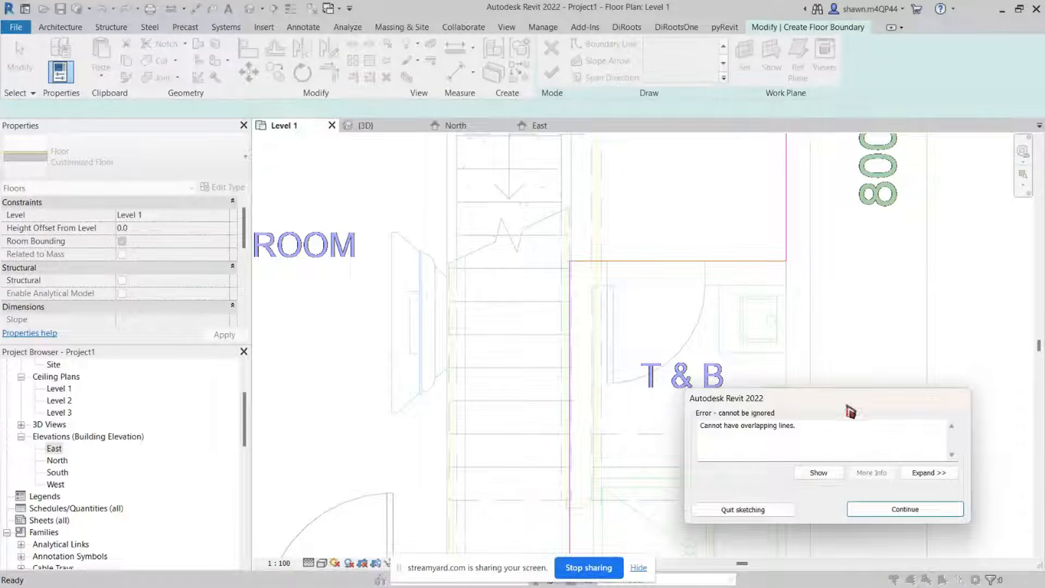
scroll(728, 284, "down", 2)
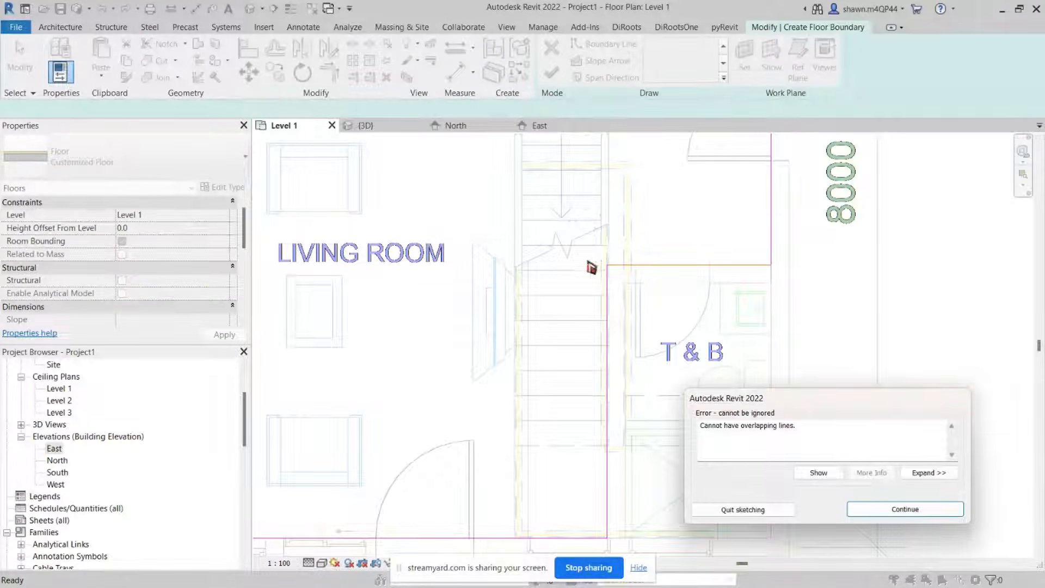
scroll(701, 274, "up", 1)
scroll(703, 277, "down", 2)
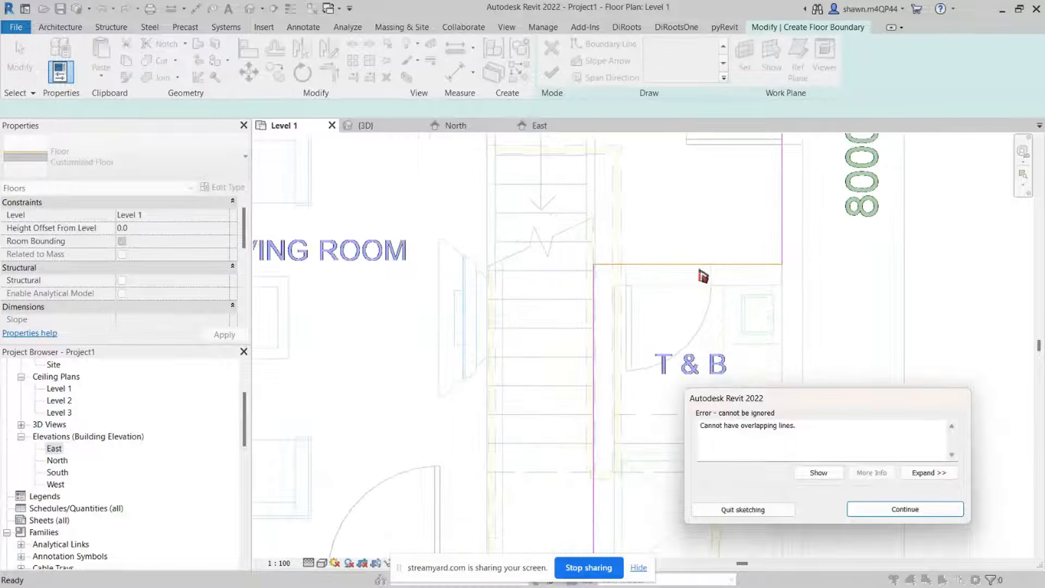
scroll(702, 276, "down", 2)
scroll(700, 276, "up", 3)
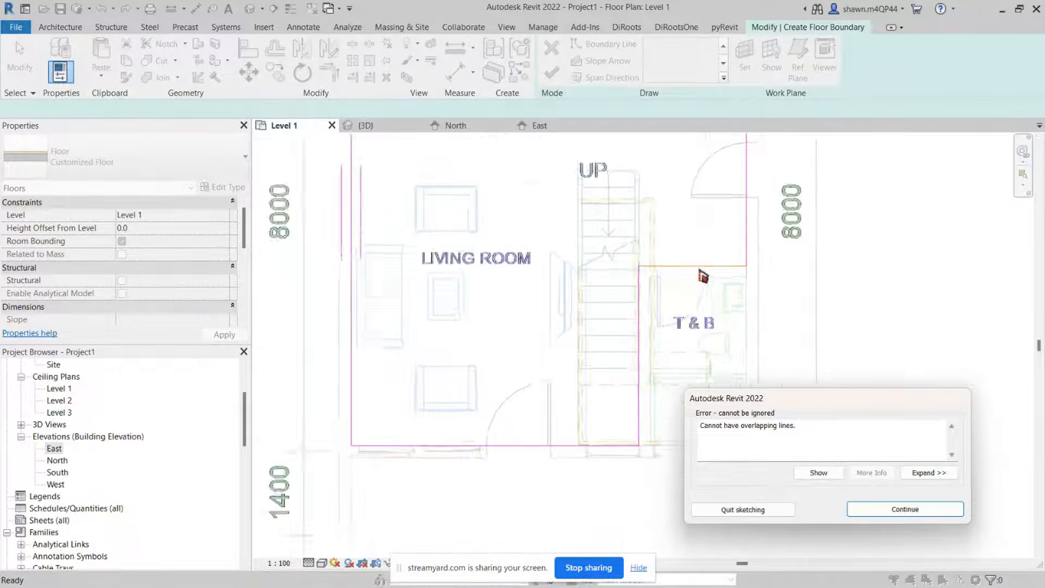
left_click(866, 512)
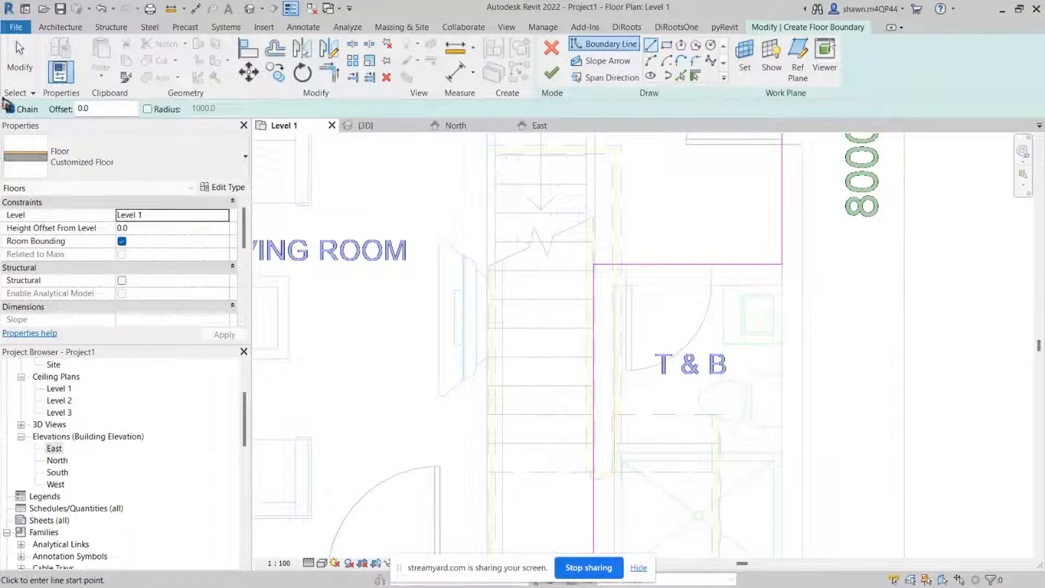
Step: Delete the overlapping boundary line along the T&B's north wall
left_click(20, 60)
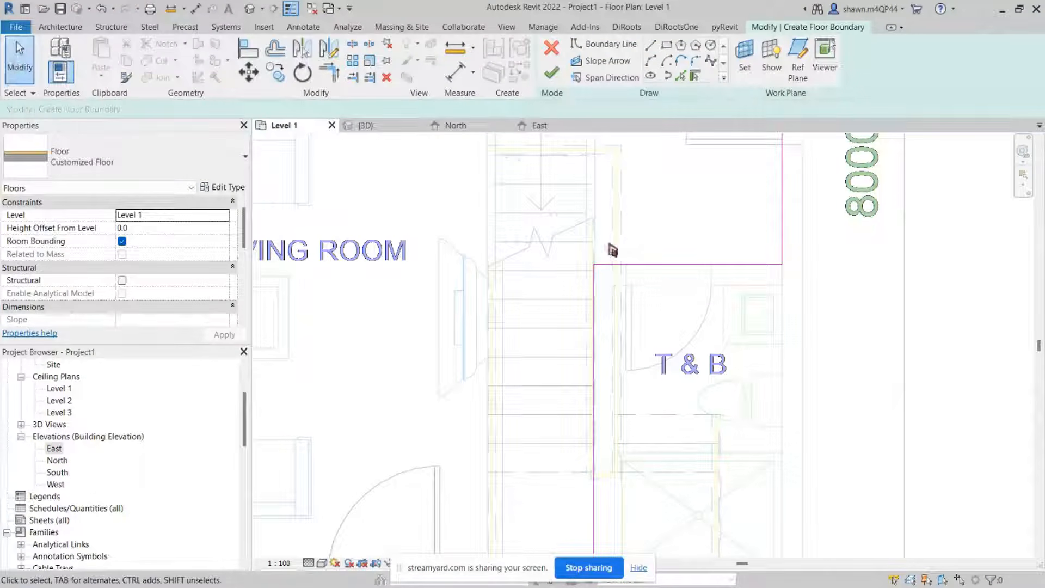
left_click(663, 265)
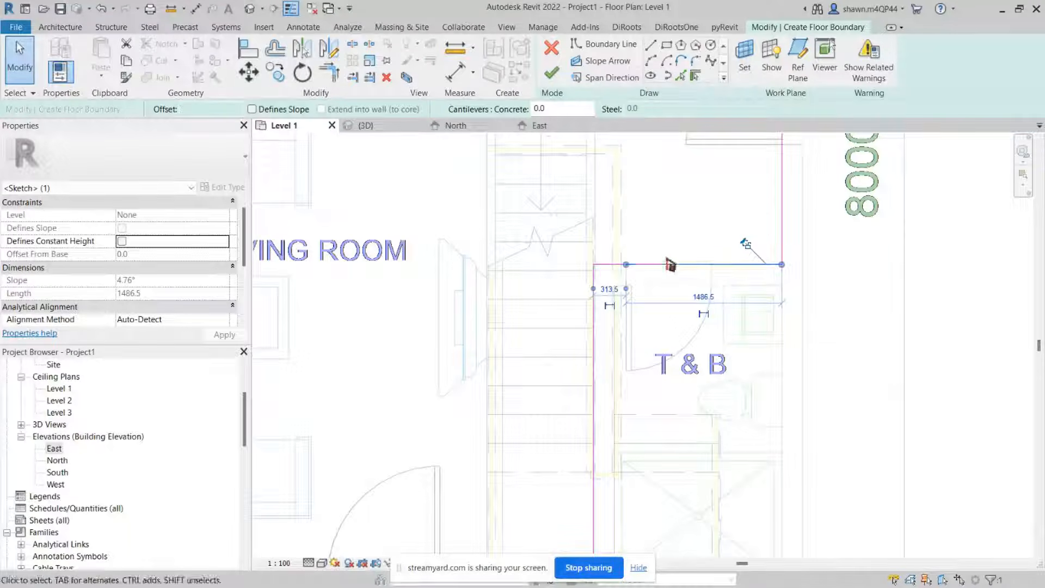
key("Escape")
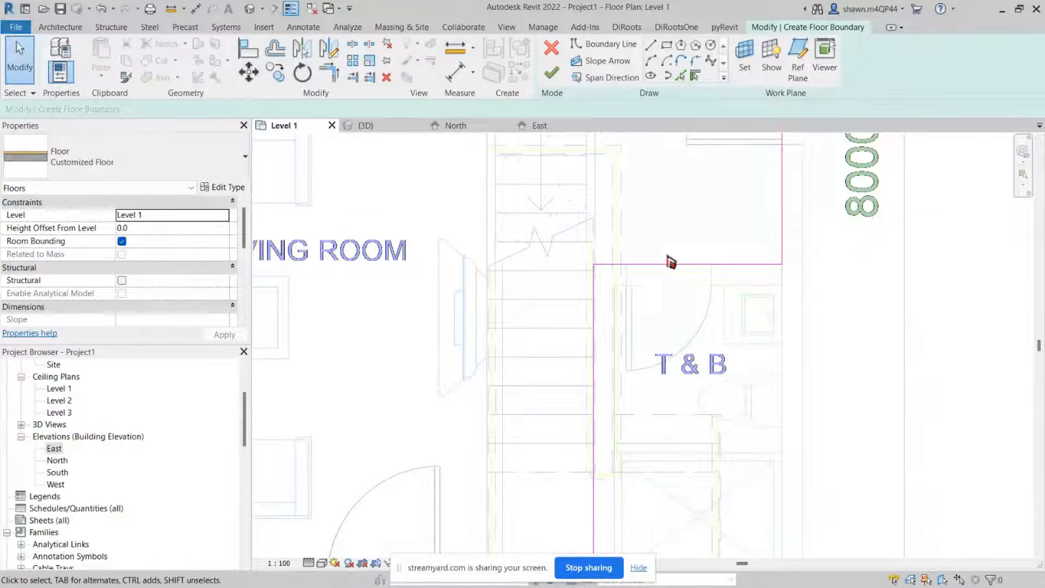
Step: Drag the east boundary line's lower end upward, shortening it to about 4280 mm
left_click(779, 218)
scroll(778, 213, "up", 5)
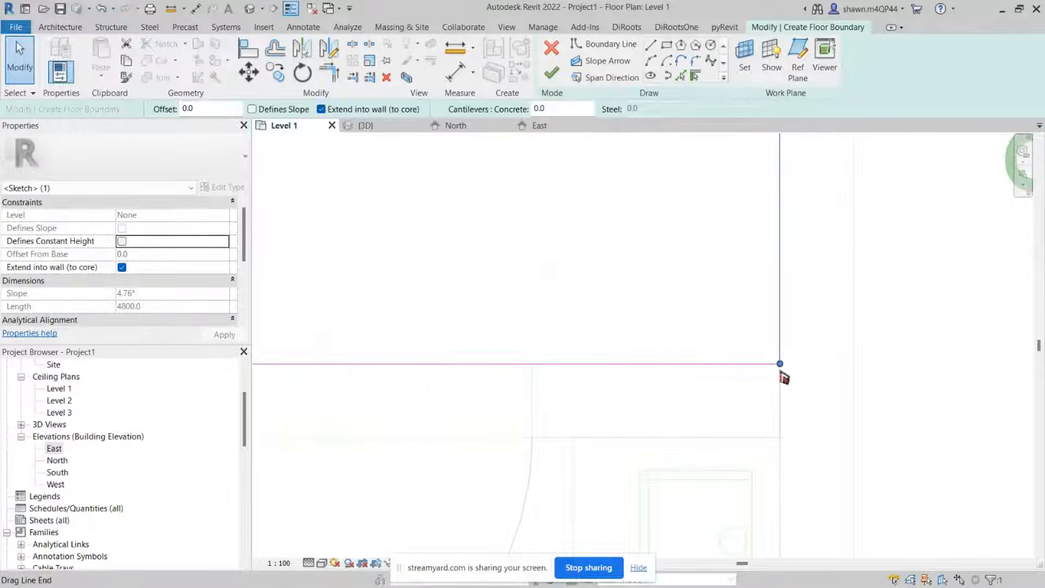
left_click_drag(784, 377, 784, 173)
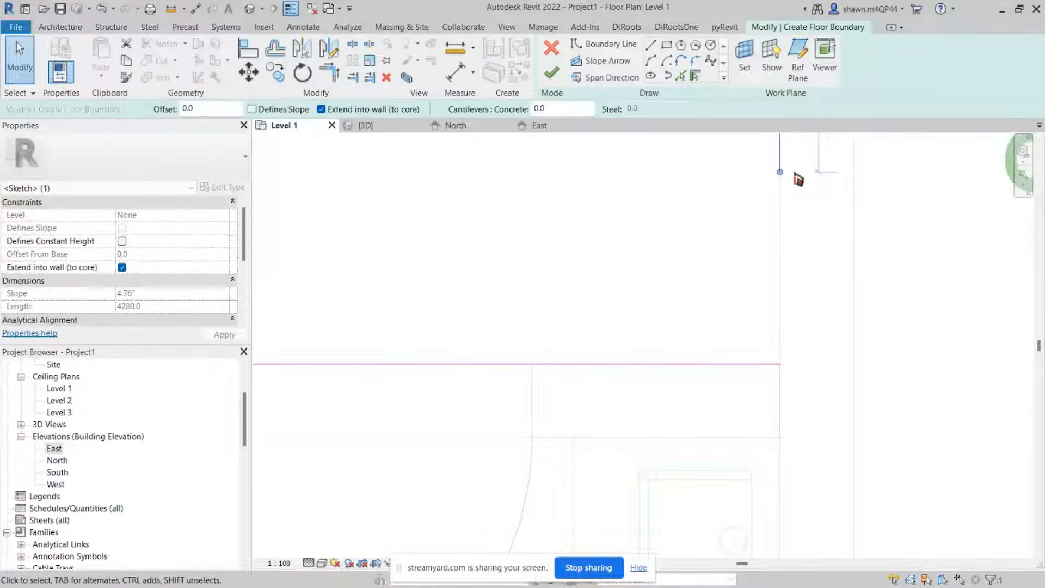
left_click(796, 191)
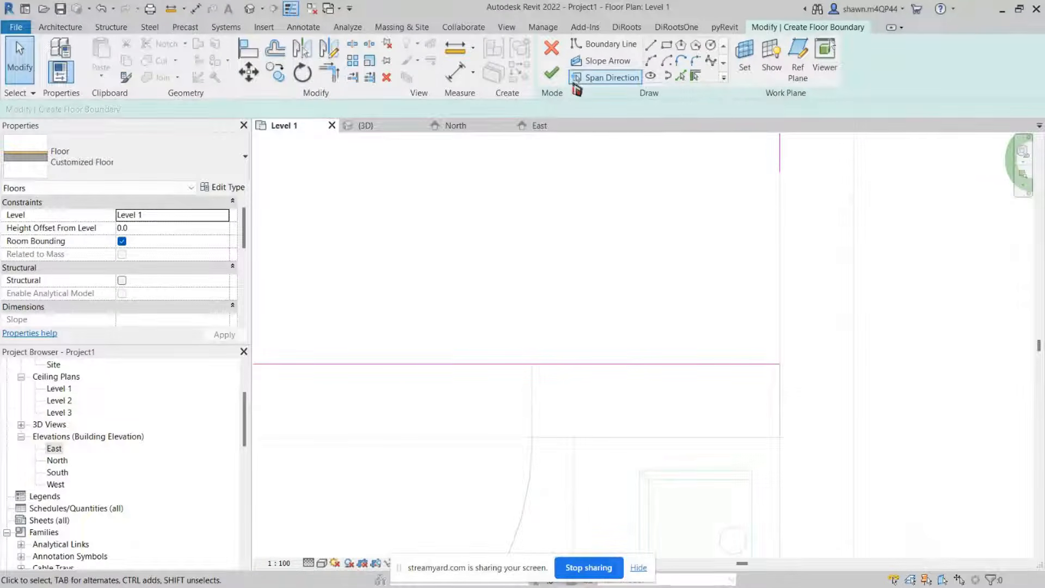
Step: Try to finish the floor boundary sketch, then dismiss the error and continue sketching
left_click(552, 73)
left_click(923, 510)
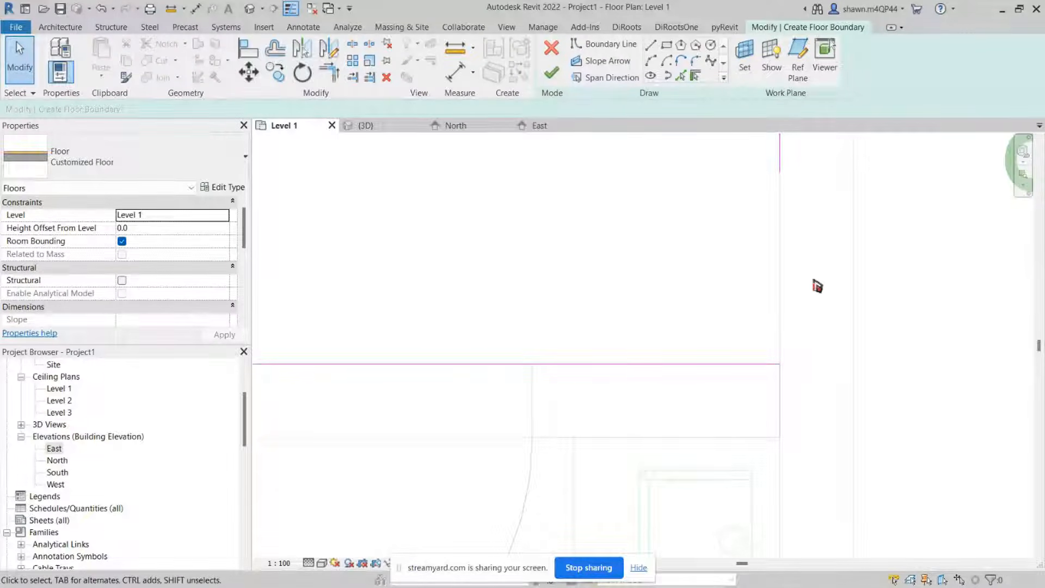
left_click(553, 79)
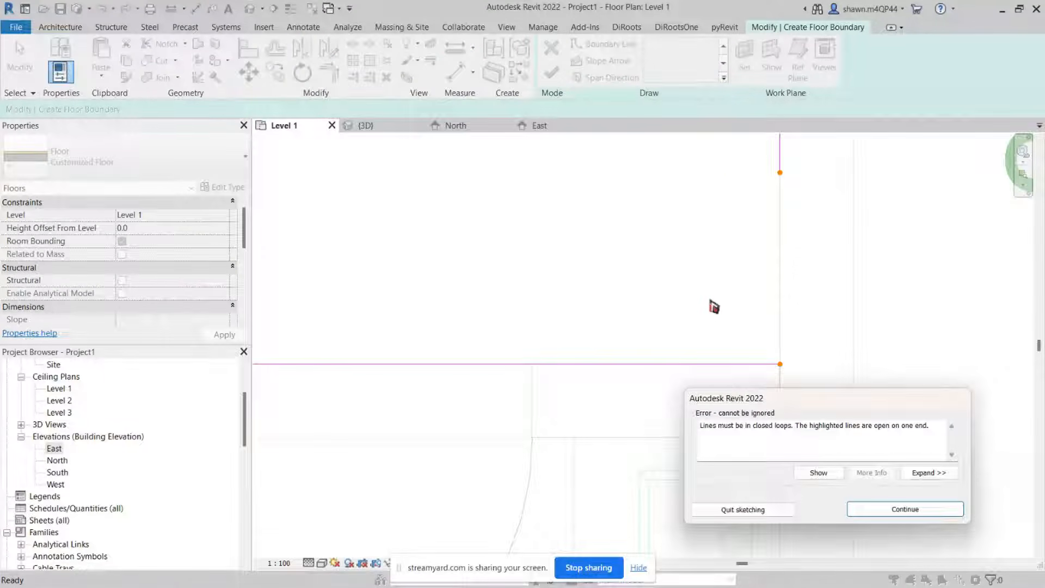
left_click(939, 511)
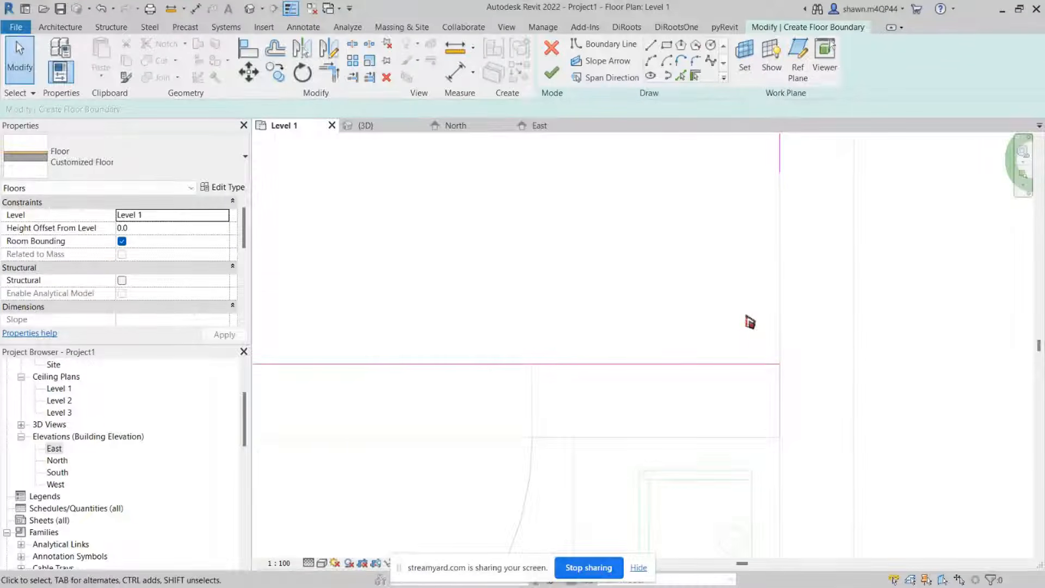
Step: Finish the floor boundary sketch to create the Level 1 floor
scroll(751, 321, "up", 4)
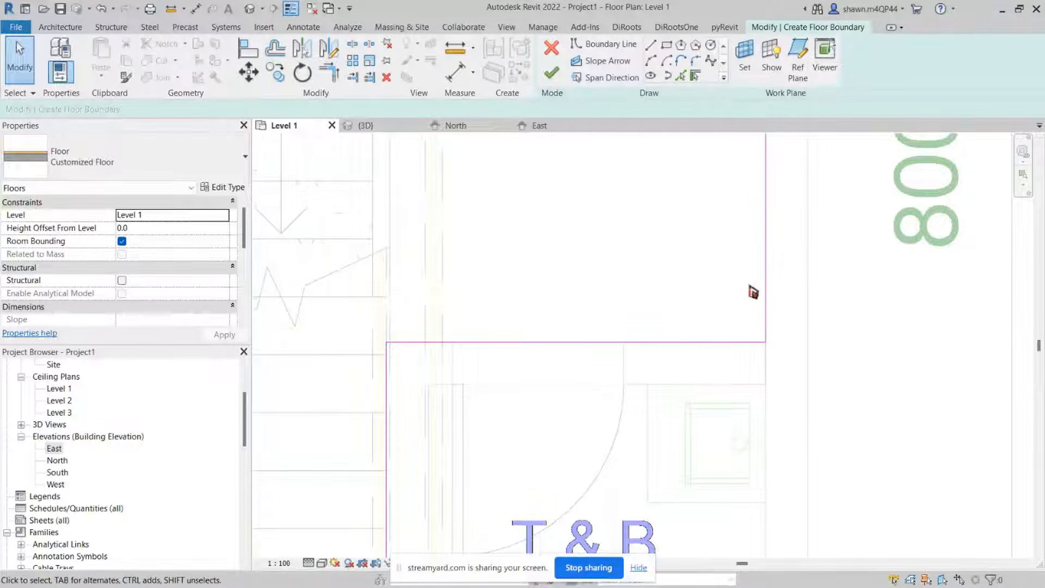
scroll(753, 292, "down", 5)
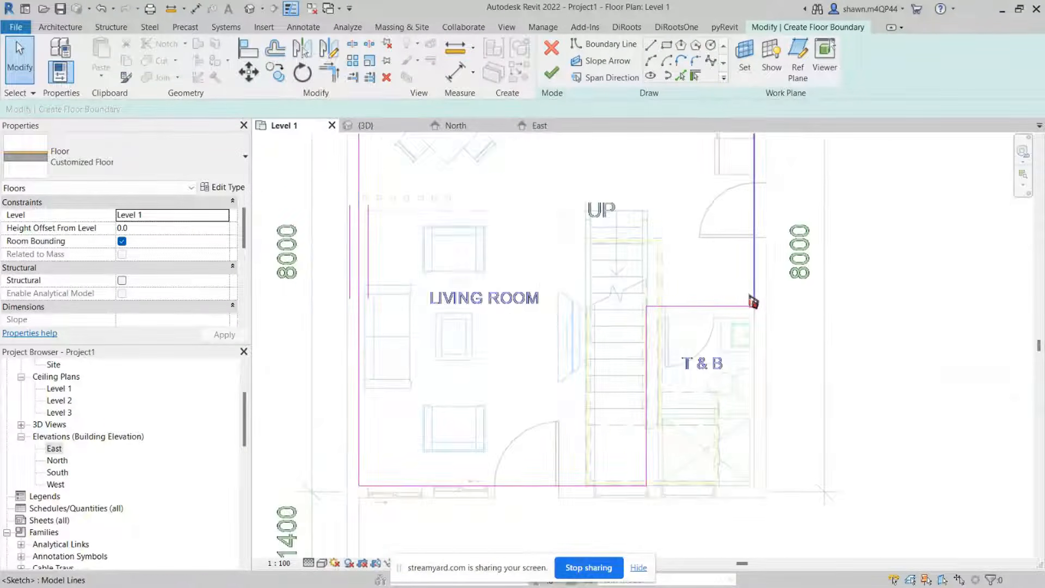
scroll(753, 303, "down", 4)
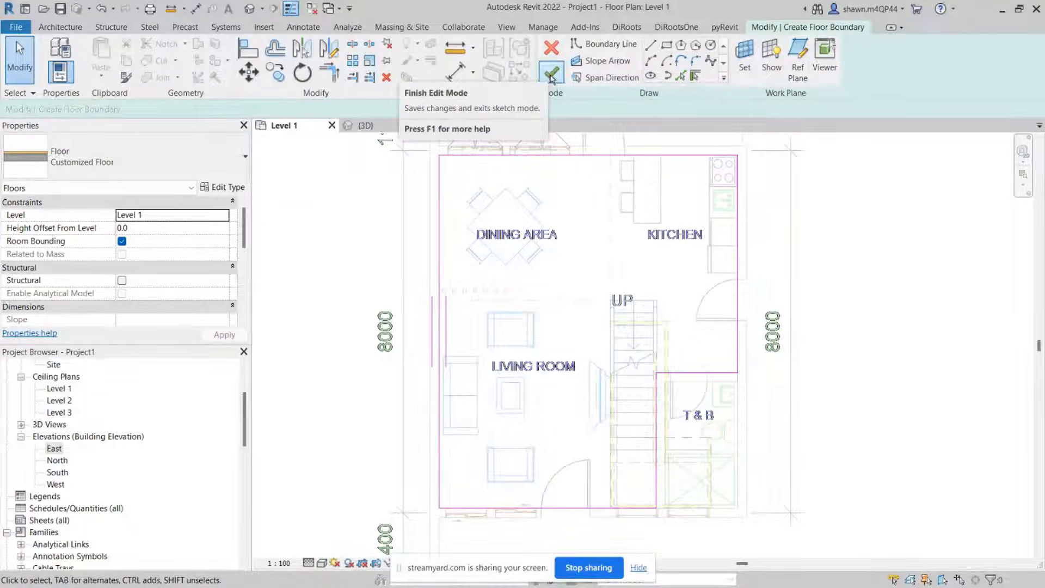
left_click(549, 71)
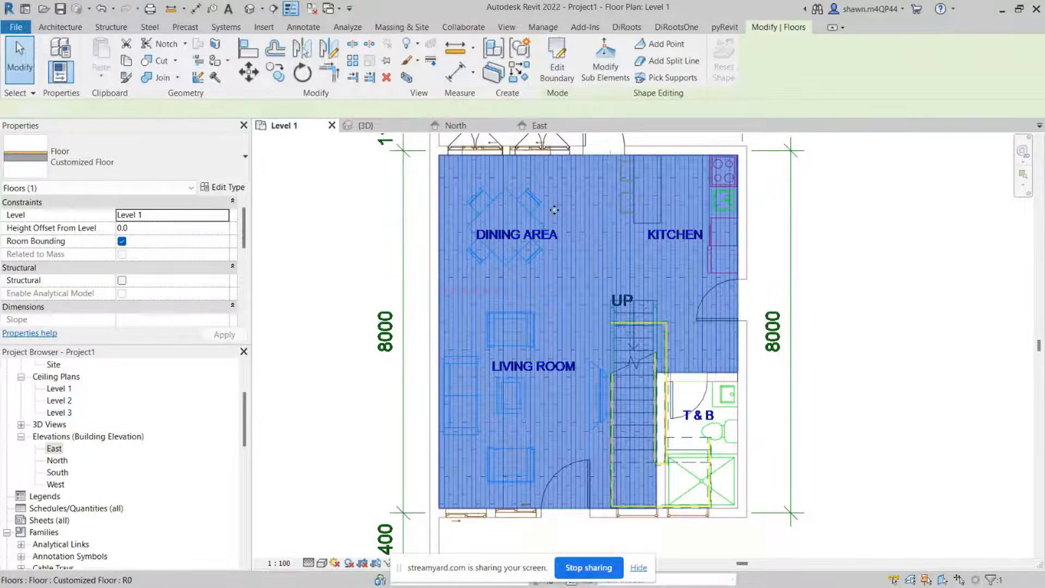
Step: Inspect the new floor in the 3D view, then return to the Level 1 plan
key("Escape")
left_click(558, 276)
scroll(565, 235, "down", 1)
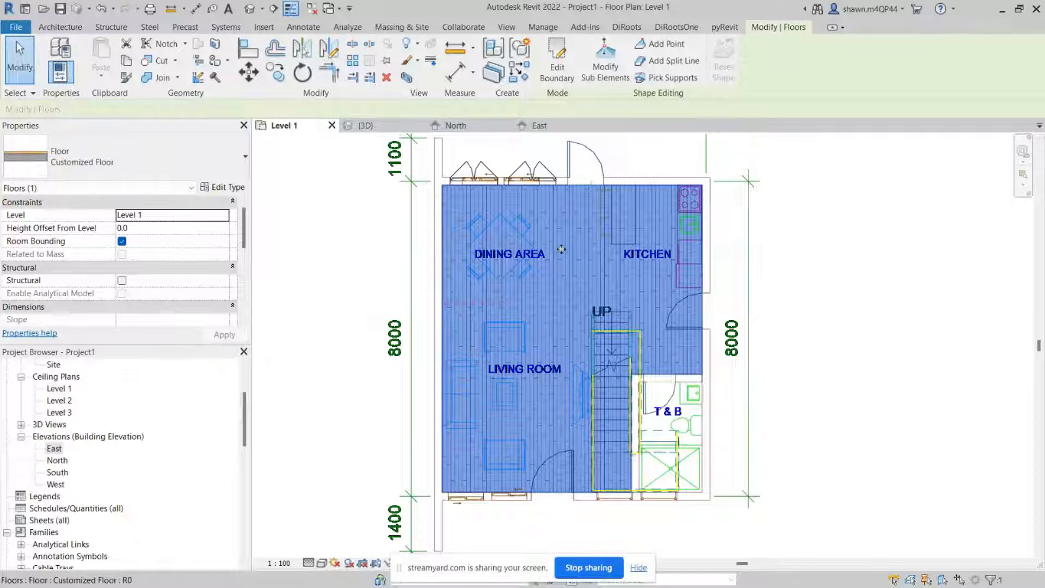
key("Escape")
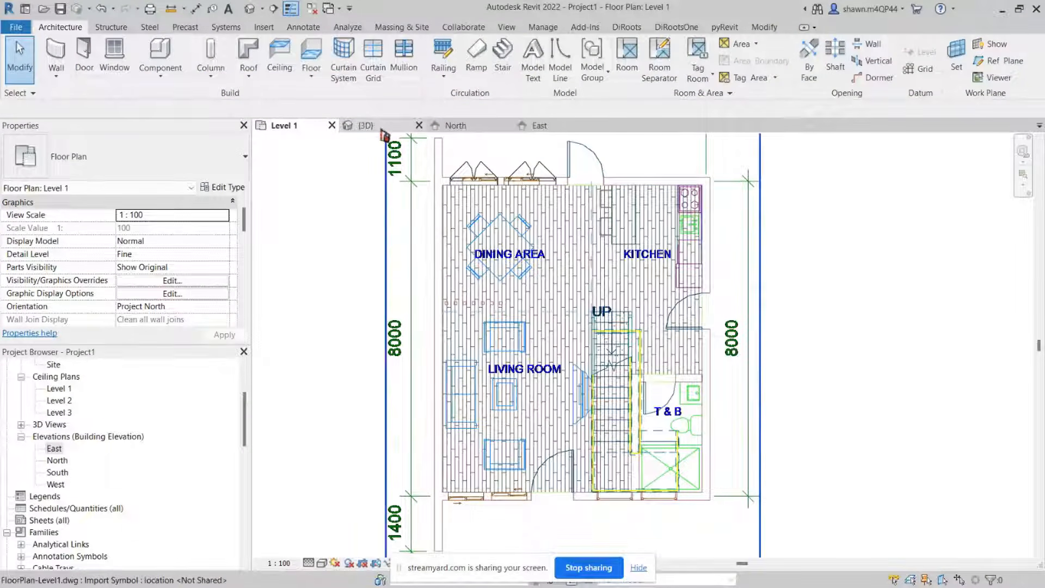
left_click(381, 129)
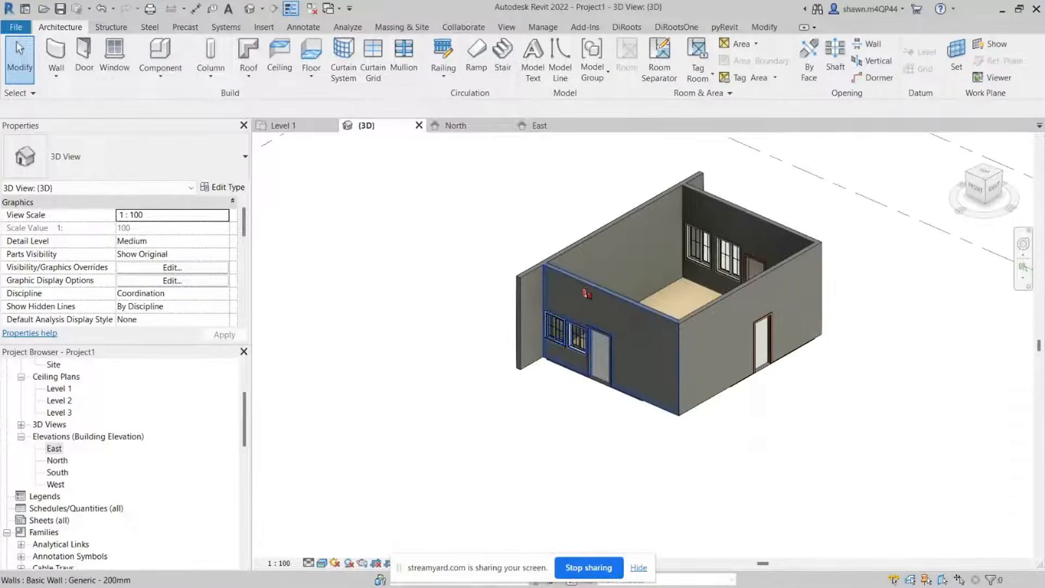
middle_click_drag(737, 264, 738, 375, "shift")
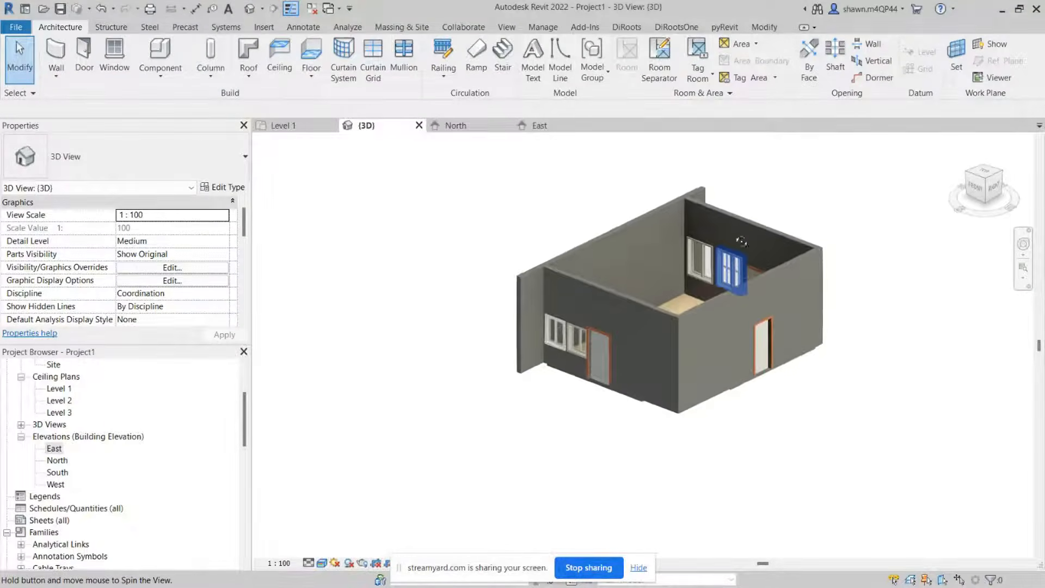
left_click(291, 130)
Step: Draw Generic - 200mm walls along the T&B's north side, about 1800 mm long, and down its west side
scroll(683, 375, "up", 2)
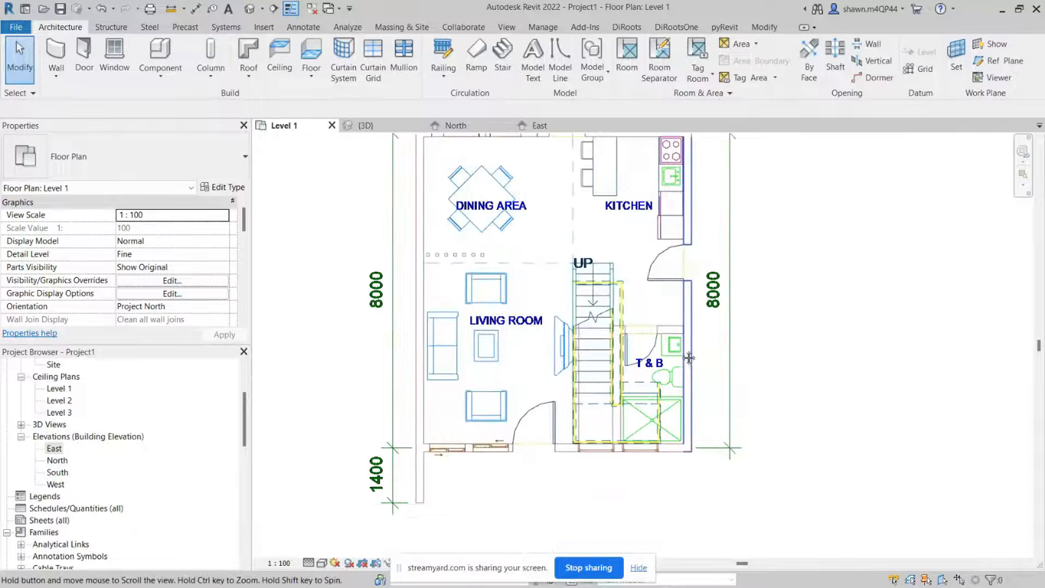
scroll(683, 376, "up", 5)
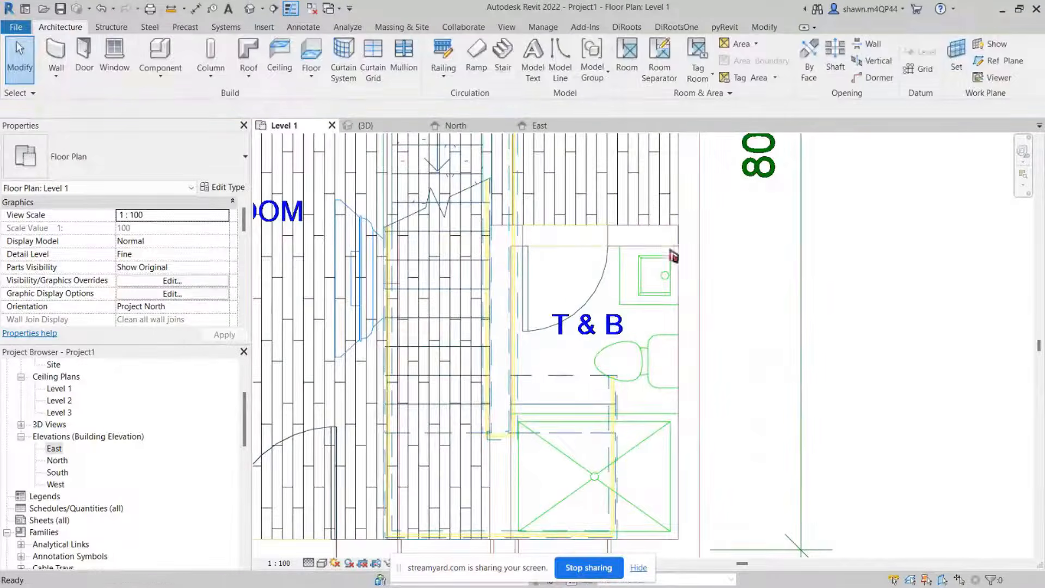
key("w")
key("a")
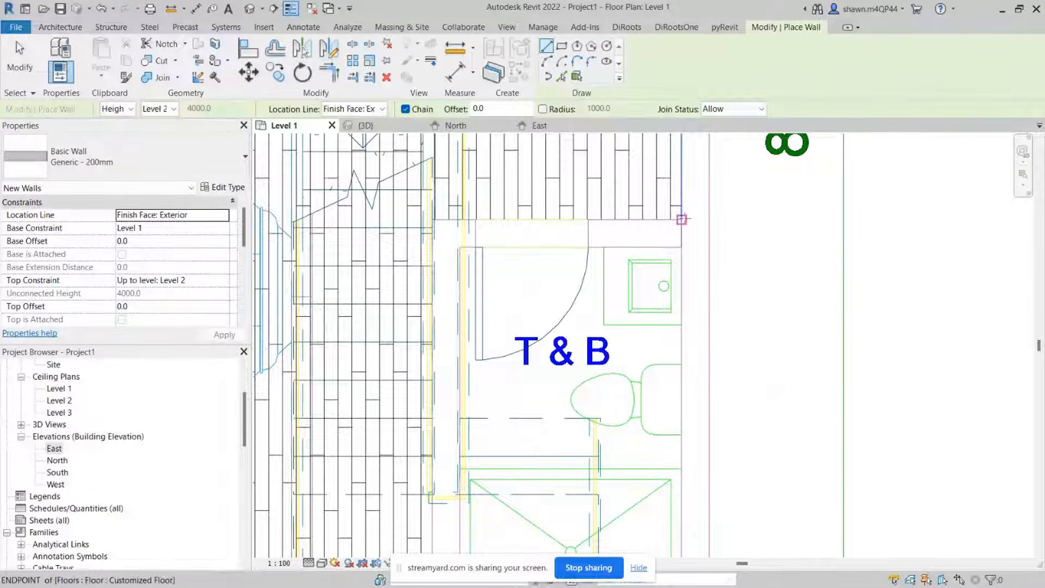
left_click(681, 219)
scroll(656, 217, "up", 3)
scroll(545, 248, "down", 3)
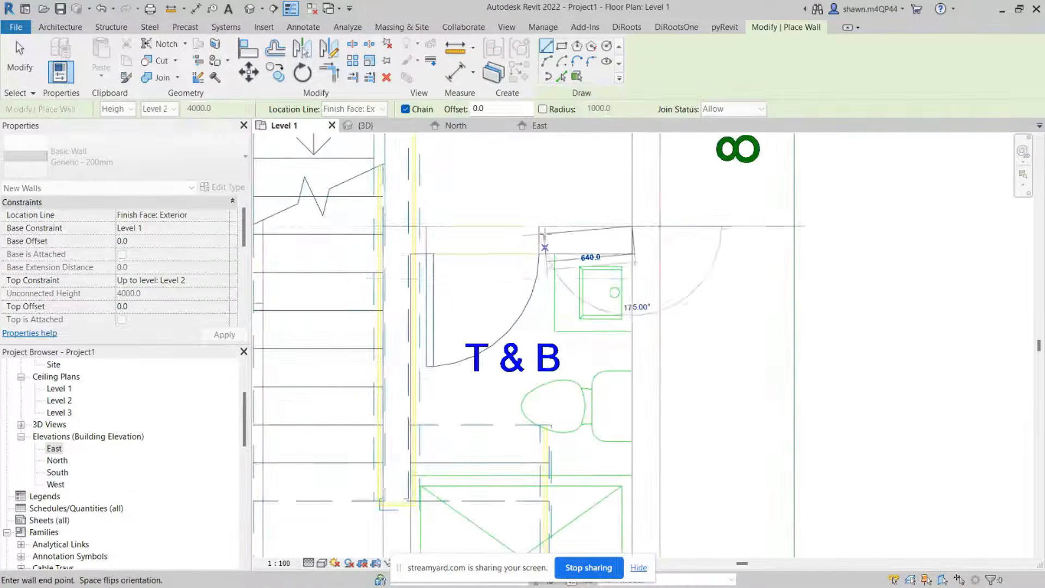
scroll(332, 217, "up", 2)
scroll(430, 231, "up", 2)
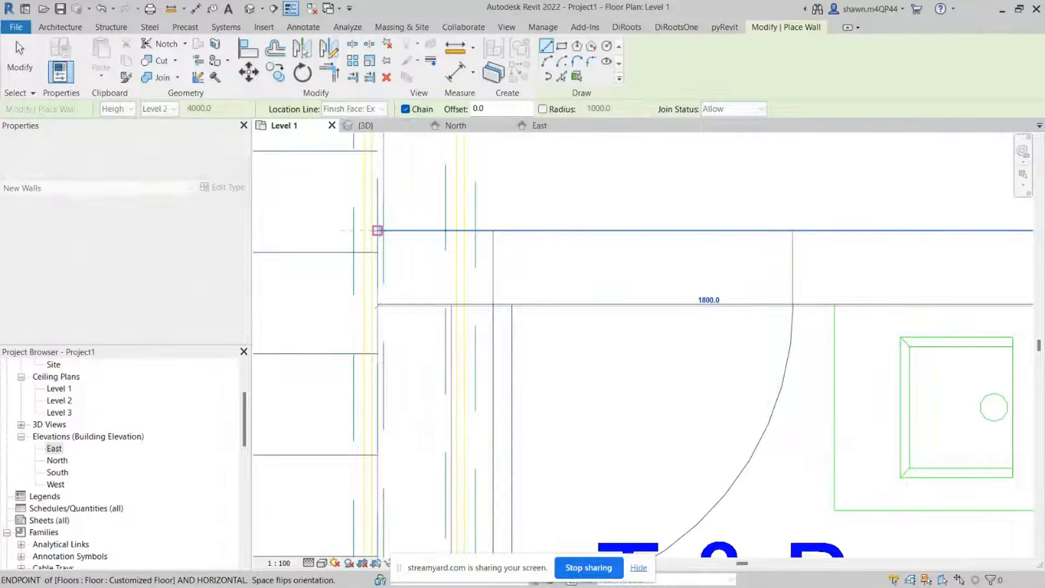
left_click(377, 230)
scroll(434, 432, "down", 5)
middle_click_drag(435, 437, 529, 273)
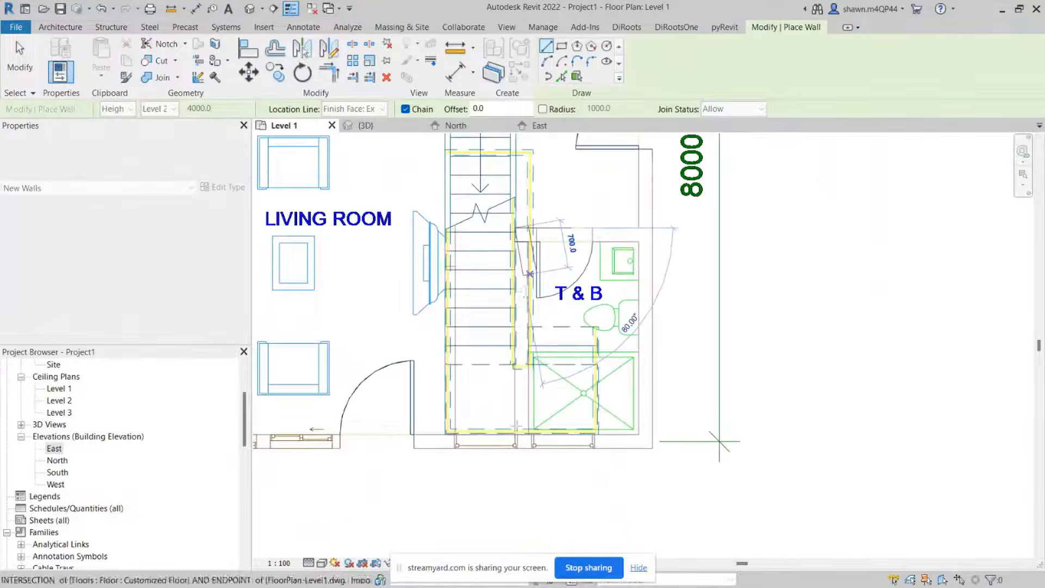
scroll(516, 426, "up", 5)
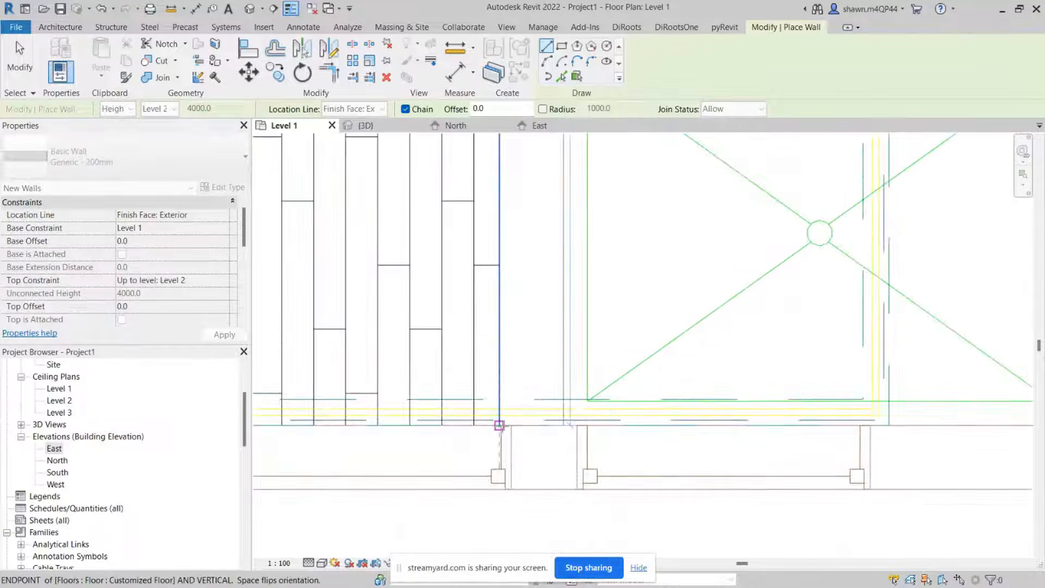
left_click(499, 425)
key("Escape")
scroll(546, 427, "down", 6)
middle_click_drag(597, 221, 592, 427)
key("Escape")
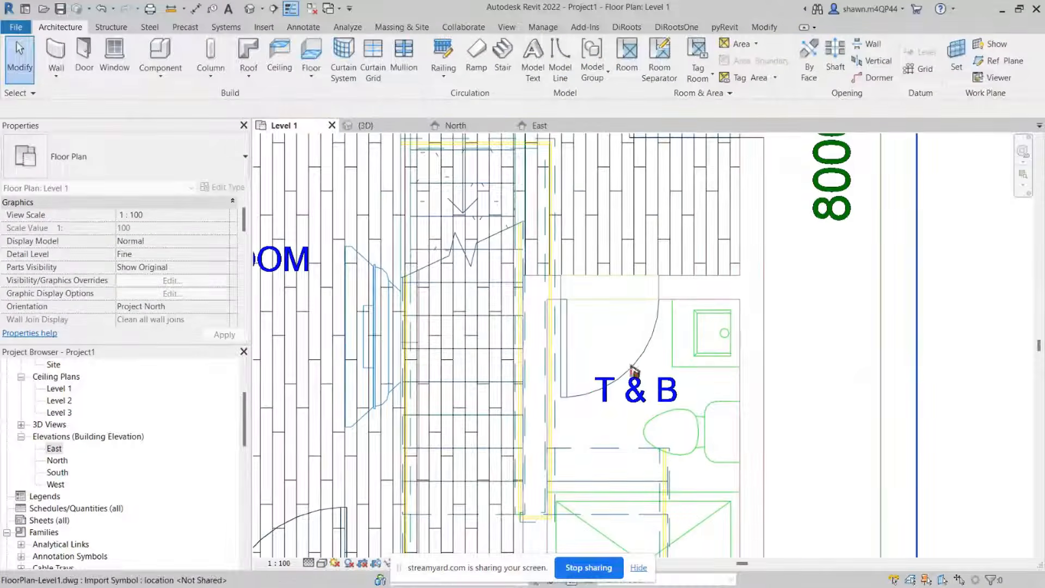
Step: Select the main entrance door to inspect its type
scroll(645, 335, "down", 4)
middle_click_drag(646, 336, 647, 290)
scroll(647, 290, "up", 1)
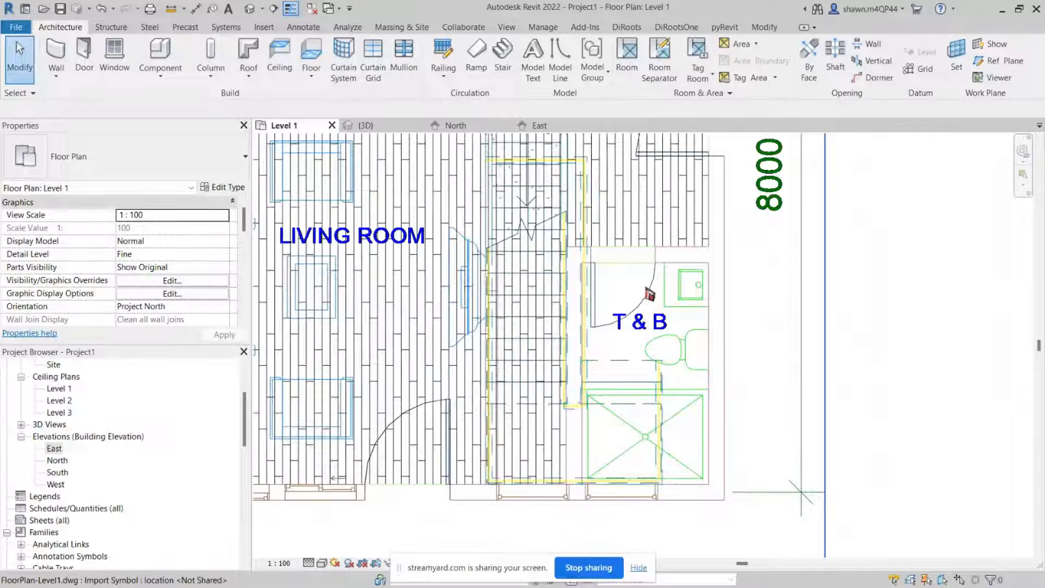
middle_click_drag(641, 446, 644, 440)
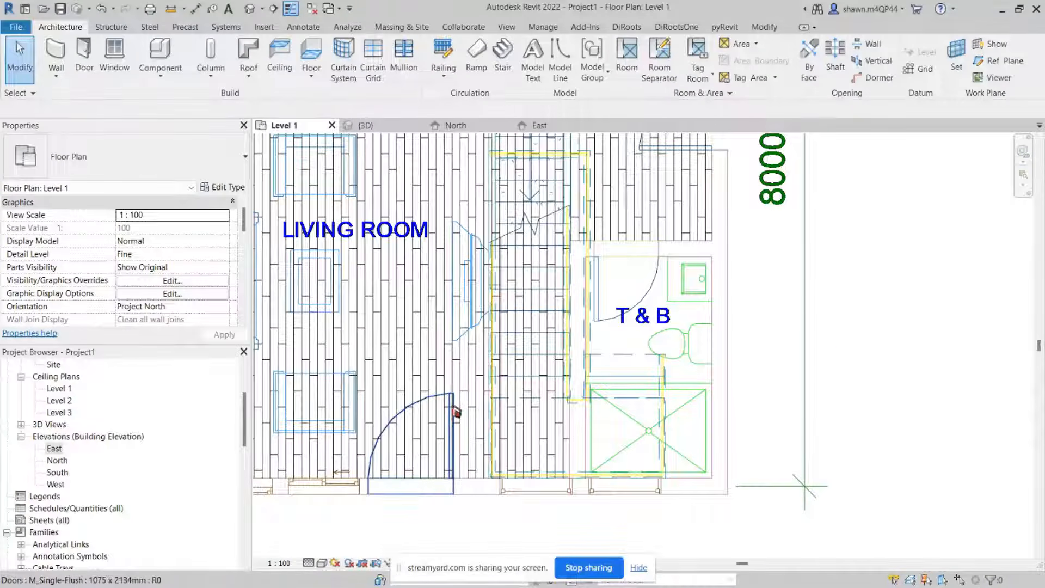
key("Caps_Lock")
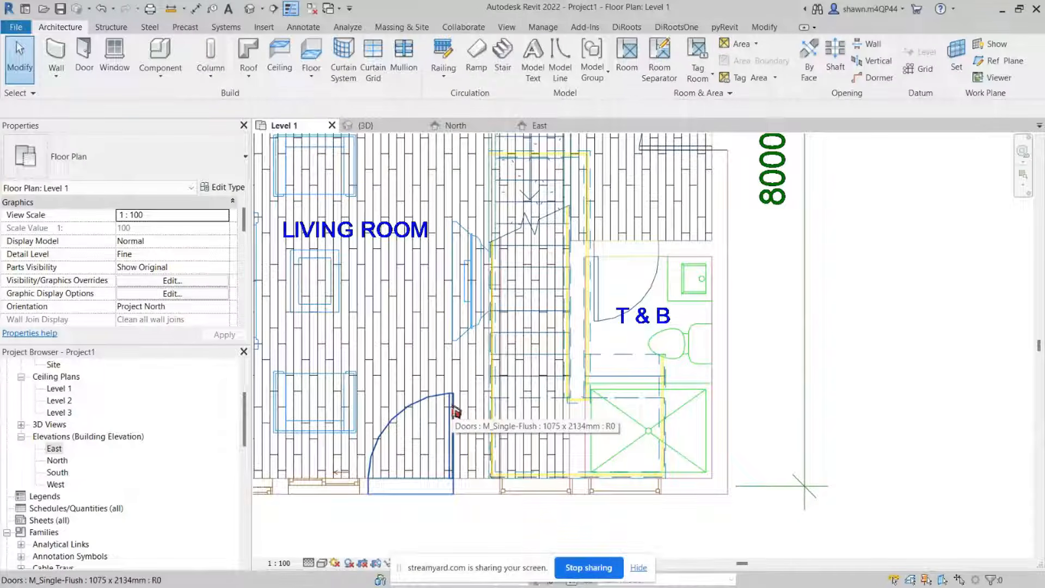
key("Caps_Lock")
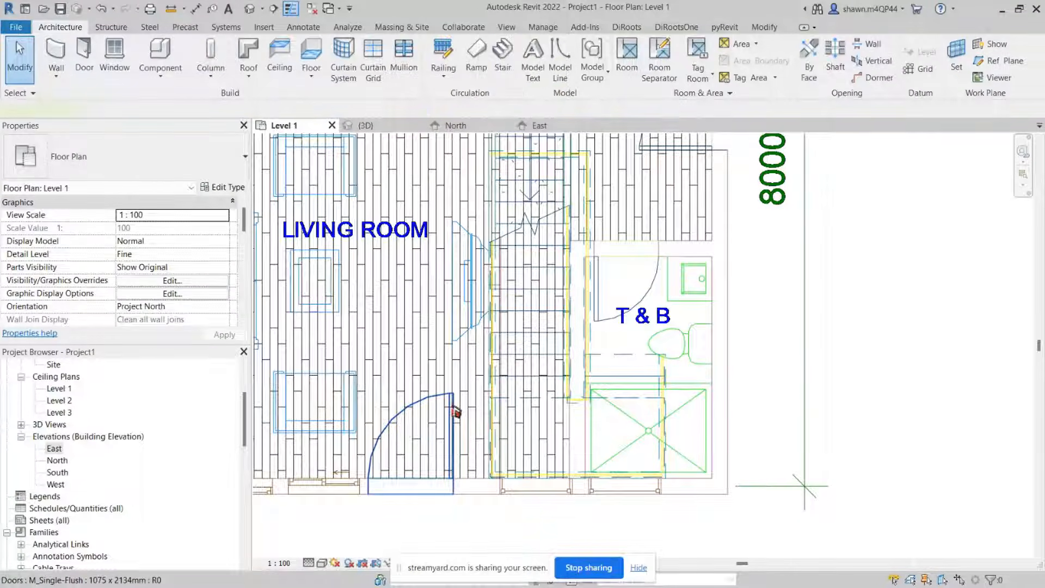
left_click(455, 412)
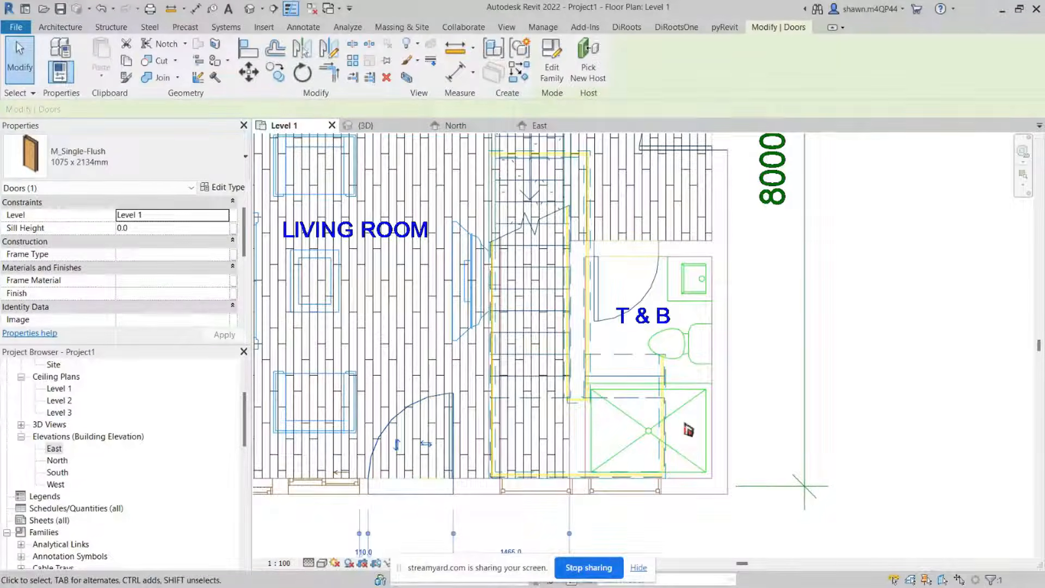
key("Escape")
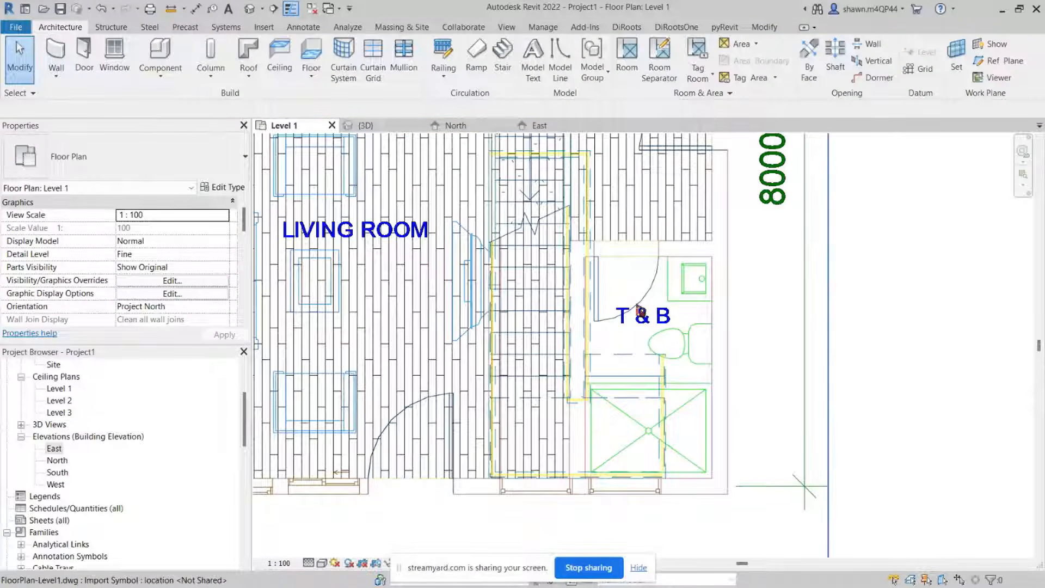
Step: Place an M_Single-Flush 0864 x 2032mm door in the T&B's new north wall
left_click(84, 57)
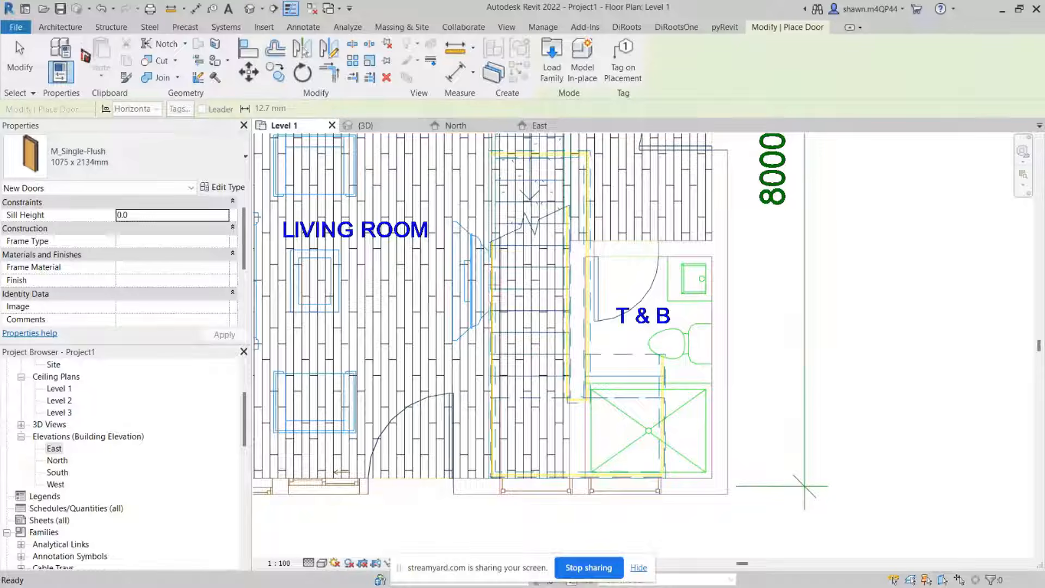
left_click(88, 158)
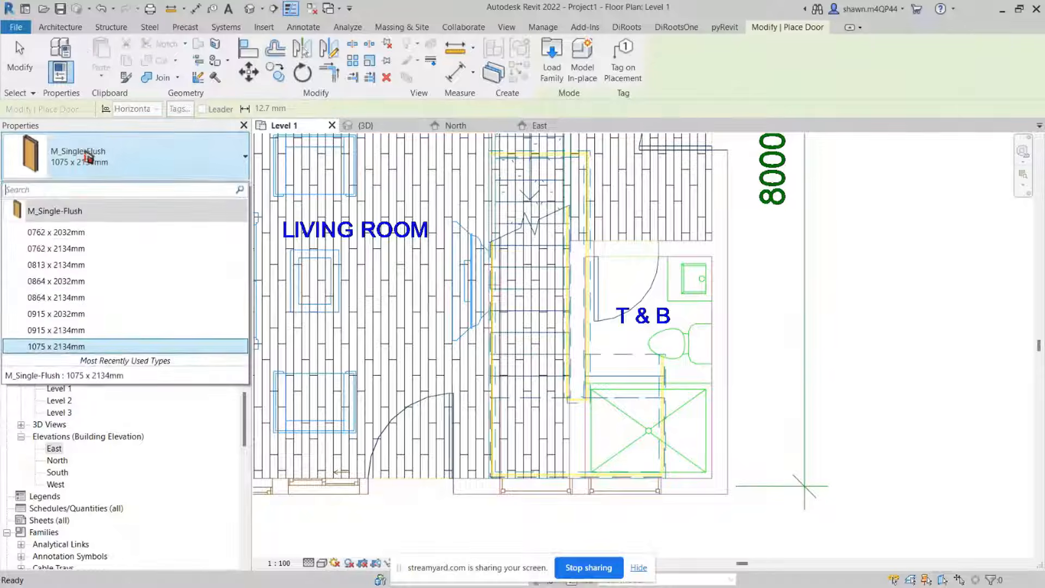
left_click(55, 281)
scroll(643, 257, "up", 2)
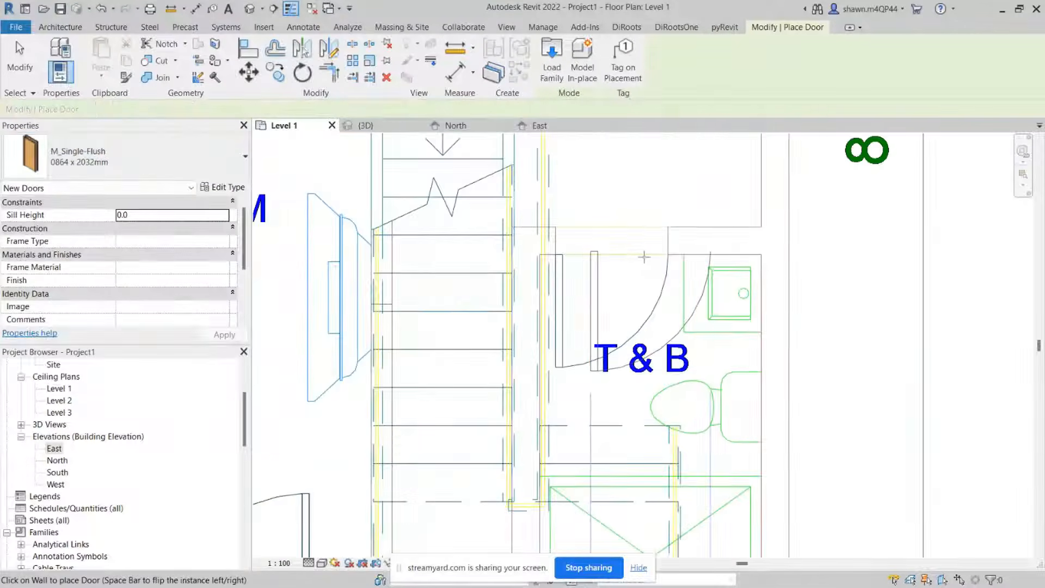
left_click(614, 260)
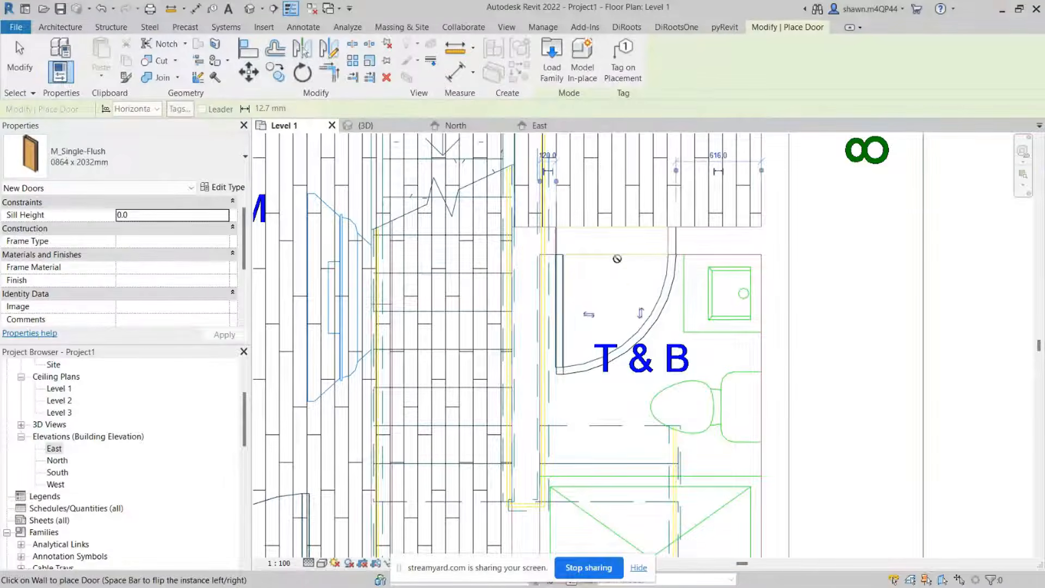
key("Escape")
key("Escape")
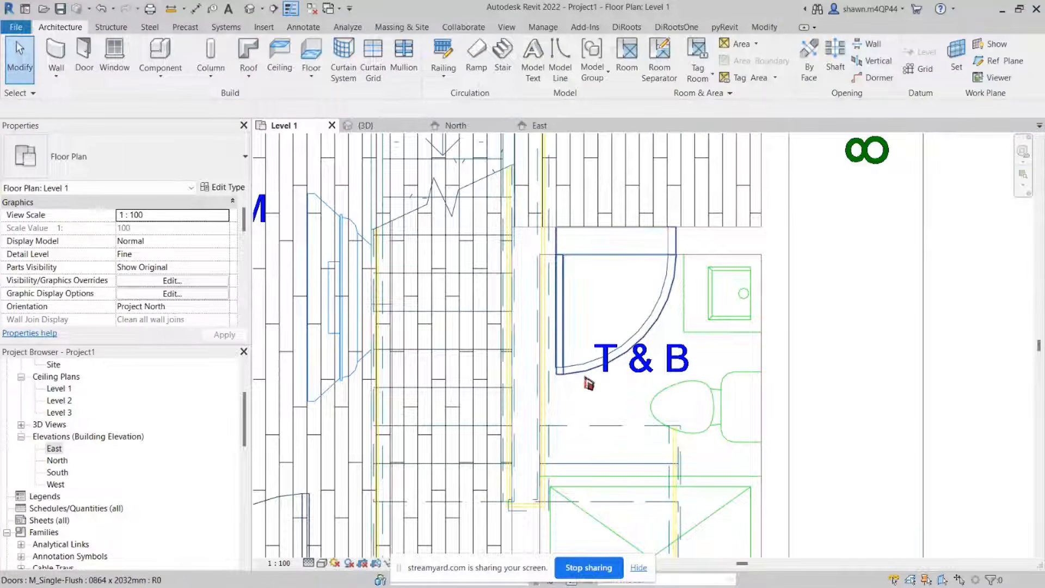
Step: Change the T&B door's type to 0813 x 2134mm
left_click(587, 380)
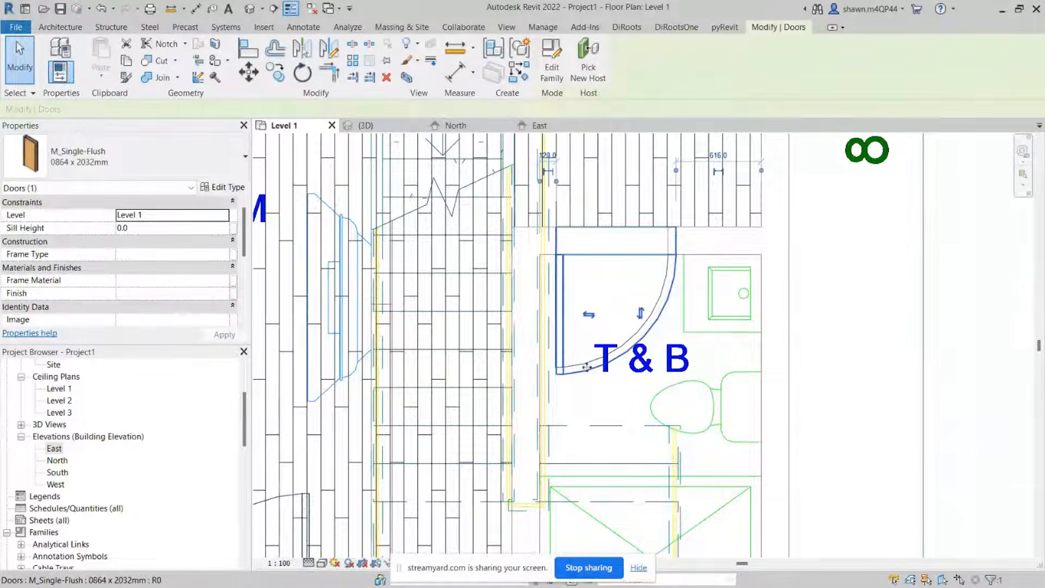
left_click(125, 161)
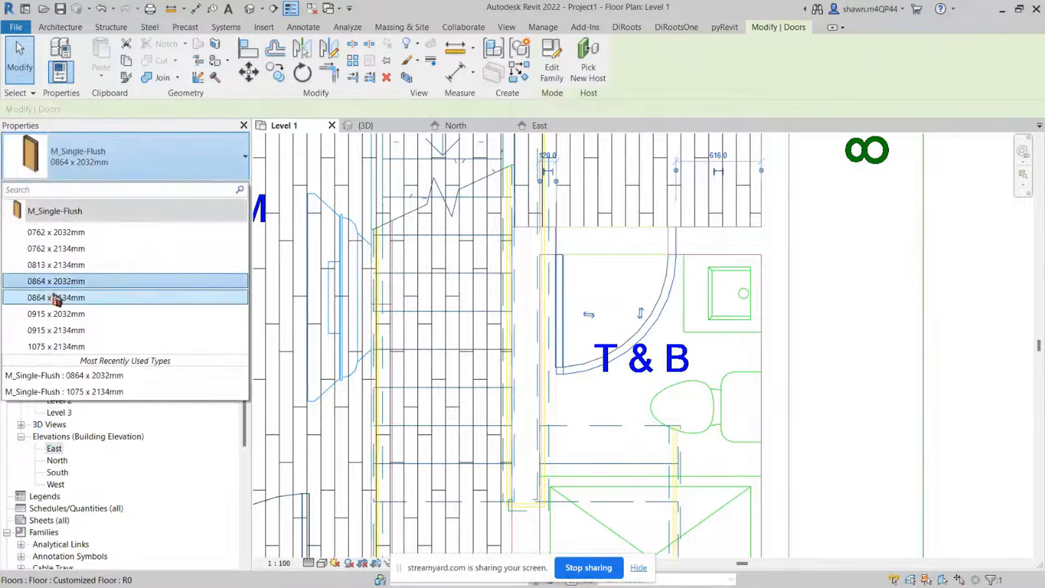
left_click(63, 266)
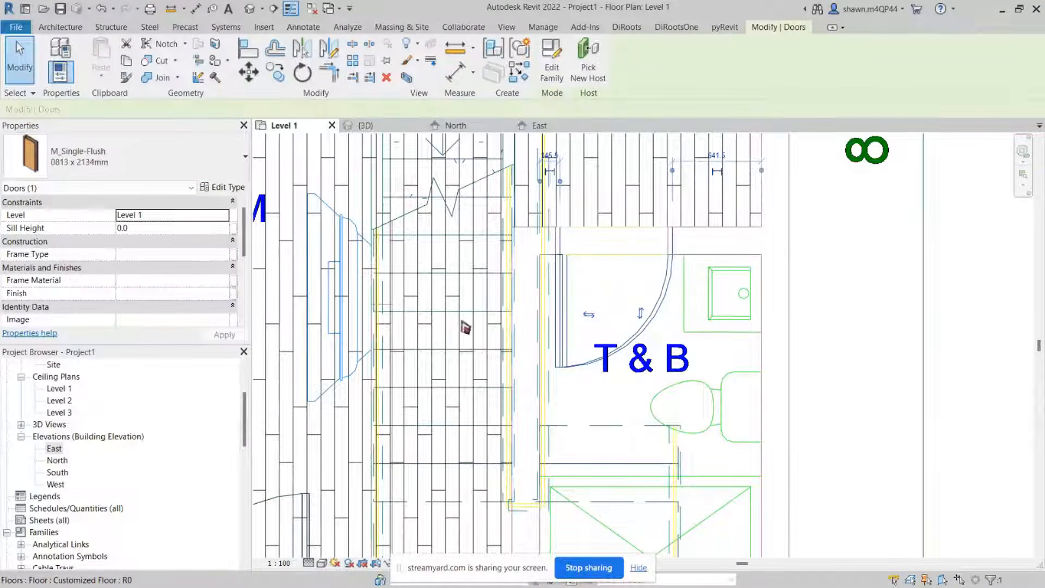
scroll(562, 247, "up", 5)
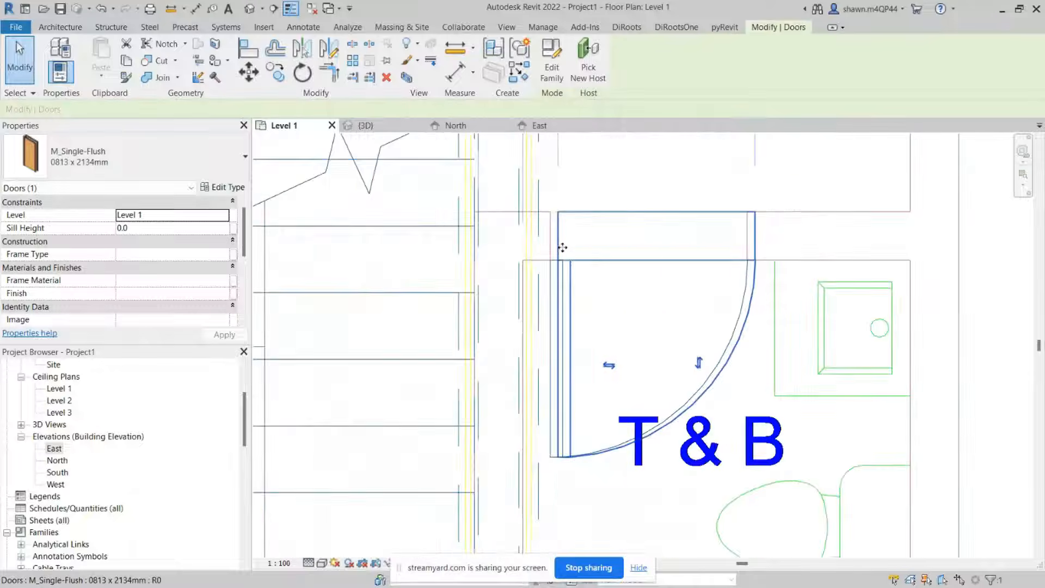
Step: Align the T&B door's edge with the adjacent wall line
key("a")
key("l")
left_click(531, 256)
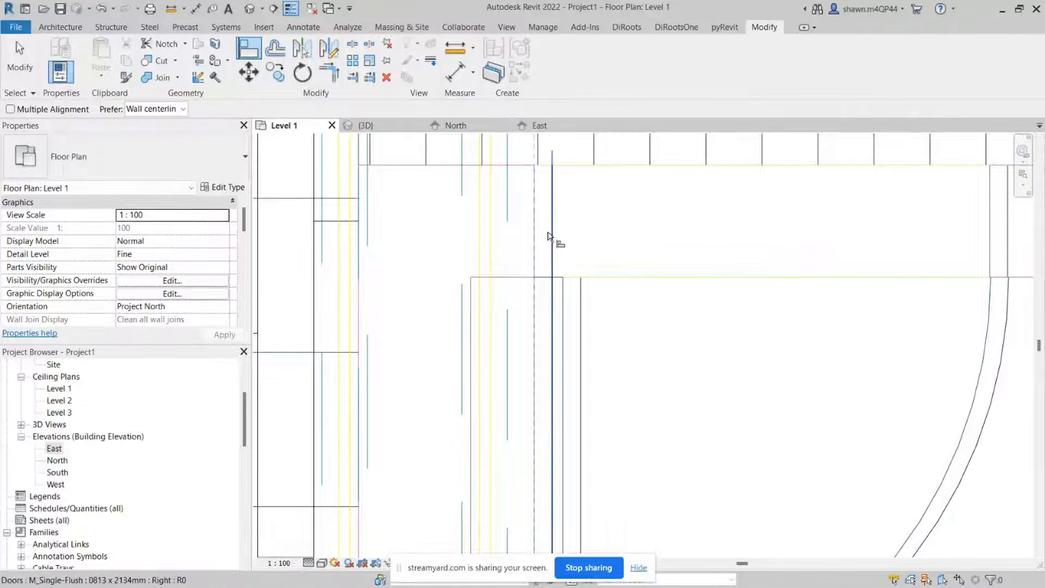
left_click(549, 237)
scroll(550, 236, "down", 3)
key("Escape")
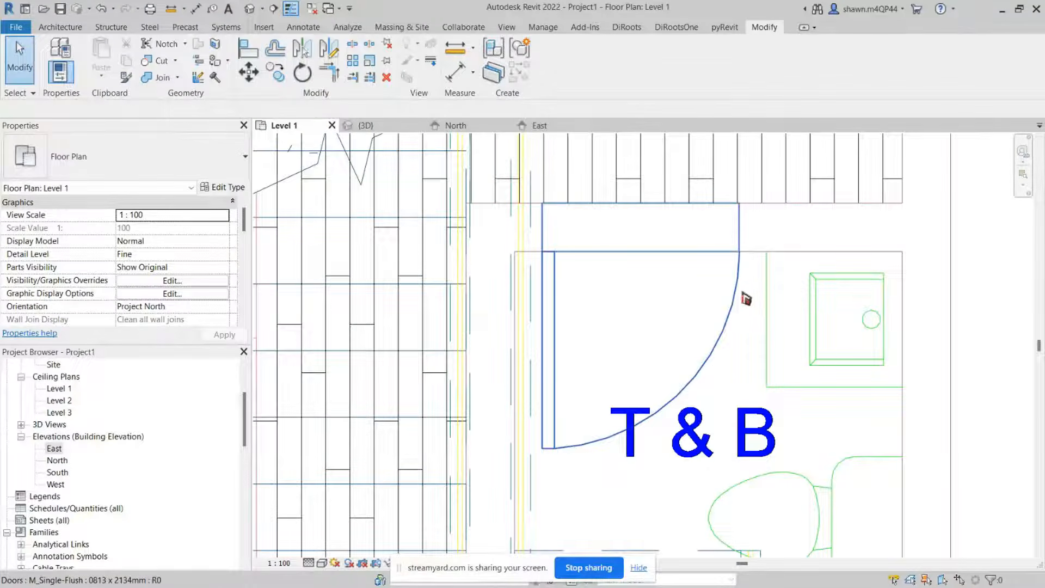
scroll(741, 244, "down", 4)
scroll(743, 234, "up", 4)
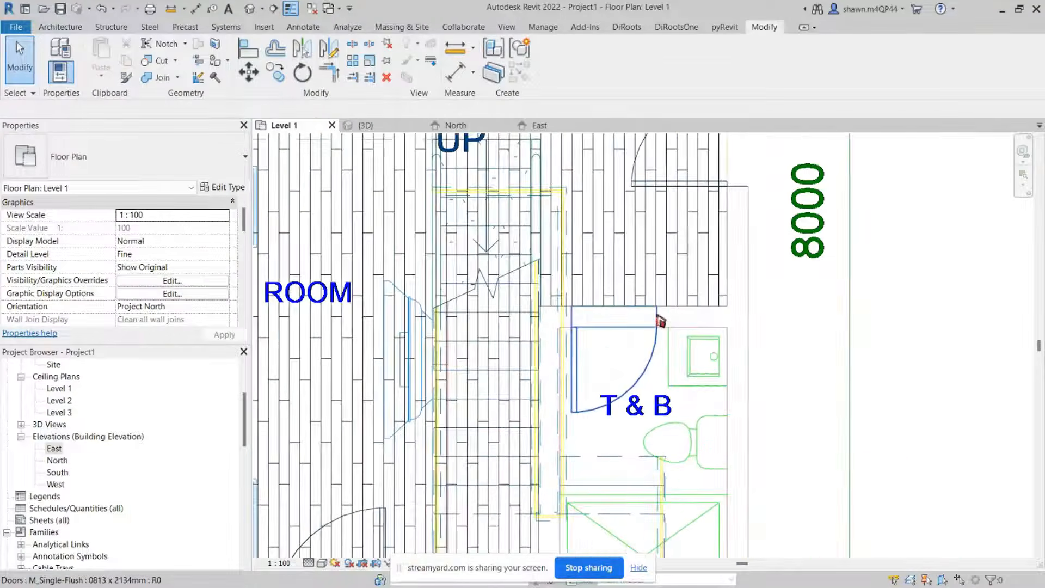
left_click(657, 321)
scroll(658, 326, "up", 1)
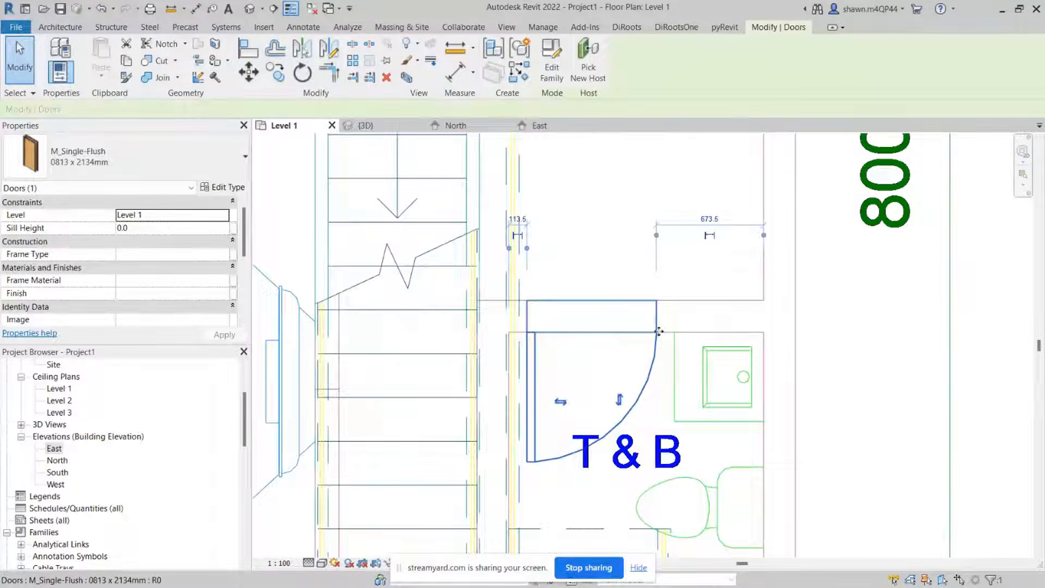
key("Escape")
left_click(656, 345)
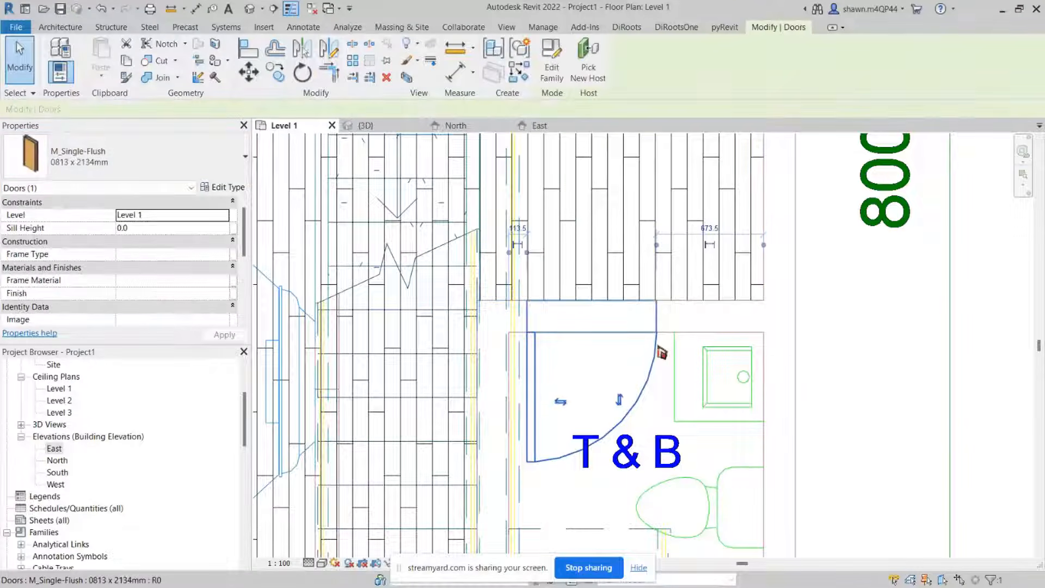
left_click(126, 173)
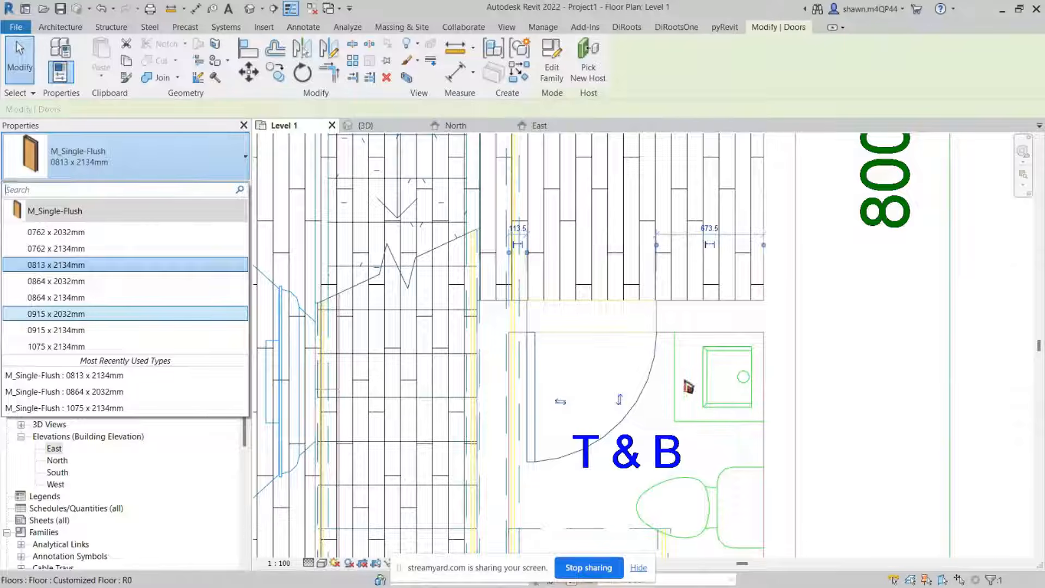
key("Escape")
key("Escape")
left_click(658, 364)
key("Escape")
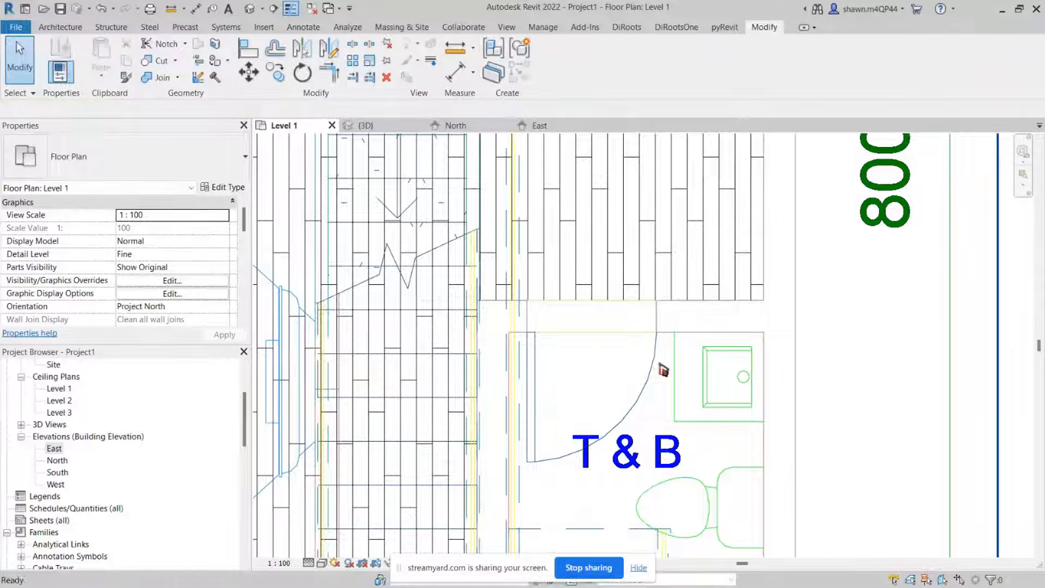
Step: Place another 0864 x 2032mm single-flush door in the T&B's north wall
key("d")
key("r")
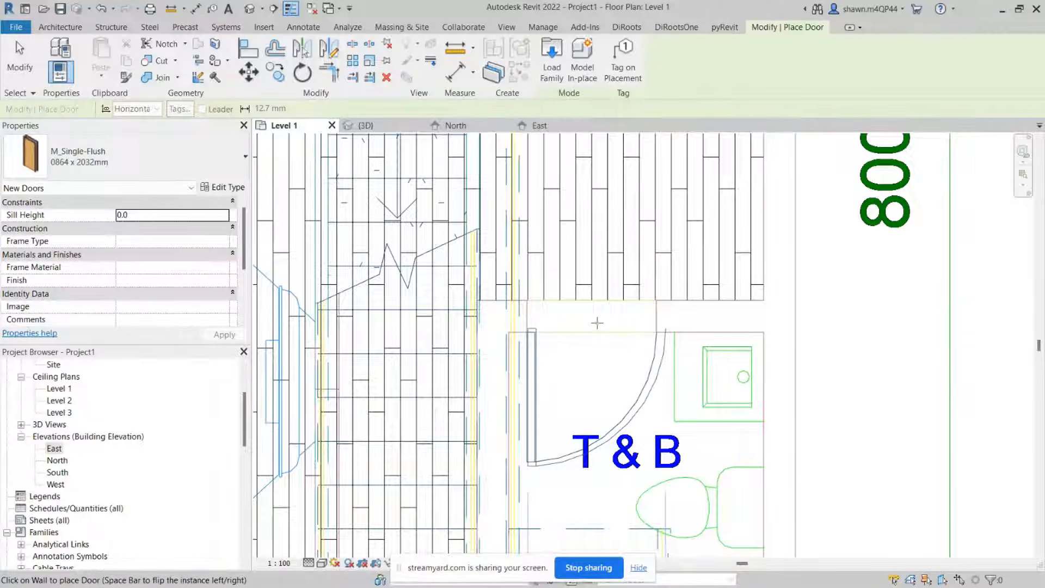
left_click(597, 323)
key("Escape")
key("Escape")
Step: Change the T&B door's type to 0762 x 2134mm and nudge it slightly to the right
left_click(660, 396)
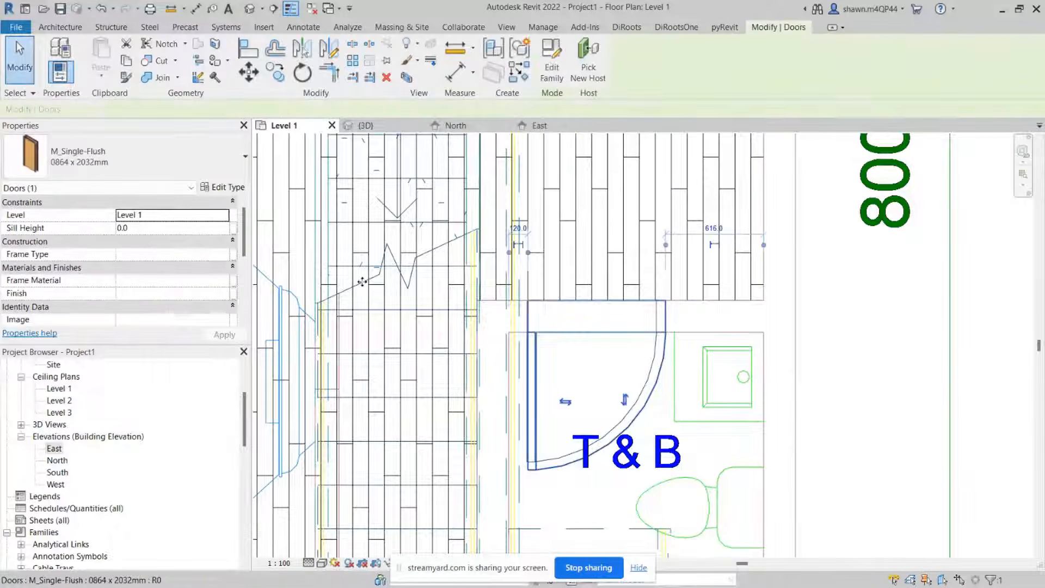
left_click(125, 158)
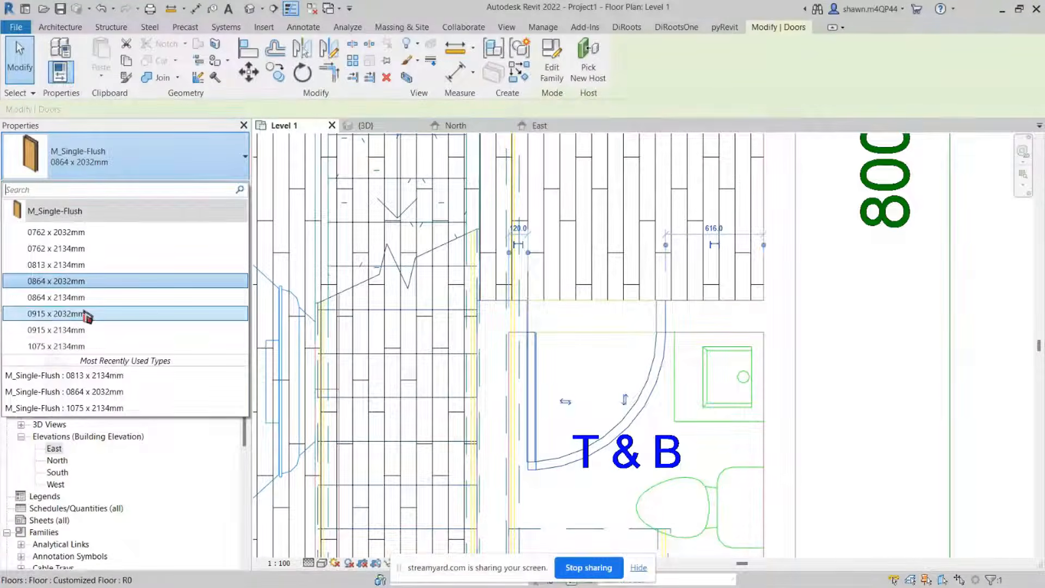
left_click(80, 248)
scroll(536, 360, "up", 2)
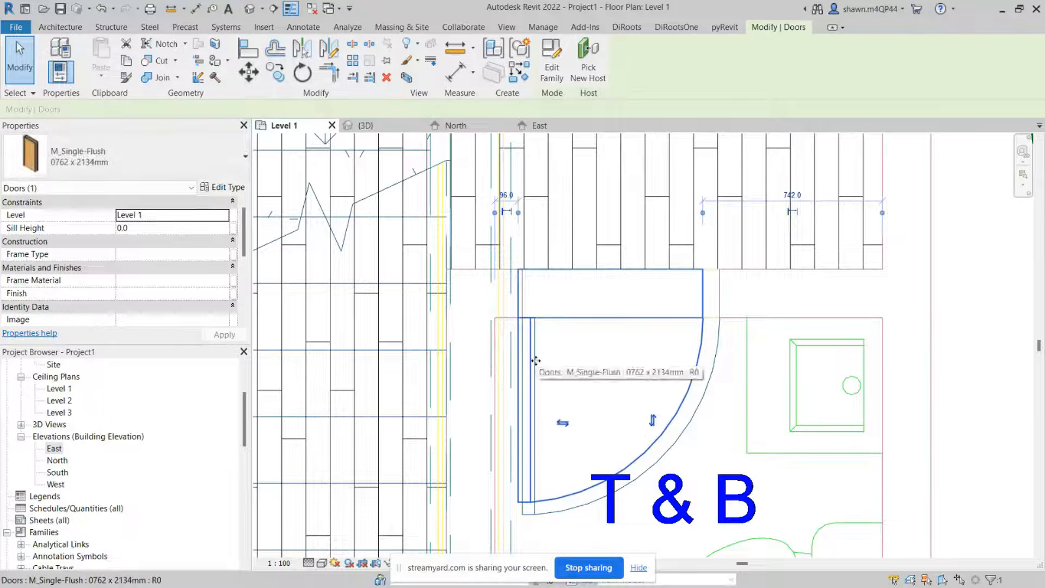
key("Right")
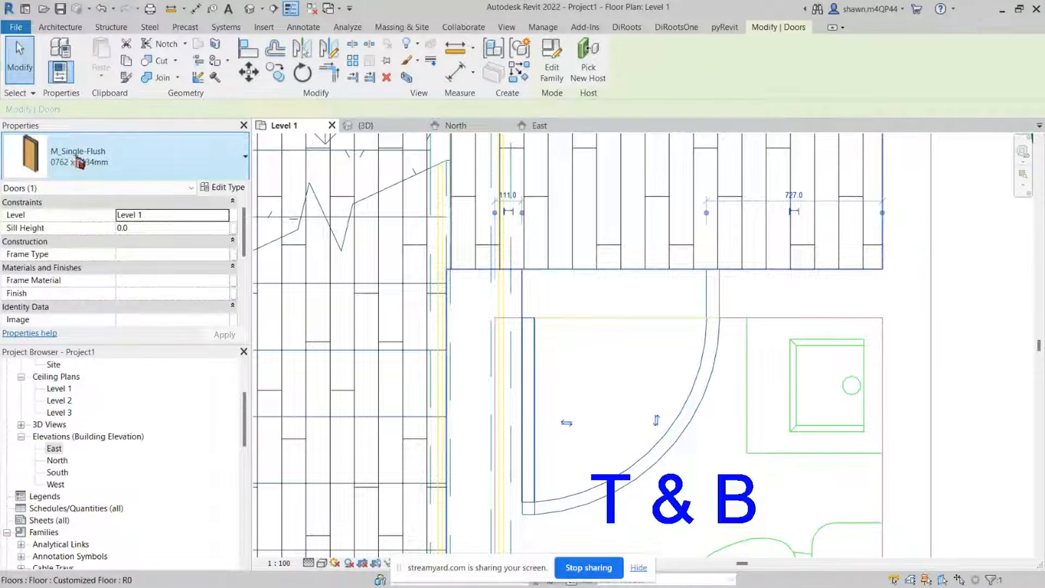
Step: Change the T&B door's type to 0813 x 2134mm and nudge it slightly to the right
left_click(78, 159)
left_click(71, 264)
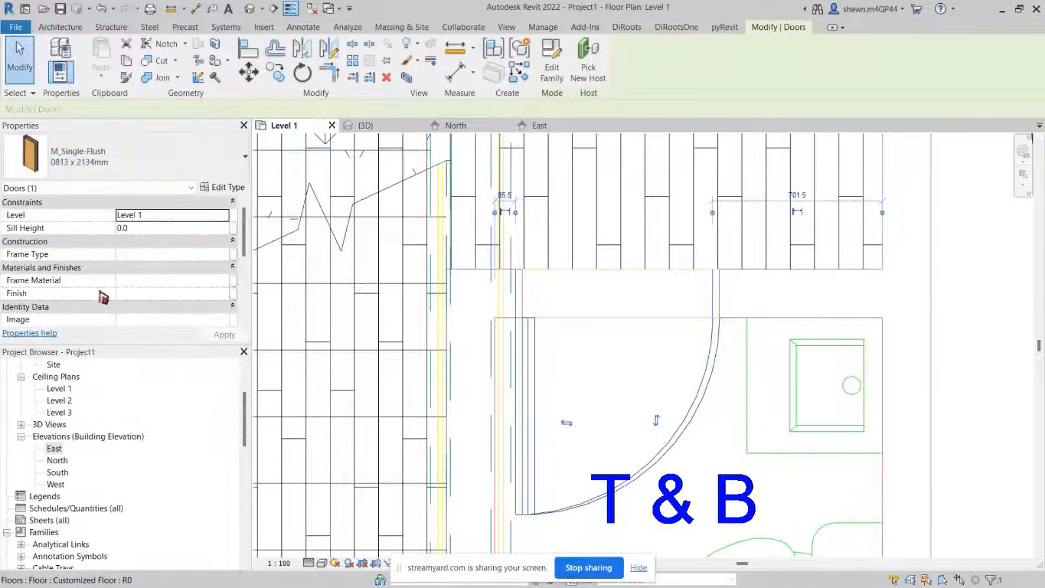
key("Right")
key("Right")
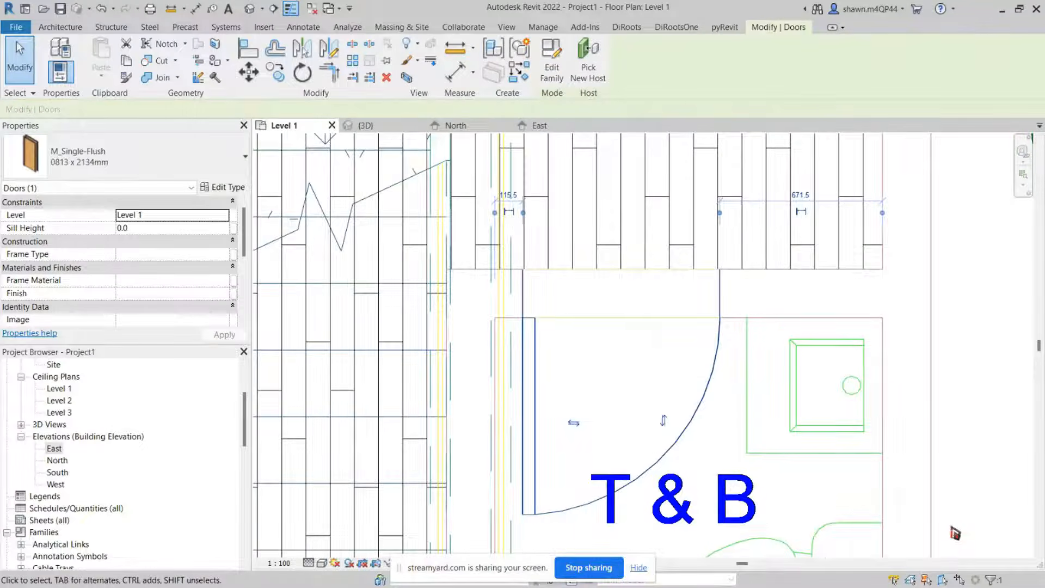
Step: Examine the whole Level 1 floor plan with its walls and floor around the T&B
scroll(823, 463, "down", 2)
left_click(417, 220)
scroll(417, 219, "down", 2)
scroll(422, 280, "down", 1)
middle_click_drag(418, 298, 516, 395)
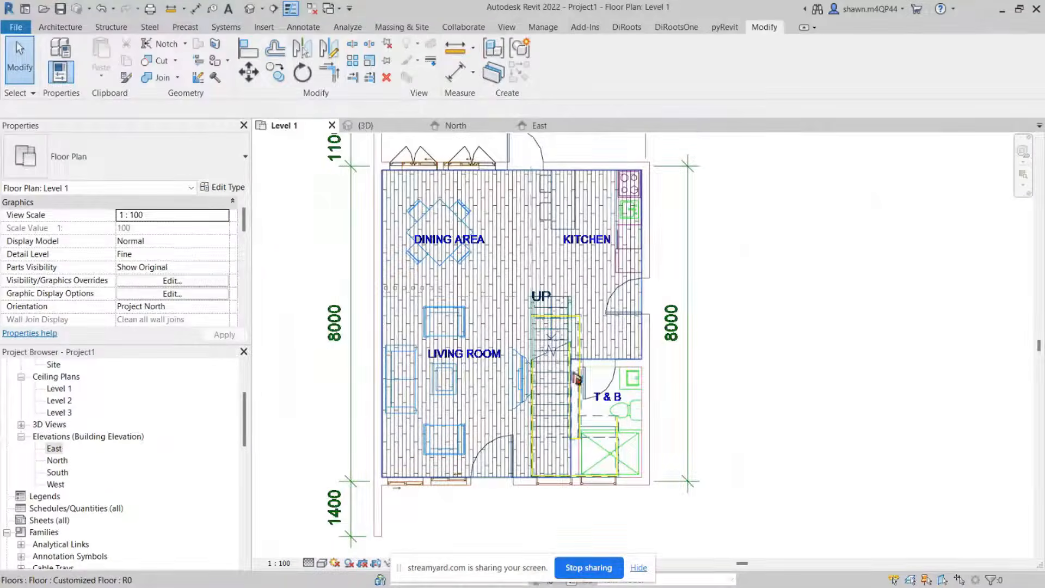
left_click(621, 166)
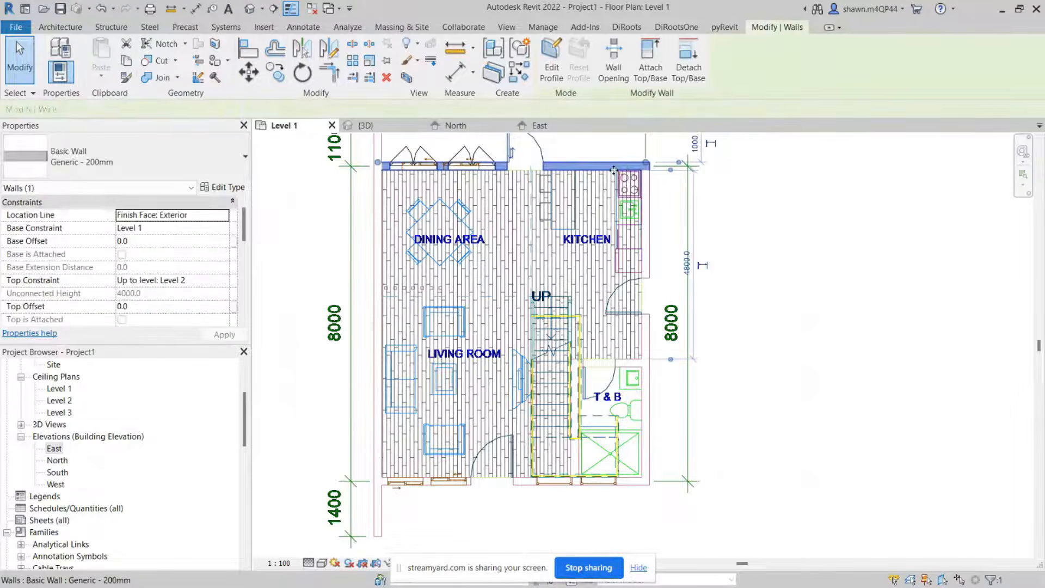
key("Escape")
left_click(543, 261)
scroll(544, 261, "down", 2)
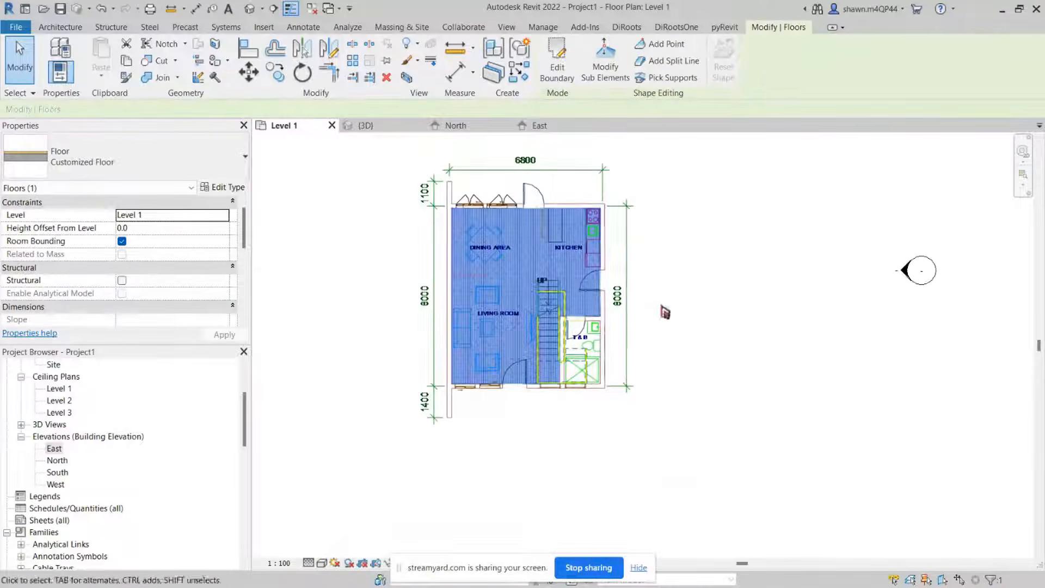
middle_click_drag(661, 307, 634, 320)
left_click(638, 293)
left_click(544, 277)
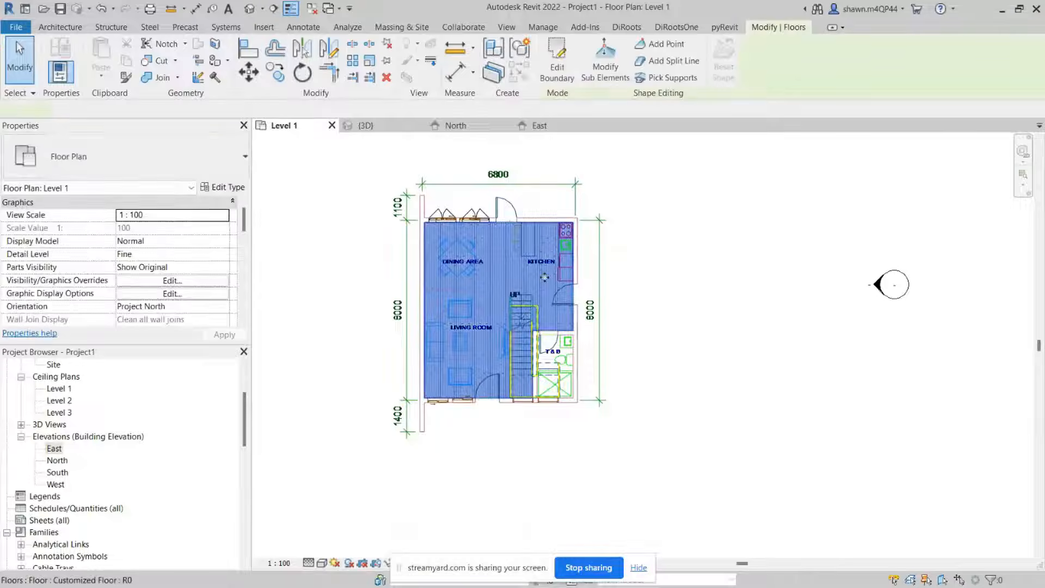
middle_click_drag(790, 328, 725, 345)
left_click(728, 307)
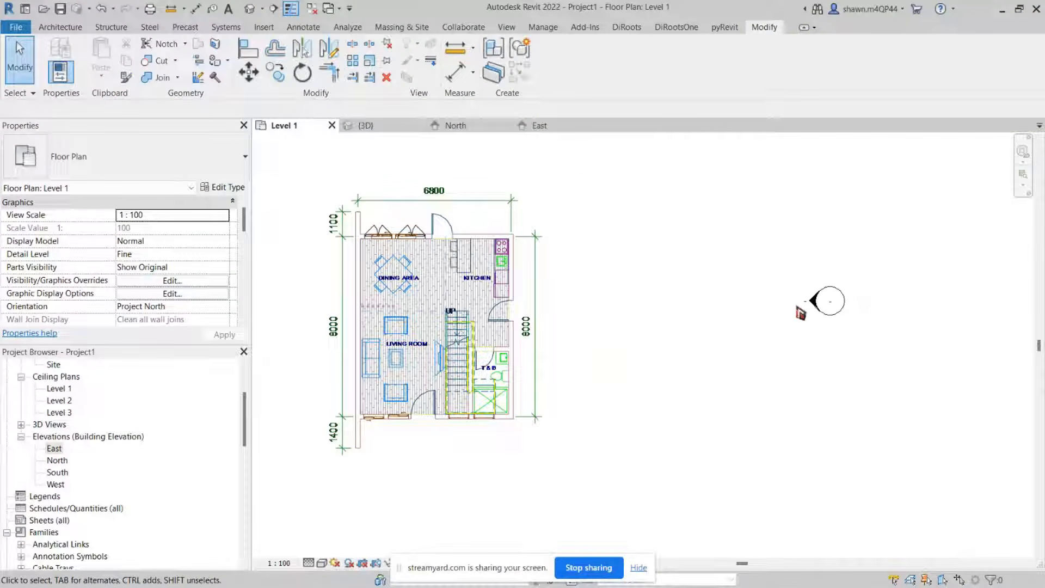
scroll(584, 315, "up", 1)
scroll(583, 316, "down", 1)
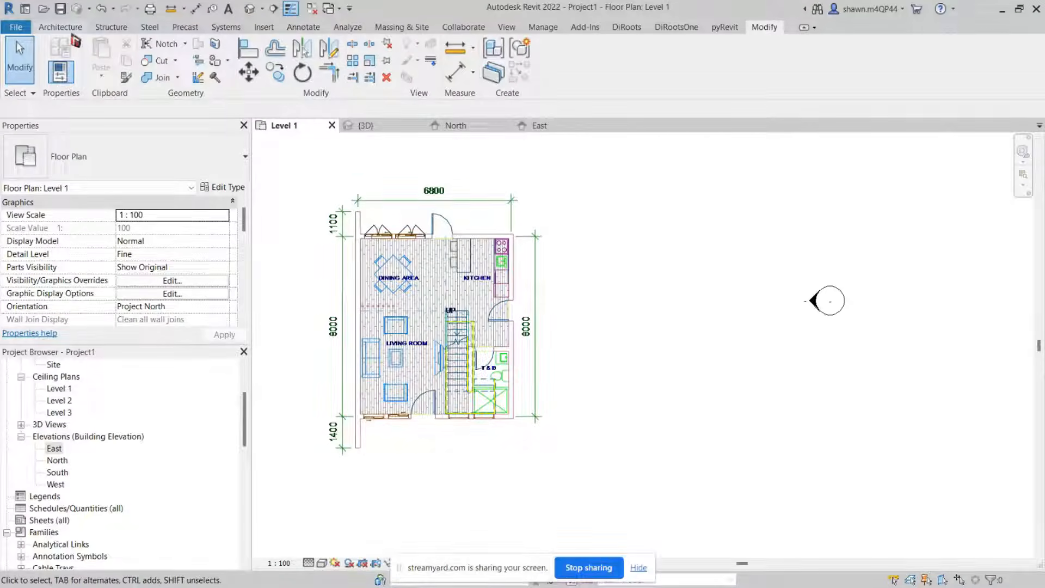
Step: Start a new Generic 150mm floor and sketch a rectangular boundary about 1200 x 2500 mm east of the house
left_click(64, 28)
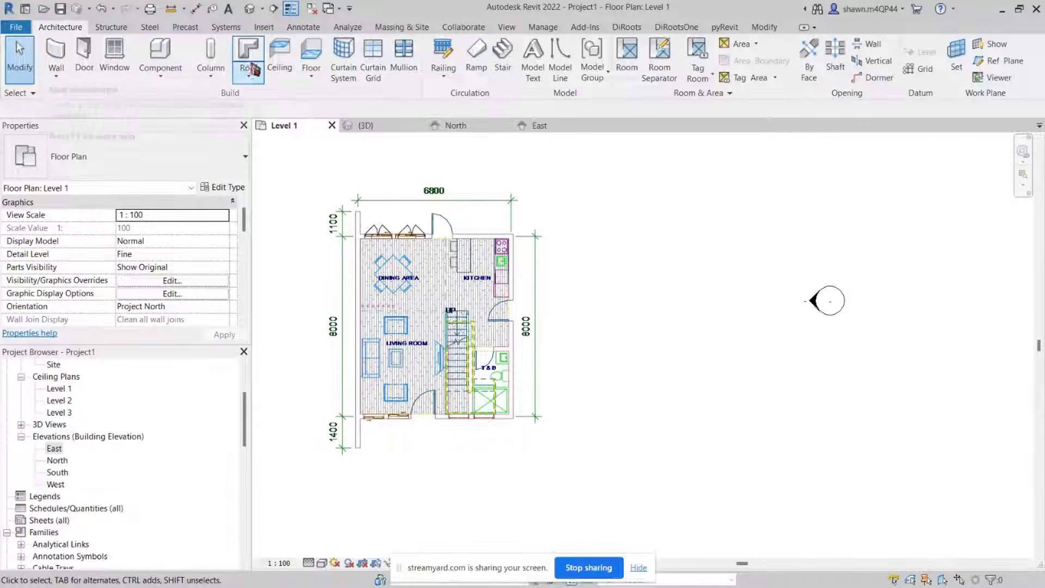
left_click(319, 65)
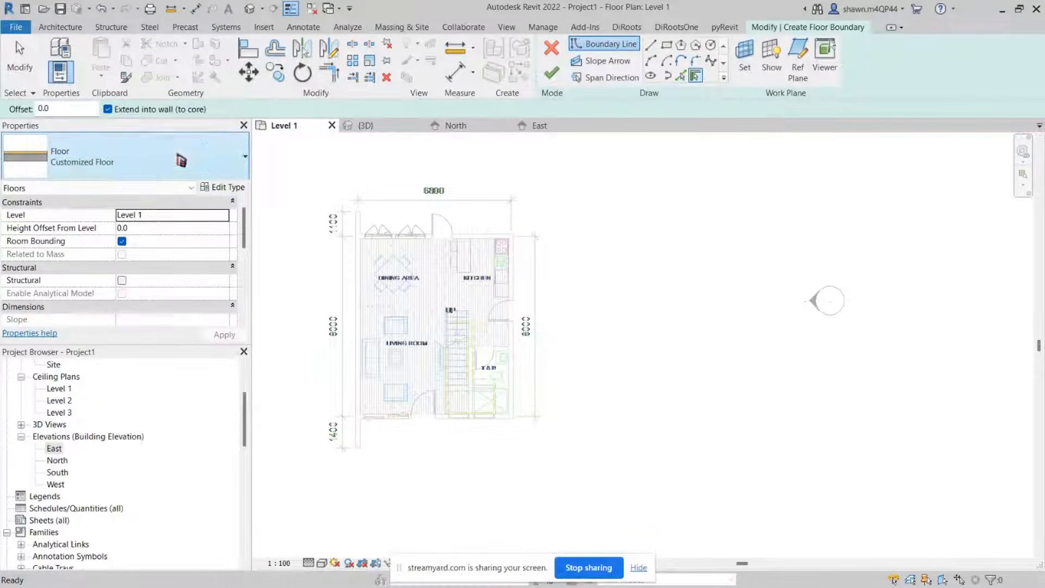
left_click(130, 173)
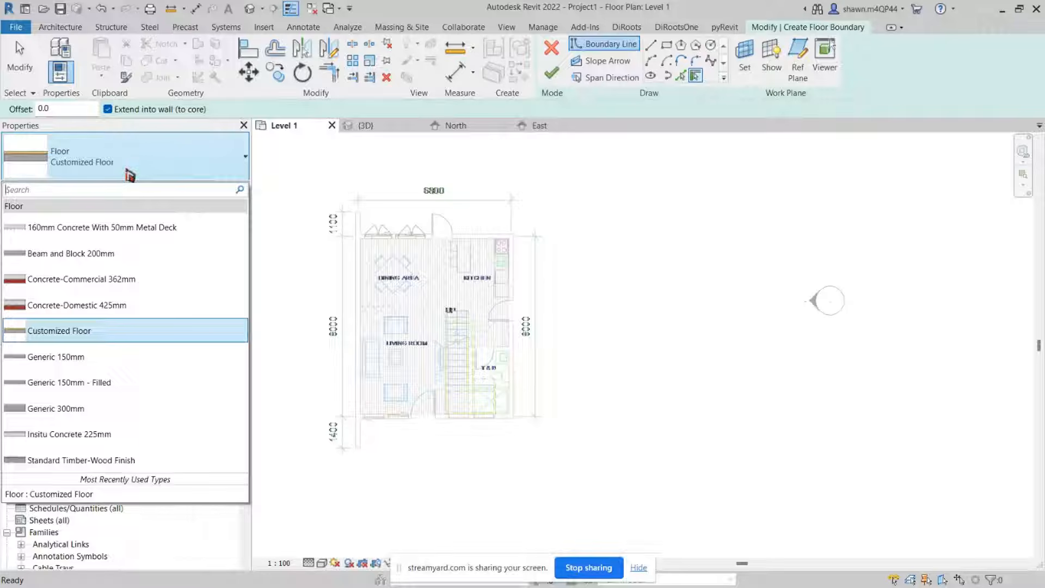
left_click(60, 366)
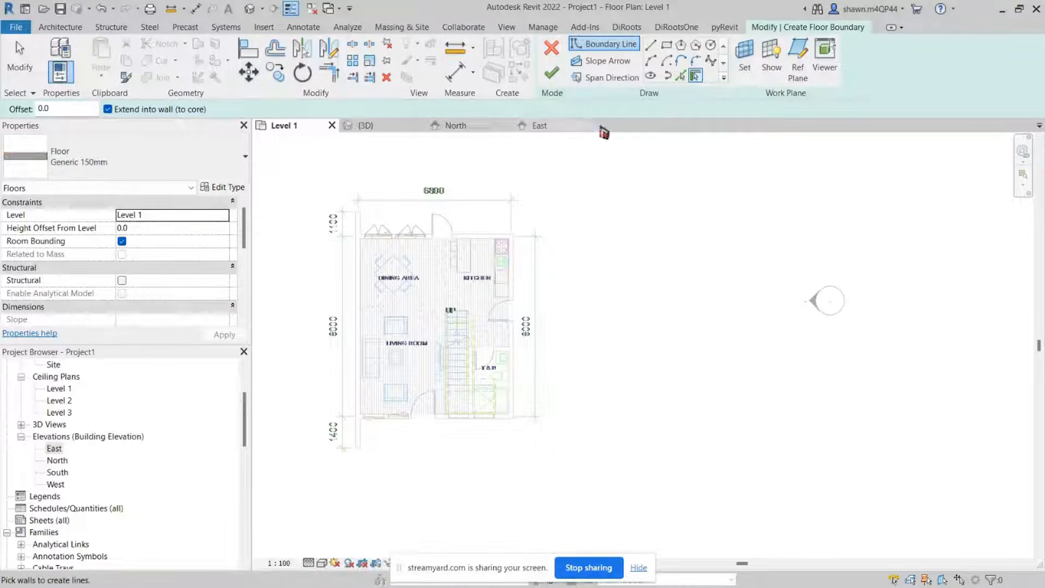
left_click(668, 53)
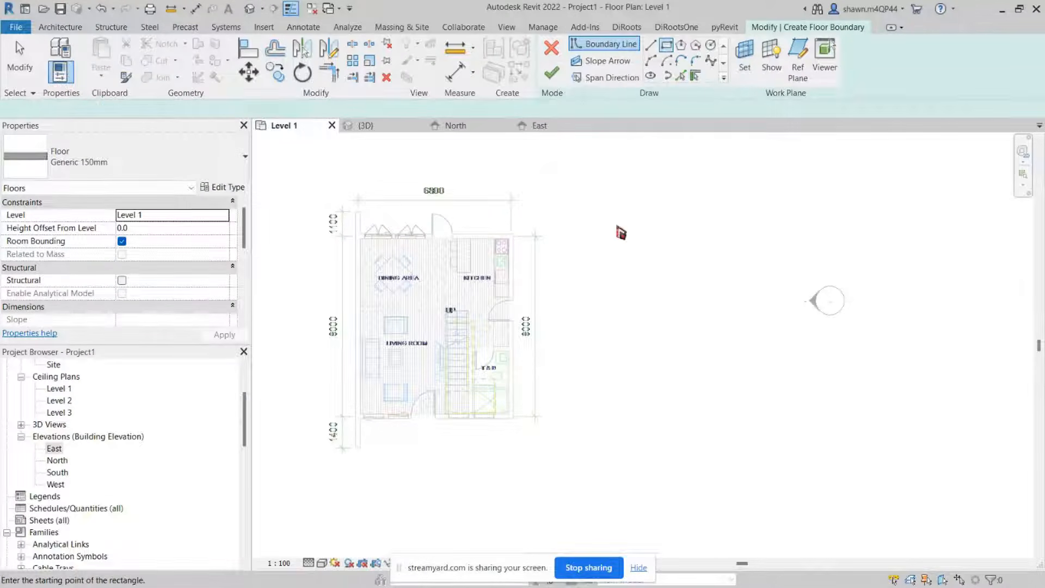
scroll(609, 269, "up", 3)
left_click(554, 217)
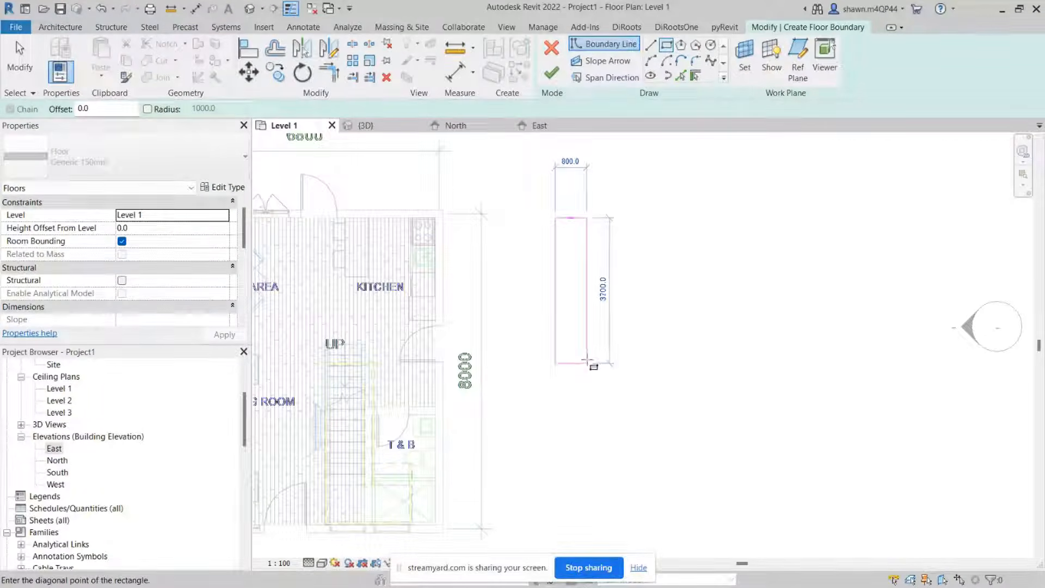
left_click(603, 316)
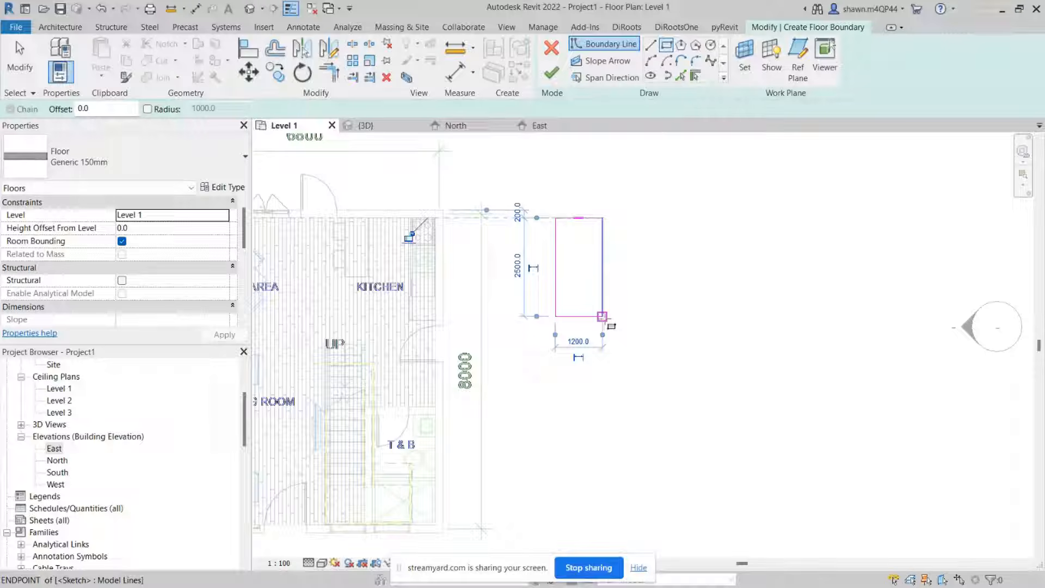
key("Escape")
key("Escape")
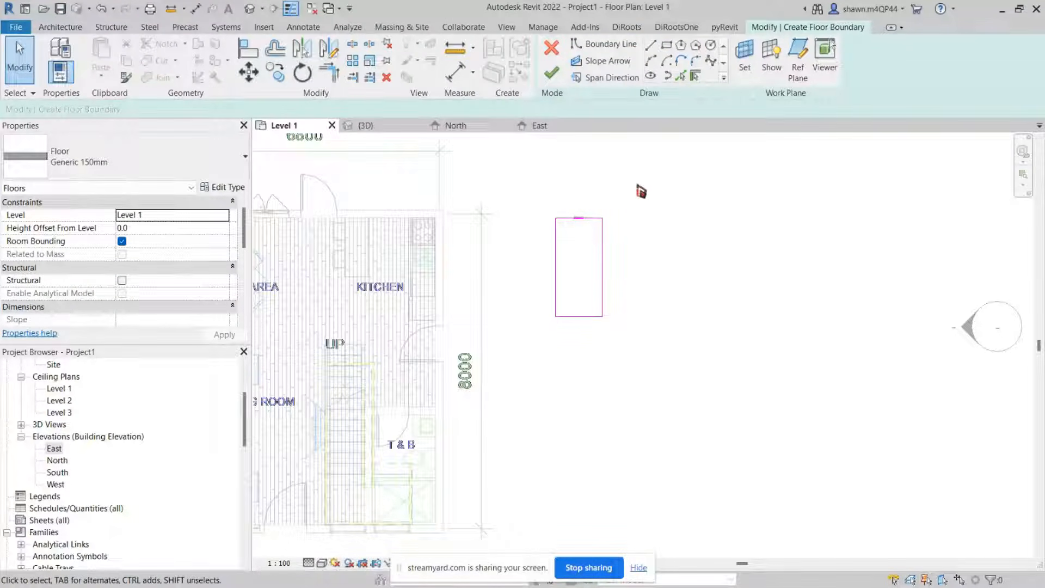
Step: Draw a slope arrow from the rectangle's top edge midpoint down to its bottom edge midpoint
scroll(594, 207, "up", 2)
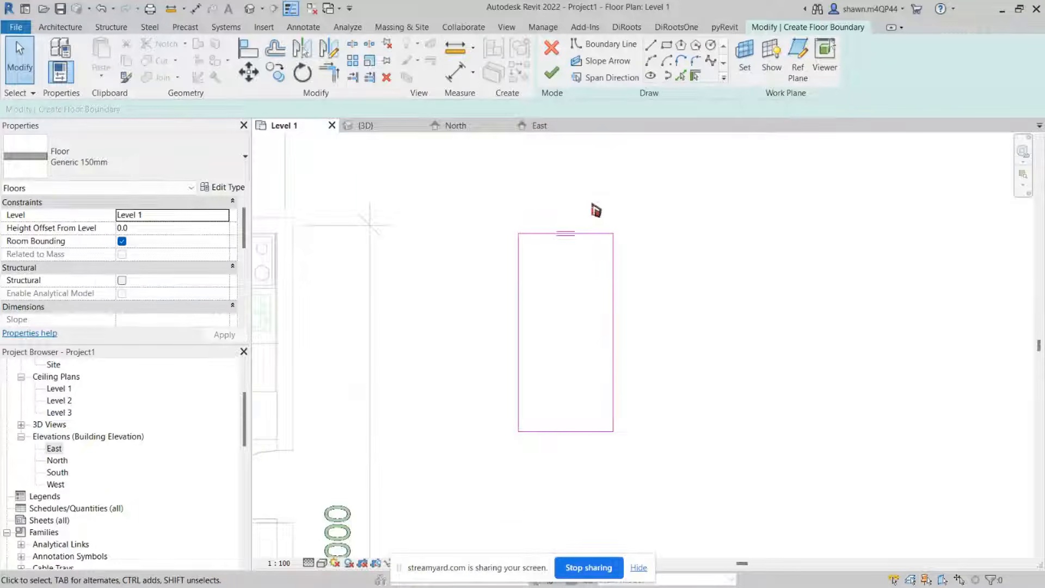
left_click(620, 65)
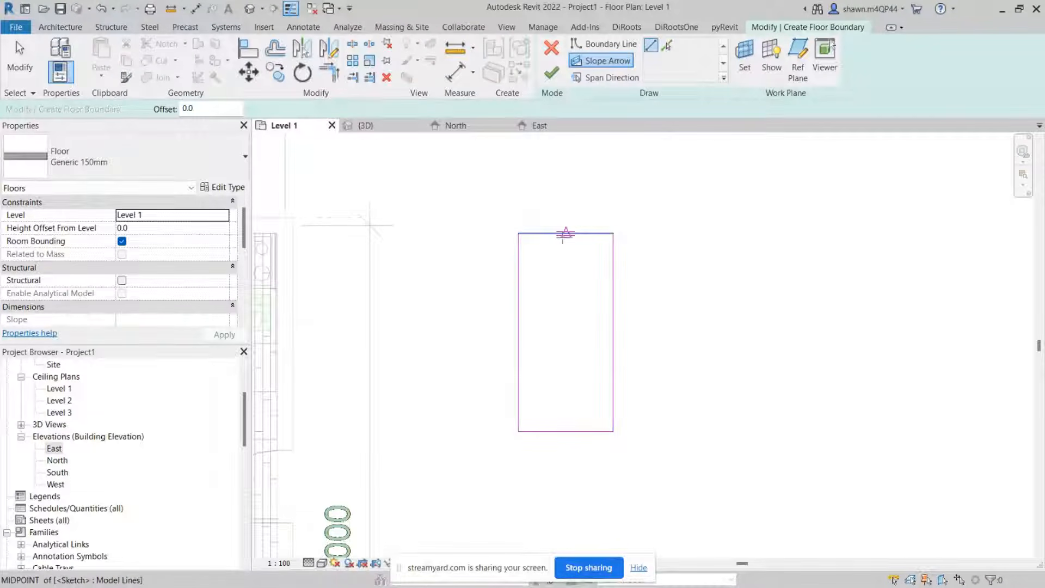
left_click(566, 234)
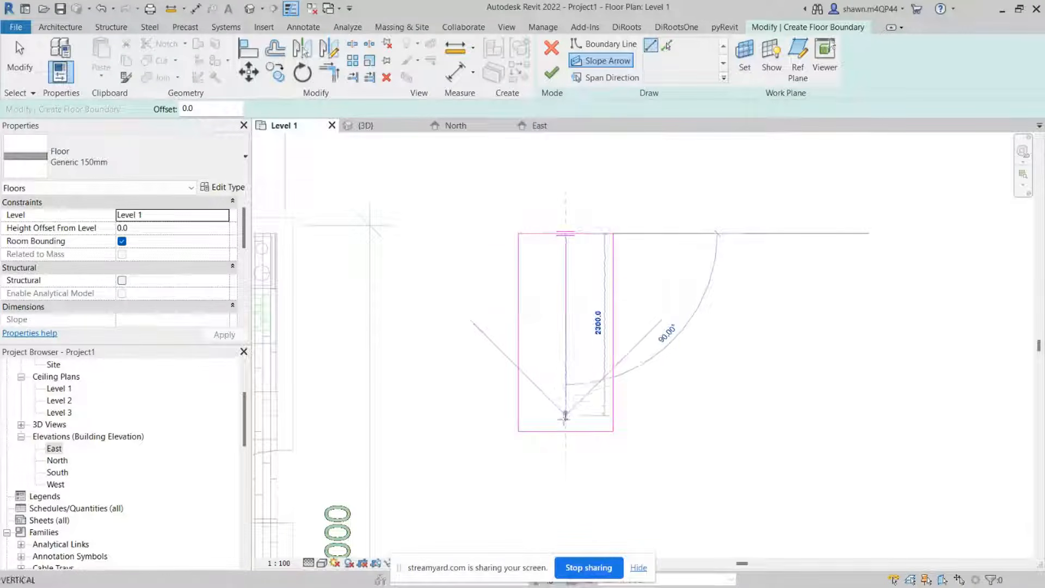
left_click(566, 431)
key("Escape")
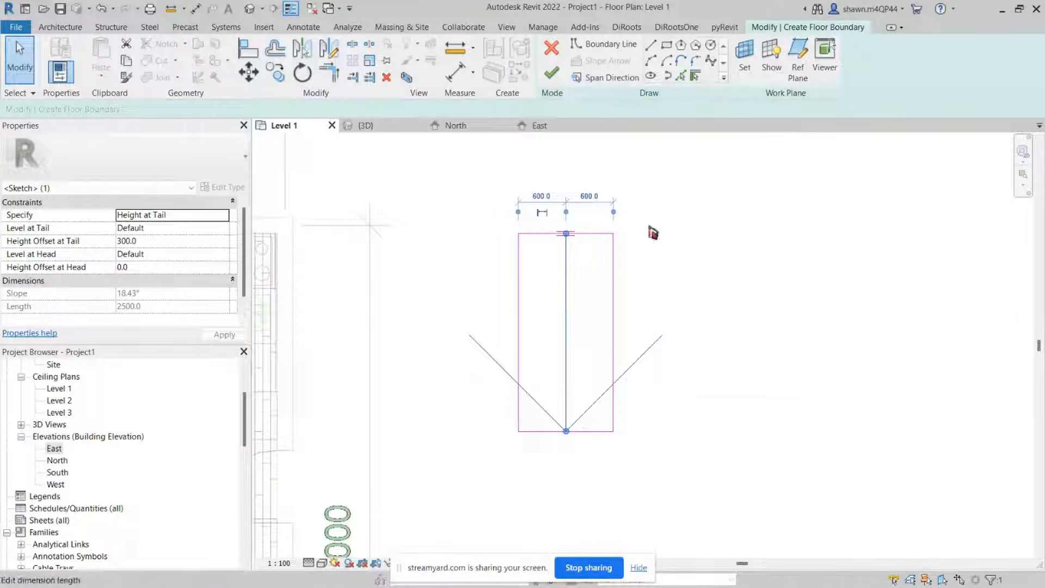
key("Escape")
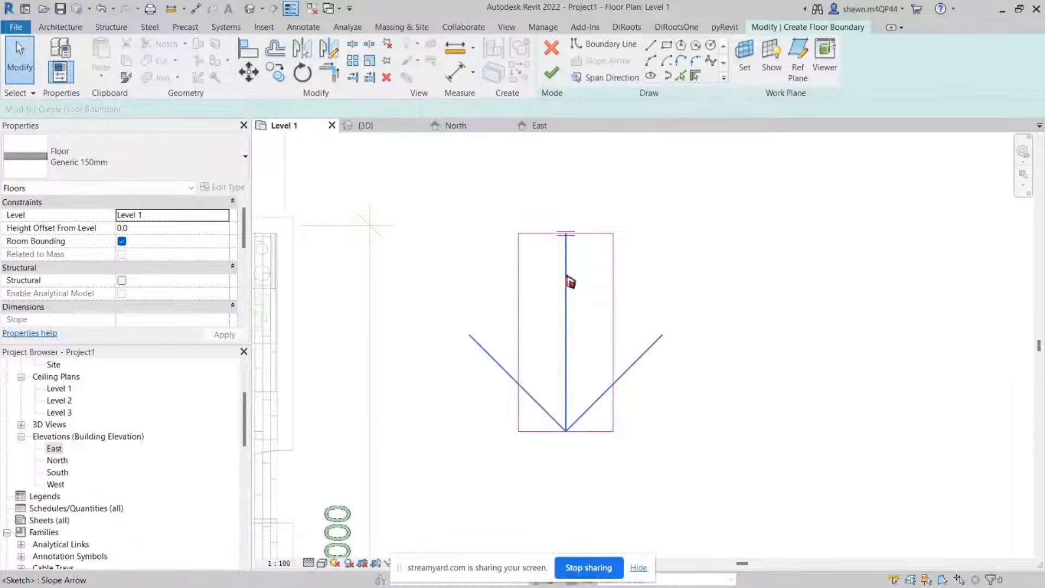
Step: Try specifying the slope arrow by Slope before reverting it to Height at Tail
left_click(570, 282)
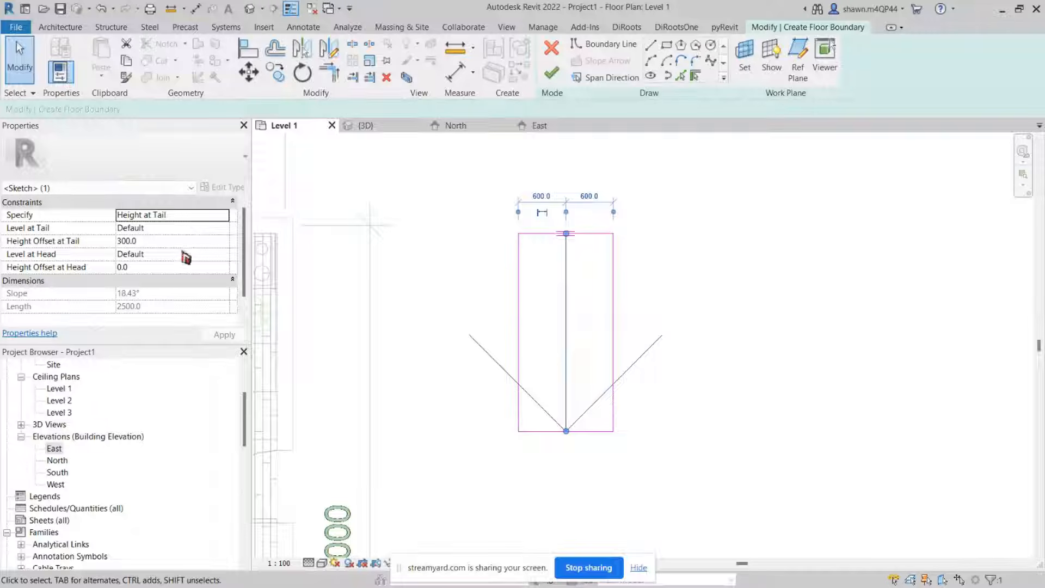
left_click(228, 216)
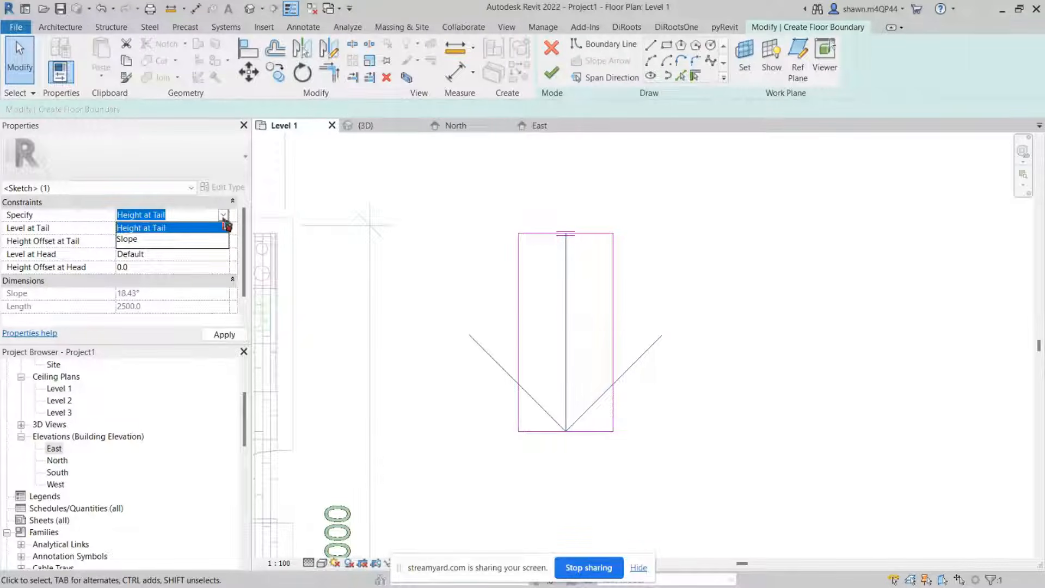
left_click(226, 217)
left_click(226, 216)
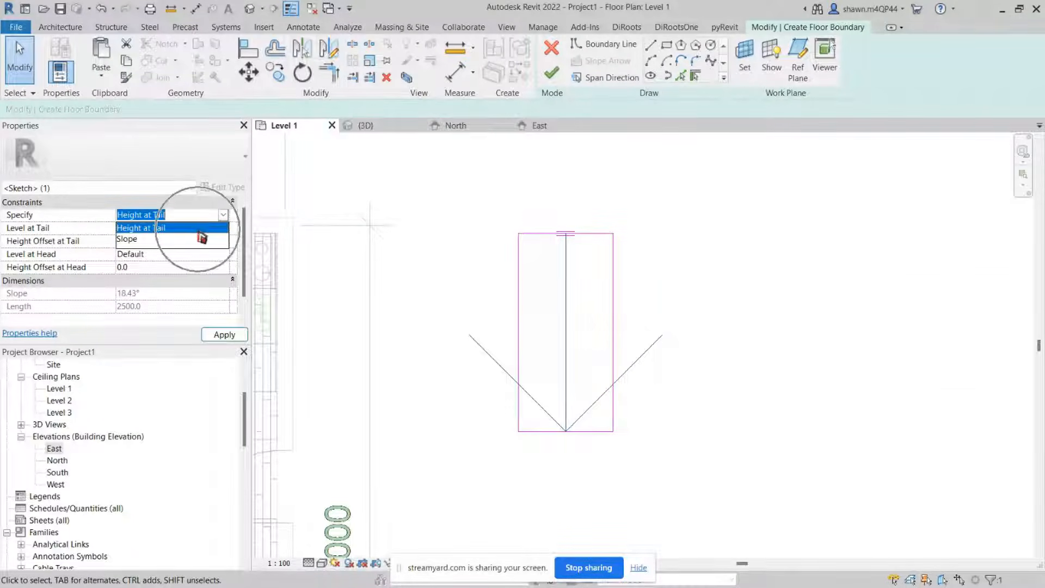
left_click(185, 243)
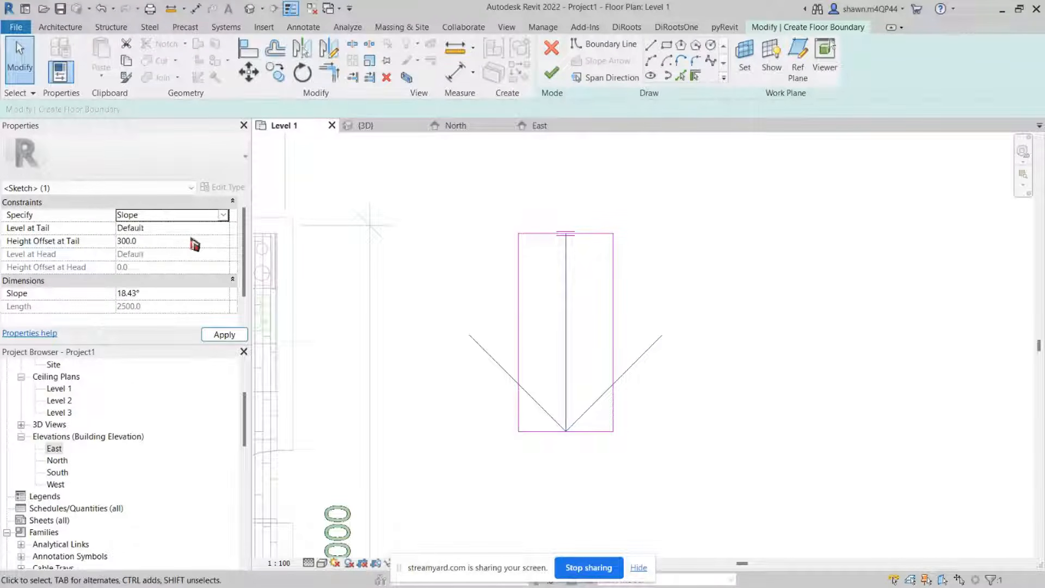
left_click(225, 216)
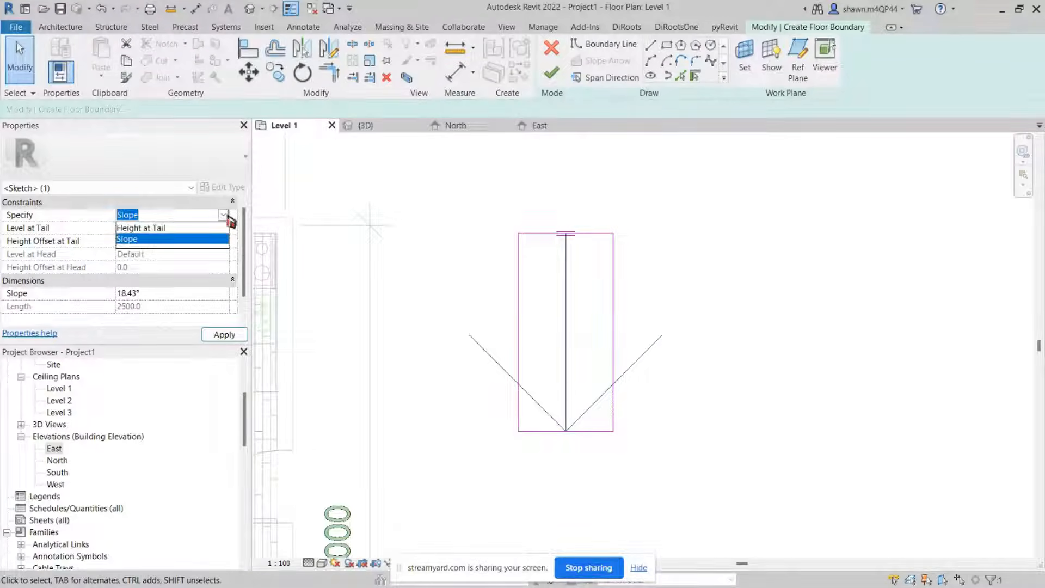
left_click(225, 216)
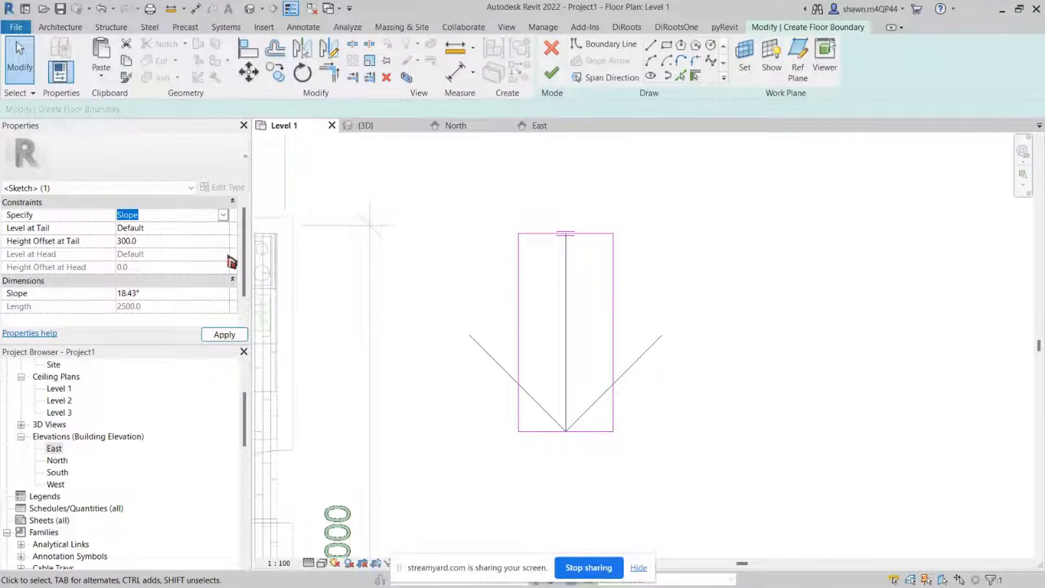
left_click(202, 297)
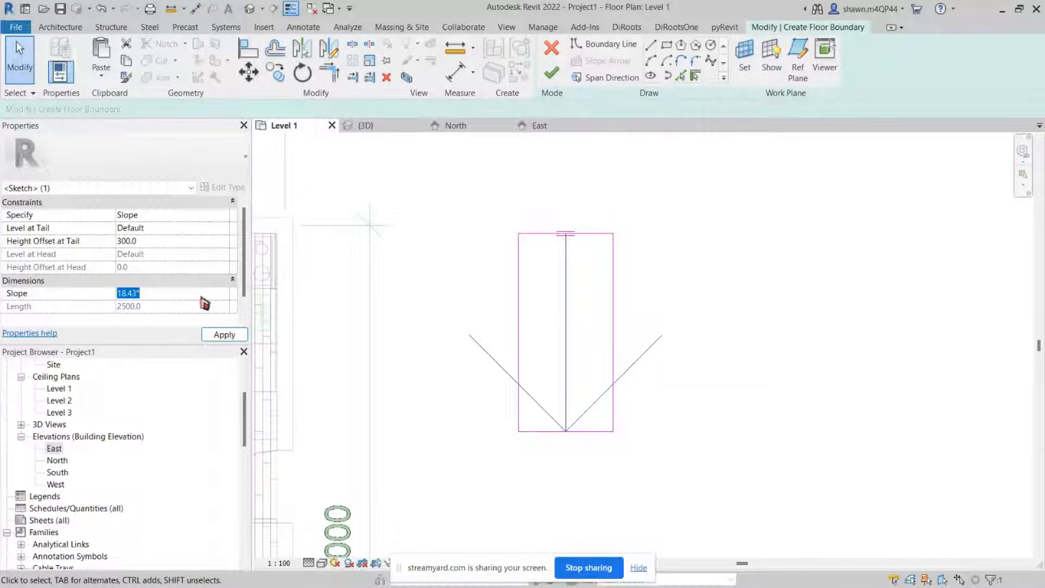
left_click(47, 297)
left_click(47, 297)
left_click(47, 297)
key("ctrl")
key("ctrl")
key("ctrl")
left_click(228, 218)
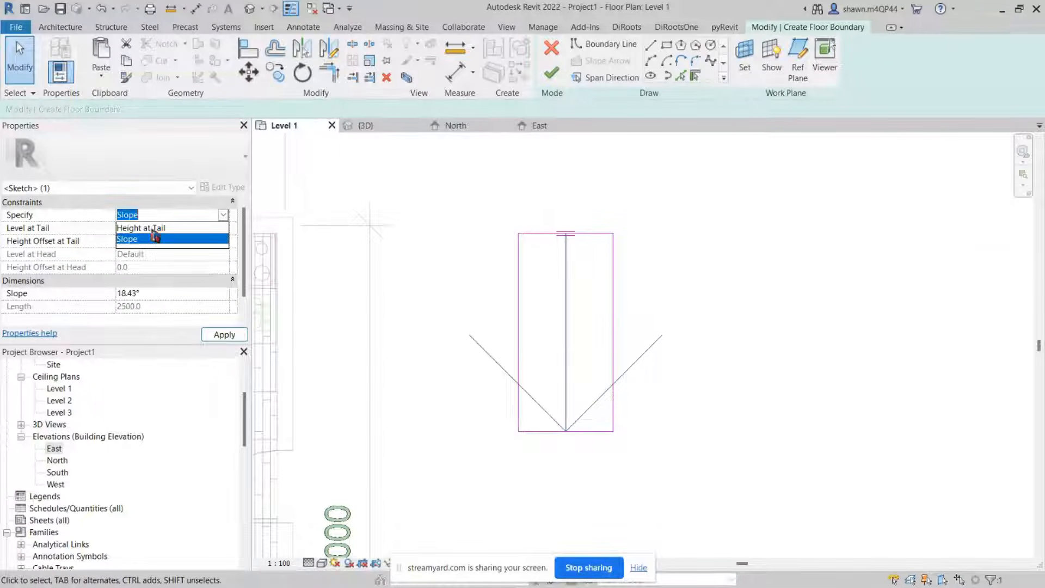
left_click(153, 229)
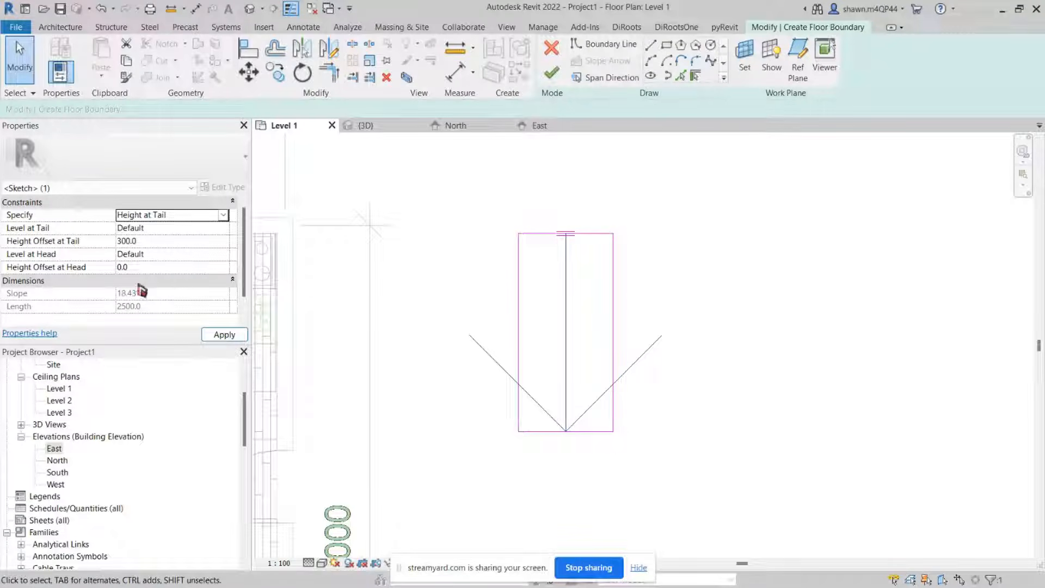
Step: Set the slope arrow's height offset at tail to 600 and apply it
left_click(223, 231)
left_click(223, 232)
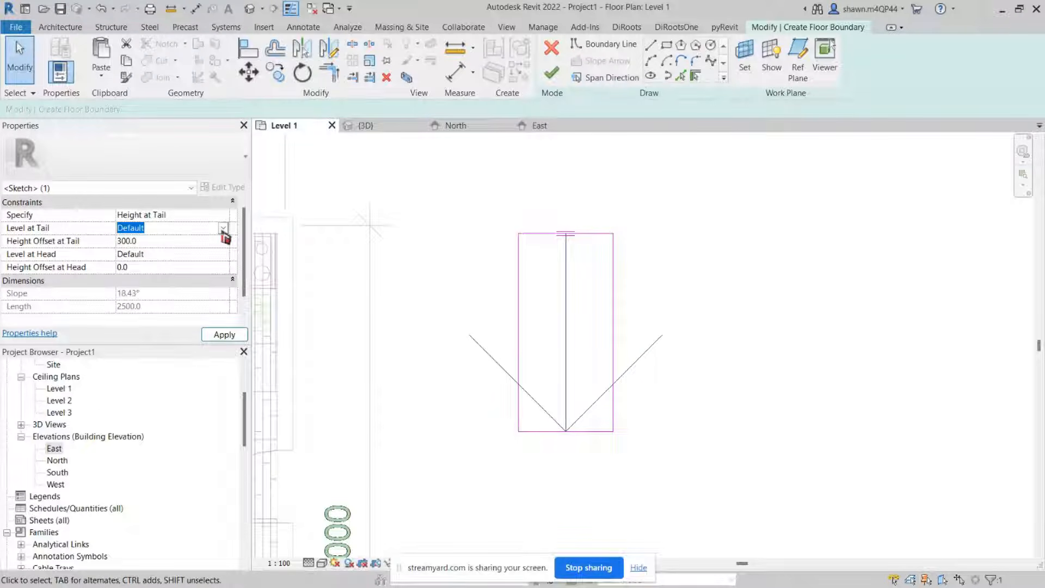
left_click(205, 241)
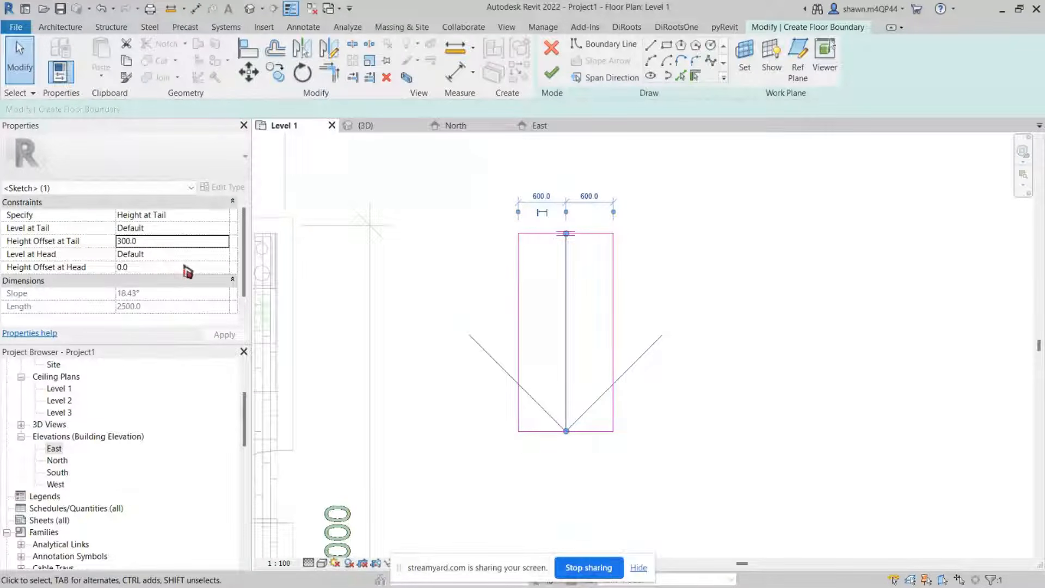
left_click(124, 267)
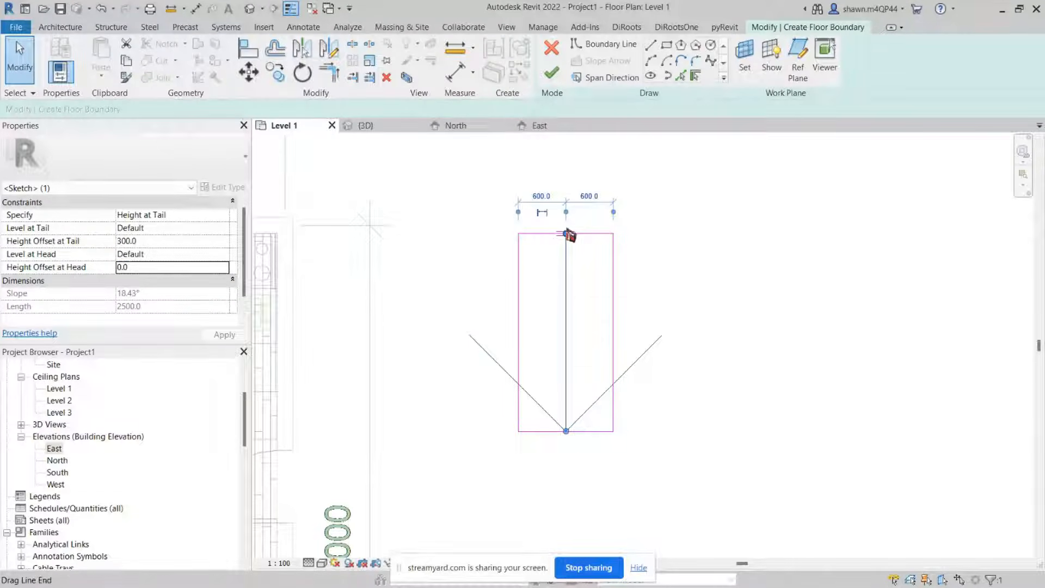
left_click(151, 241)
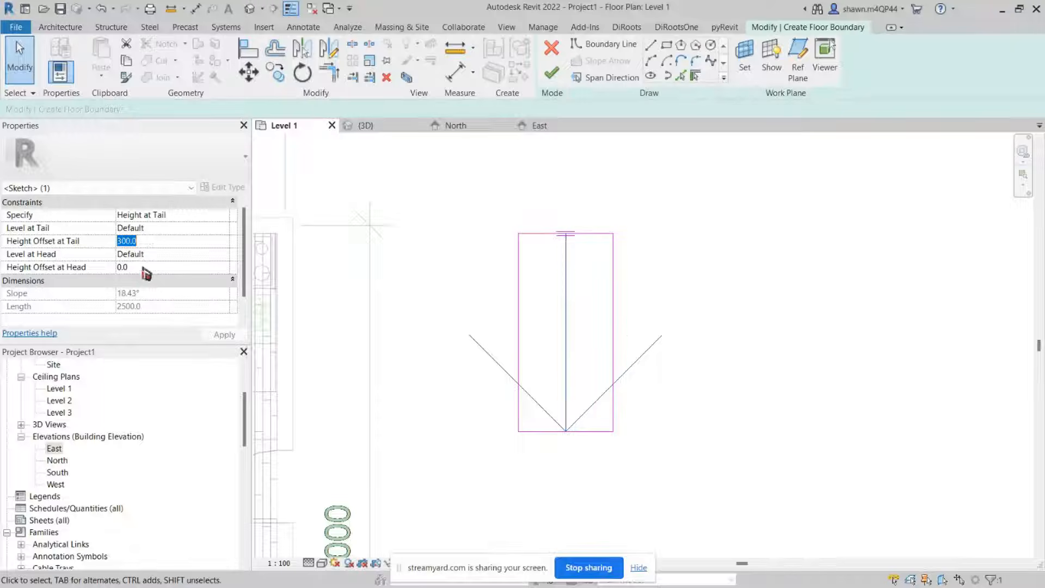
left_click(165, 243)
left_click_drag(137, 246, 111, 248)
type("6")
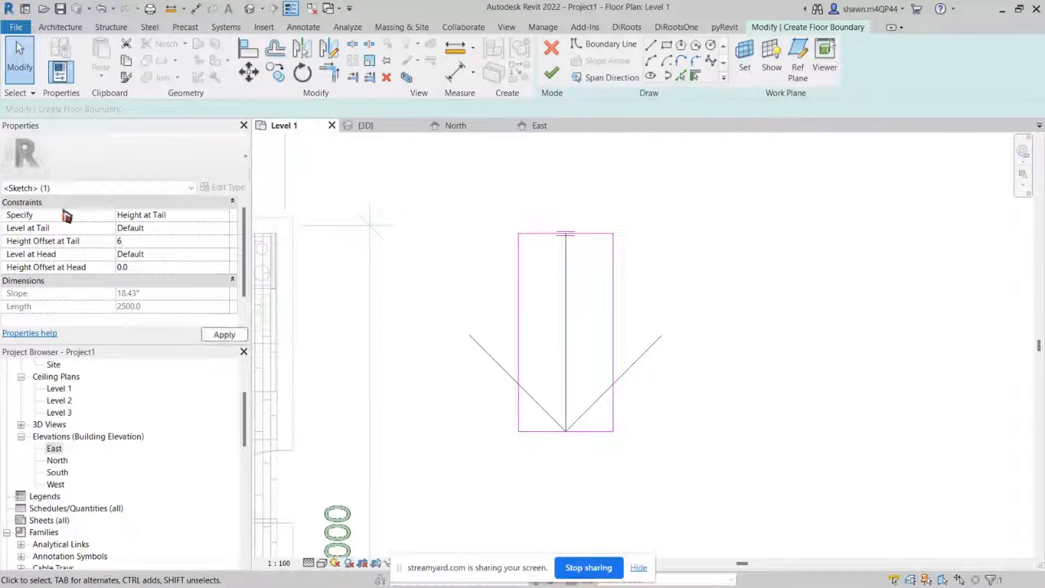
type("00")
left_click(214, 333)
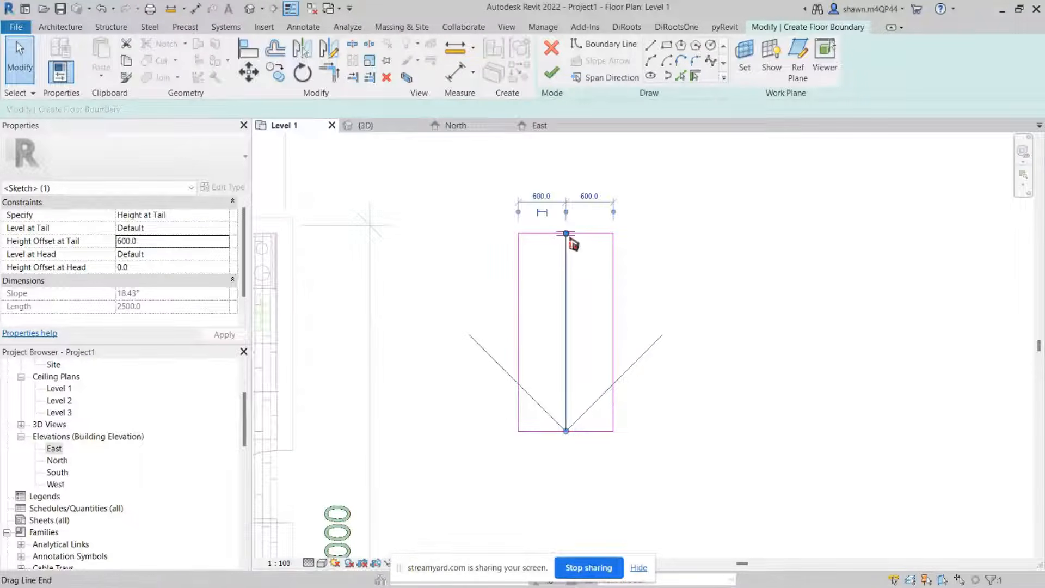
Step: Finish the sloped floor sketch
left_click(631, 242)
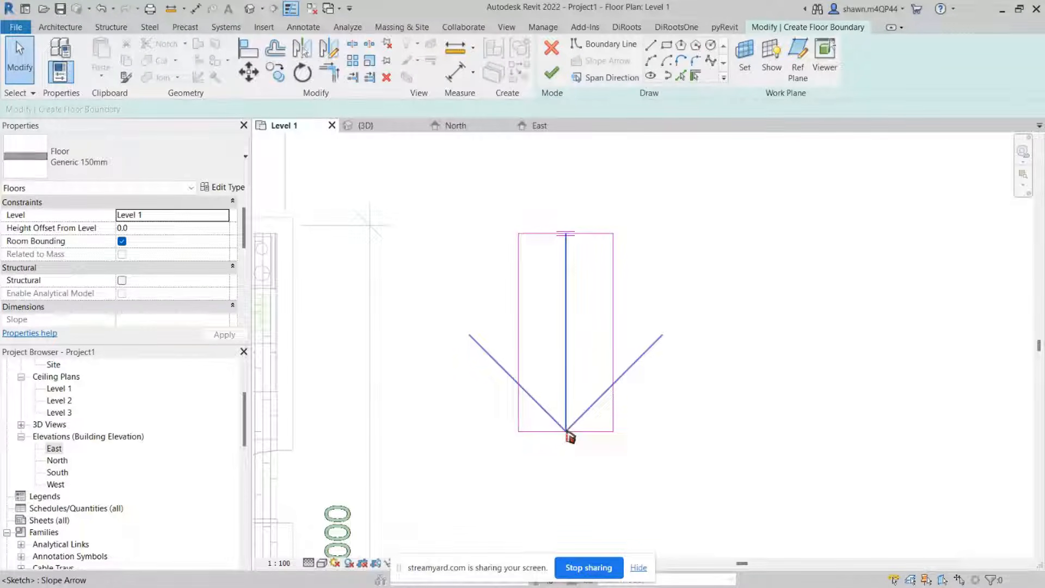
left_click(551, 82)
left_click(705, 320)
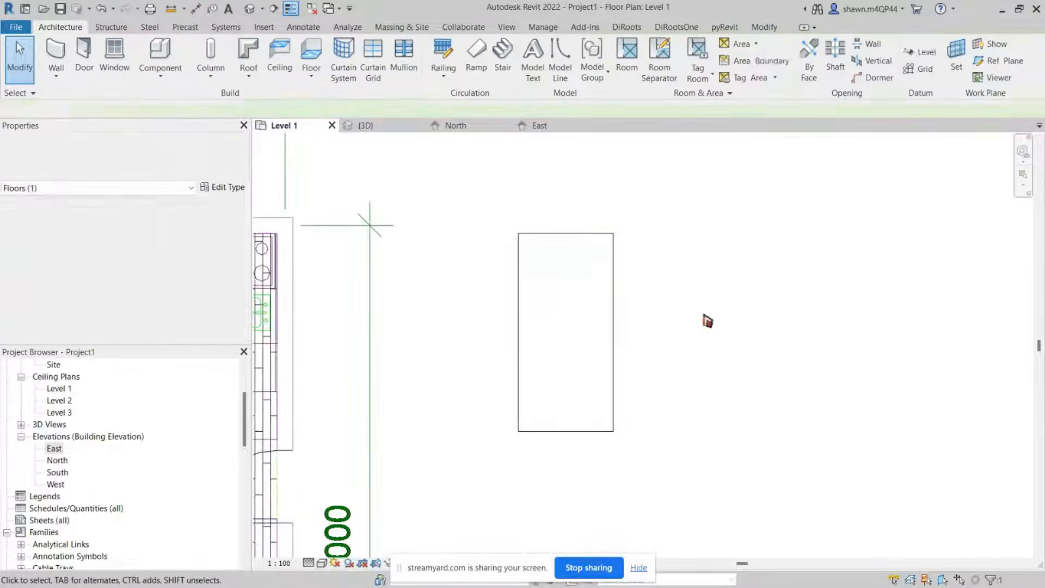
Step: Place a vertical section line just west of the new floor, looking east across it
scroll(708, 336, "down", 3)
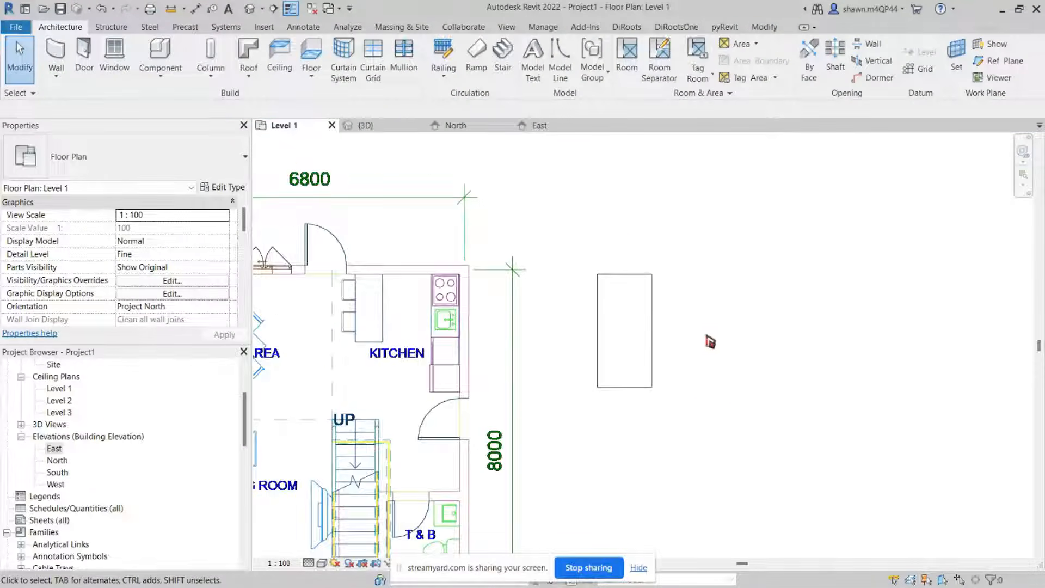
scroll(647, 346, "down", 1)
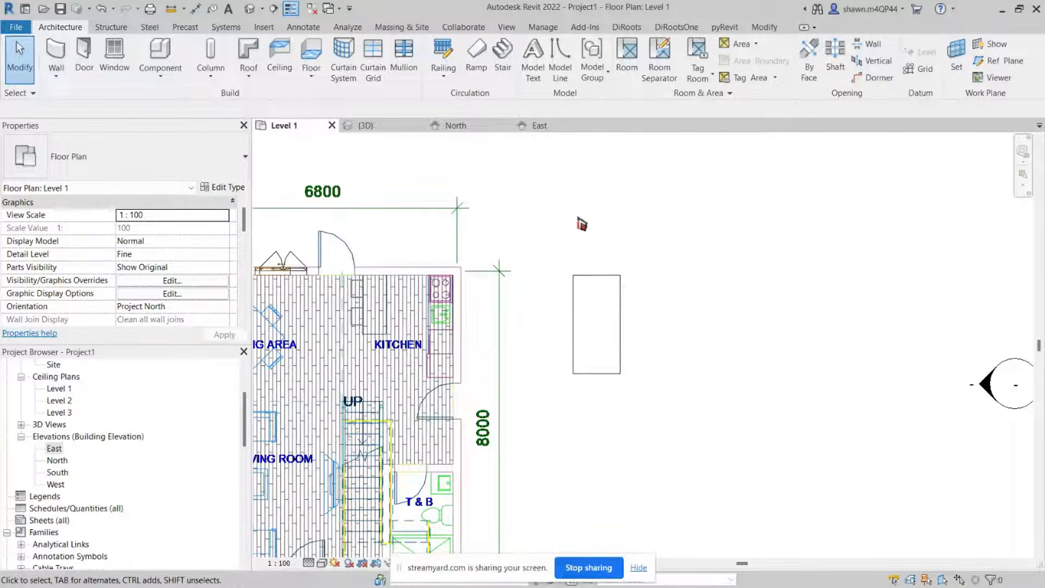
scroll(582, 223, "down", 5)
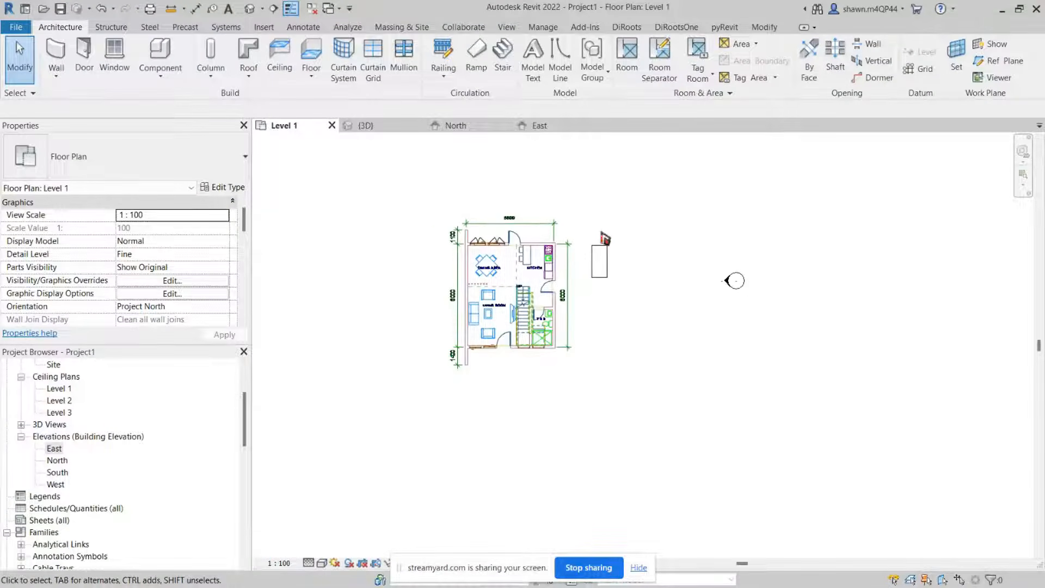
scroll(505, 194, "down", 2)
middle_click_drag(475, 197, 497, 327)
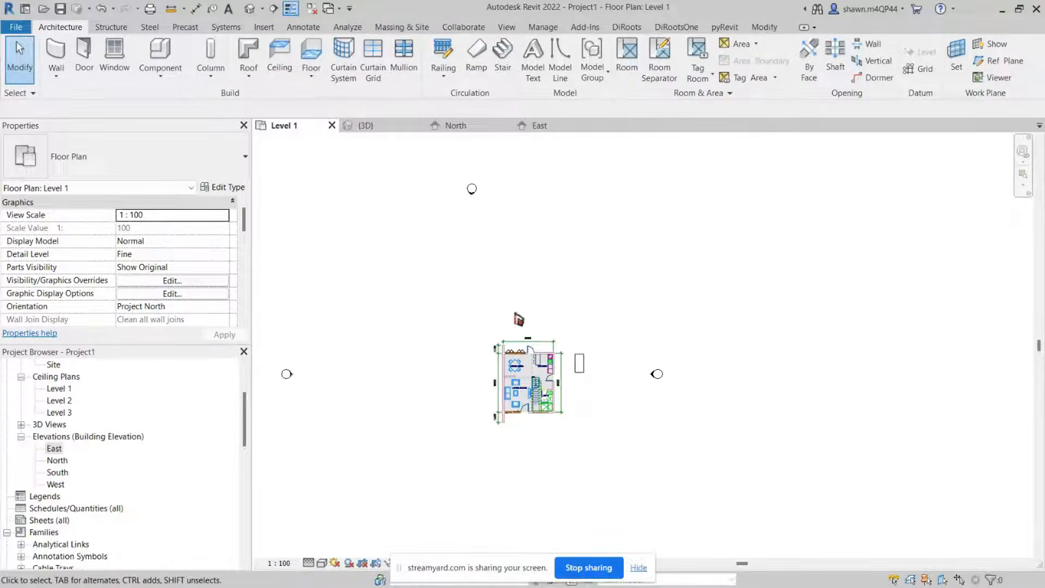
scroll(119, 433, "up", 2)
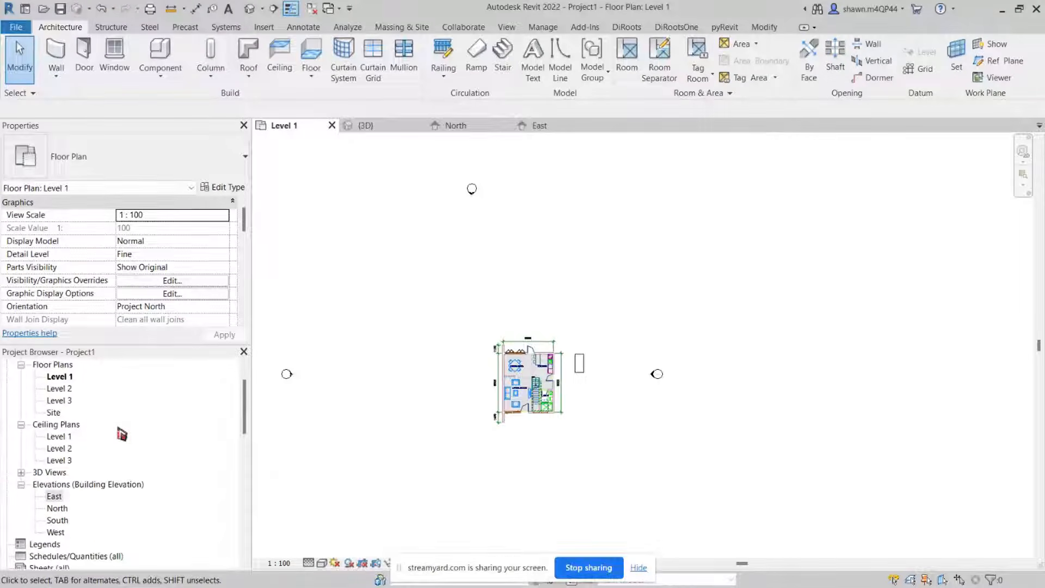
scroll(116, 437, "up", 1)
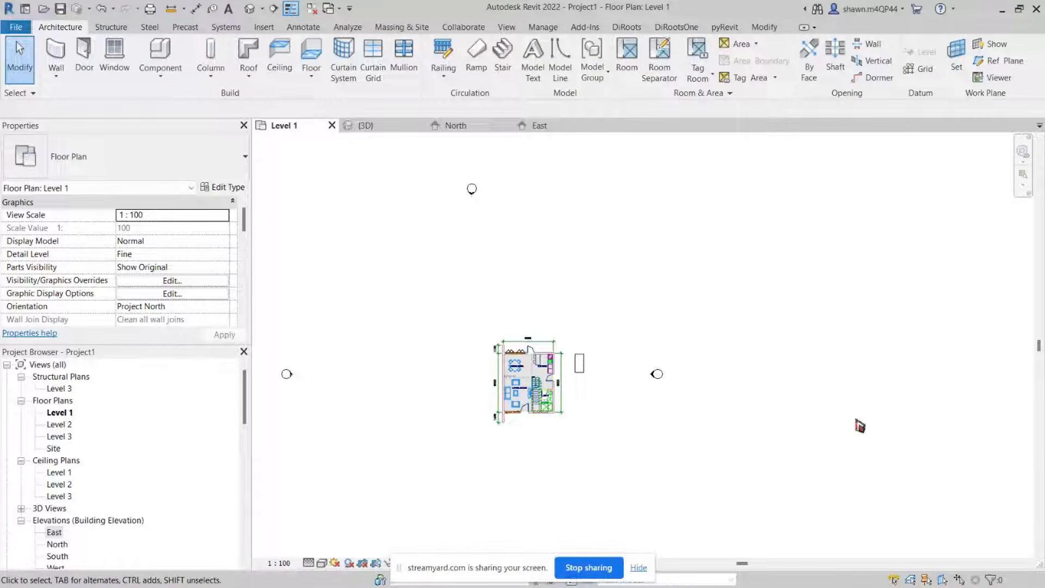
scroll(575, 353, "up", 5)
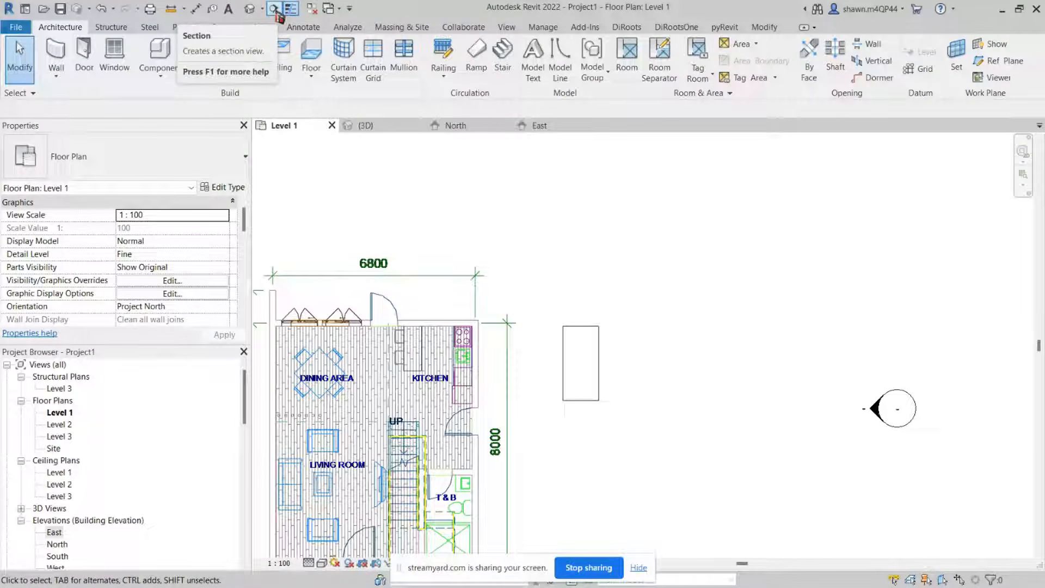
left_click(276, 11)
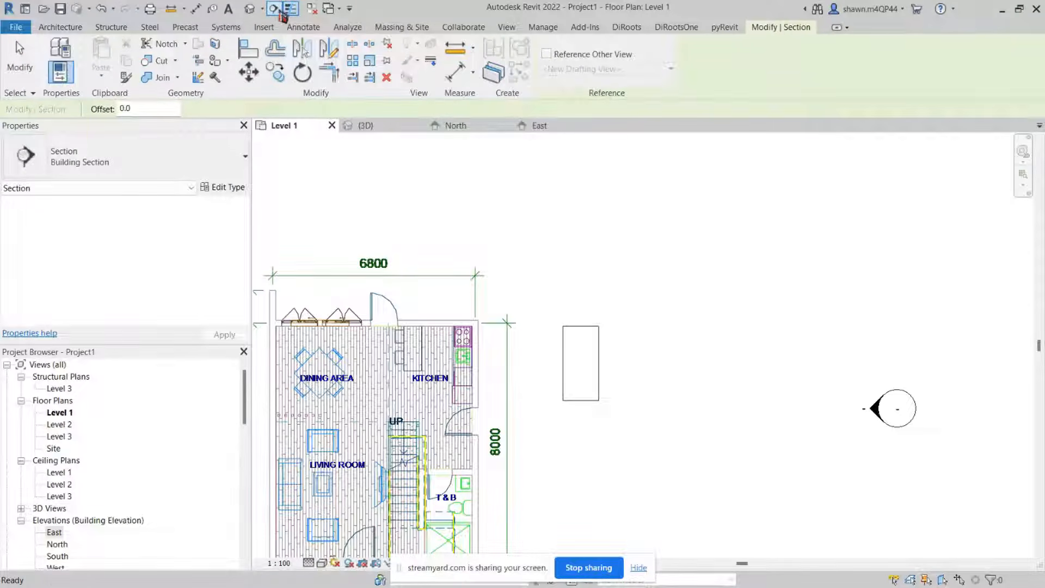
left_click(302, 28)
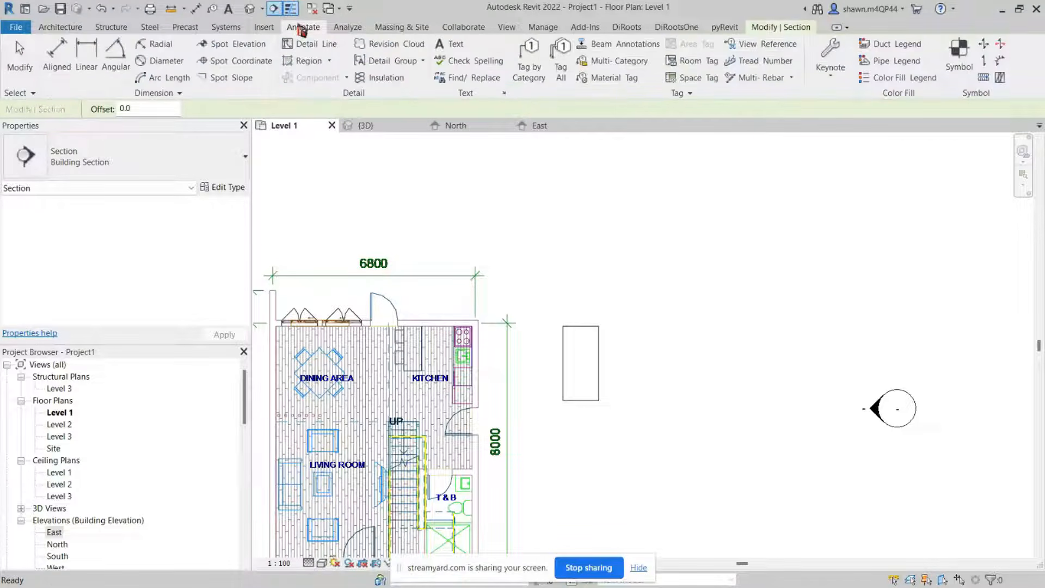
left_click(62, 28)
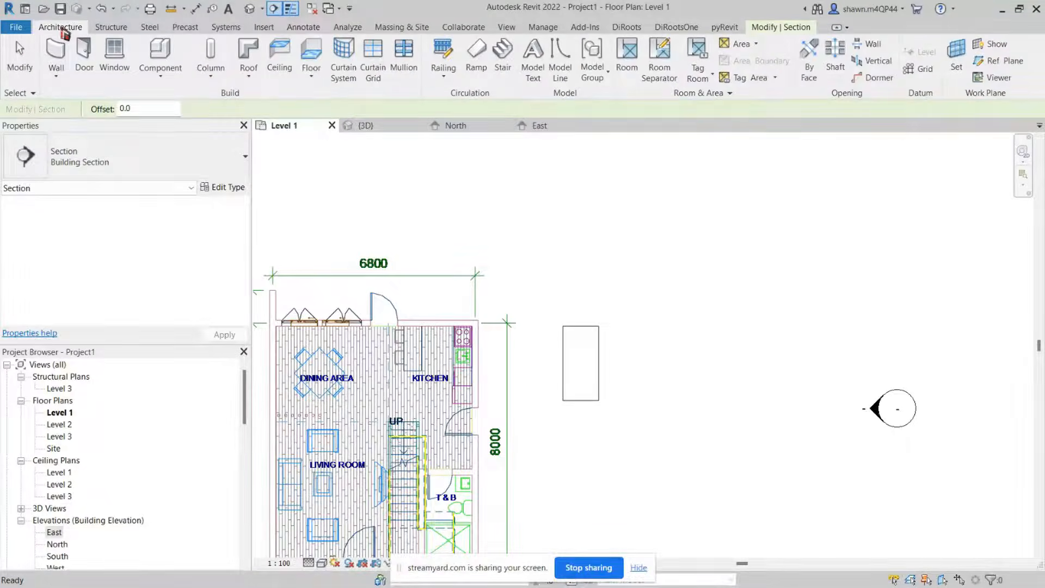
left_click(304, 28)
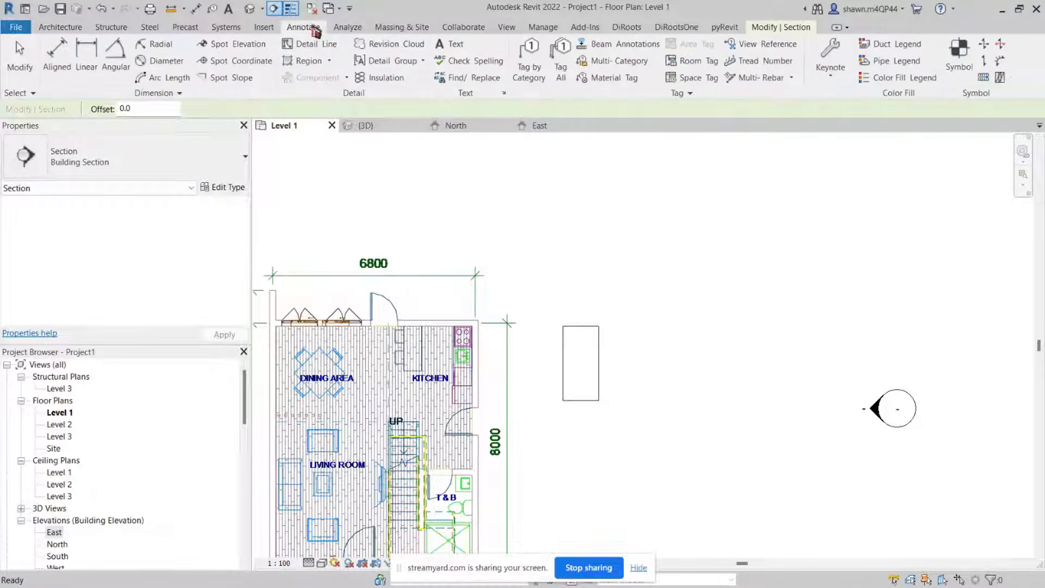
left_click(513, 30)
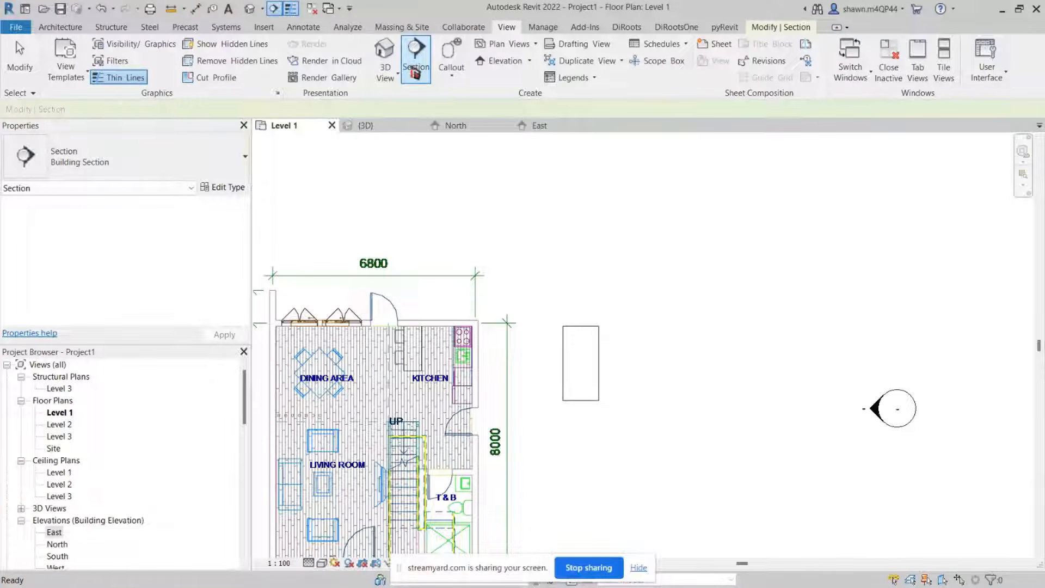
left_click(549, 303)
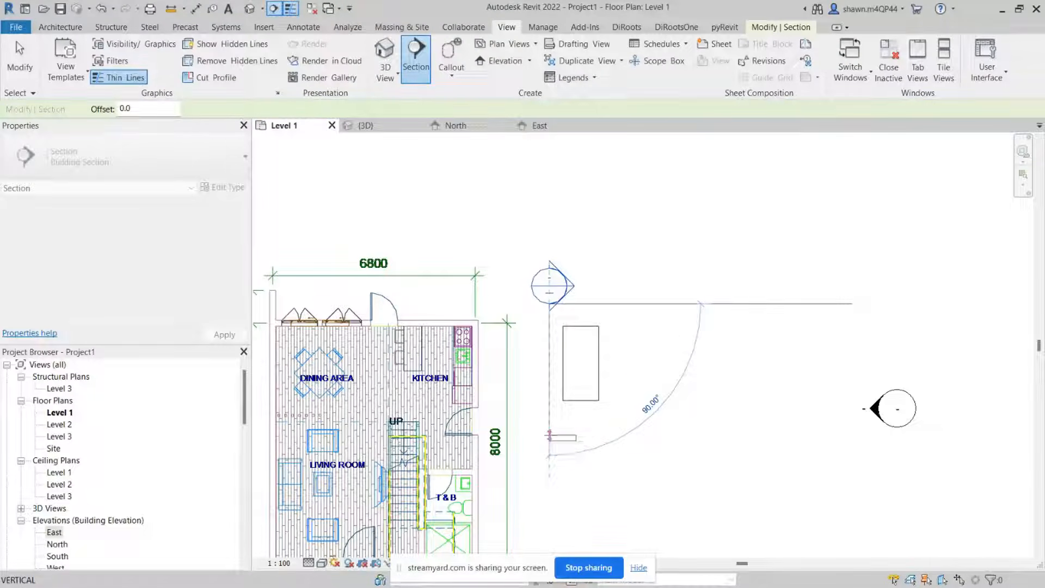
left_click(549, 435)
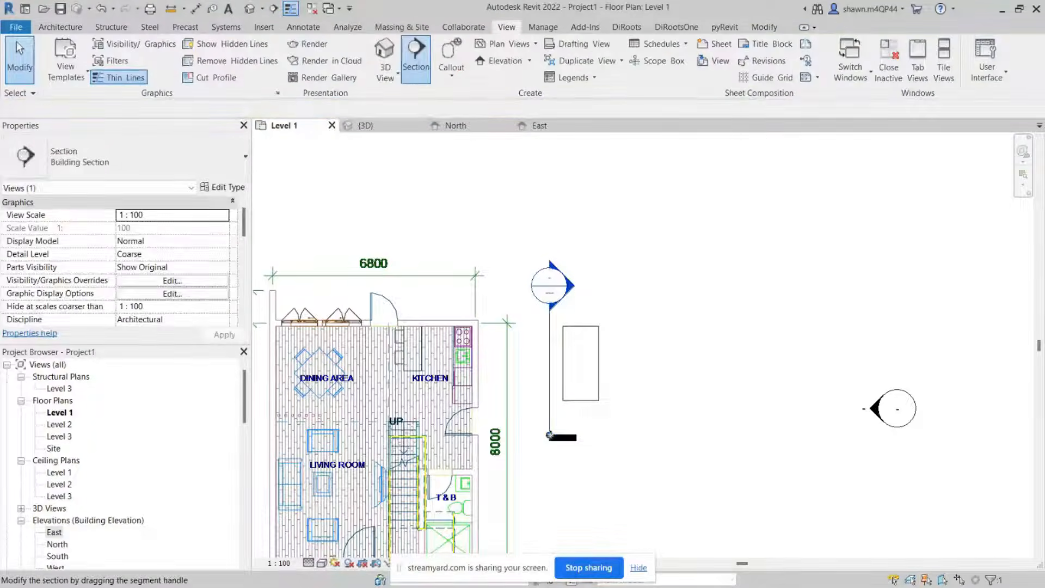
key("Escape")
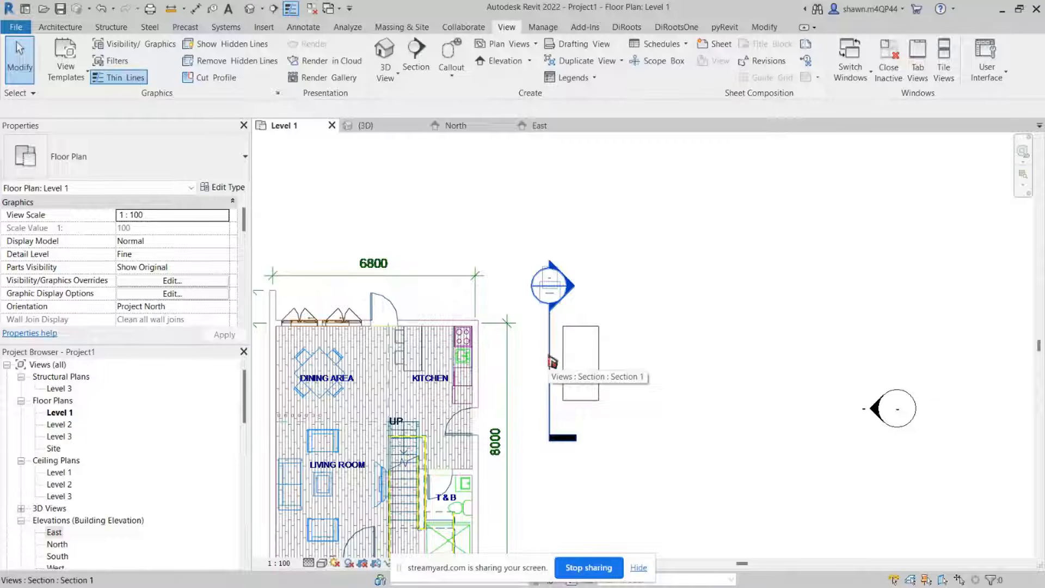
Step: Open the new section view and examine the sloped floor
scroll(155, 417, "down", 3)
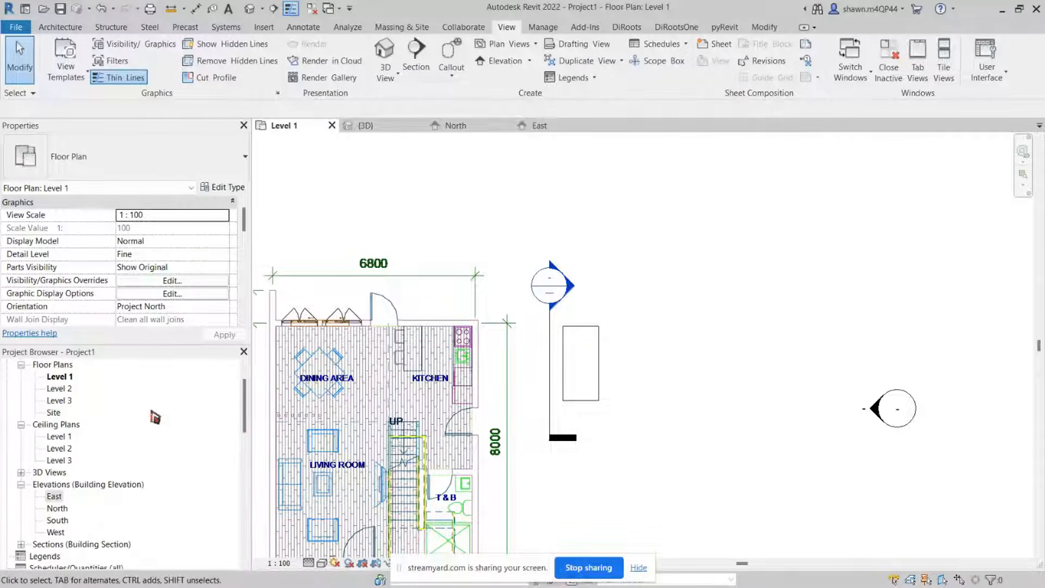
scroll(155, 417, "down", 4)
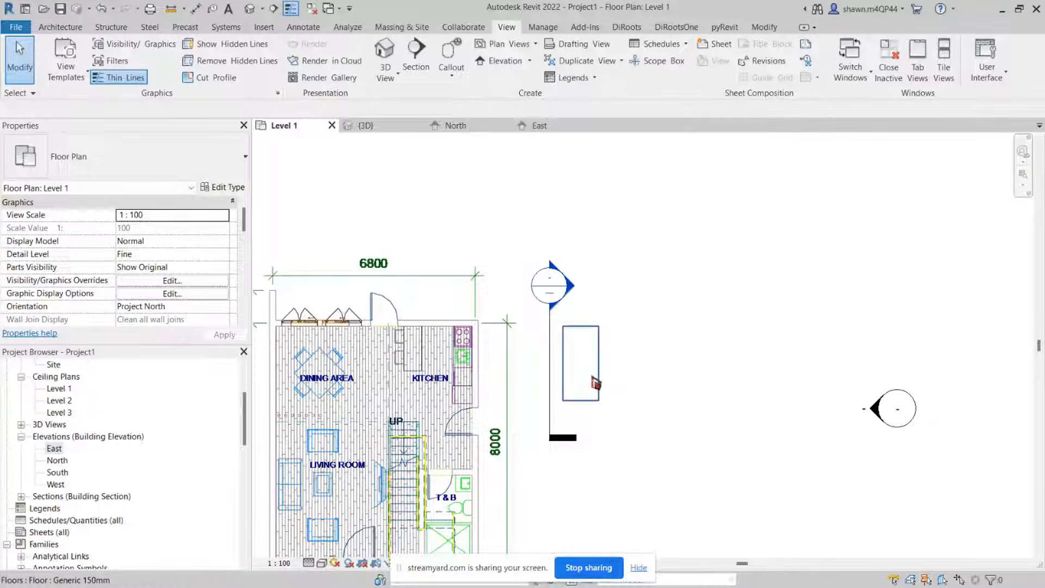
scroll(587, 352, "down", 2)
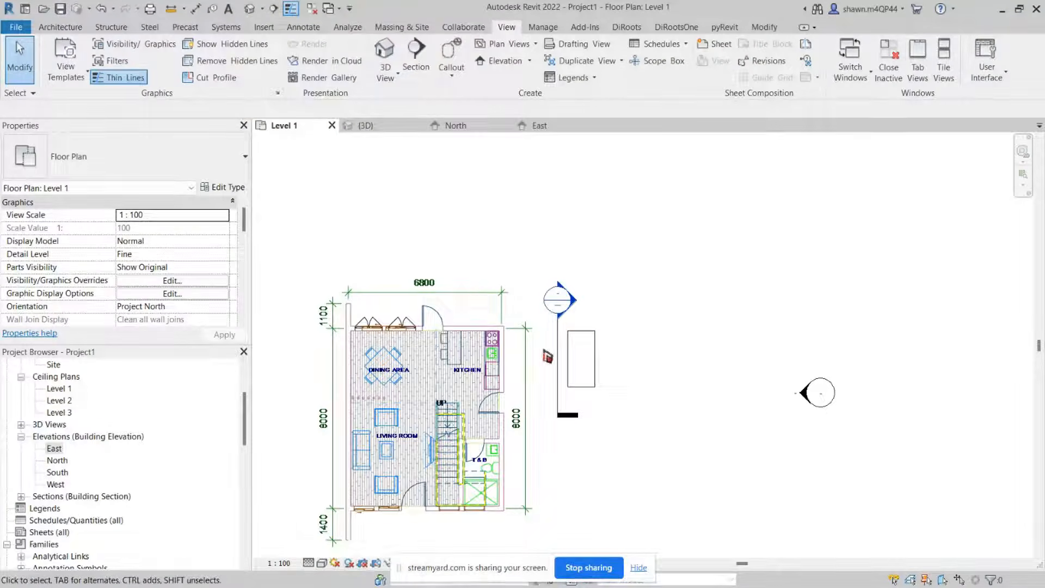
scroll(558, 333, "up", 2)
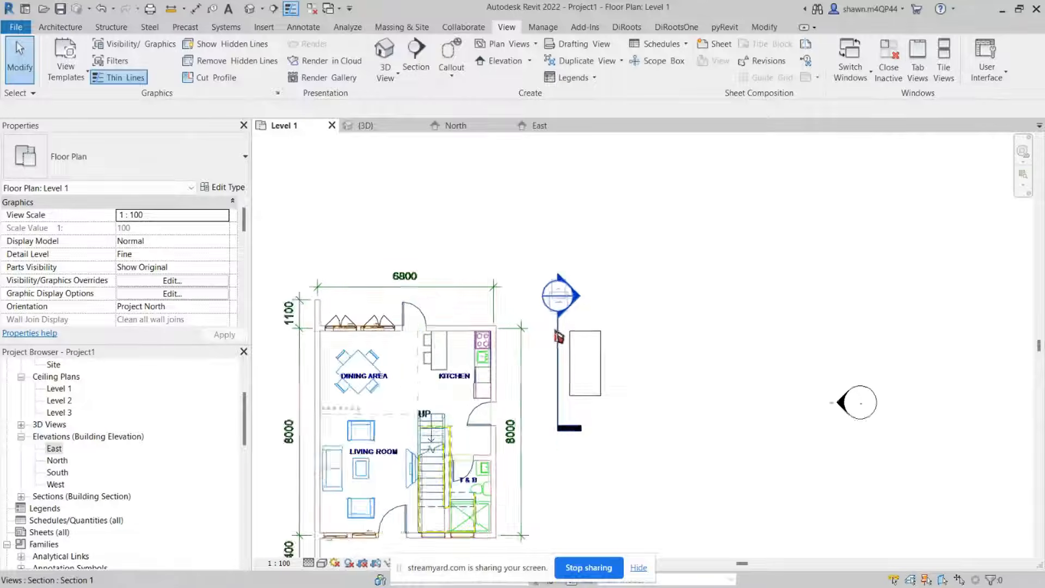
left_click(561, 334)
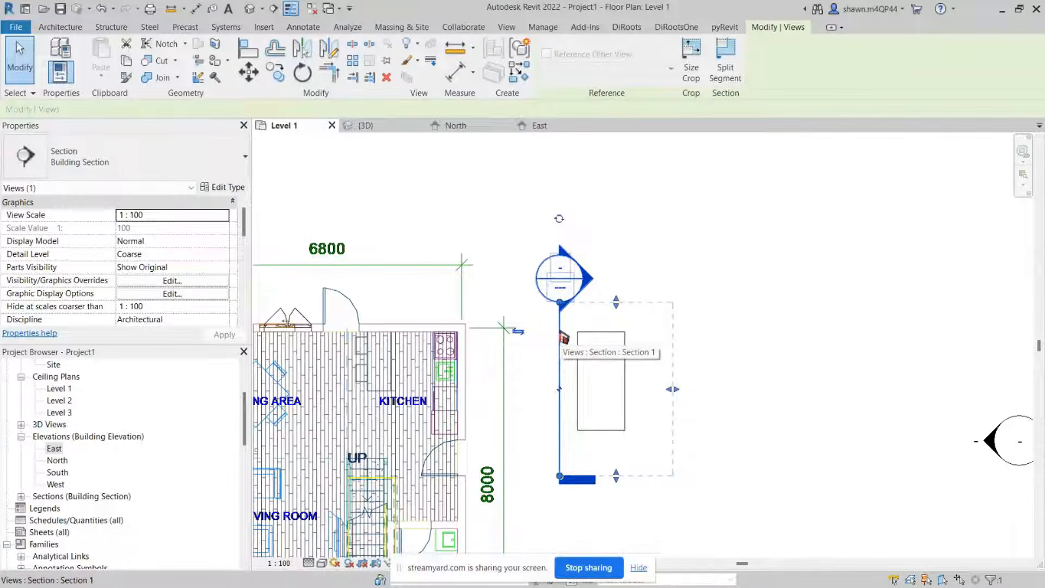
right_click(563, 337)
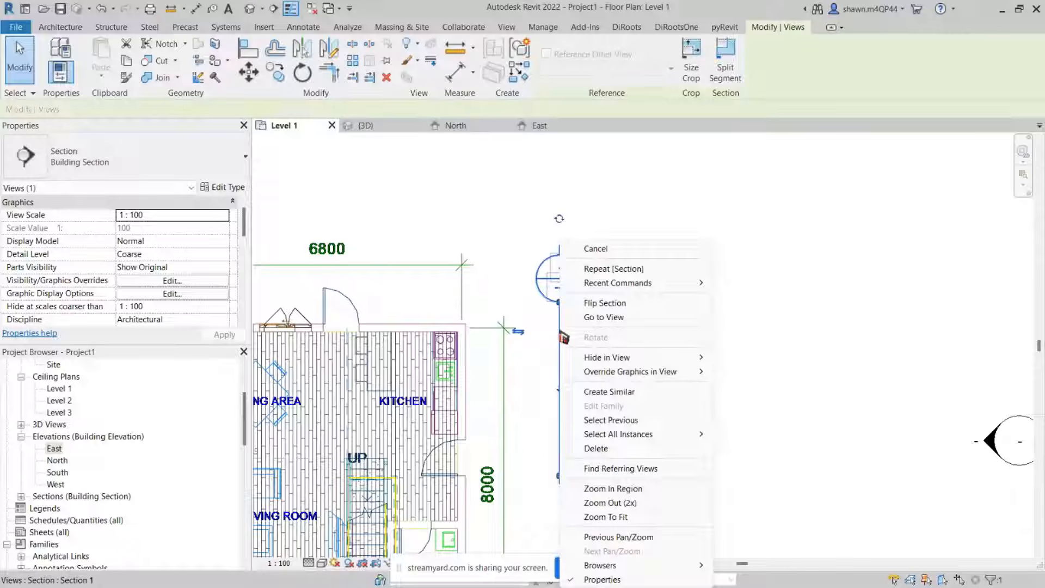
left_click(583, 318)
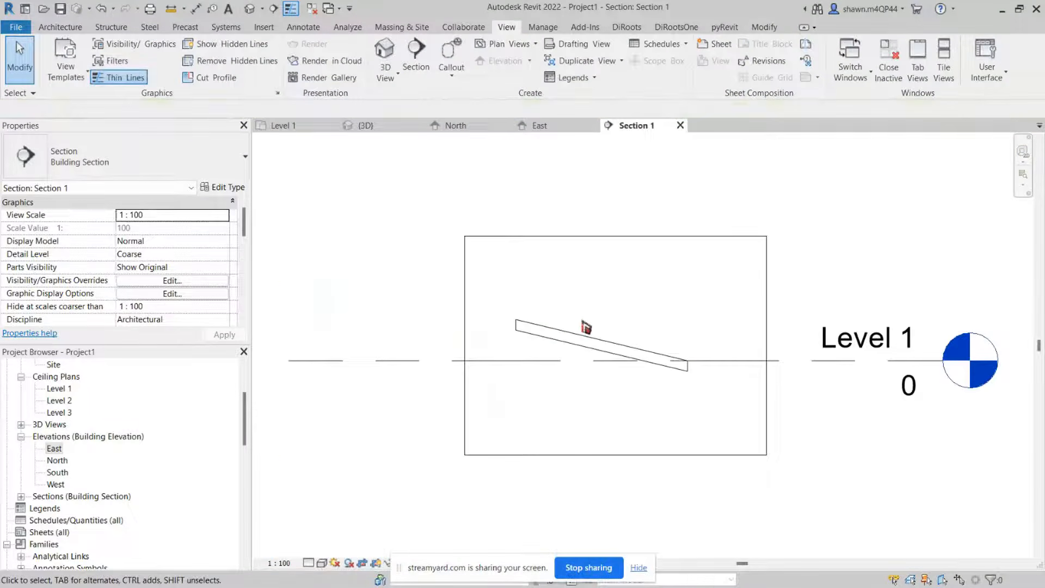
scroll(693, 343, "up", 4)
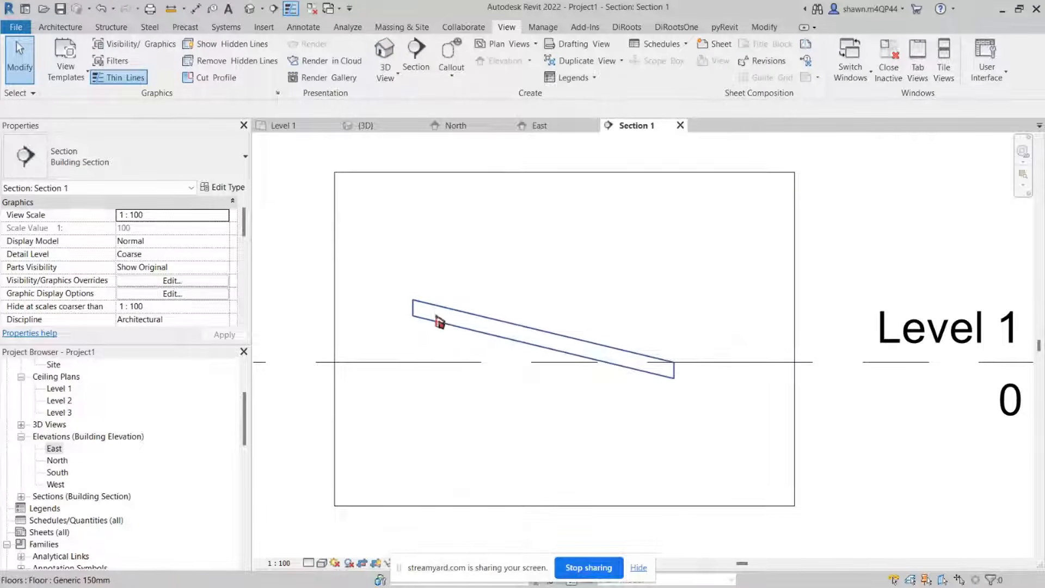
scroll(447, 321, "up", 3)
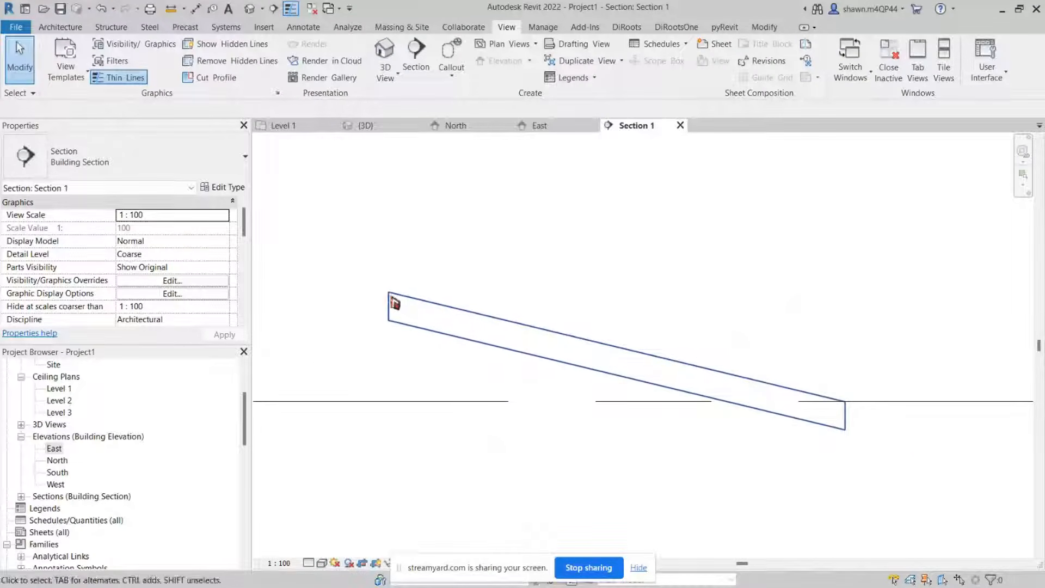
scroll(401, 304, "up", 2)
scroll(402, 305, "down", 3)
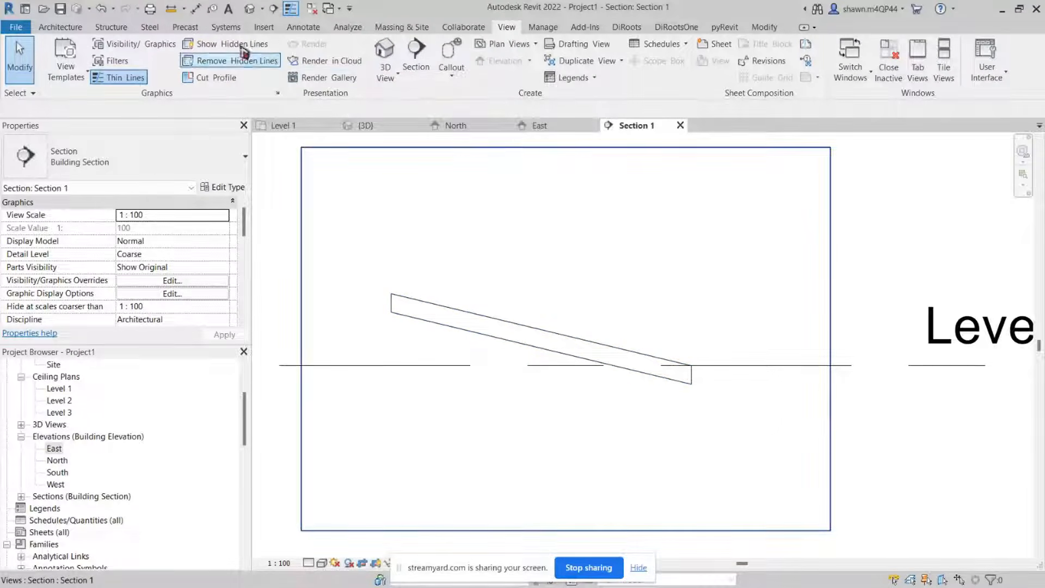
Step: Draw a vertical detail line about 600 mm from the sloped floor's high end down to Level 1 in the section
left_click(176, 16)
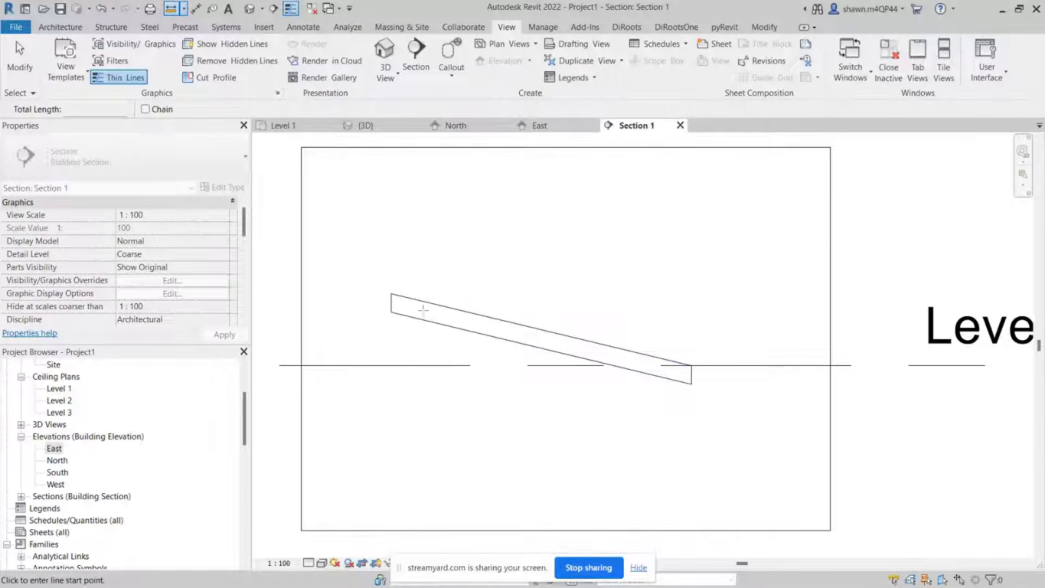
left_click(391, 294)
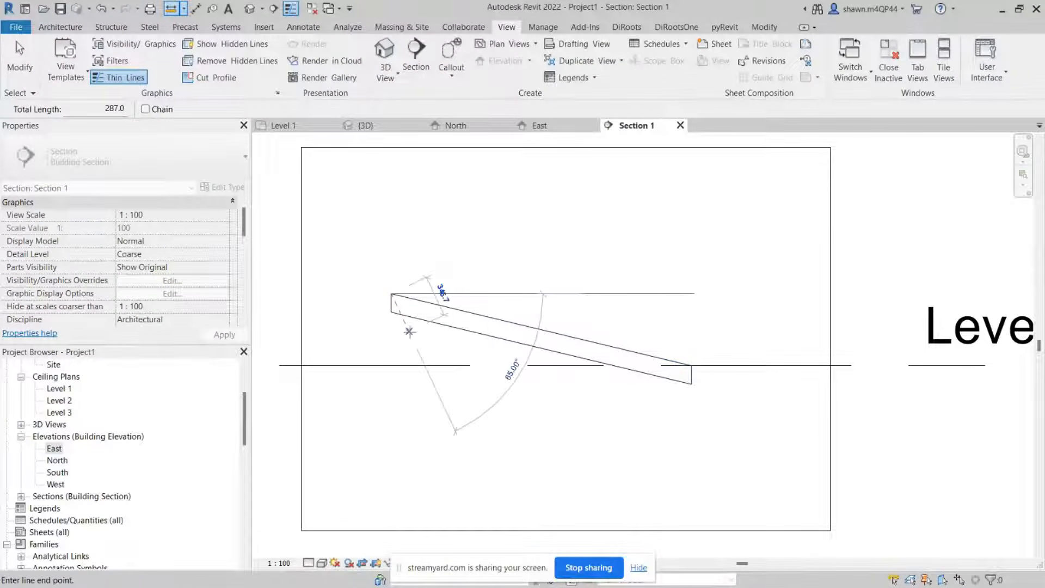
scroll(391, 365, "down", 3)
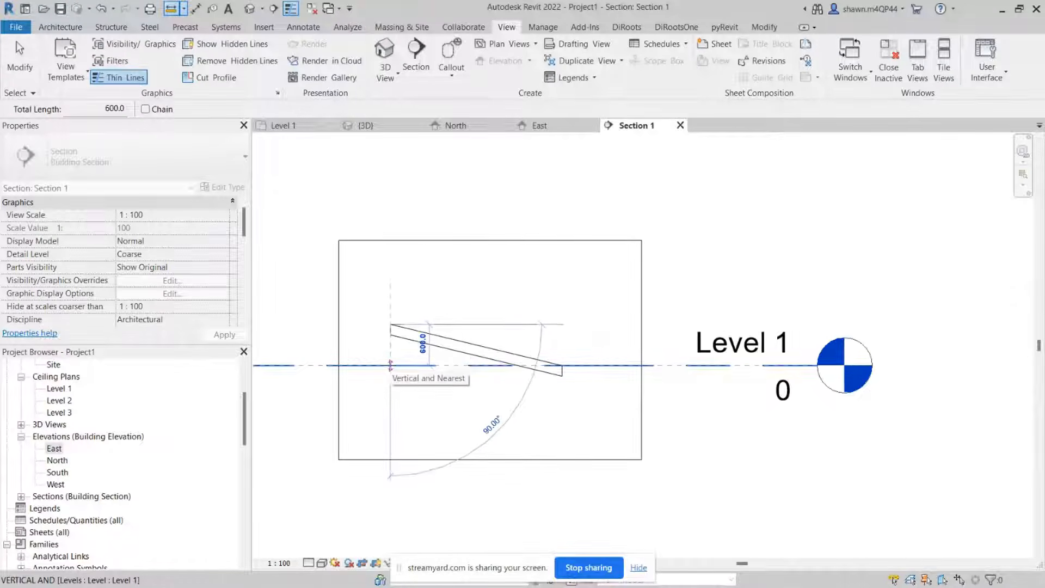
scroll(390, 365, "up", 2)
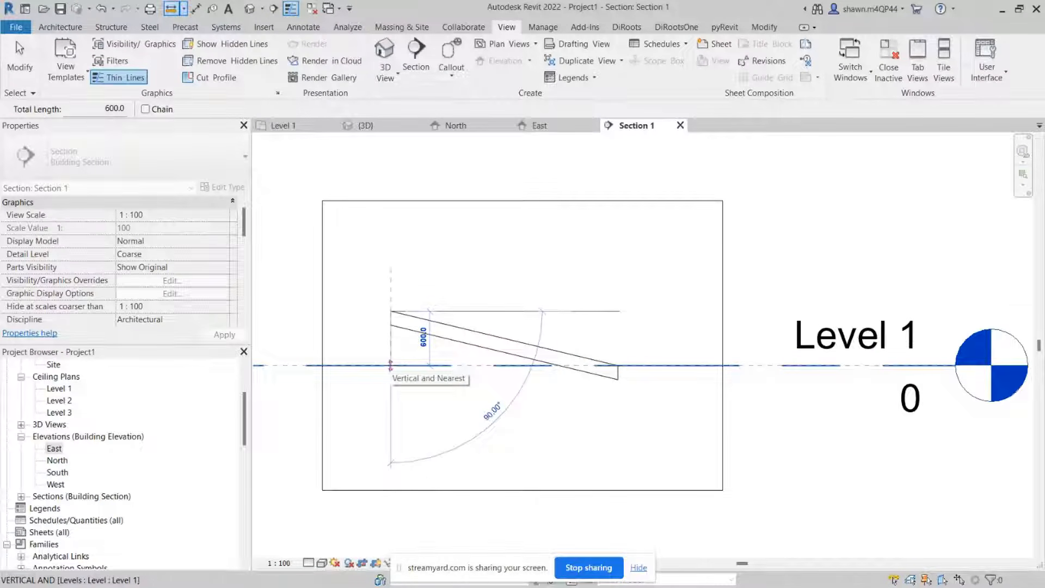
left_click(390, 364)
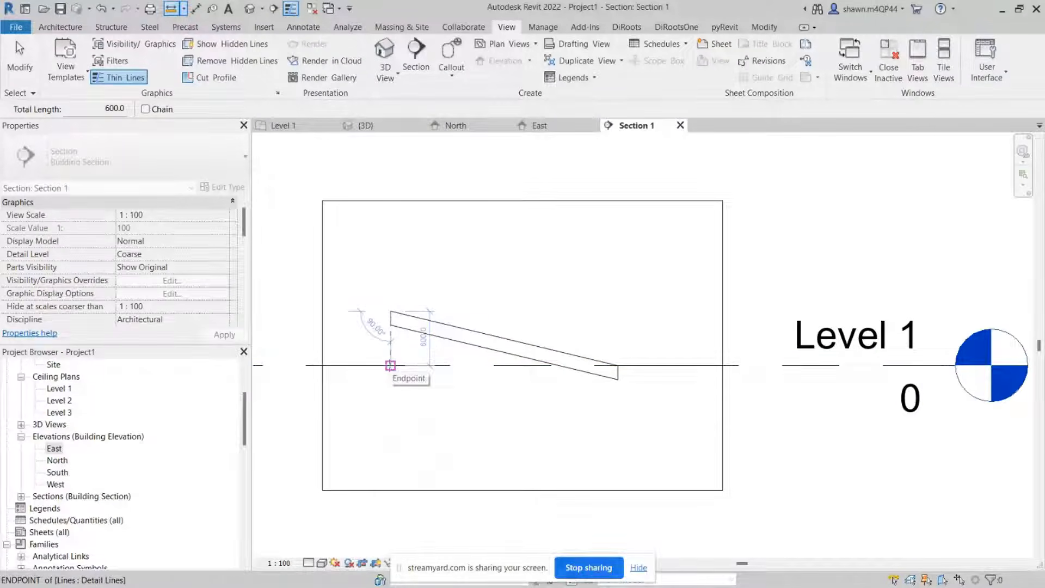
Step: Sketch a rectangular Generic 150mm floor about 1800 x 3200 mm east of the section line on Level 1 and finish it
left_click(295, 127)
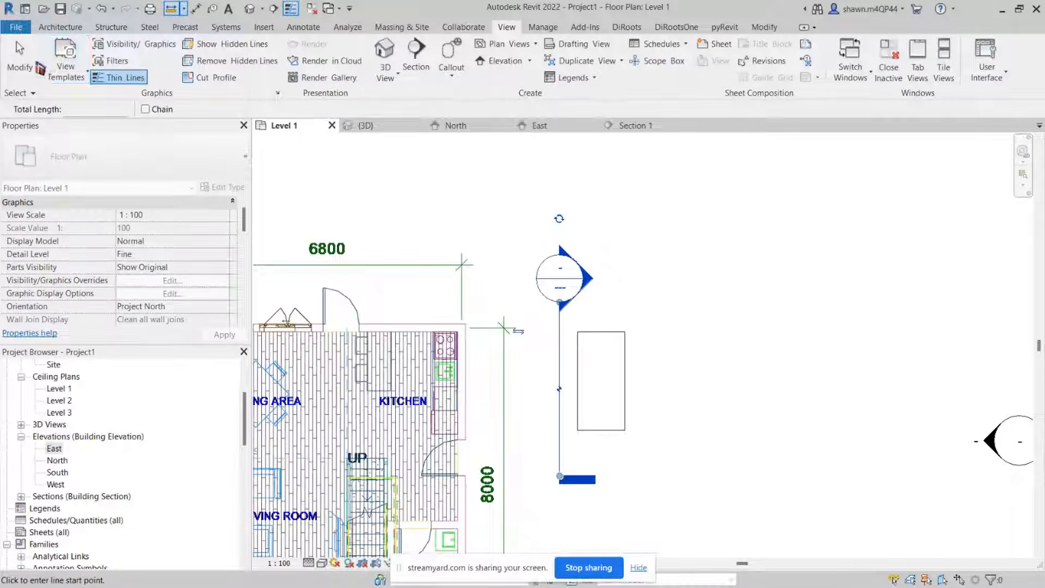
left_click(61, 28)
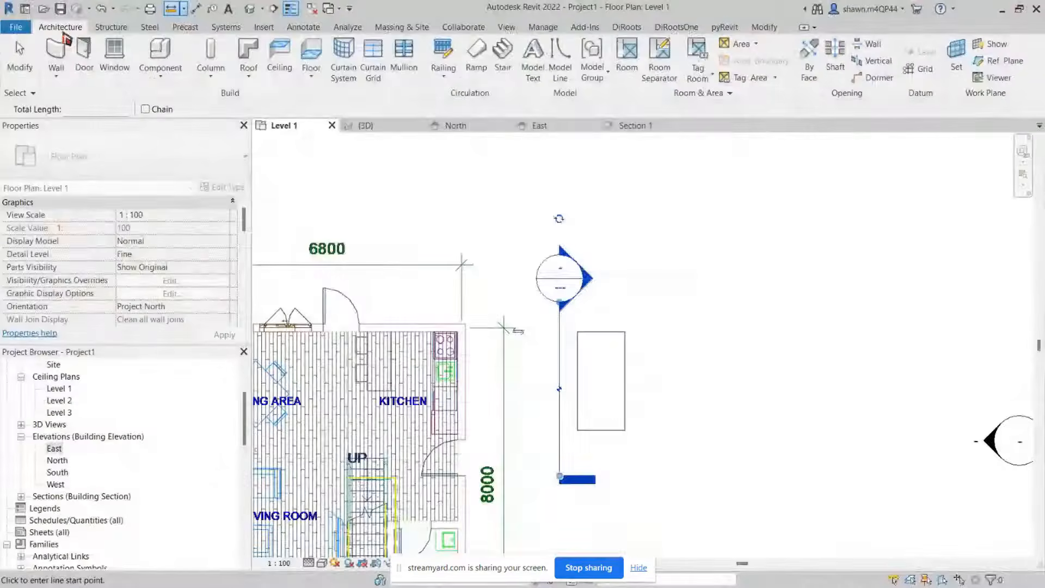
key("super")
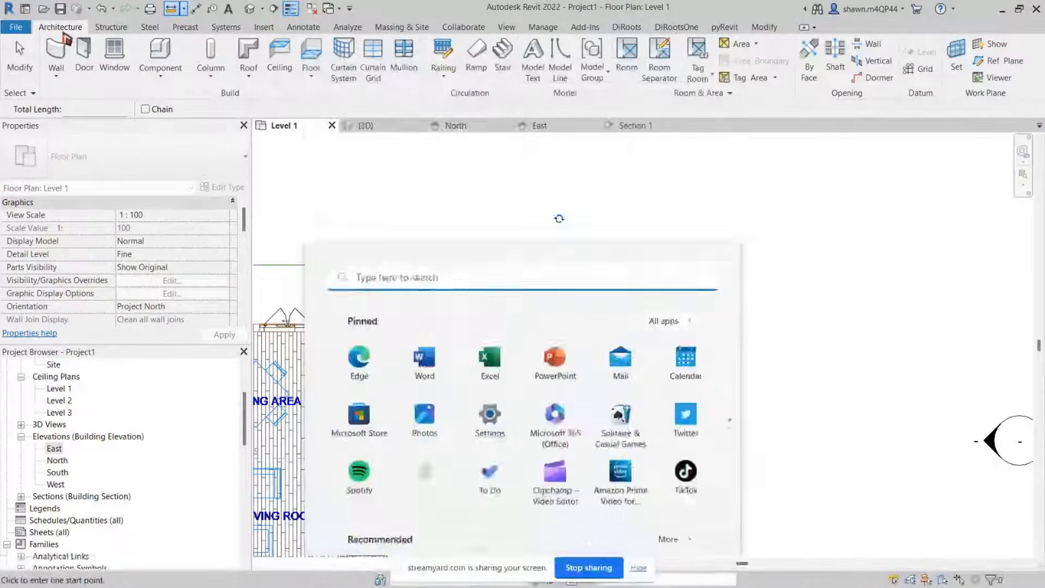
key("super")
key("Escape")
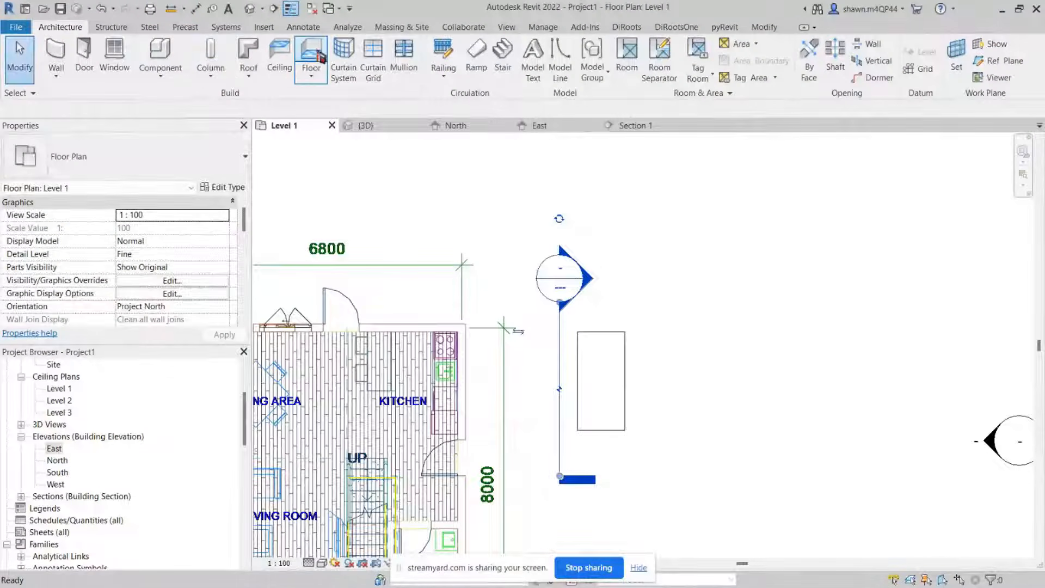
left_click(320, 56)
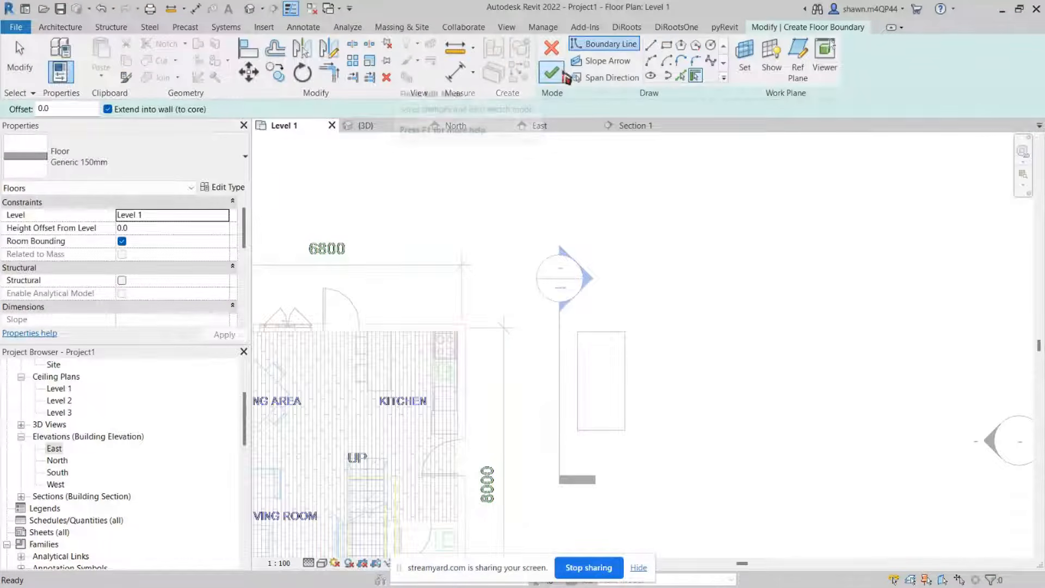
left_click(666, 44)
middle_click_drag(657, 421, 511, 297)
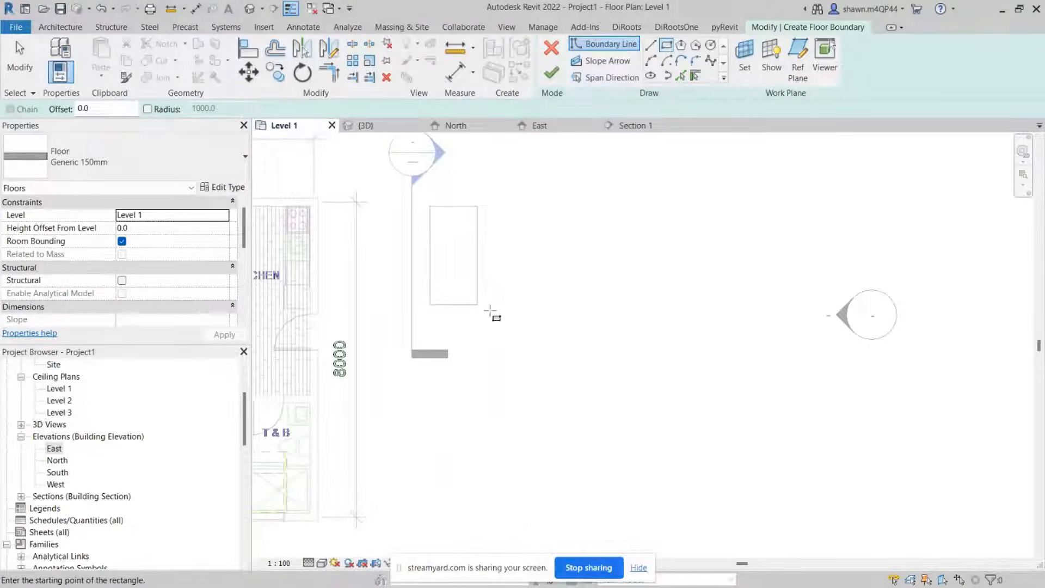
left_click(525, 206)
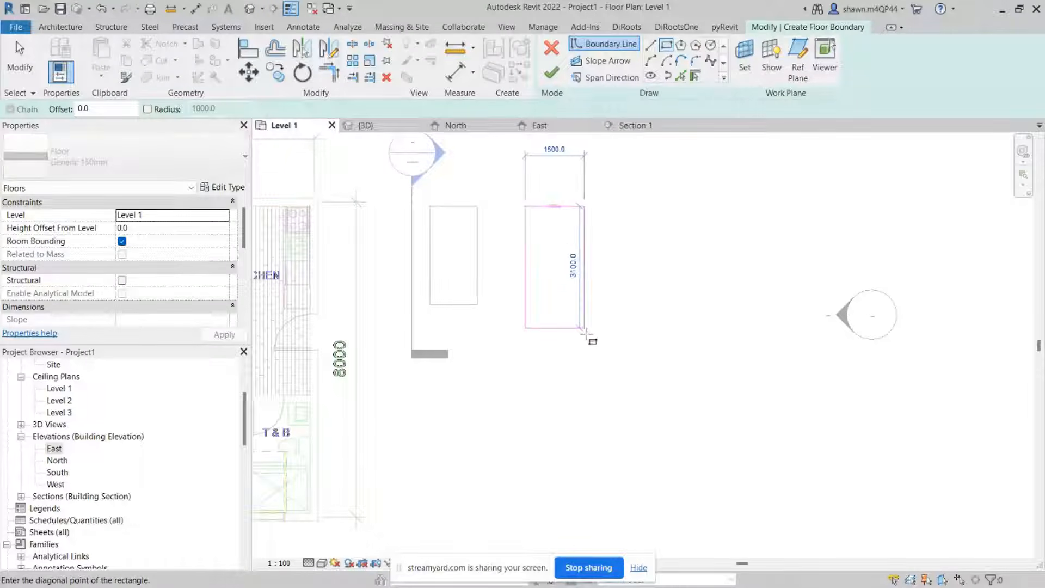
left_click(596, 331)
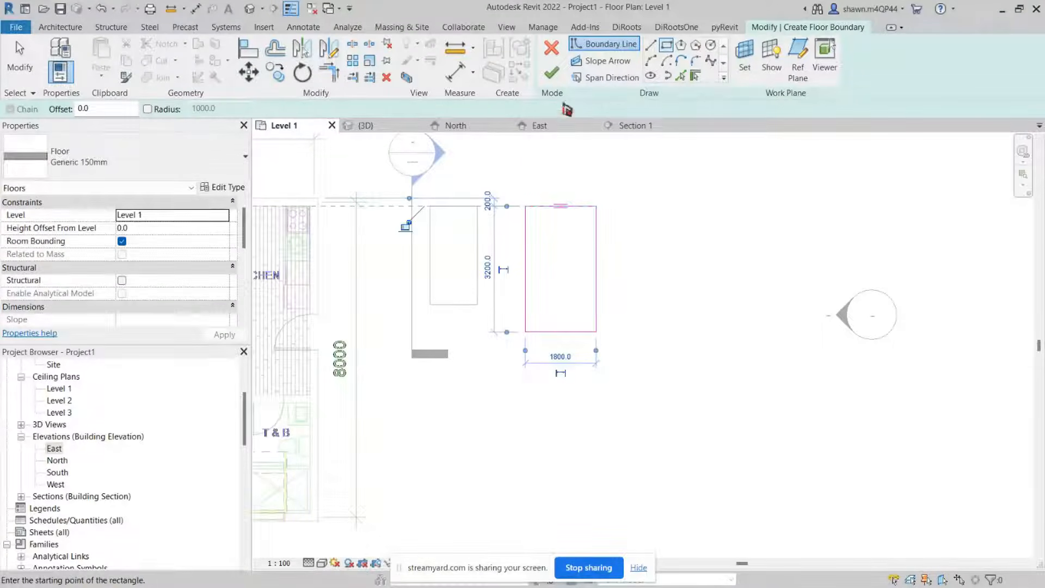
left_click(557, 74)
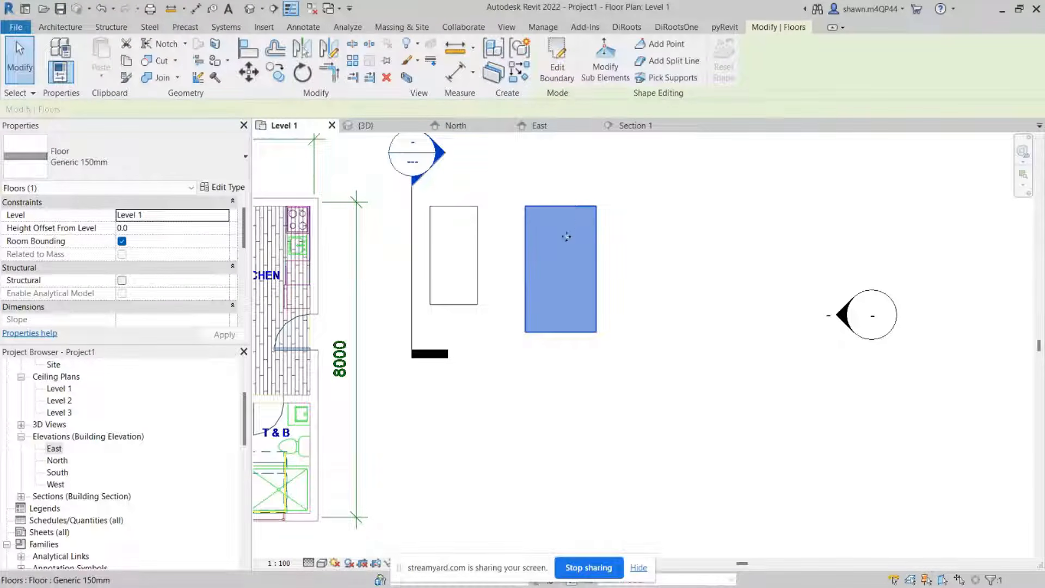
Step: Using Modify Sub Elements, raise the new floor's north edge to 500 and dismiss the warning
scroll(568, 222, "up", 3)
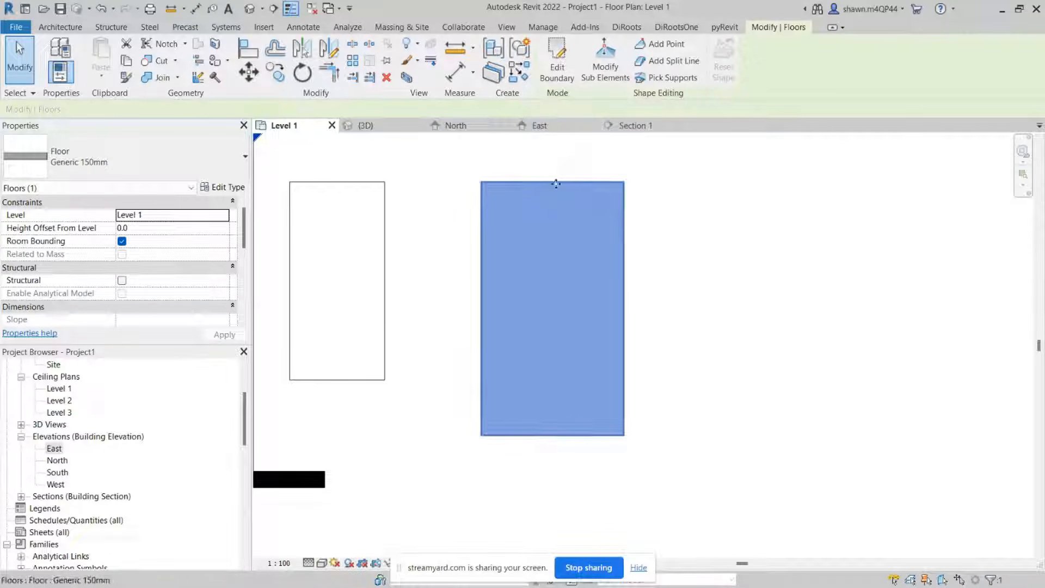
left_click(615, 80)
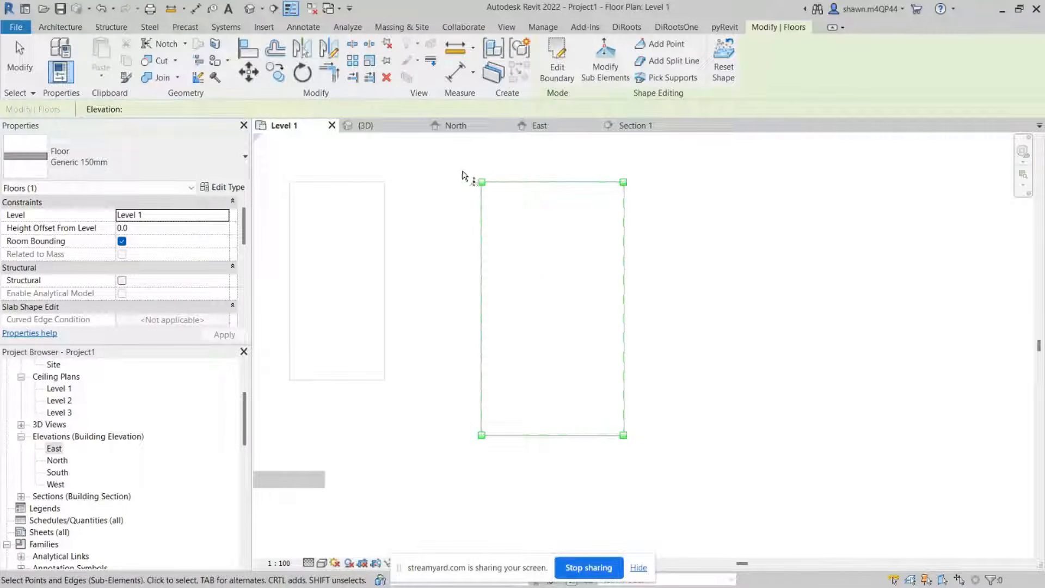
left_click(479, 181)
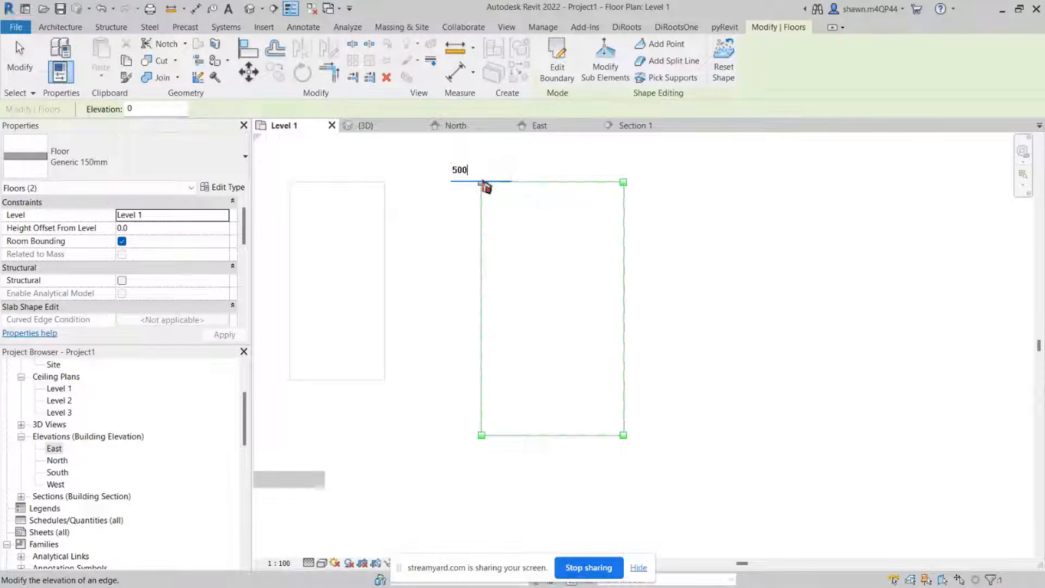
key("Return")
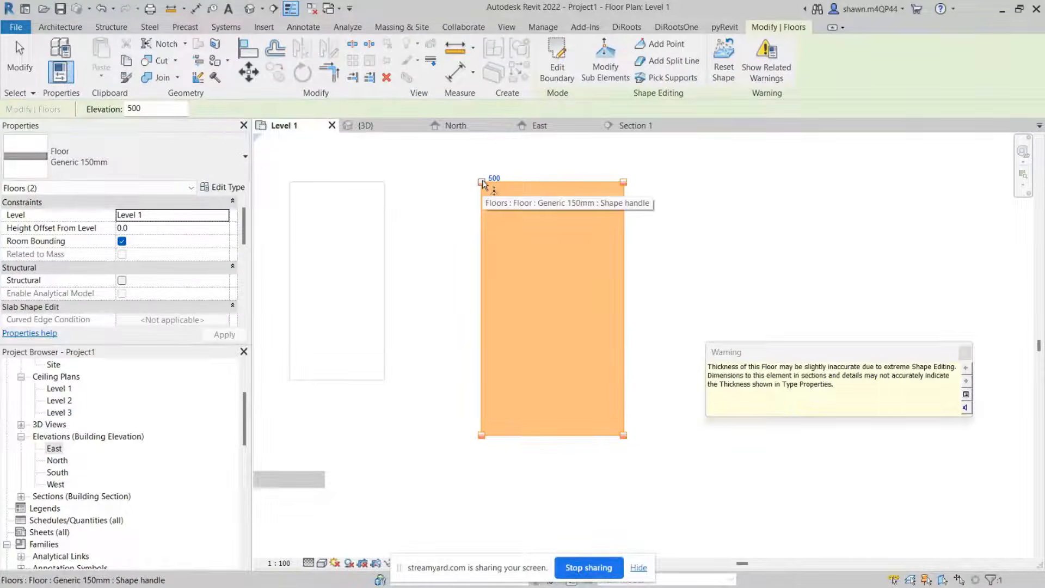
left_click(965, 355)
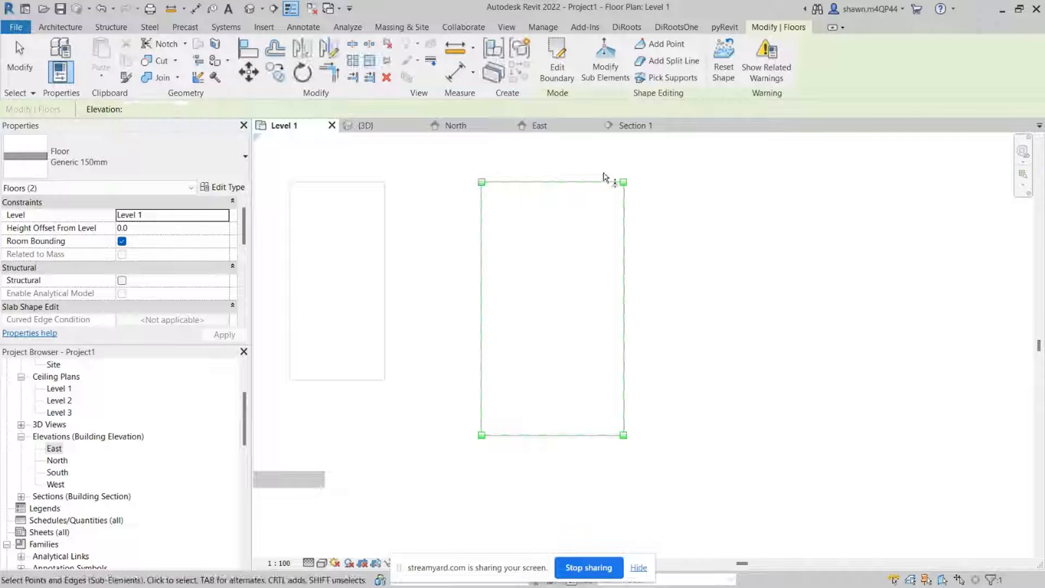
Step: Set the elevation of the new floor's north-east corner point to 300
left_click_drag(586, 158, 699, 232)
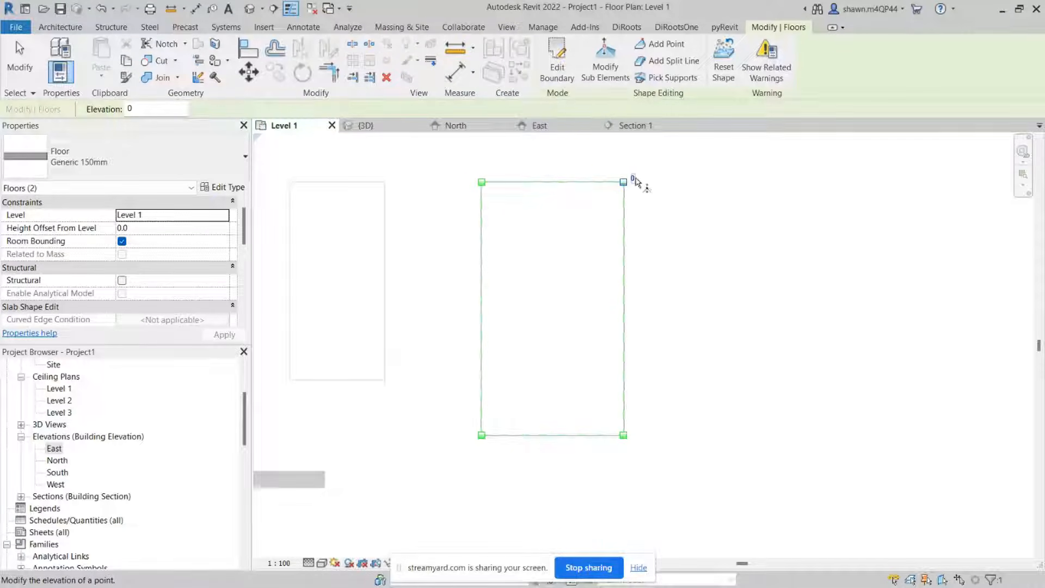
left_click(634, 179)
type("300")
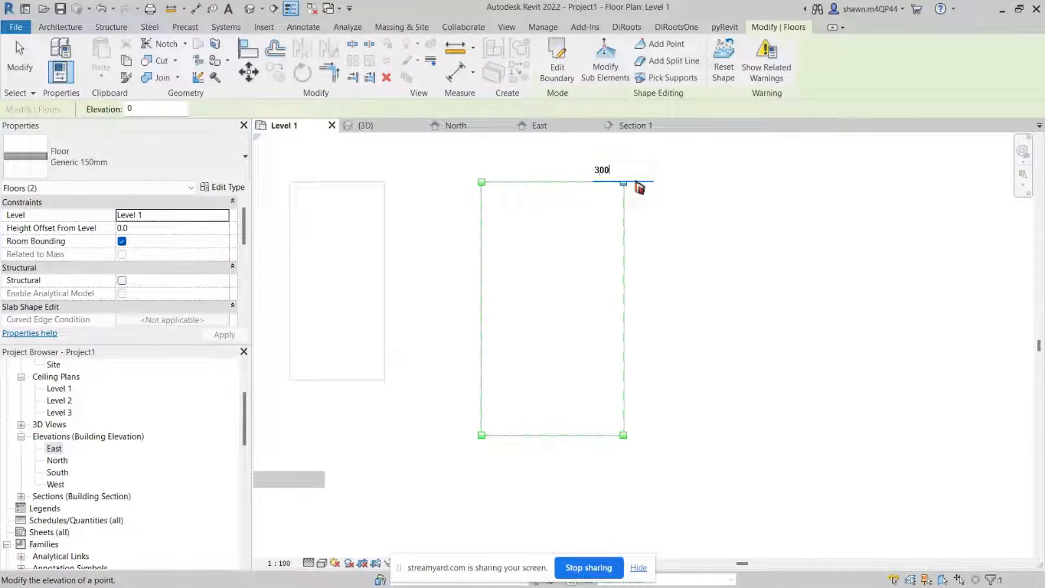
key("Return")
left_click(668, 235)
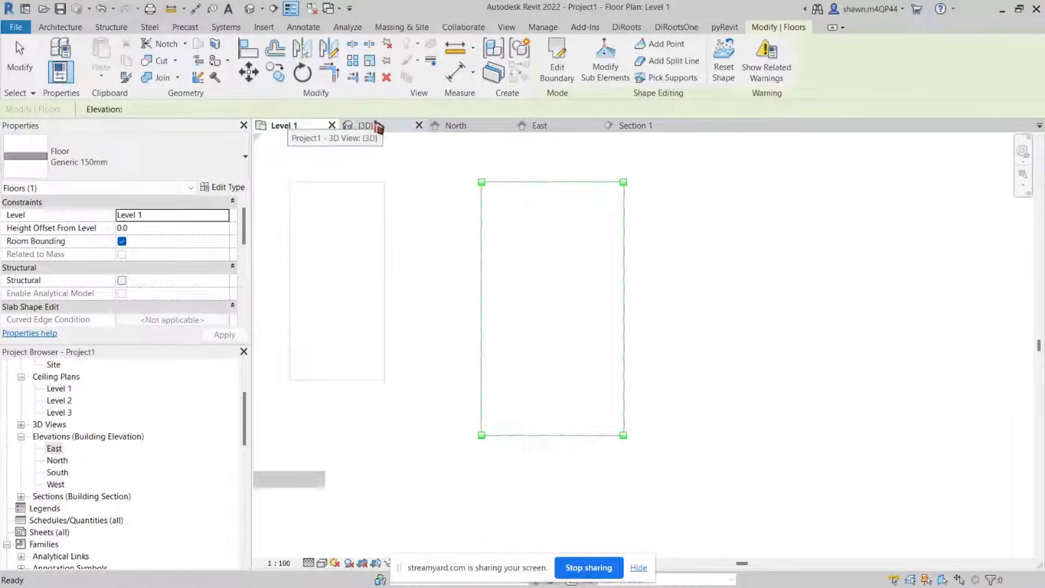
Step: Open the 3D view and inspect the shape-edited floor from several angles
left_click(376, 126)
middle_click_drag(619, 311, 340, 279)
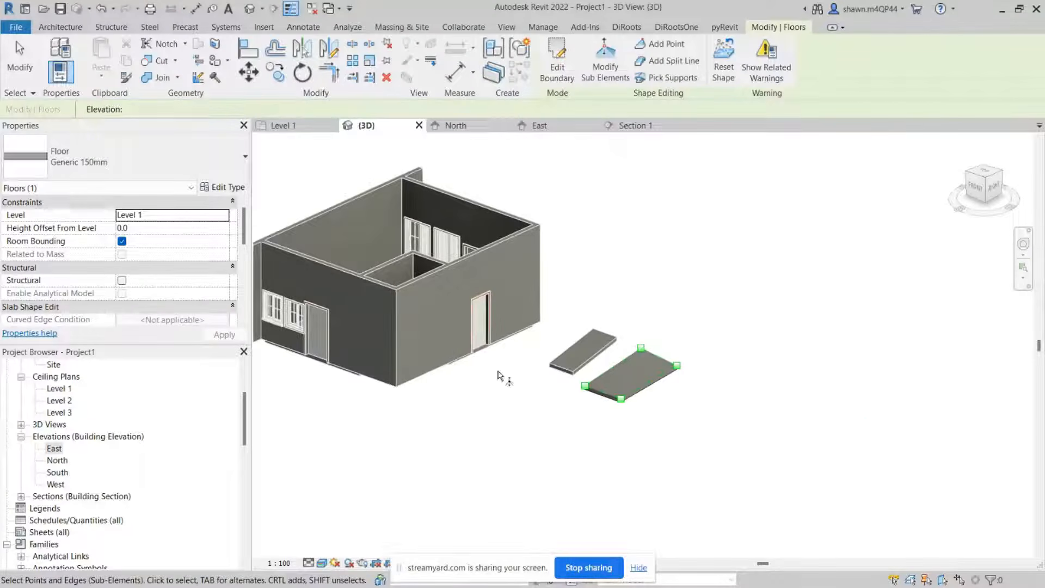
scroll(646, 360, "up", 5)
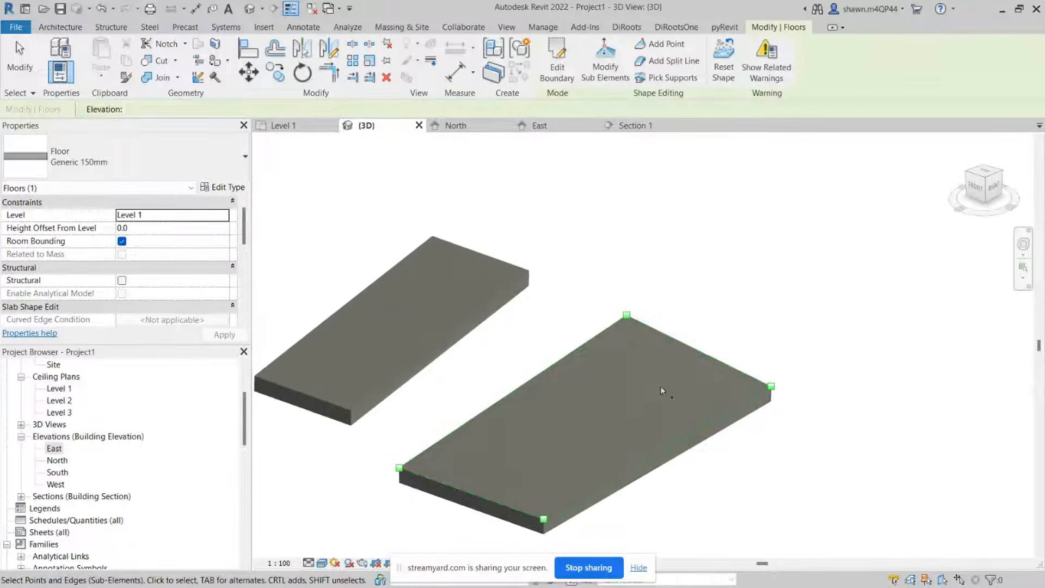
middle_click_drag(660, 388, 635, 353, "shift")
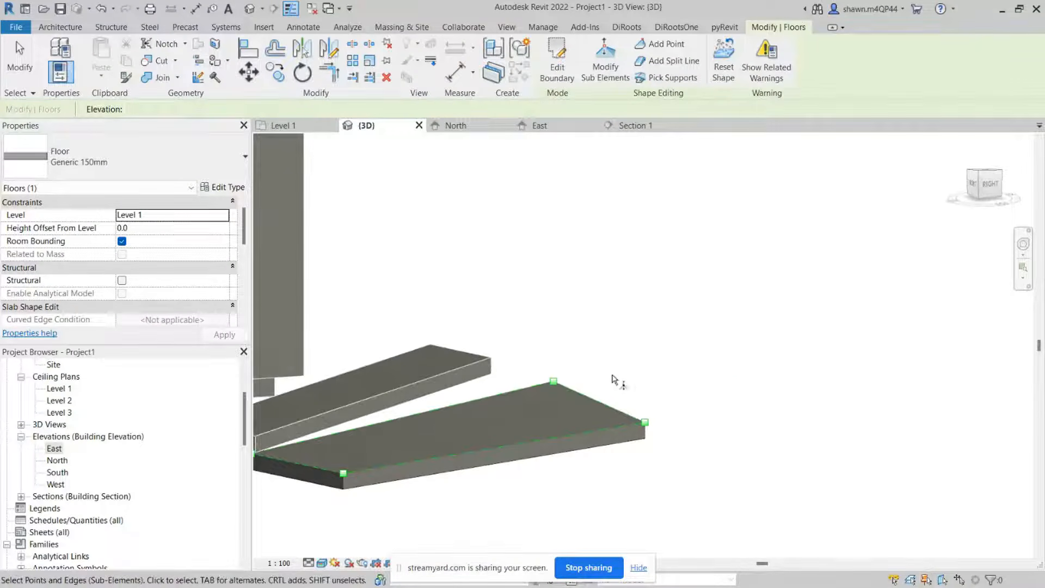
key("Escape")
left_click(597, 422)
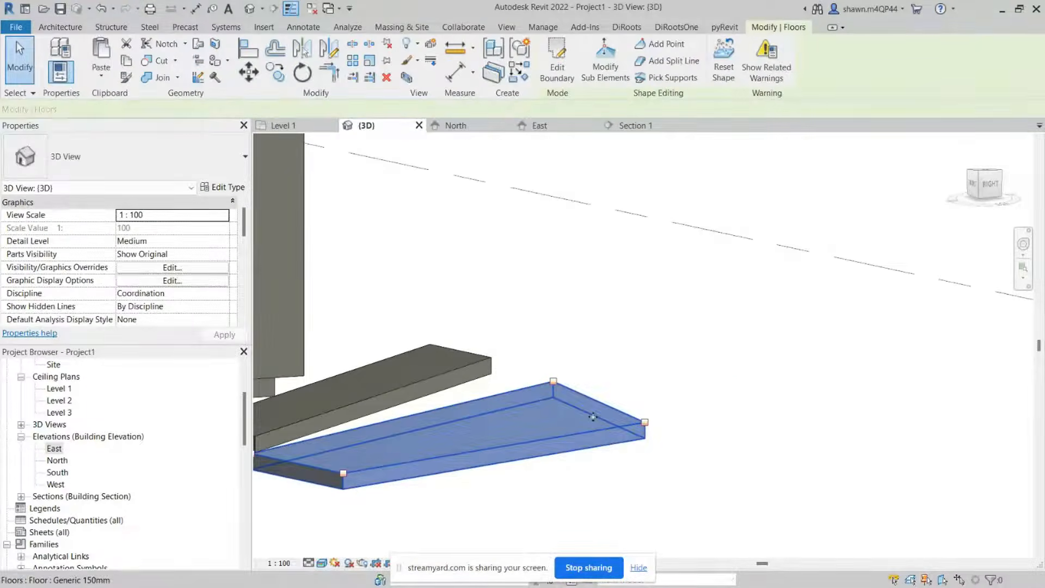
middle_click_drag(597, 423, 533, 444, "shift")
key("Escape")
left_click(534, 450)
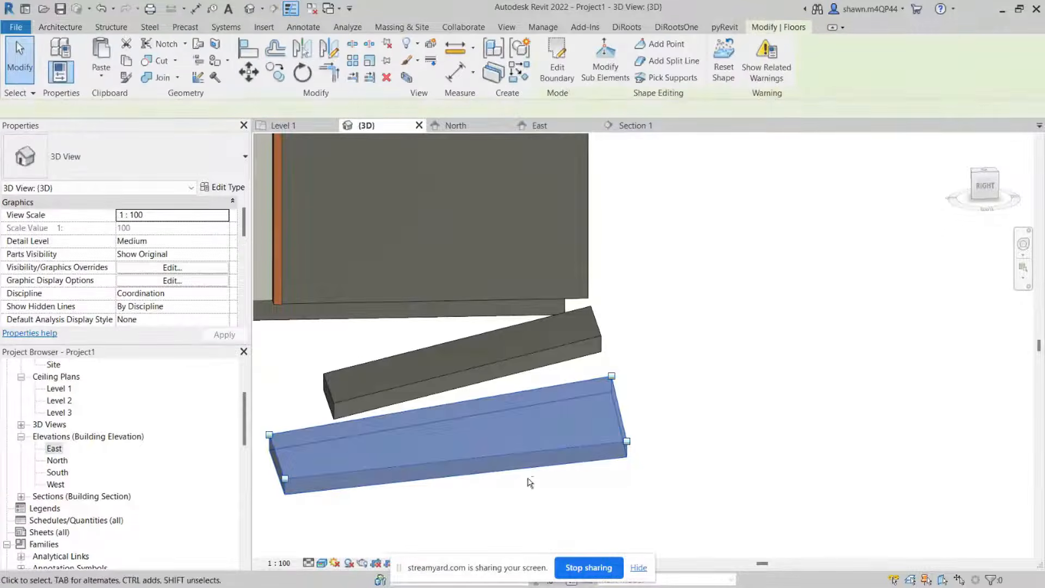
middle_click_drag(530, 483, 595, 514, "shift")
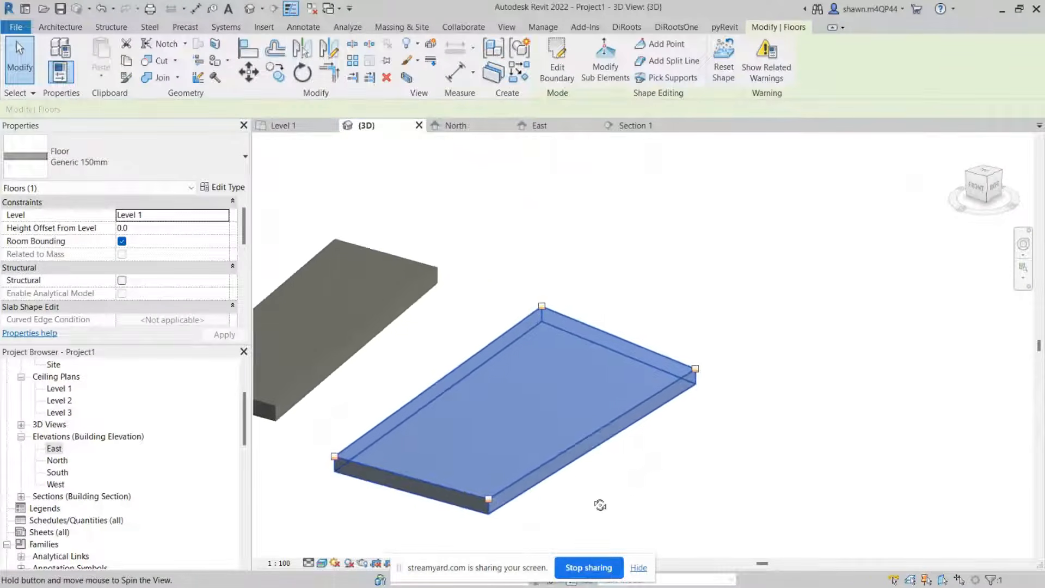
Step: Add a split line across the floor between its two long edges
left_click(614, 80)
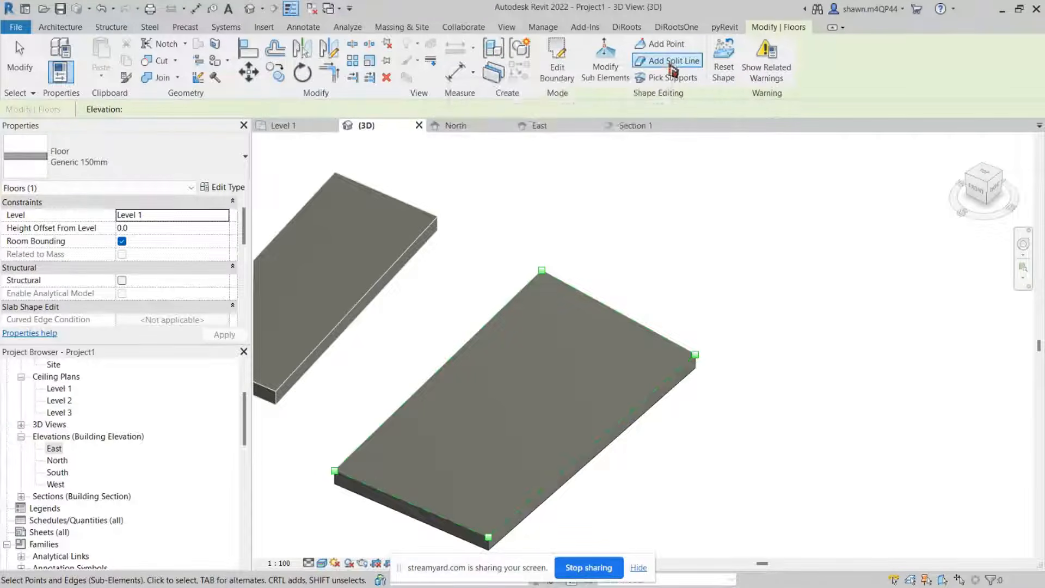
left_click(671, 61)
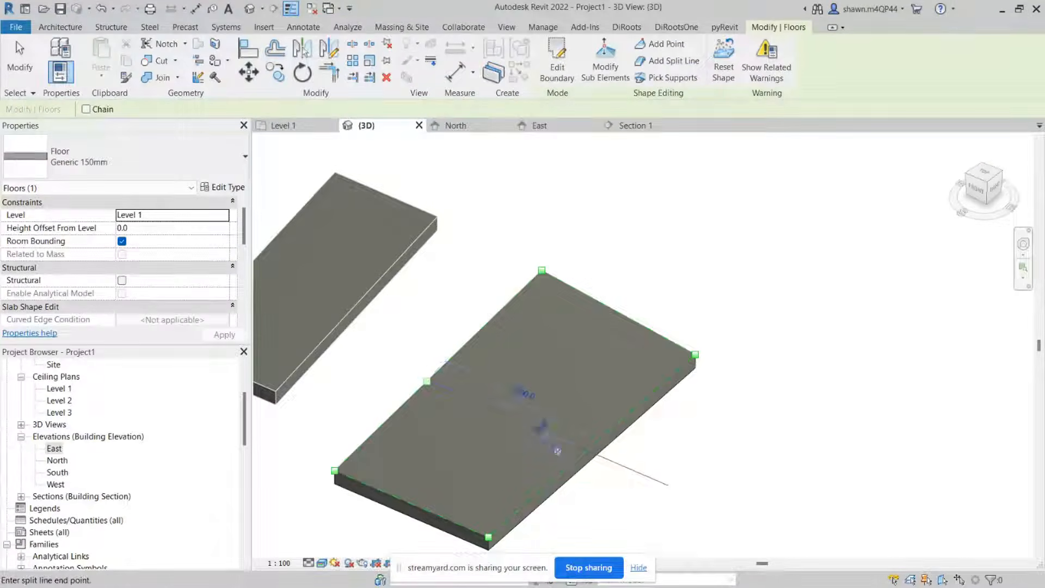
left_click(581, 454)
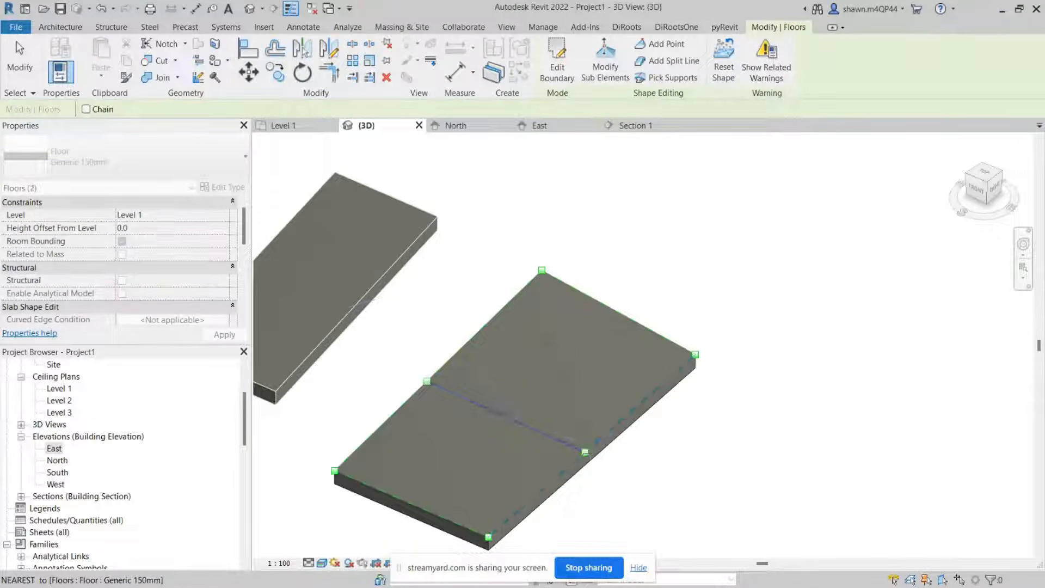
left_click(585, 453)
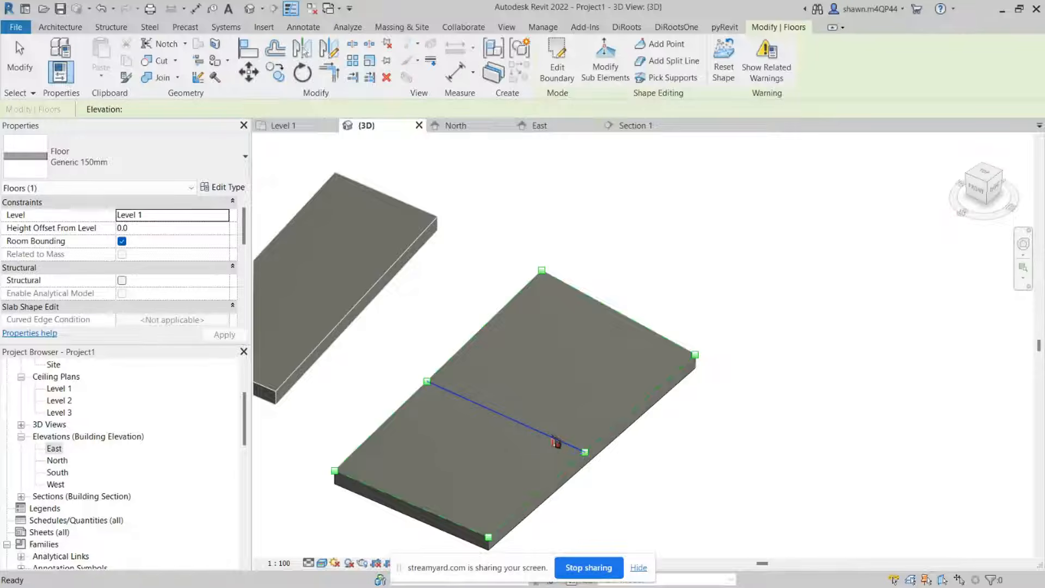
key("Escape")
key("Escape")
Step: Set the split line's elevation to 0 with Modify Sub Elements
left_click(554, 440)
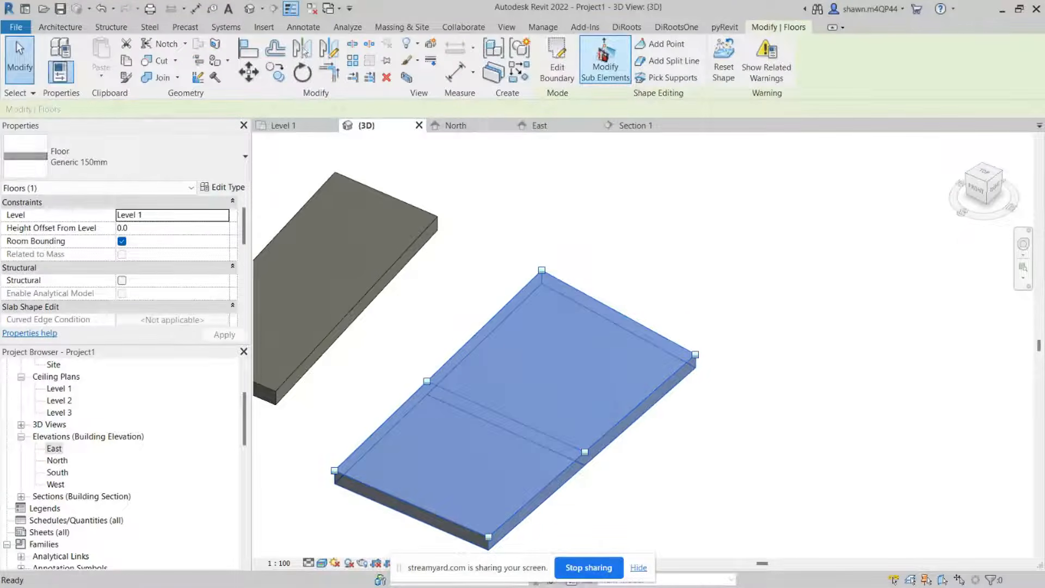
left_click(605, 60)
left_click(499, 416)
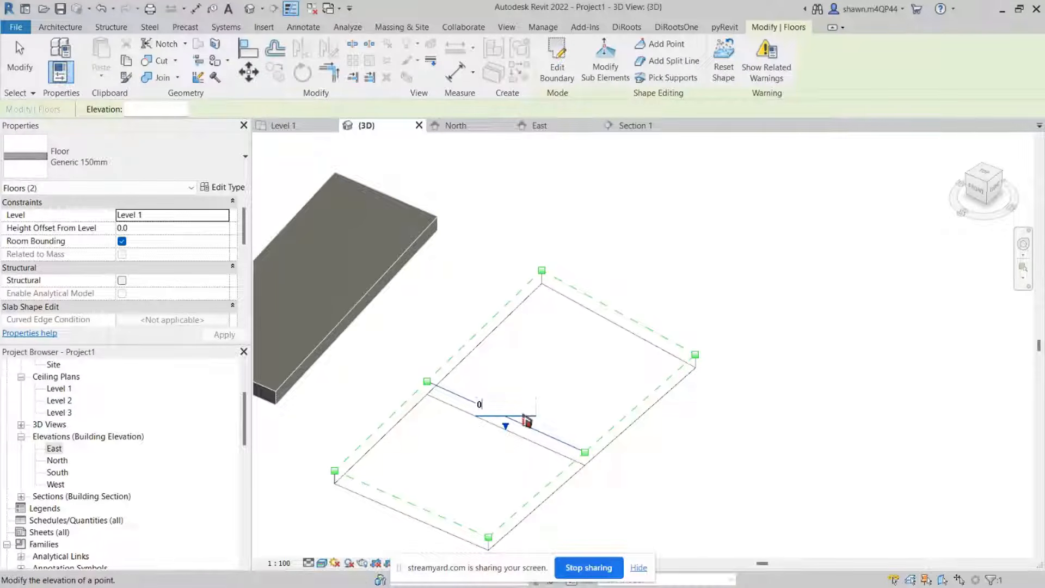
type("0")
key("Return")
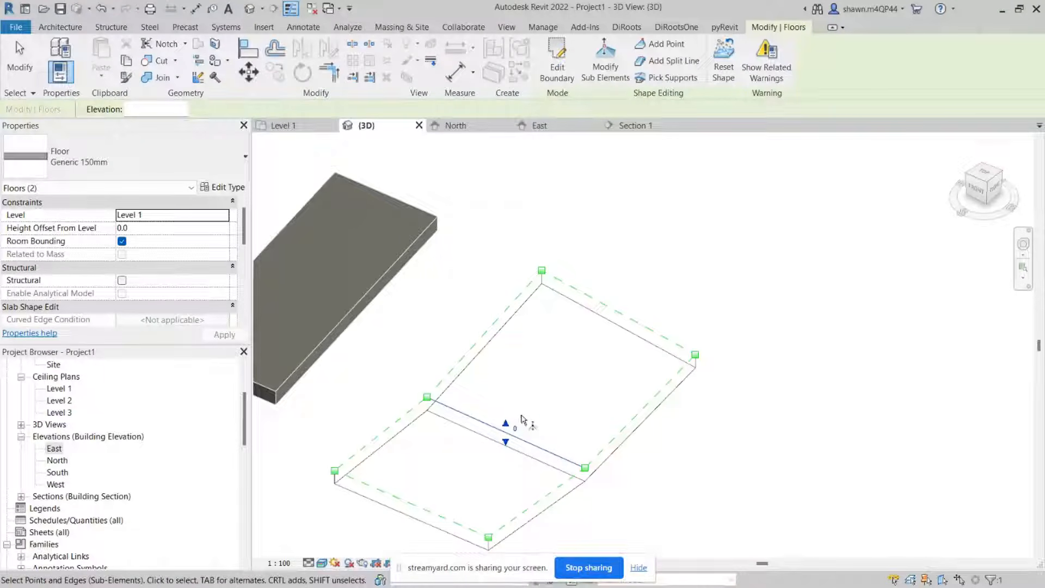
Step: Orbit the 3D view to inspect the split-line floor's slope from the side
middle_click_drag(660, 482, 515, 443, "shift")
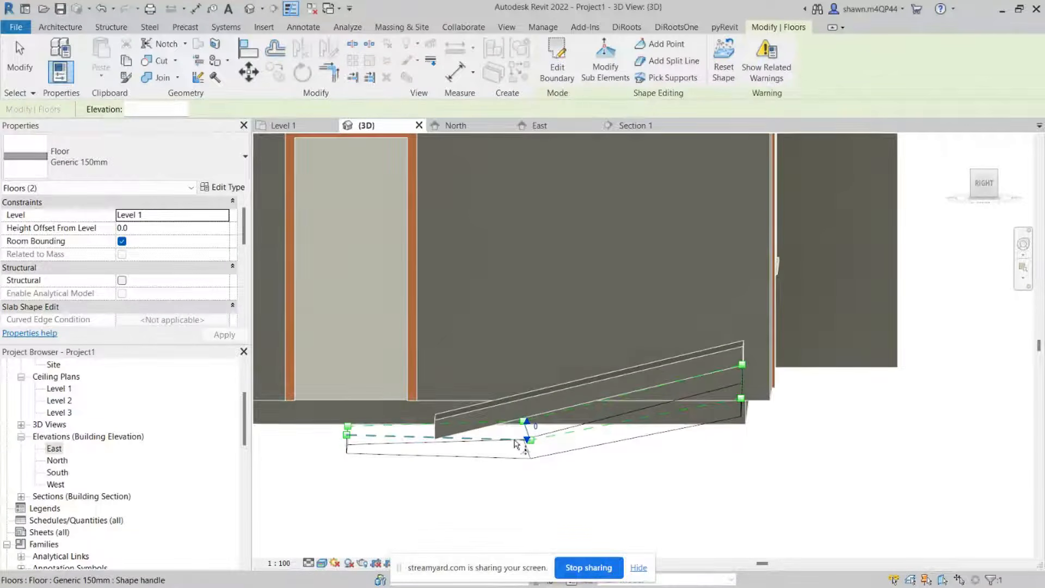
left_click(476, 510)
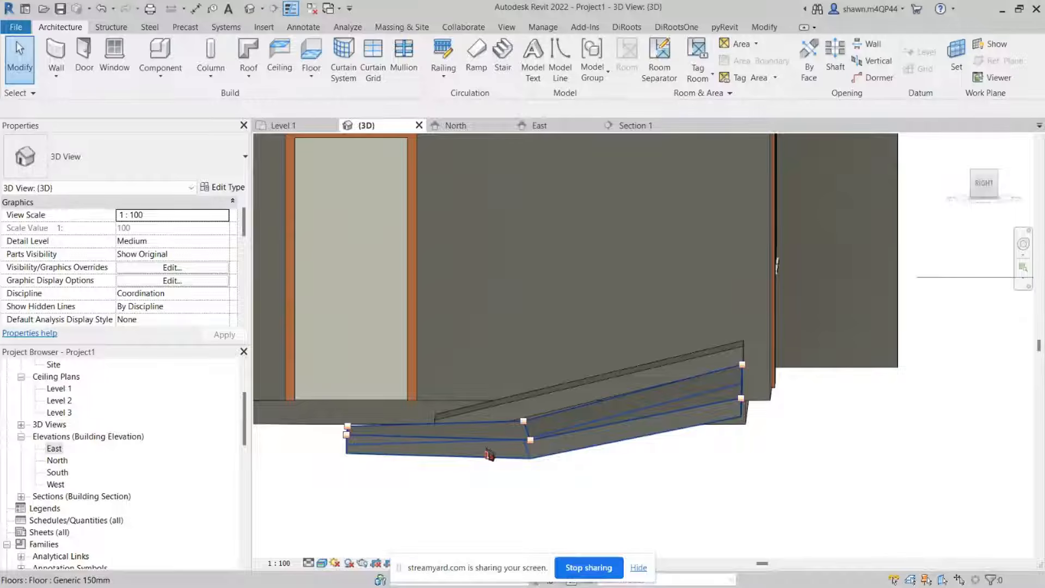
middle_click_drag(490, 455, 555, 481, "shift")
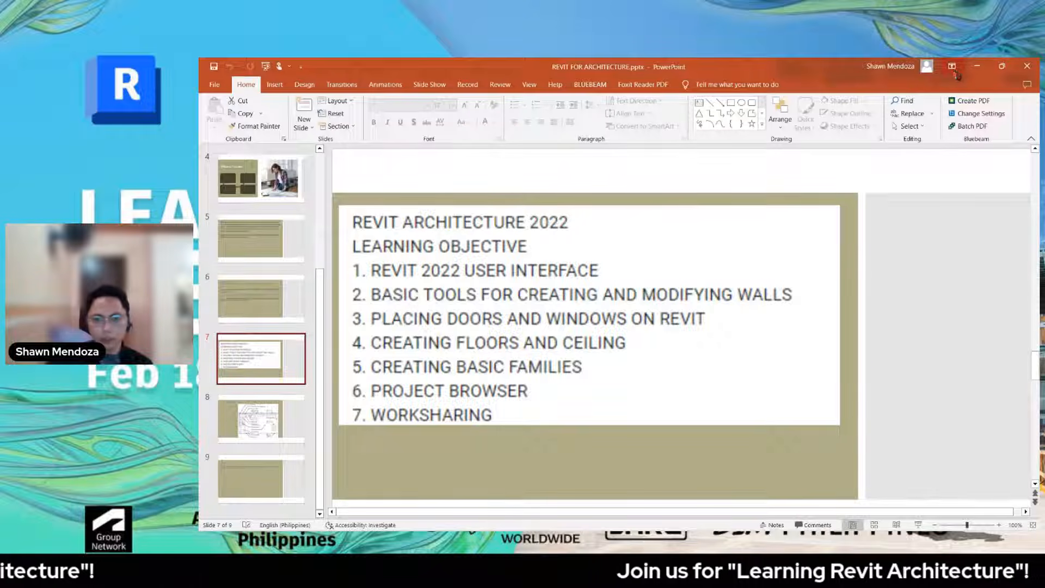
Step: Switch away from the slides back to the Exercise 1 project window
key("alt+Tab")
scroll(724, 316, "up", 3)
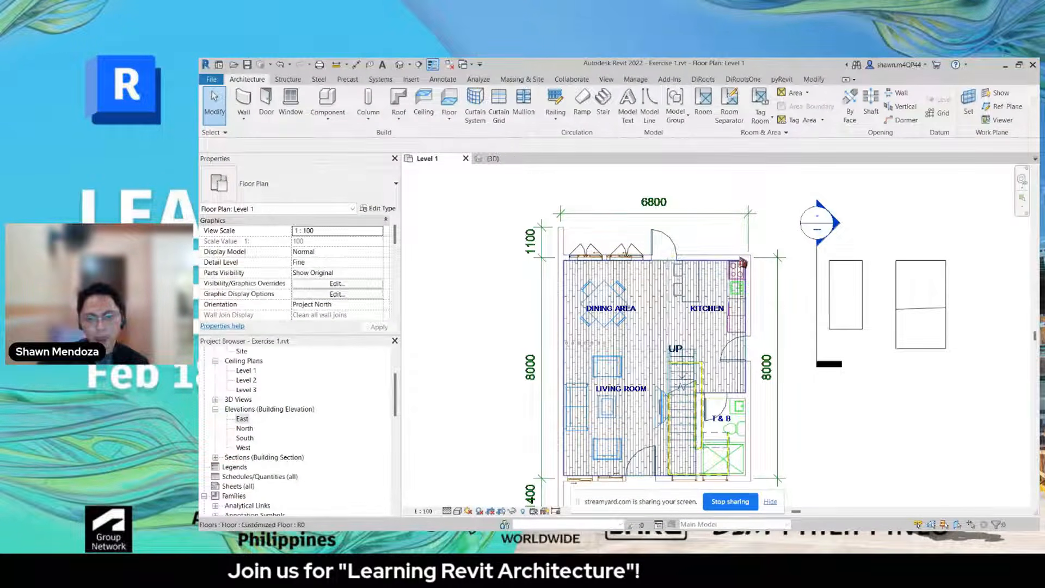
scroll(609, 252, "down", 1)
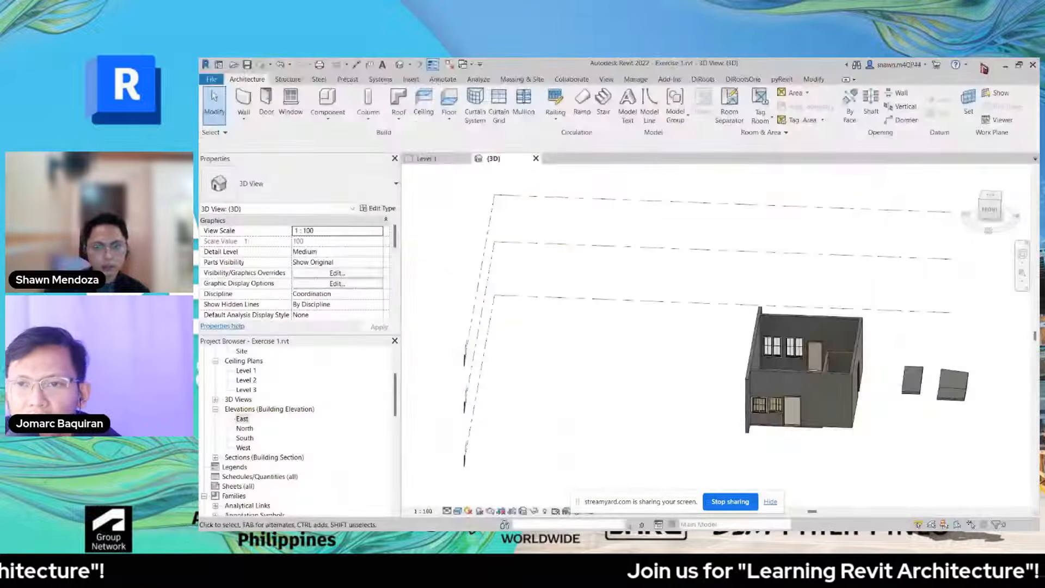
left_click(978, 67)
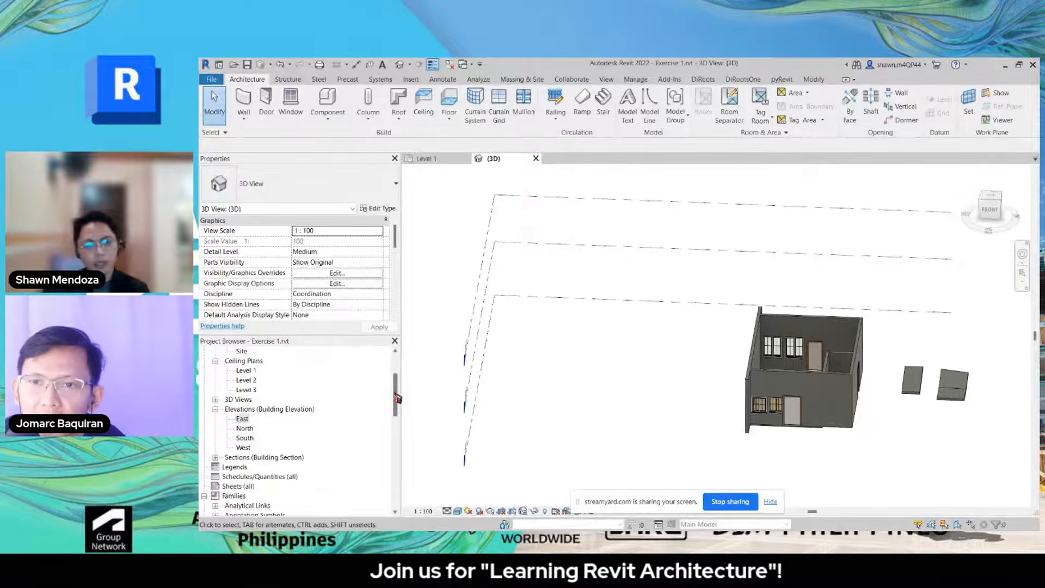
Step: Open the Level 1 floor plan and frame the imported CAD house plan in the view
left_click_drag(395, 395, 396, 375)
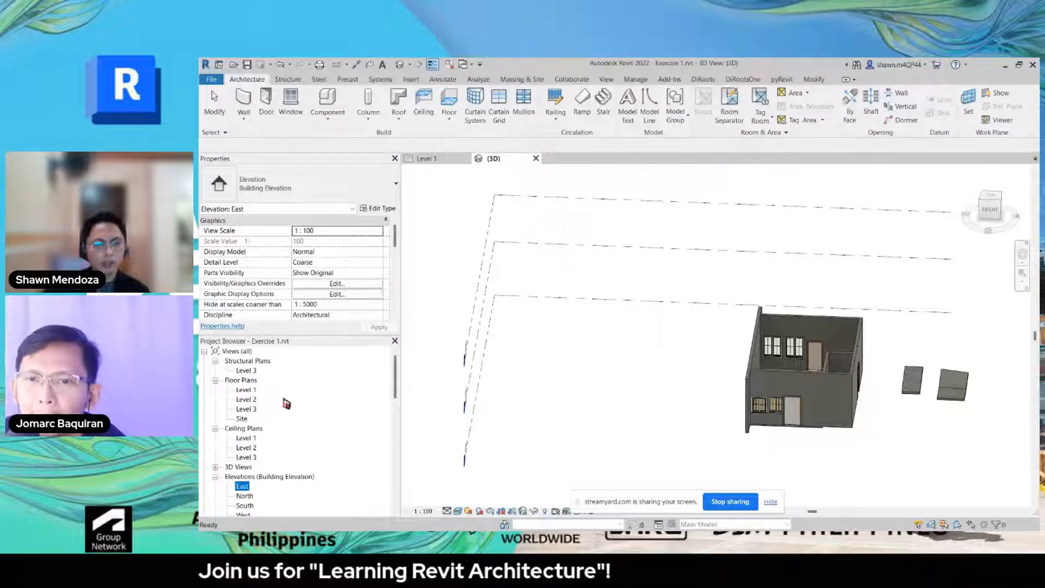
scroll(397, 429, "down", 1)
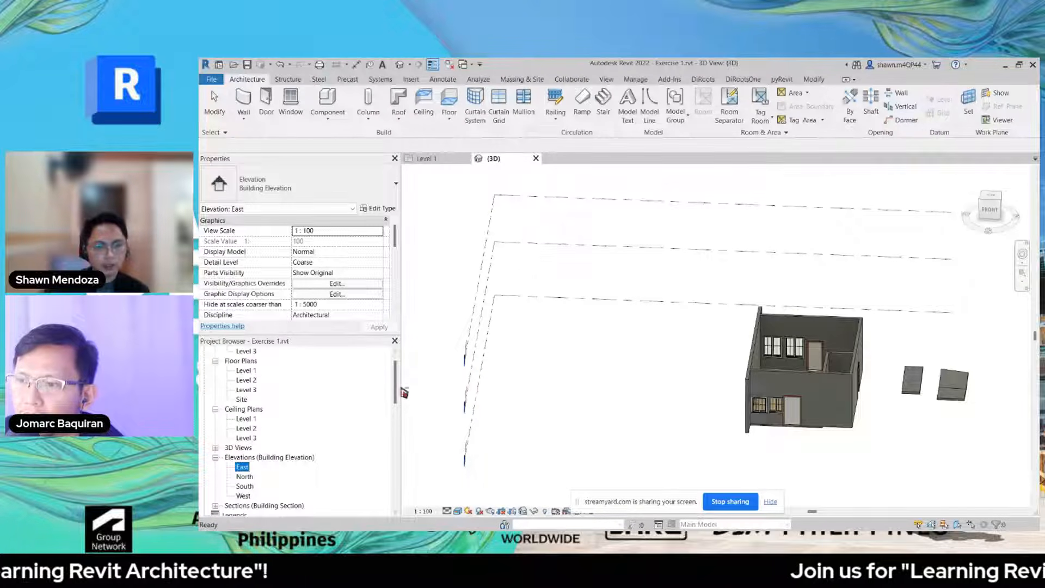
scroll(318, 417, "up", 1)
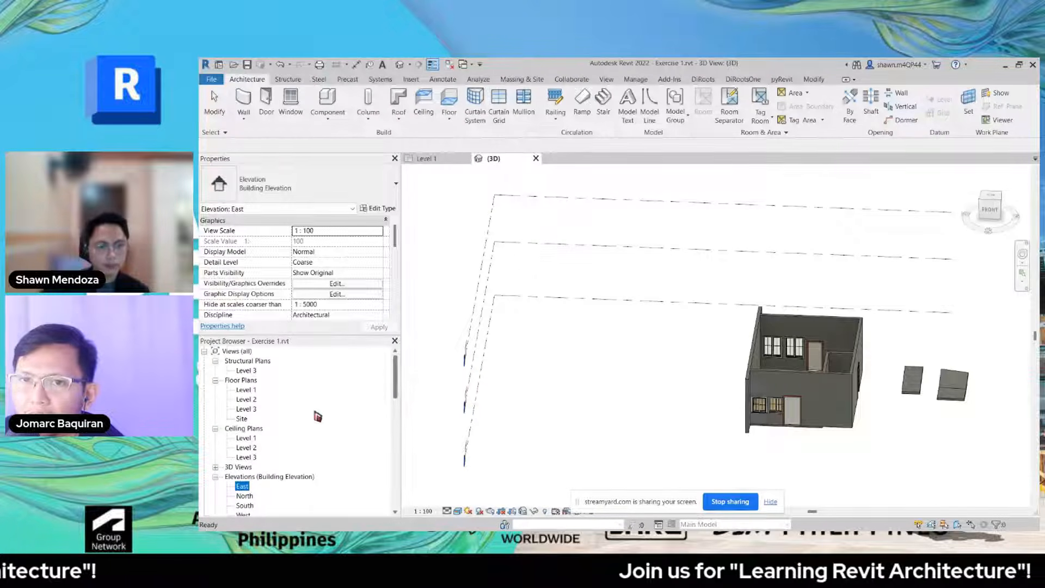
left_click(245, 390)
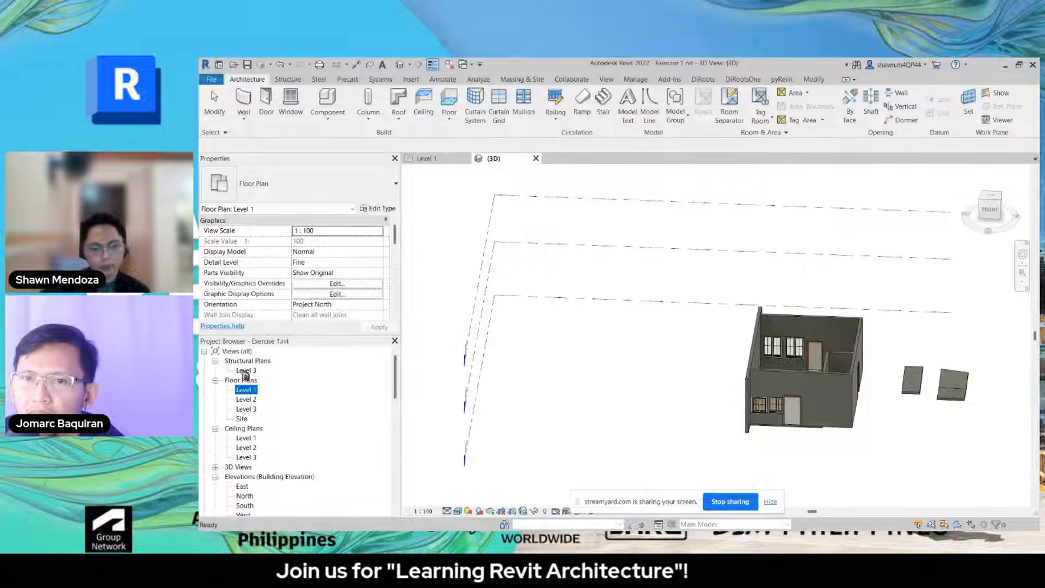
double_click(244, 390)
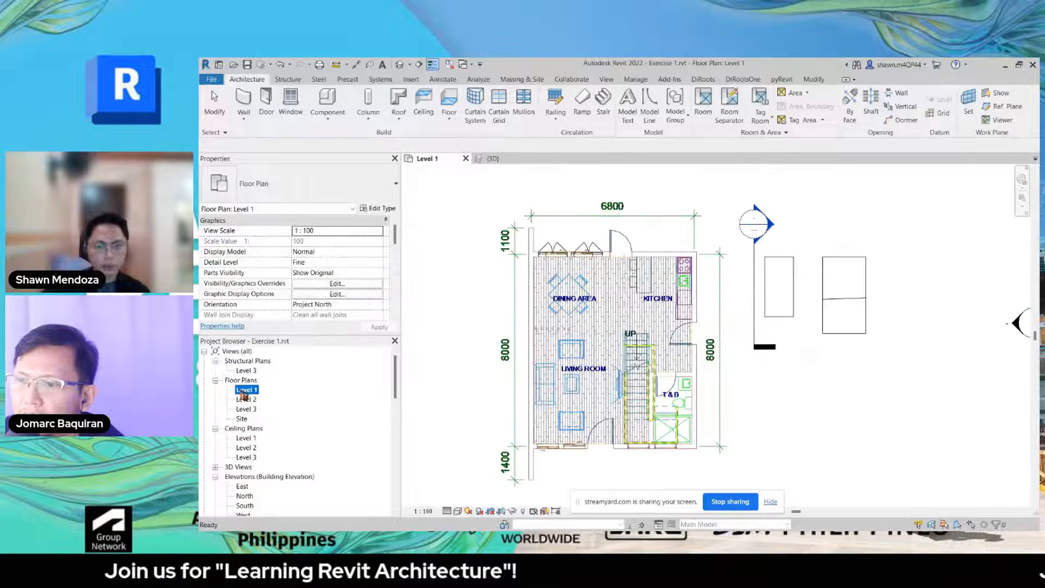
scroll(489, 345, "down", 1)
middle_click_drag(487, 345, 524, 349)
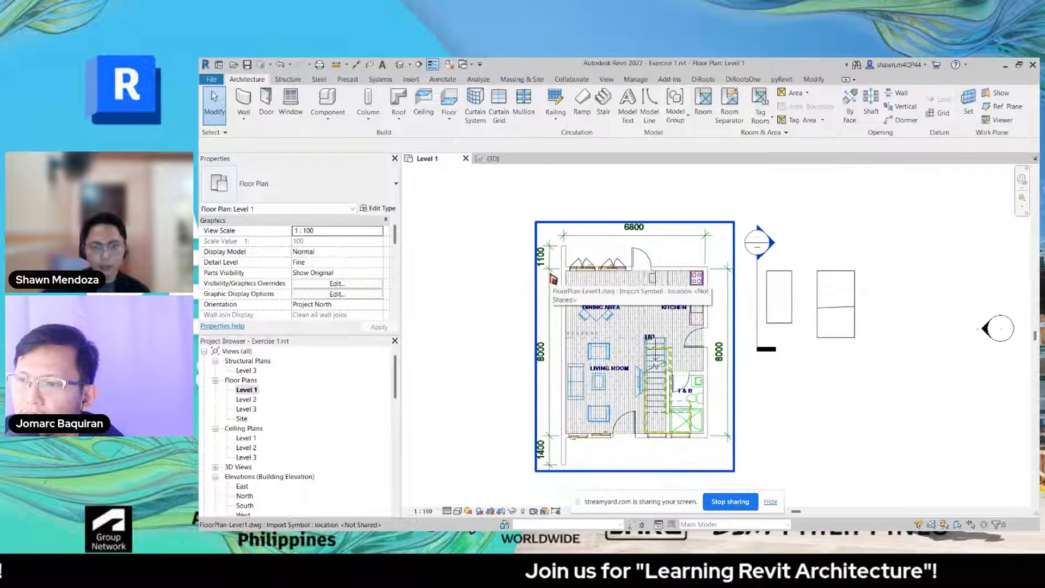
left_click(553, 277)
left_click(455, 268)
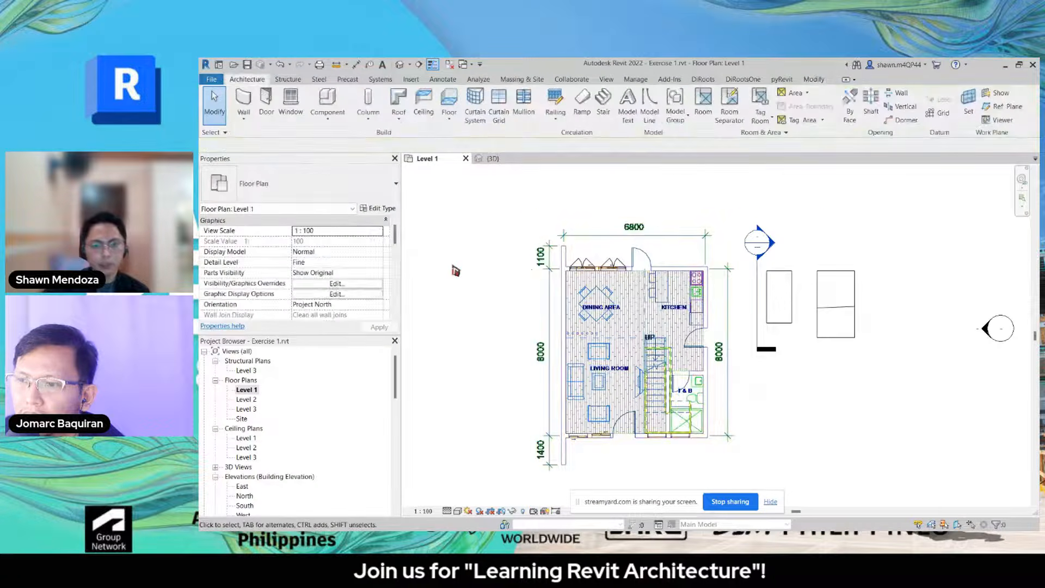